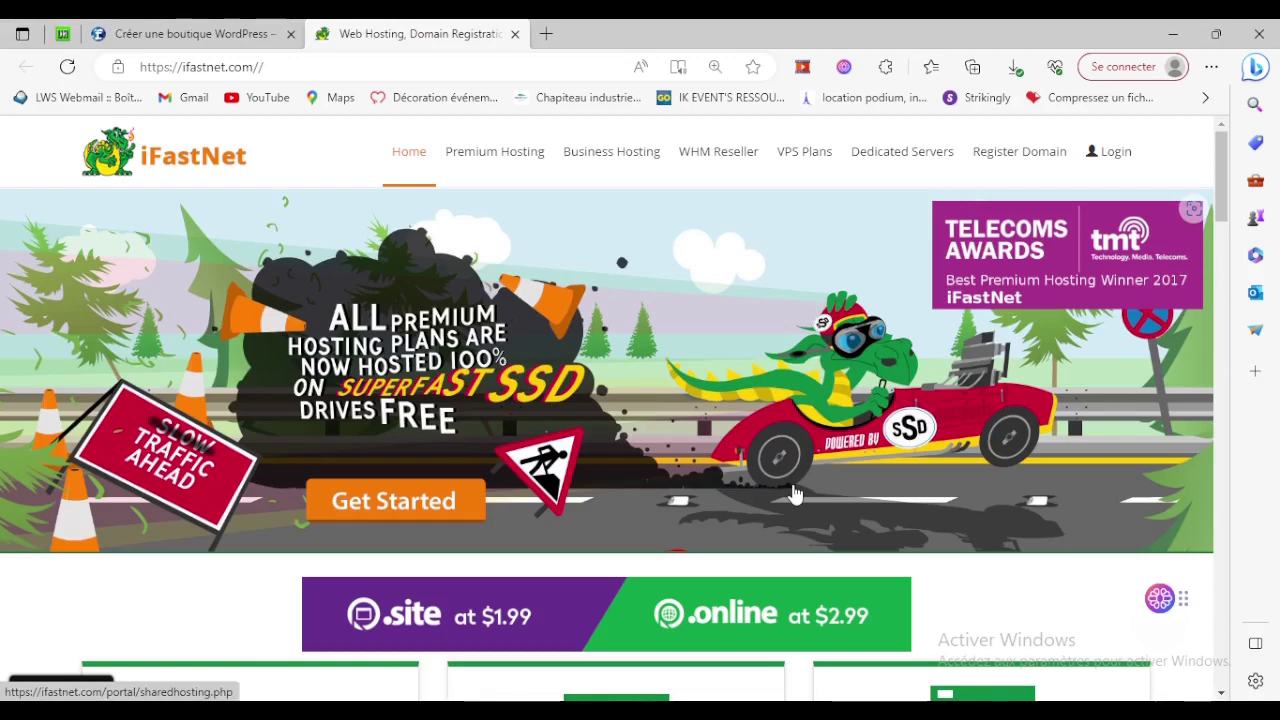
Open the hosting provider's site from the WordPress shop tutorial and inspect its banner image in developer tools.
{"action": "left_click", "coordinate": [130, 33]}
{"action": "scroll", "coordinate": [586, 551], "scroll_direction": "down", "scroll_amount": 4}
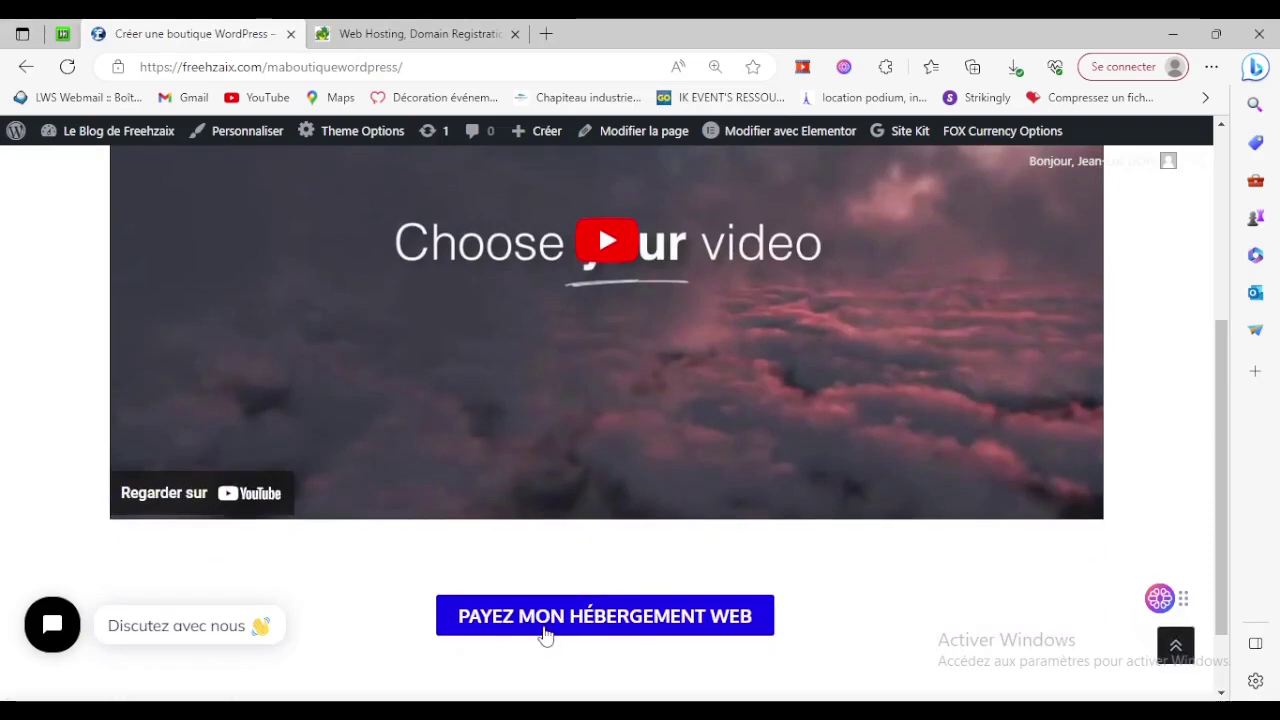
{"action": "left_click", "coordinate": [612, 626]}
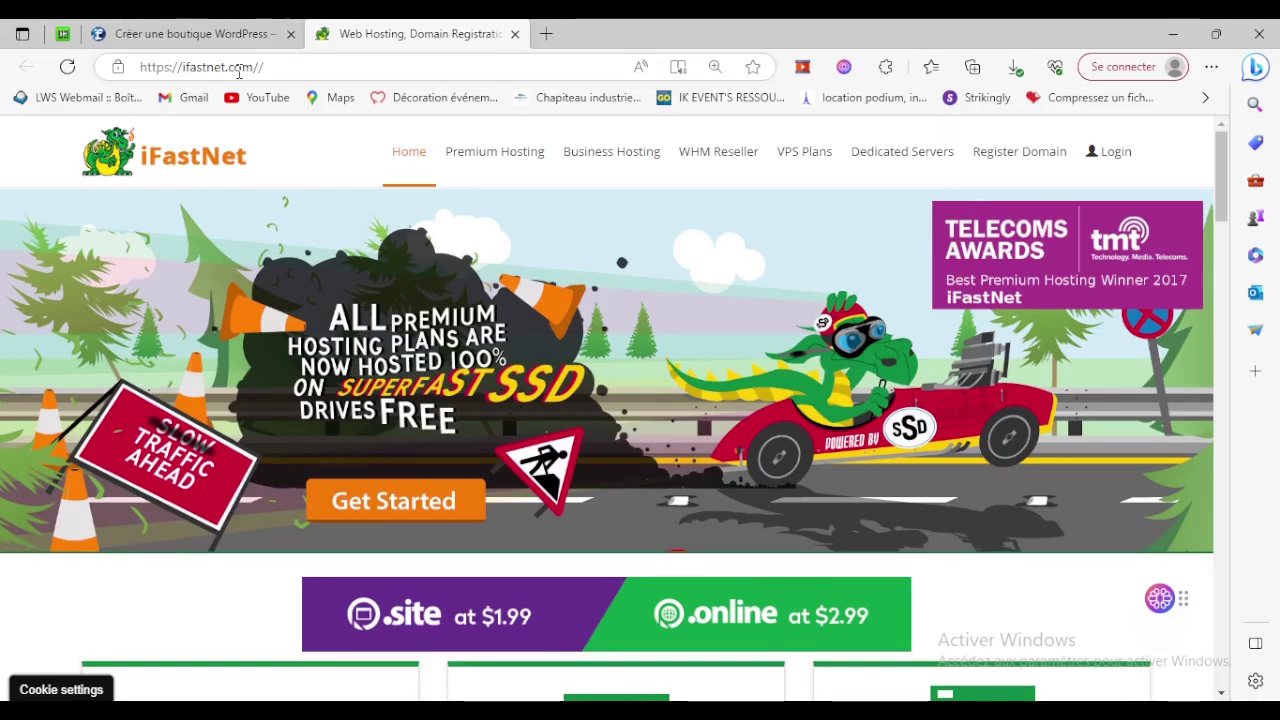
{"action": "right_click", "coordinate": [268, 250]}
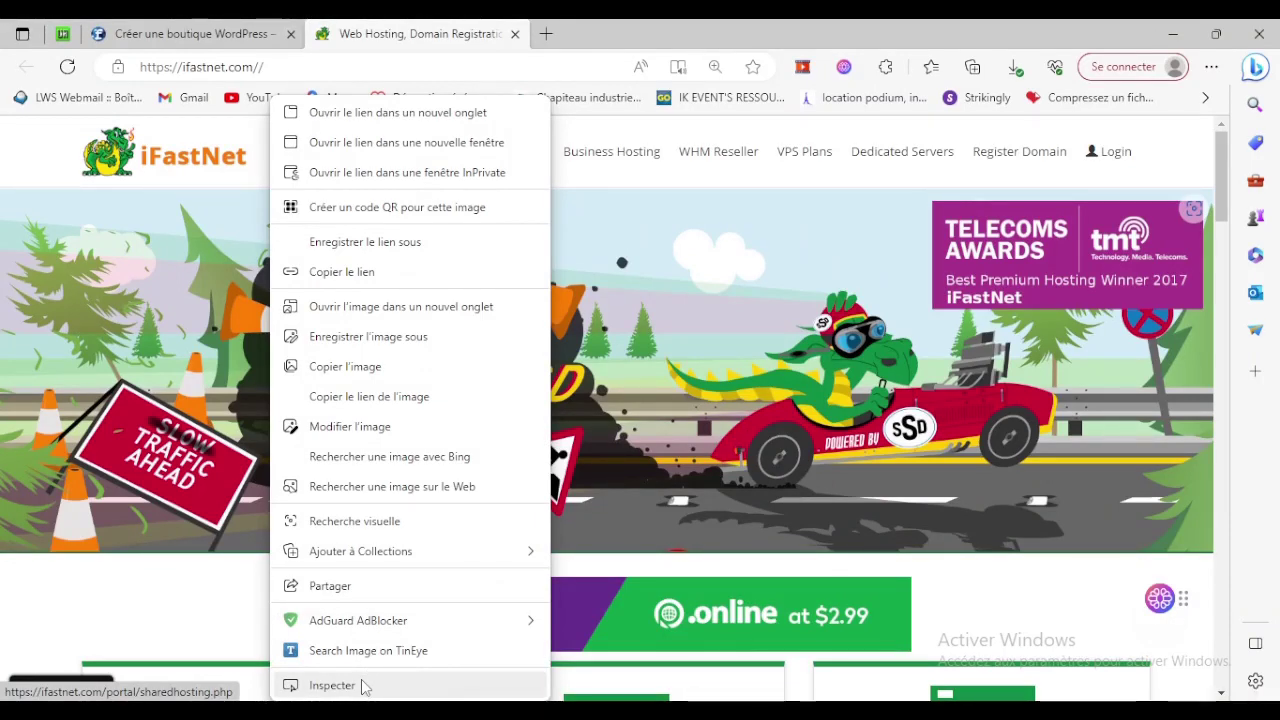
{"action": "left_click", "coordinate": [365, 686]}
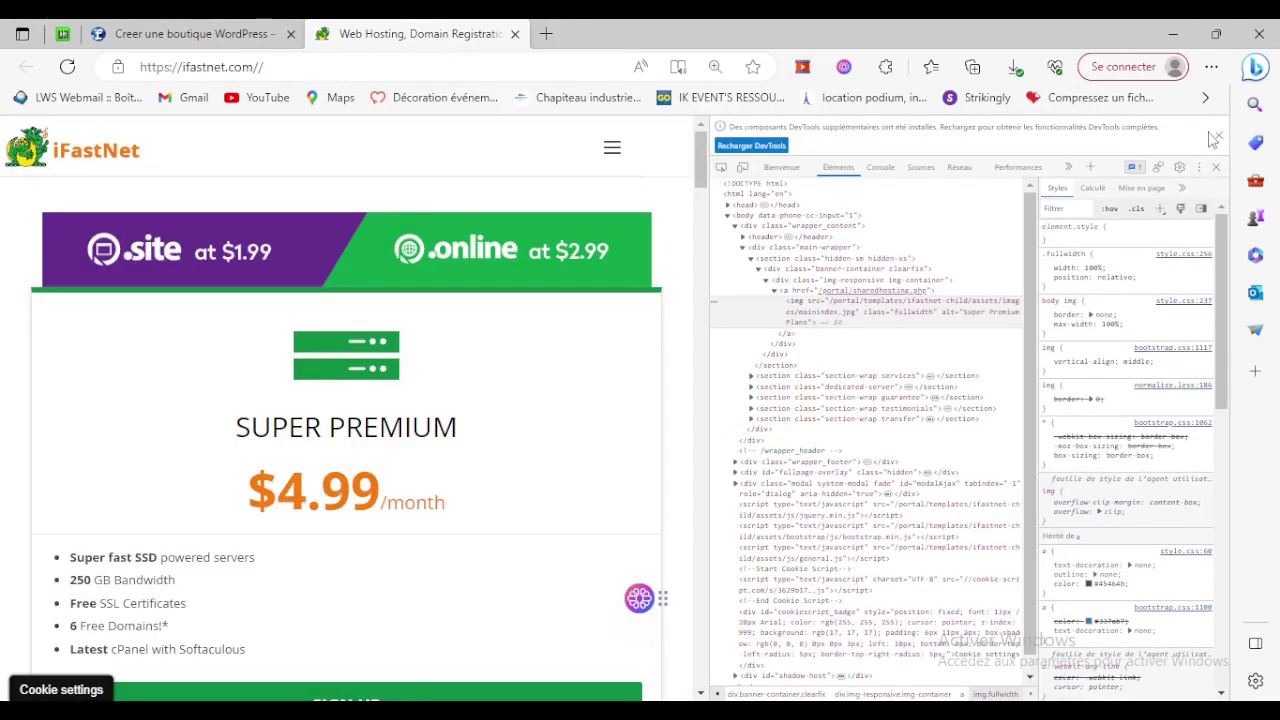
{"action": "left_click", "coordinate": [1216, 167]}
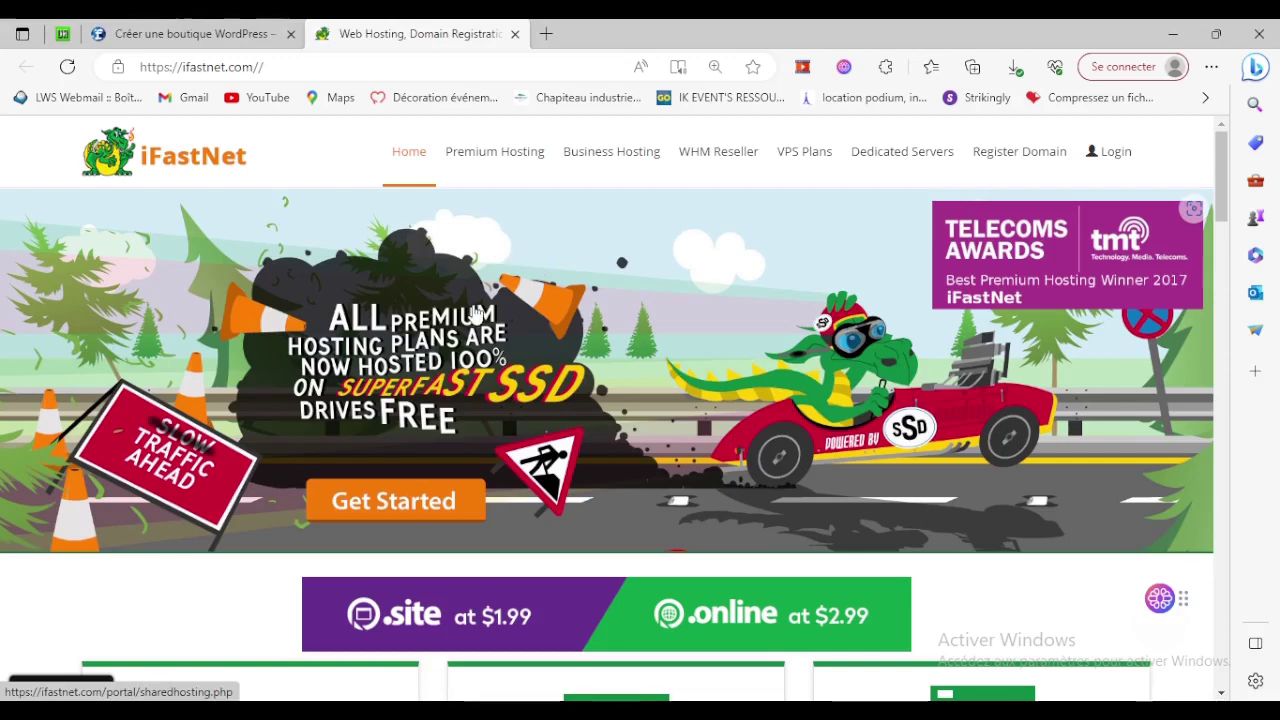
Show the Premium Hosting plans with prices billed yearly.
{"action": "left_click", "coordinate": [504, 155]}
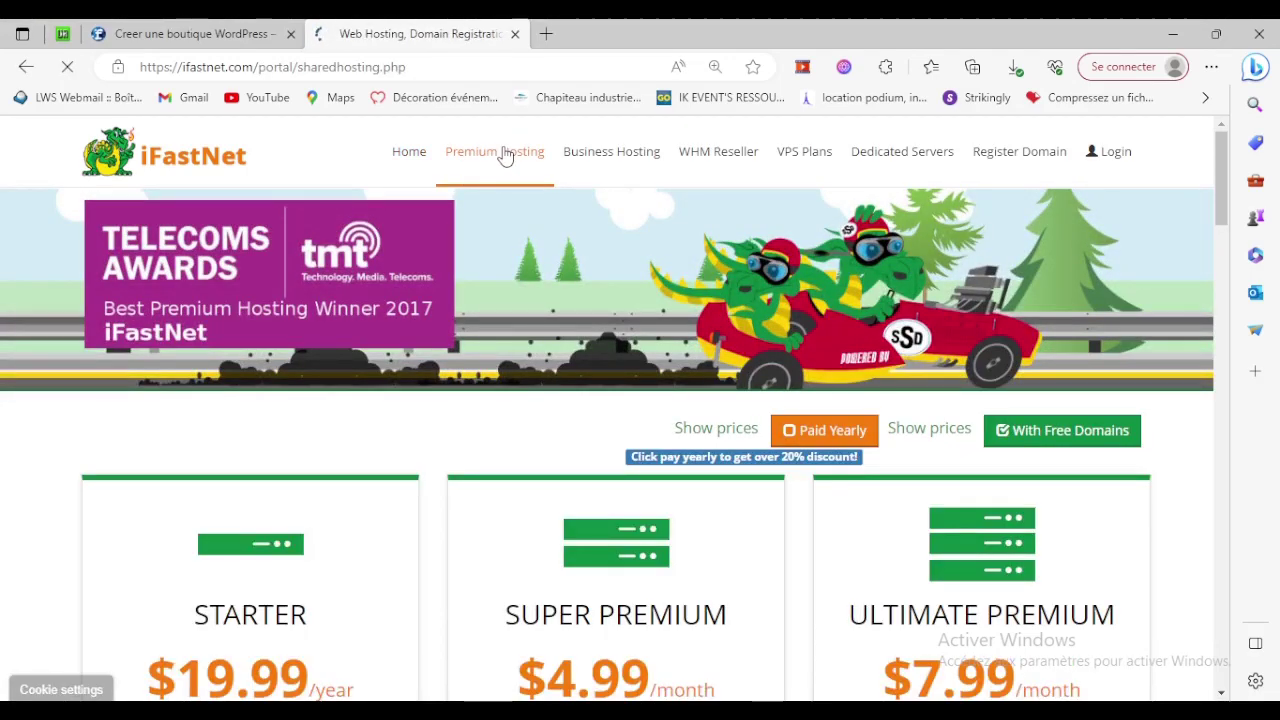
{"action": "scroll", "coordinate": [510, 170], "scroll_direction": "down", "scroll_amount": 1}
{"action": "scroll", "coordinate": [700, 503], "scroll_direction": "down", "scroll_amount": 2}
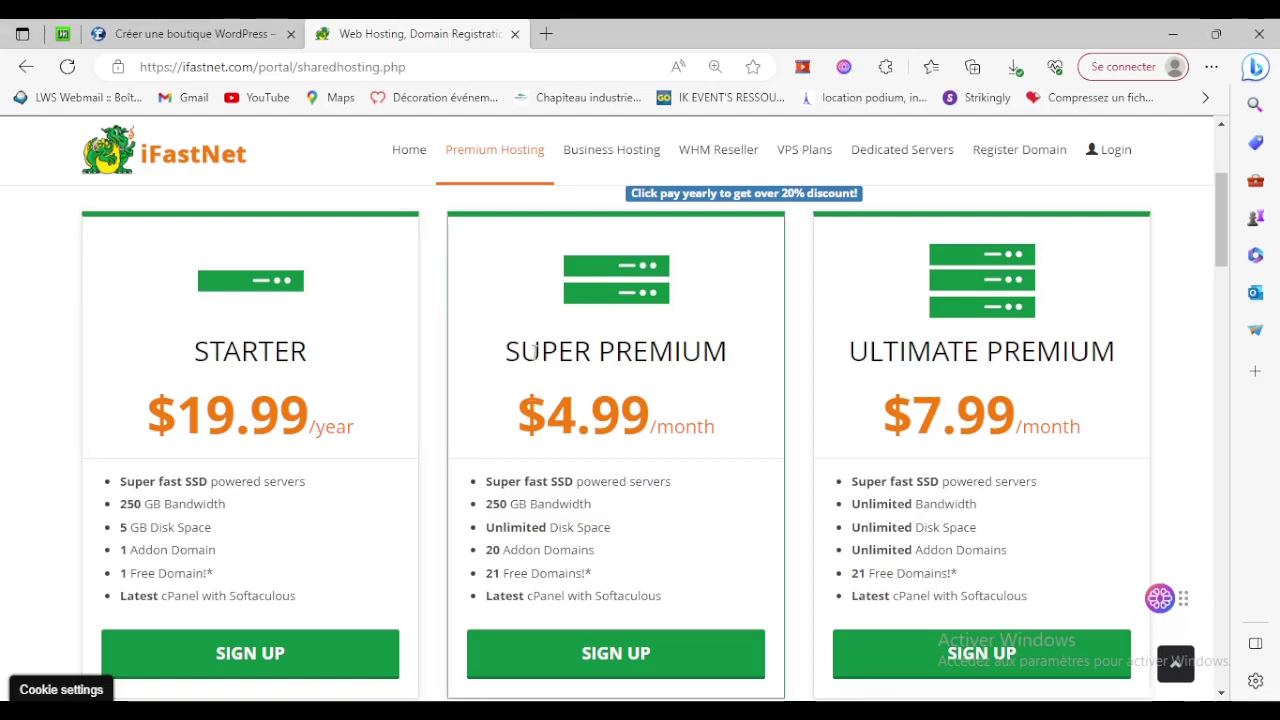
{"action": "scroll", "coordinate": [600, 360], "scroll_direction": "up", "scroll_amount": 2}
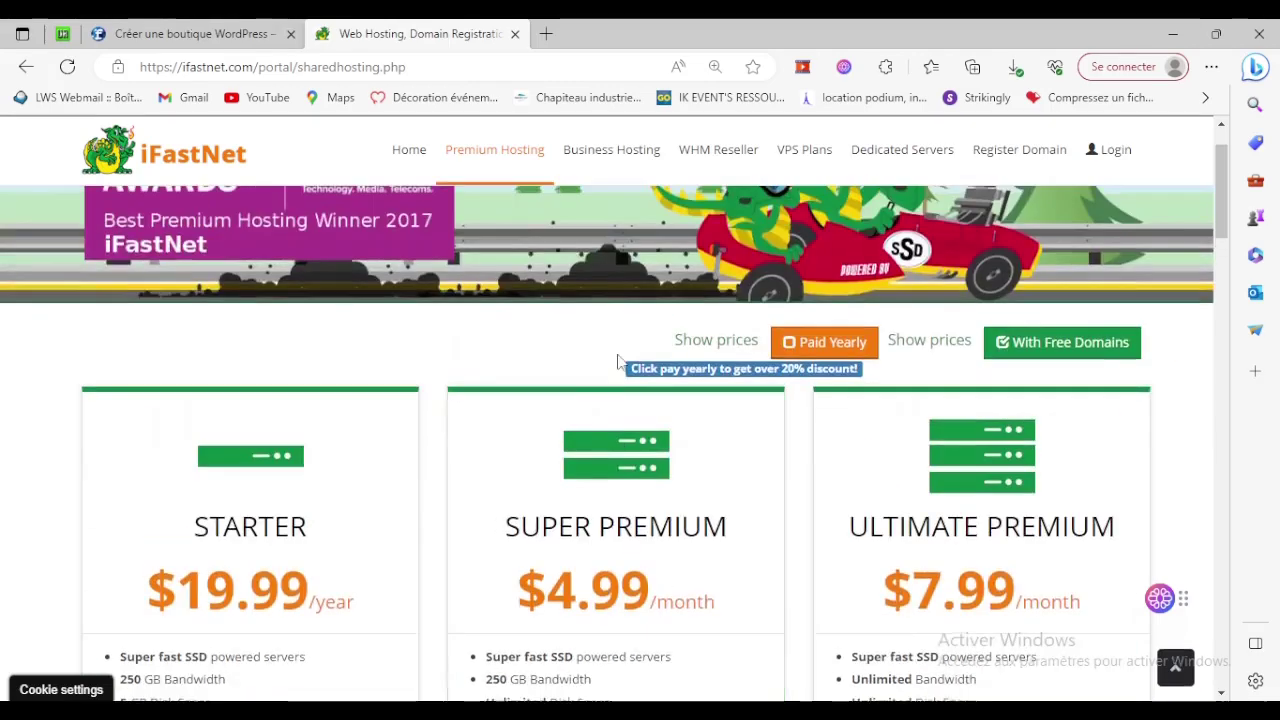
{"action": "left_click", "coordinate": [788, 343]}
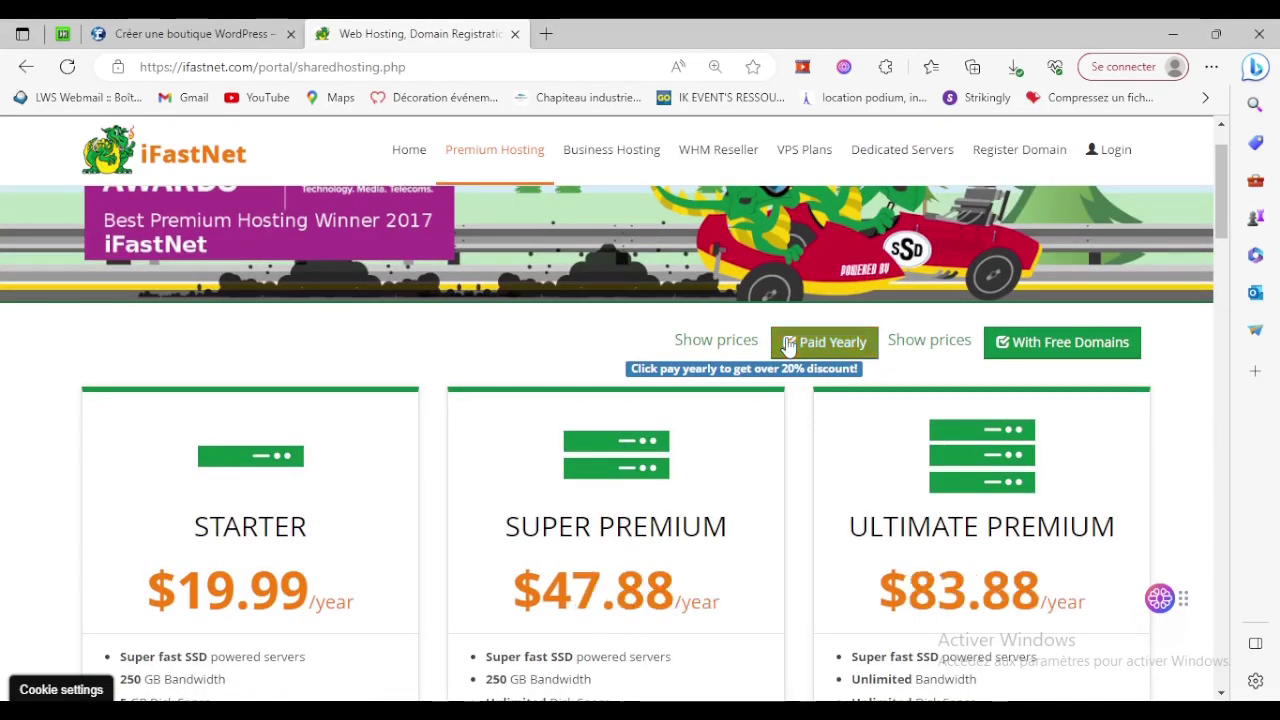
{"action": "scroll", "coordinate": [757, 517], "scroll_direction": "down", "scroll_amount": 1}
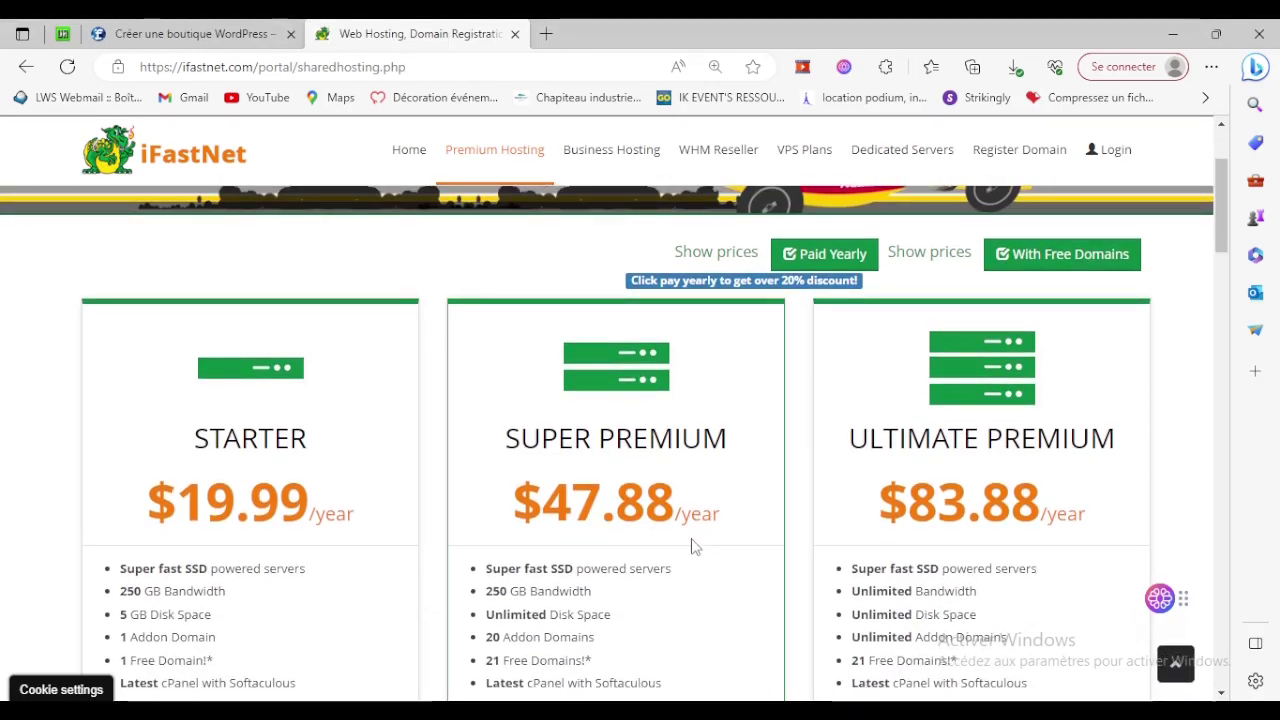
{"action": "scroll", "coordinate": [695, 543], "scroll_direction": "down", "scroll_amount": 2}
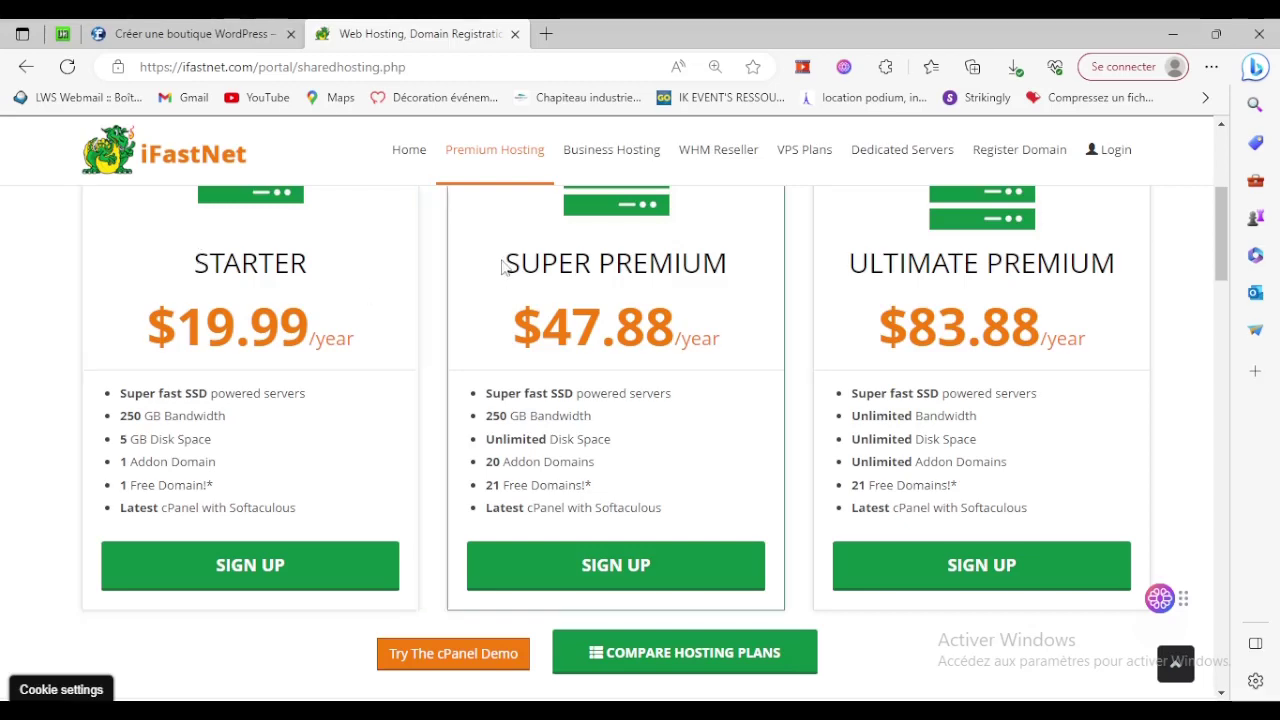
Compare the Super Premium and Starter plans, then sign up for Super Premium.
{"action": "left_click_drag", "start_coordinate": [506, 262], "coordinate": [734, 264]}
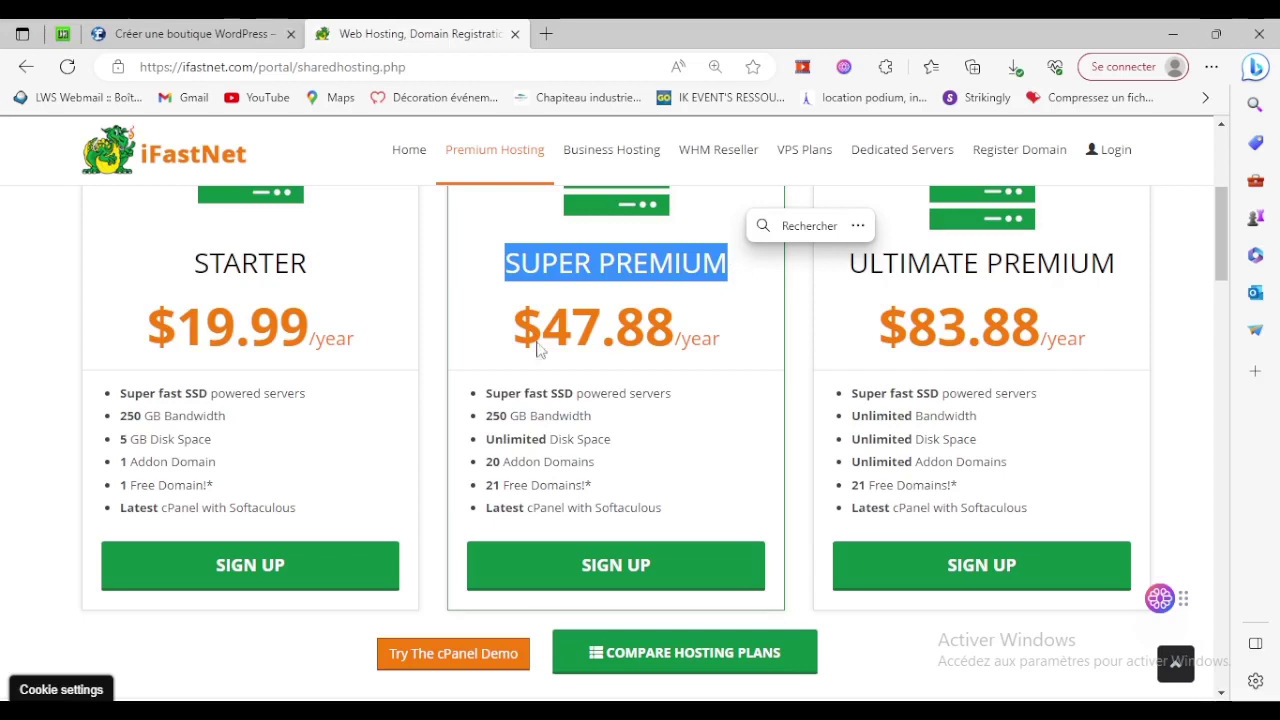
{"action": "left_click", "coordinate": [199, 263]}
{"action": "left_click_drag", "start_coordinate": [199, 263], "coordinate": [336, 271]}
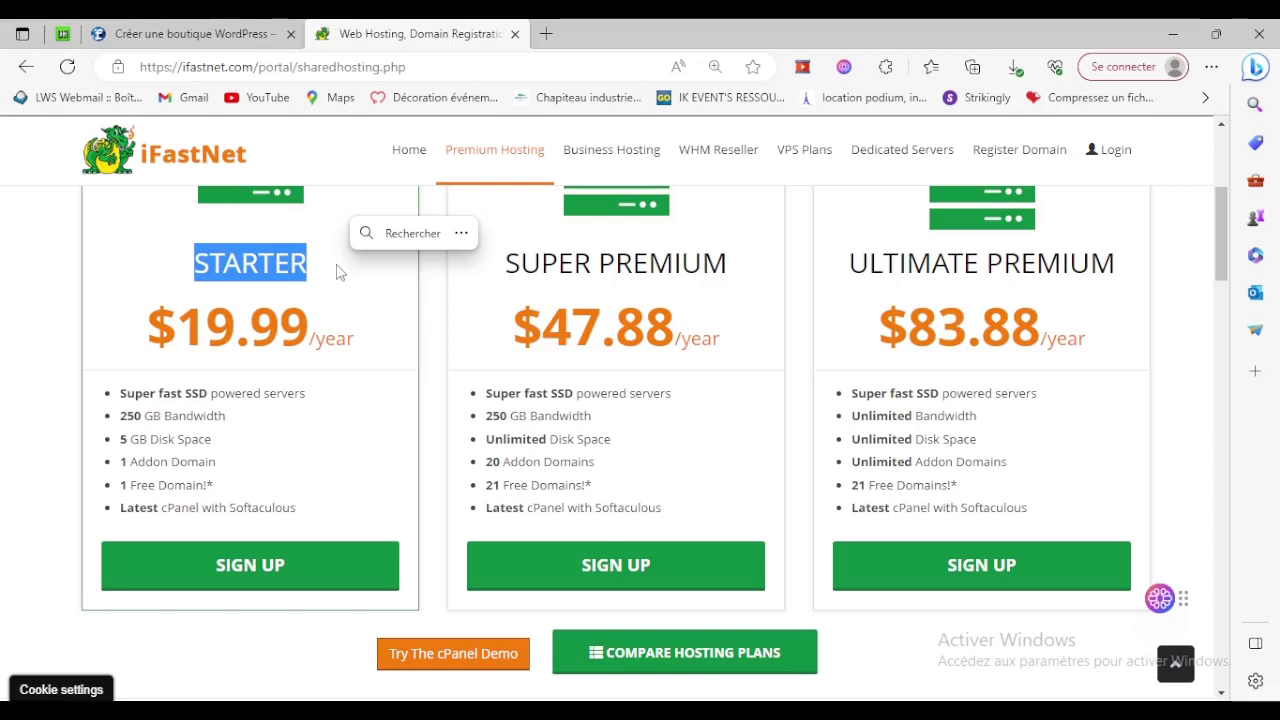
{"action": "left_click", "coordinate": [608, 566]}
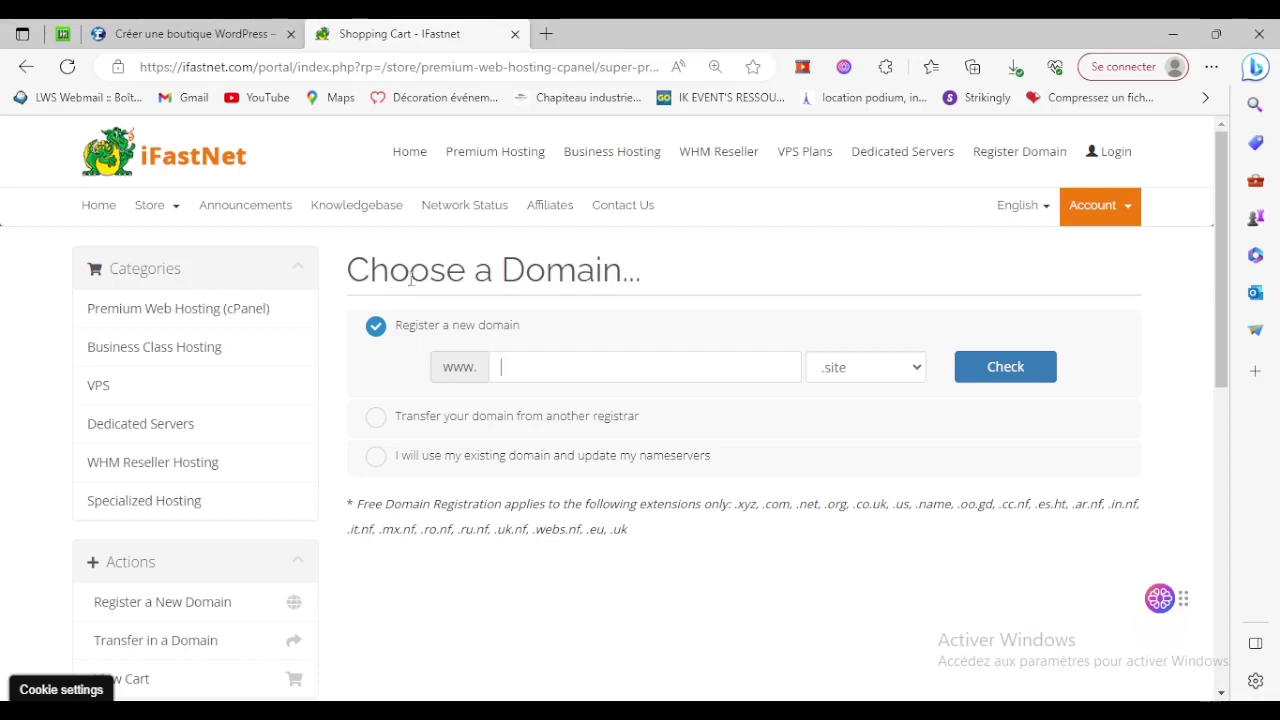
Enter the site's domain name with the .com extension and confirm it is available for $12.99USD.
{"action": "left_click_drag", "start_coordinate": [243, 67], "coordinate": [221, 67]}
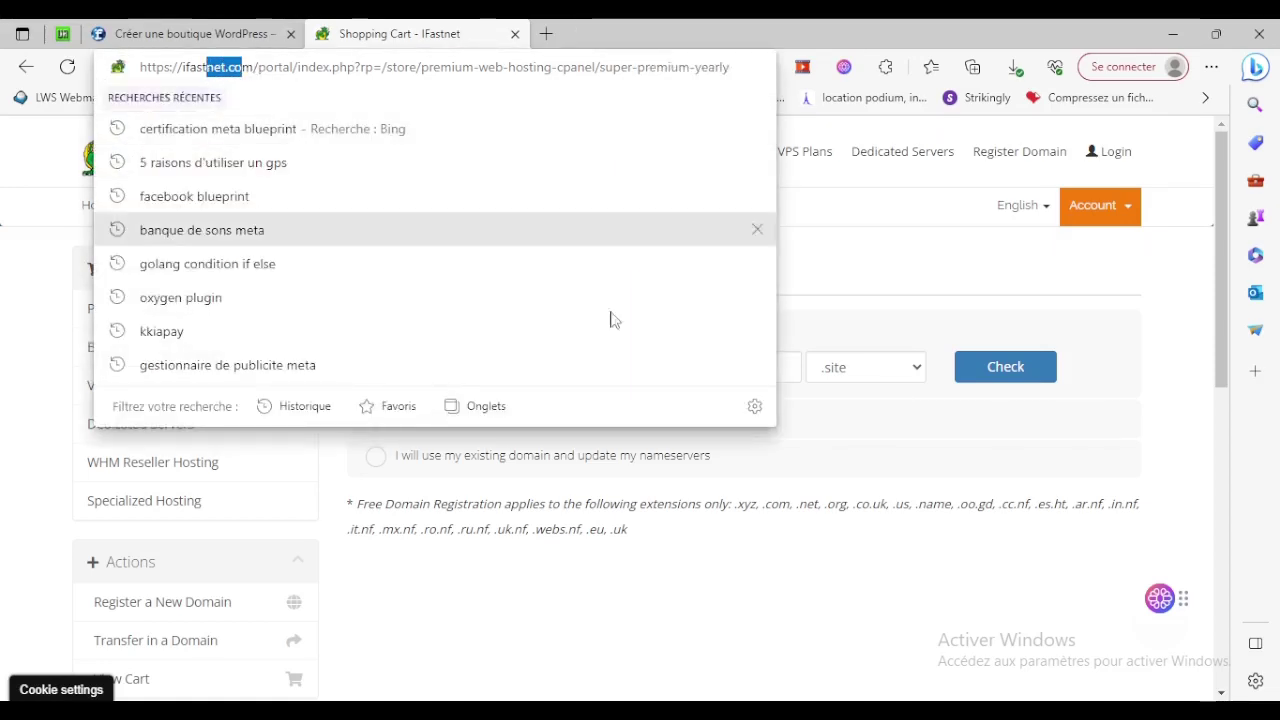
{"action": "left_click", "coordinate": [894, 432]}
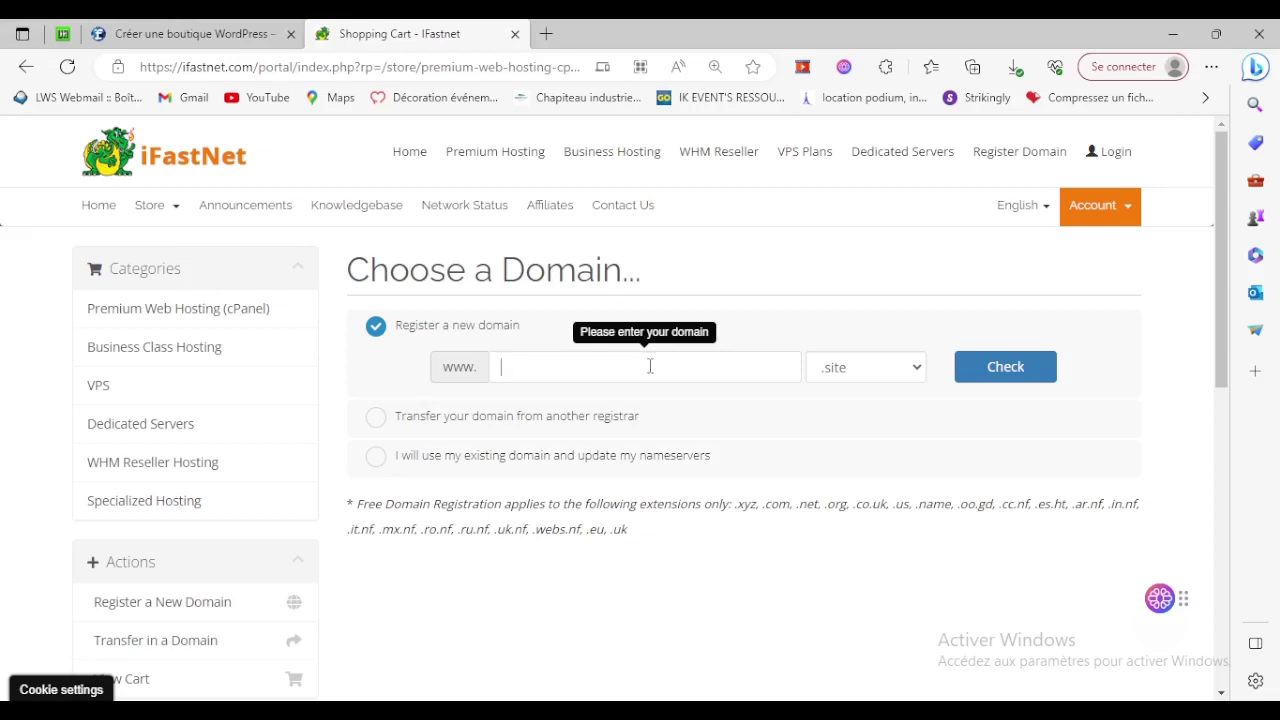
{"action": "type", "text": "ma"}
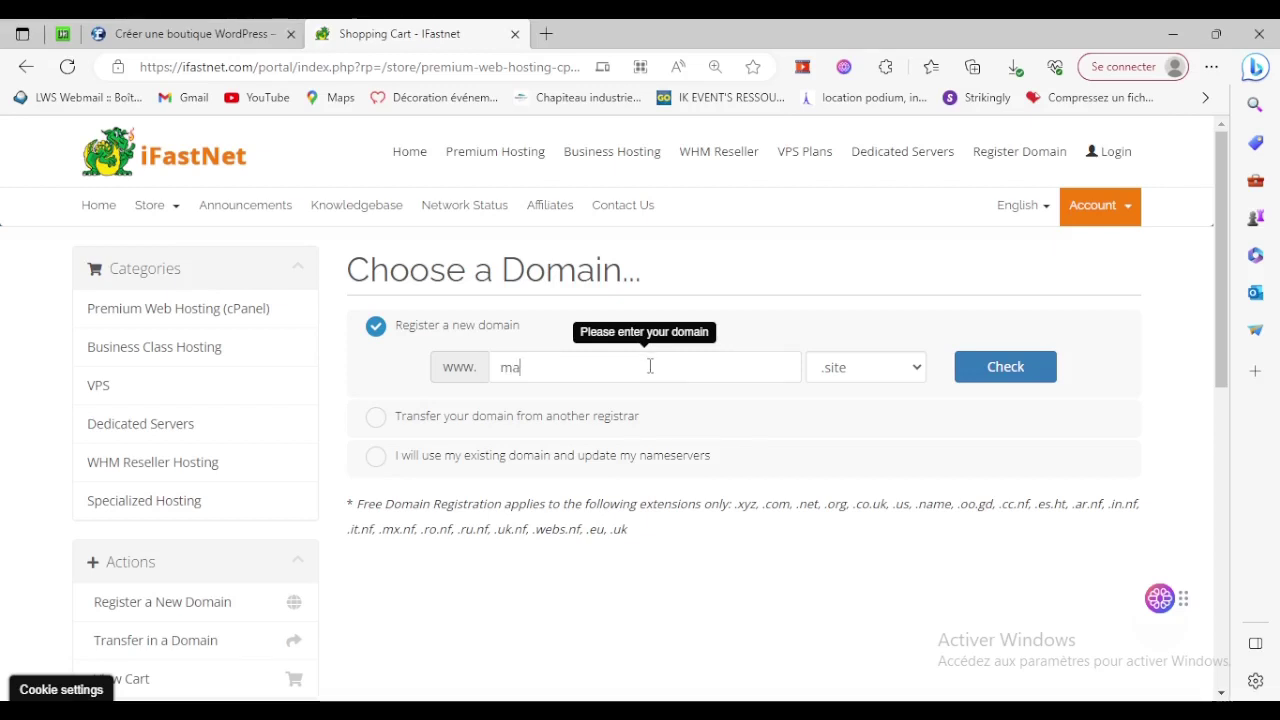
{"action": "type", "text": "rys"}
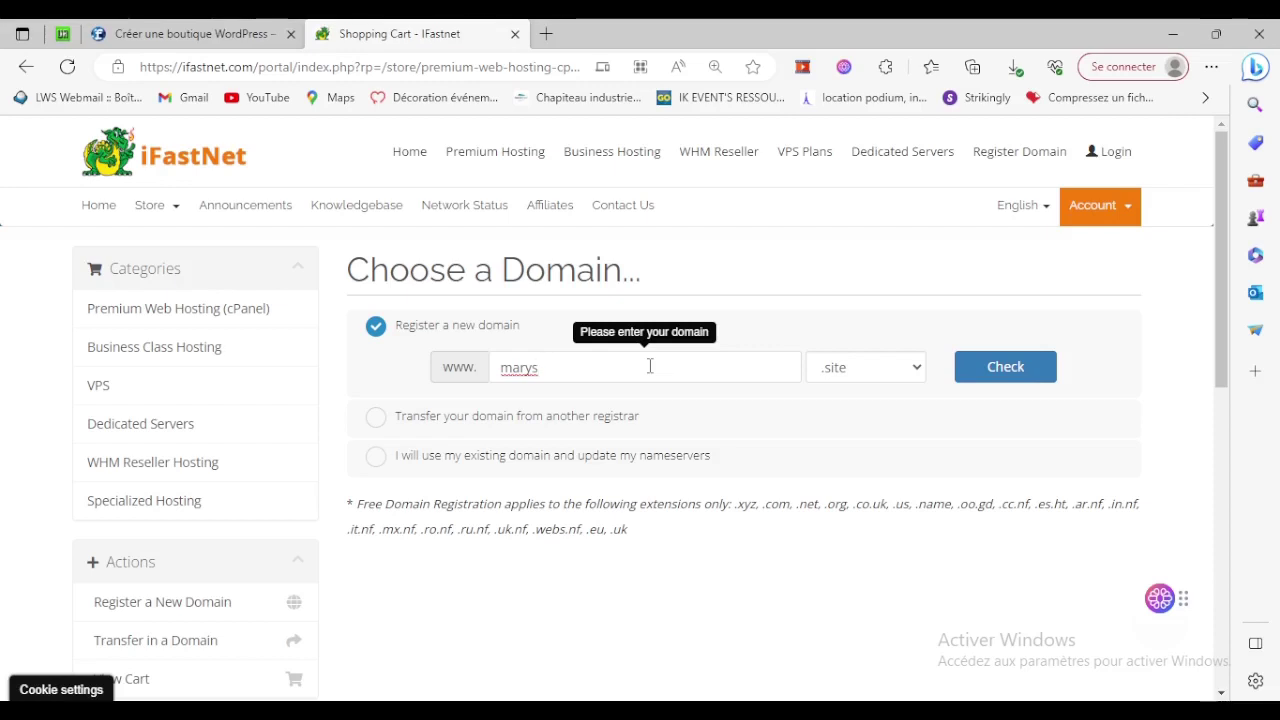
{"action": "type", "text": "ha-j"}
{"action": "left_click", "coordinate": [824, 369]}
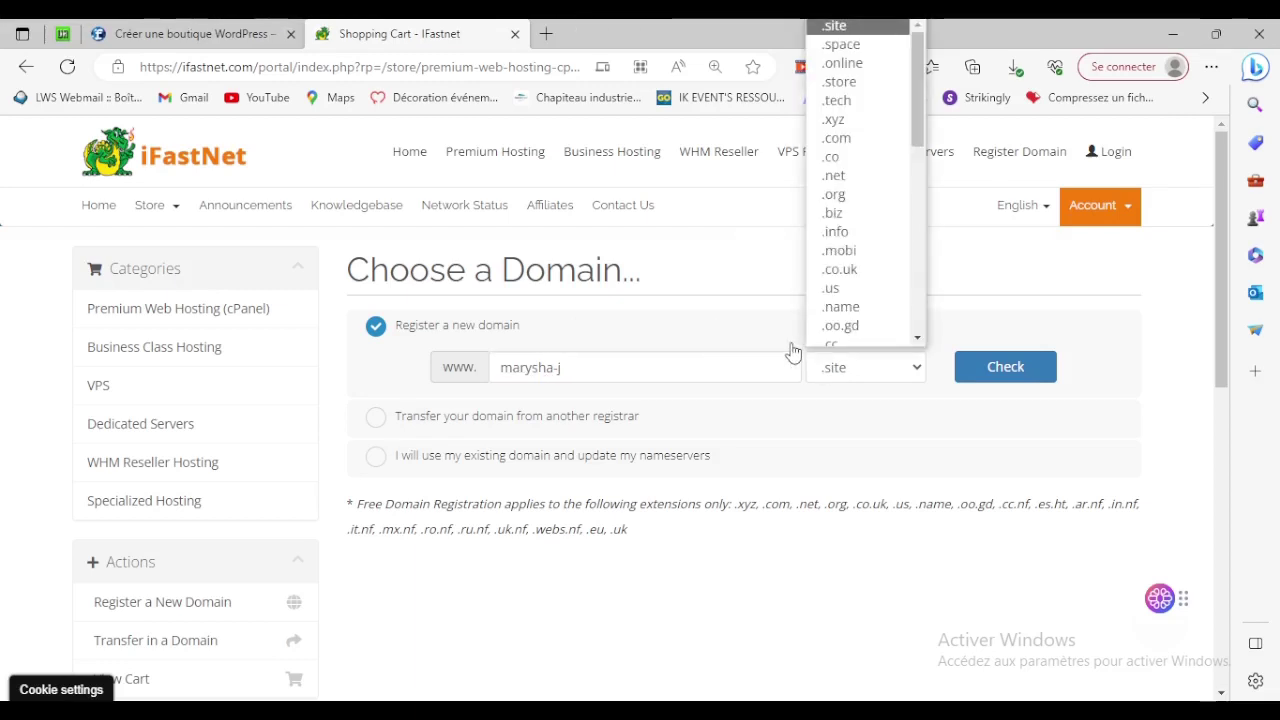
{"action": "left_click", "coordinate": [881, 148]}
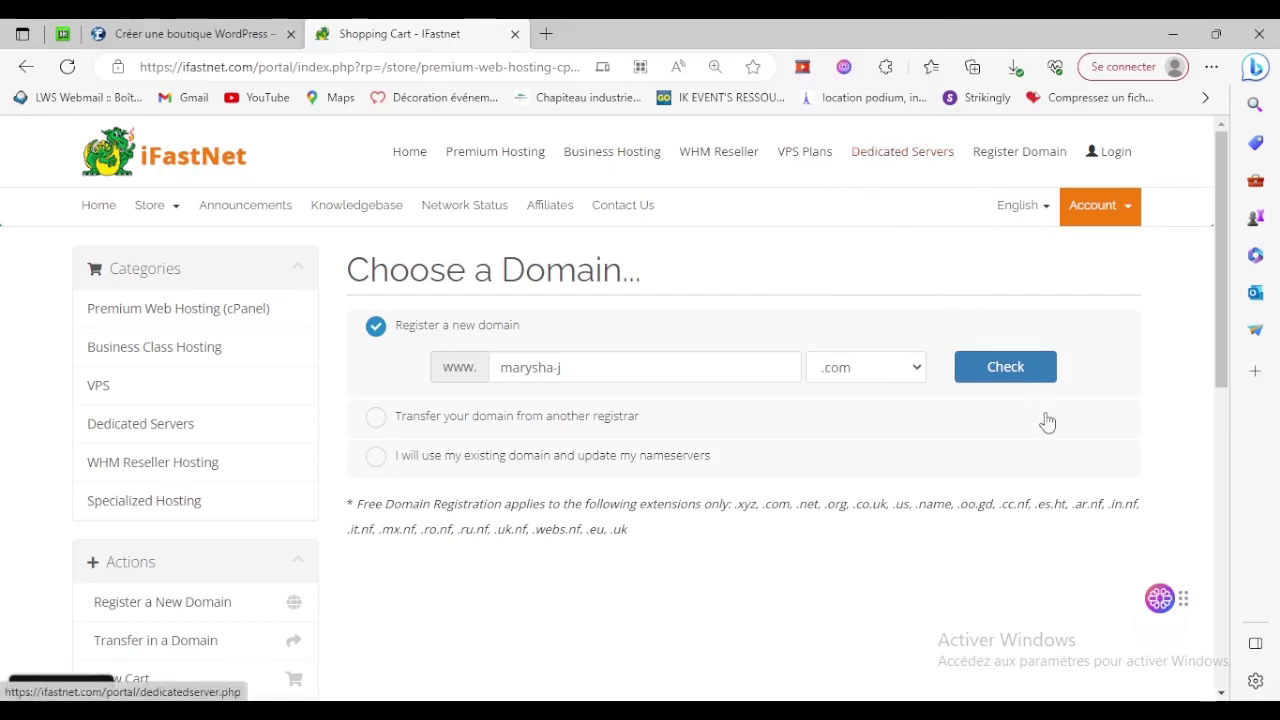
{"action": "left_click", "coordinate": [1017, 370]}
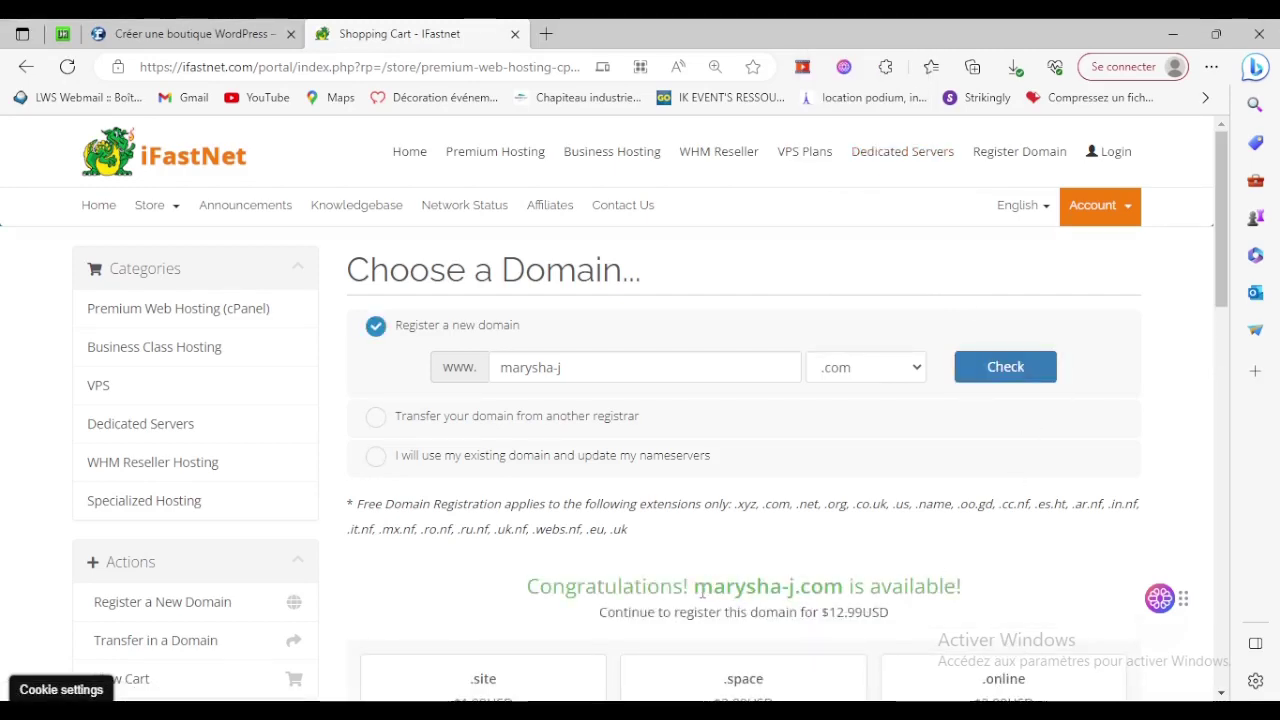
{"action": "left_click_drag", "start_coordinate": [703, 592], "coordinate": [996, 590]}
{"action": "scroll", "coordinate": [996, 590], "scroll_direction": "down", "scroll_amount": 3}
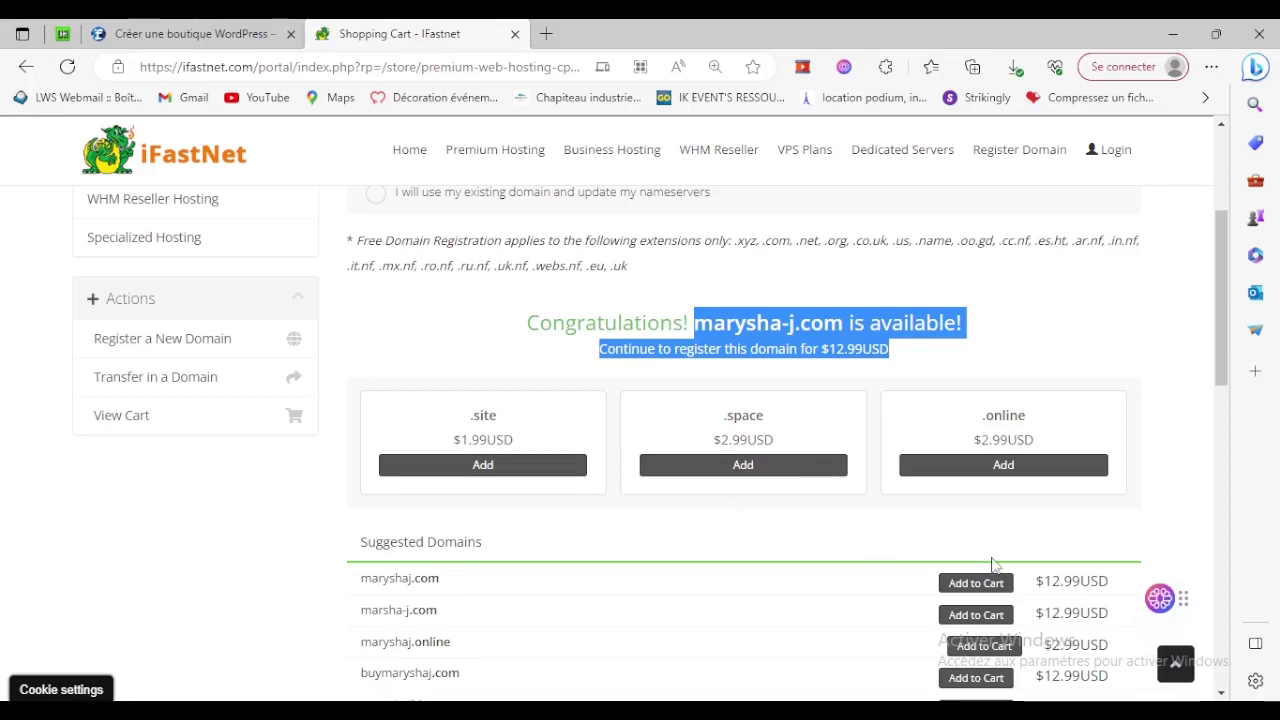
{"action": "scroll", "coordinate": [993, 565], "scroll_direction": "down", "scroll_amount": 5}
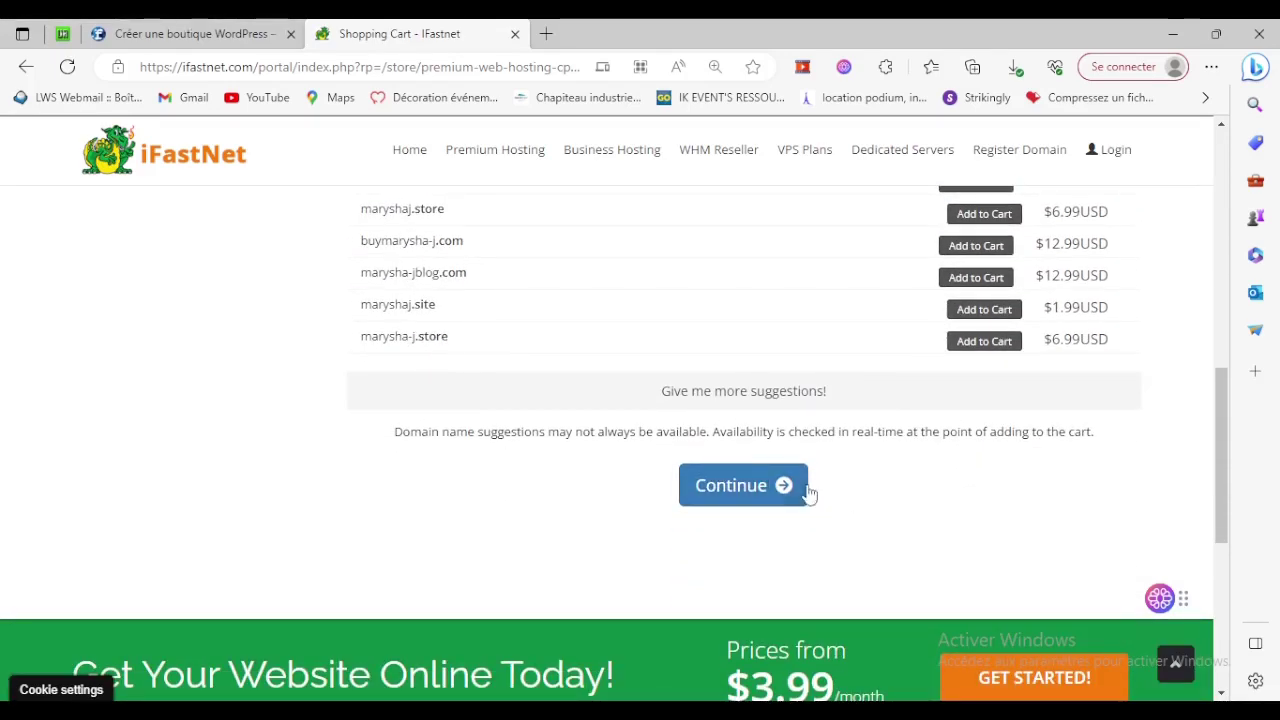
Recheck the .com domain's availability and continue with it to the plan configuration page.
{"action": "left_click", "coordinate": [760, 497]}
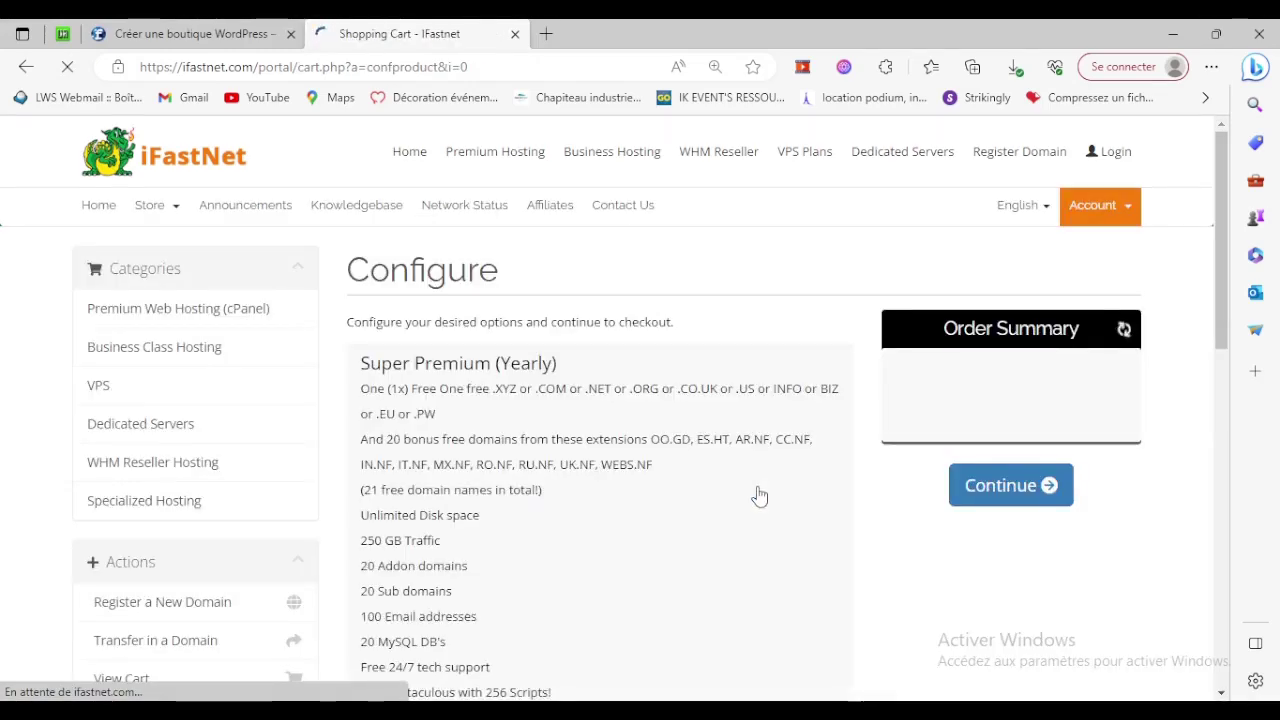
{"action": "scroll", "coordinate": [760, 497], "scroll_direction": "down", "scroll_amount": 5}
{"action": "scroll", "coordinate": [760, 497], "scroll_direction": "up", "scroll_amount": 4}
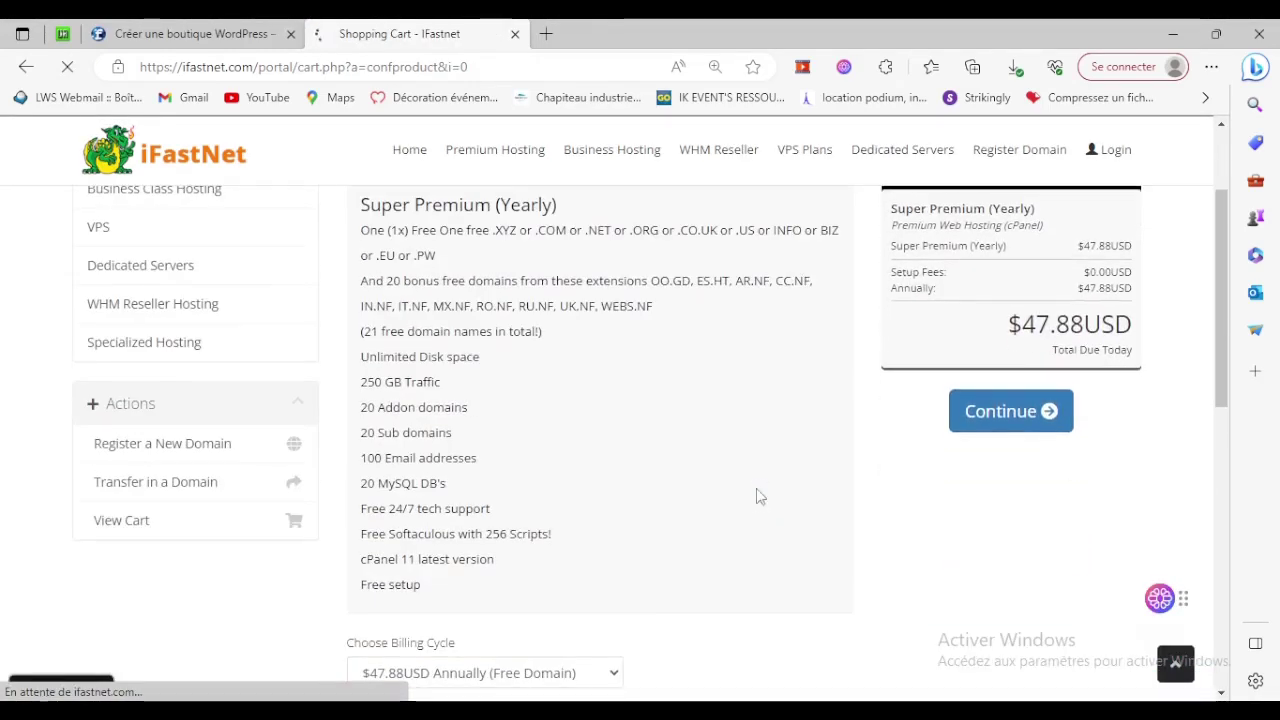
{"action": "left_click", "coordinate": [28, 68]}
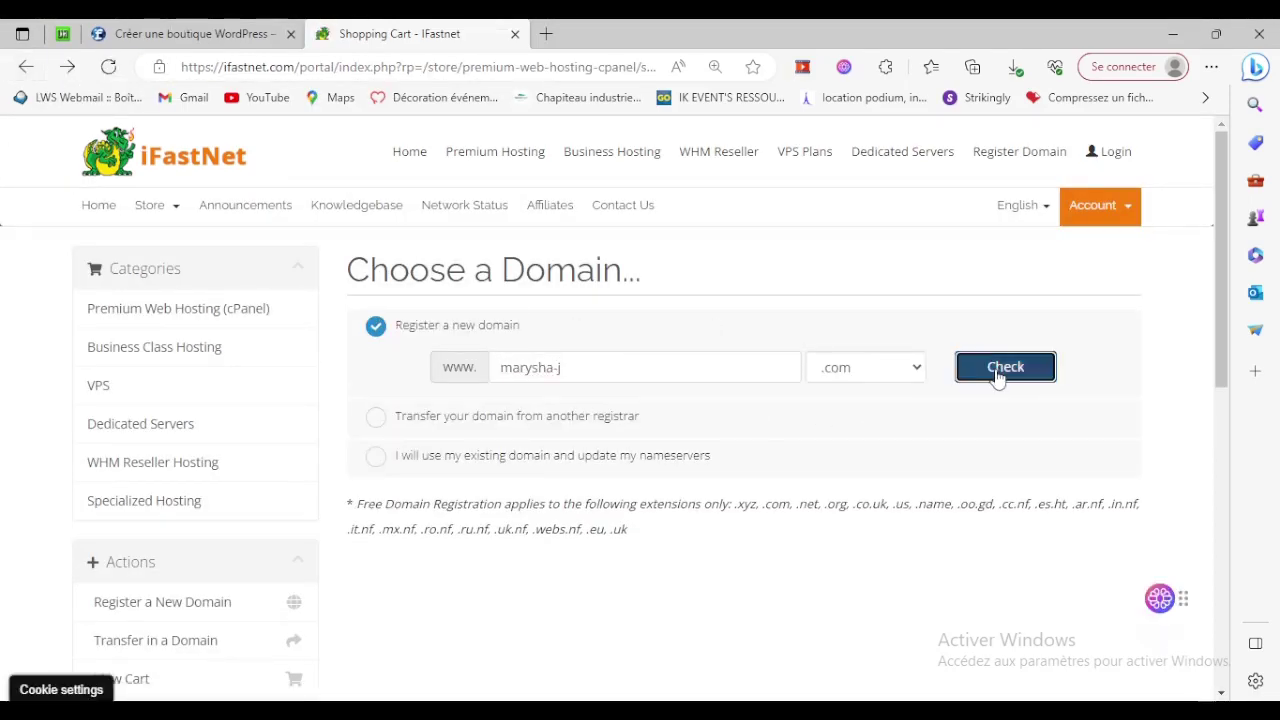
{"action": "left_click", "coordinate": [995, 368]}
{"action": "scroll", "coordinate": [837, 400], "scroll_direction": "down", "scroll_amount": 3}
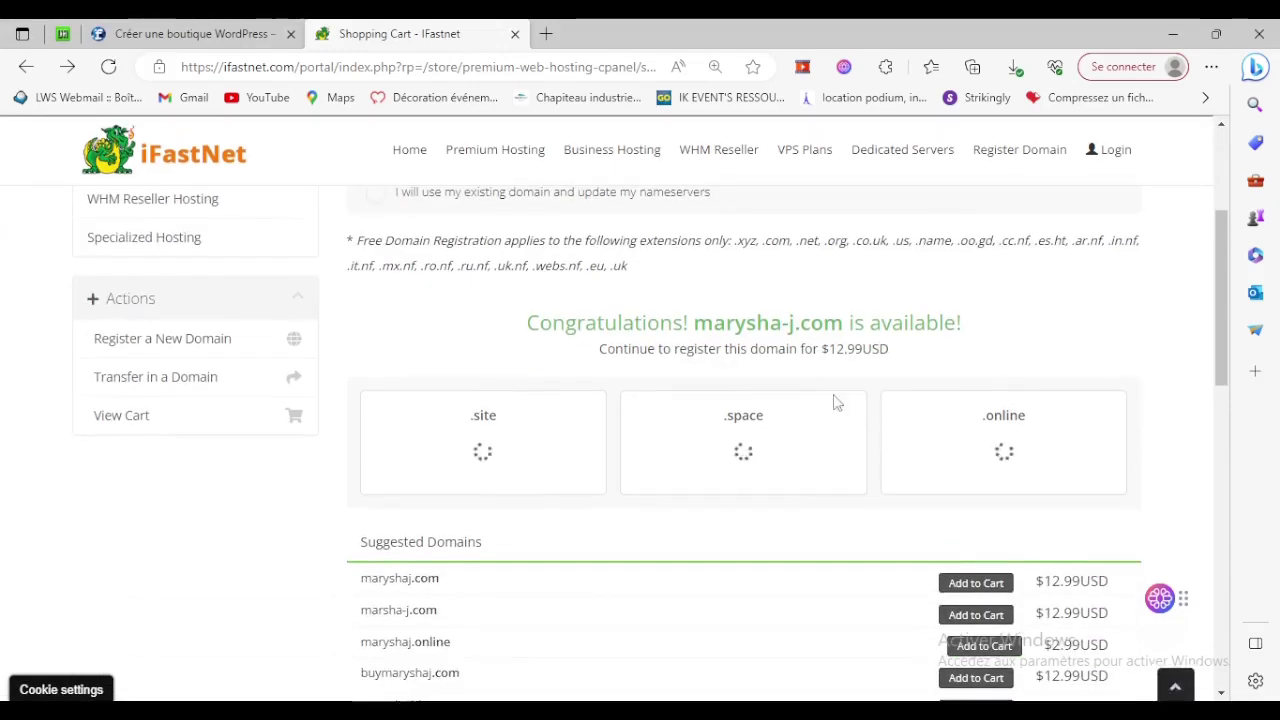
{"action": "scroll", "coordinate": [655, 473], "scroll_direction": "down", "scroll_amount": 1}
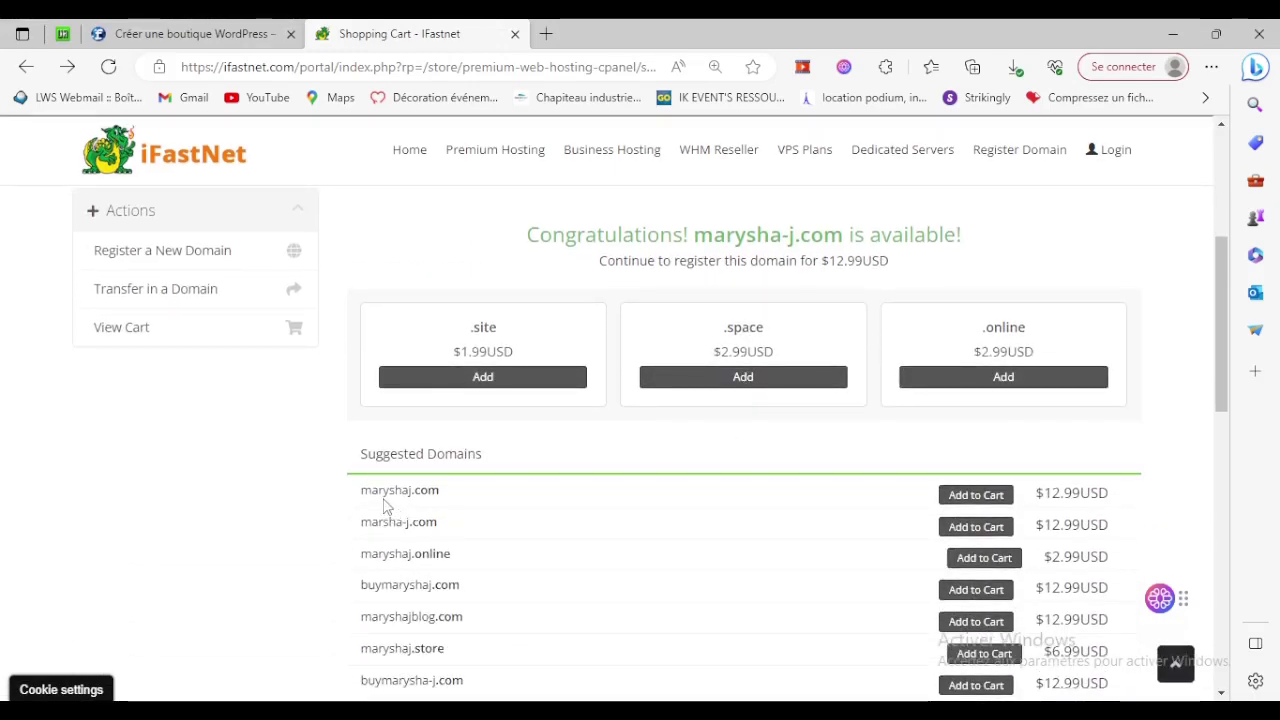
{"action": "scroll", "coordinate": [700, 494], "scroll_direction": "up", "scroll_amount": 2}
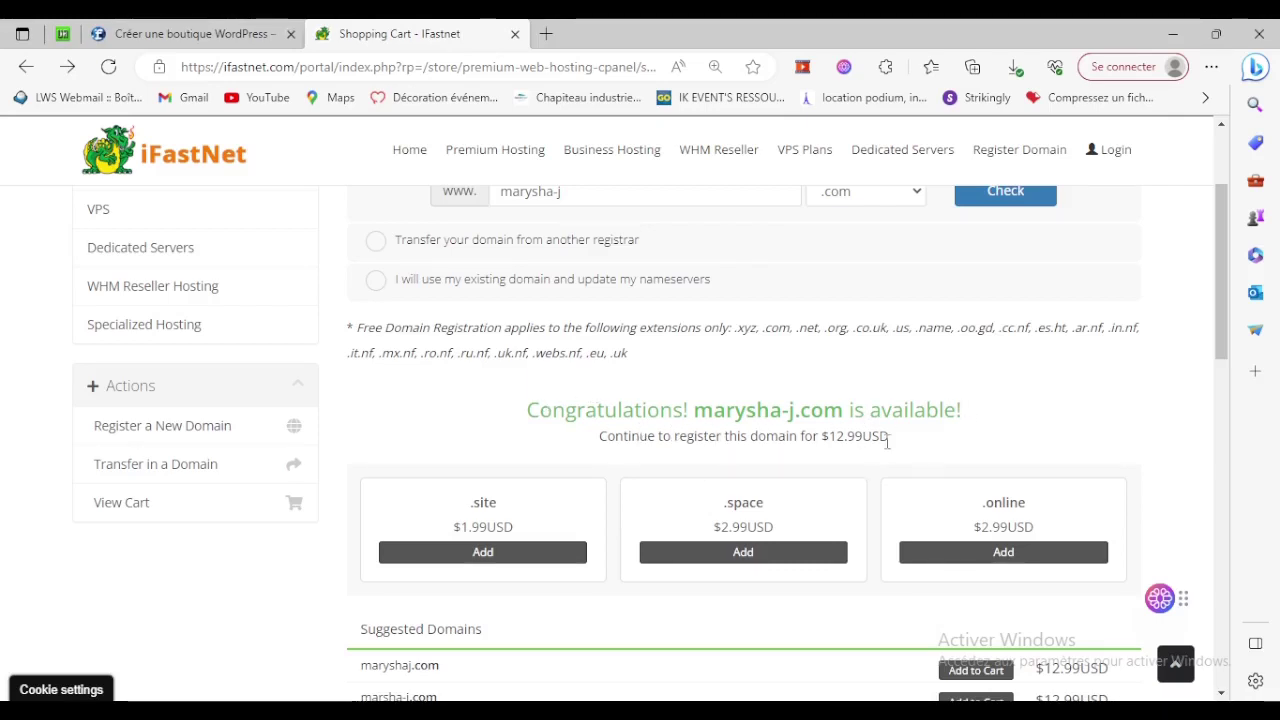
{"action": "scroll", "coordinate": [922, 440], "scroll_direction": "down", "scroll_amount": 5}
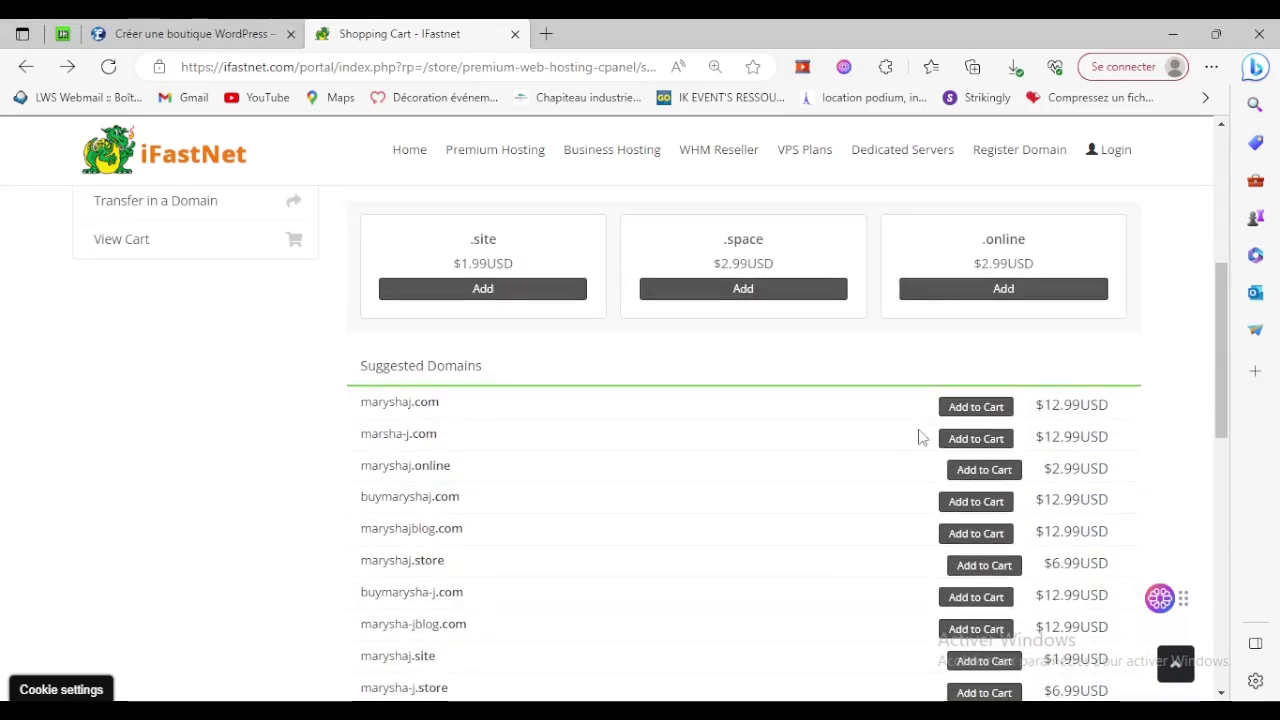
{"action": "scroll", "coordinate": [920, 434], "scroll_direction": "down", "scroll_amount": 1}
{"action": "scroll", "coordinate": [815, 490], "scroll_direction": "up", "scroll_amount": 8}
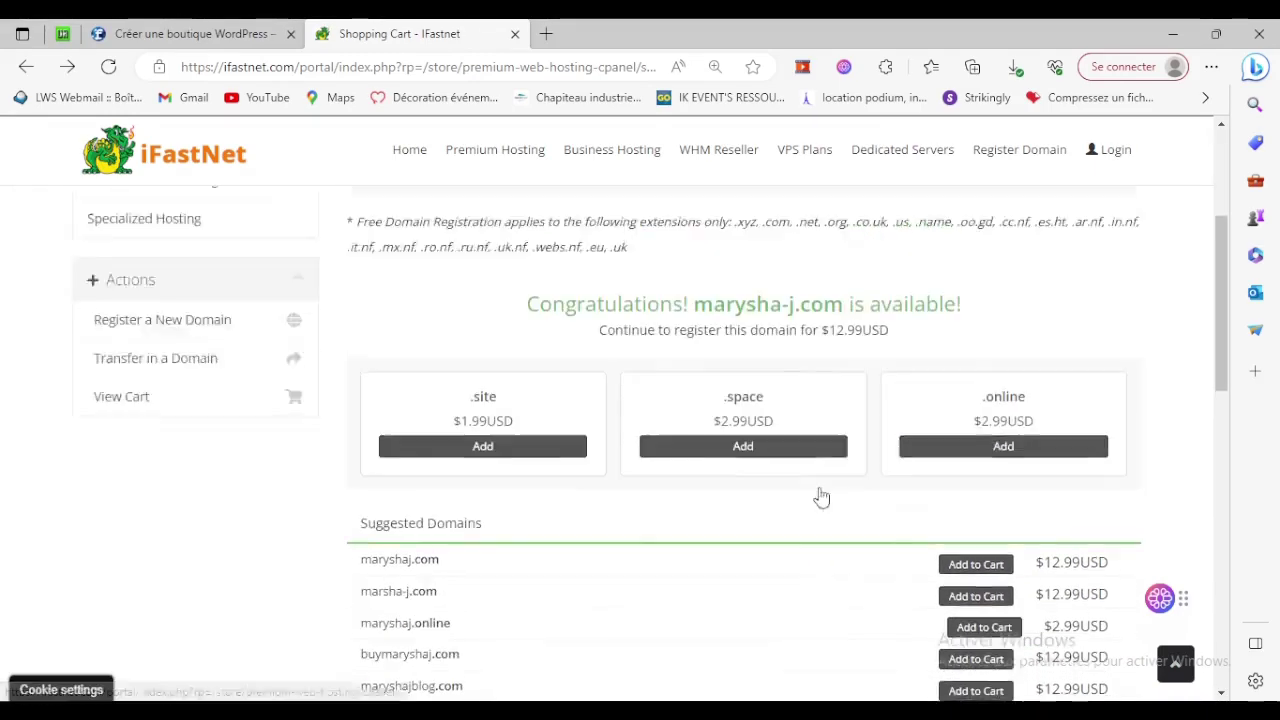
{"action": "scroll", "coordinate": [1062, 462], "scroll_direction": "down", "scroll_amount": 8}
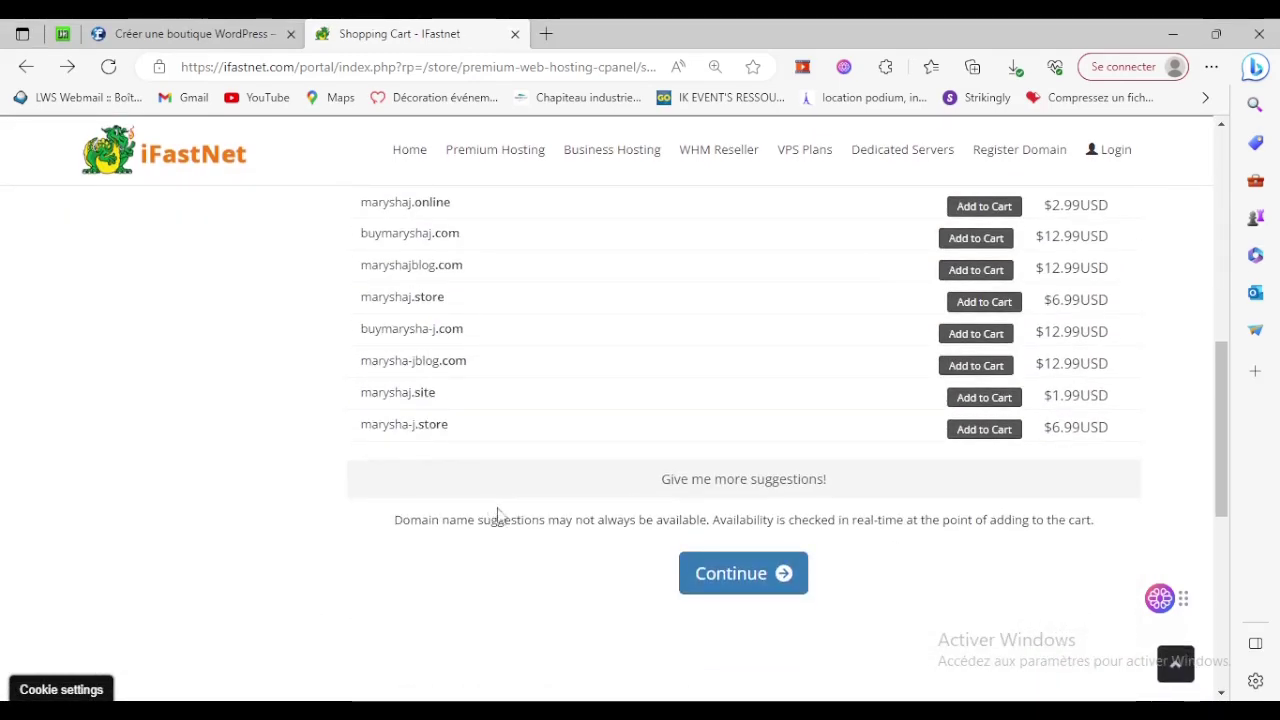
{"action": "left_click", "coordinate": [709, 576]}
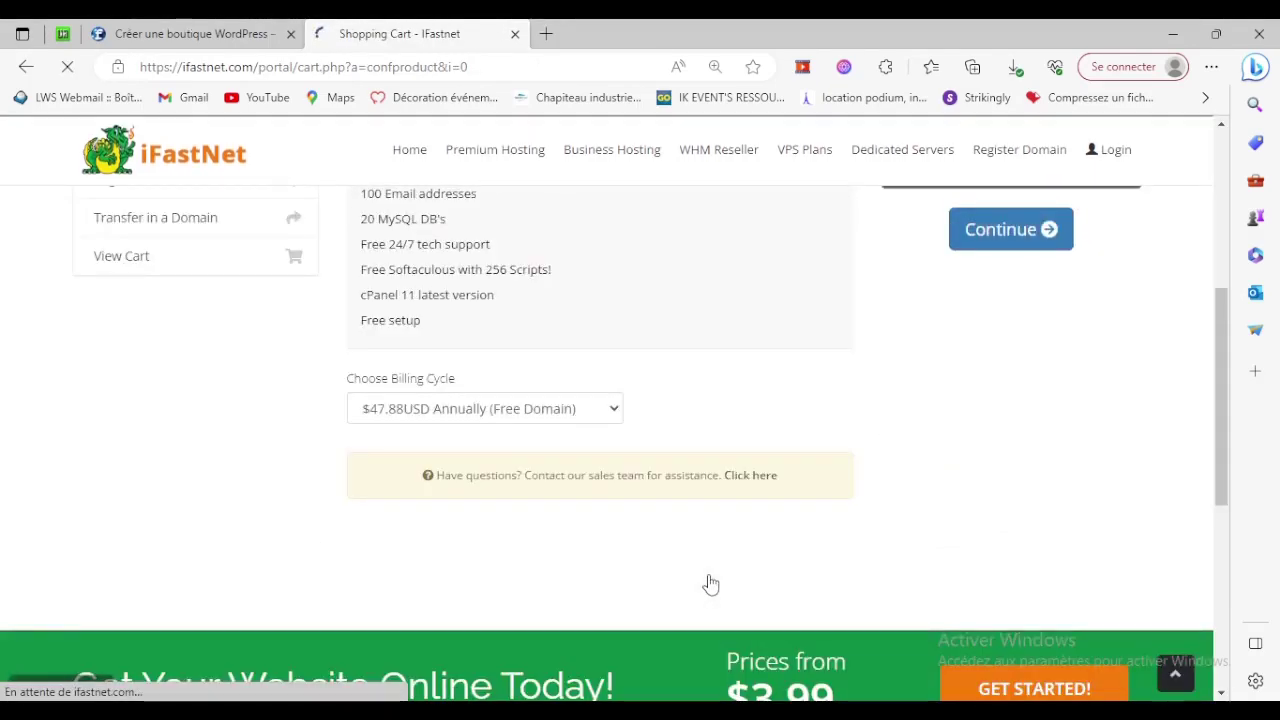
Review the Super Premium (Yearly) $47.88USD order summary and continue to Domains Configuration.
{"action": "scroll", "coordinate": [710, 584], "scroll_direction": "up", "scroll_amount": 5}
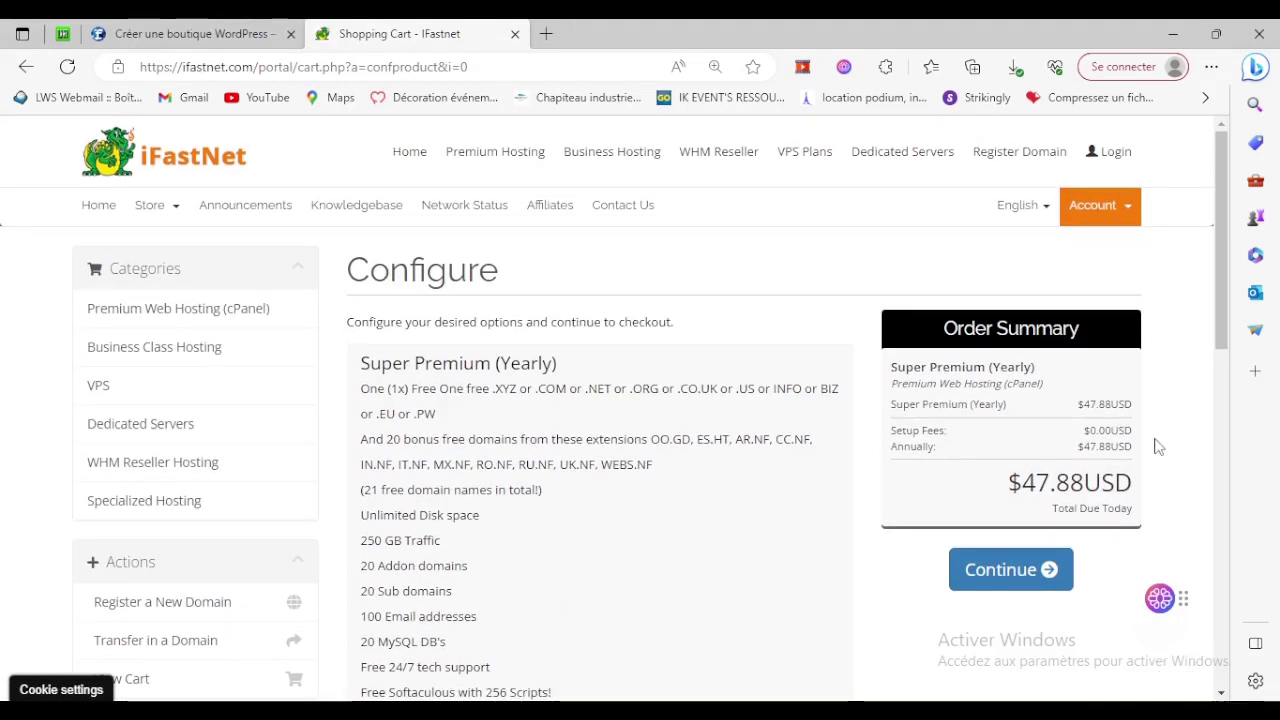
{"action": "left_click_drag", "start_coordinate": [886, 411], "coordinate": [1008, 407]}
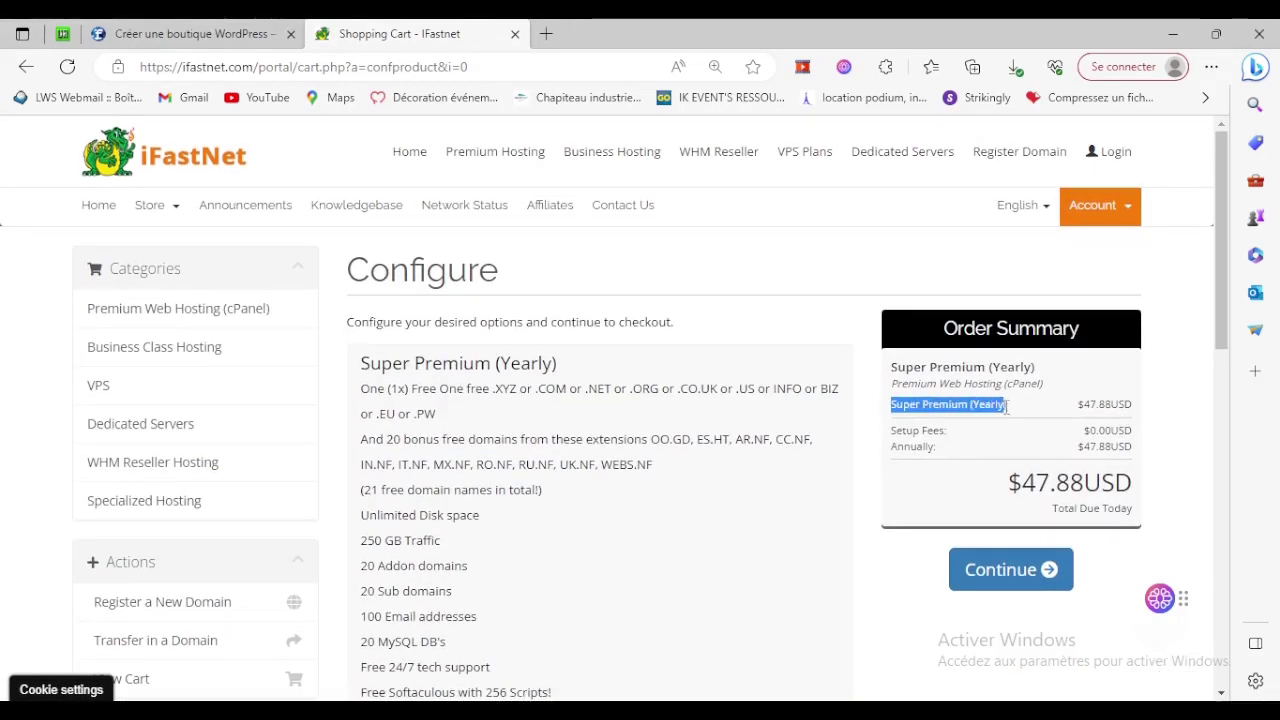
{"action": "left_click_drag", "start_coordinate": [1117, 418], "coordinate": [1133, 432]}
{"action": "left_click", "coordinate": [893, 440]}
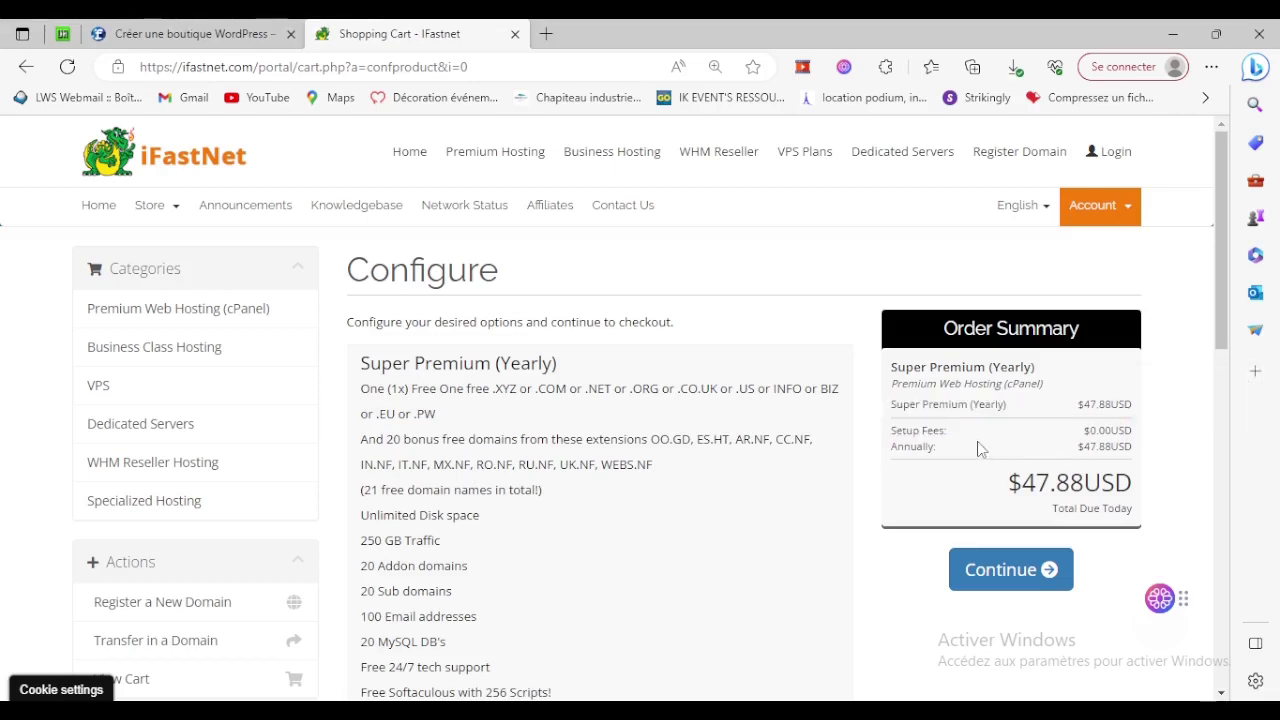
{"action": "scroll", "coordinate": [725, 432], "scroll_direction": "down", "scroll_amount": 4}
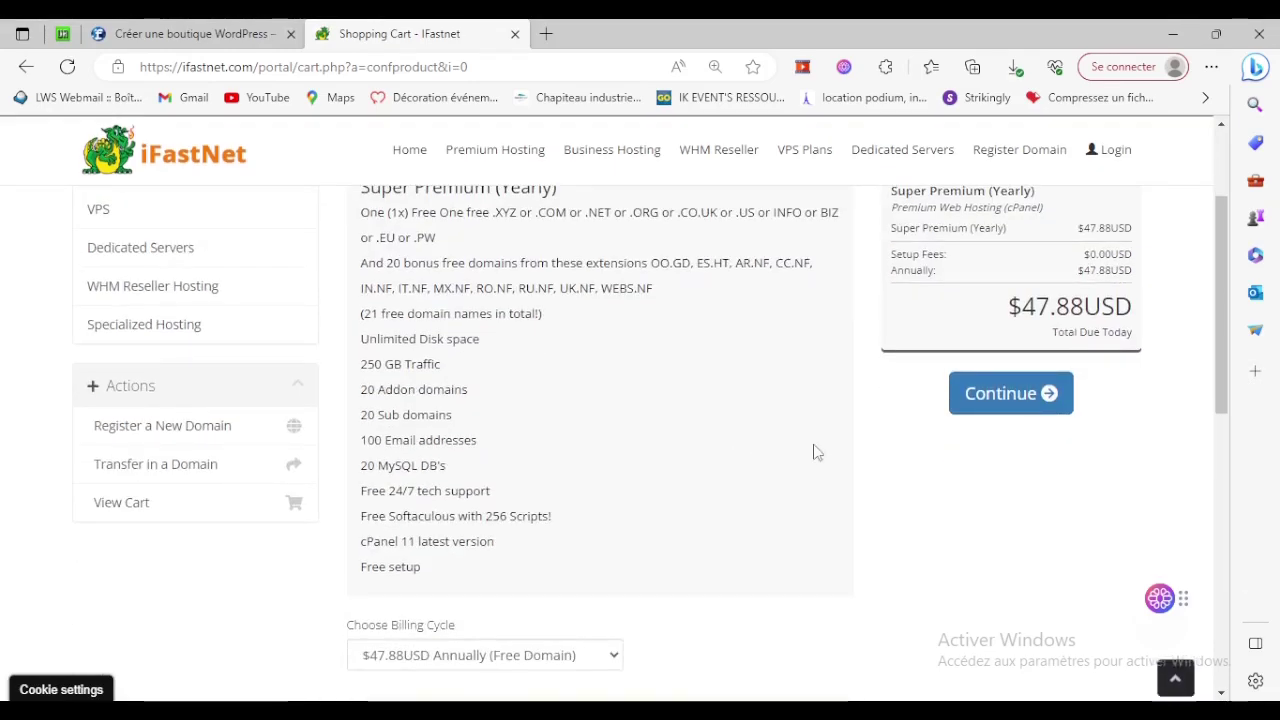
{"action": "scroll", "coordinate": [818, 455], "scroll_direction": "up", "scroll_amount": 3}
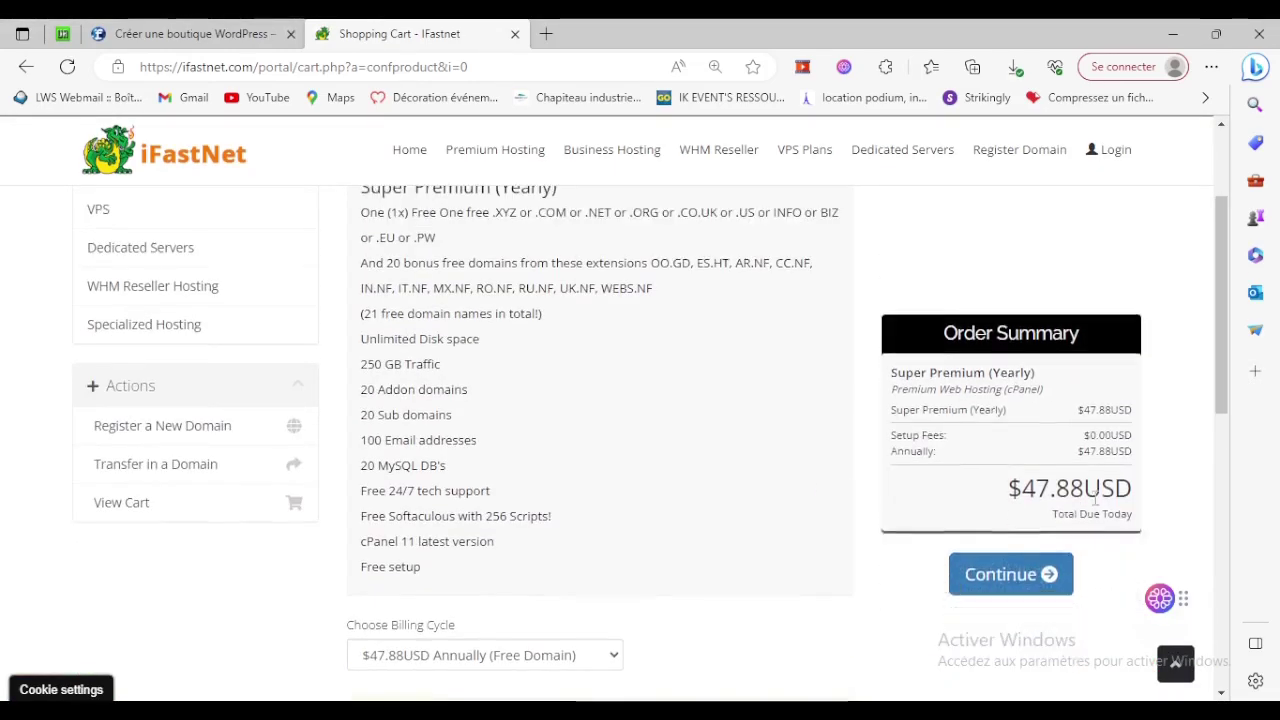
{"action": "left_click", "coordinate": [1018, 395]}
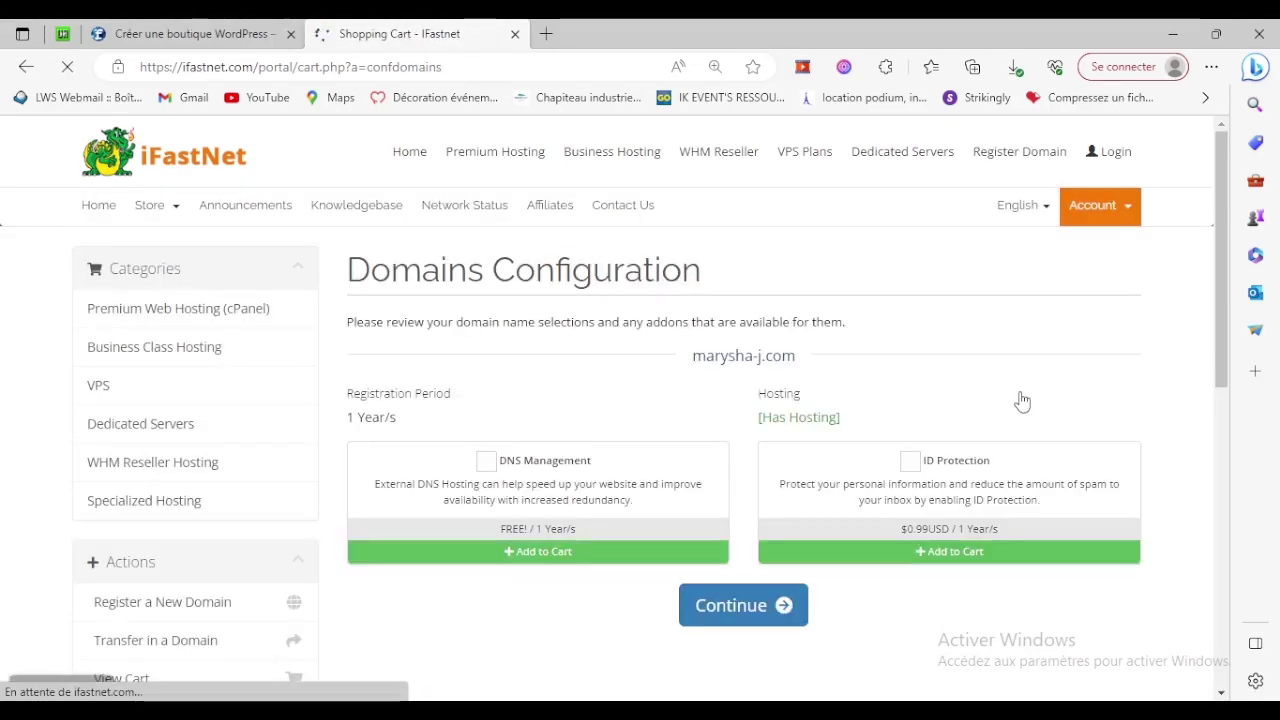
Leave the domain add-ons unticked and continue to checkout, totalling $47.88USD.
{"action": "scroll", "coordinate": [1022, 401], "scroll_direction": "down", "scroll_amount": 3}
{"action": "scroll", "coordinate": [1022, 401], "scroll_direction": "up", "scroll_amount": 3}
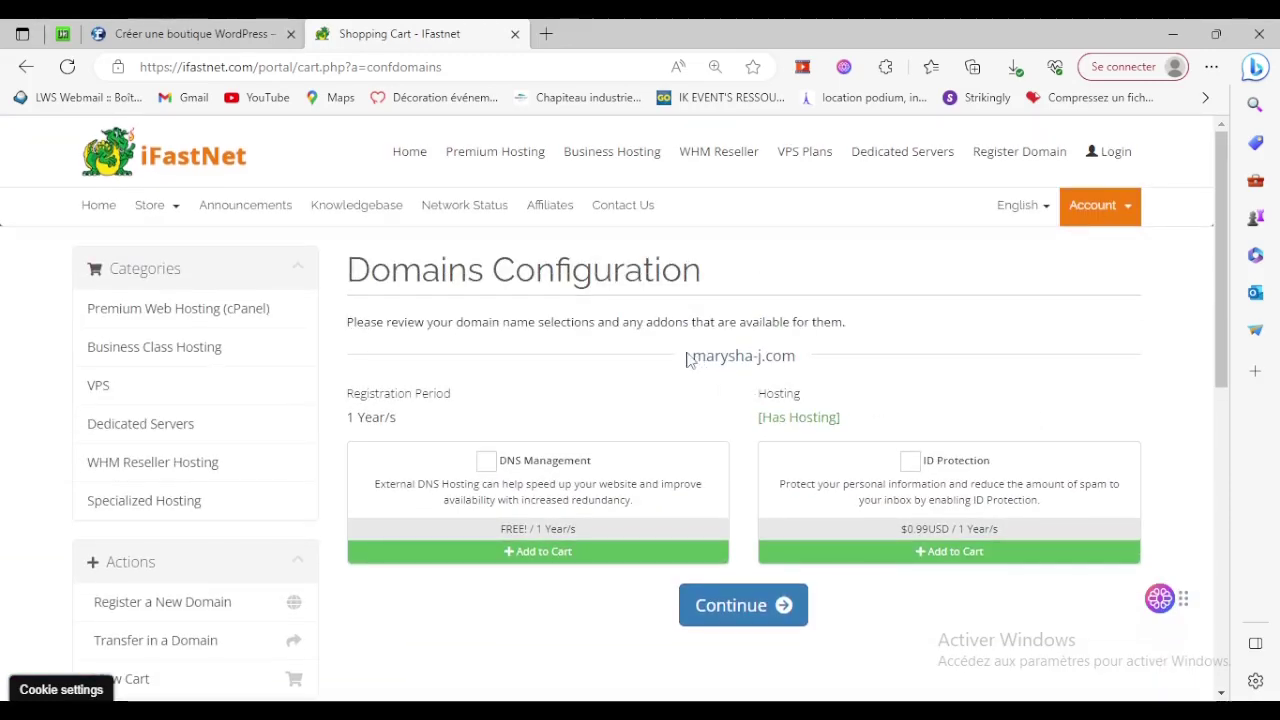
{"action": "left_click_drag", "start_coordinate": [810, 369], "coordinate": [814, 366]}
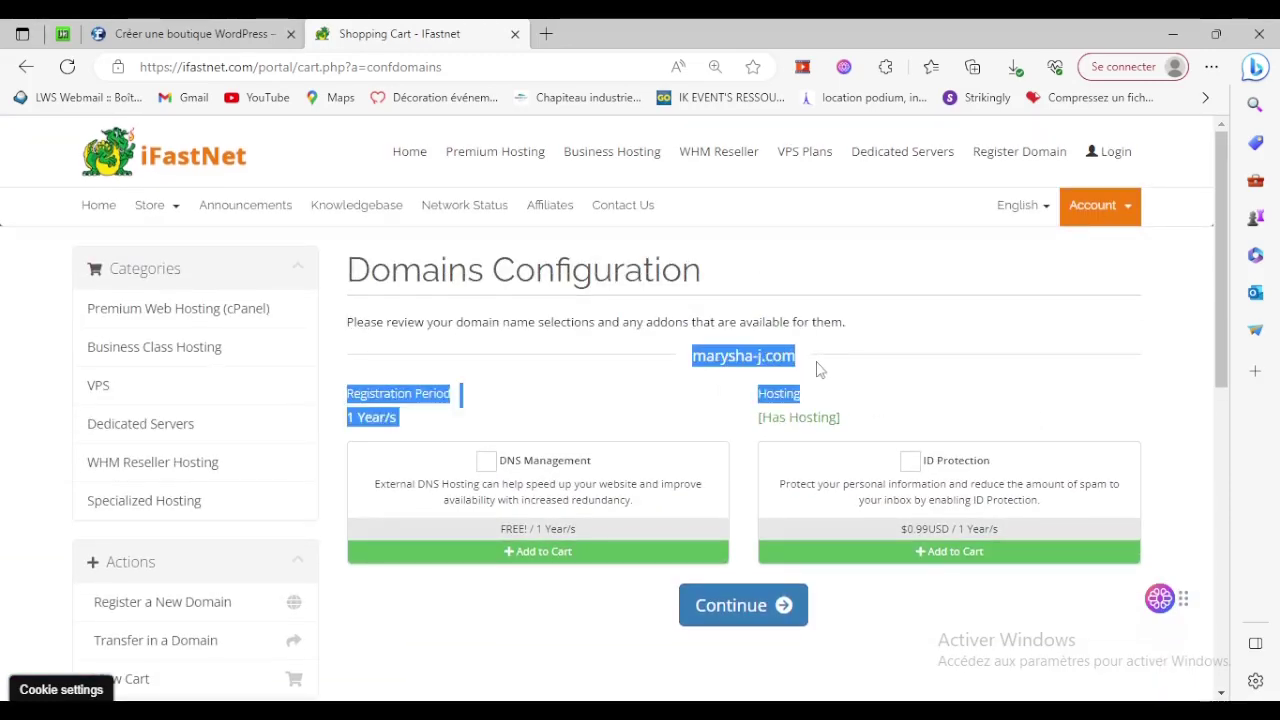
{"action": "left_click", "coordinate": [882, 370]}
{"action": "scroll", "coordinate": [929, 409], "scroll_direction": "down", "scroll_amount": 2}
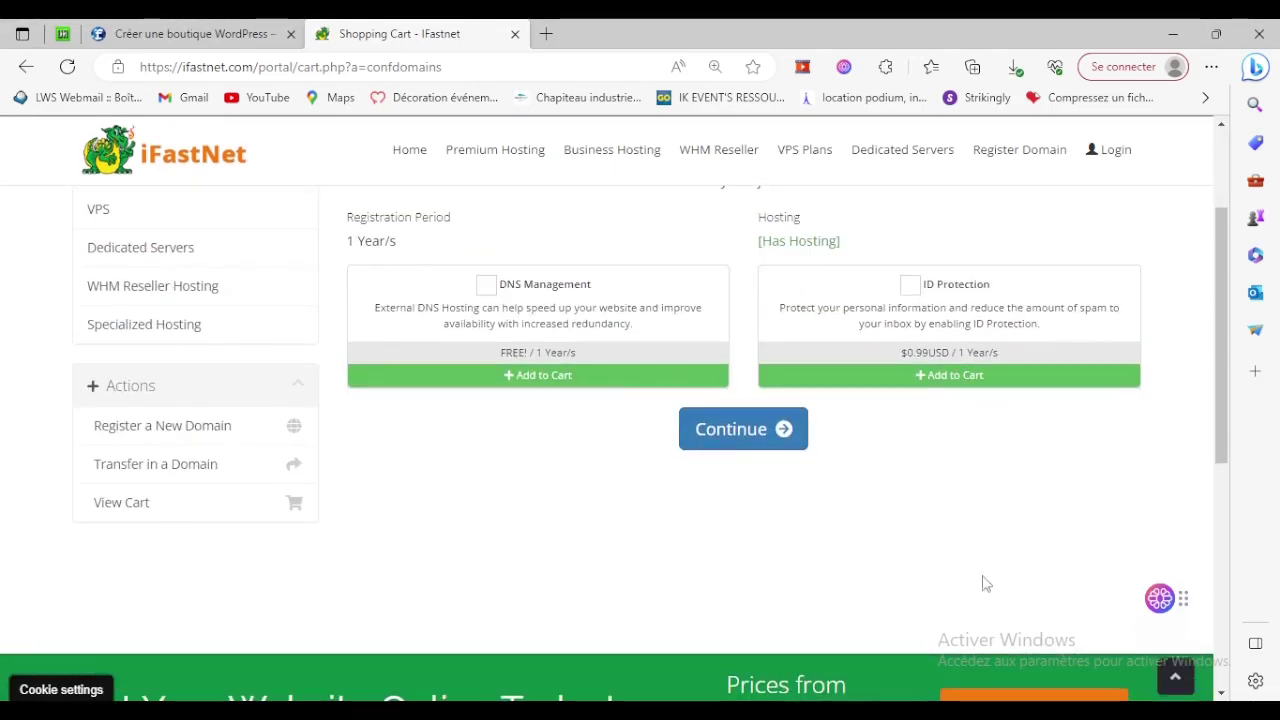
{"action": "left_click", "coordinate": [717, 431]}
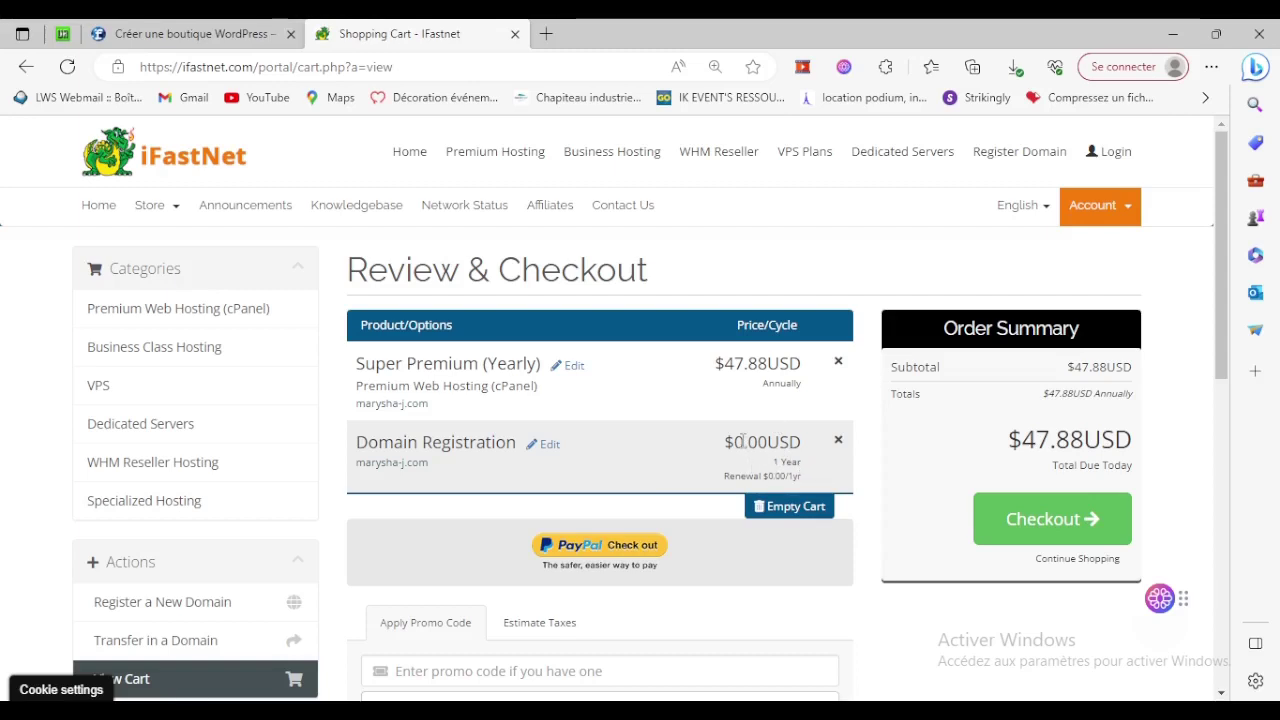
{"action": "left_click_drag", "start_coordinate": [747, 441], "coordinate": [791, 442]}
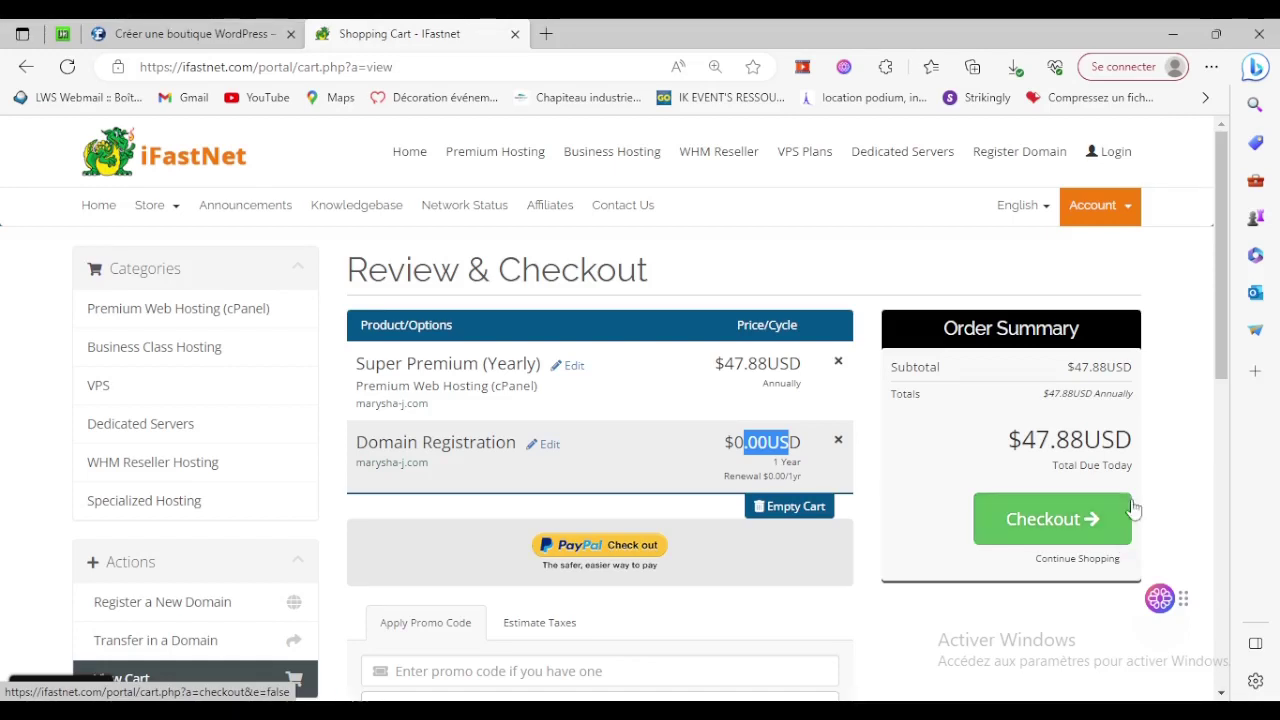
Log into the client area with the saved e-mail, account password and reCAPTCHA.
{"action": "left_click", "coordinate": [256, 24]}
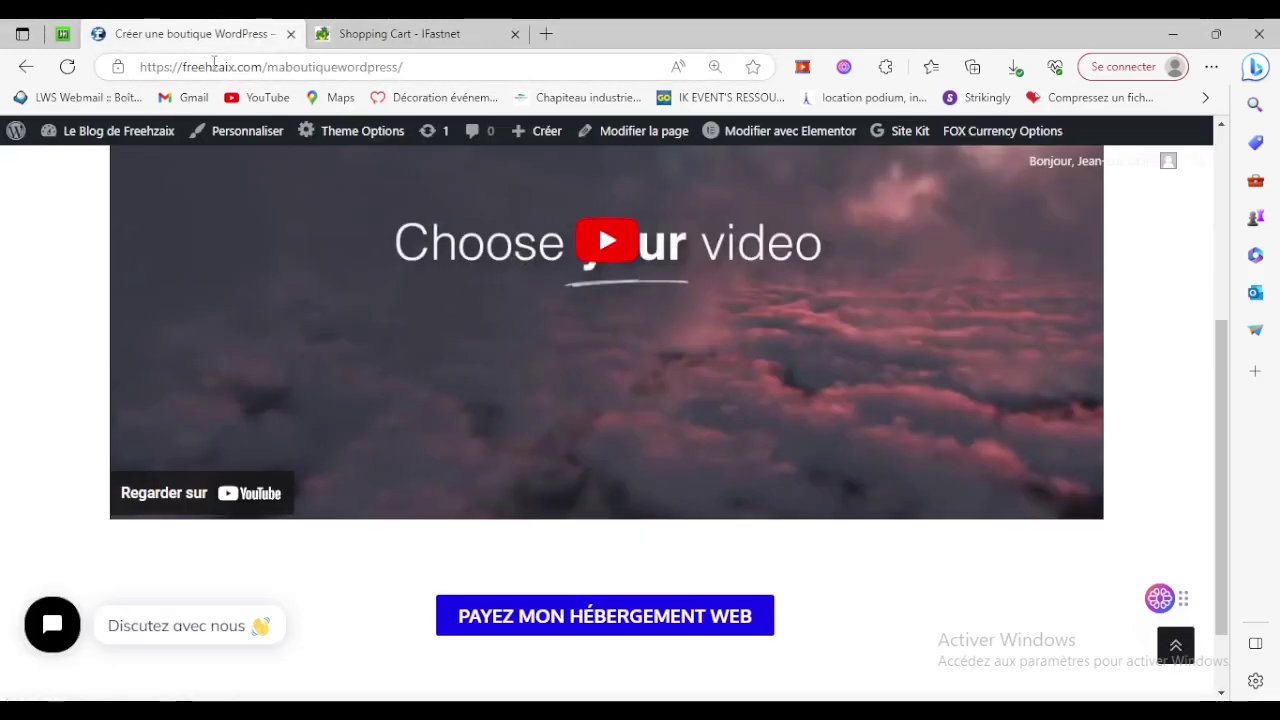
{"action": "left_click", "coordinate": [370, 30]}
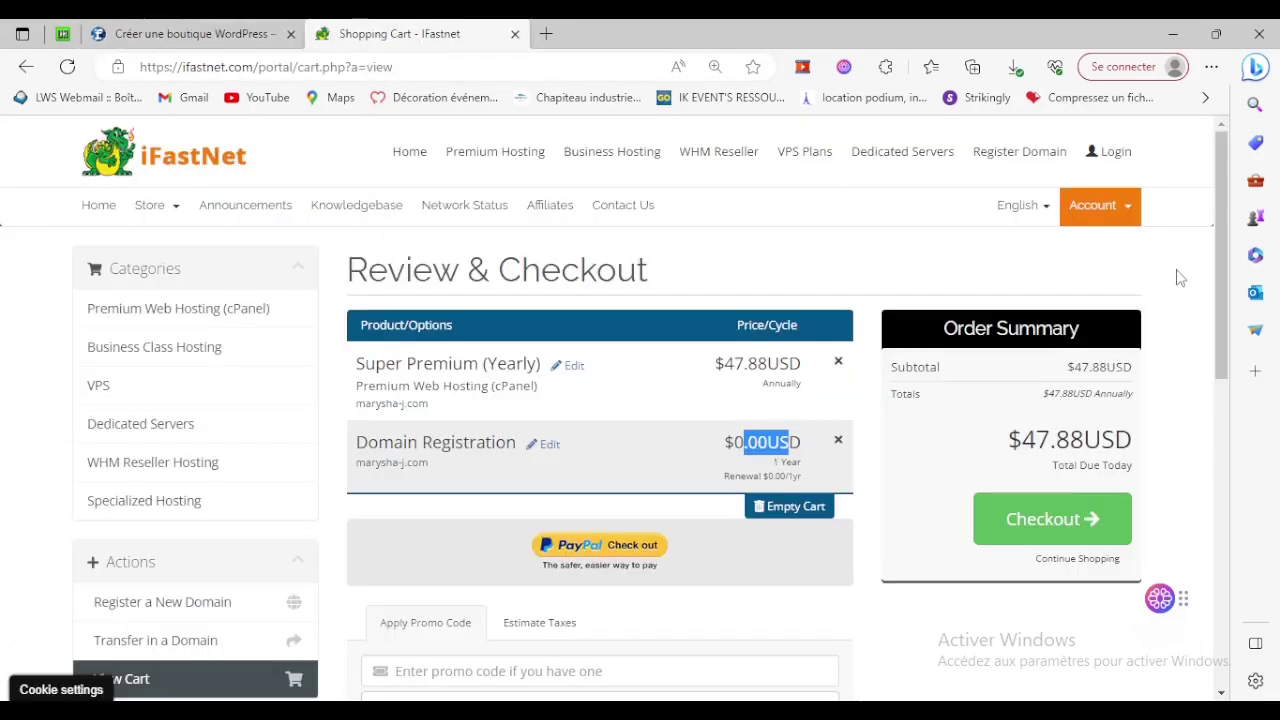
{"action": "left_click", "coordinate": [1133, 168]}
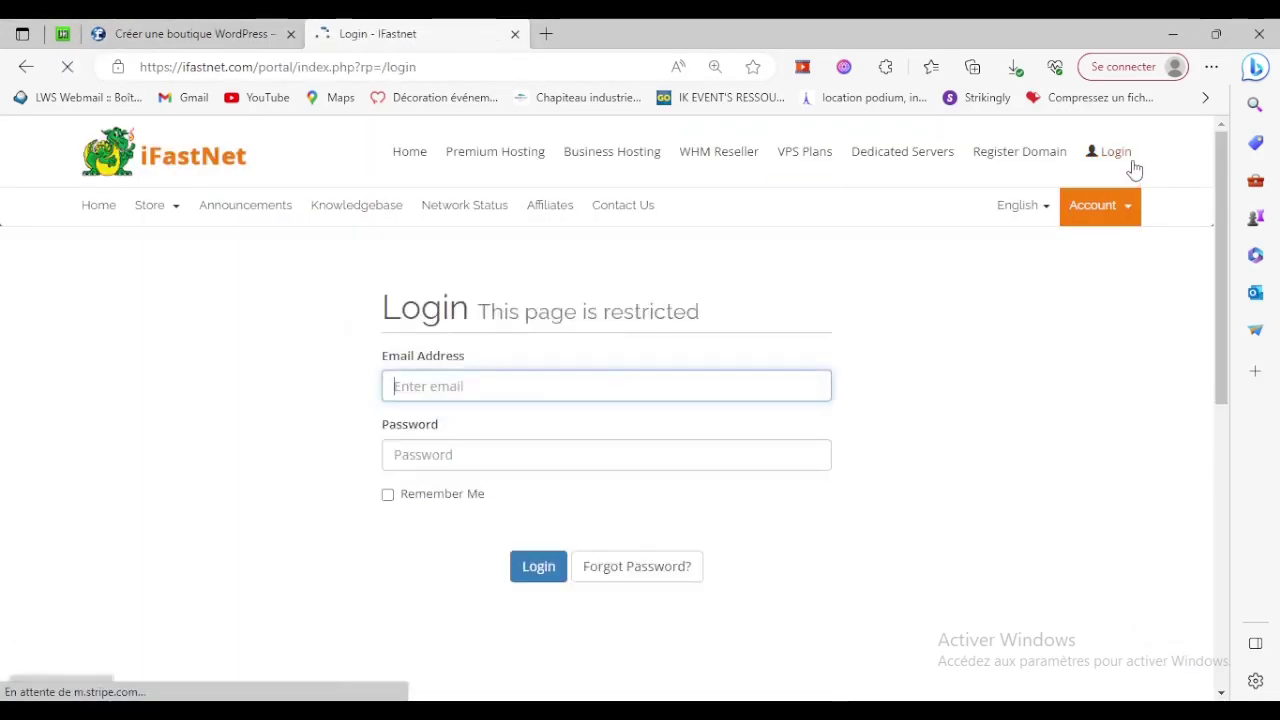
{"action": "left_click", "coordinate": [623, 377]}
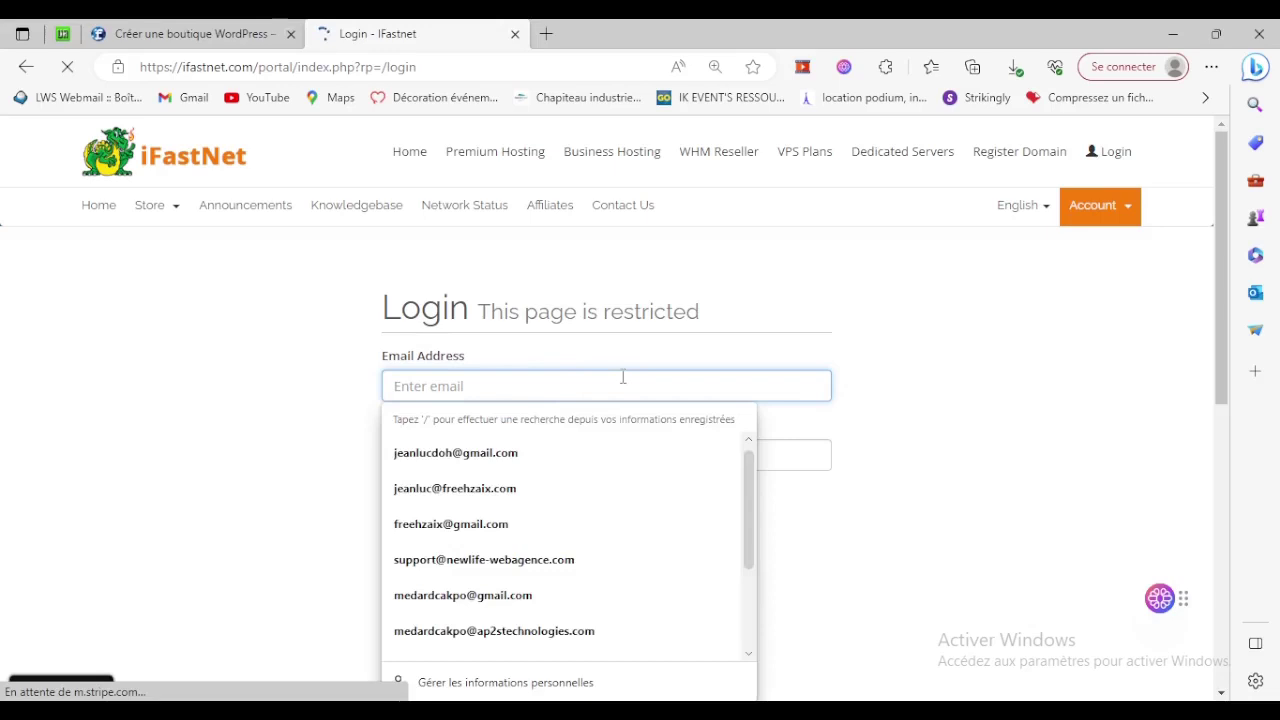
{"action": "left_click", "coordinate": [546, 452]}
{"action": "left_click", "coordinate": [640, 454]}
{"action": "type", "text": "••"}
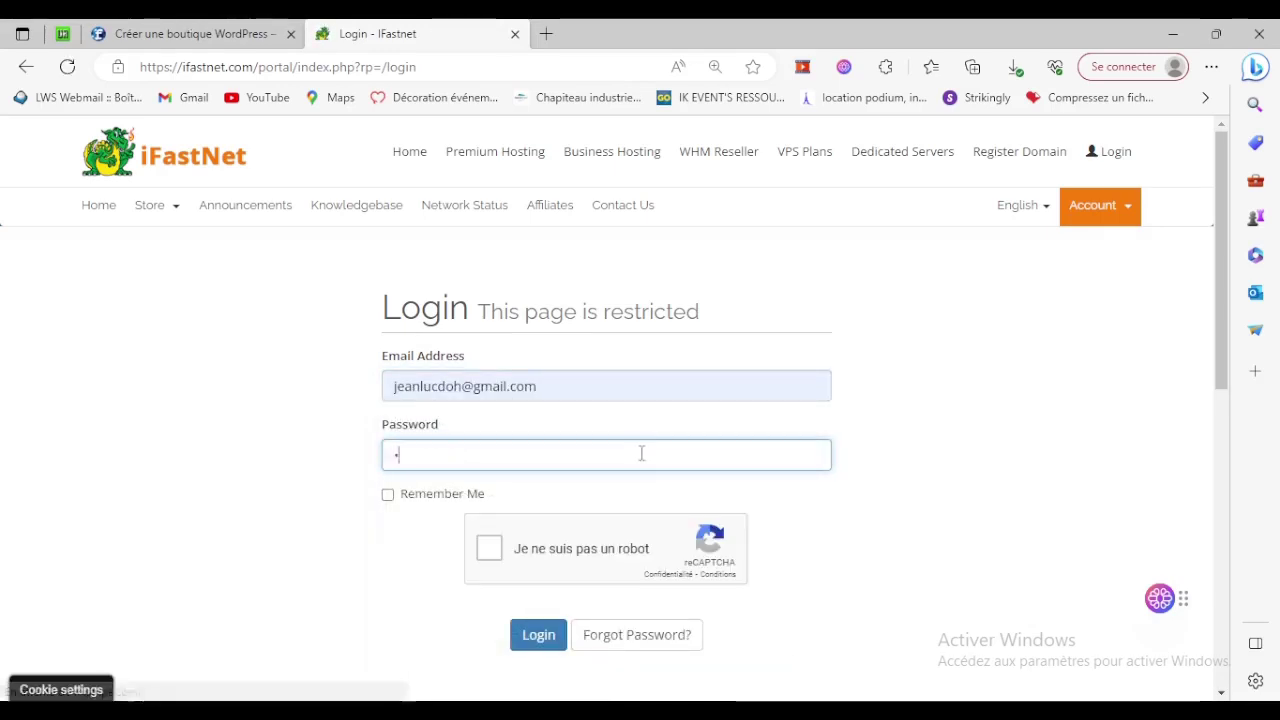
{"action": "type", "text": "•••••••"}
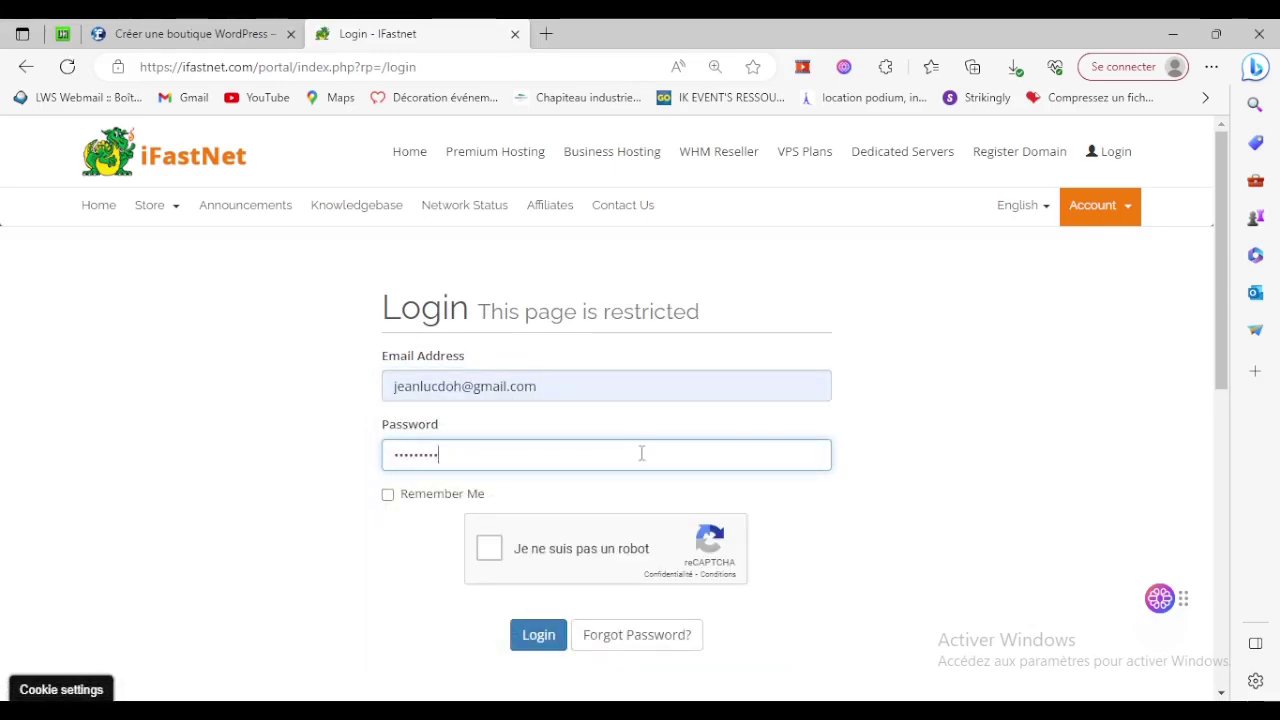
{"action": "type", "text": "••"}
{"action": "left_click", "coordinate": [489, 550]}
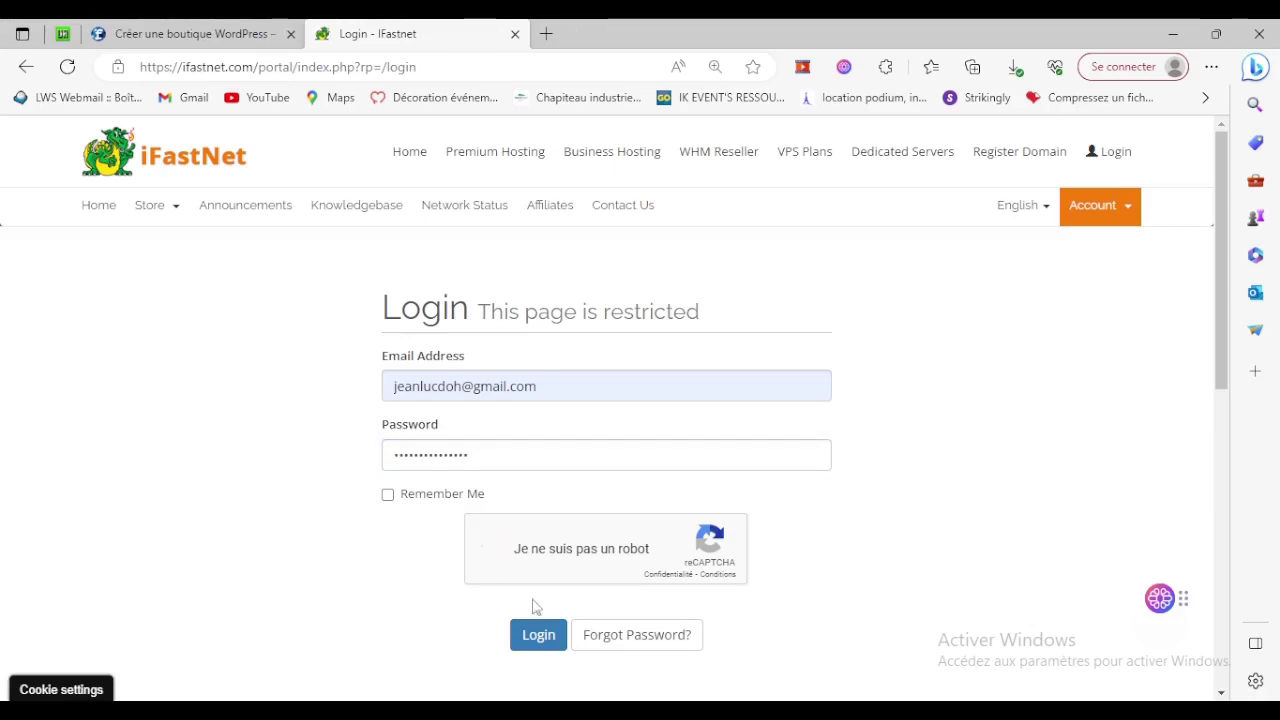
{"action": "left_click", "coordinate": [540, 636]}
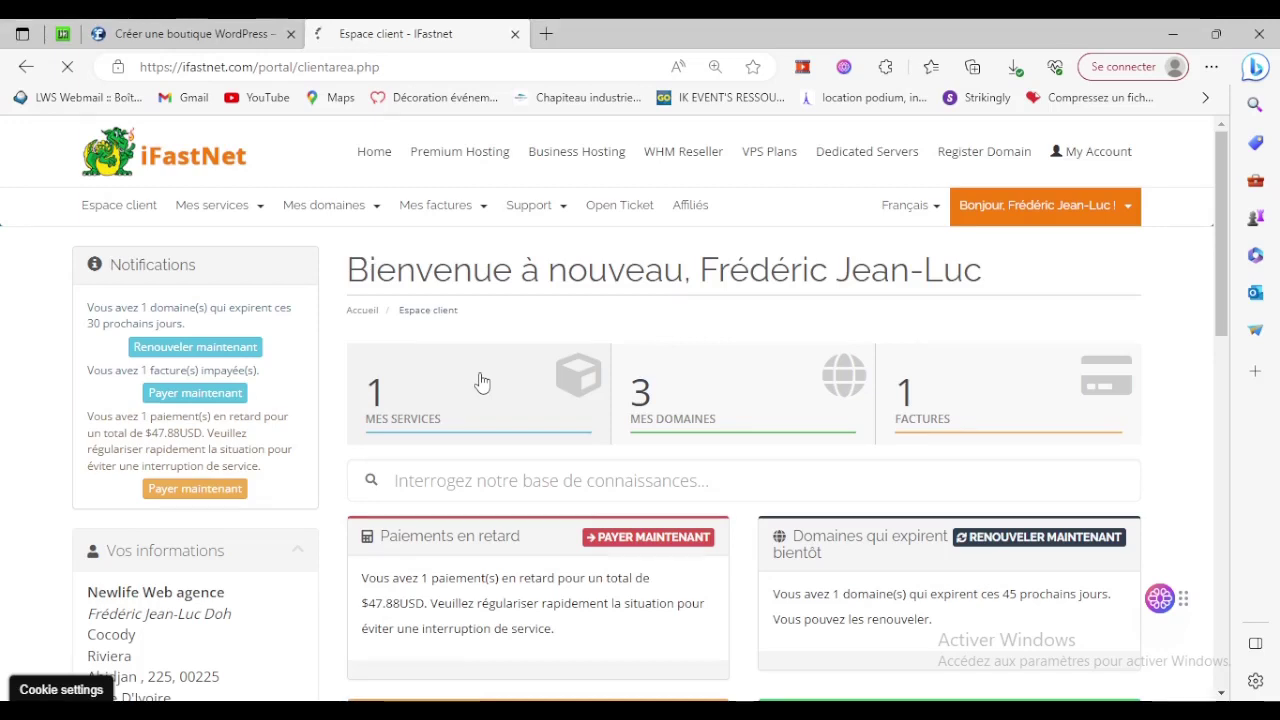
Open the active Super Premium hosting service from Mes services and launch its cPanel.
{"action": "left_click", "coordinate": [480, 378]}
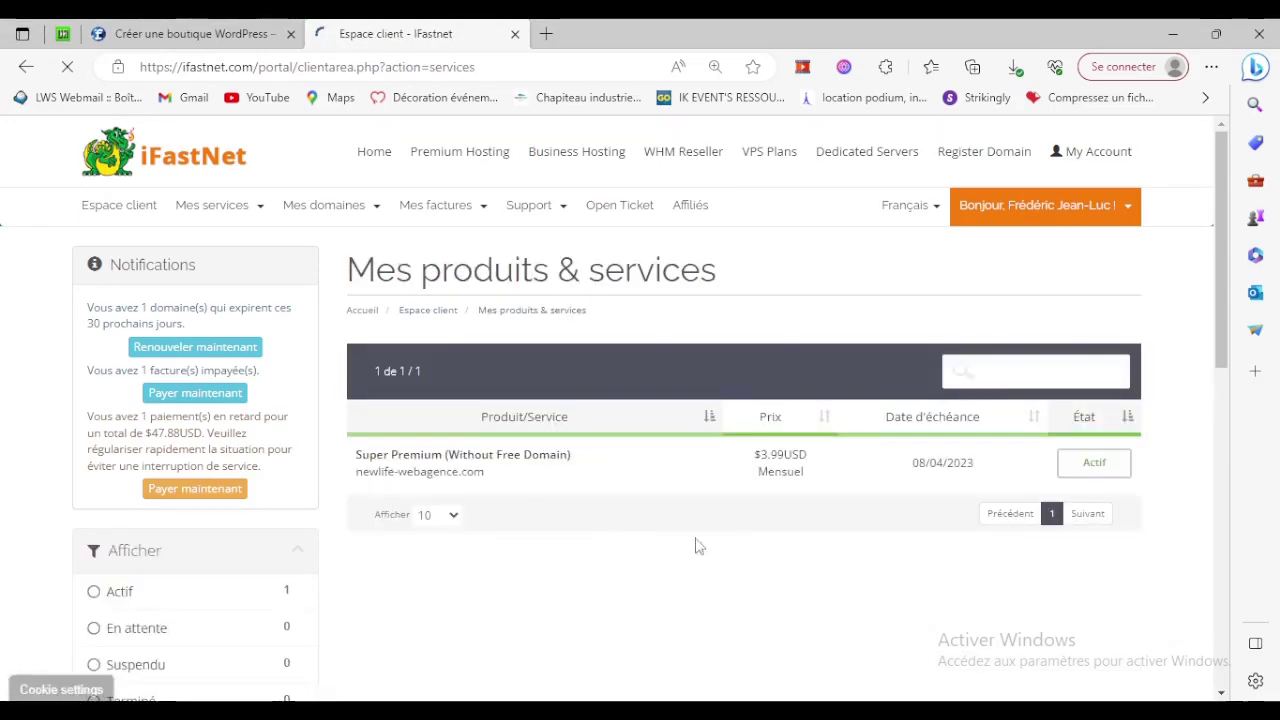
{"action": "left_click", "coordinate": [1072, 470]}
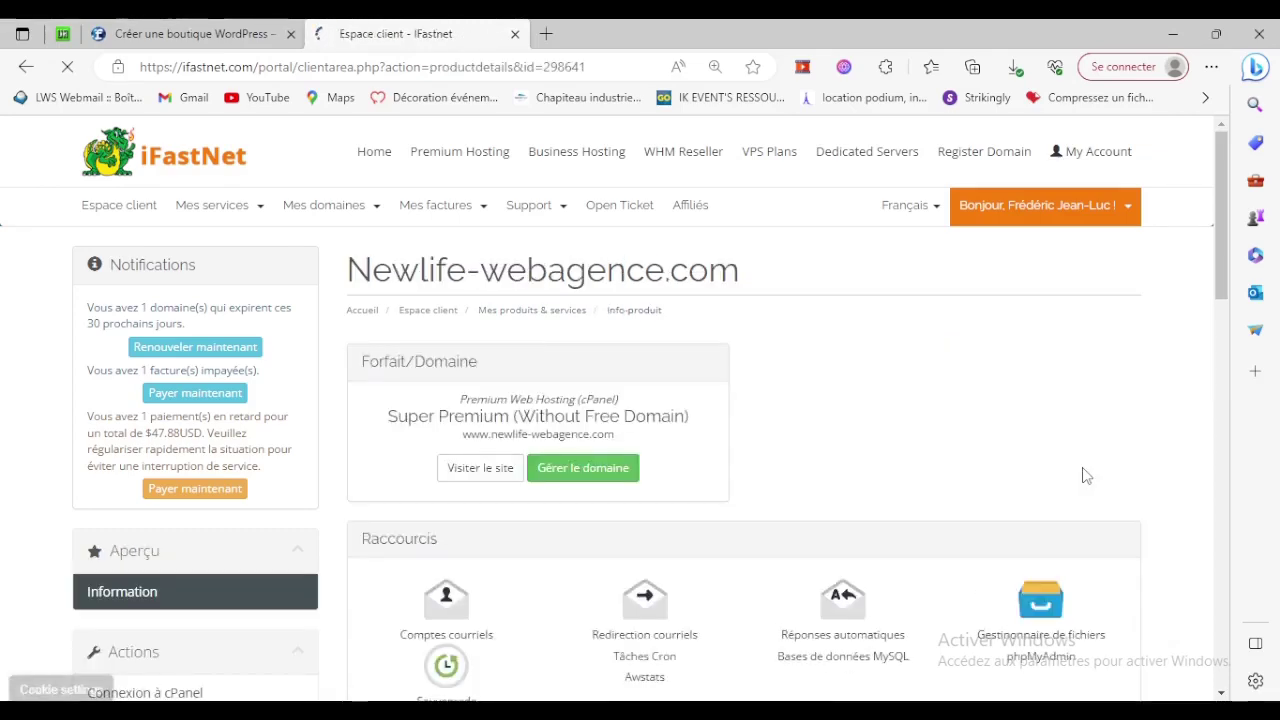
{"action": "scroll", "coordinate": [785, 440], "scroll_direction": "down", "scroll_amount": 3}
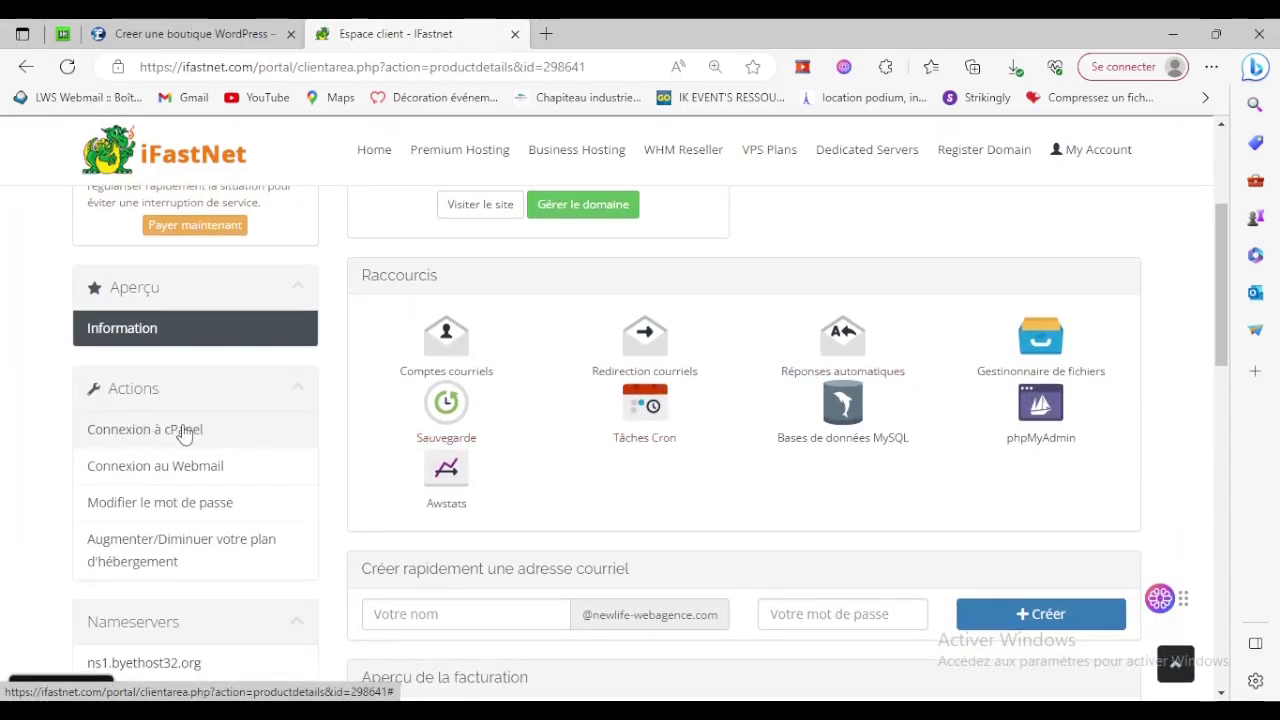
{"action": "left_click", "coordinate": [184, 430]}
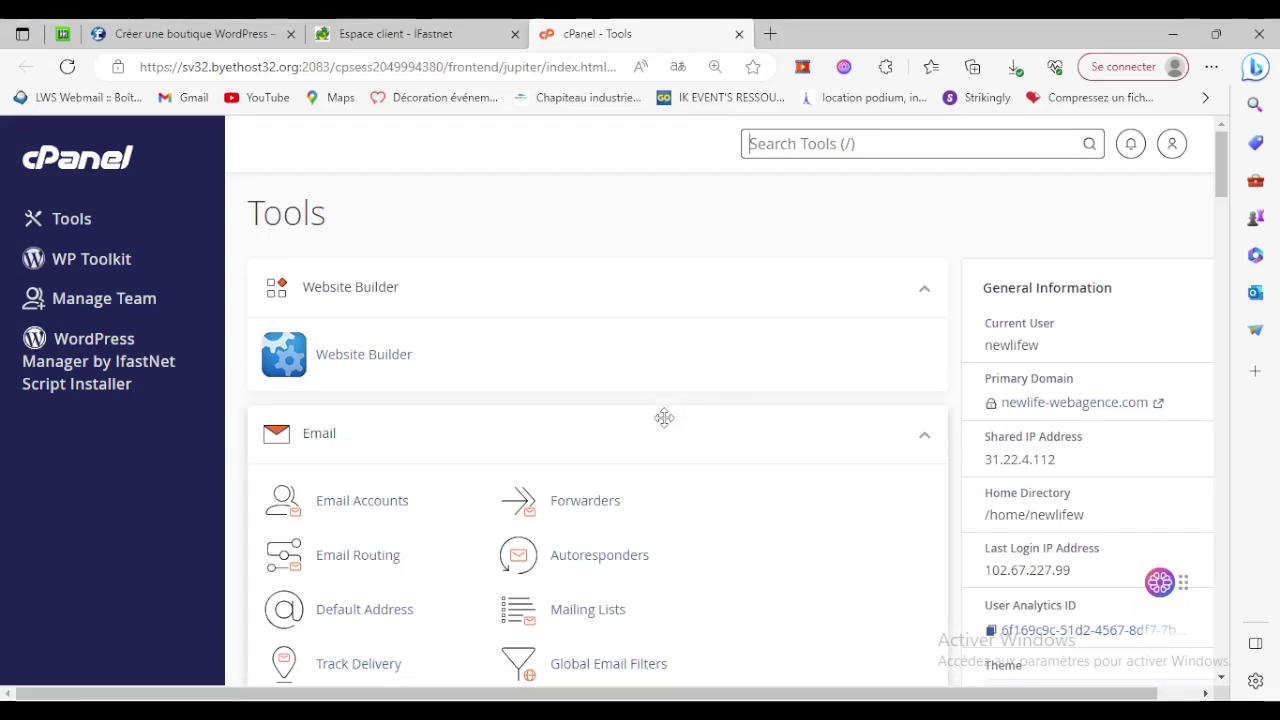
Browse the cPanel Tools page, then search the tools for 'do'.
{"action": "scroll", "coordinate": [663, 417], "scroll_direction": "down", "scroll_amount": 3}
{"action": "scroll", "coordinate": [663, 417], "scroll_direction": "down", "scroll_amount": 2}
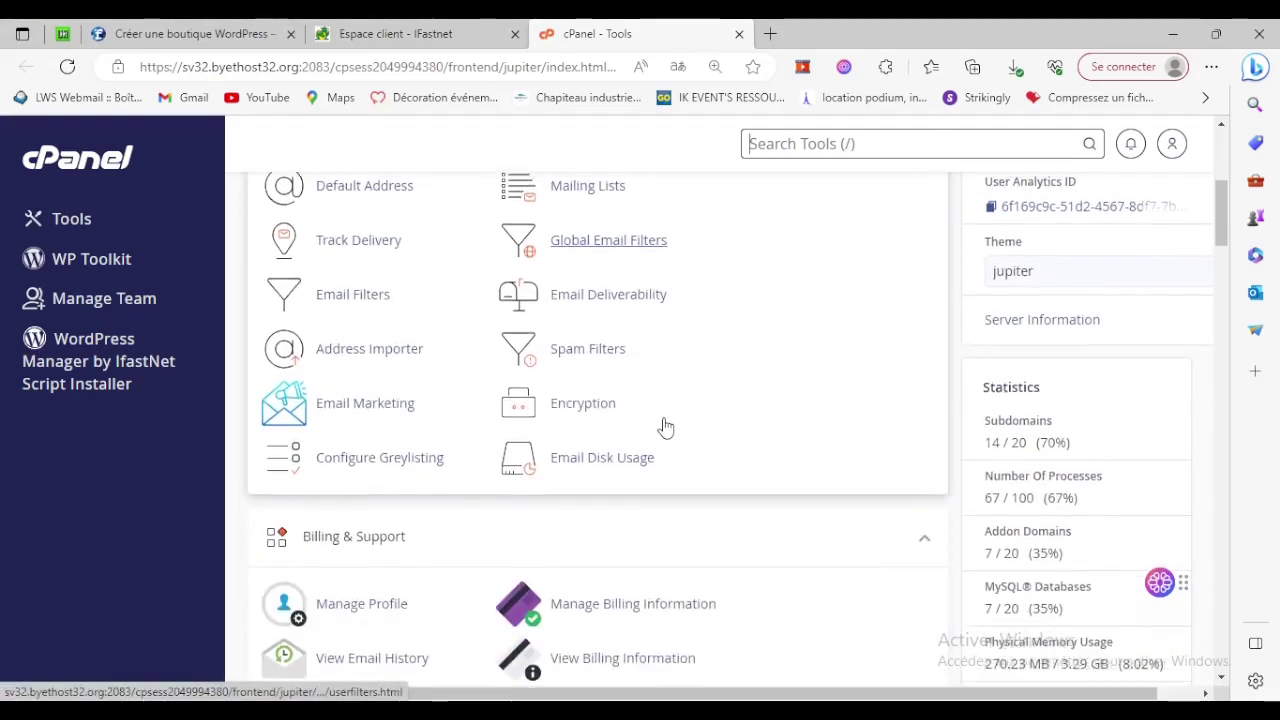
{"action": "scroll", "coordinate": [664, 420], "scroll_direction": "down", "scroll_amount": 8}
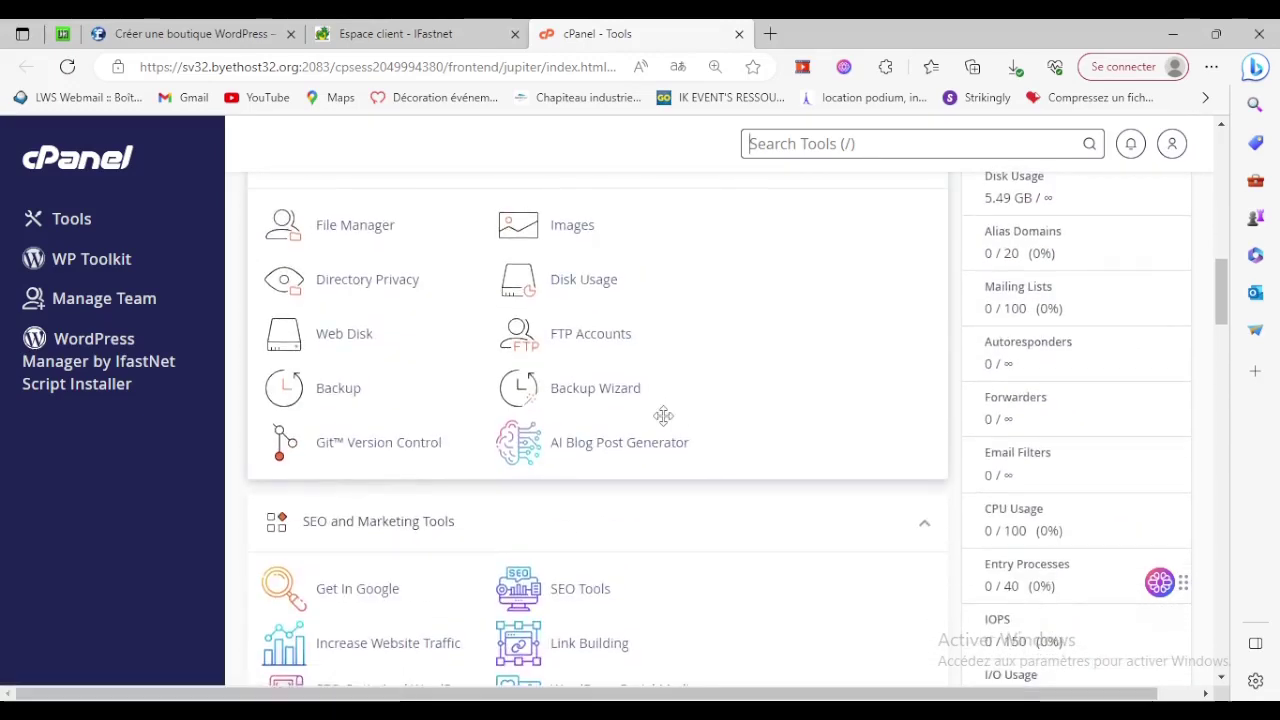
{"action": "scroll", "coordinate": [663, 417], "scroll_direction": "up", "scroll_amount": 7}
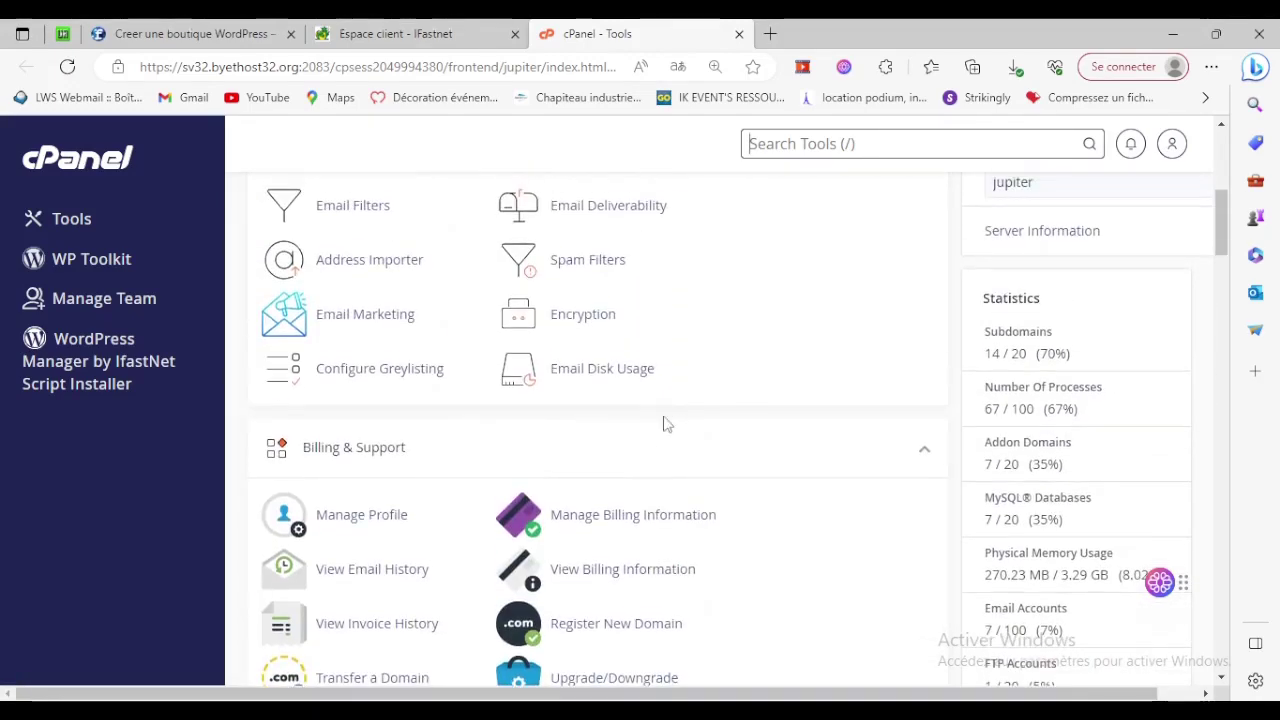
{"action": "scroll", "coordinate": [665, 420], "scroll_direction": "down", "scroll_amount": 3}
{"action": "scroll", "coordinate": [663, 424], "scroll_direction": "down", "scroll_amount": 10}
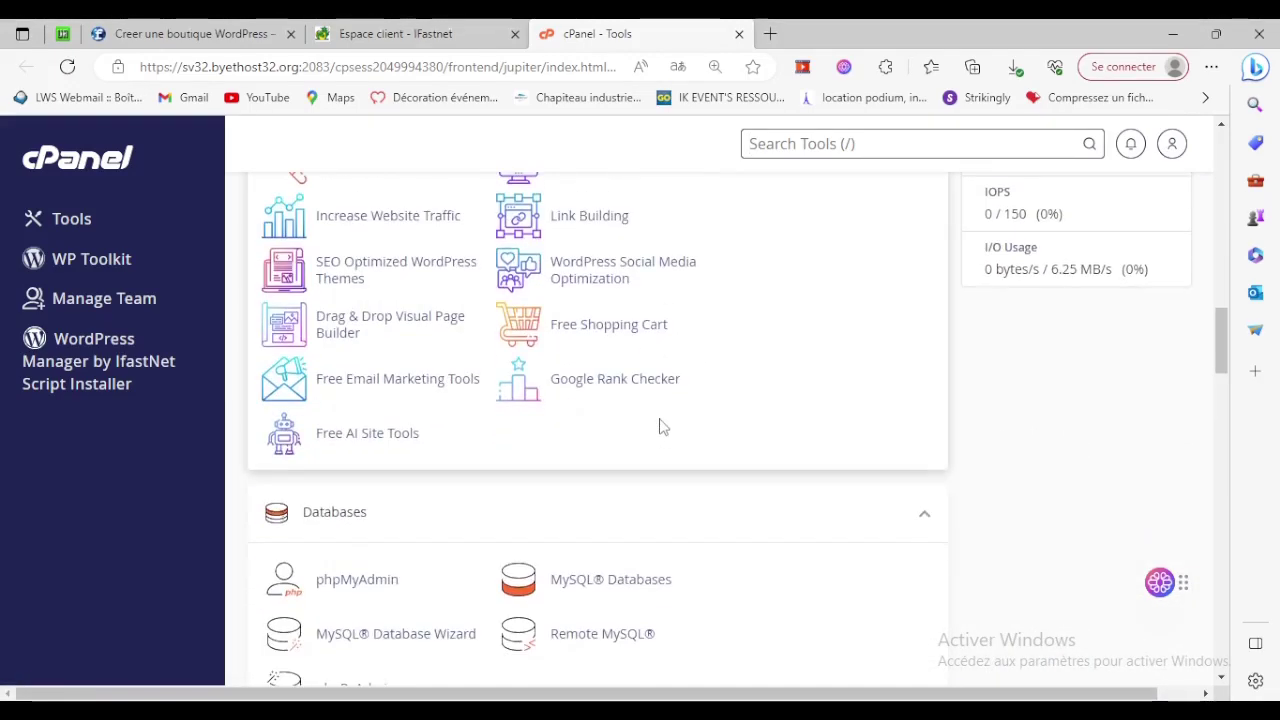
{"action": "scroll", "coordinate": [659, 425], "scroll_direction": "down", "scroll_amount": 10}
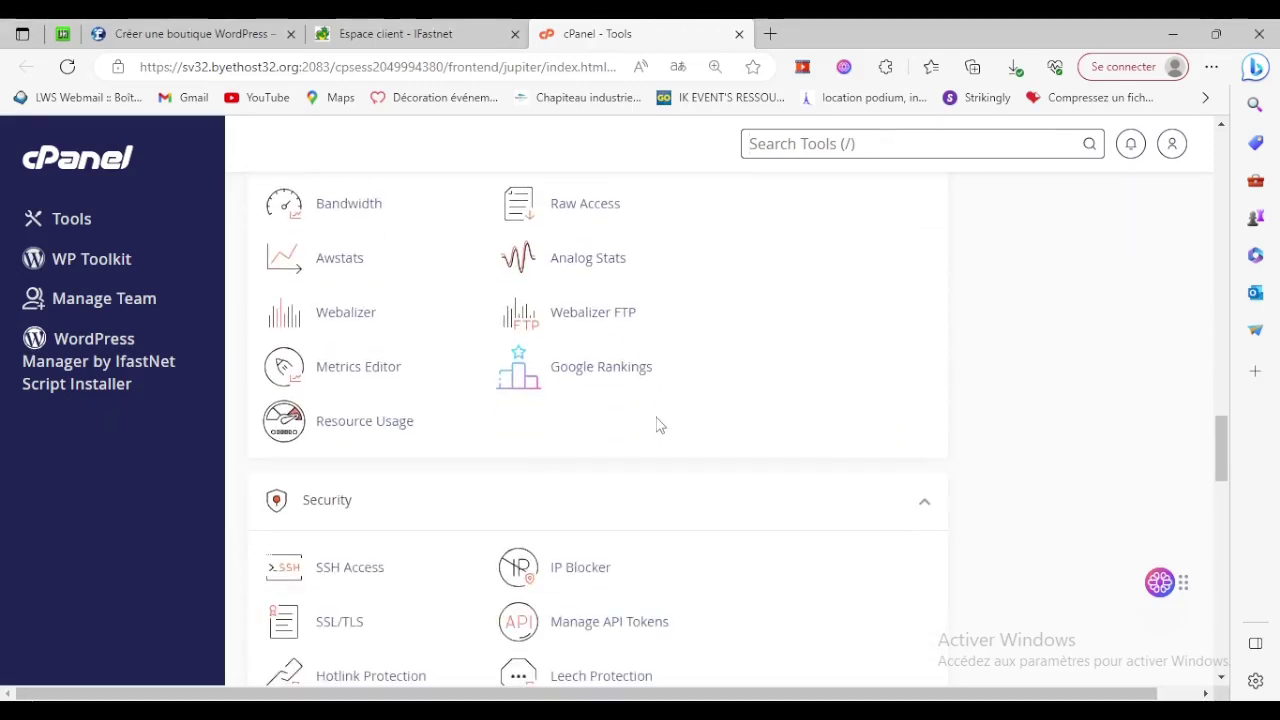
{"action": "scroll", "coordinate": [657, 425], "scroll_direction": "down", "scroll_amount": 5}
{"action": "scroll", "coordinate": [657, 427], "scroll_direction": "up", "scroll_amount": 8}
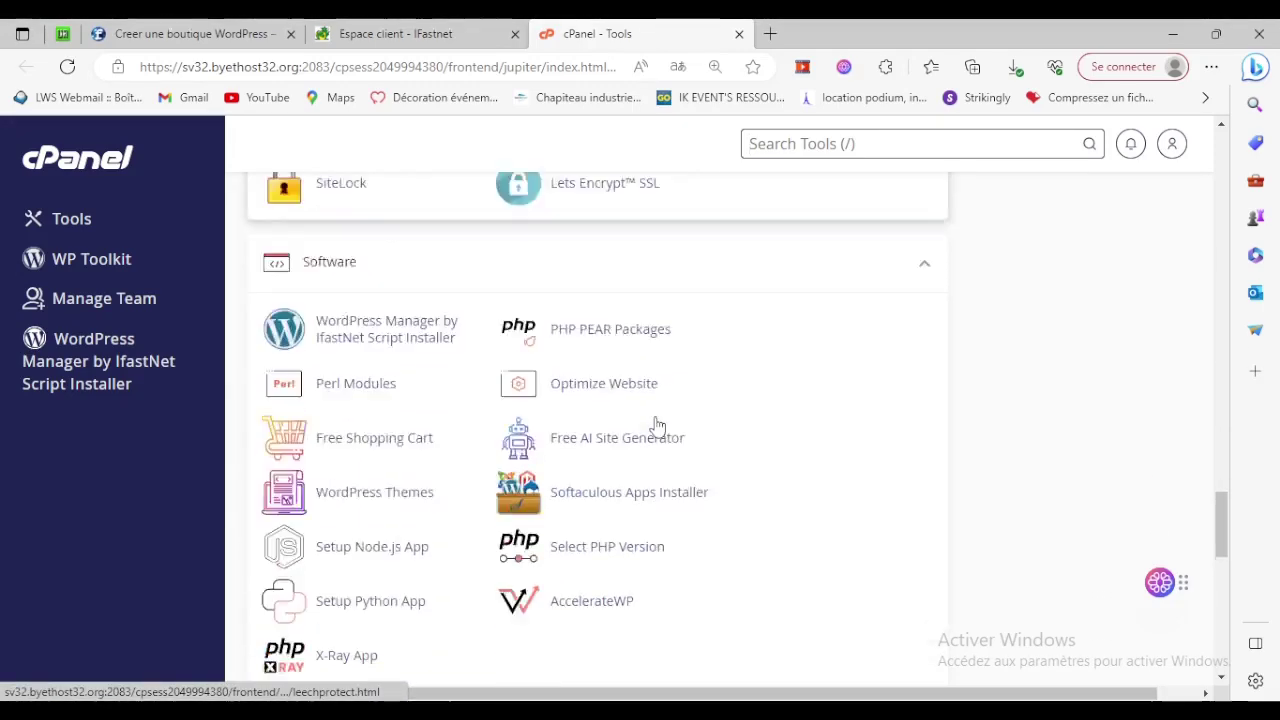
{"action": "scroll", "coordinate": [660, 430], "scroll_direction": "up", "scroll_amount": 6}
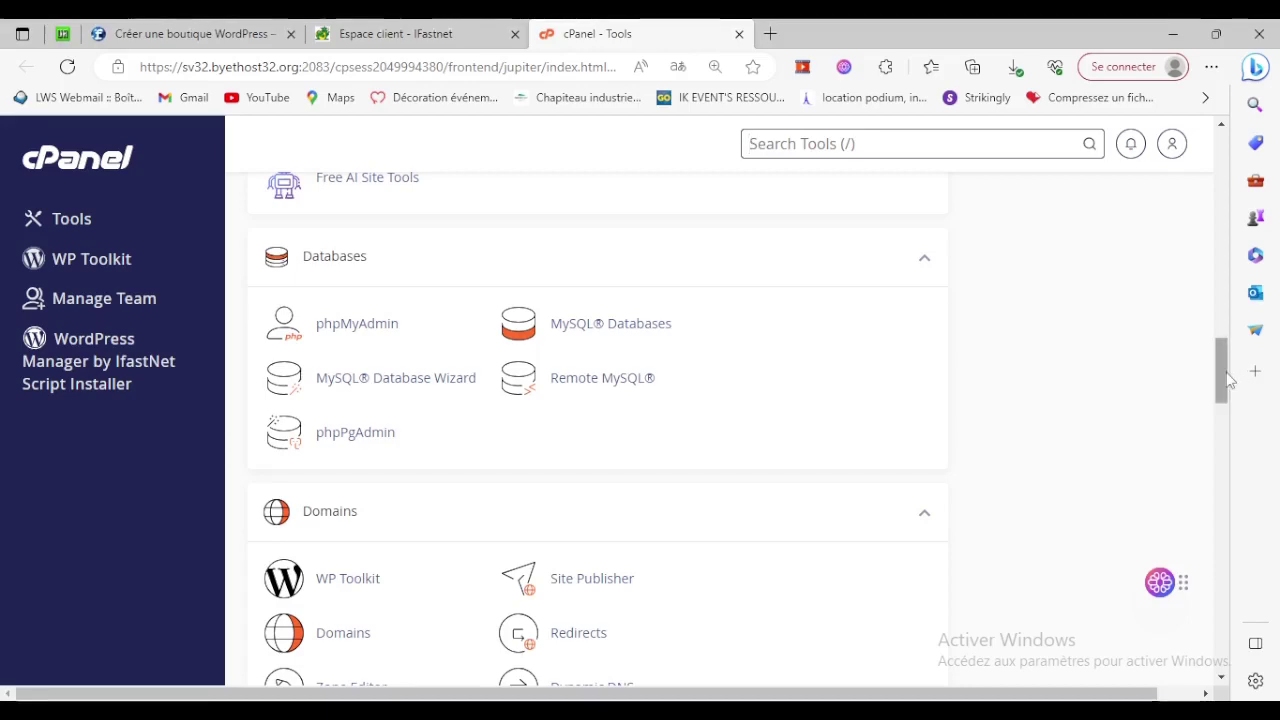
{"action": "left_click_drag", "start_coordinate": [1222, 372], "coordinate": [1250, 175]}
{"action": "scroll", "coordinate": [1106, 237], "scroll_direction": "up", "scroll_amount": 2}
{"action": "scroll", "coordinate": [529, 486], "scroll_direction": "down", "scroll_amount": 5}
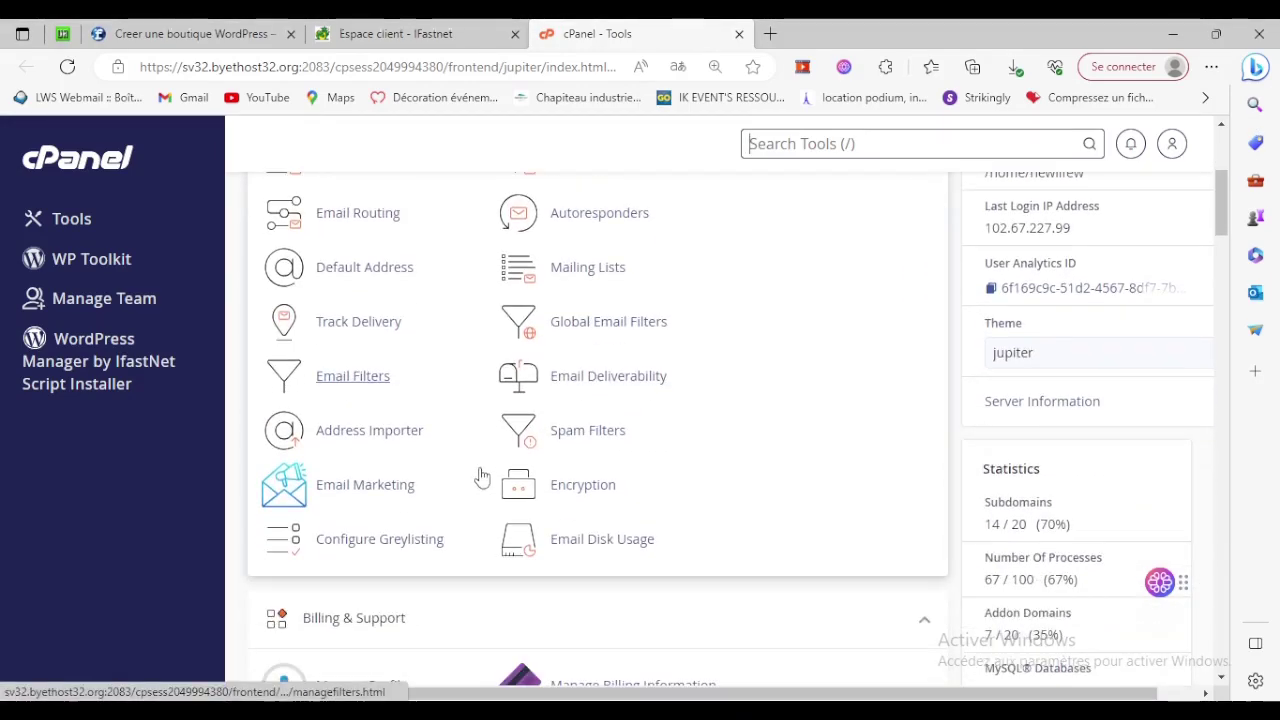
{"action": "scroll", "coordinate": [482, 477], "scroll_direction": "down", "scroll_amount": 3}
{"action": "key", "text": "slash"}
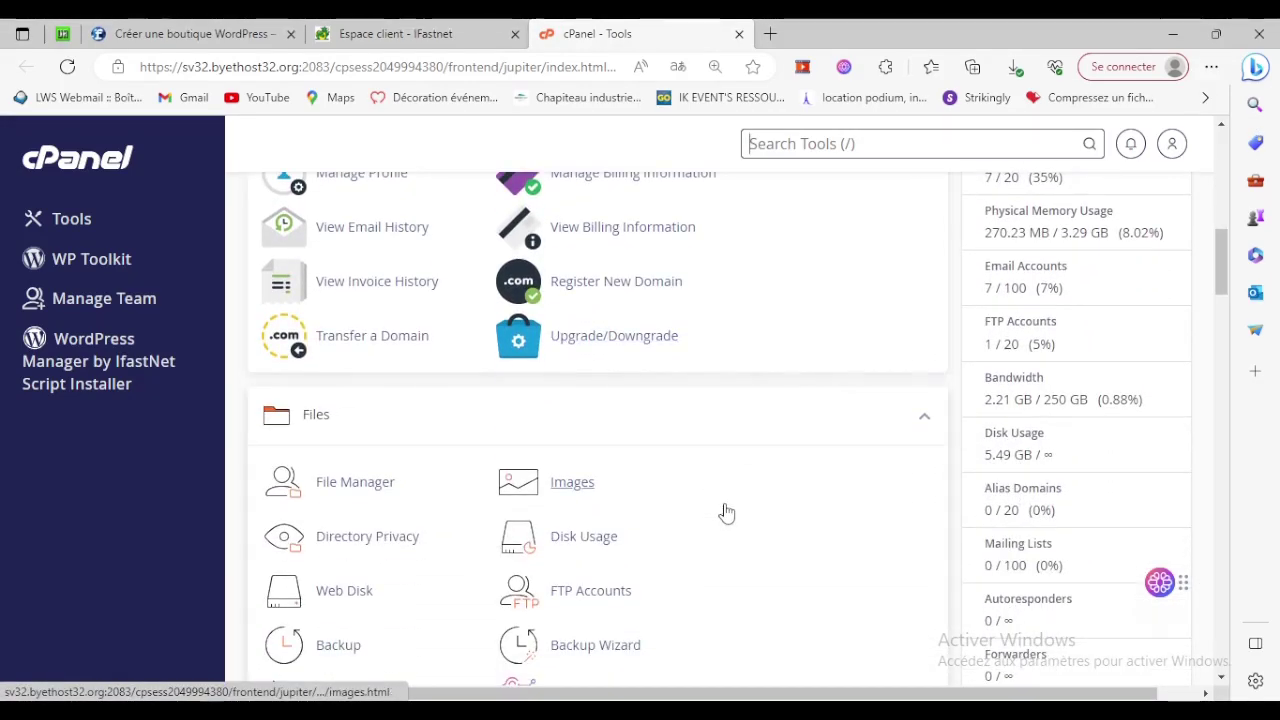
{"action": "type", "text": "do"}
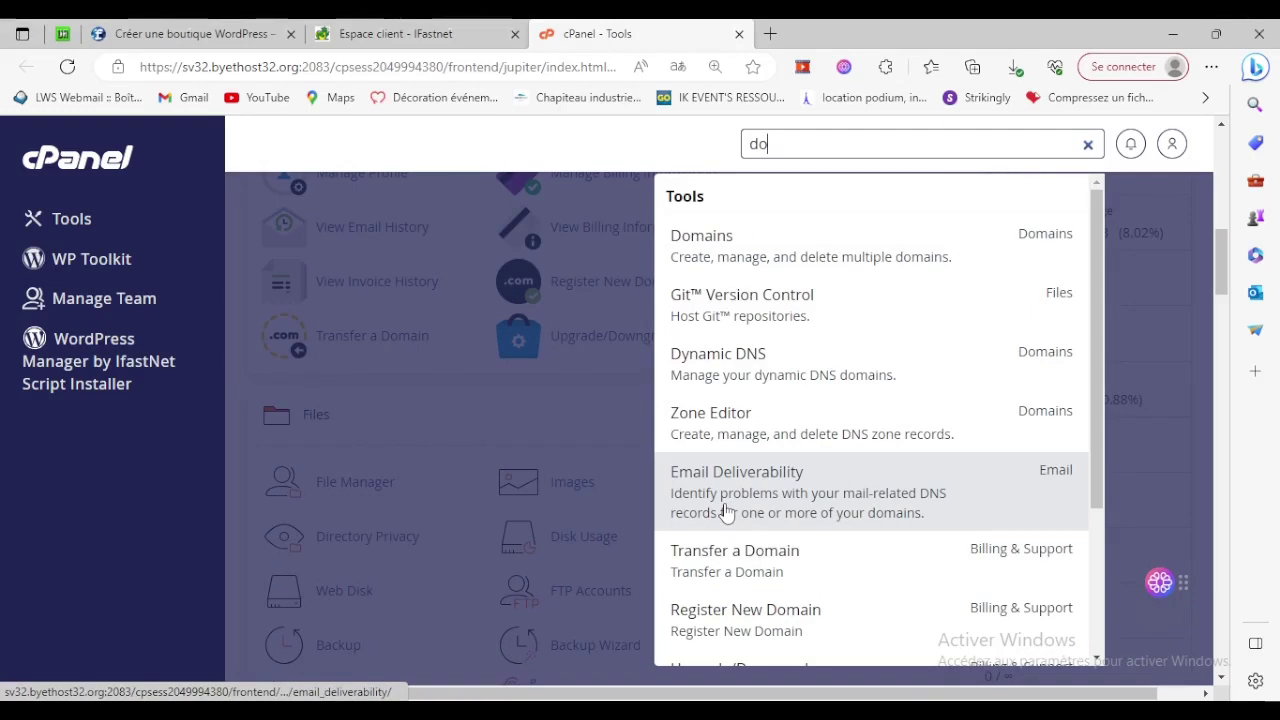
Create a new freehzaix.com subdomain in Domains with its own, unshared document root.
{"action": "left_click", "coordinate": [756, 232]}
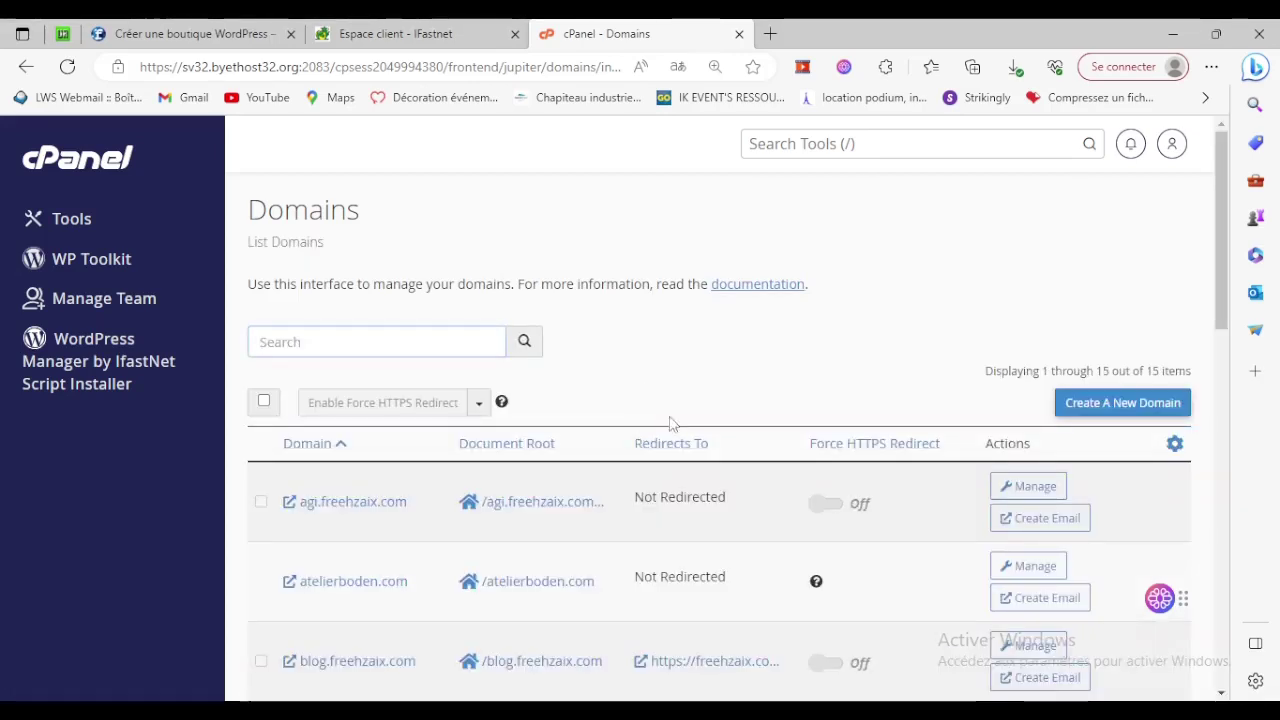
{"action": "left_click", "coordinate": [1108, 404]}
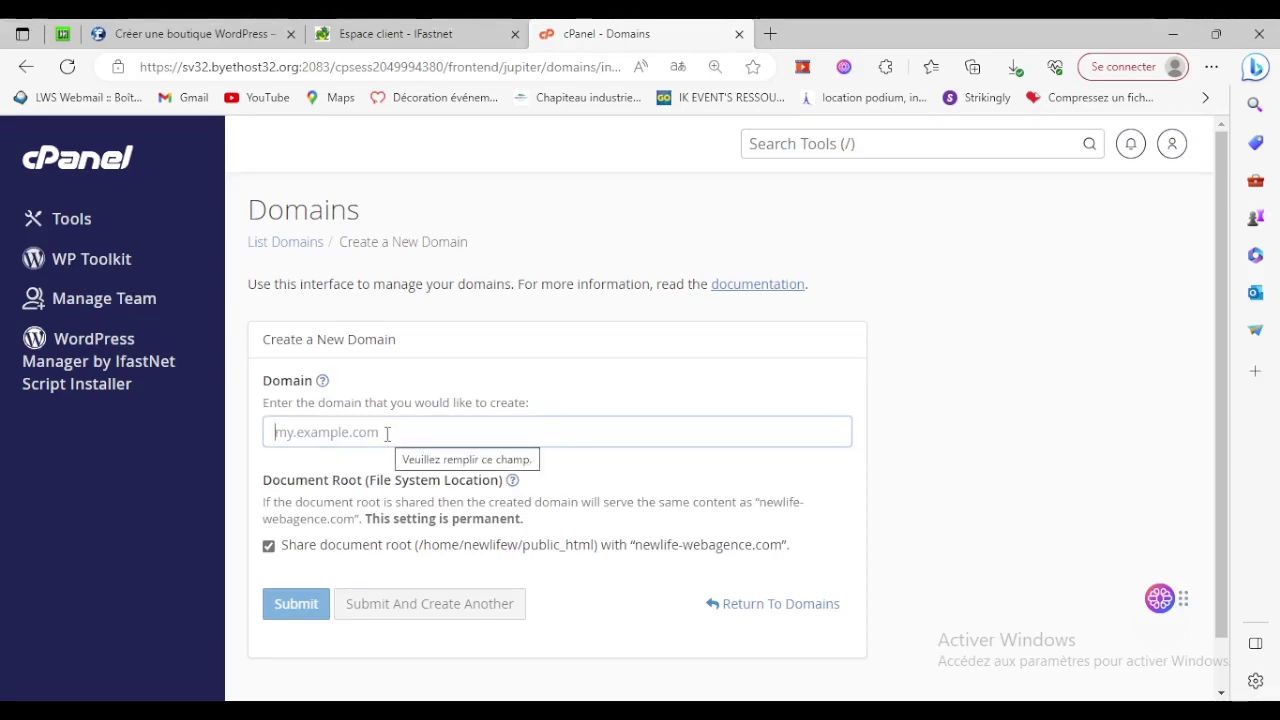
{"action": "type", "text": "mar"}
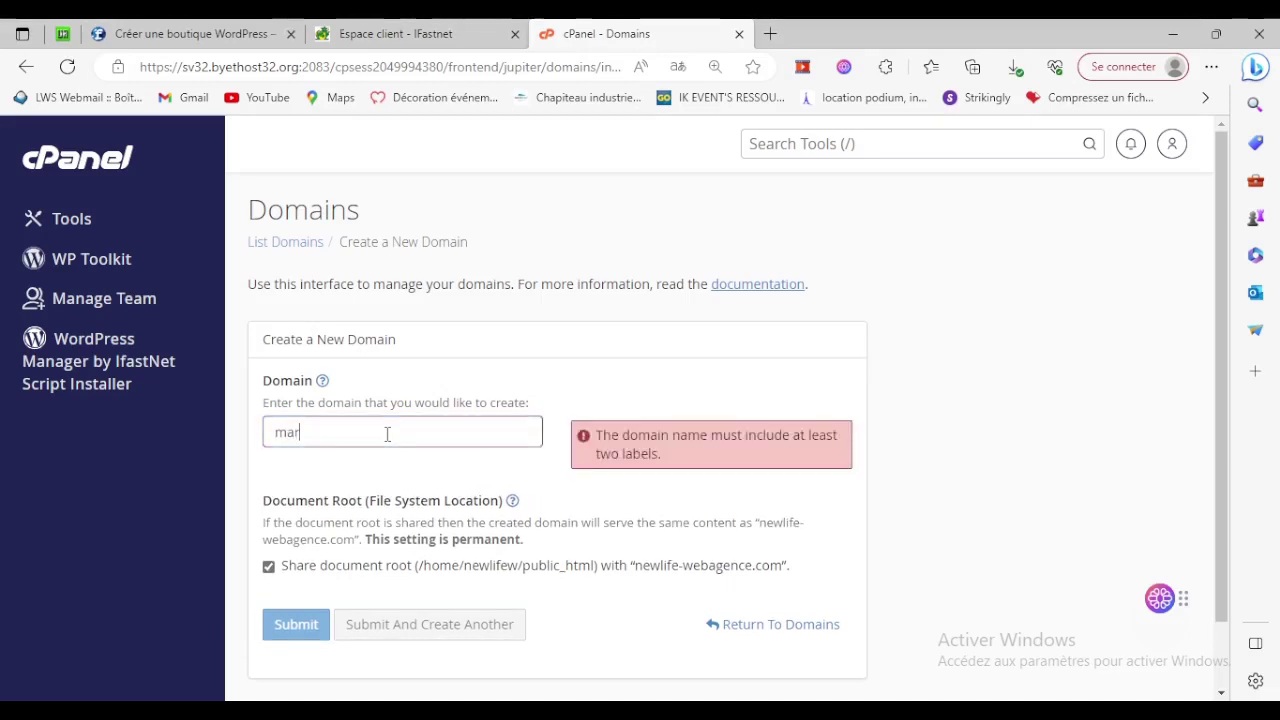
{"action": "type", "text": "ysha"}
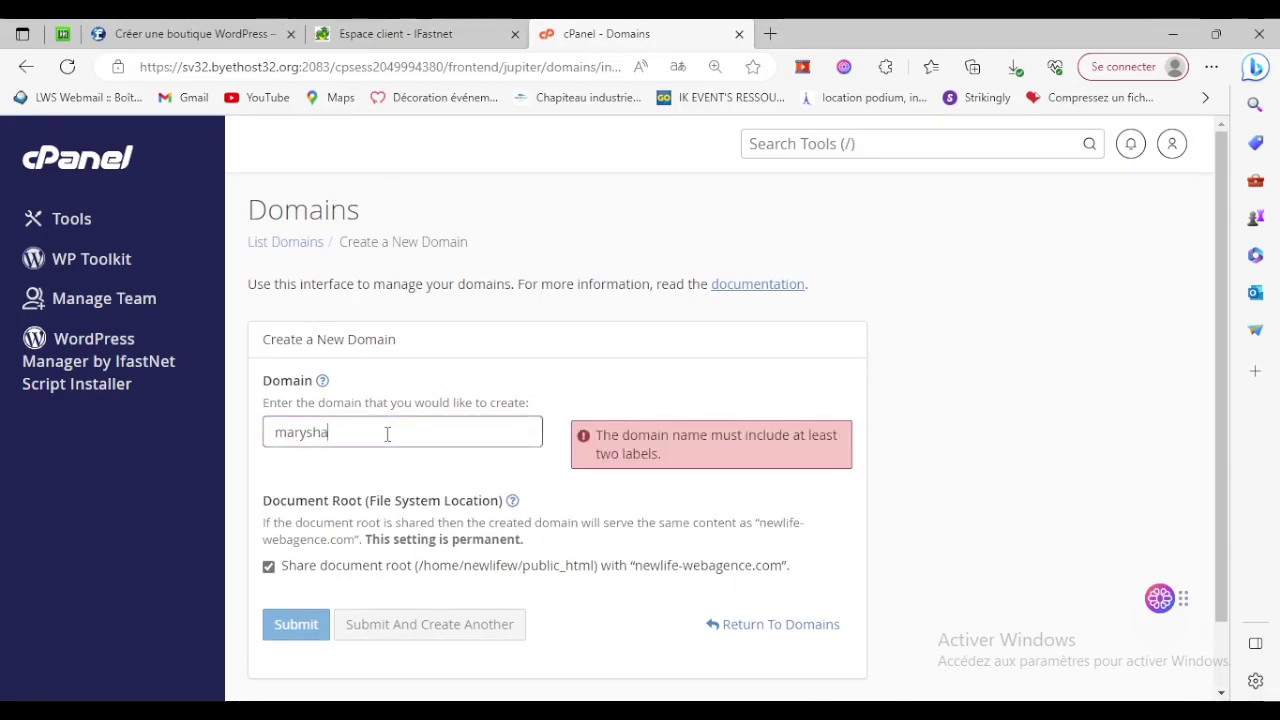
{"action": "type", "text": "-j.free"}
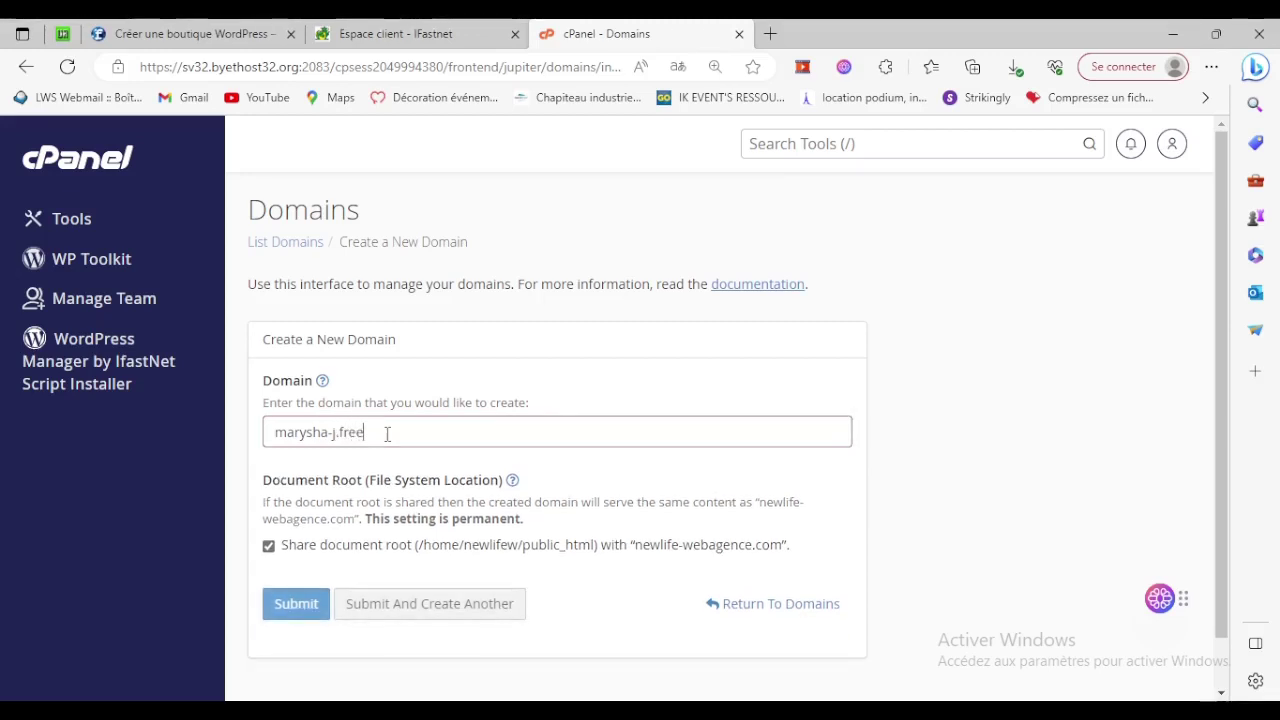
{"action": "type", "text": "hzaix.co"}
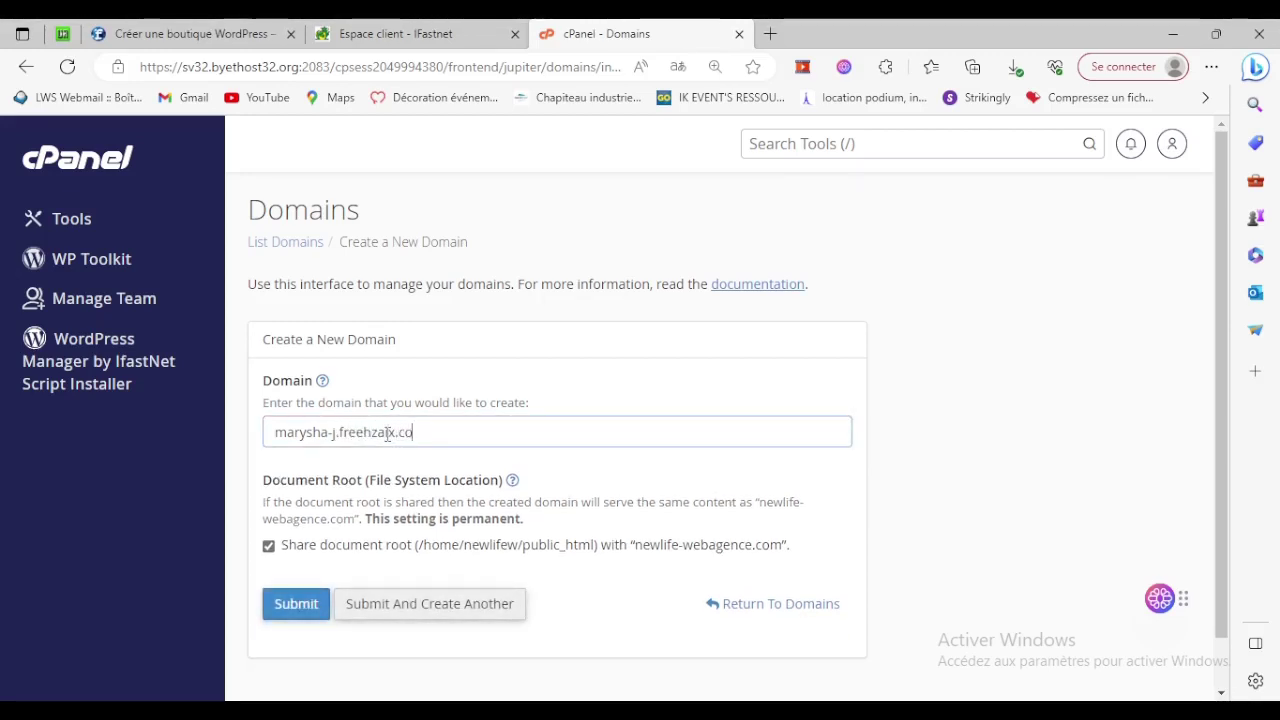
{"action": "type", "text": "m"}
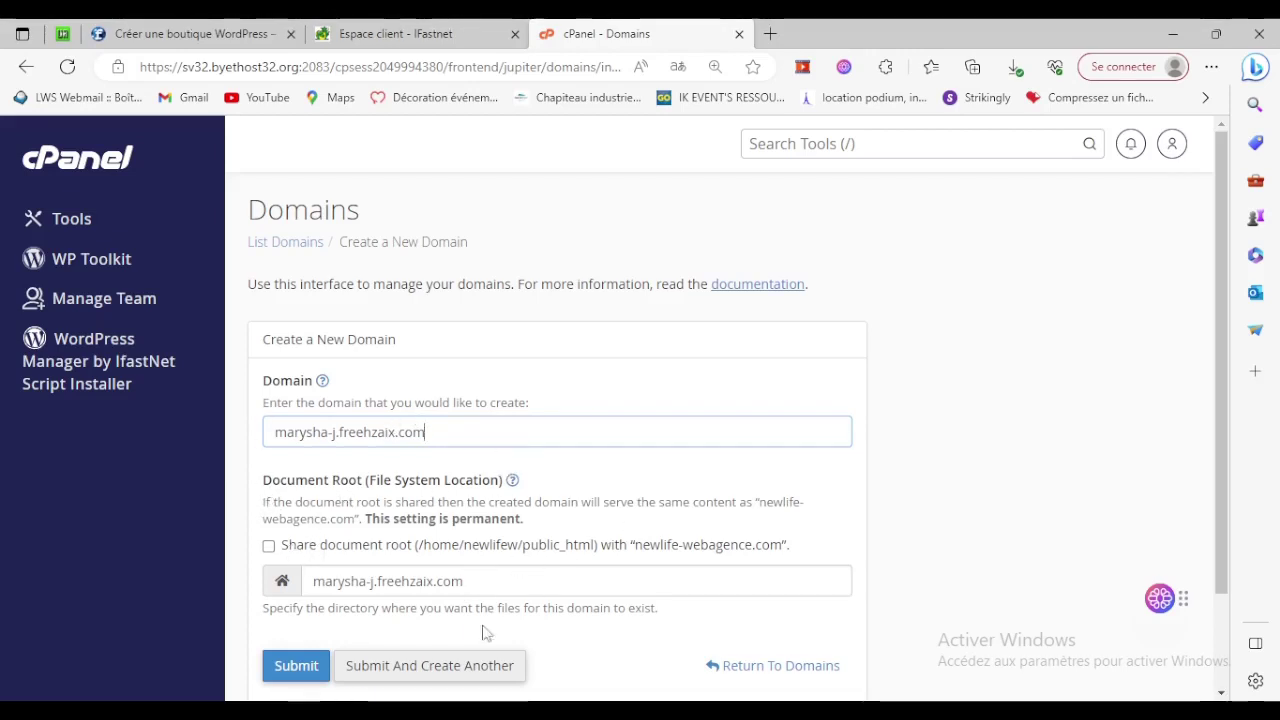
{"action": "scroll", "coordinate": [486, 632], "scroll_direction": "down", "scroll_amount": 1}
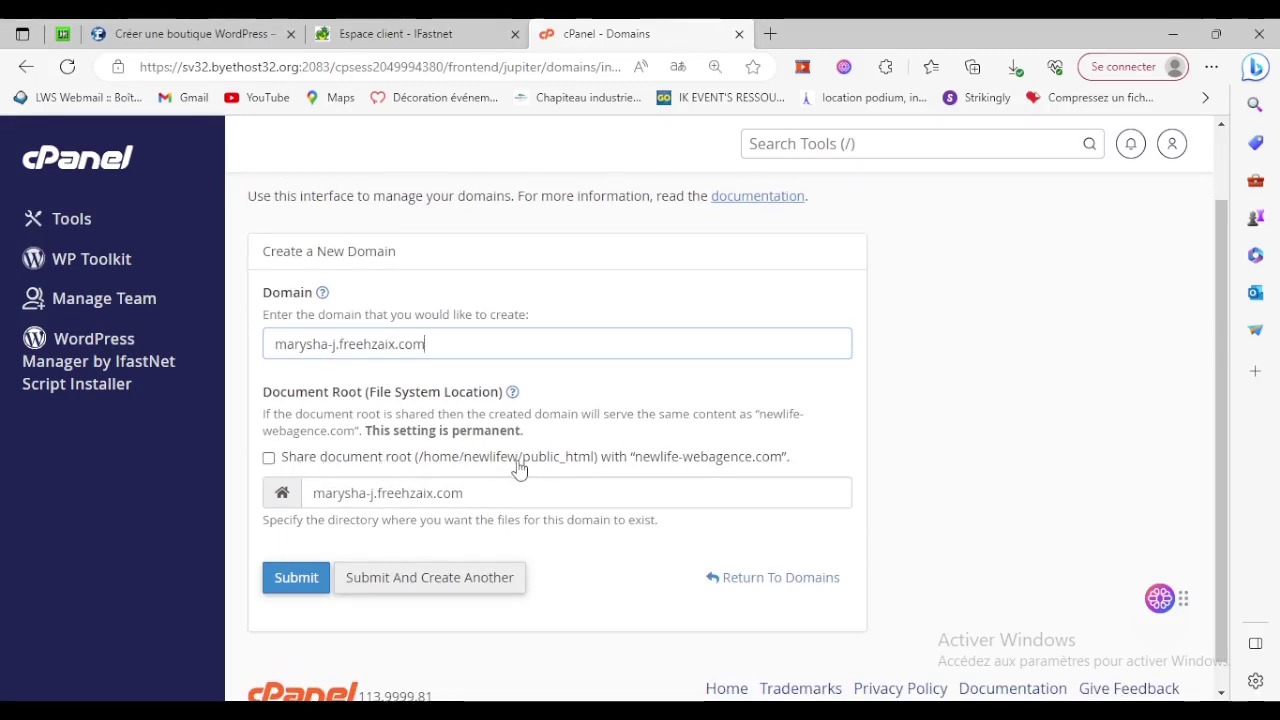
{"action": "left_click", "coordinate": [286, 581]}
{"action": "left_click", "coordinate": [286, 581]}
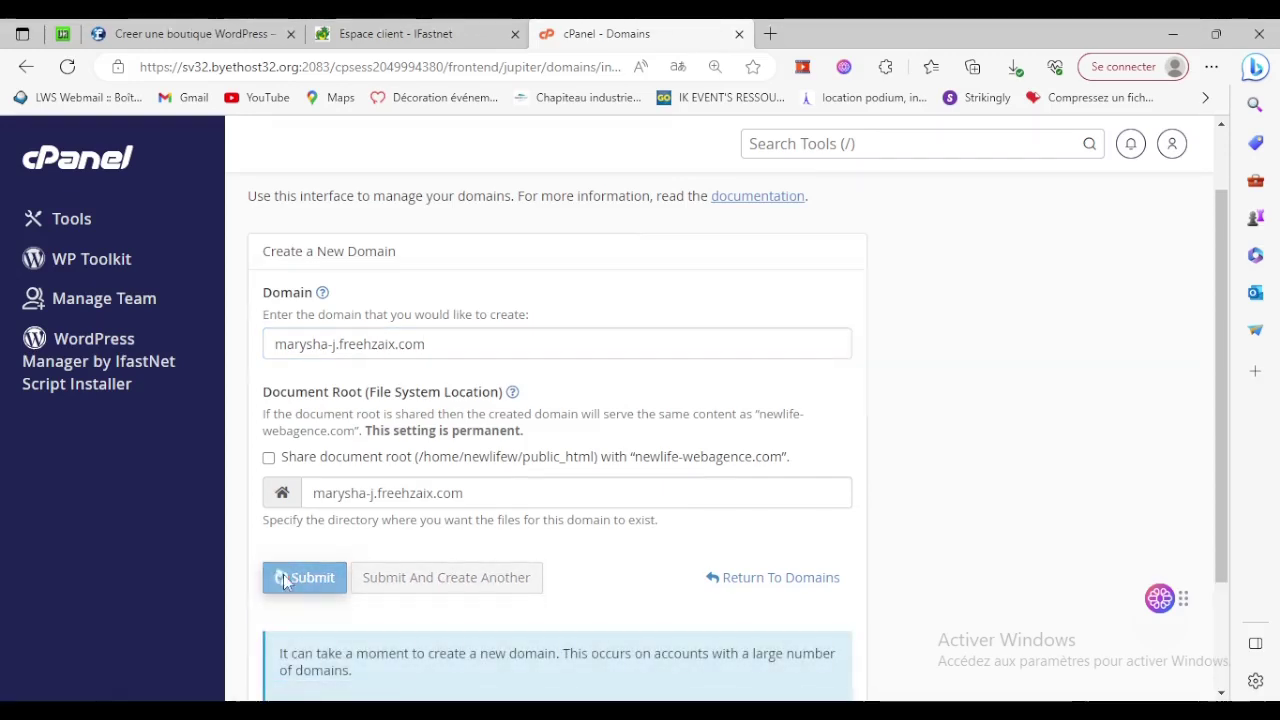
From the cPanel home, open WordPress in the Softaculous Apps Installer.
{"action": "left_click", "coordinate": [70, 162]}
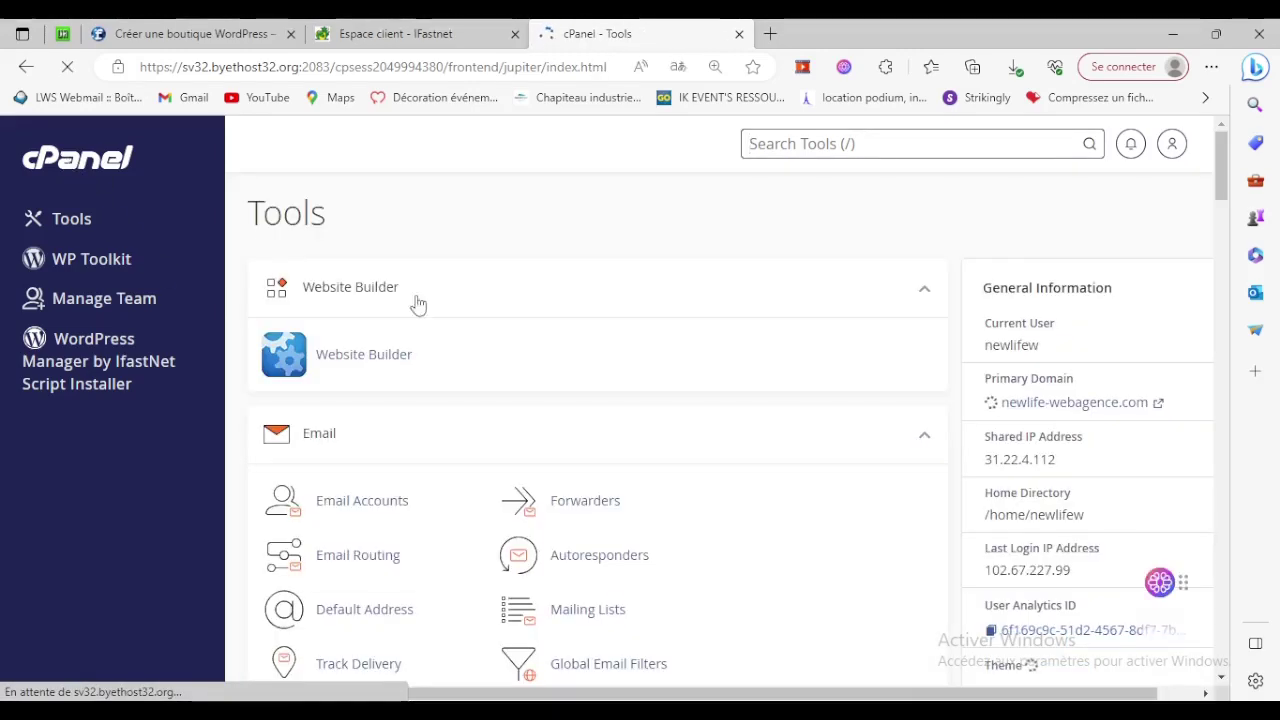
{"action": "scroll", "coordinate": [470, 328], "scroll_direction": "down", "scroll_amount": 3}
{"action": "scroll", "coordinate": [480, 333], "scroll_direction": "down", "scroll_amount": 8}
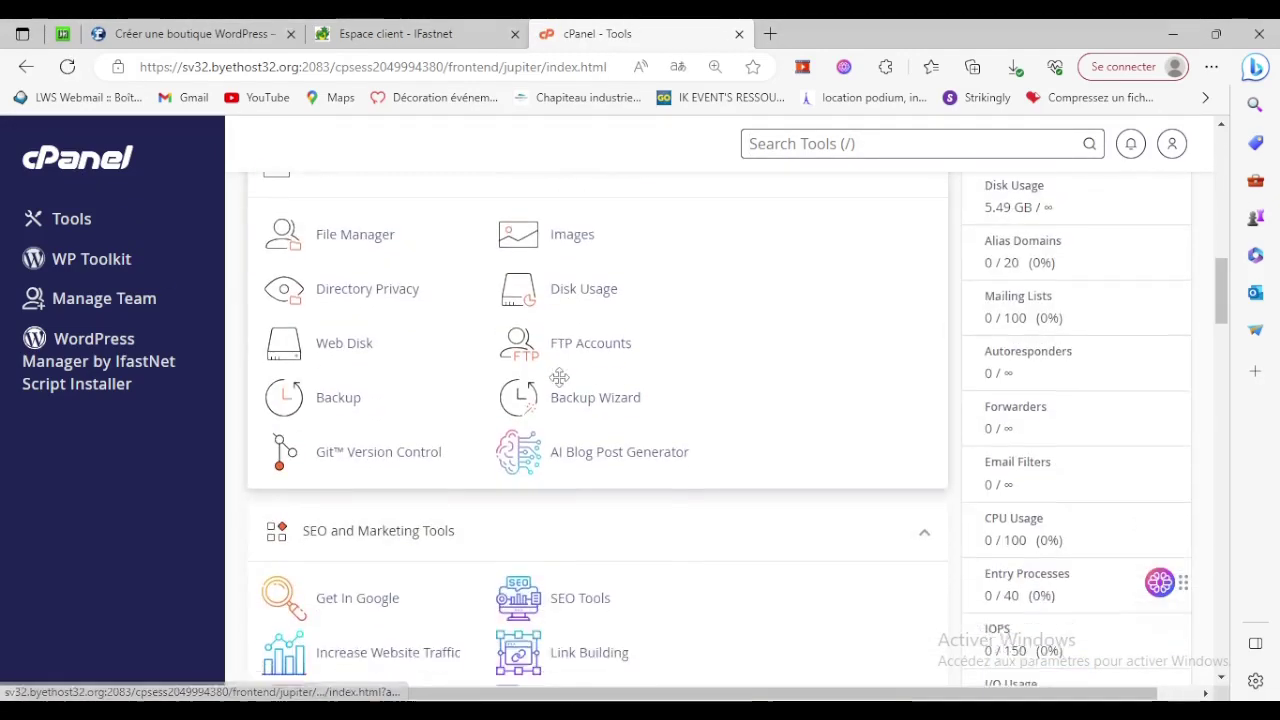
{"action": "scroll", "coordinate": [561, 387], "scroll_direction": "down", "scroll_amount": 10}
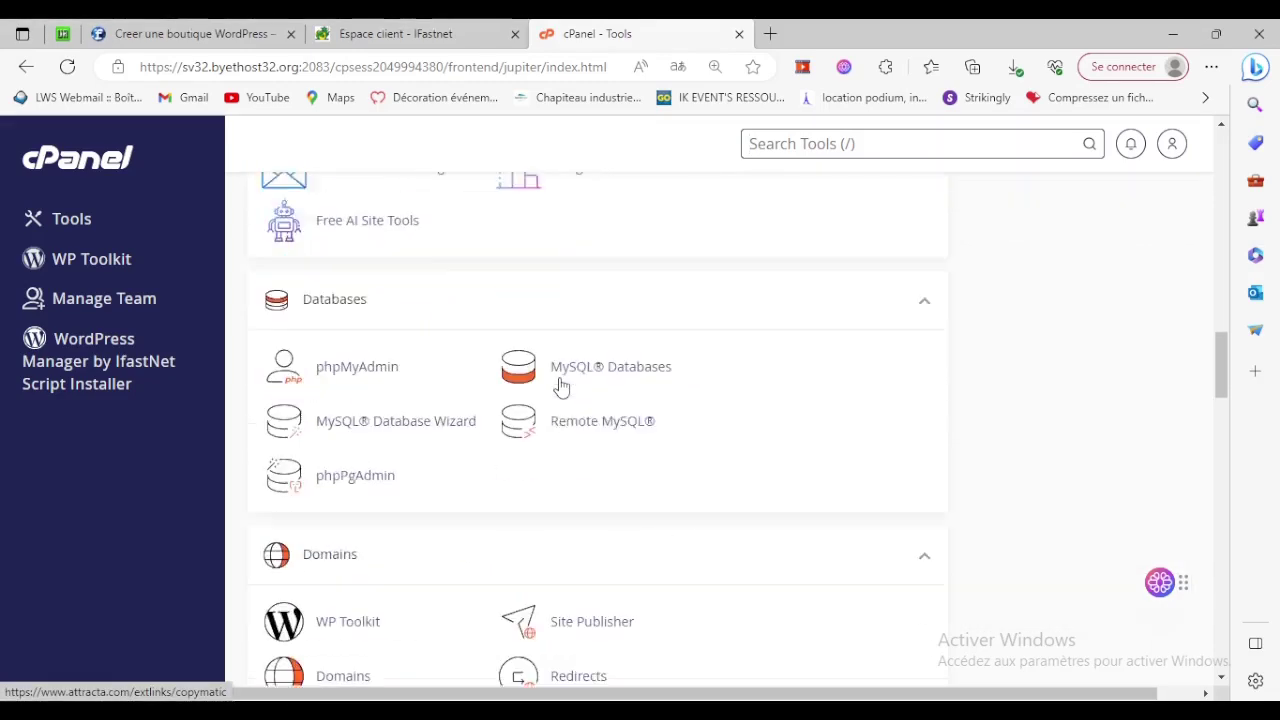
{"action": "scroll", "coordinate": [561, 387], "scroll_direction": "down", "scroll_amount": 5}
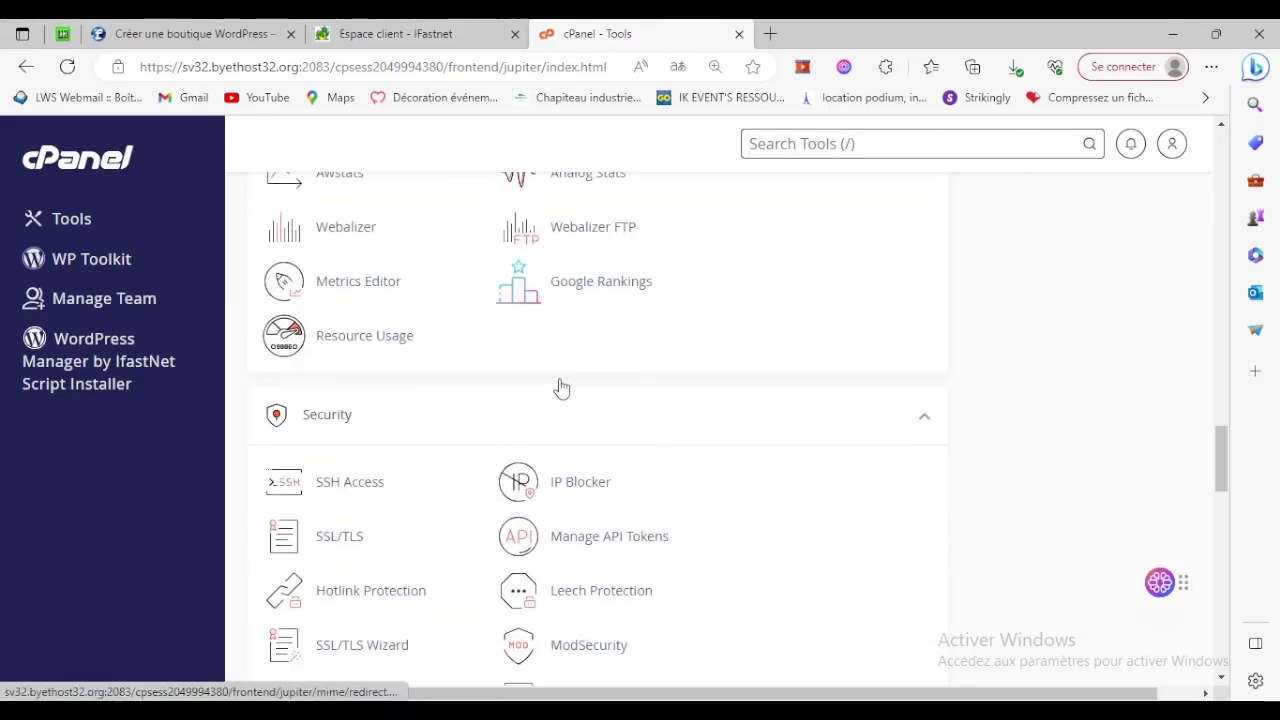
{"action": "scroll", "coordinate": [561, 389], "scroll_direction": "down", "scroll_amount": 20}
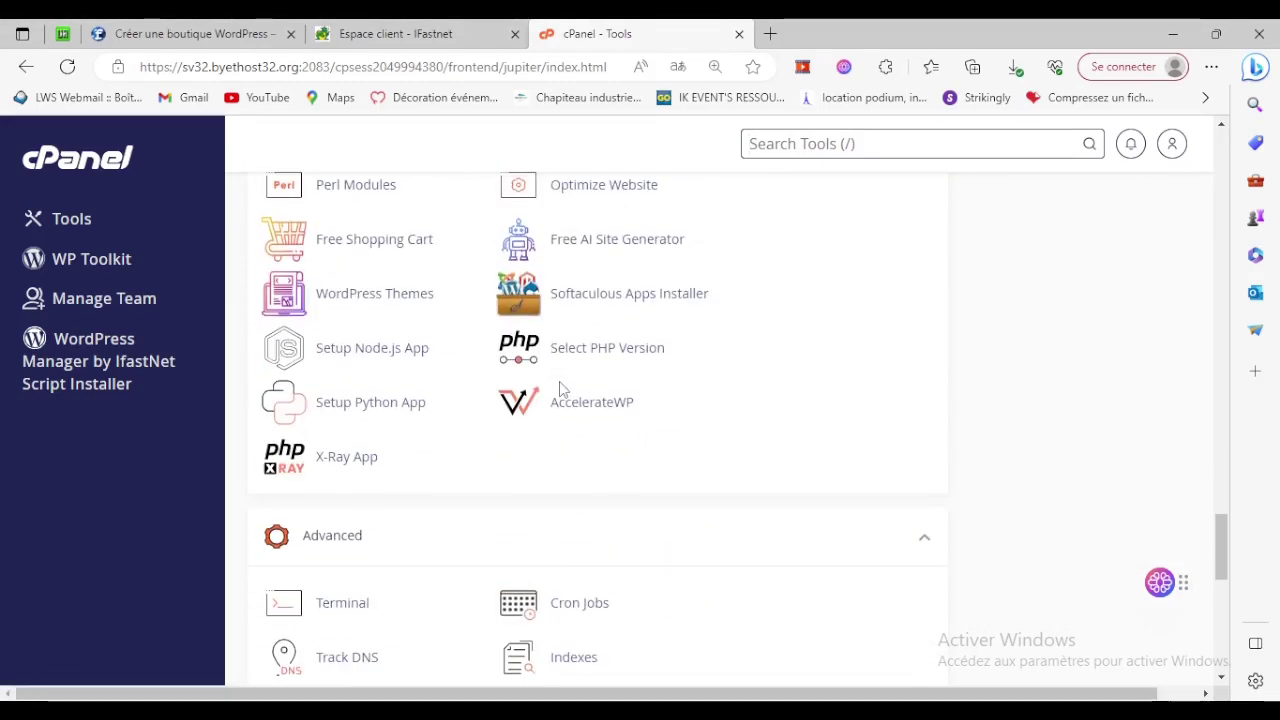
{"action": "scroll", "coordinate": [561, 391], "scroll_direction": "down", "scroll_amount": 1}
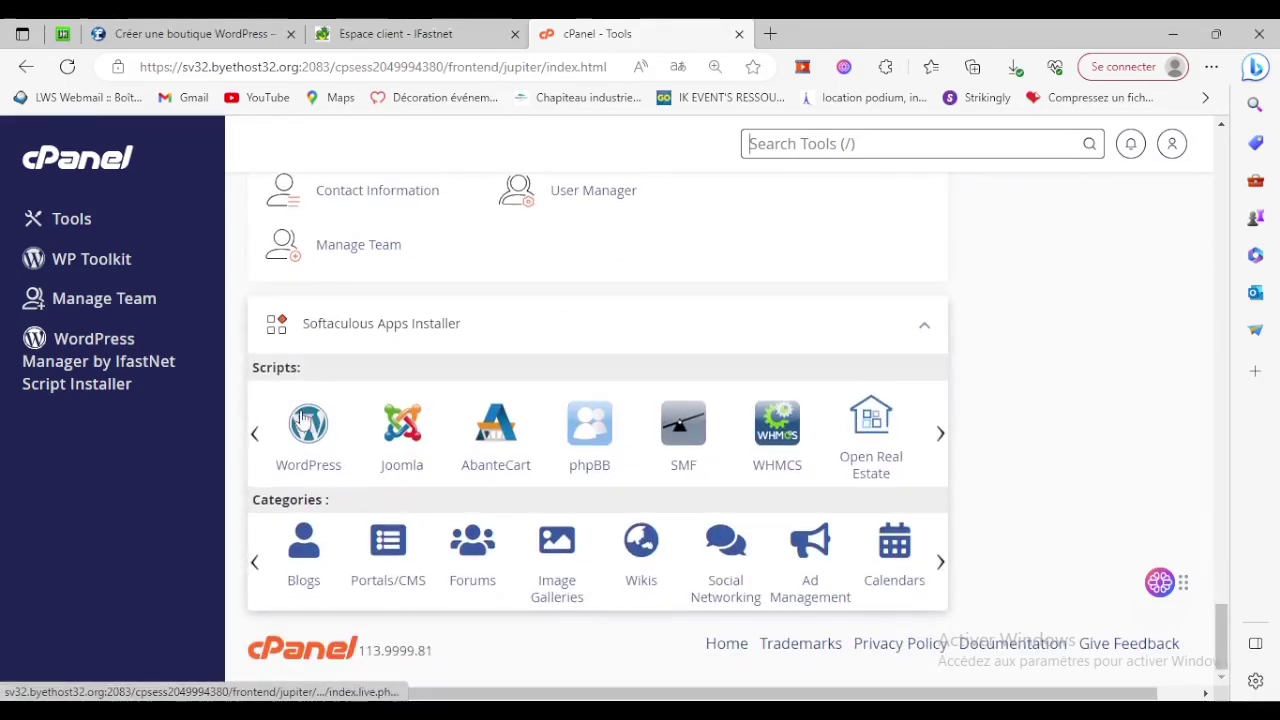
{"action": "left_click", "coordinate": [303, 447]}
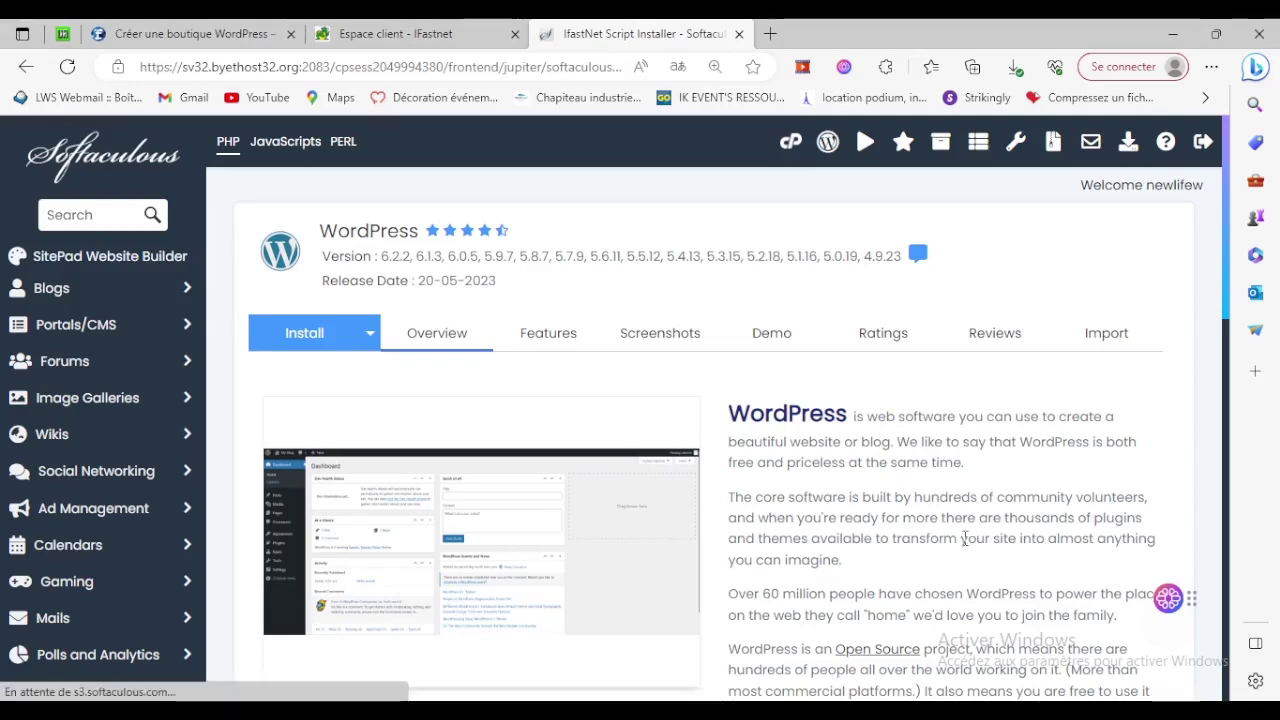
{"action": "scroll", "coordinate": [966, 537], "scroll_direction": "down", "scroll_amount": 3}
{"action": "left_click", "coordinate": [392, 466]}
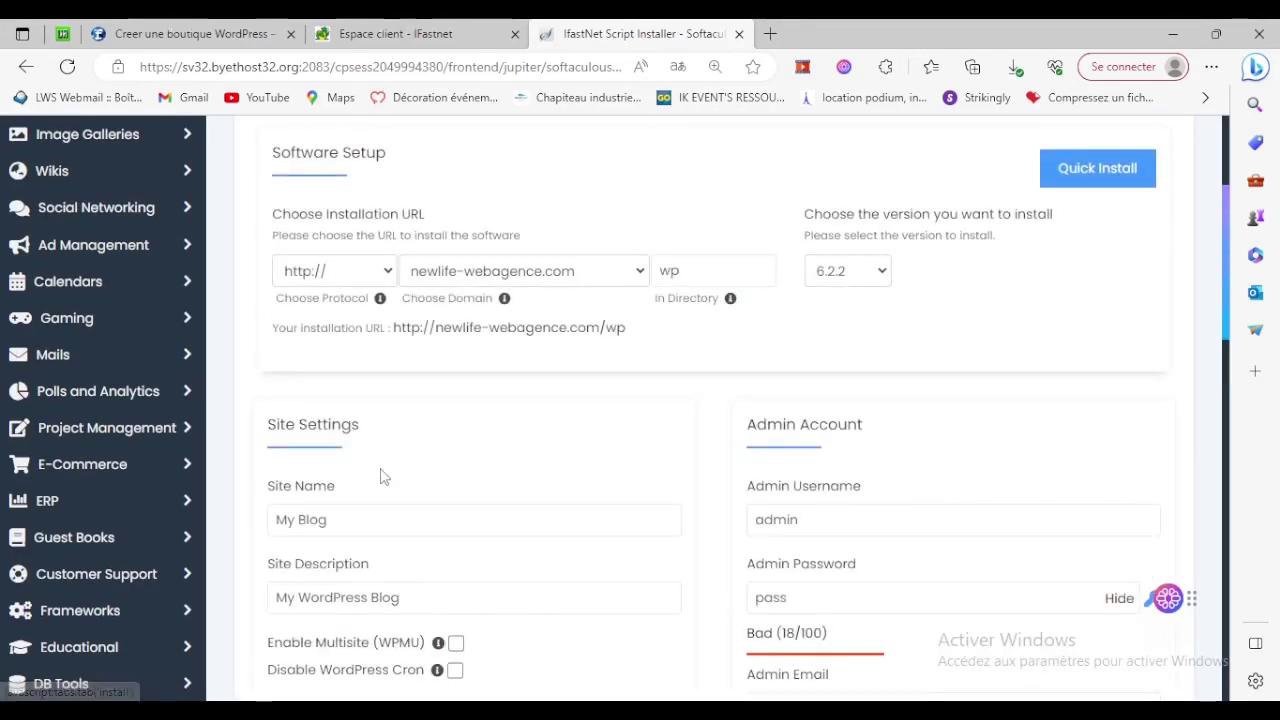
{"action": "left_click", "coordinate": [512, 279]}
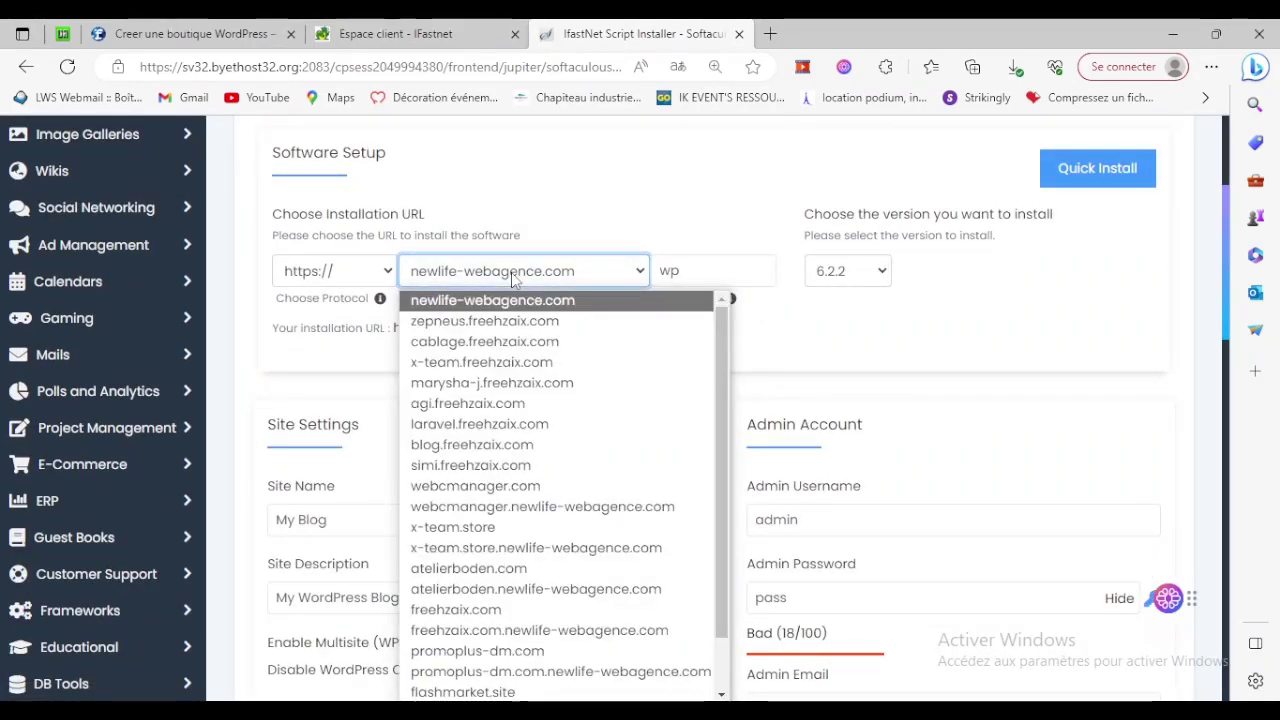
{"action": "left_click", "coordinate": [485, 386]}
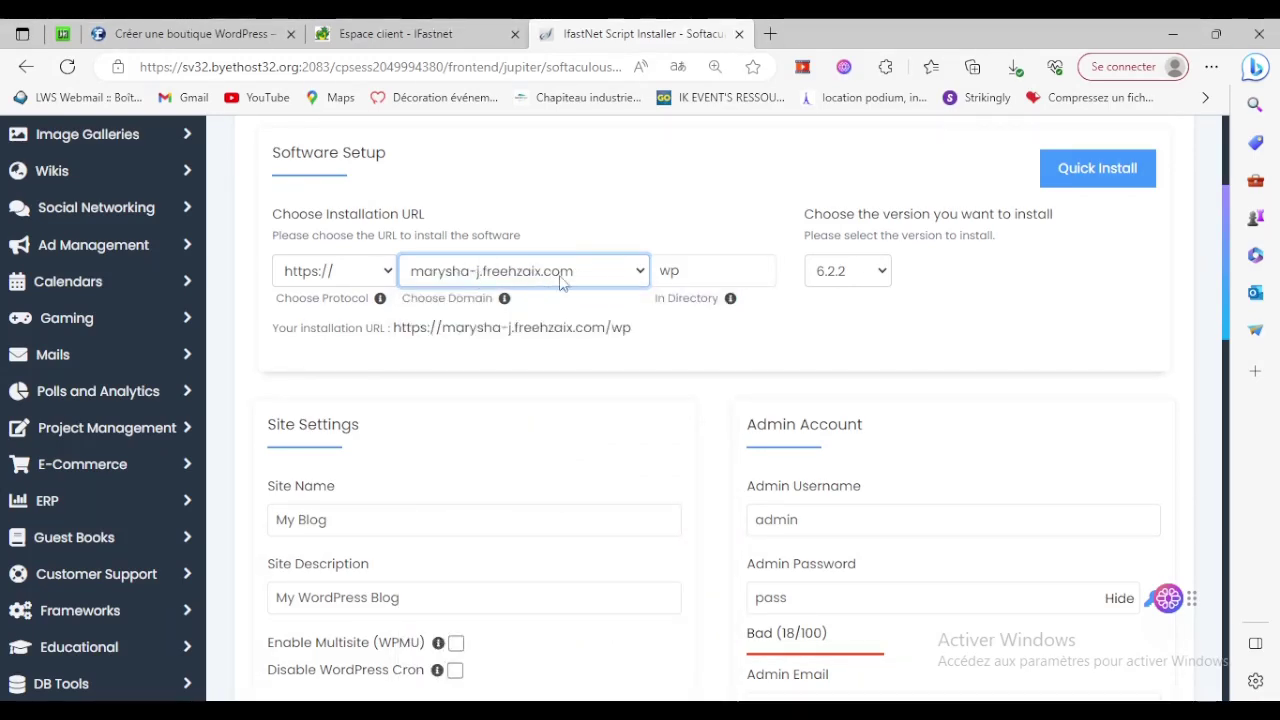
{"action": "left_click", "coordinate": [345, 279]}
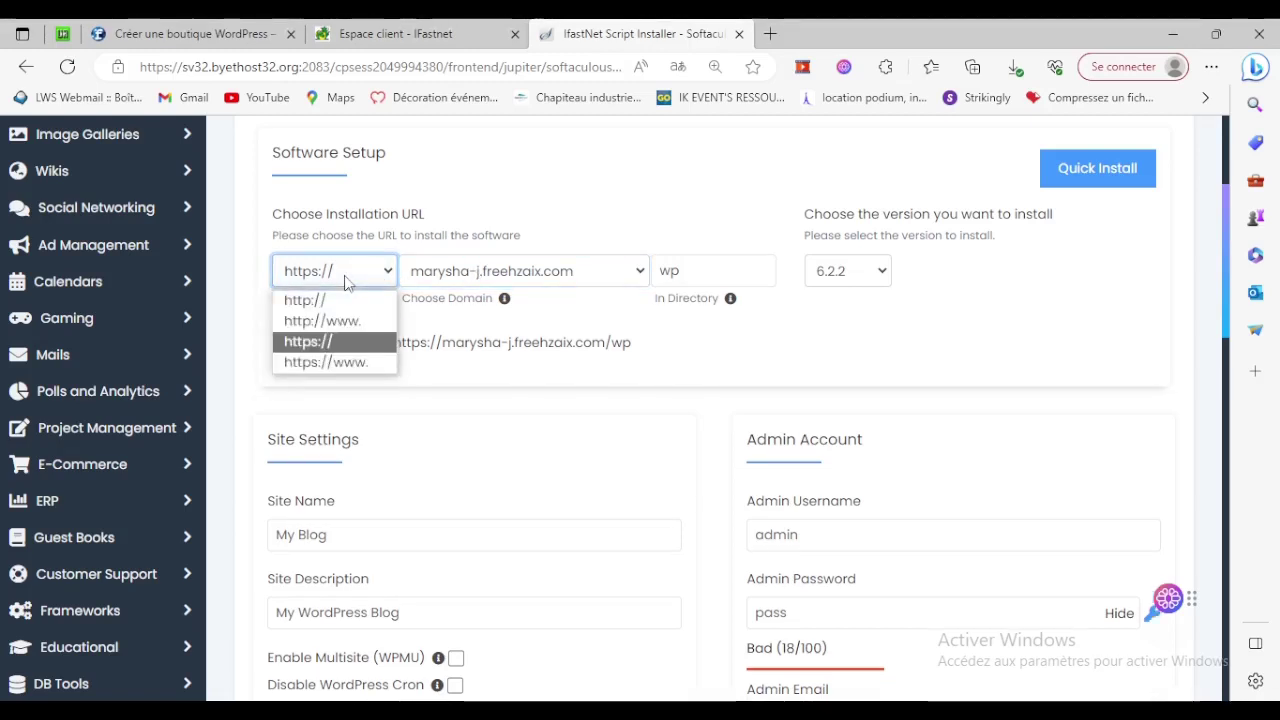
{"action": "left_click", "coordinate": [315, 302]}
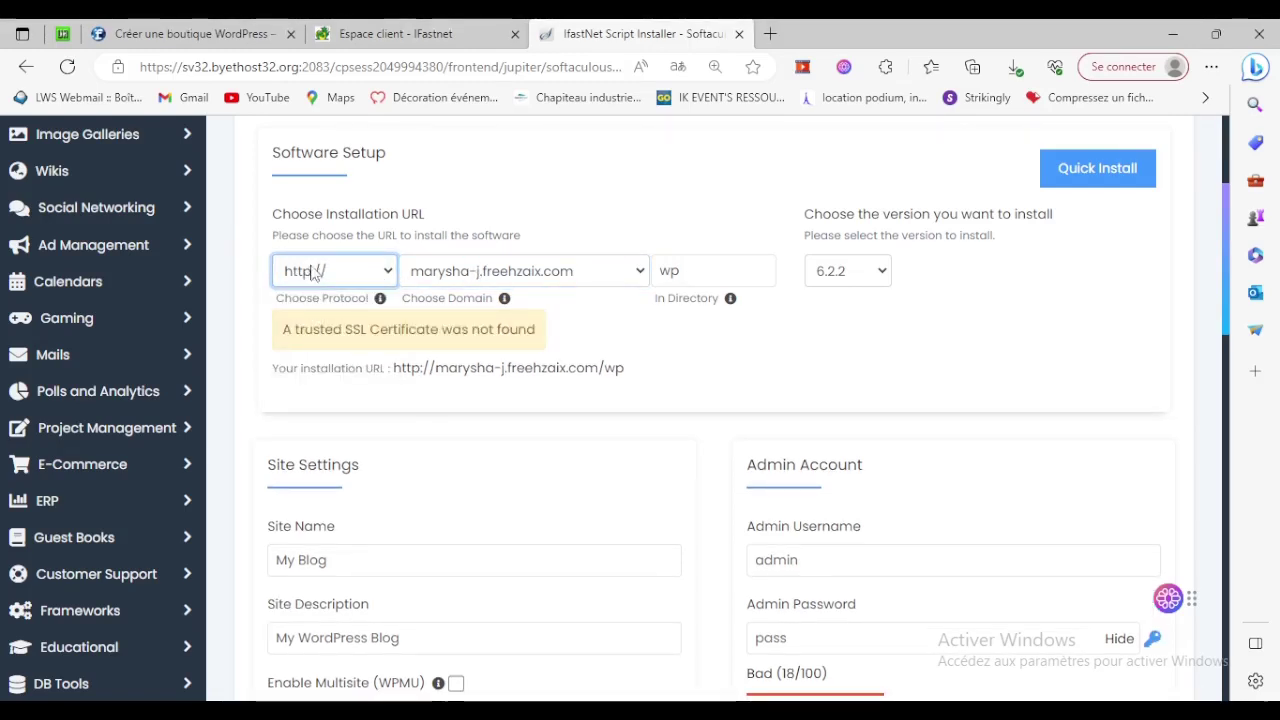
{"action": "left_click", "coordinate": [712, 272]}
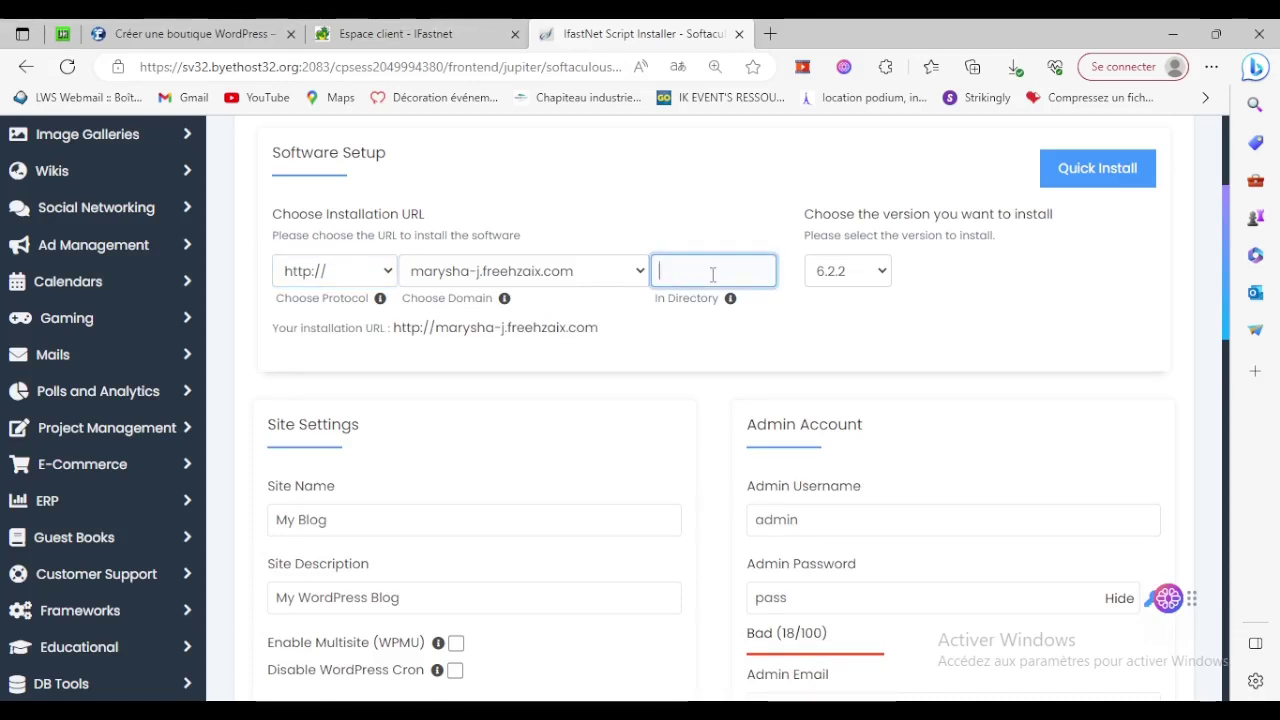
{"action": "left_click", "coordinate": [866, 277]}
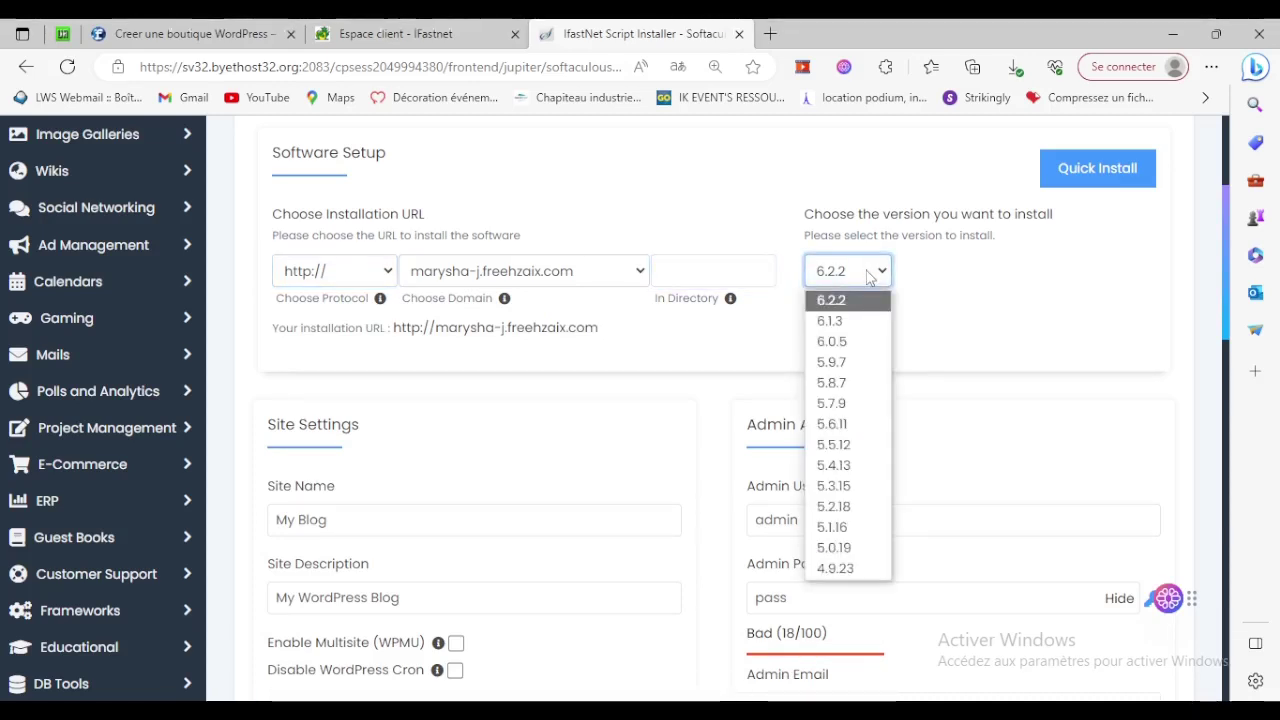
{"action": "left_click", "coordinate": [852, 302]}
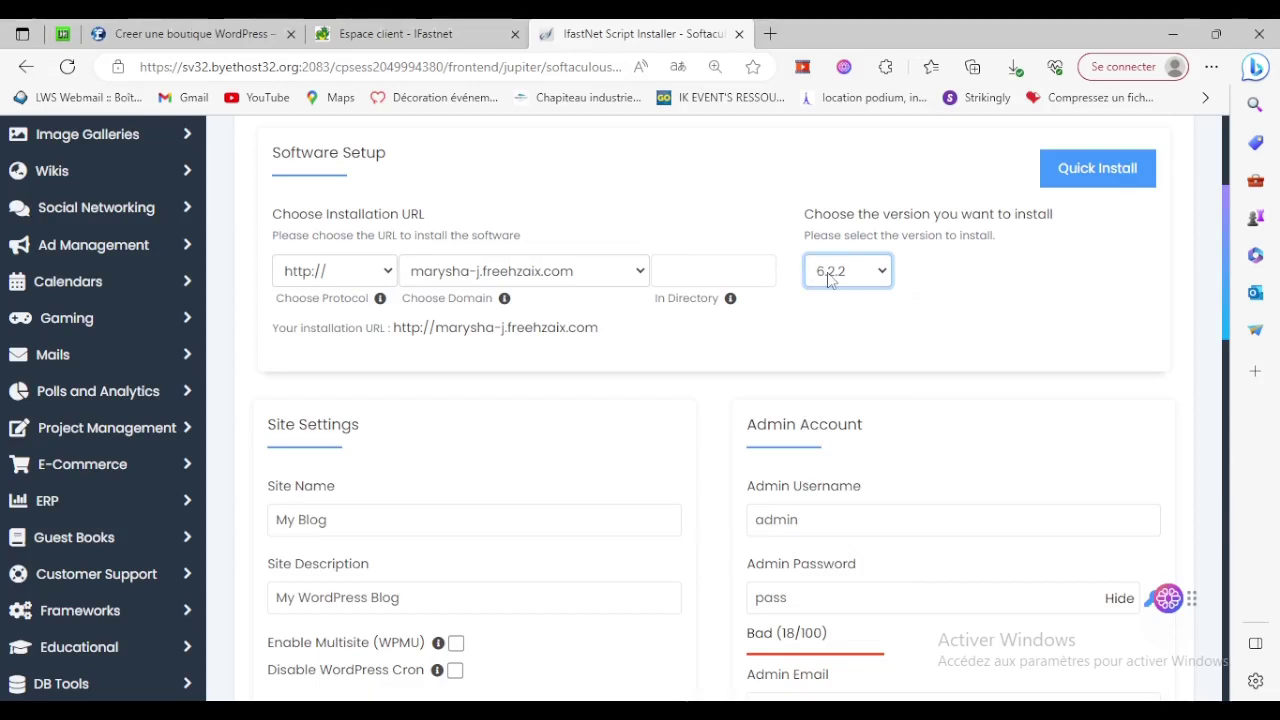
Replace the default site name and type a new admin password.
{"action": "left_click", "coordinate": [414, 520]}
{"action": "left_click_drag", "start_coordinate": [414, 520], "coordinate": [272, 513]}
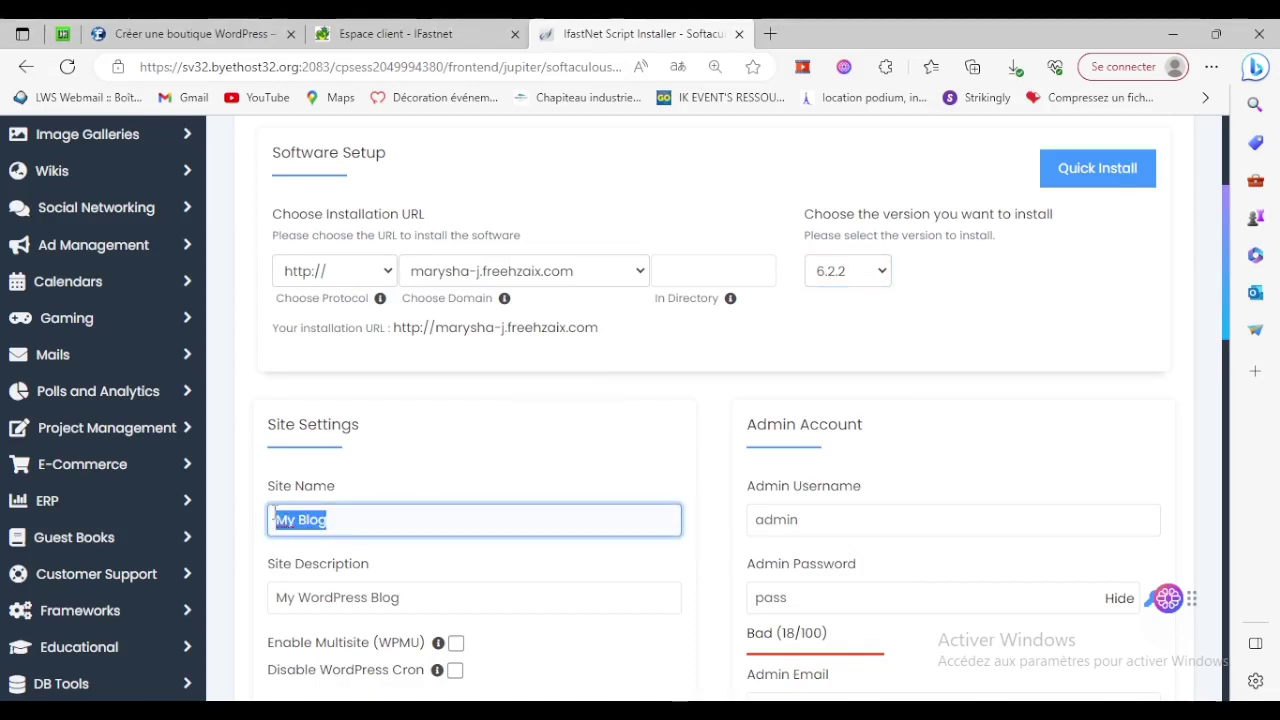
{"action": "type", "text": "Marisha-J"}
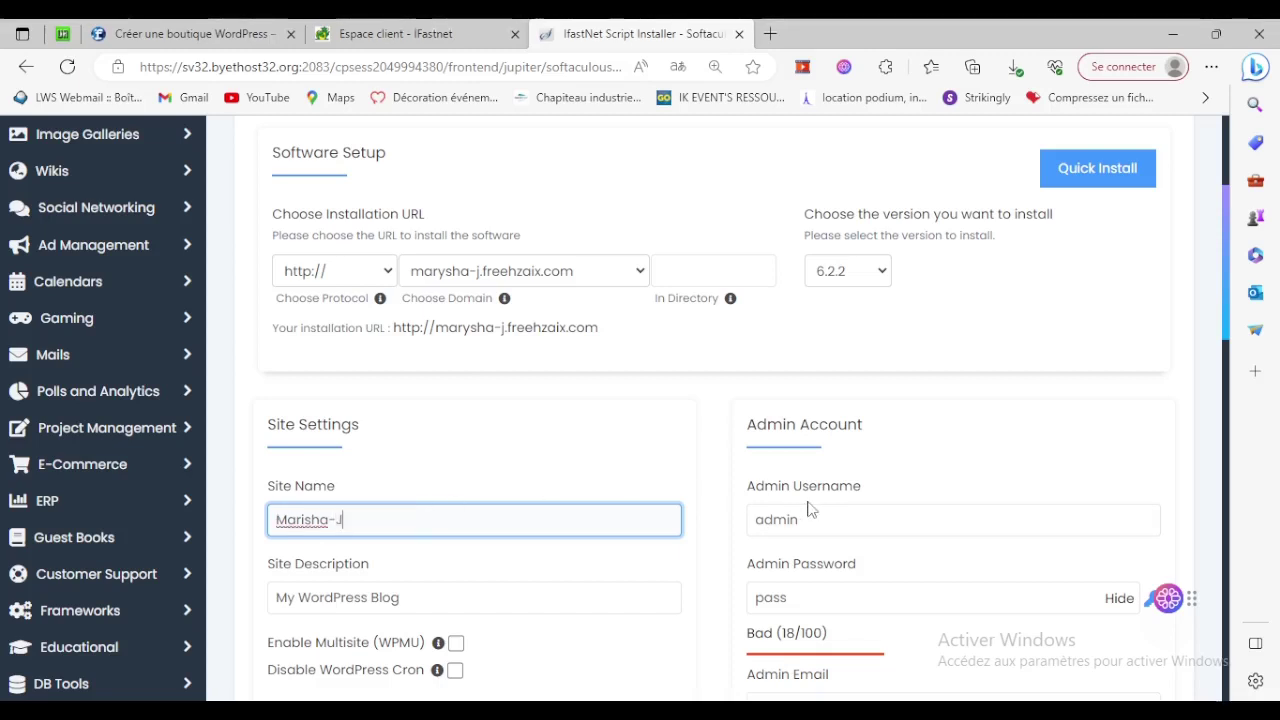
{"action": "double_click", "coordinate": [780, 598]}
{"action": "type", "text": "a"}
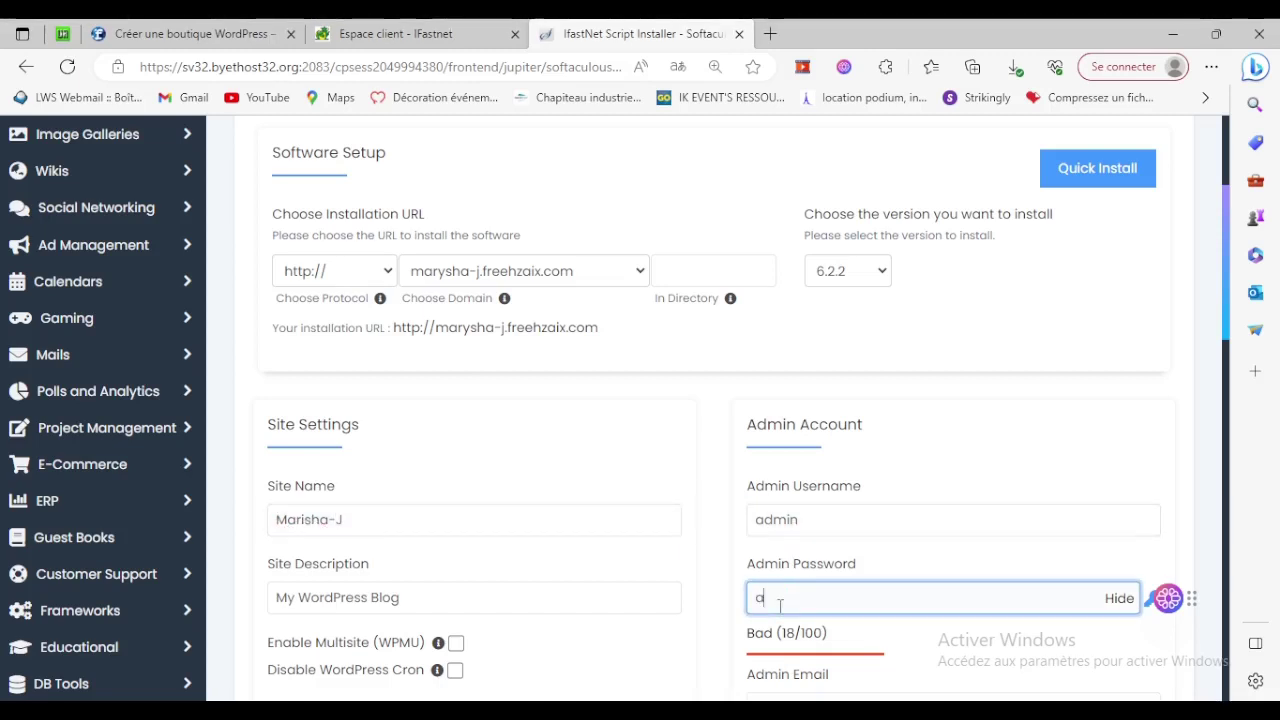
{"action": "type", "text": "dmin"}
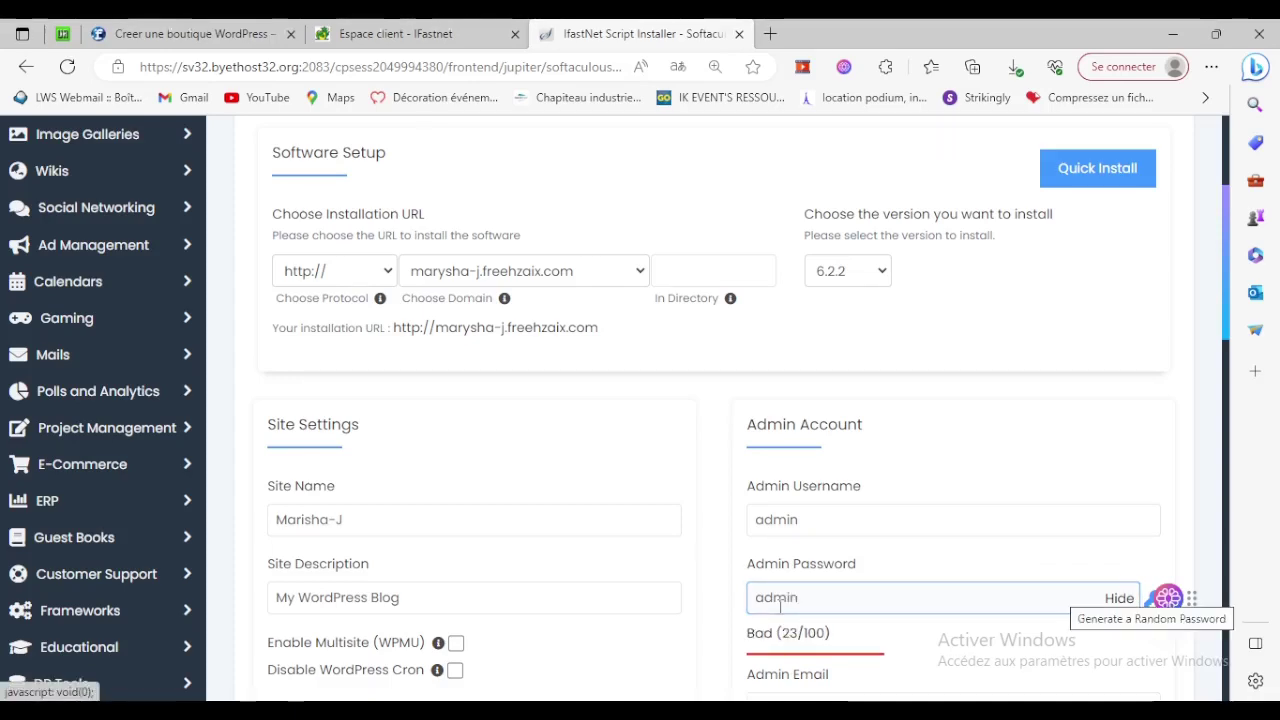
Shorten the admin e-mail by replacing its user part and removing the domain's subdomain.
{"action": "scroll", "coordinate": [800, 510], "scroll_direction": "down", "scroll_amount": 3}
{"action": "left_click", "coordinate": [803, 447]}
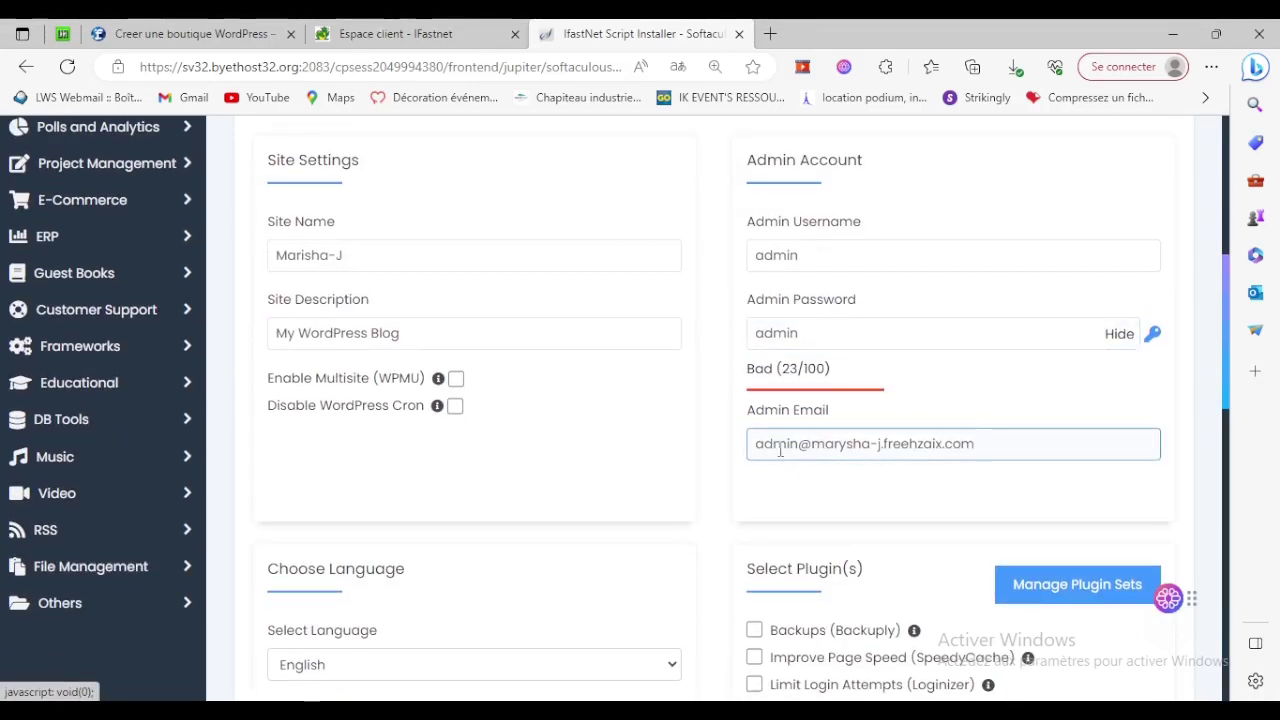
{"action": "triple_click", "coordinate": [780, 450]}
{"action": "double_click", "coordinate": [781, 450]}
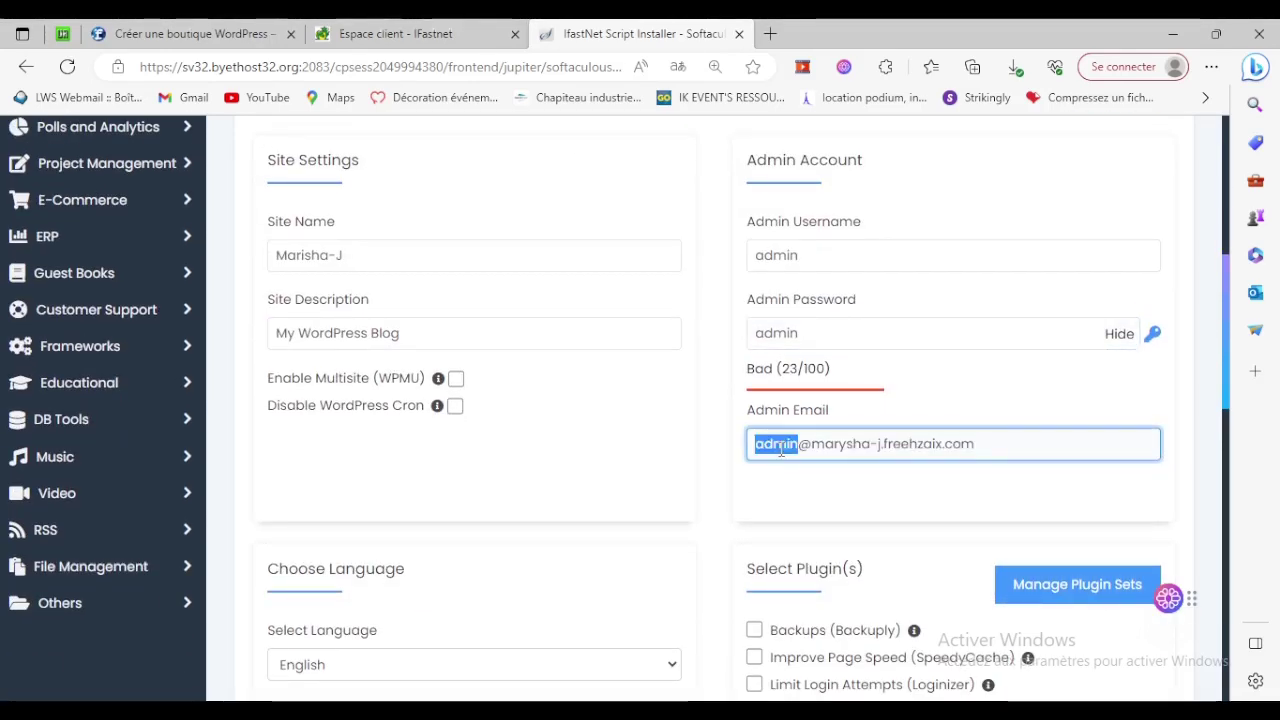
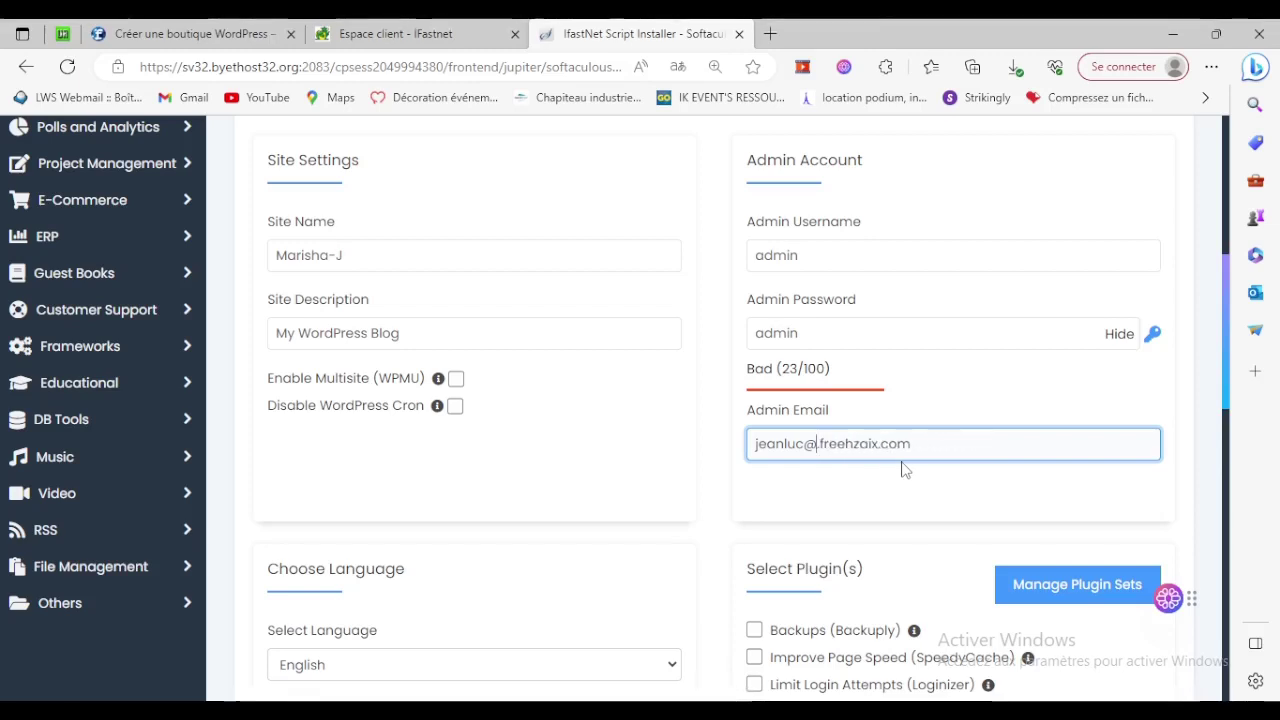
{"action": "key", "text": "Delete"}
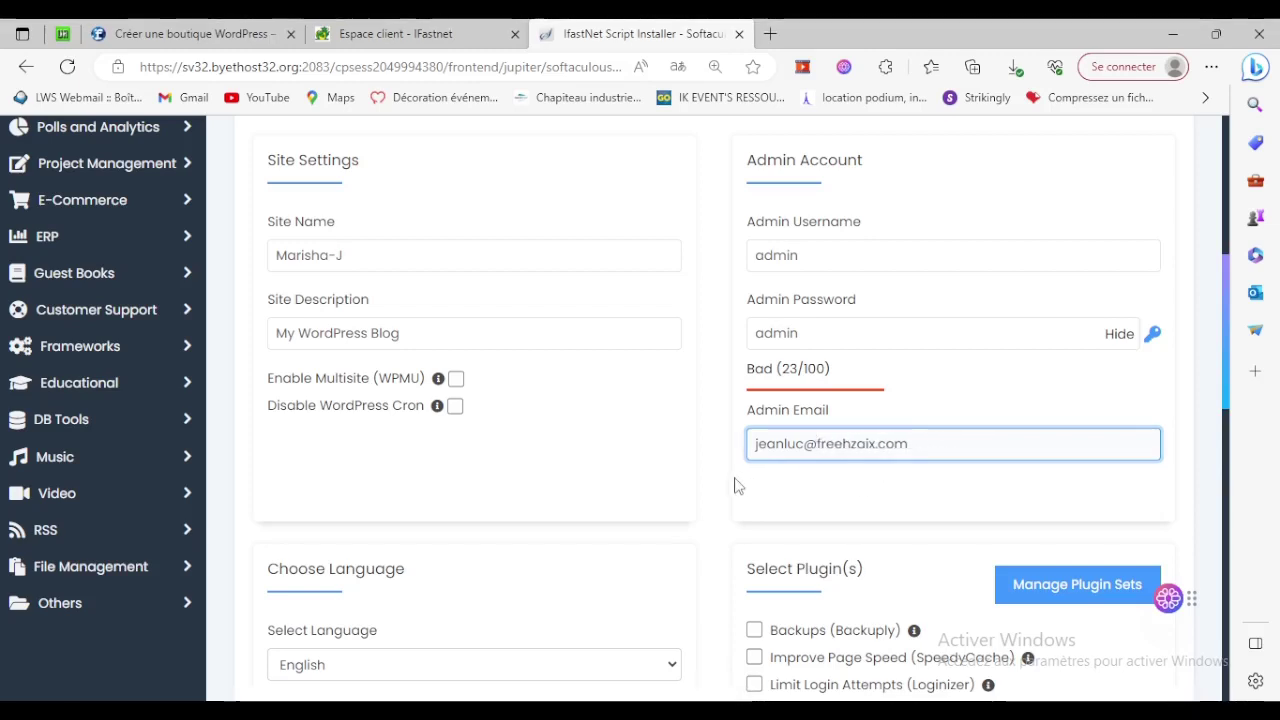
{"action": "left_click", "coordinate": [735, 485]}
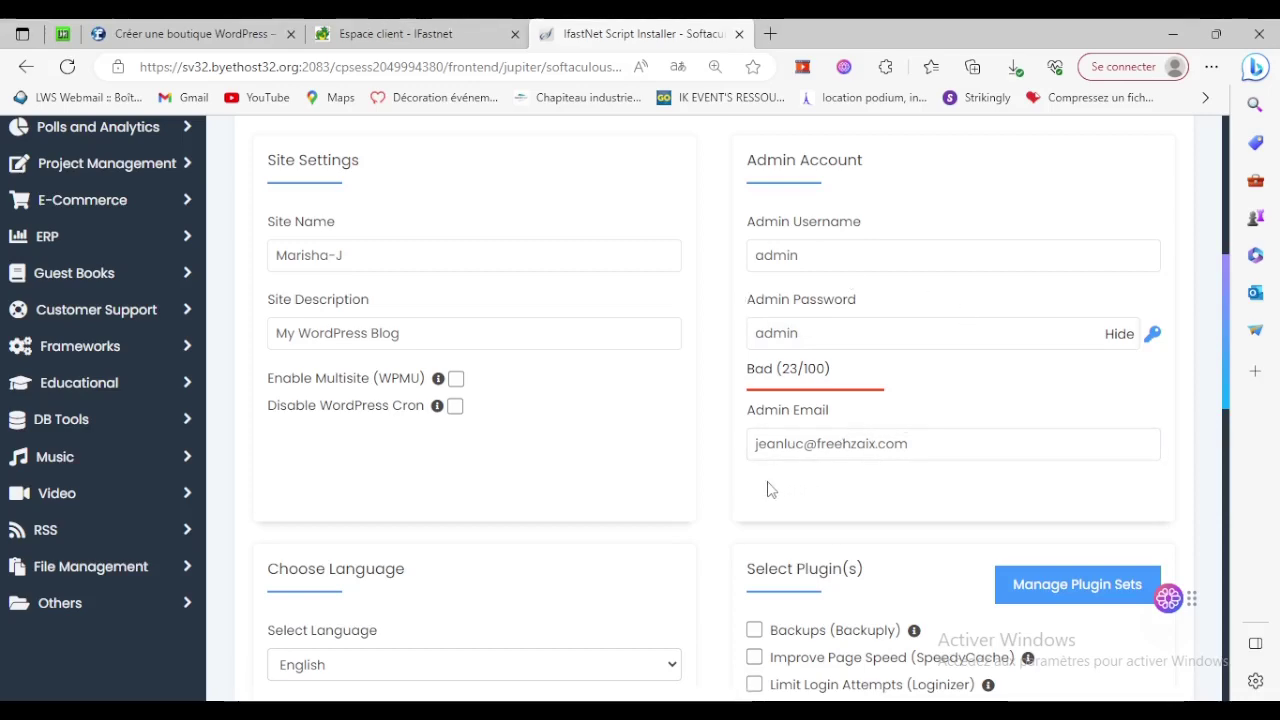
Scroll past Select Theme to the bottom of the form and install WordPress 6.2.2.
{"action": "scroll", "coordinate": [770, 489], "scroll_direction": "down", "scroll_amount": 5}
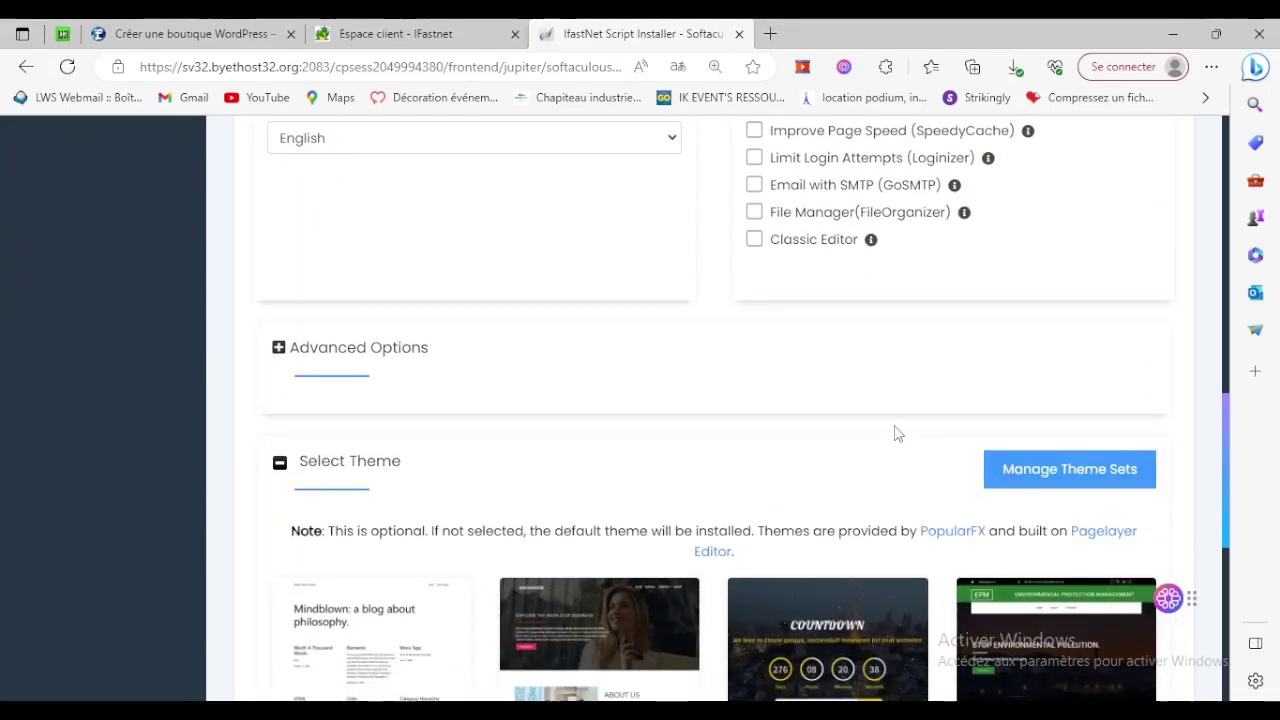
{"action": "scroll", "coordinate": [896, 433], "scroll_direction": "down", "scroll_amount": 3}
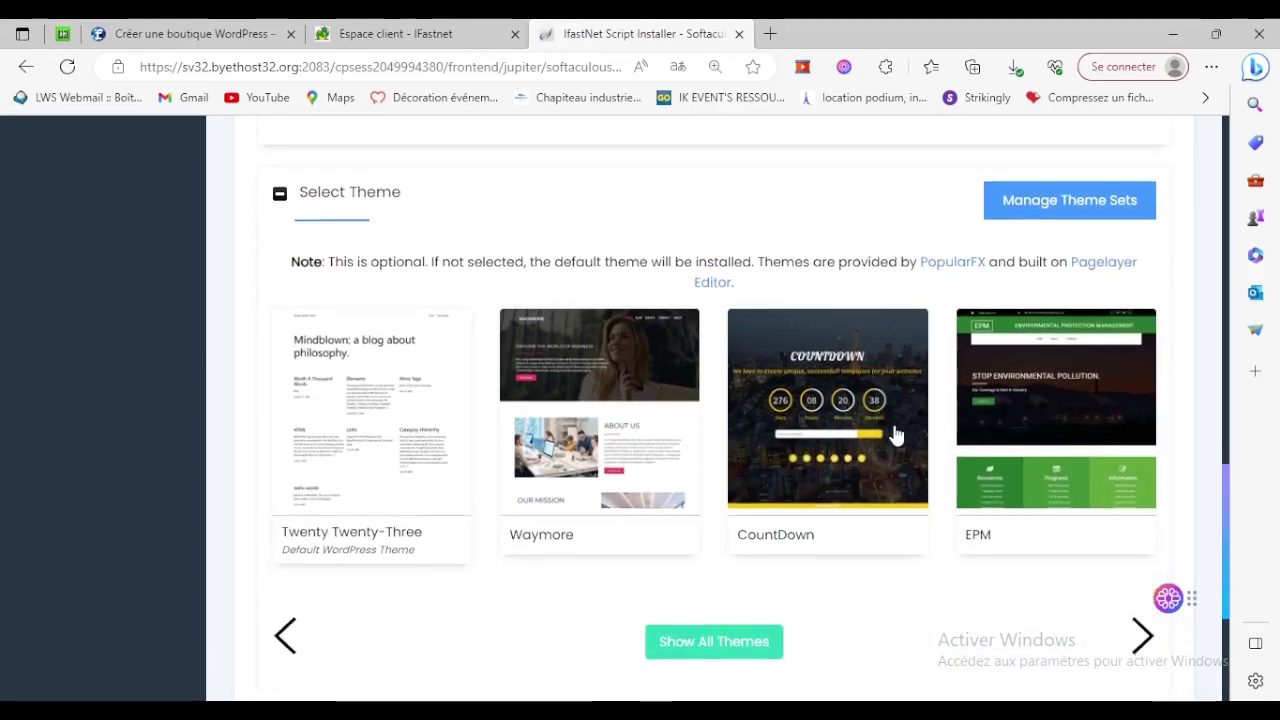
{"action": "scroll", "coordinate": [896, 433], "scroll_direction": "down", "scroll_amount": 3}
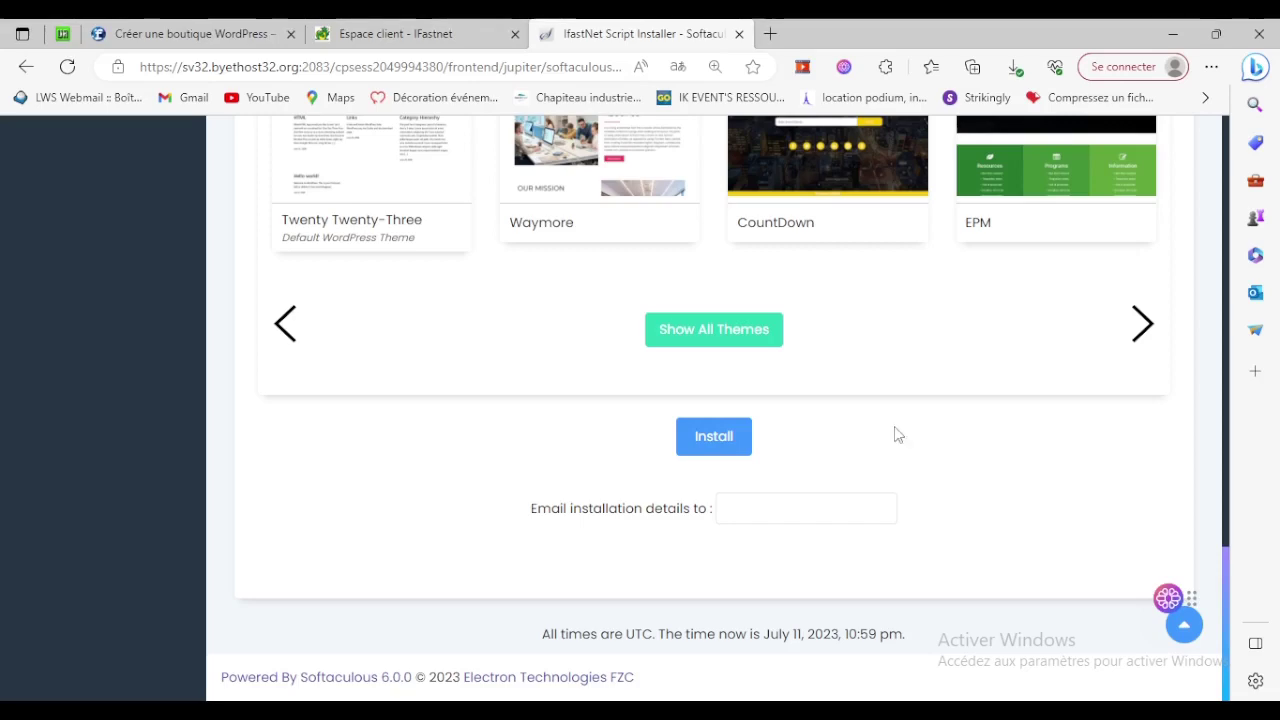
{"action": "left_click", "coordinate": [712, 437]}
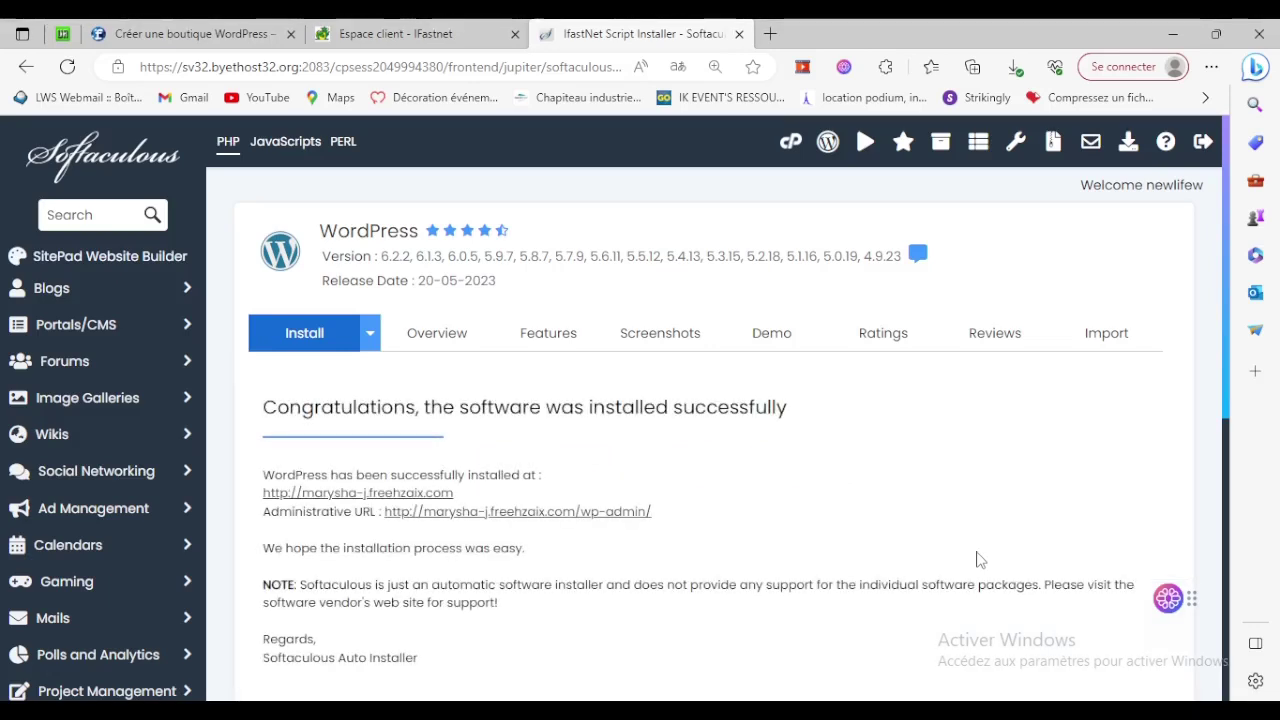
Open the new site's admin area and bring the browser zoom up to 100%.
{"action": "left_click", "coordinate": [519, 522]}
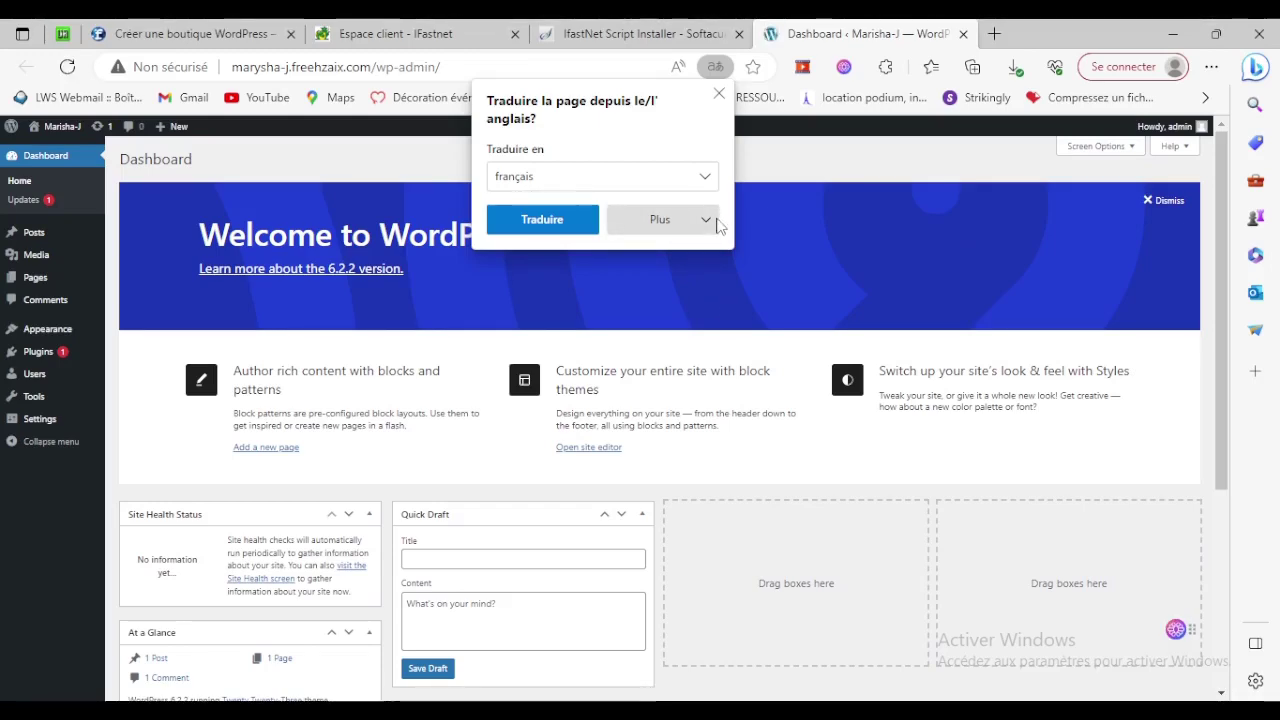
{"action": "left_click", "coordinate": [1211, 66]}
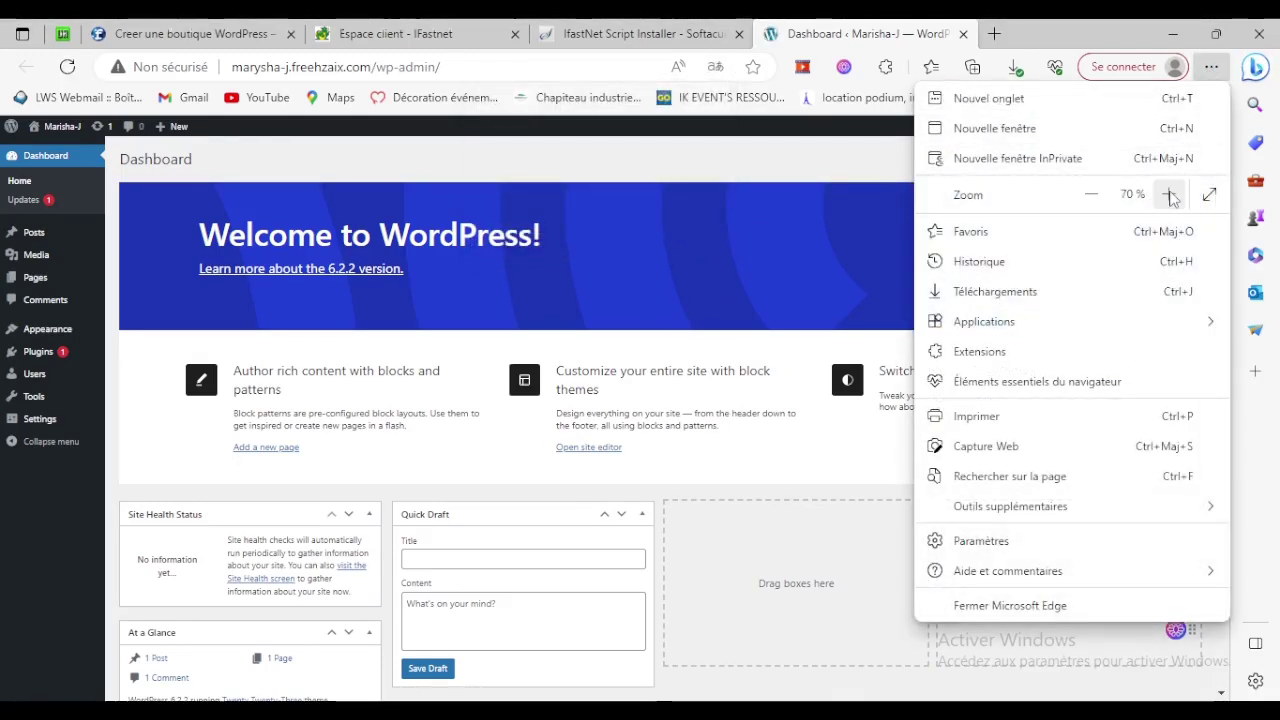
{"action": "left_click", "coordinate": [1169, 194]}
{"action": "left_click", "coordinate": [1169, 194]}
{"action": "left_click", "coordinate": [1169, 194]}
{"action": "left_click", "coordinate": [1169, 194]}
{"action": "left_click", "coordinate": [1169, 194]}
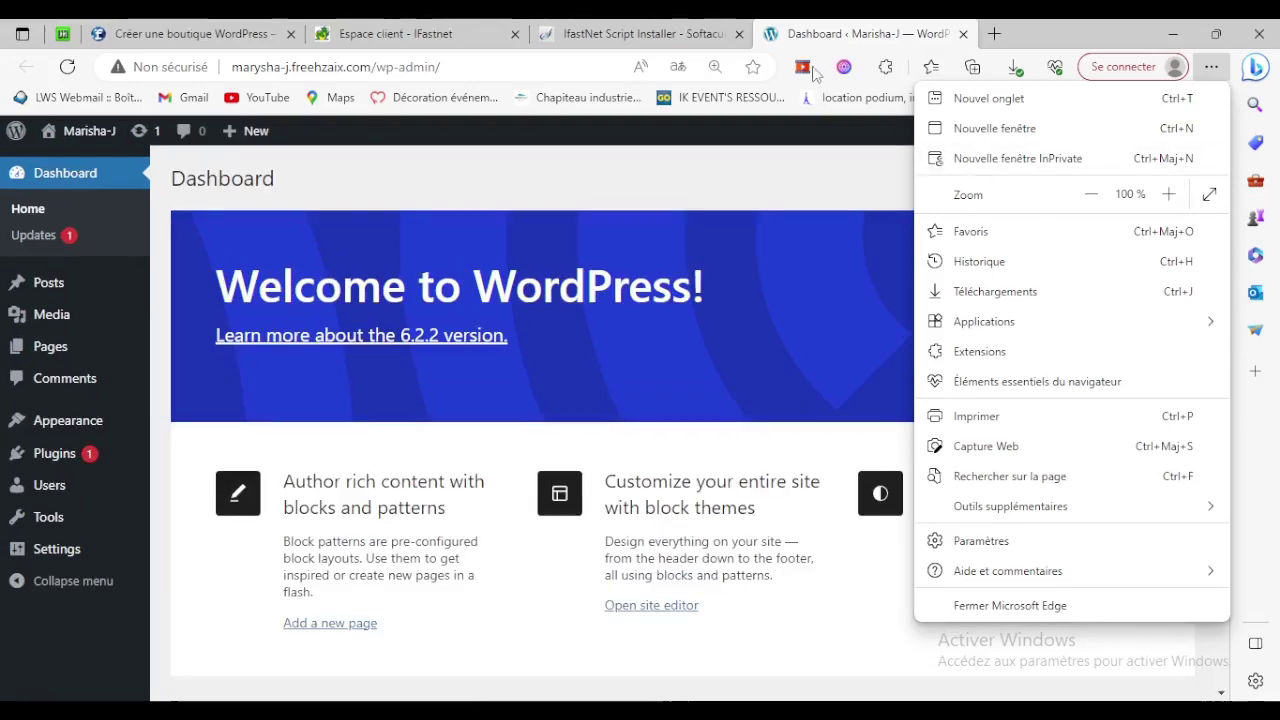
Open the site's front page with the Hello world! post, then return to the Dashboard tab.
{"action": "left_click", "coordinate": [597, 30]}
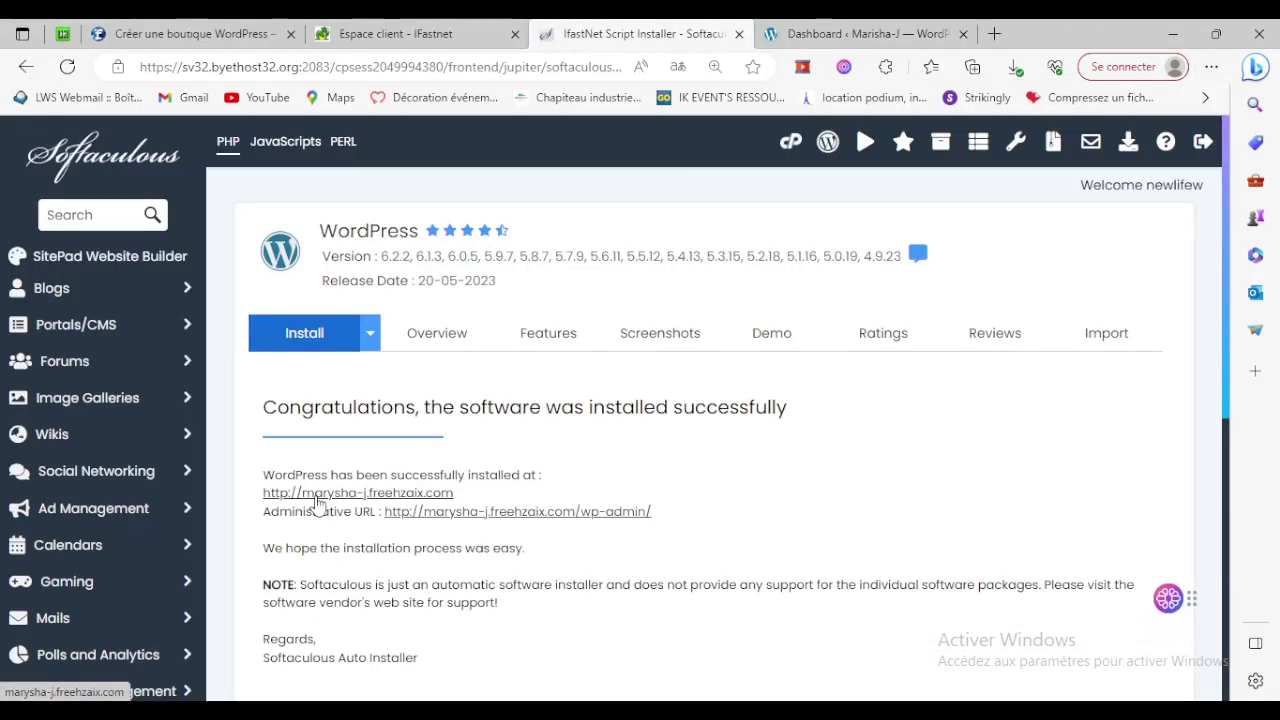
{"action": "left_click", "coordinate": [316, 494]}
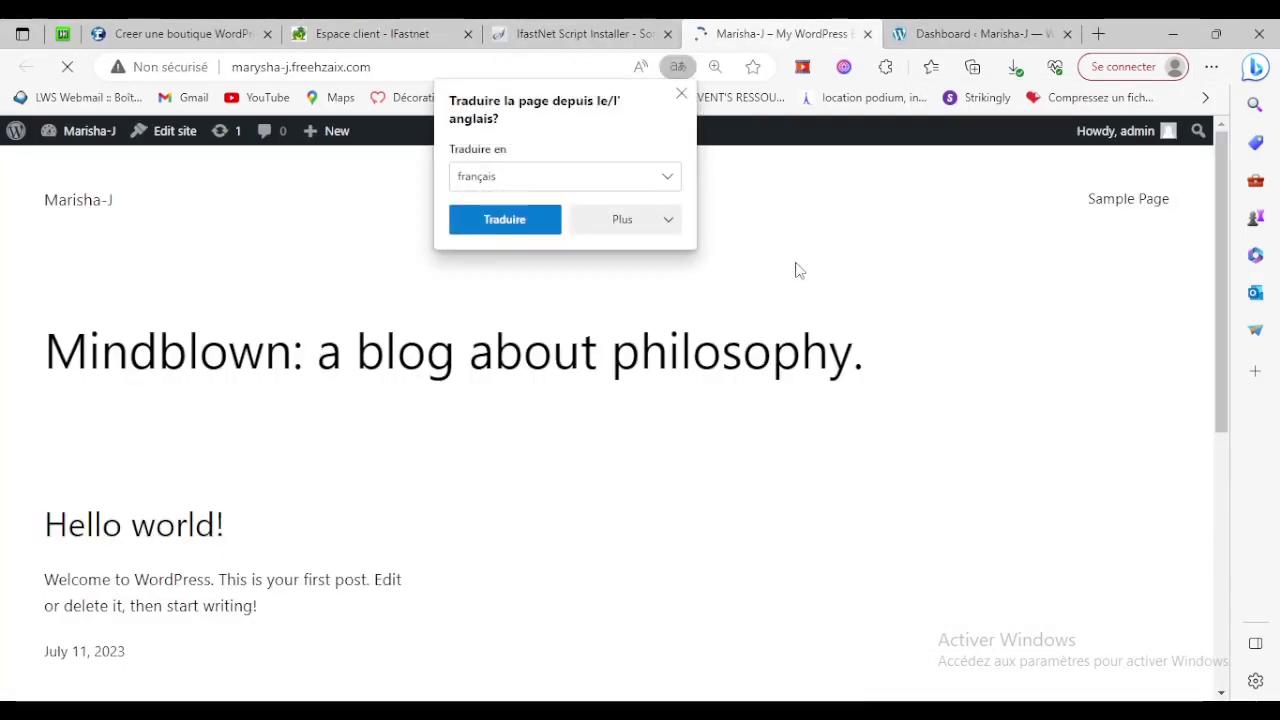
{"action": "left_click", "coordinate": [798, 270]}
{"action": "left_click", "coordinate": [1211, 66]}
{"action": "left_click", "coordinate": [868, 262]}
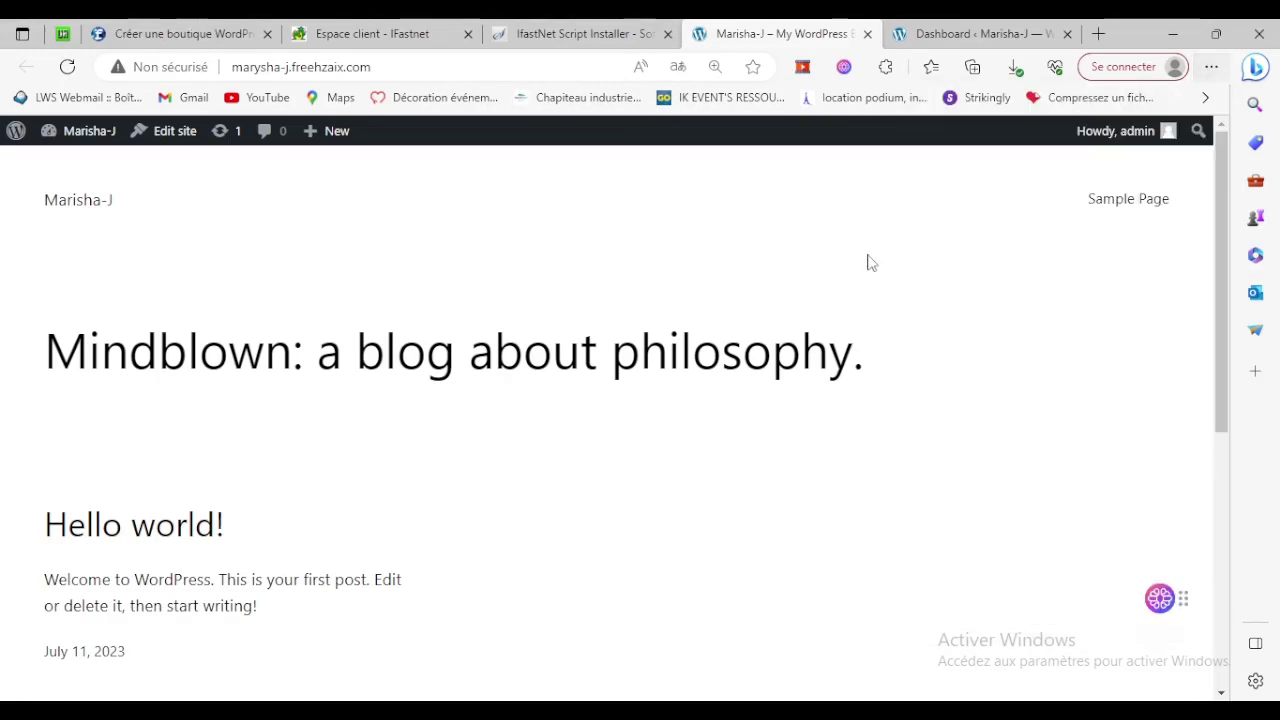
{"action": "scroll", "coordinate": [466, 406], "scroll_direction": "down", "scroll_amount": 4}
{"action": "scroll", "coordinate": [737, 443], "scroll_direction": "up", "scroll_amount": 4}
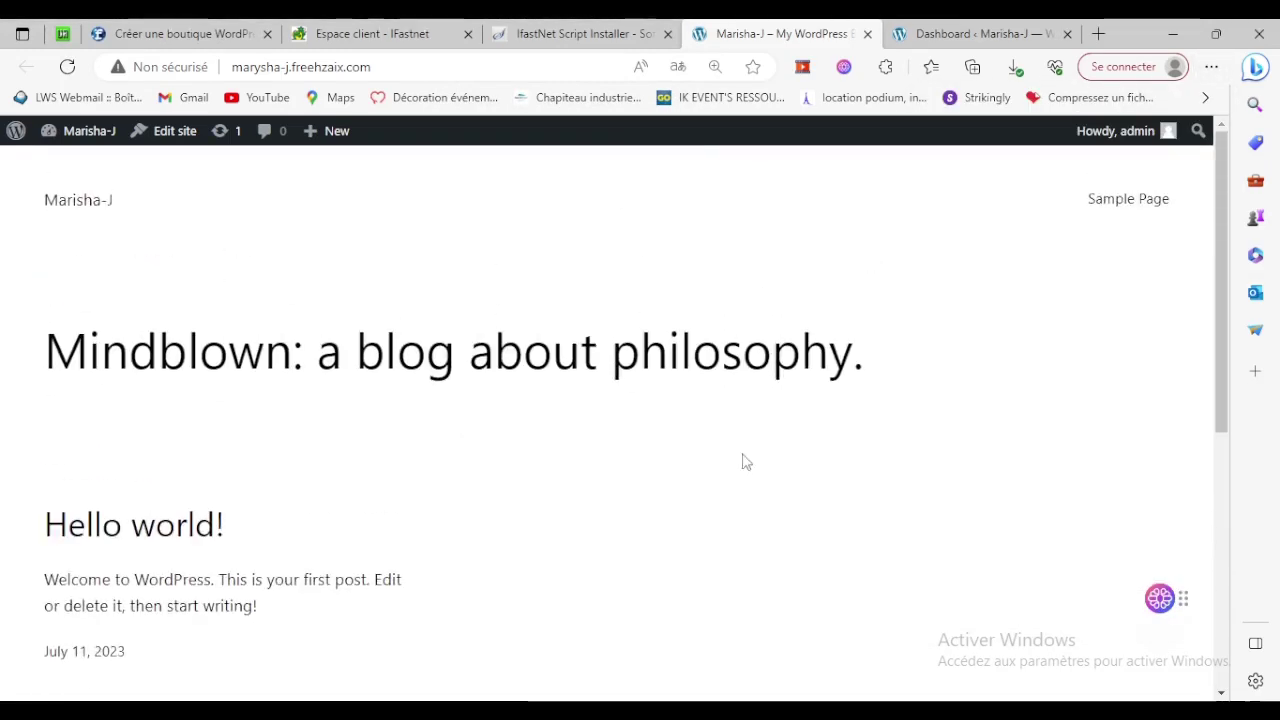
{"action": "left_click", "coordinate": [970, 33]}
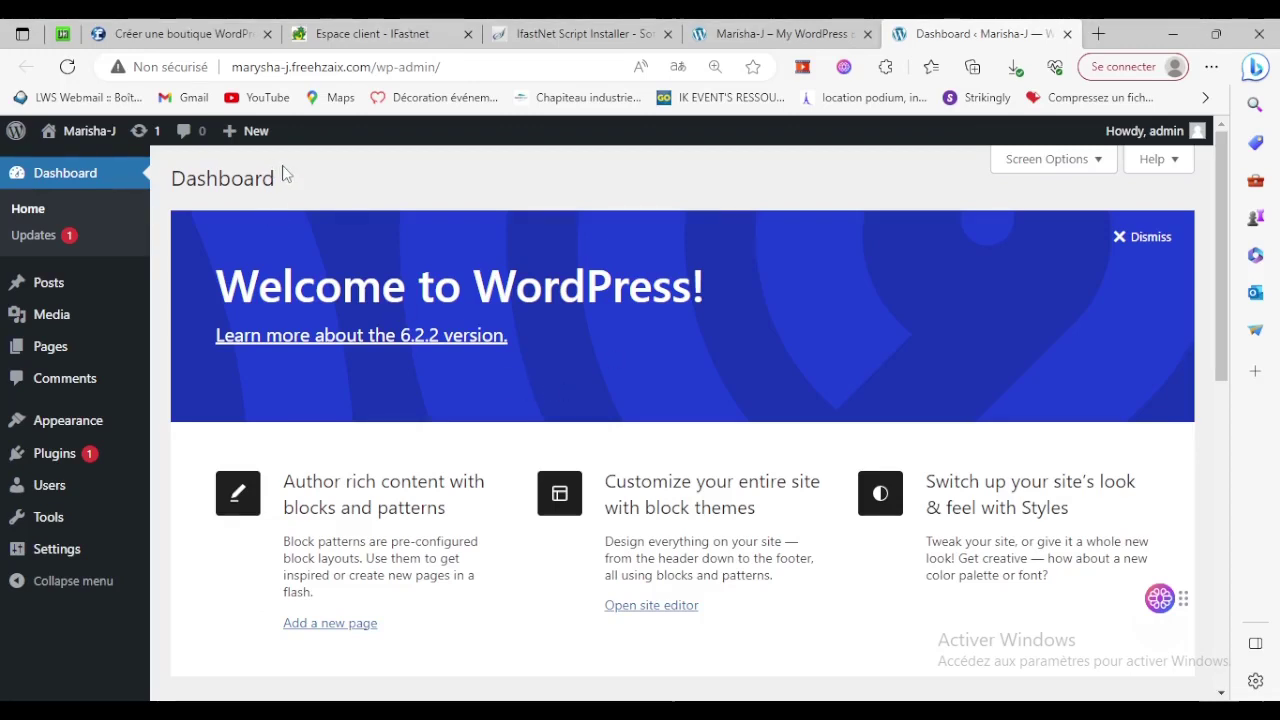
{"action": "left_click_drag", "start_coordinate": [216, 287], "coordinate": [634, 290]}
Go to Settings > General and scroll down to the Site Language field.
{"action": "left_click", "coordinate": [674, 324]}
{"action": "mouse_move", "coordinate": [40, 556]}
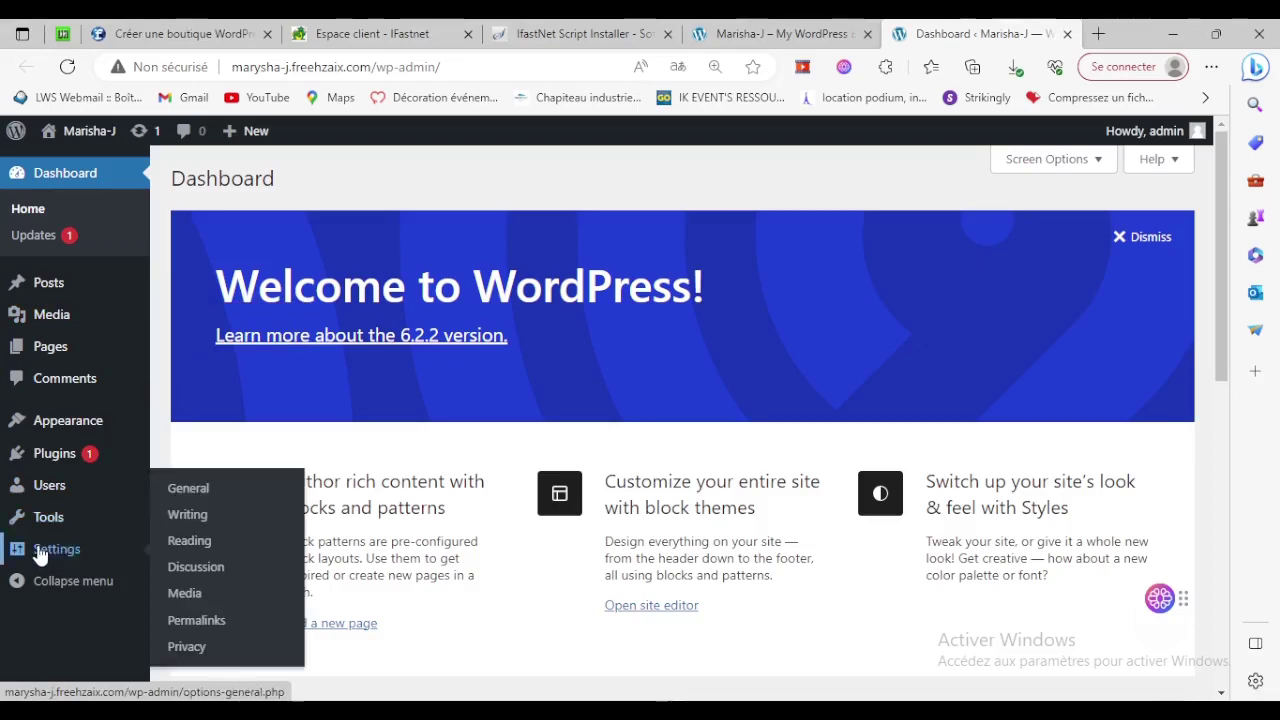
{"action": "left_click", "coordinate": [190, 492]}
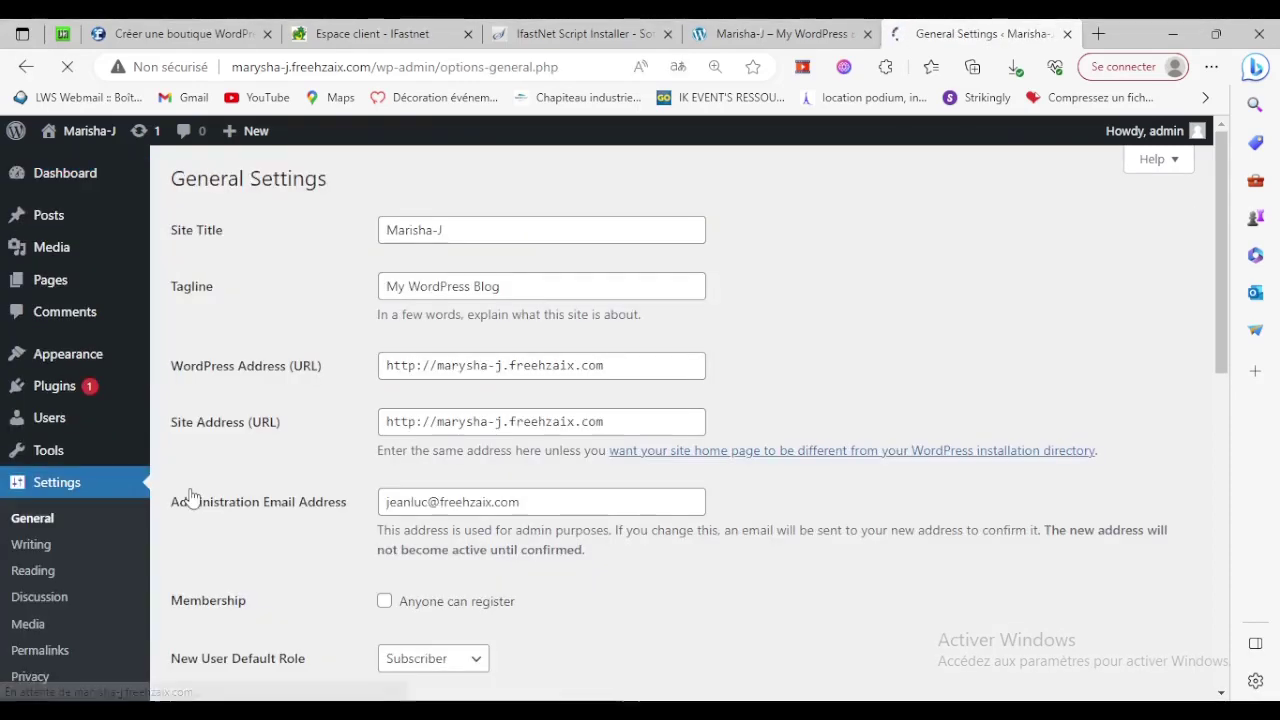
{"action": "scroll", "coordinate": [292, 478], "scroll_direction": "down", "scroll_amount": 2}
{"action": "scroll", "coordinate": [313, 486], "scroll_direction": "down", "scroll_amount": 1}
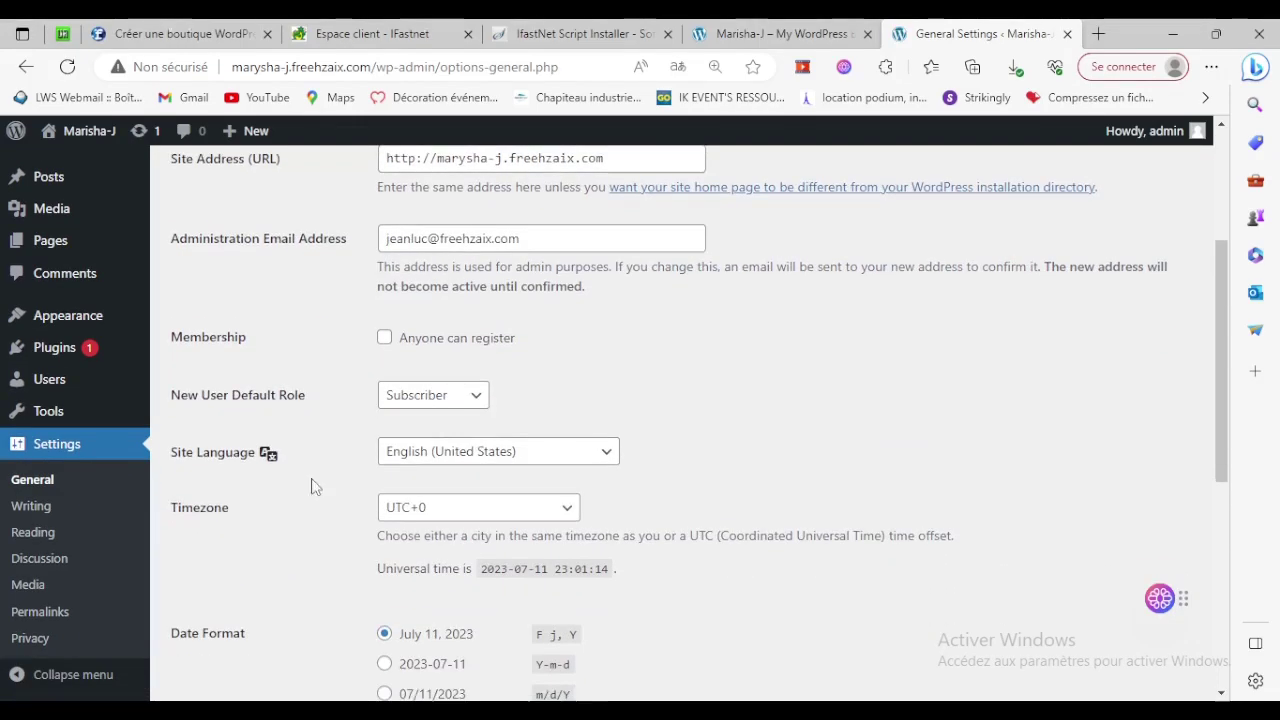
{"action": "left_click", "coordinate": [244, 454], "text": "shift"}
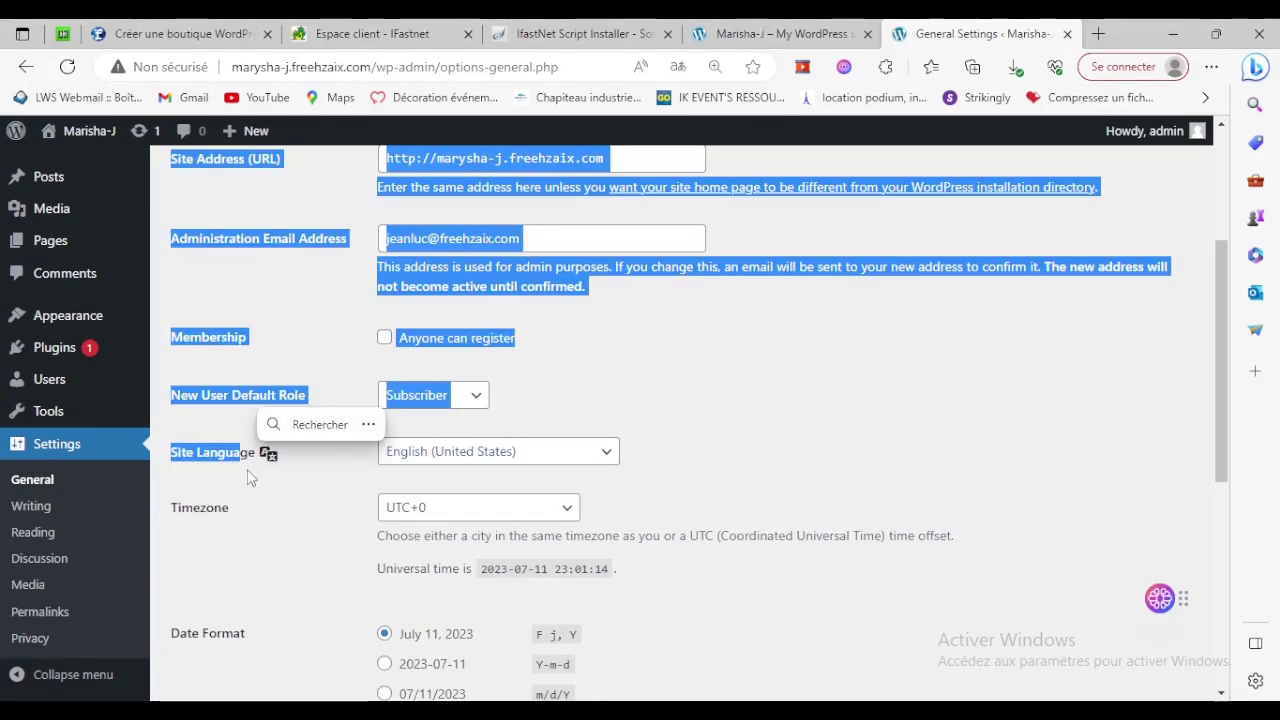
Set Site Language to Français and save the changes.
{"action": "left_click", "coordinate": [479, 452]}
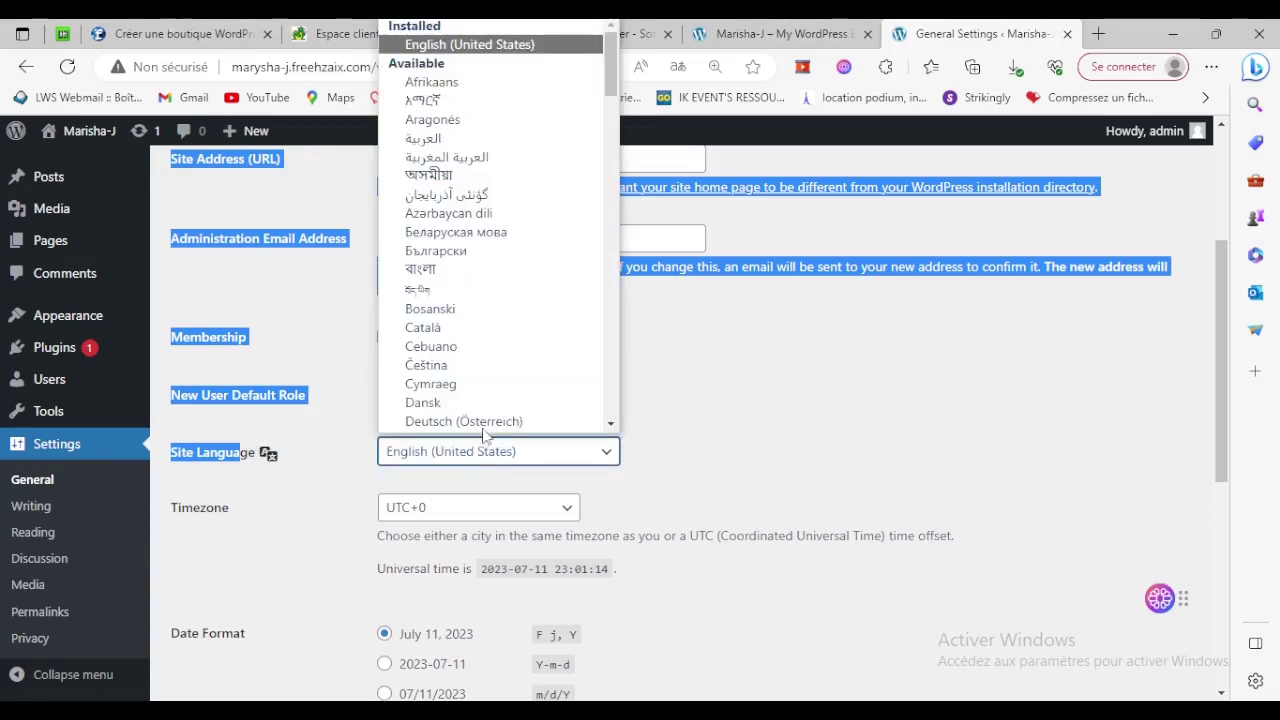
{"action": "scroll", "coordinate": [487, 265], "scroll_direction": "down", "scroll_amount": 3}
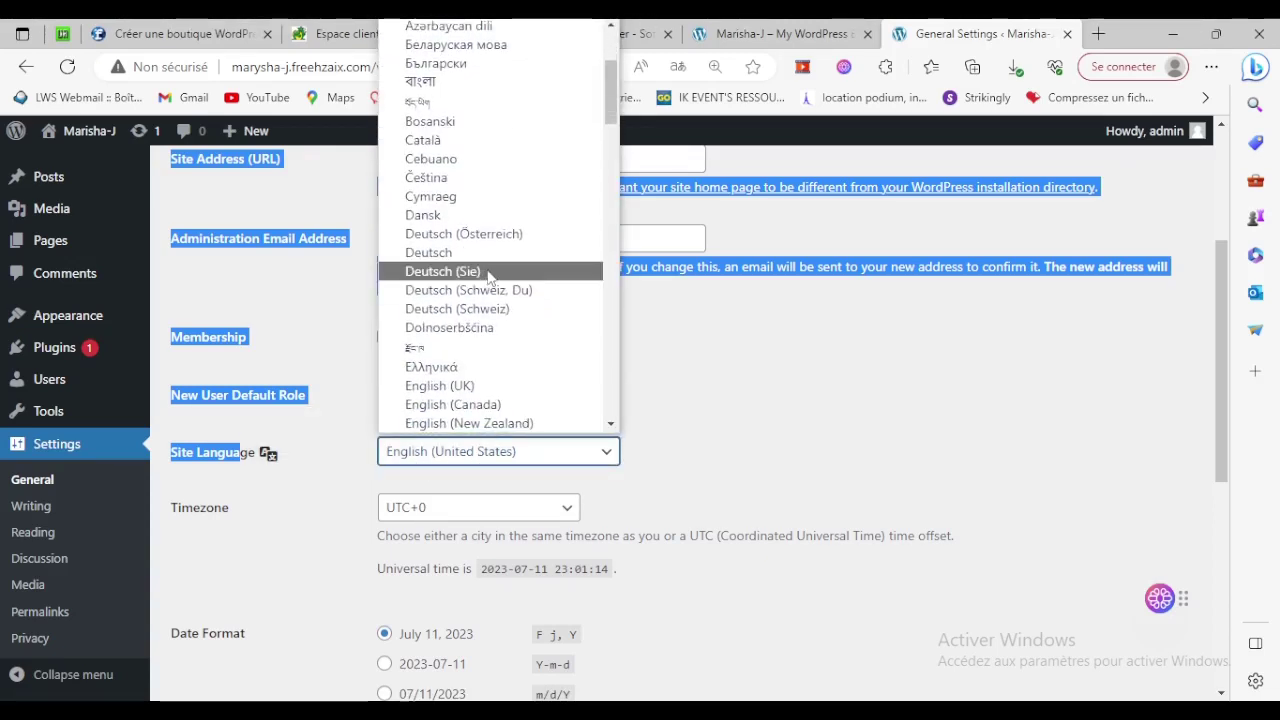
{"action": "scroll", "coordinate": [488, 276], "scroll_direction": "down", "scroll_amount": 8}
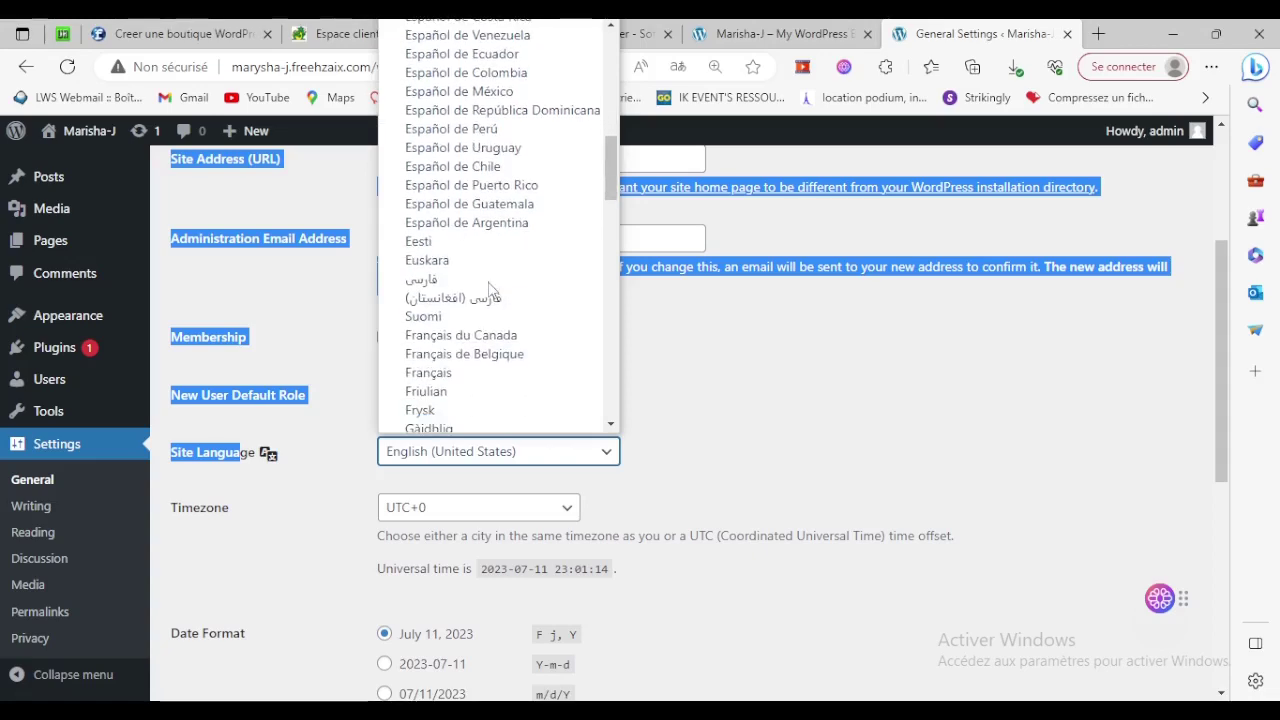
{"action": "scroll", "coordinate": [490, 289], "scroll_direction": "down", "scroll_amount": 2}
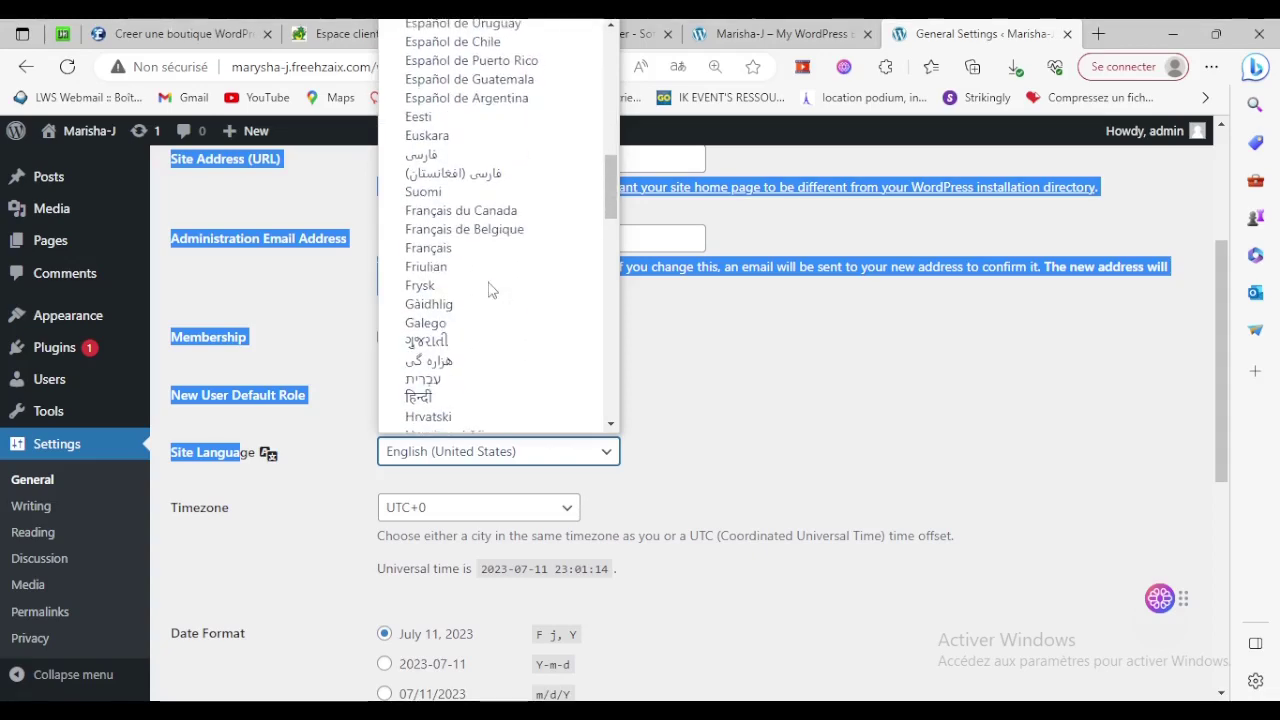
{"action": "left_click", "coordinate": [417, 255]}
{"action": "left_click", "coordinate": [806, 397]}
{"action": "scroll", "coordinate": [806, 397], "scroll_direction": "down", "scroll_amount": 5}
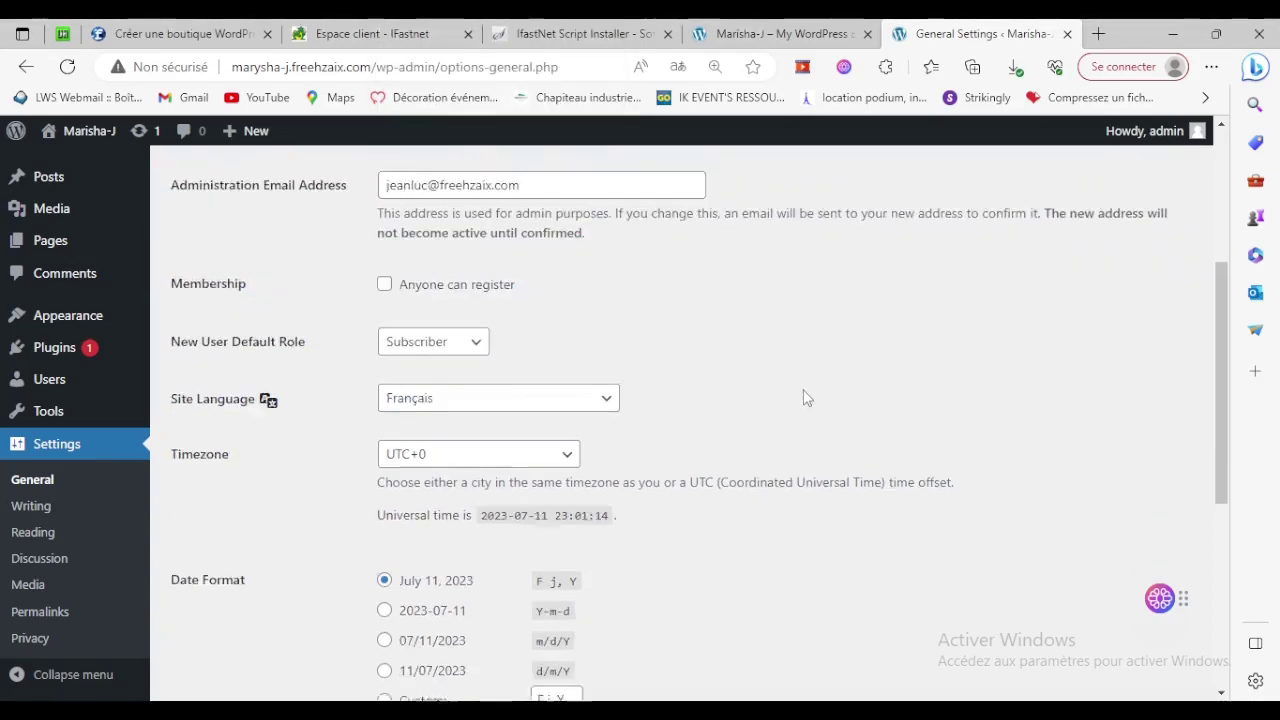
{"action": "left_click", "coordinate": [216, 605]}
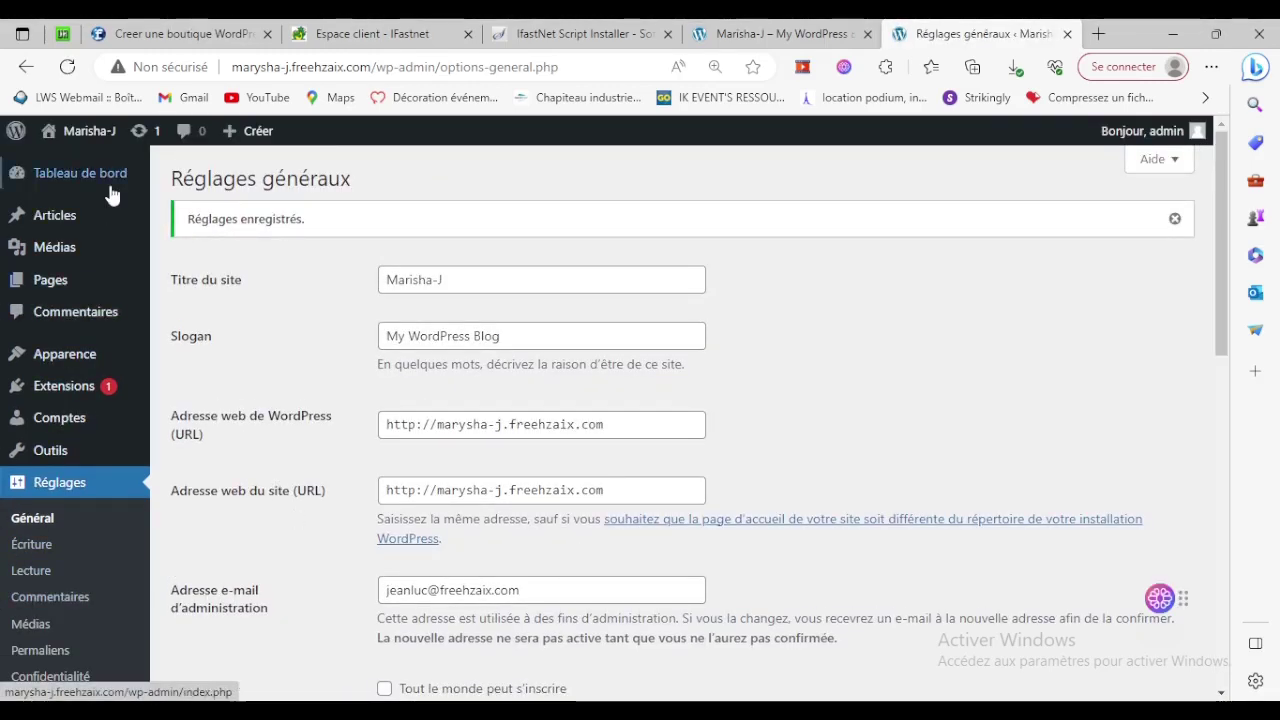
{"action": "mouse_move", "coordinate": [87, 358]}
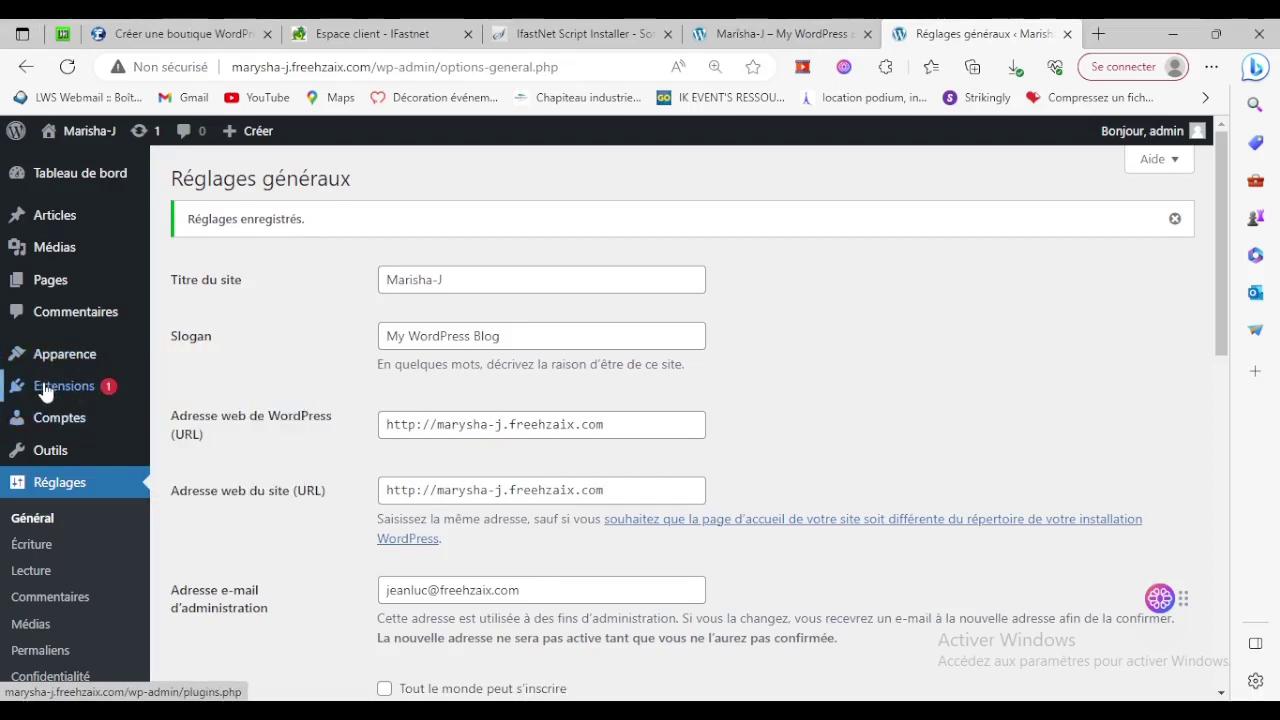
Delete the Akismet and Hello Dolly plugins, then go to Ajouter des extensions.
{"action": "mouse_move", "coordinate": [45, 386]}
{"action": "left_click", "coordinate": [210, 389]}
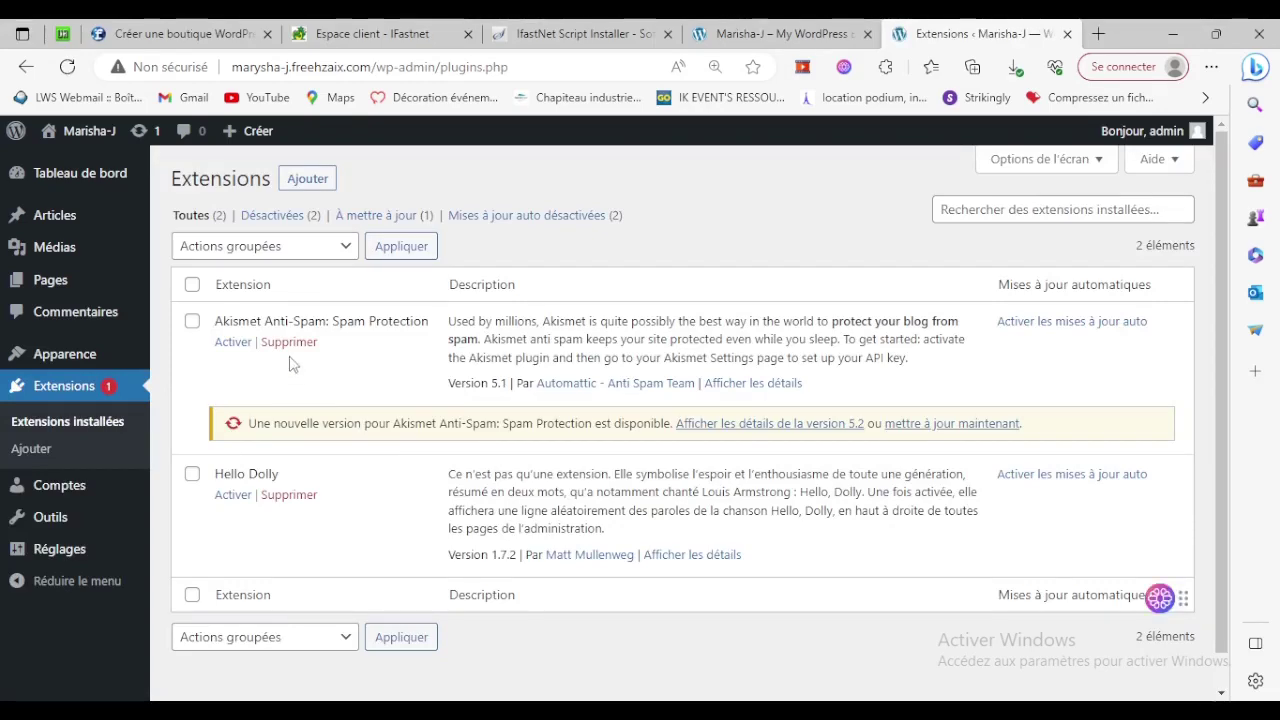
{"action": "left_click", "coordinate": [288, 342]}
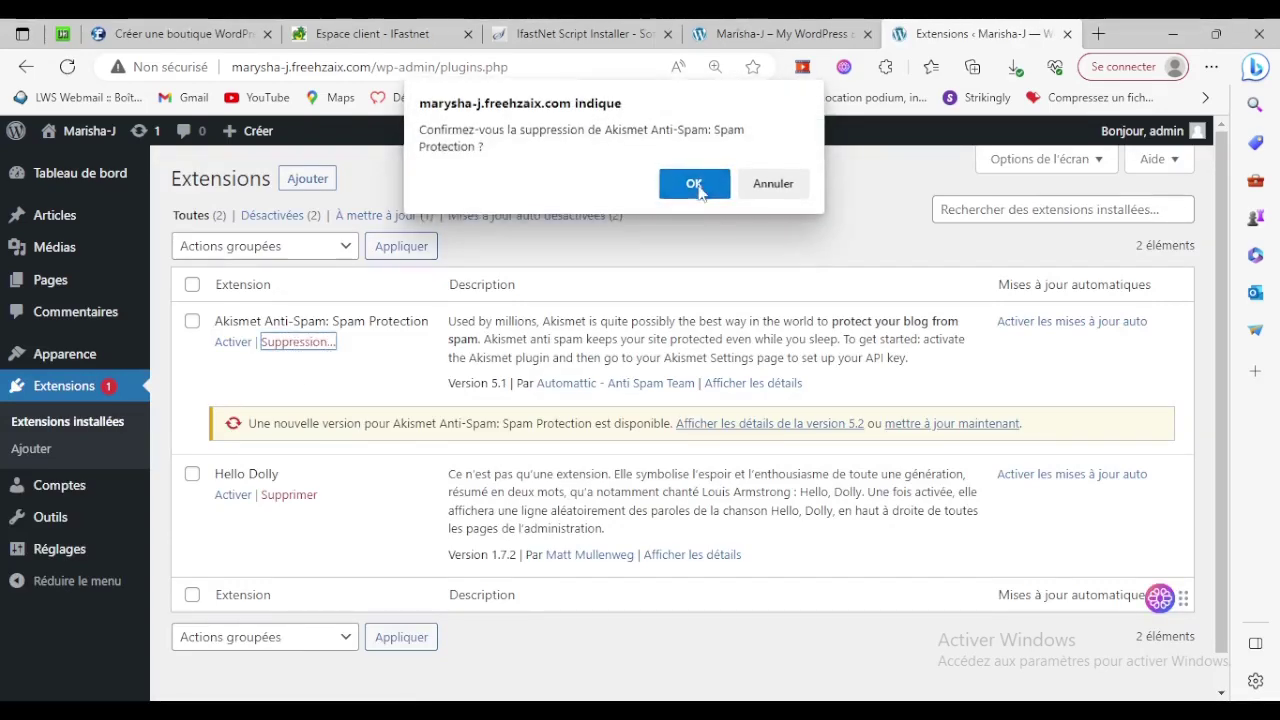
{"action": "left_click", "coordinate": [694, 184]}
{"action": "left_click", "coordinate": [289, 378]}
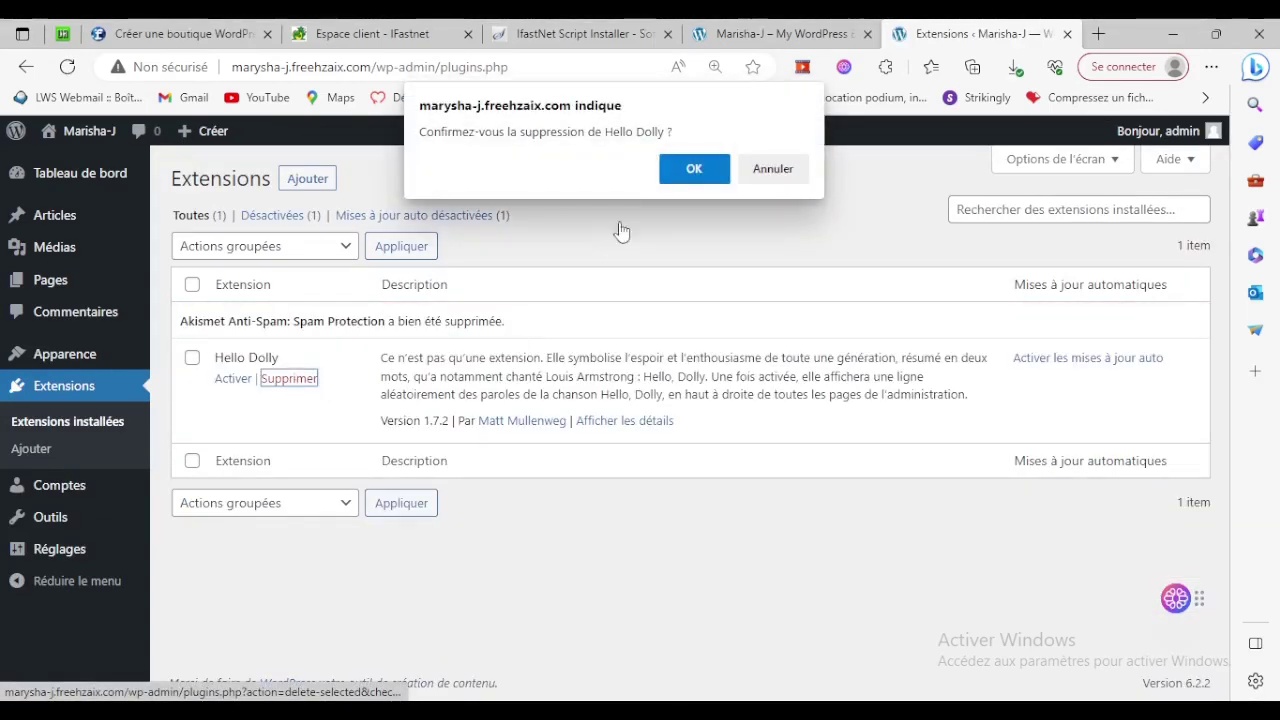
{"action": "left_click", "coordinate": [694, 168]}
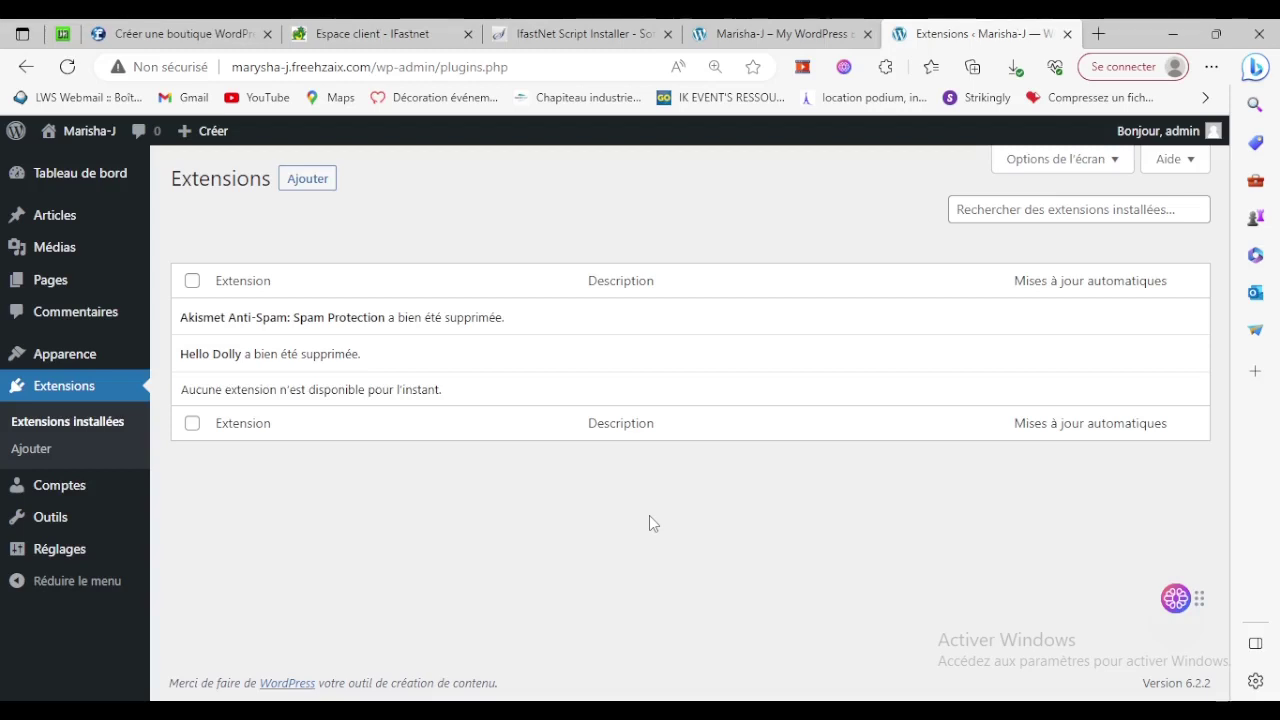
{"action": "left_click", "coordinate": [308, 179]}
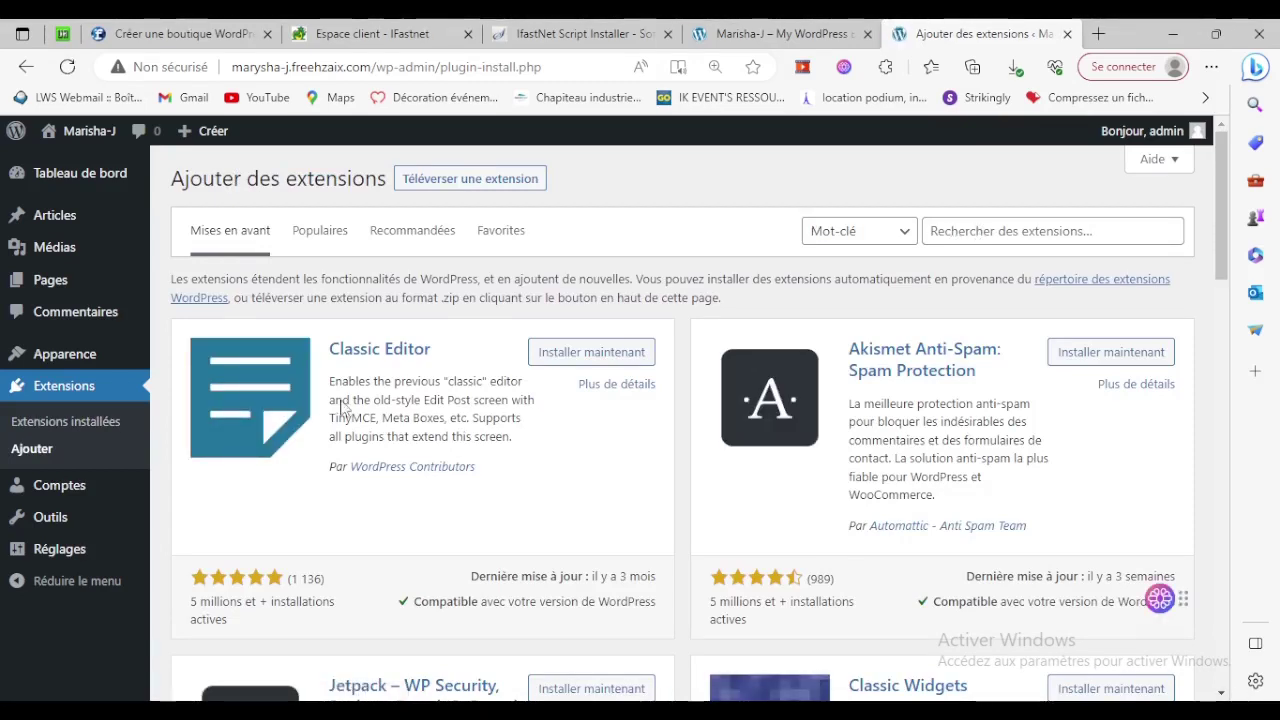
Search for 'woocommerce', then install and activate the WooCommerce plugin.
{"action": "left_click", "coordinate": [1016, 229]}
{"action": "type", "text": "w"}
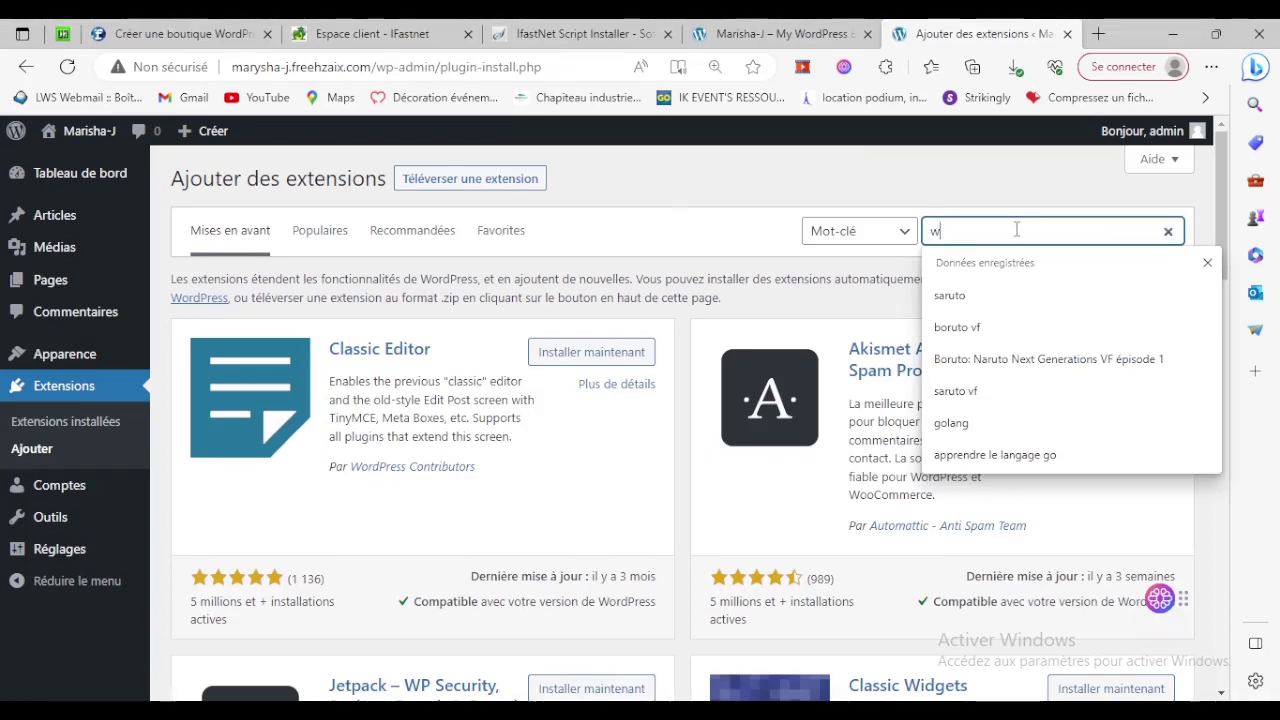
{"action": "type", "text": "oocomm"}
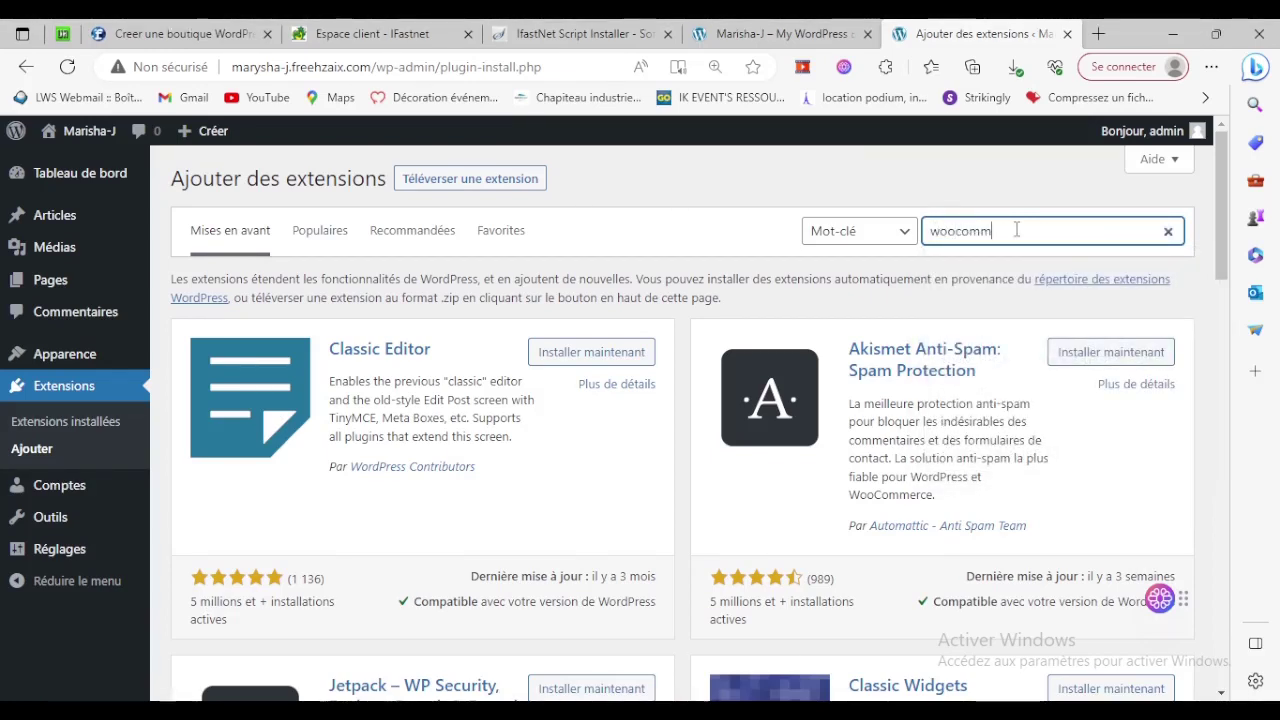
{"action": "type", "text": "erce"}
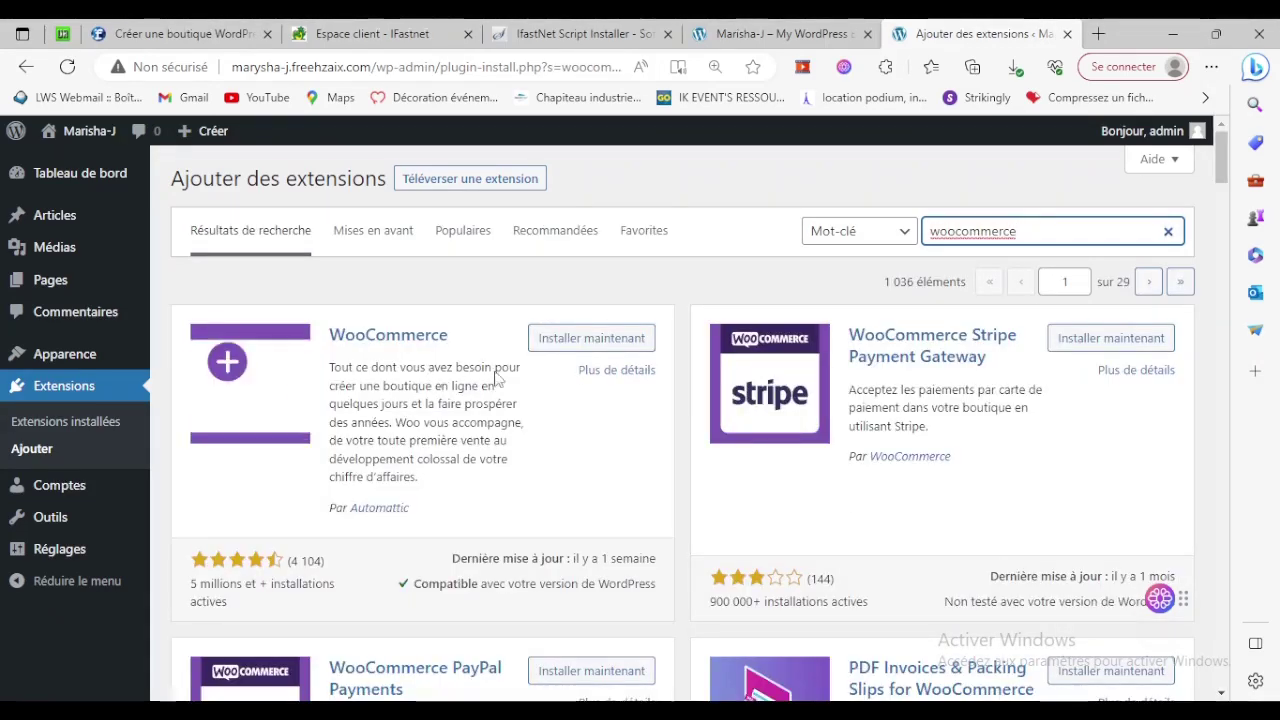
{"action": "left_click", "coordinate": [582, 340]}
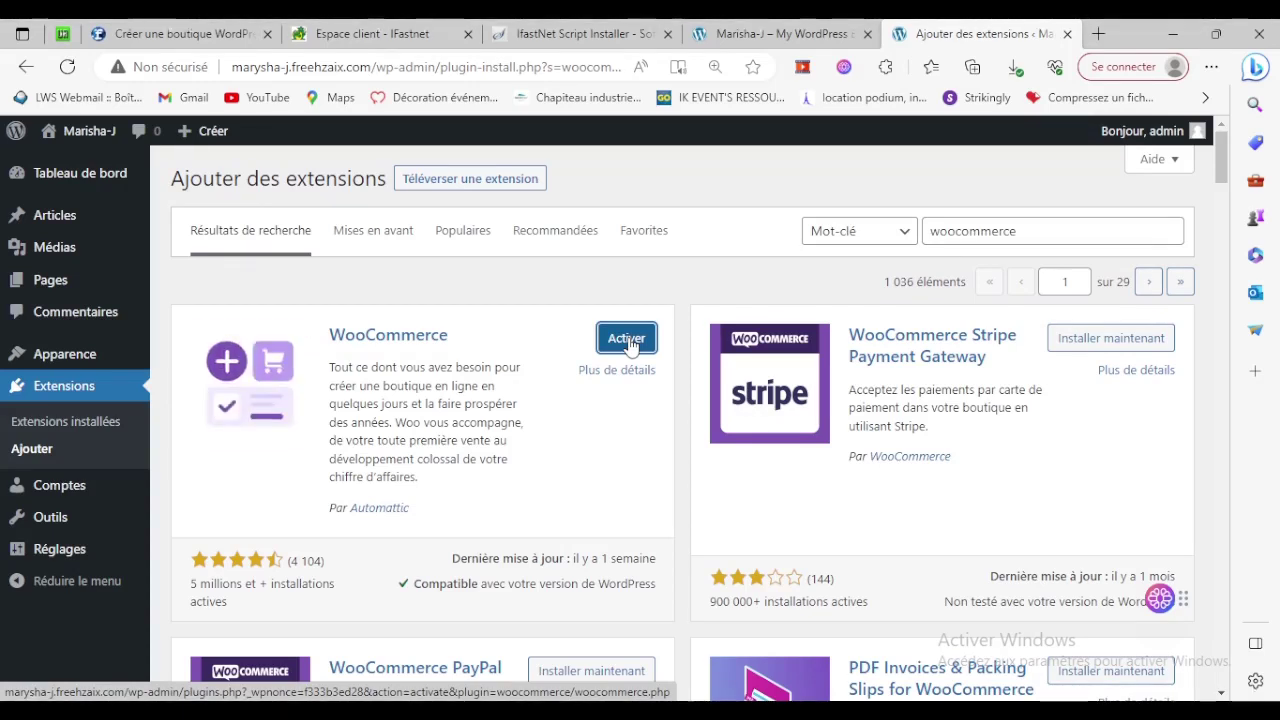
{"action": "left_click", "coordinate": [627, 341]}
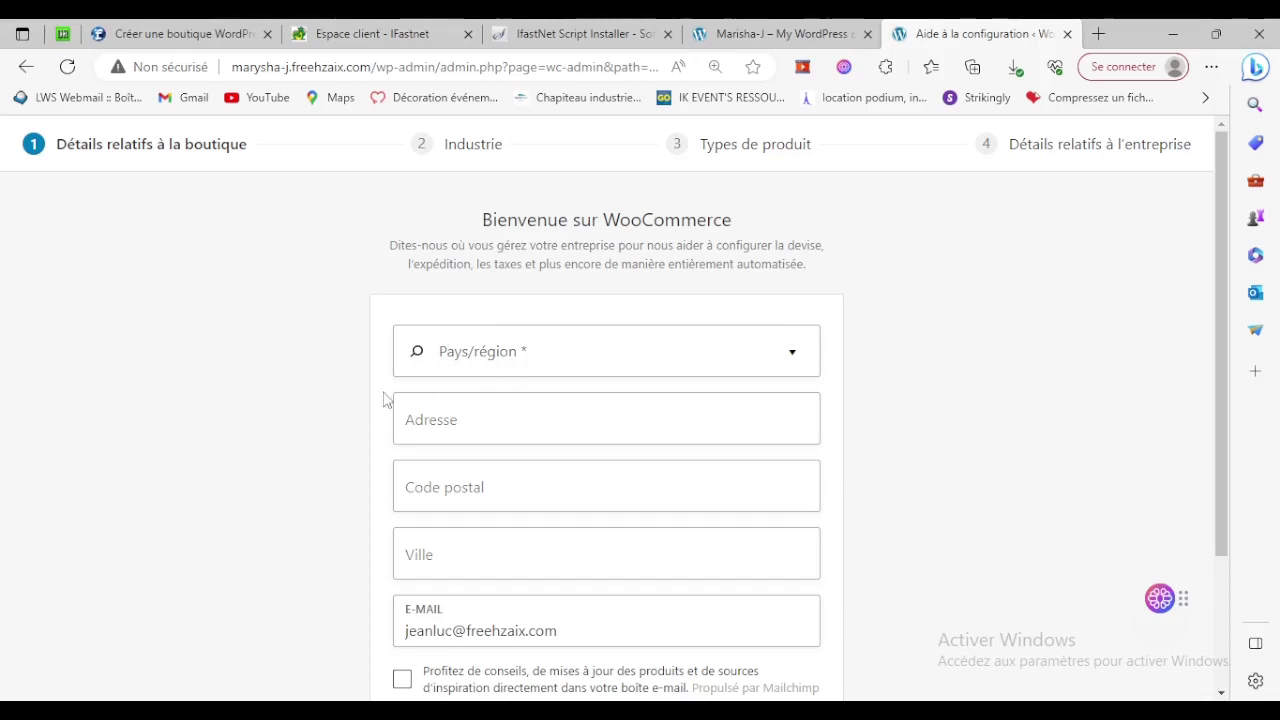
{"action": "left_click", "coordinate": [557, 363]}
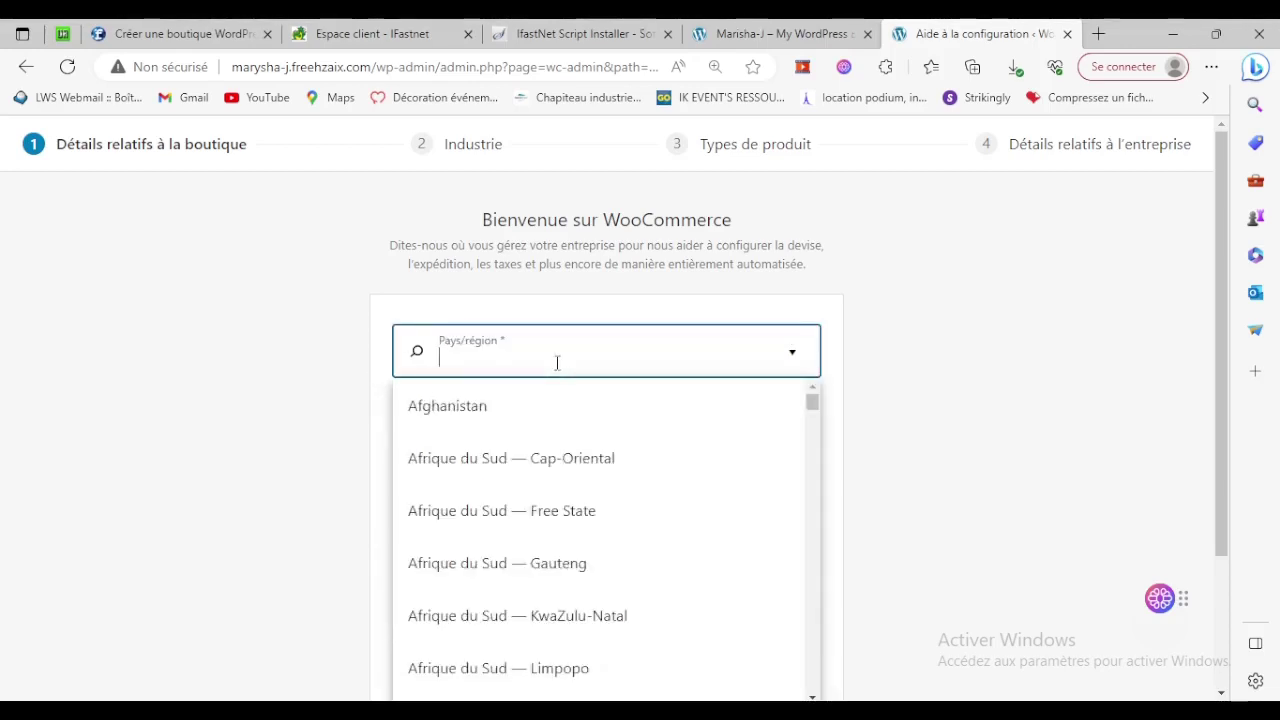
Enter store details with Côte-d'Ivoire, address and postal code, then decline usage tracking.
{"action": "type", "text": "côt"}
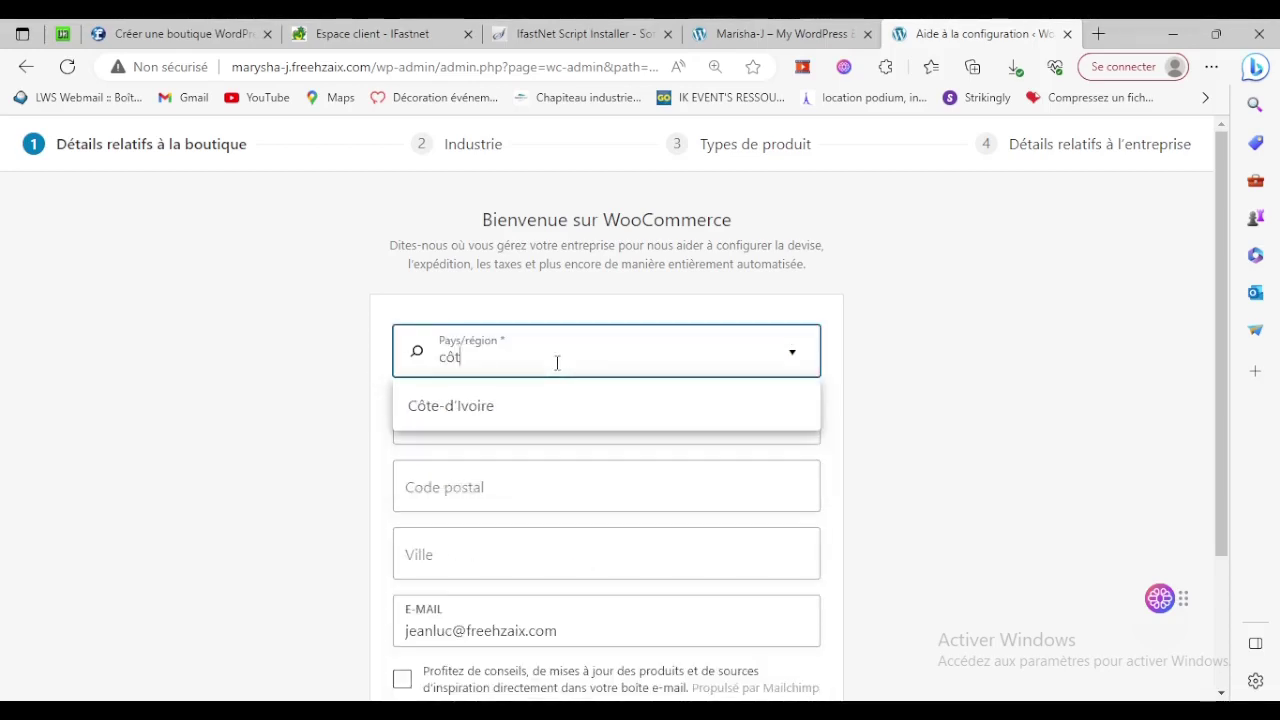
{"action": "left_click", "coordinate": [552, 417]}
{"action": "left_click", "coordinate": [552, 420]}
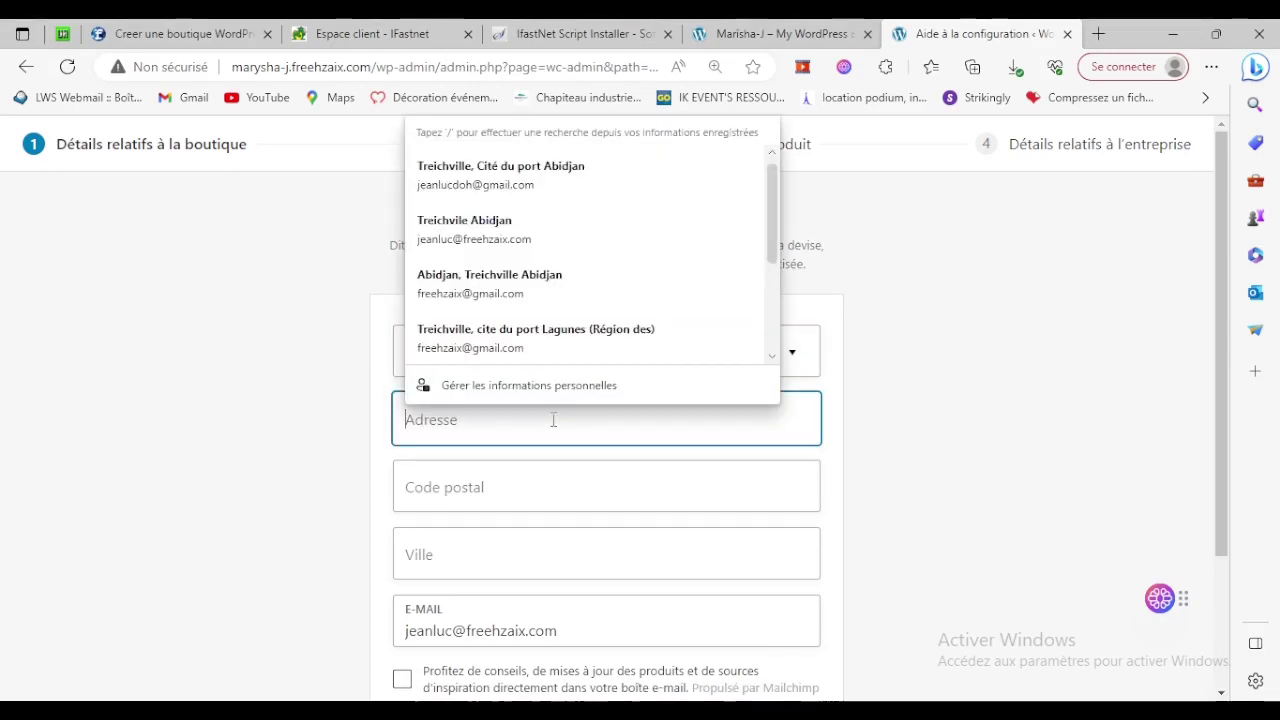
{"action": "left_click", "coordinate": [500, 172]}
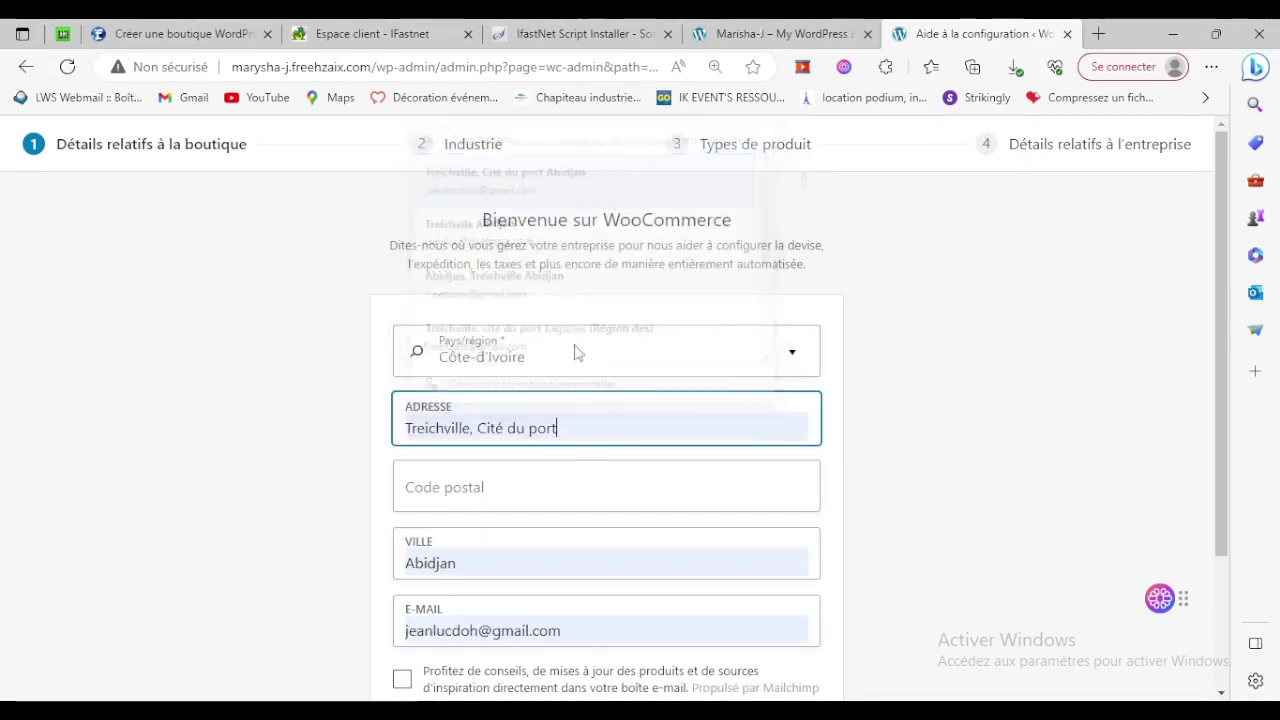
{"action": "left_click", "coordinate": [577, 488]}
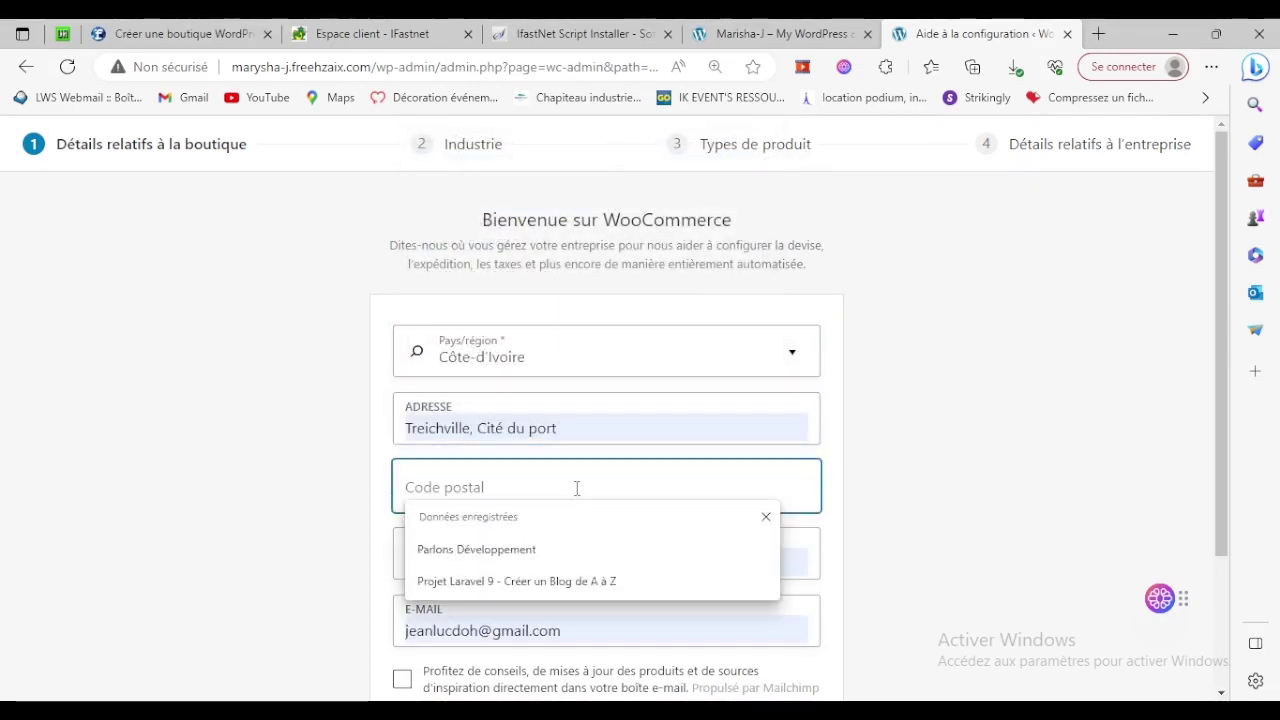
{"action": "type", "text": "00"}
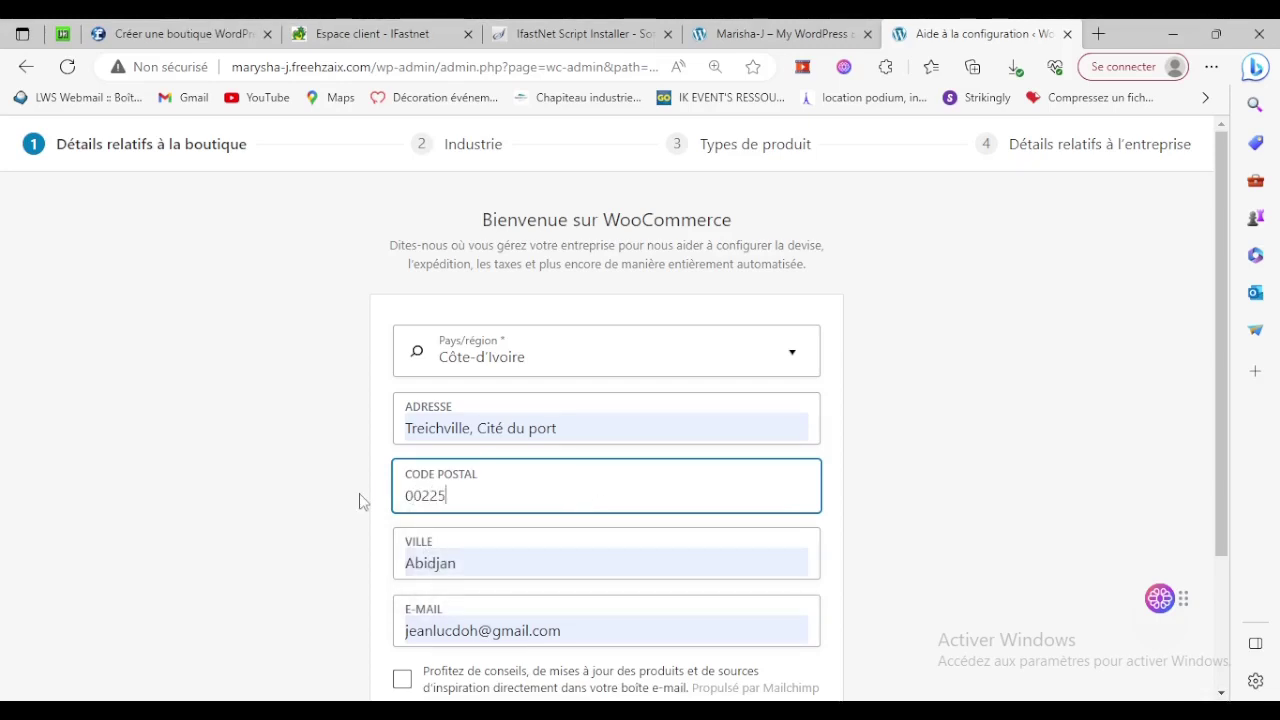
{"action": "type", "text": "225"}
{"action": "scroll", "coordinate": [362, 502], "scroll_direction": "down", "scroll_amount": 3}
{"action": "left_click", "coordinate": [594, 577]}
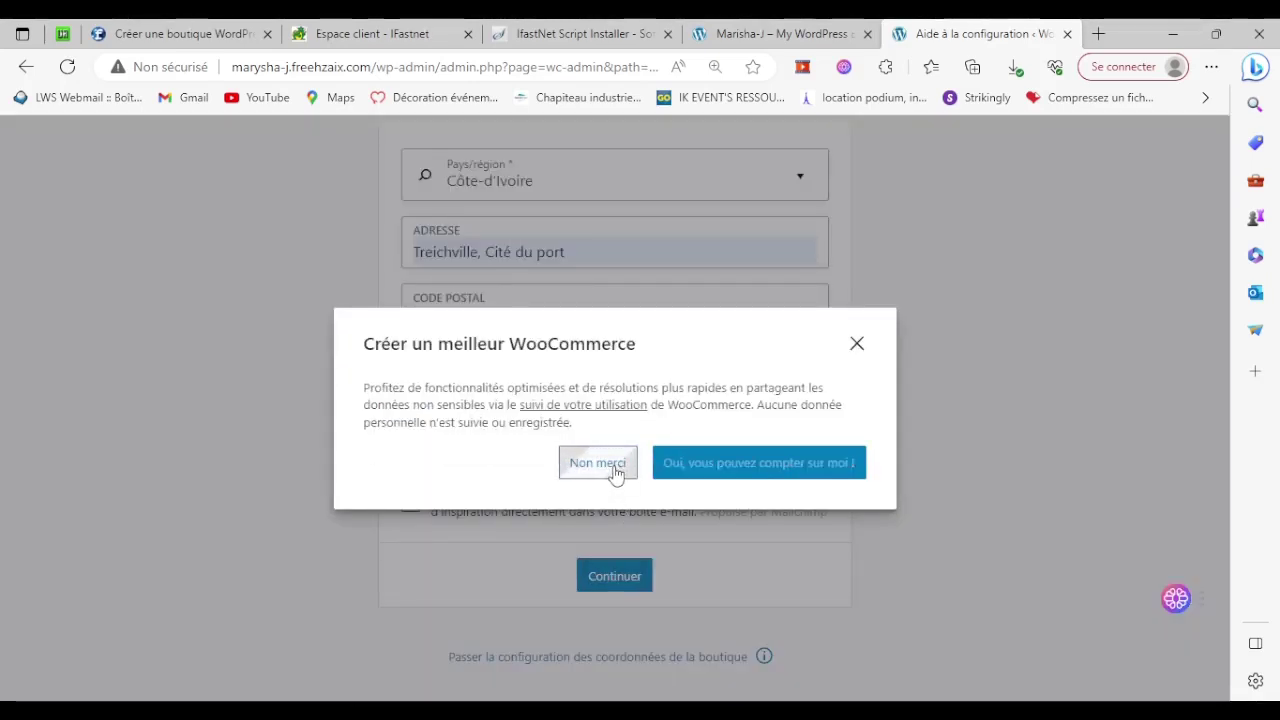
{"action": "left_click", "coordinate": [612, 468]}
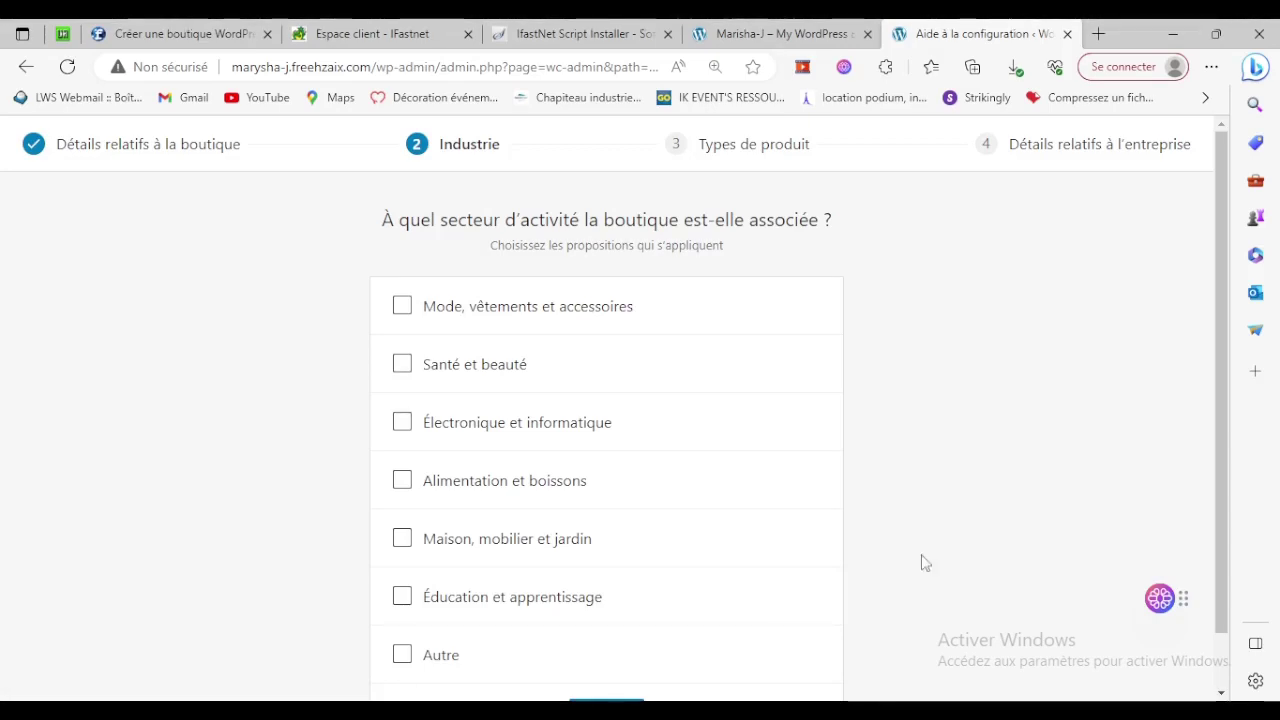
Pick six store industries, from fashion and Santé et beauté to Éducation et apprentissage.
{"action": "left_click", "coordinate": [447, 312]}
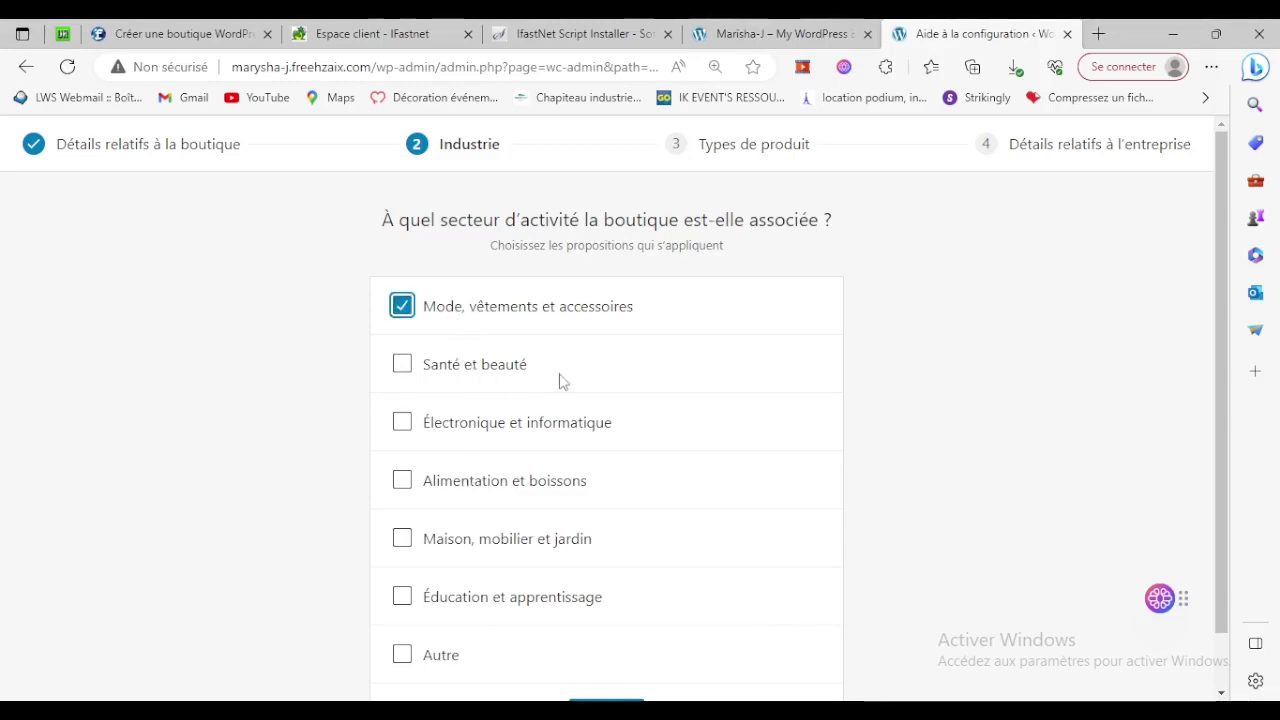
{"action": "left_click", "coordinate": [456, 366]}
{"action": "left_click", "coordinate": [475, 426]}
{"action": "left_click", "coordinate": [466, 482]}
{"action": "left_click", "coordinate": [458, 540]}
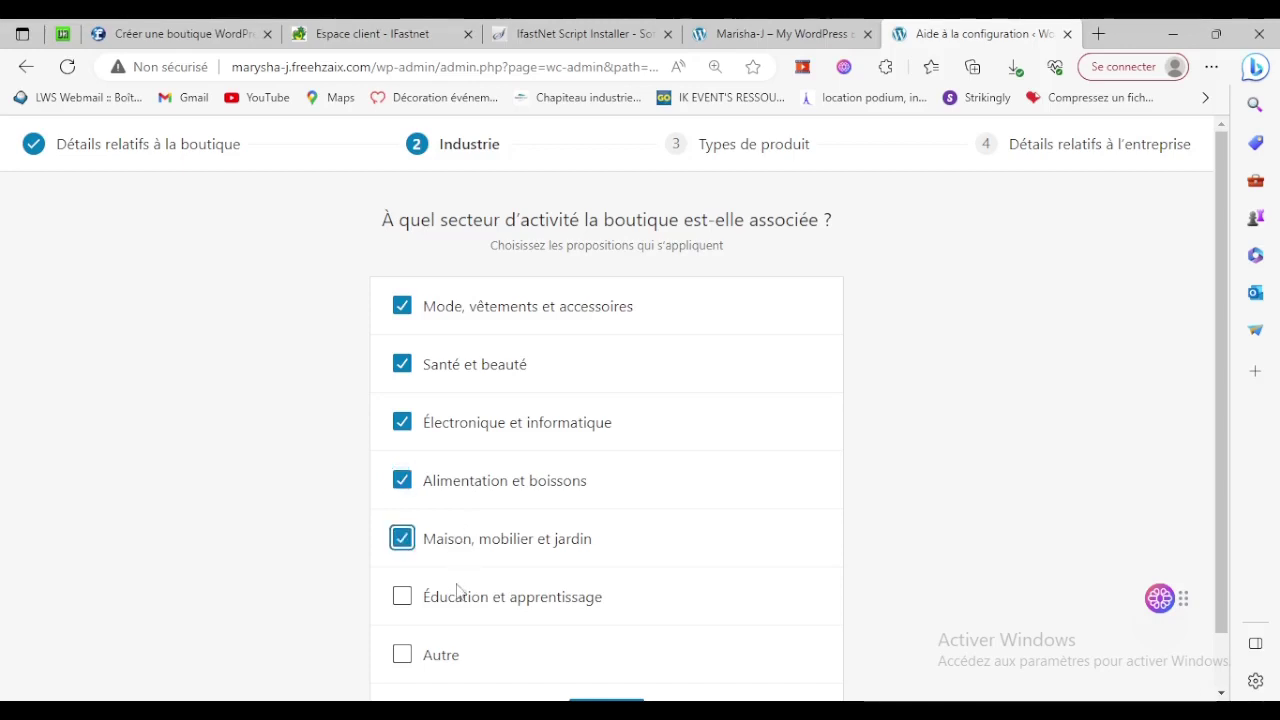
{"action": "left_click", "coordinate": [458, 596]}
{"action": "scroll", "coordinate": [463, 606], "scroll_direction": "down", "scroll_amount": 1}
{"action": "left_click", "coordinate": [629, 655]}
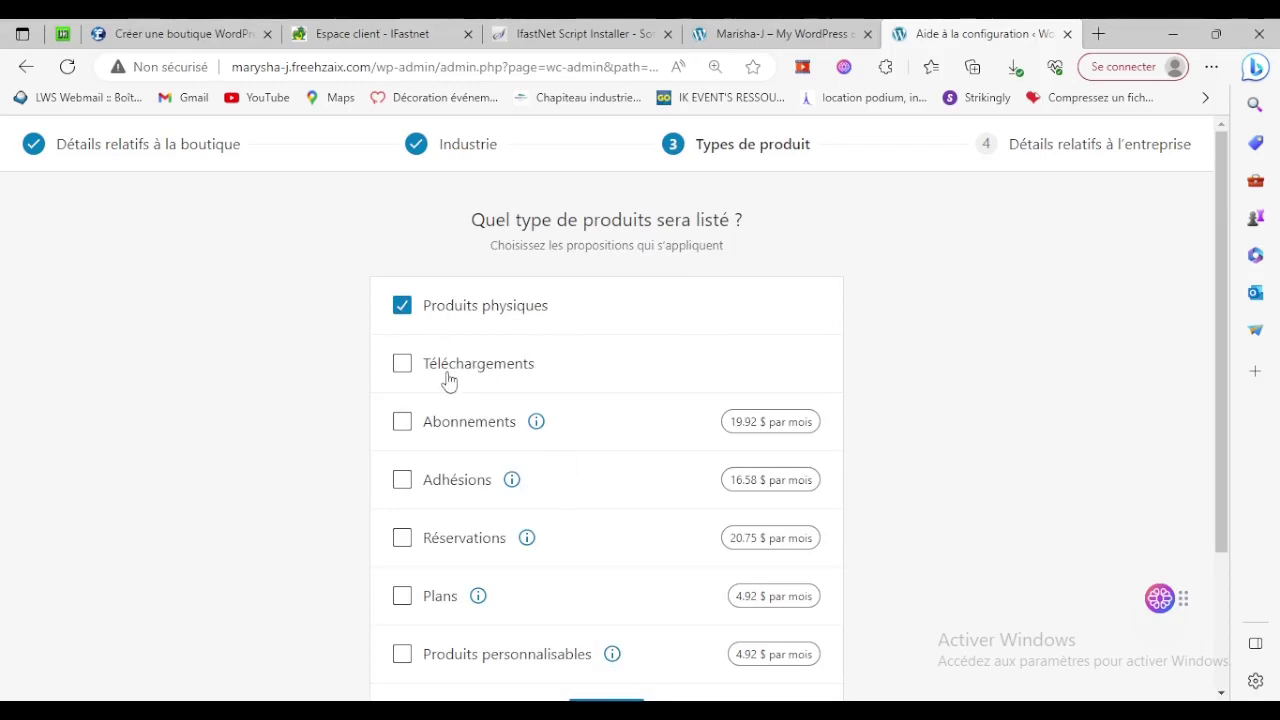
Add downloadable products, answer no products yet and not selling elsewhere, and decline Business features.
{"action": "left_click", "coordinate": [487, 366]}
{"action": "scroll", "coordinate": [489, 363], "scroll_direction": "down", "scroll_amount": 2}
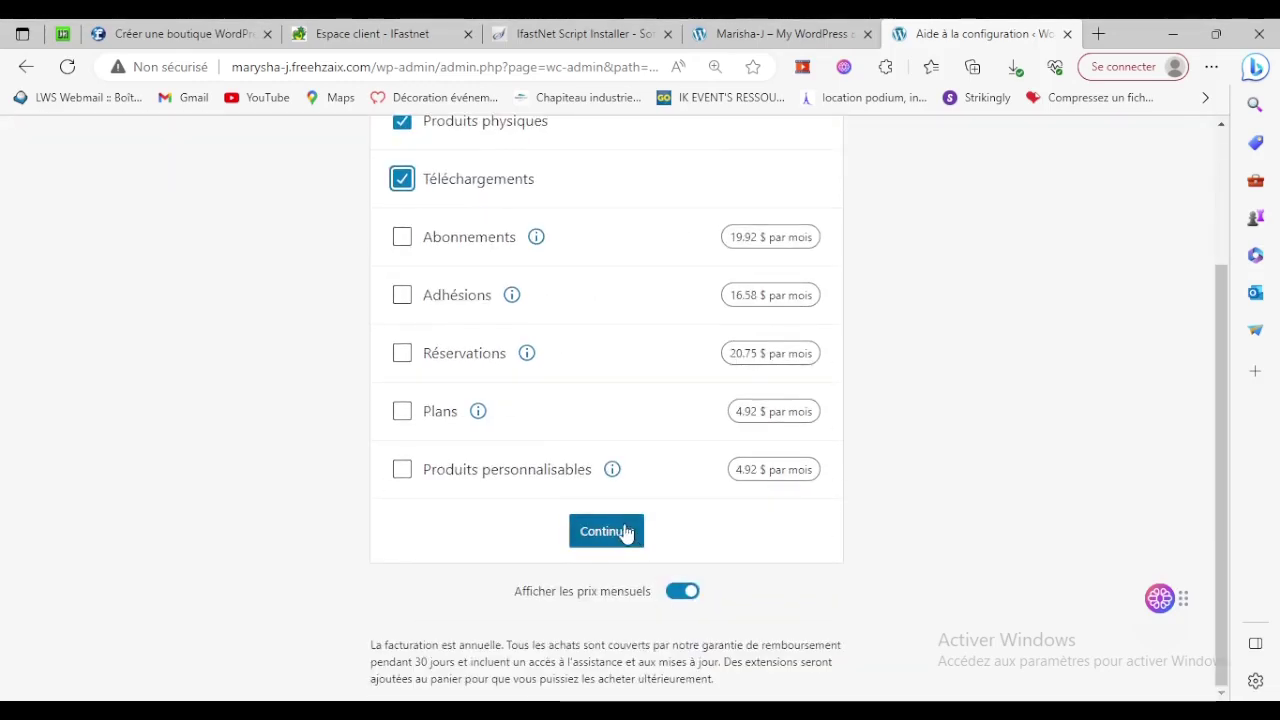
{"action": "left_click", "coordinate": [622, 531]}
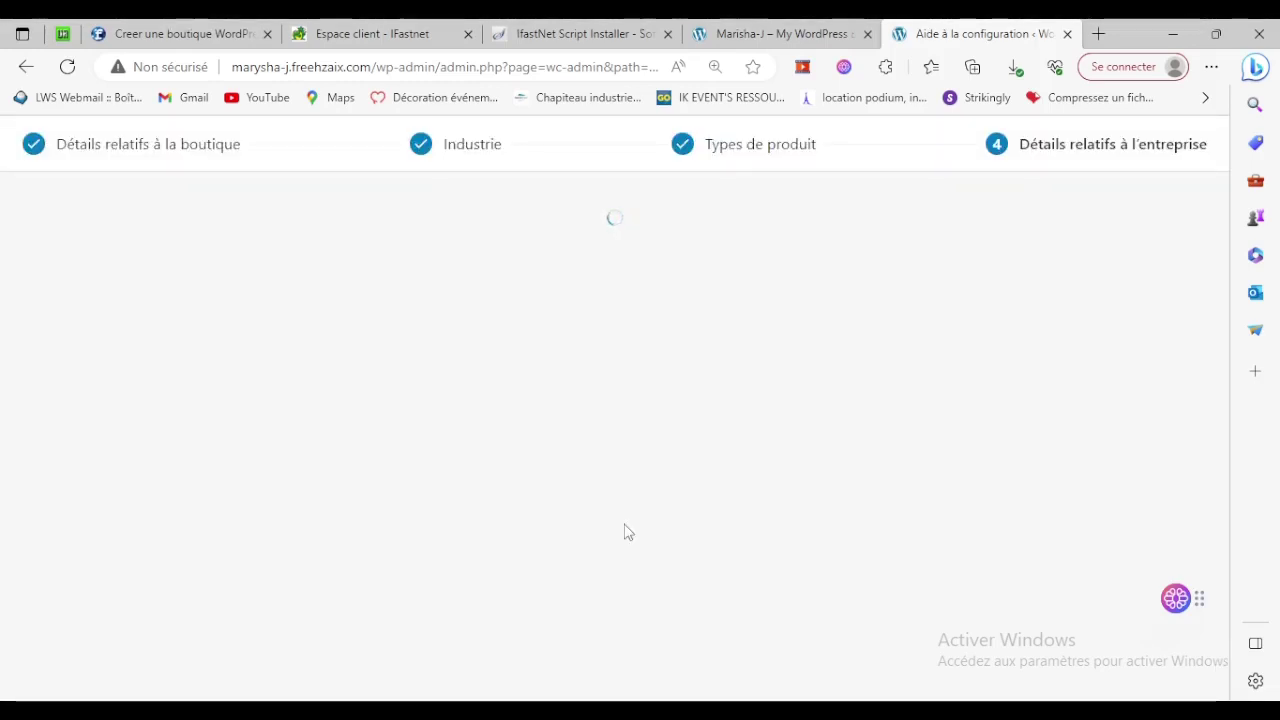
{"action": "left_click", "coordinate": [630, 432]}
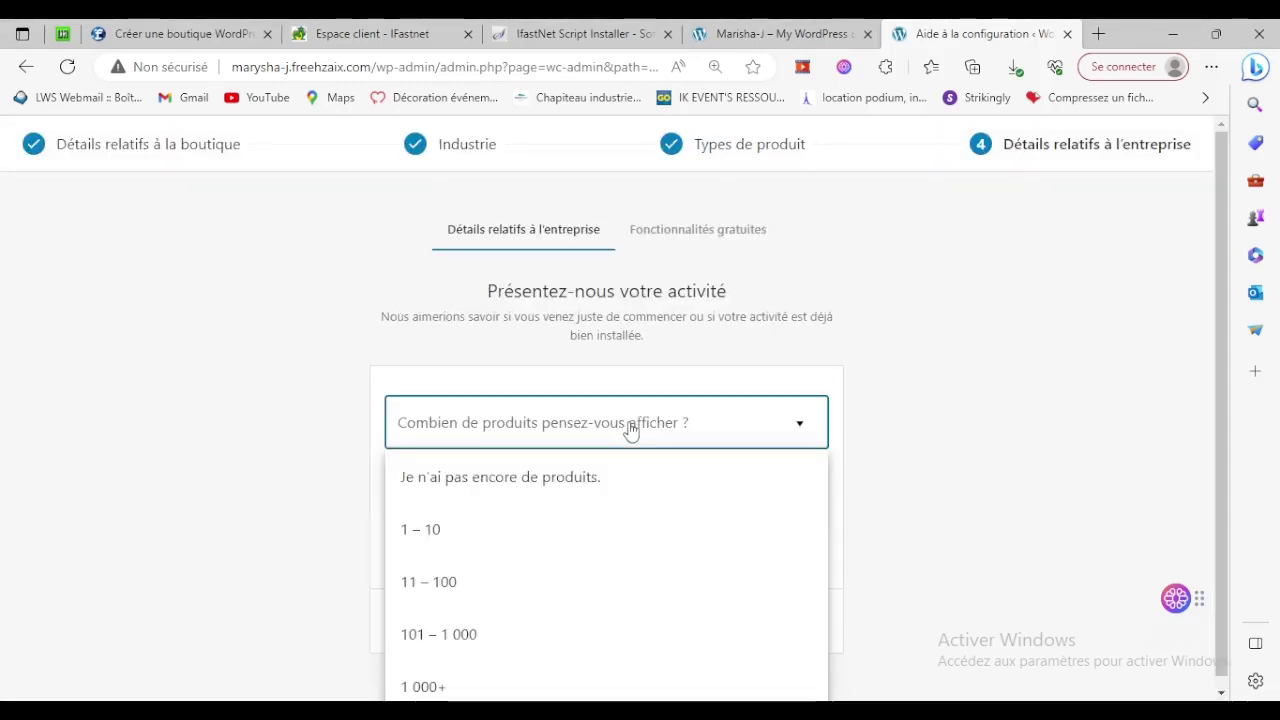
{"action": "left_click", "coordinate": [449, 488]}
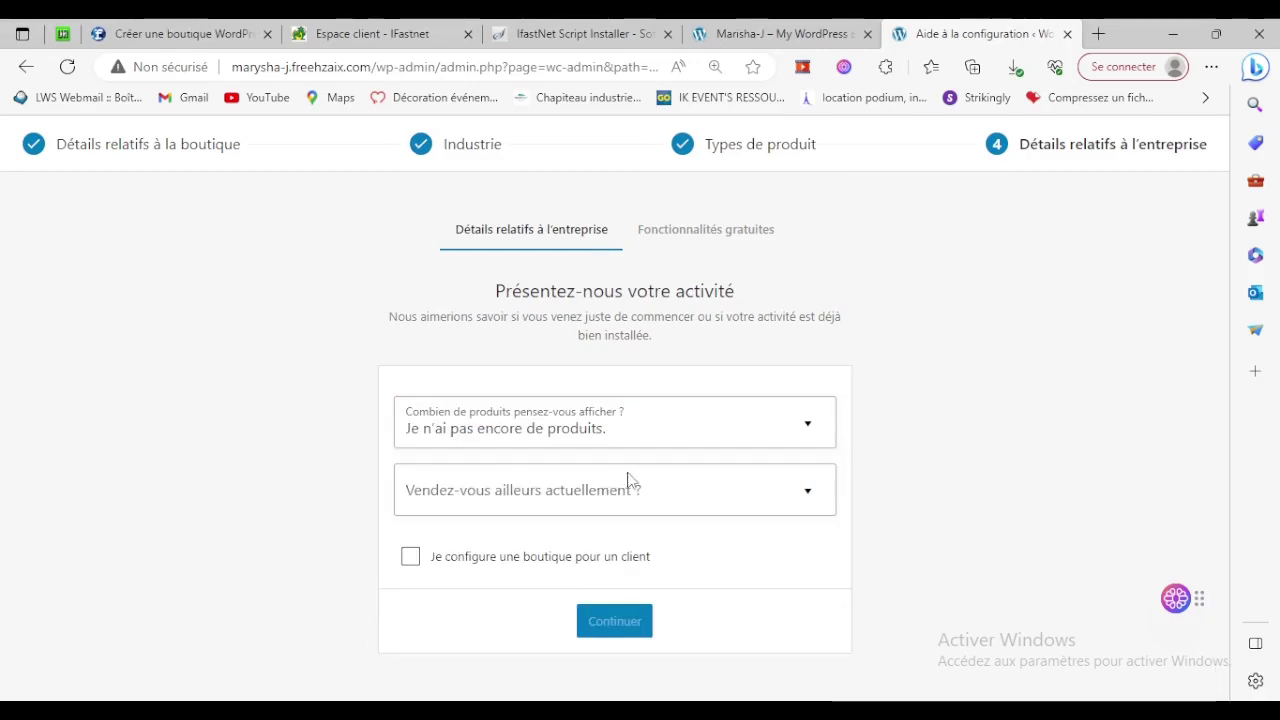
{"action": "left_click", "coordinate": [645, 490]}
{"action": "left_click", "coordinate": [490, 541]}
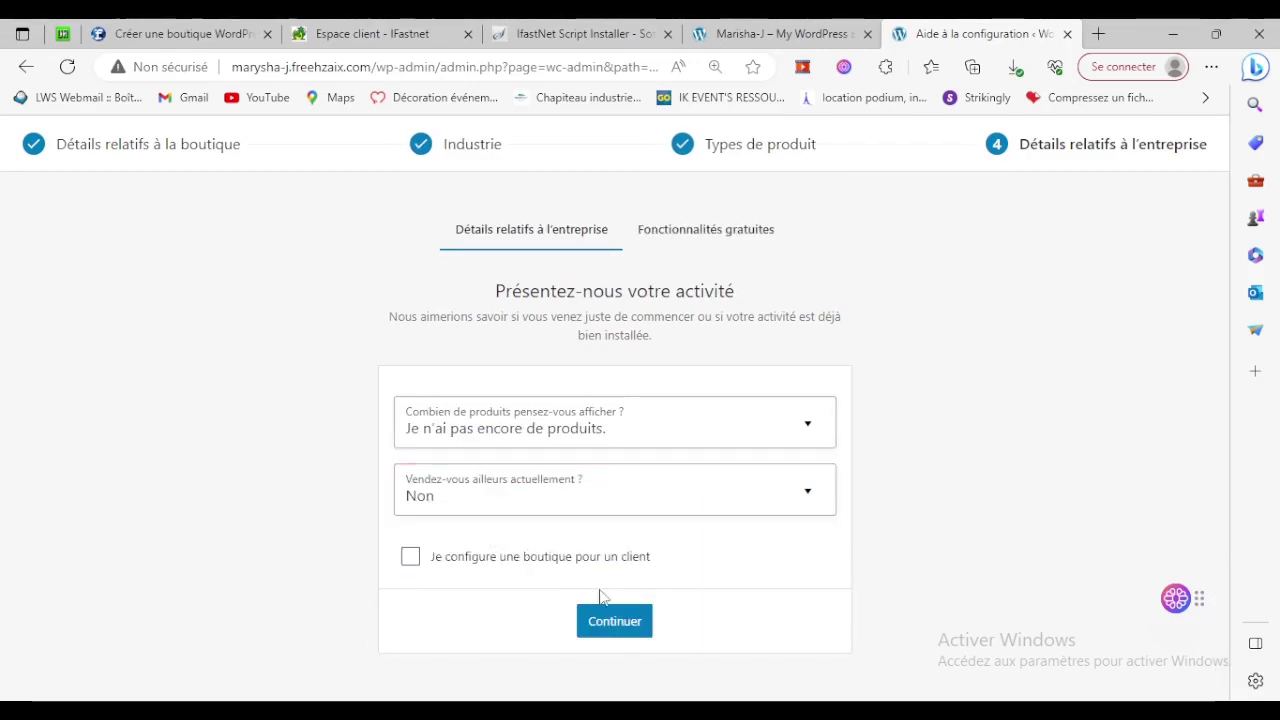
{"action": "left_click", "coordinate": [613, 619]}
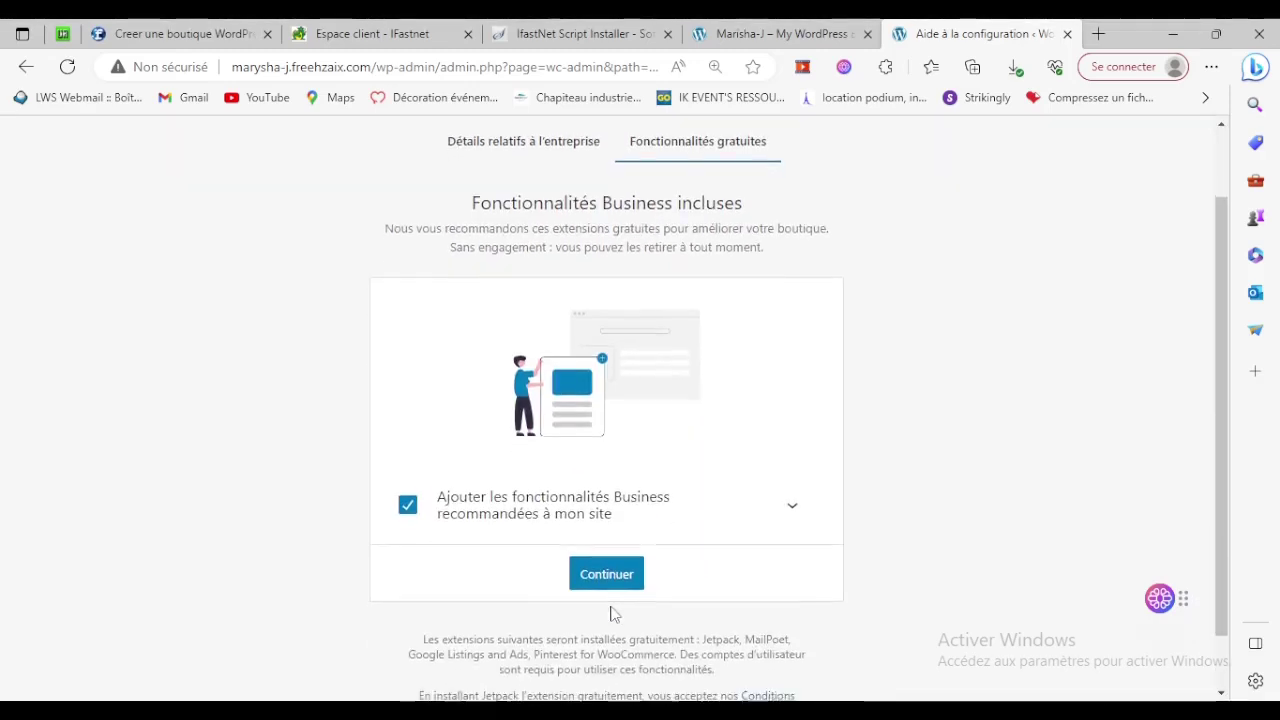
{"action": "left_click", "coordinate": [407, 505]}
{"action": "left_click", "coordinate": [604, 655]}
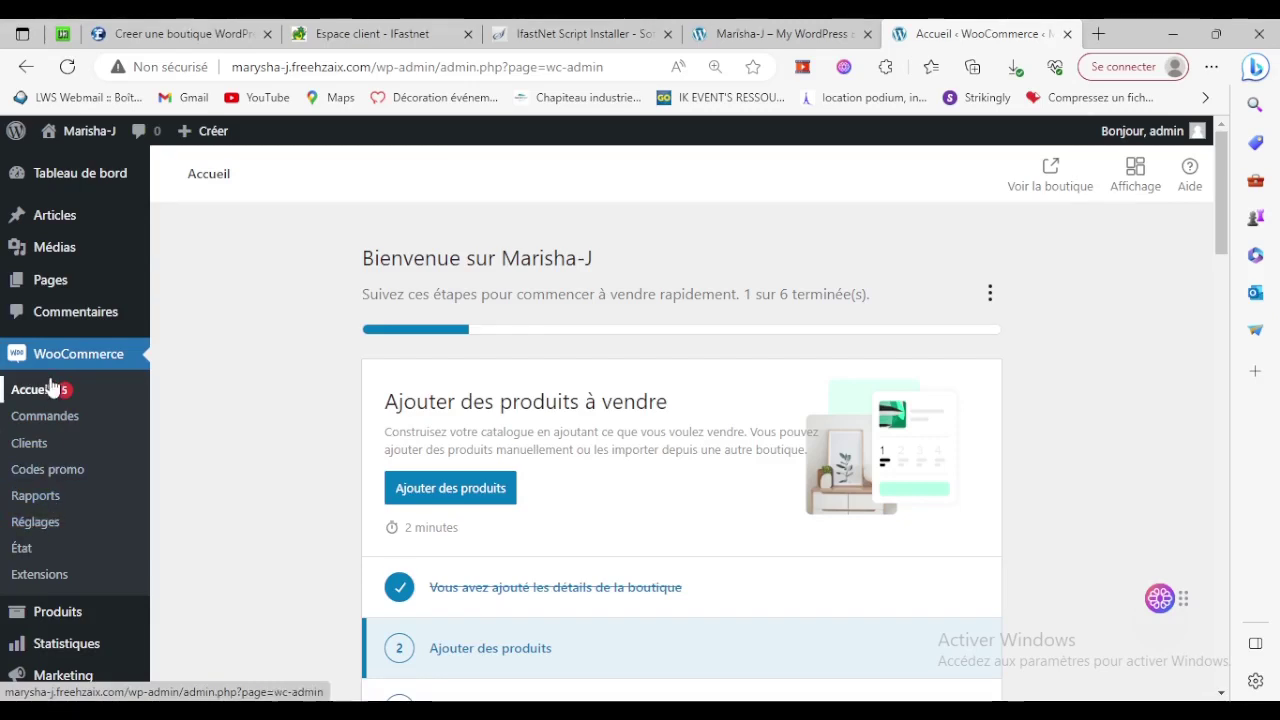
Review WooCommerce's General settings for the Abidjan store address and West African CFA franc currency.
{"action": "left_click", "coordinate": [50, 524]}
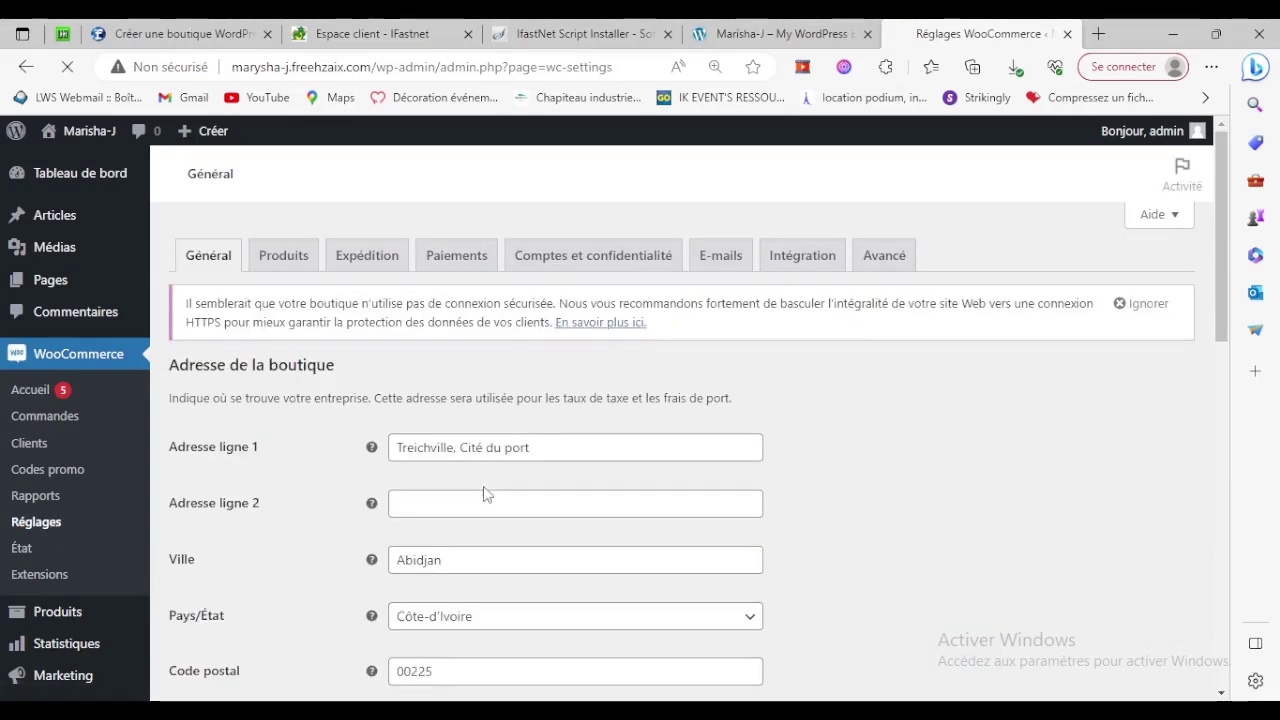
{"action": "scroll", "coordinate": [490, 491], "scroll_direction": "down", "scroll_amount": 4}
{"action": "scroll", "coordinate": [497, 493], "scroll_direction": "down", "scroll_amount": 5}
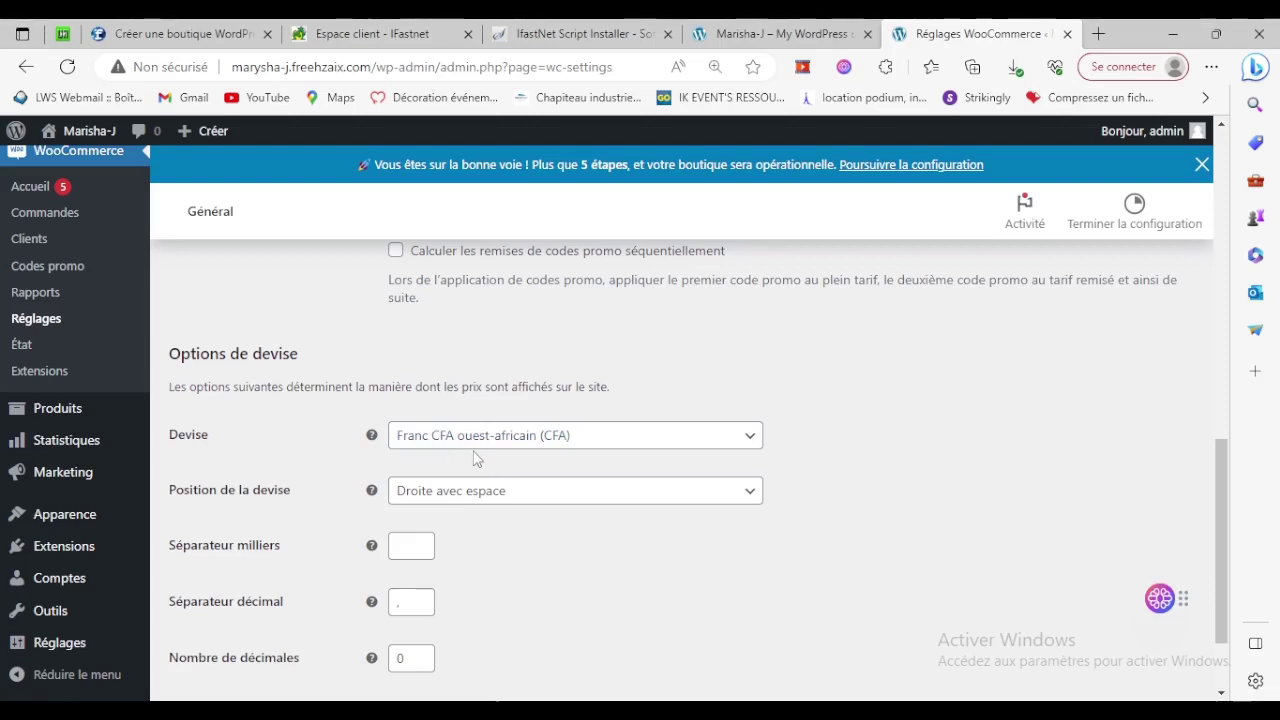
{"action": "scroll", "coordinate": [750, 465], "scroll_direction": "down", "scroll_amount": 2}
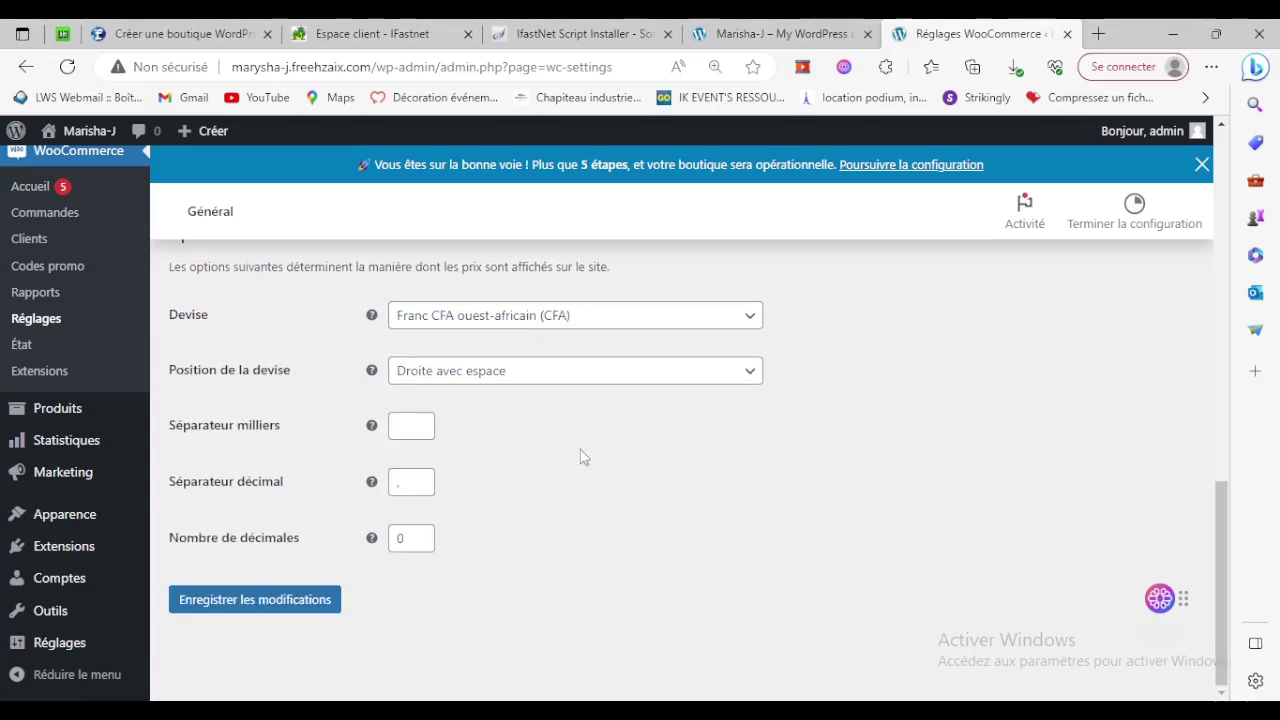
{"action": "mouse_move", "coordinate": [134, 429]}
{"action": "scroll", "coordinate": [137, 474], "scroll_direction": "up", "scroll_amount": 2}
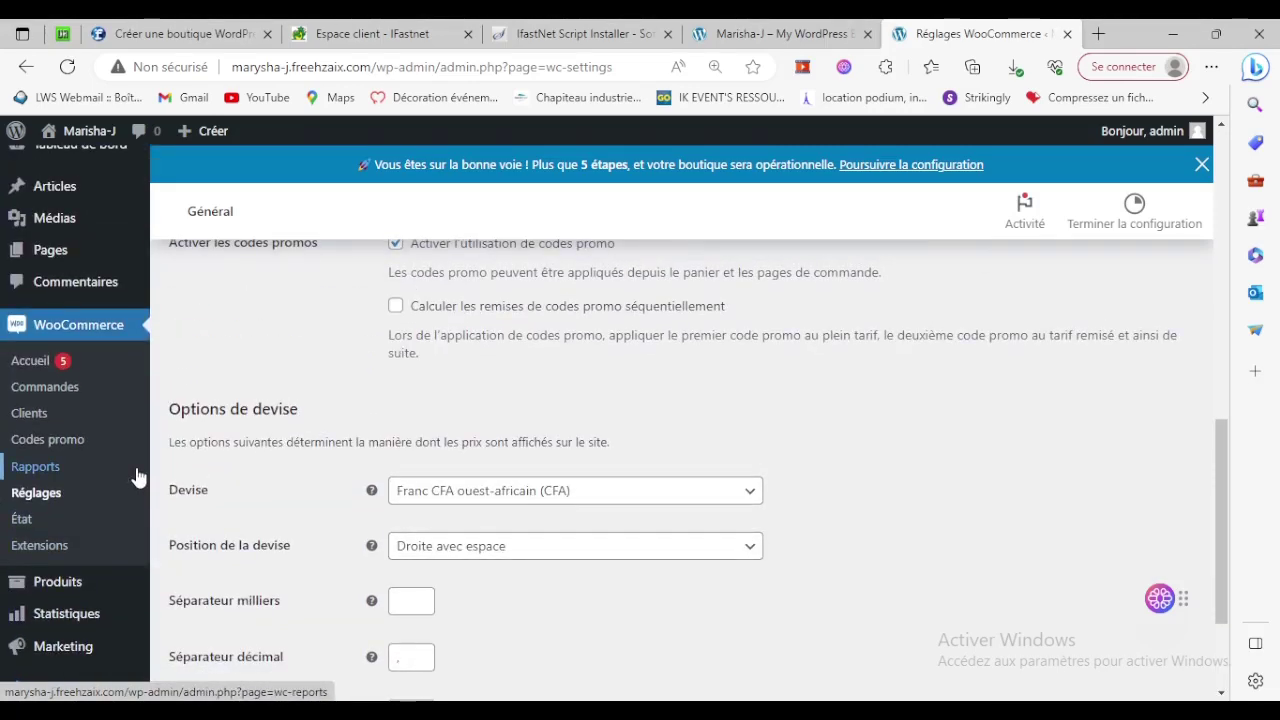
{"action": "scroll", "coordinate": [88, 557], "scroll_direction": "up", "scroll_amount": 1}
{"action": "scroll", "coordinate": [88, 557], "scroll_direction": "up", "scroll_amount": 3}
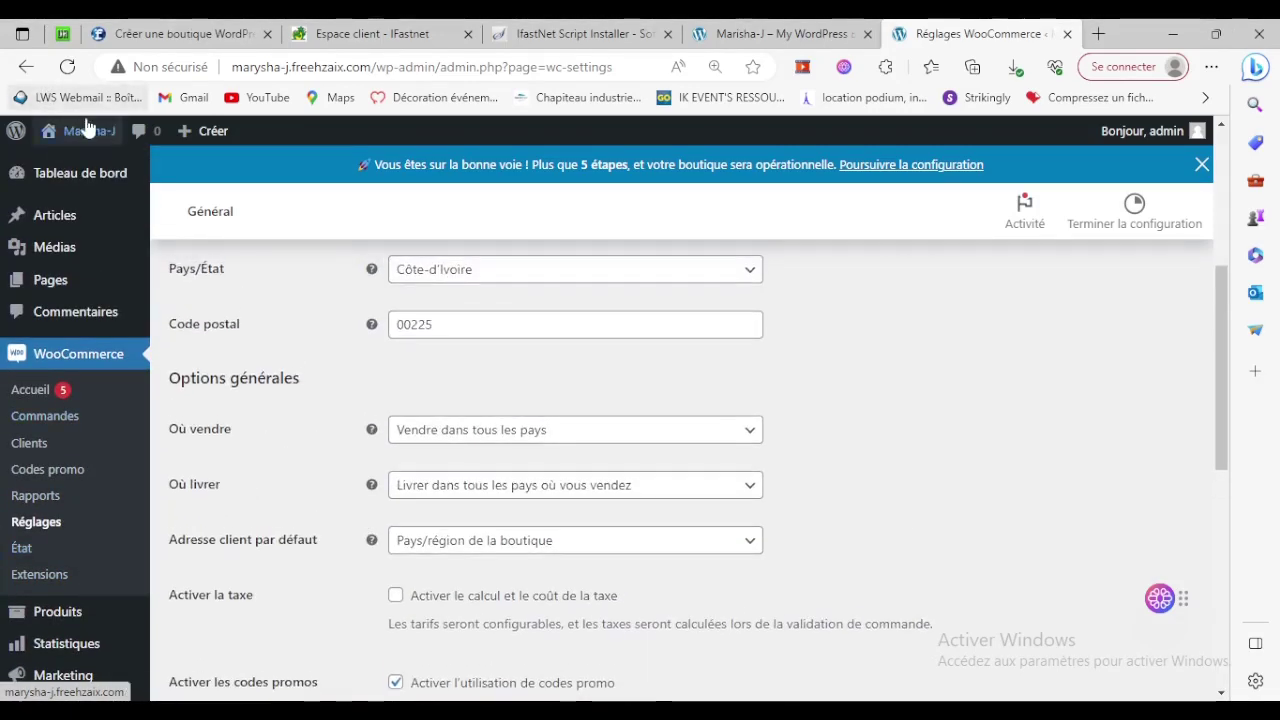
{"action": "left_click", "coordinate": [778, 30]}
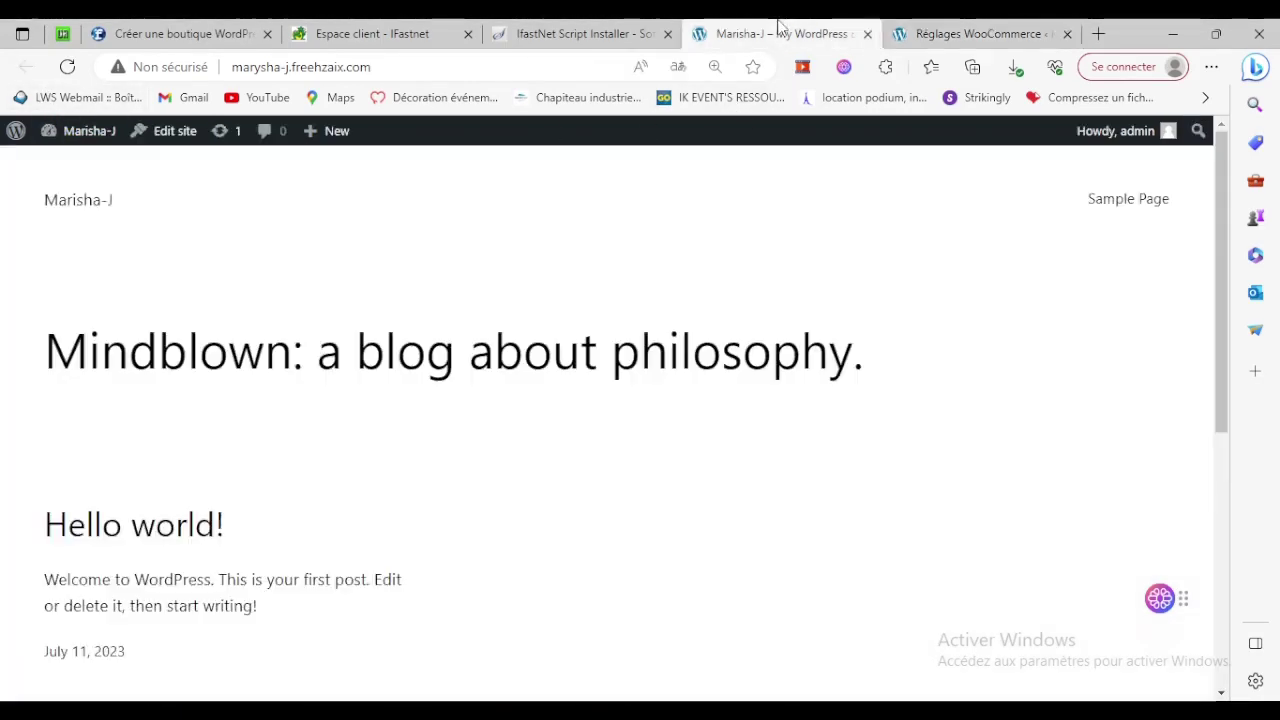
Reload the live site and browse its new Boutique, Mon compte and Commandes pages.
{"action": "left_click", "coordinate": [67, 66]}
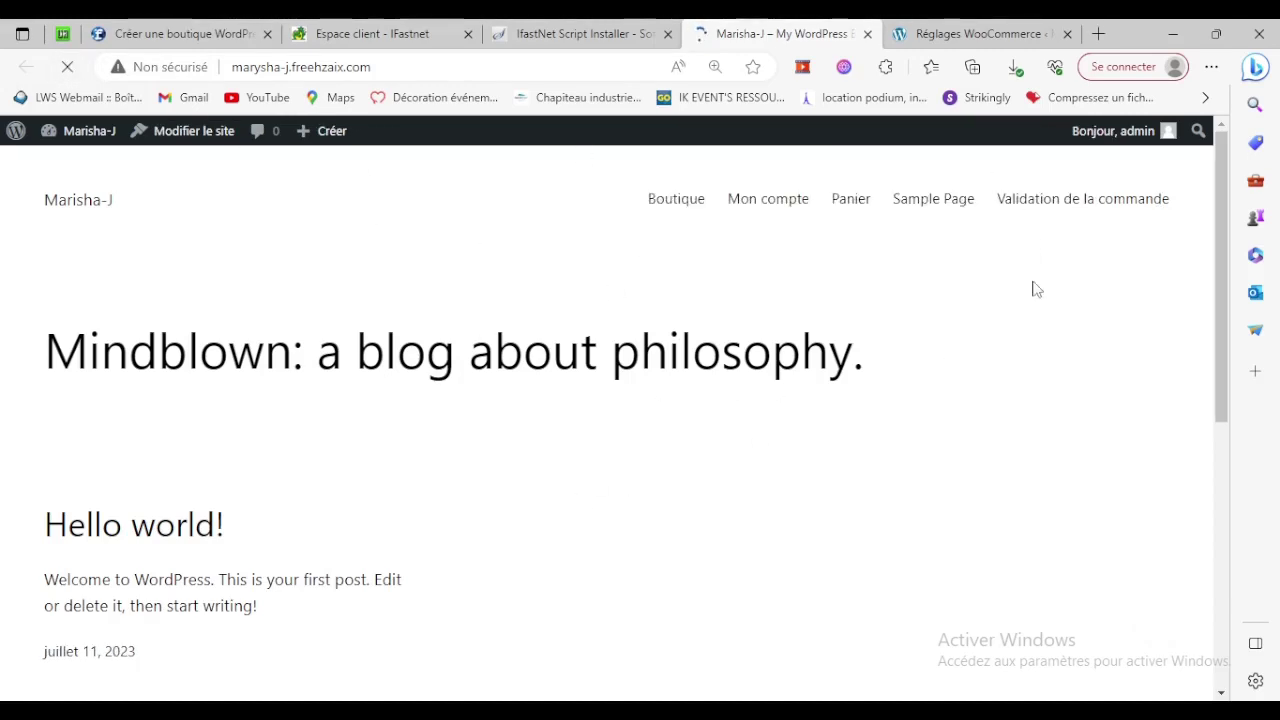
{"action": "left_click", "coordinate": [962, 453]}
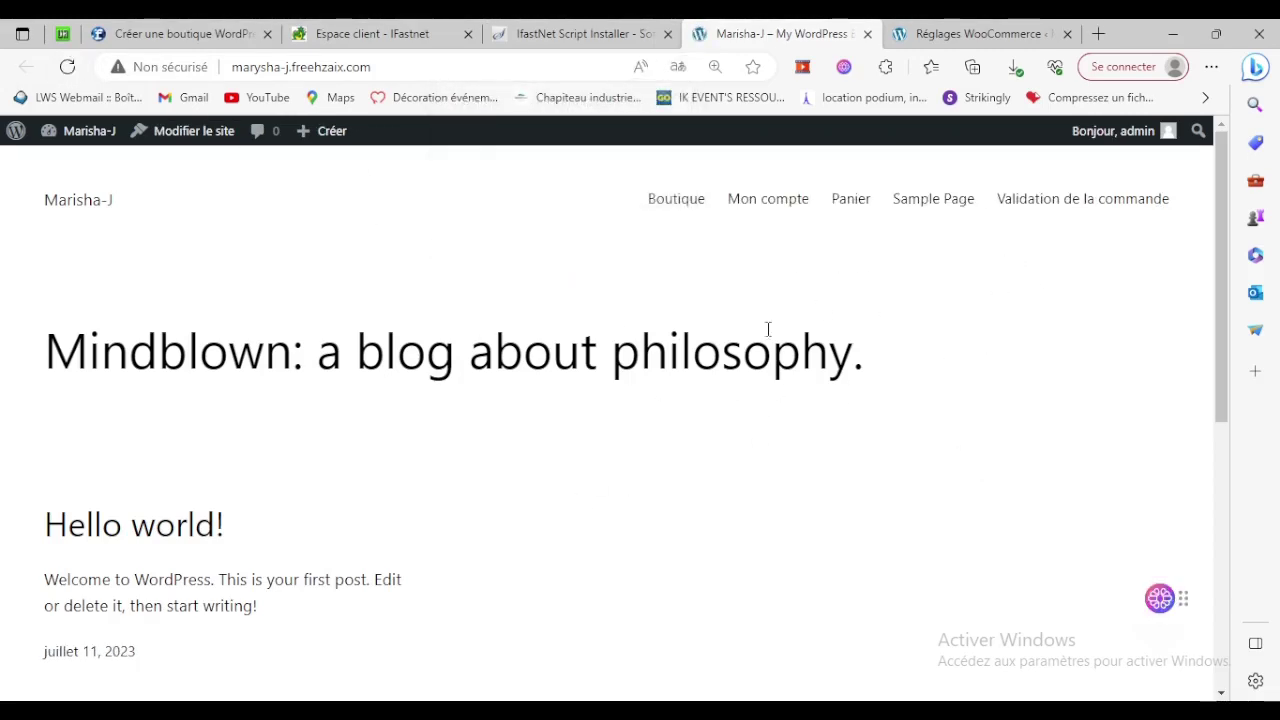
{"action": "left_click", "coordinate": [669, 207]}
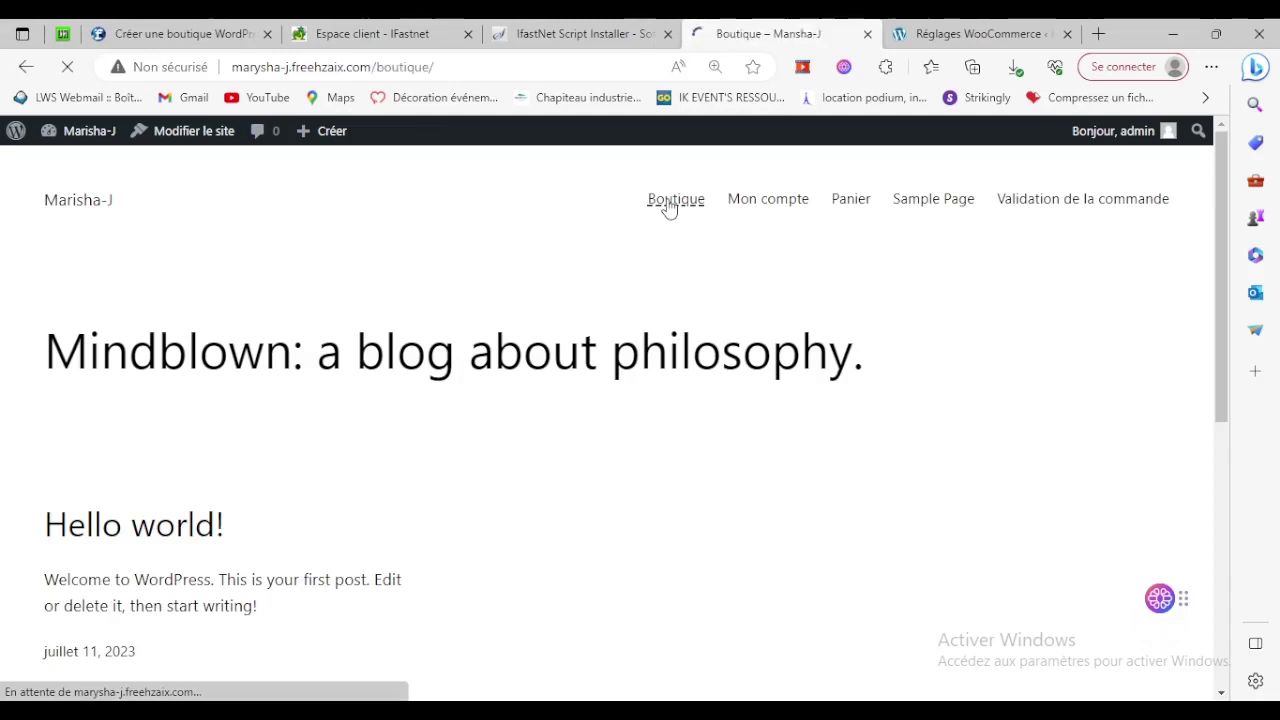
{"action": "left_click", "coordinate": [776, 203]}
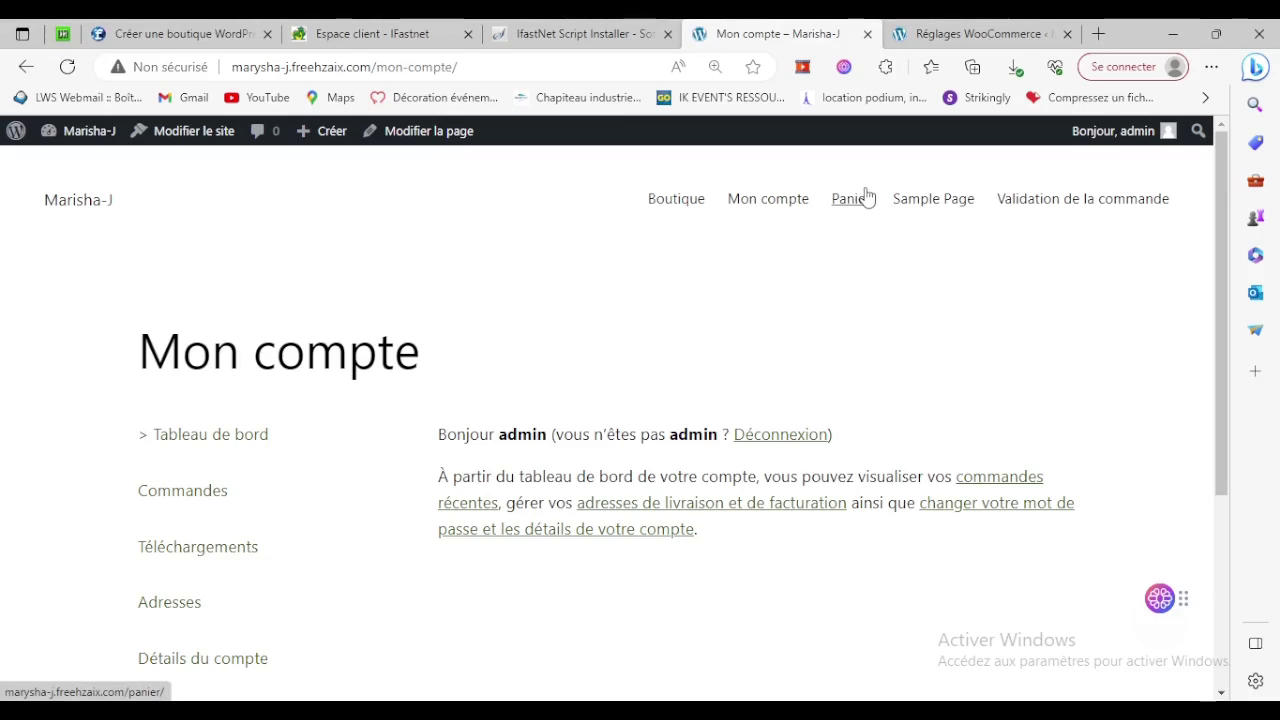
{"action": "scroll", "coordinate": [863, 283], "scroll_direction": "down", "scroll_amount": 3}
{"action": "scroll", "coordinate": [250, 372], "scroll_direction": "up", "scroll_amount": 2}
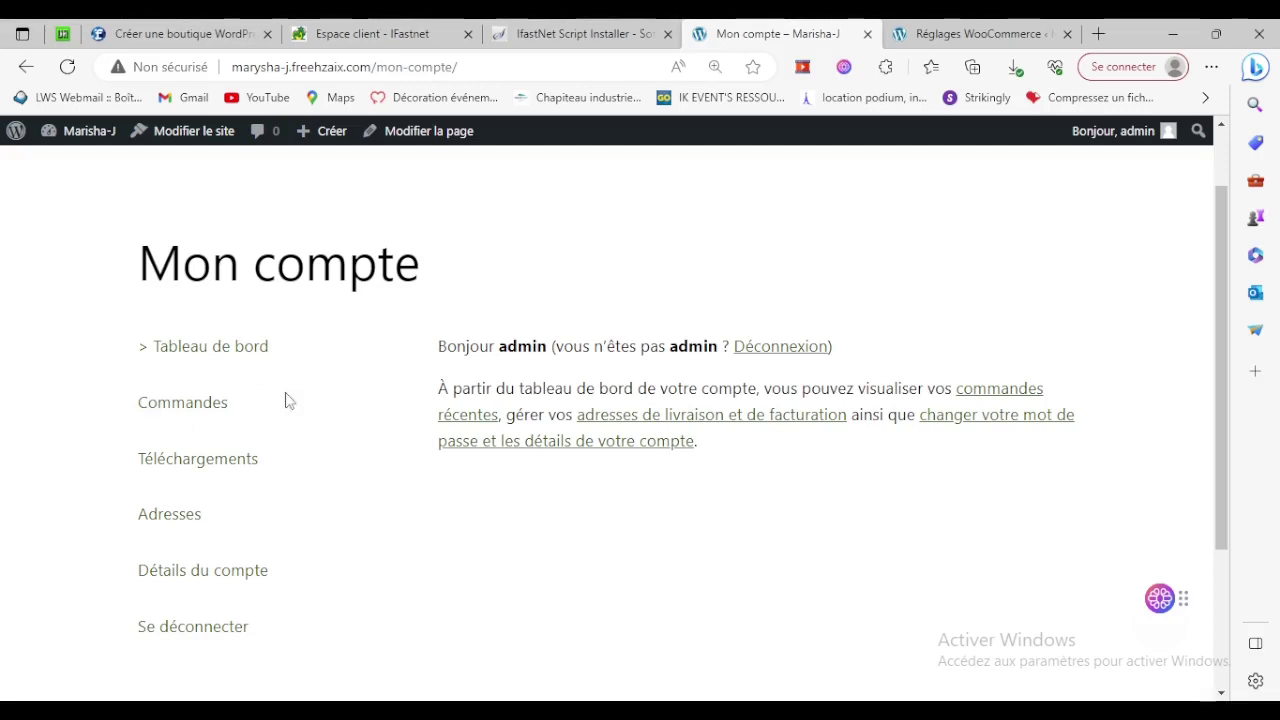
{"action": "left_click", "coordinate": [216, 405]}
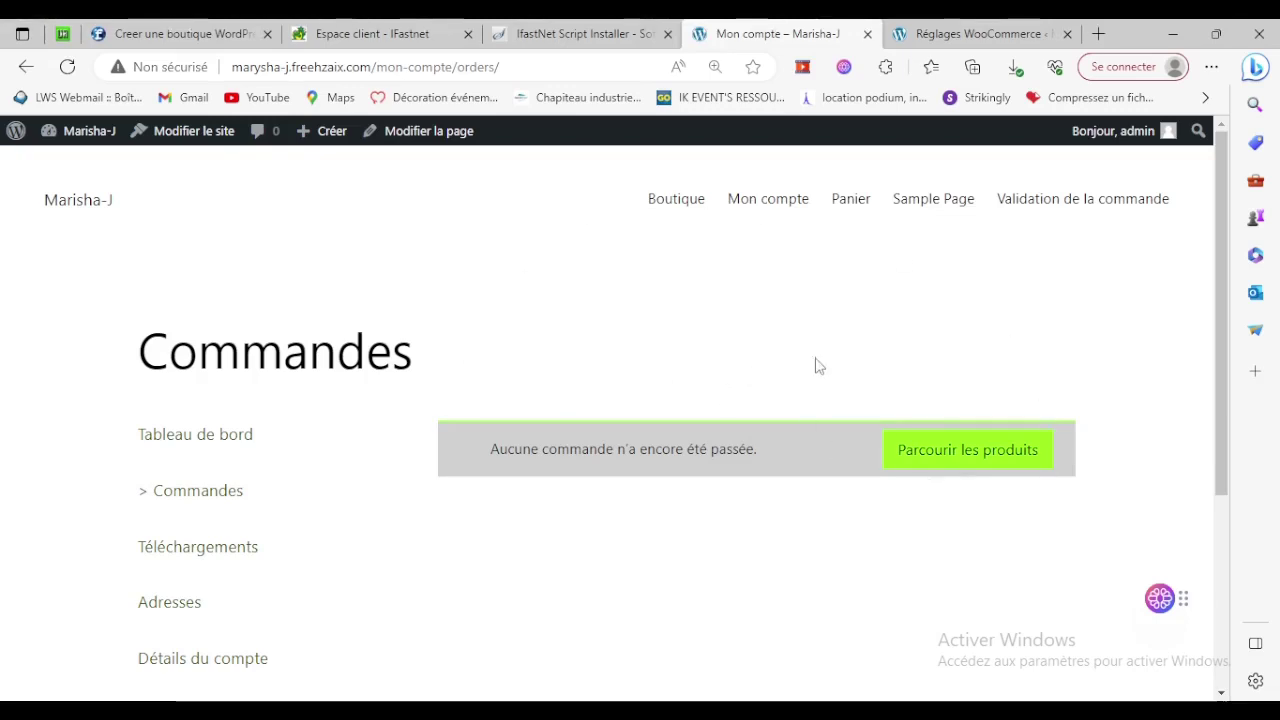
View the empty Panier cart page, then return to the WooCommerce settings tab.
{"action": "left_click", "coordinate": [850, 198]}
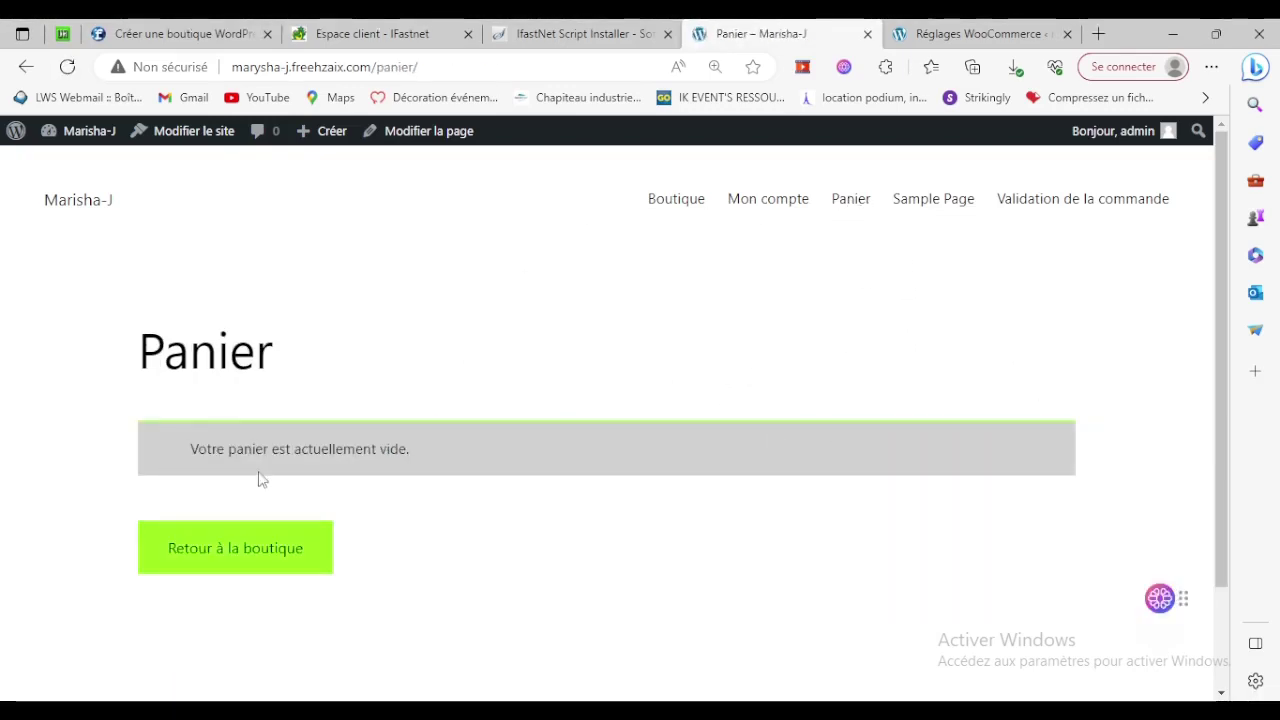
{"action": "left_click_drag", "start_coordinate": [167, 447], "coordinate": [566, 491]}
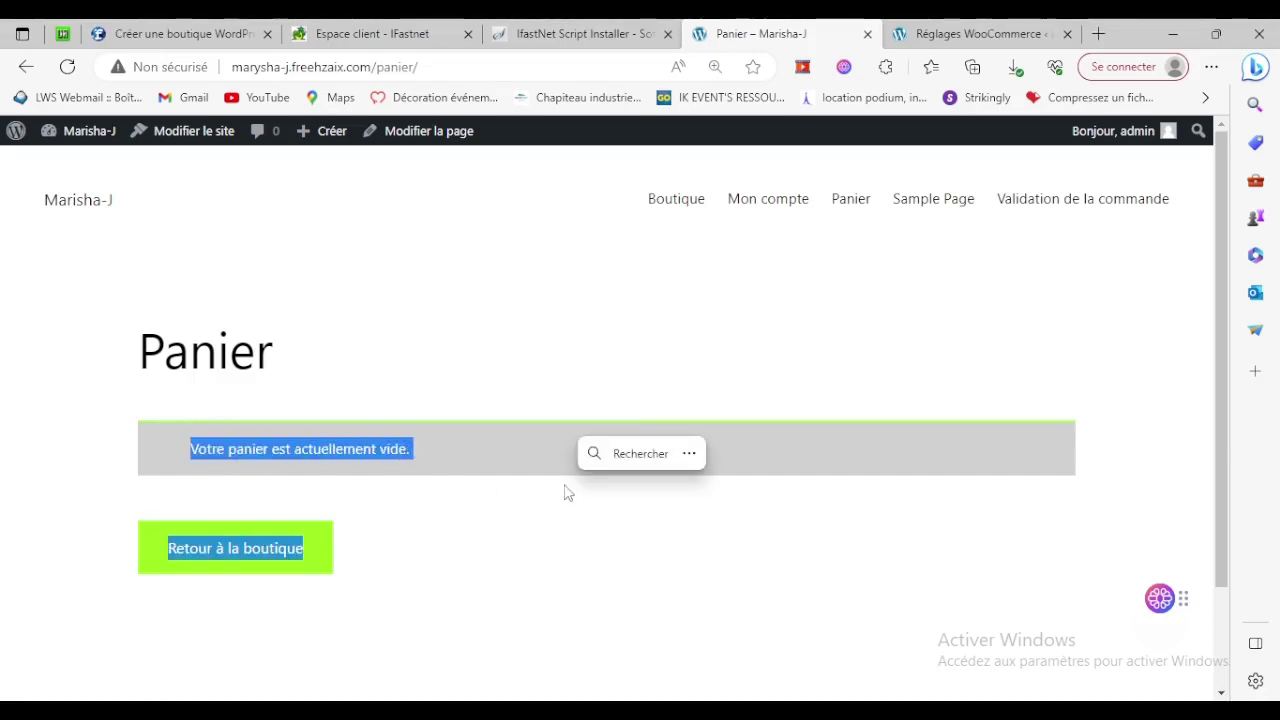
{"action": "left_click", "coordinate": [975, 33]}
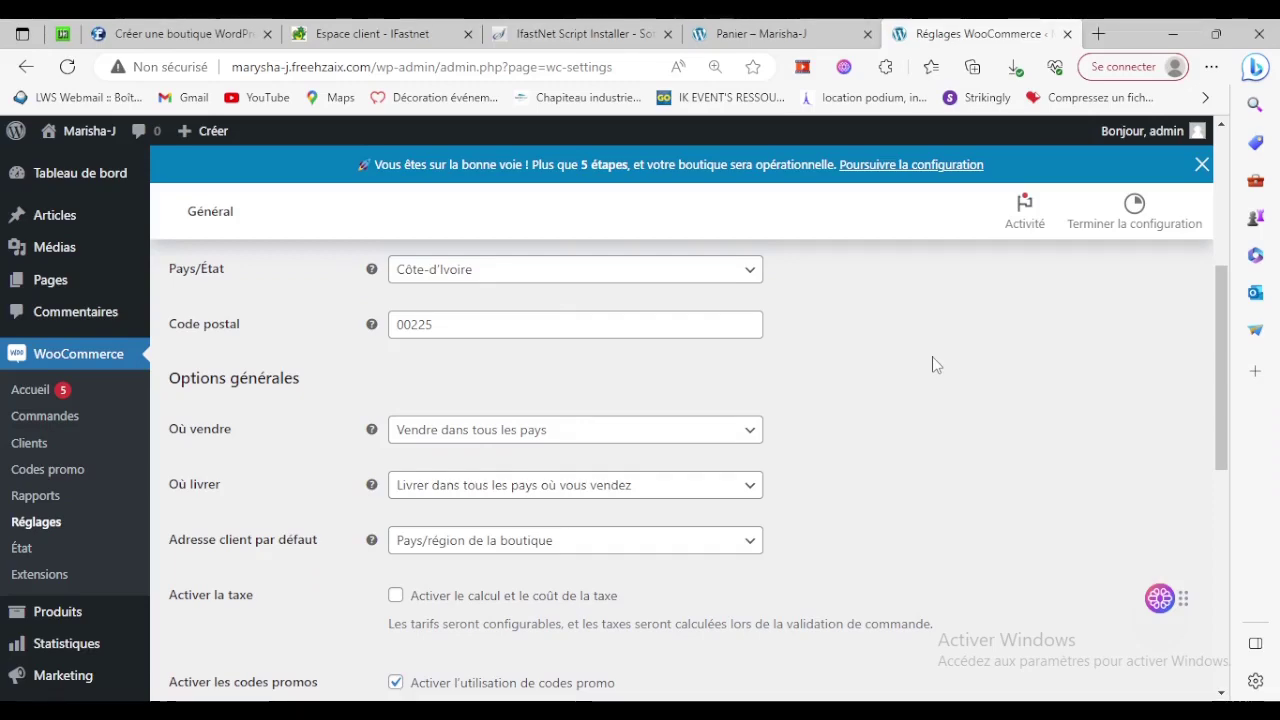
{"action": "left_click", "coordinate": [820, 34]}
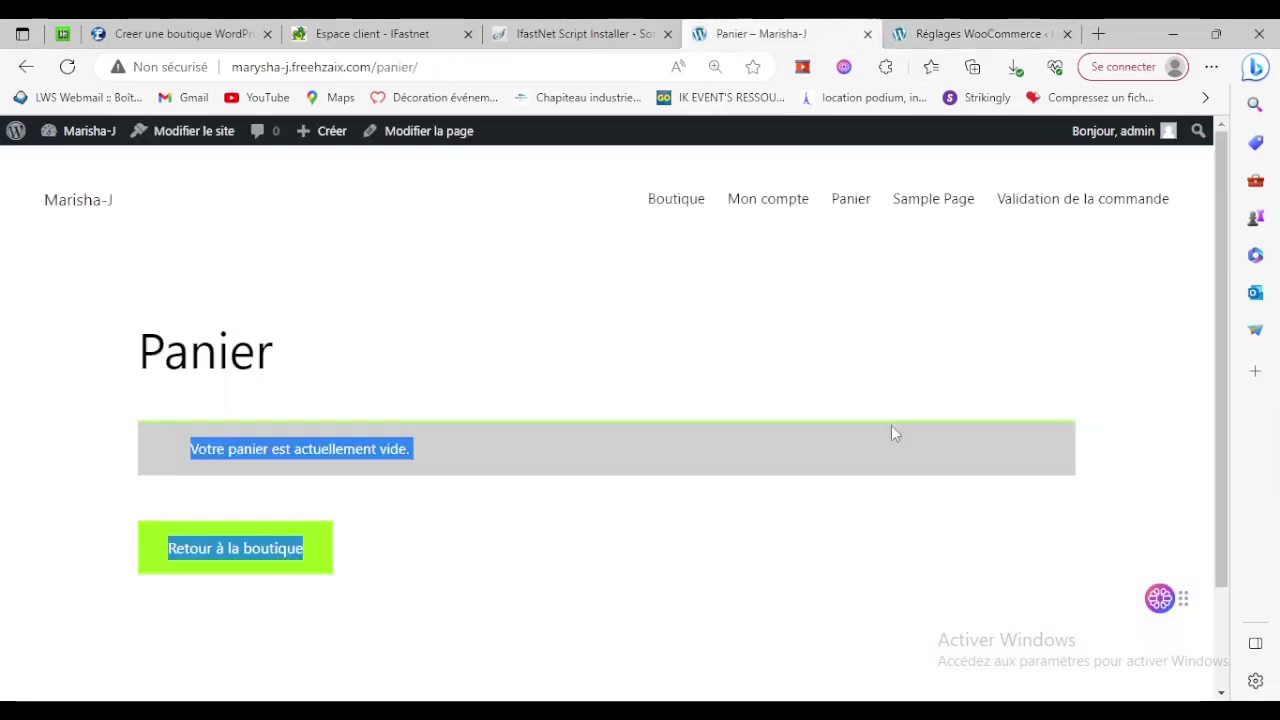
{"action": "left_click", "coordinate": [1013, 27]}
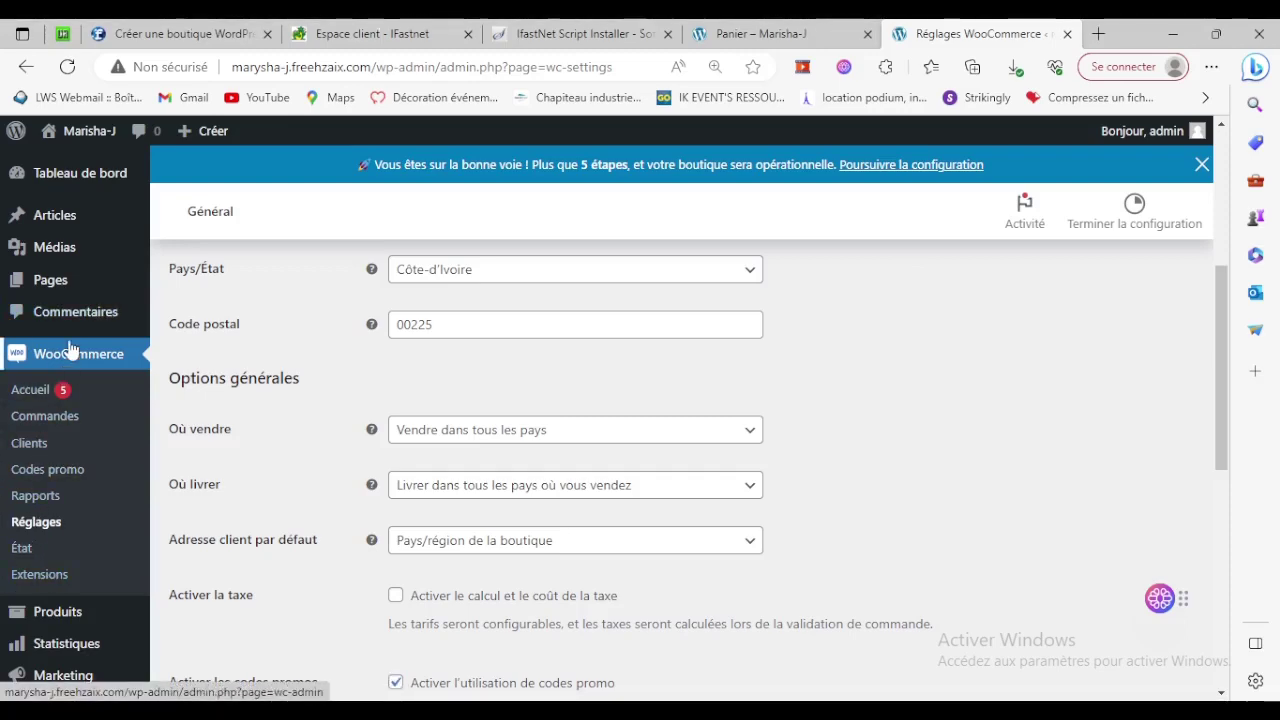
Install the Go theme from Thèmes > Ajouter and activate it.
{"action": "scroll", "coordinate": [60, 355], "scroll_direction": "down", "scroll_amount": 2}
{"action": "scroll", "coordinate": [71, 466], "scroll_direction": "down", "scroll_amount": 2}
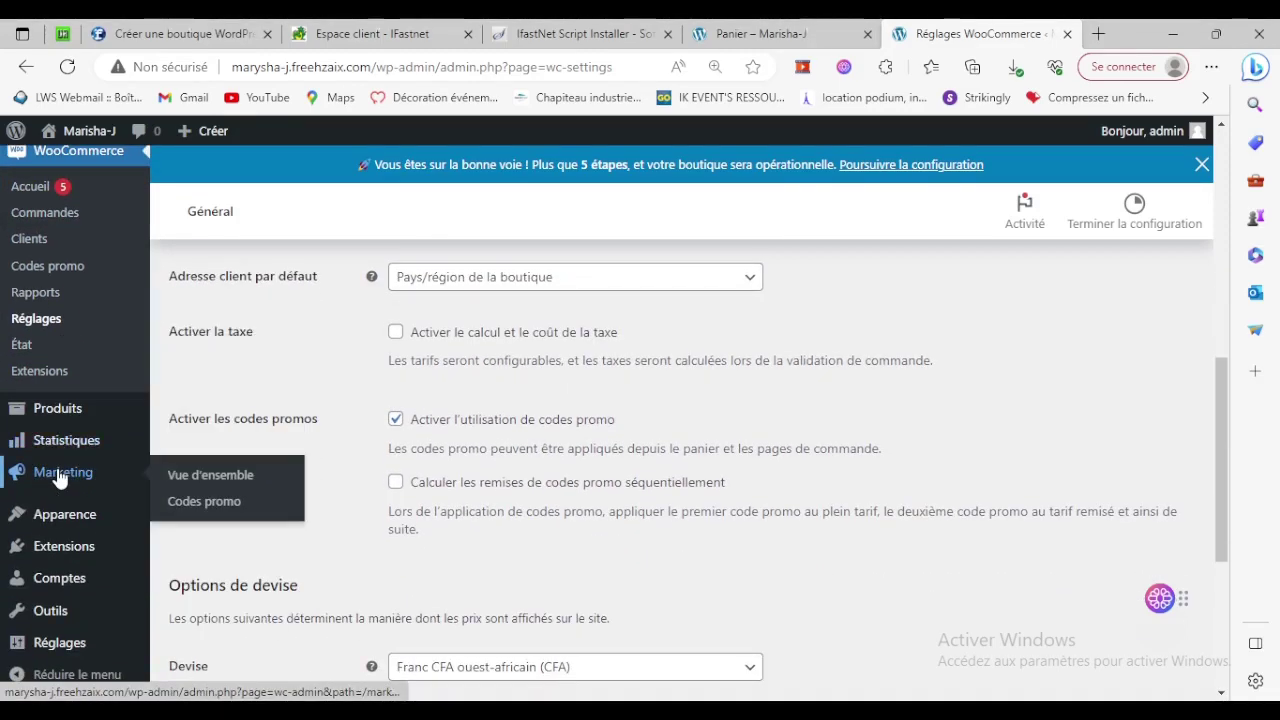
{"action": "mouse_move", "coordinate": [47, 513]}
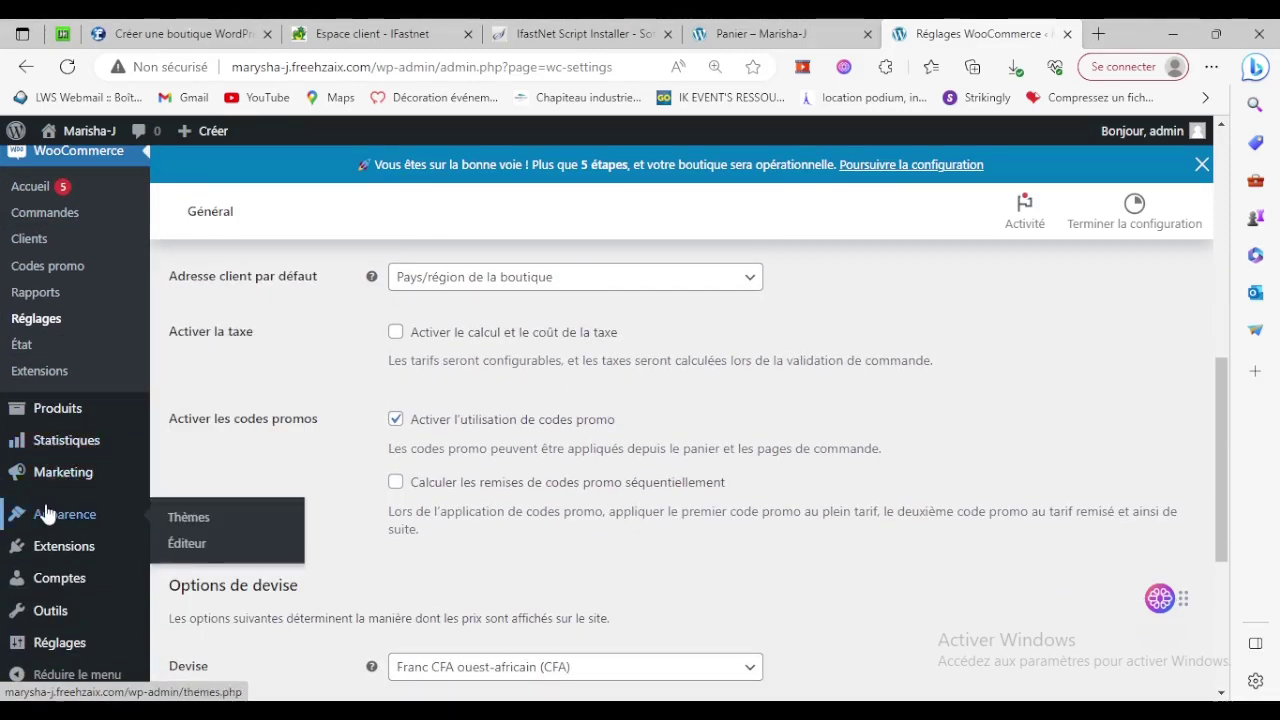
{"action": "left_click", "coordinate": [189, 524]}
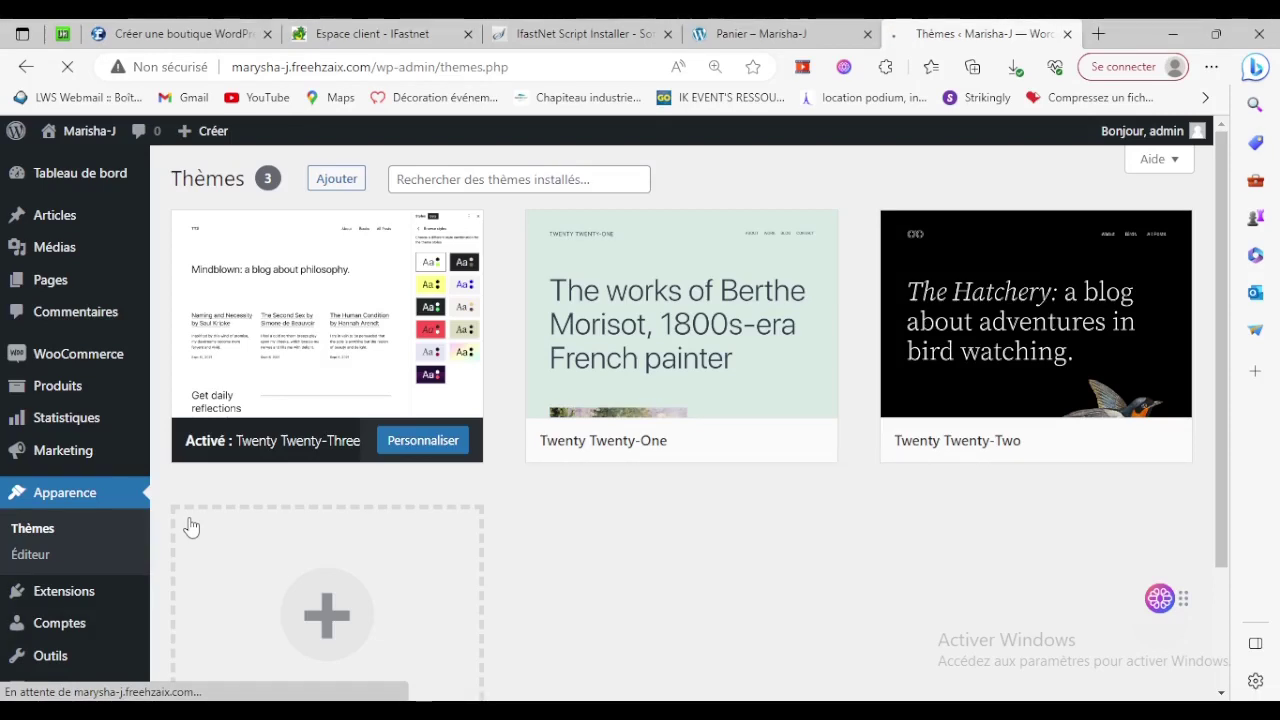
{"action": "left_click", "coordinate": [331, 183]}
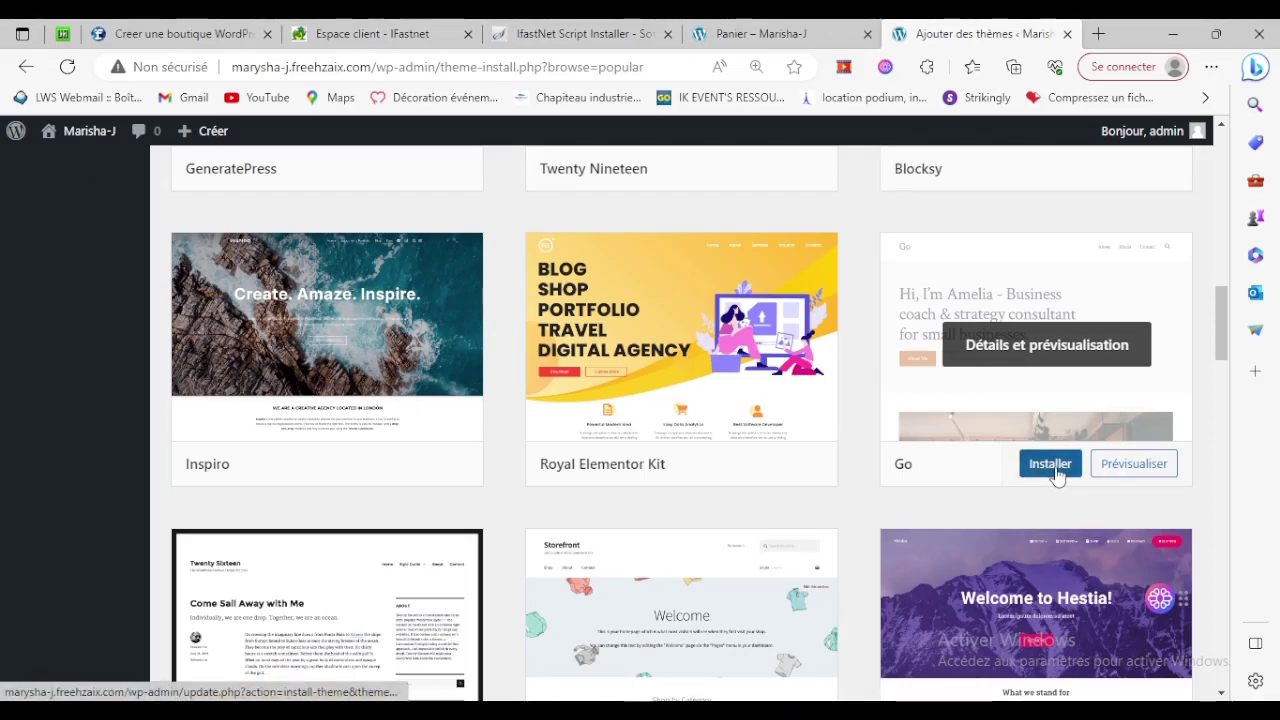
{"action": "left_click", "coordinate": [1057, 472]}
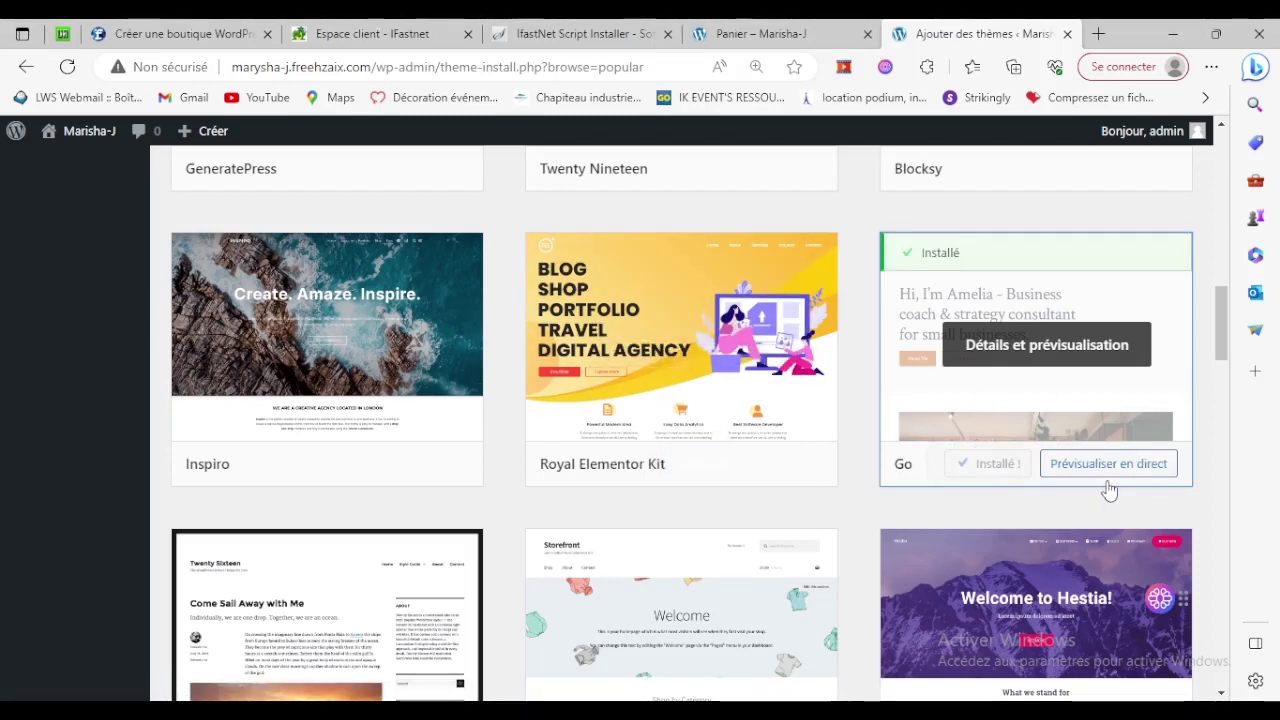
{"action": "left_click", "coordinate": [1000, 470]}
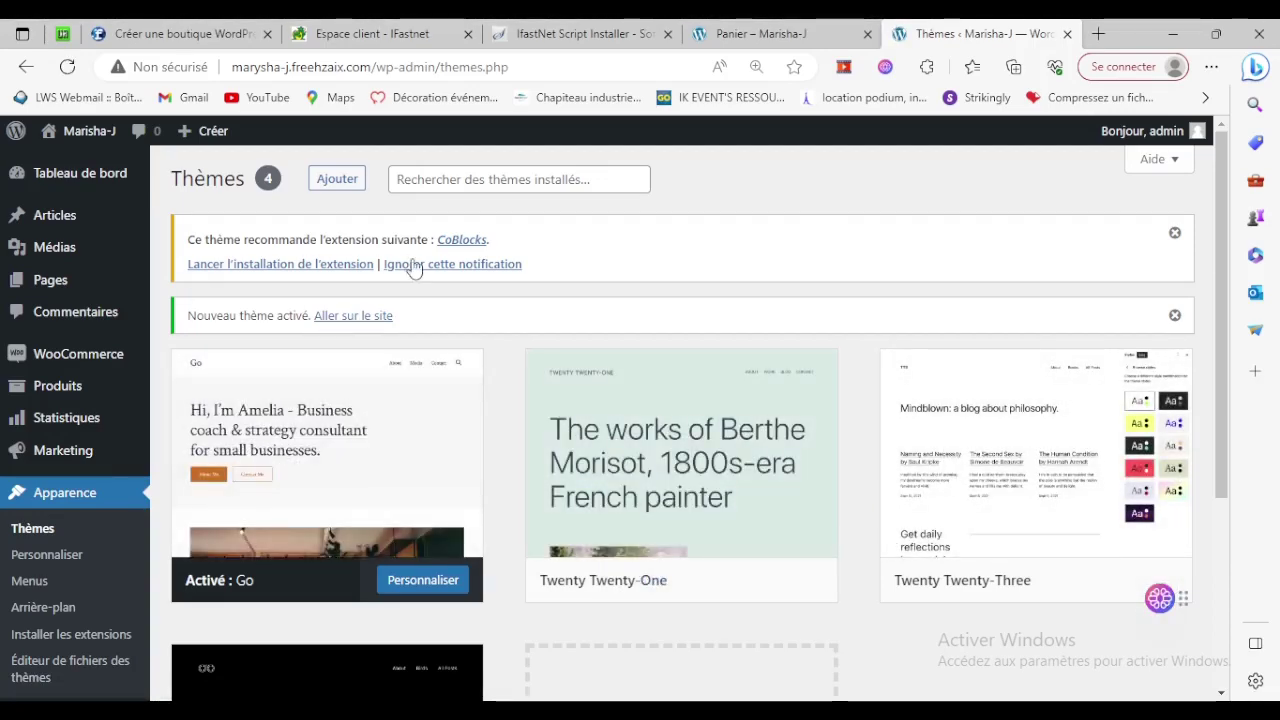
Install and activate the CoBlocks 3.0.4 plugin recommended by the Go theme.
{"action": "left_click", "coordinate": [276, 268]}
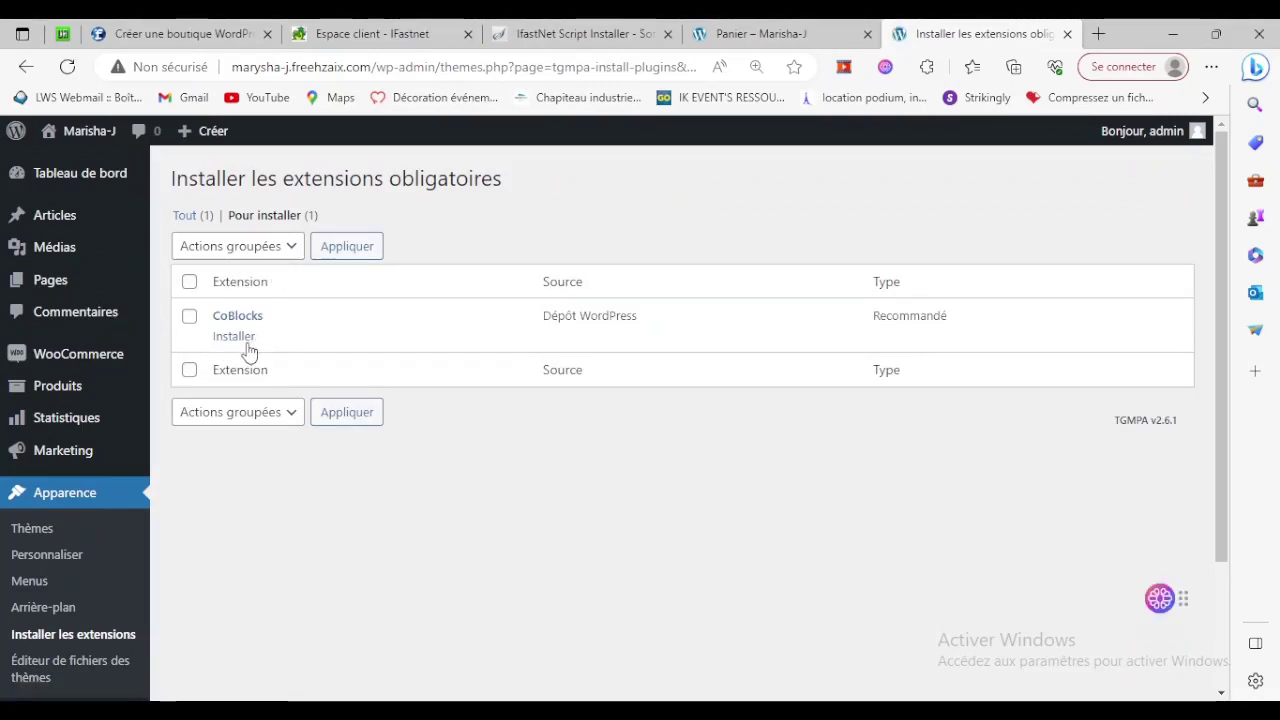
{"action": "left_click", "coordinate": [243, 348]}
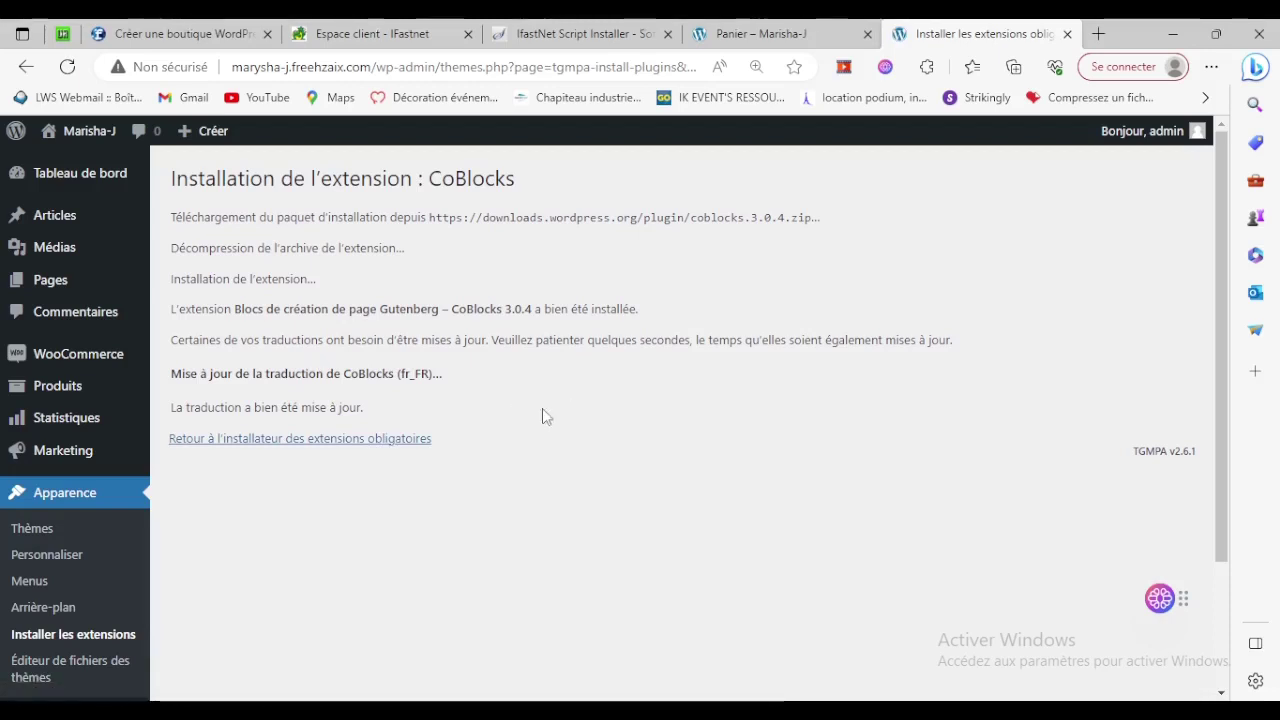
{"action": "left_click", "coordinate": [295, 440]}
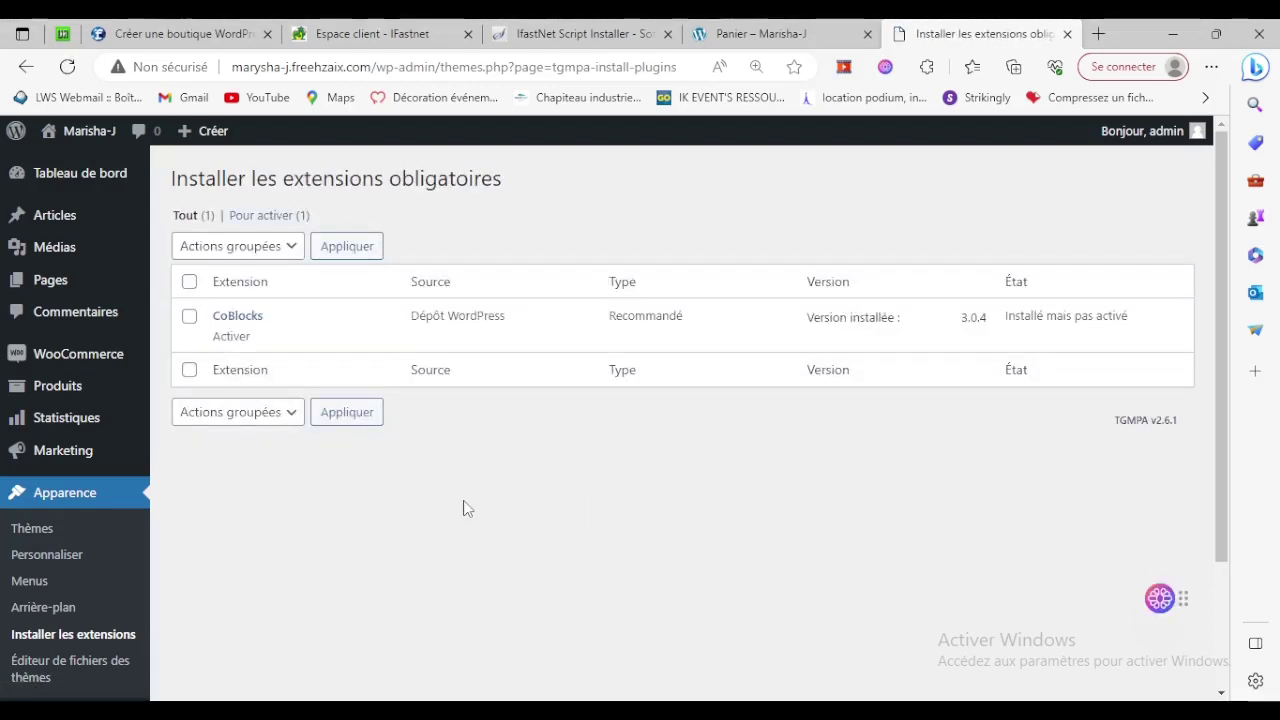
{"action": "left_click", "coordinate": [230, 337]}
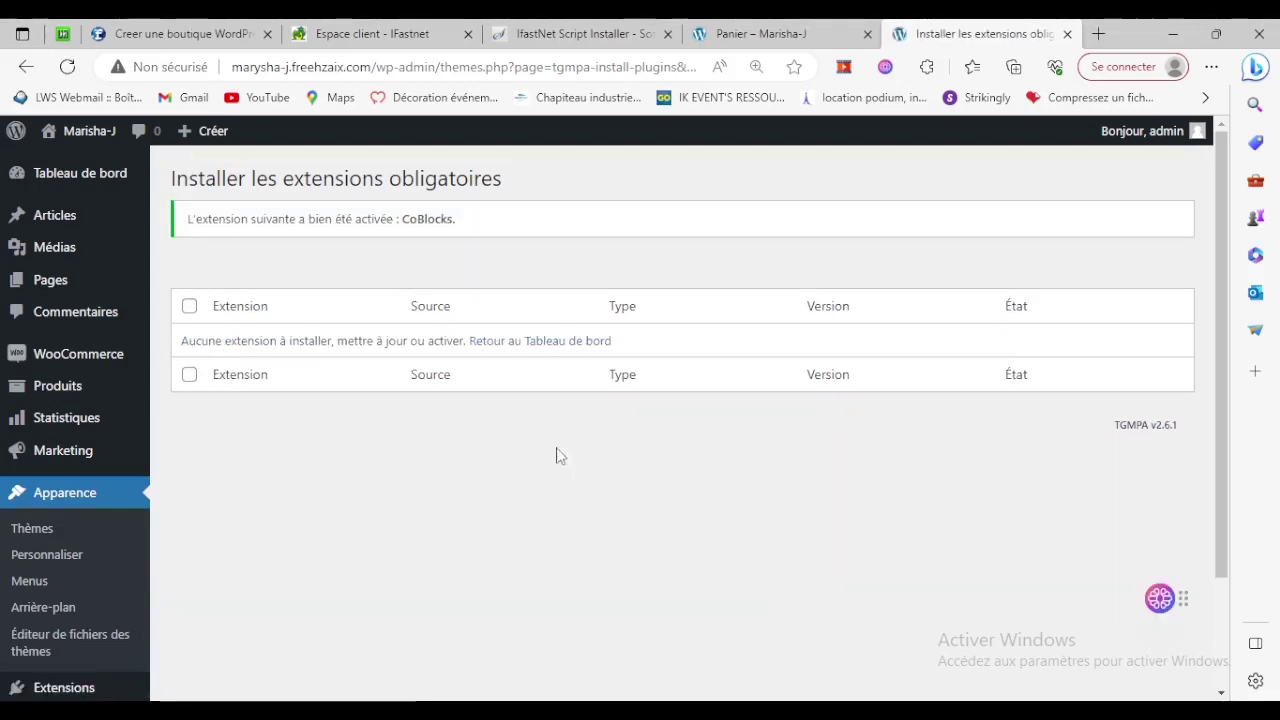
{"action": "left_click", "coordinate": [788, 28]}
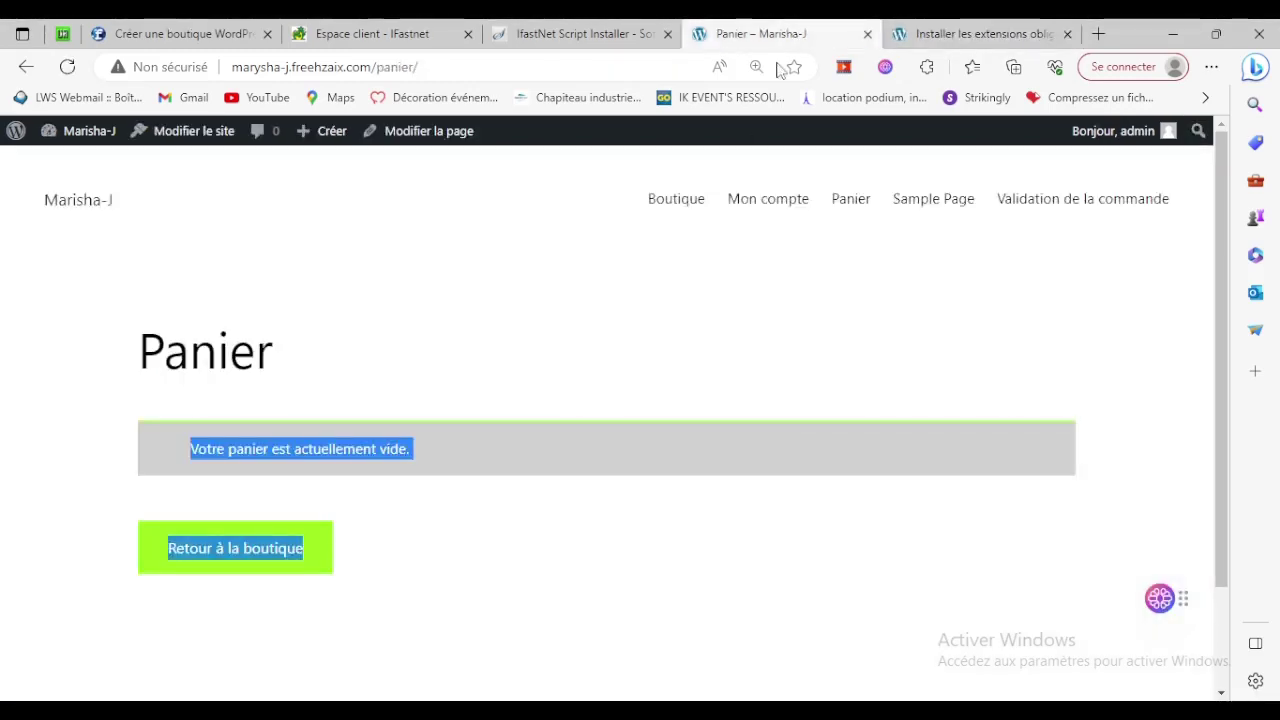
View the site's home page through the site title and scroll through it.
{"action": "left_click", "coordinate": [81, 205]}
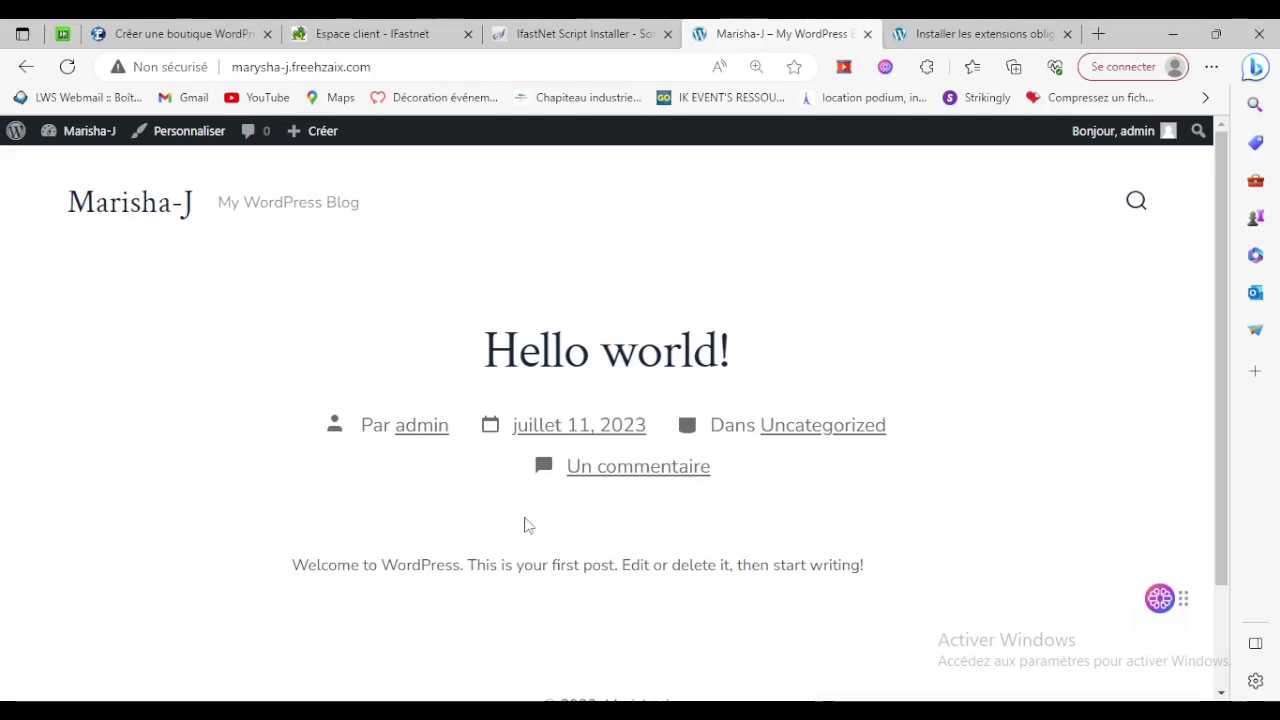
{"action": "scroll", "coordinate": [908, 466], "scroll_direction": "down", "scroll_amount": 2}
{"action": "scroll", "coordinate": [908, 466], "scroll_direction": "up", "scroll_amount": 2}
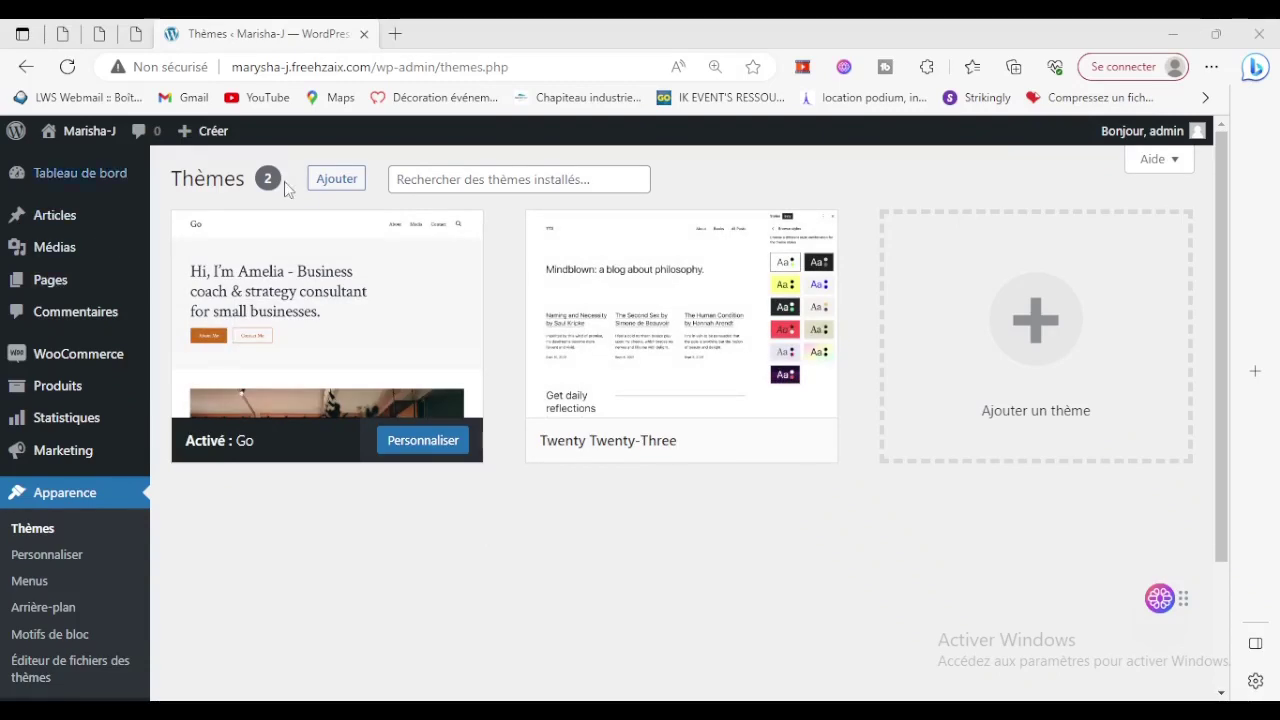
Open the live Hello world site in a new tab and compare it with the themes page.
{"action": "mouse_move", "coordinate": [85, 133]}
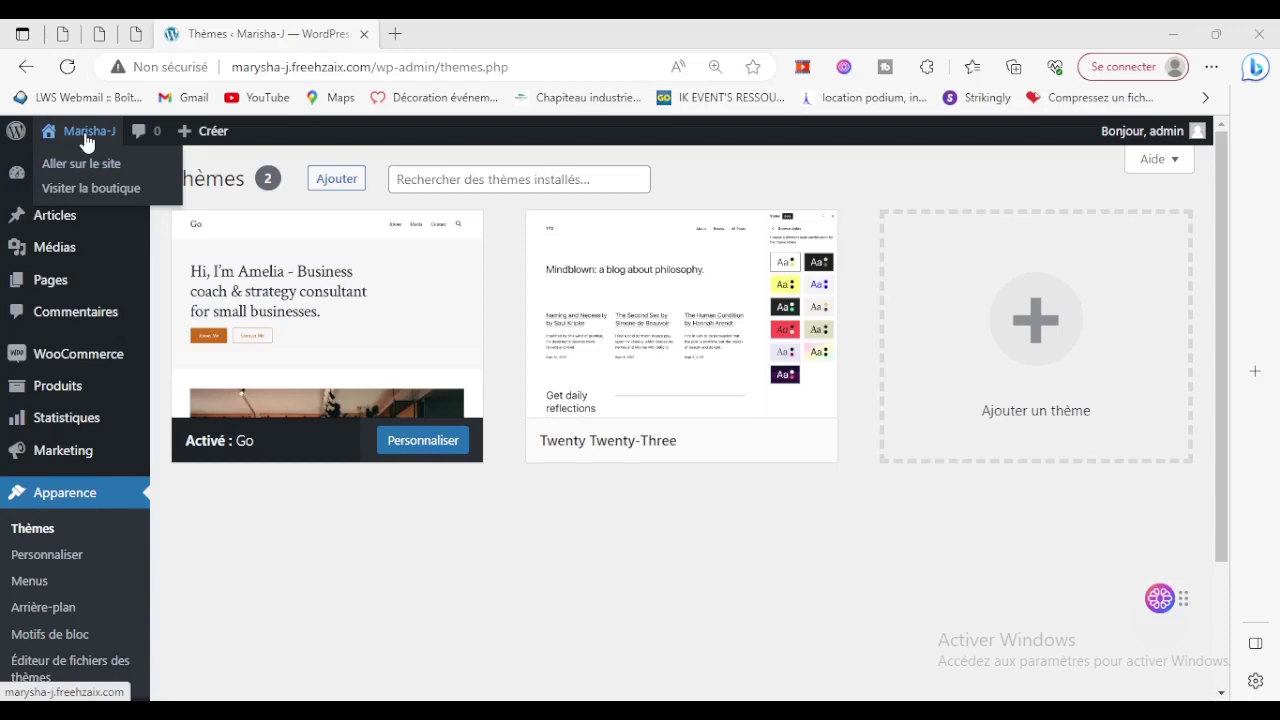
{"action": "right_click", "coordinate": [68, 168]}
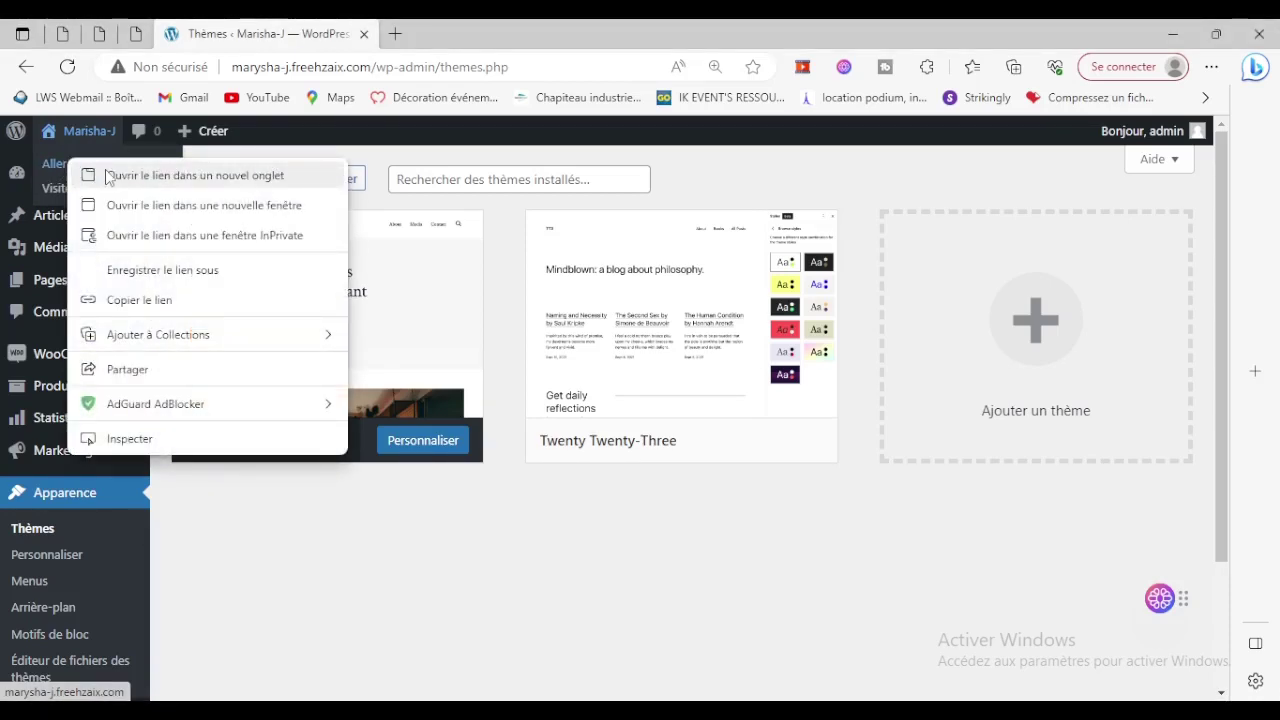
{"action": "left_click", "coordinate": [105, 175]}
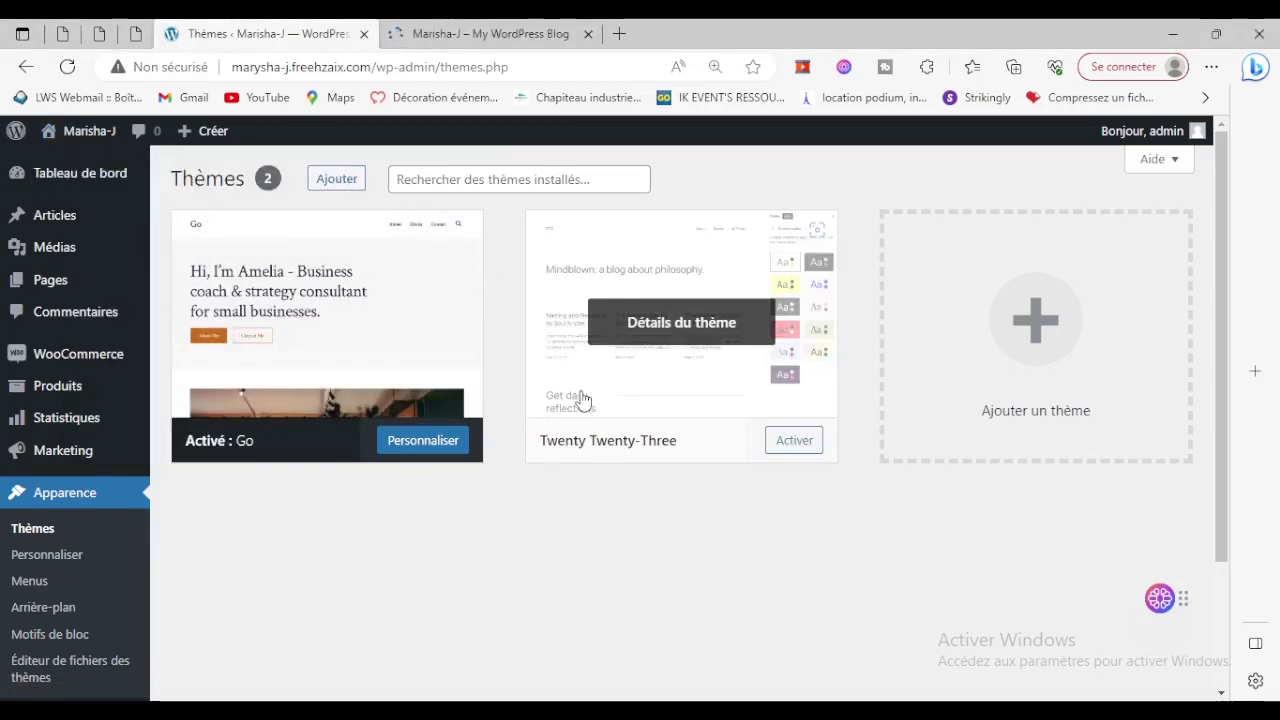
{"action": "left_click", "coordinate": [530, 38]}
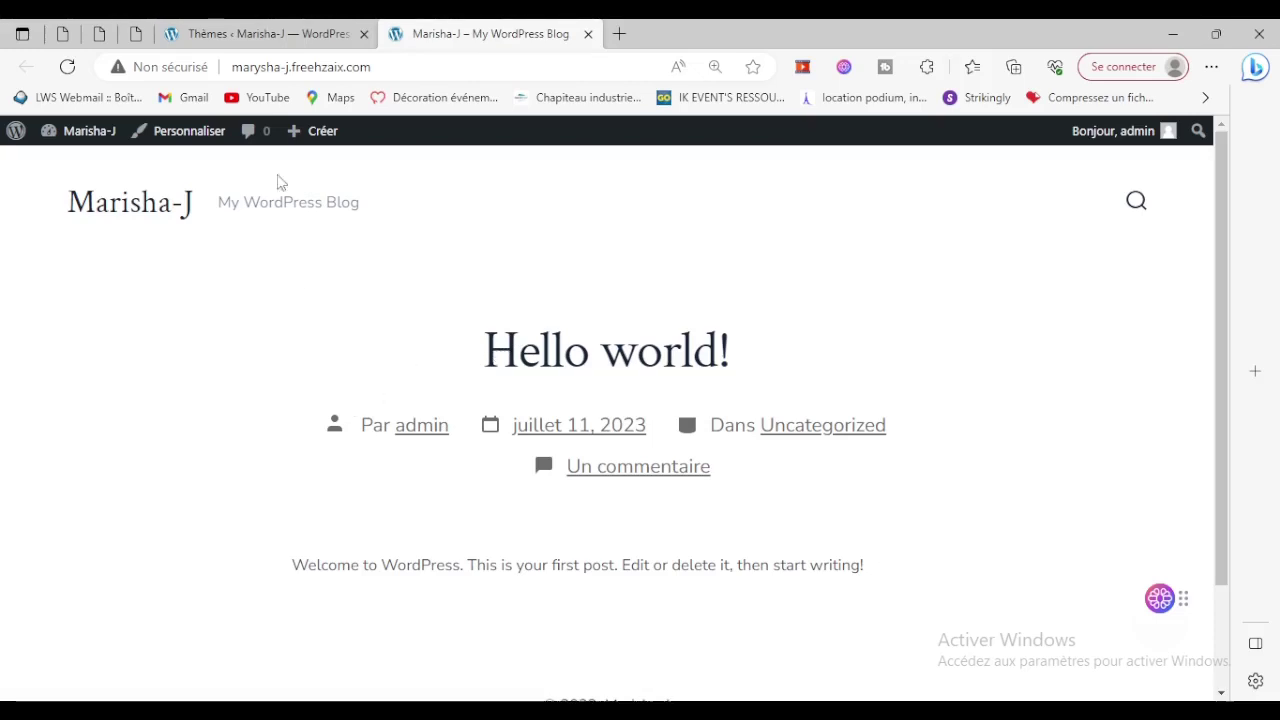
{"action": "left_click", "coordinate": [268, 33]}
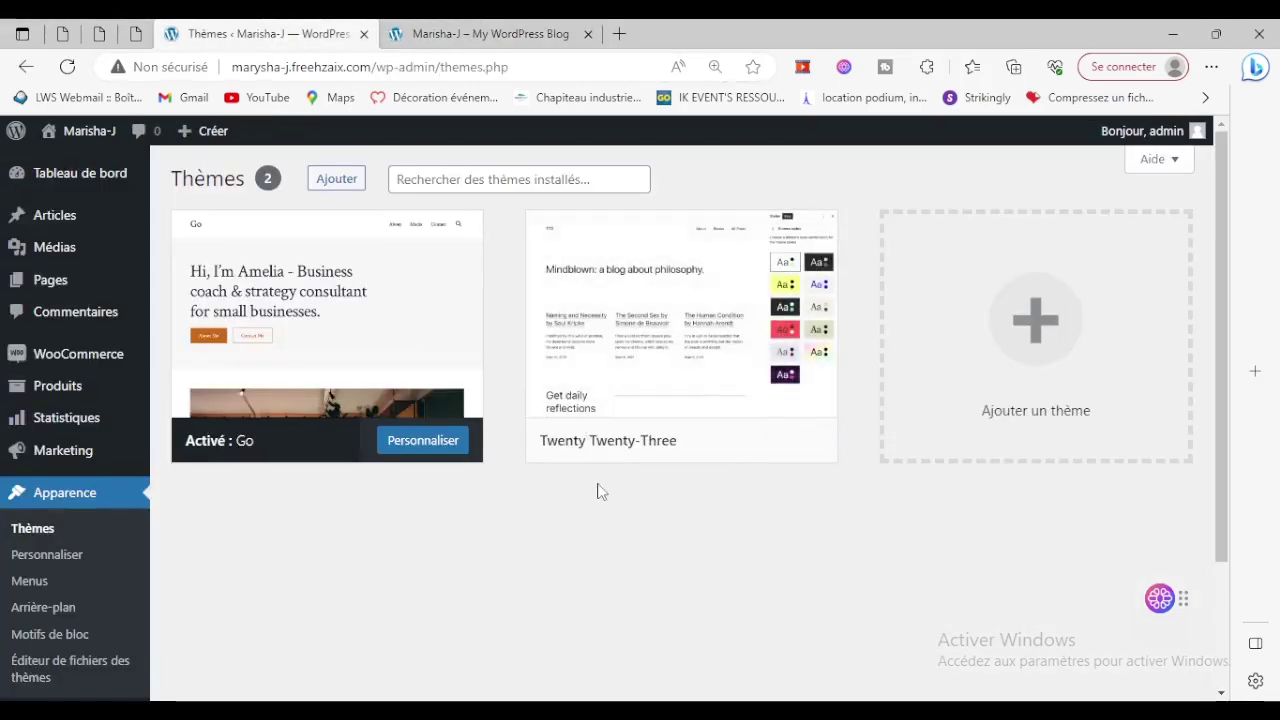
{"action": "left_click", "coordinate": [480, 33]}
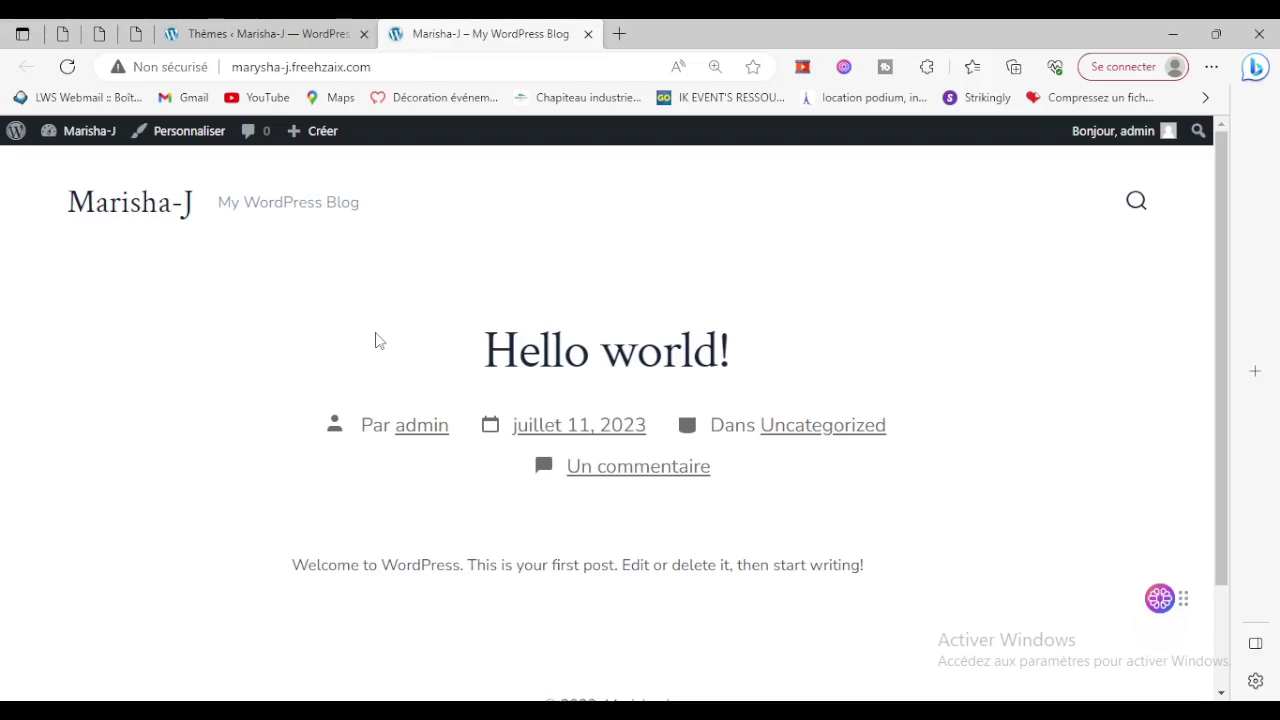
{"action": "left_click", "coordinate": [286, 30]}
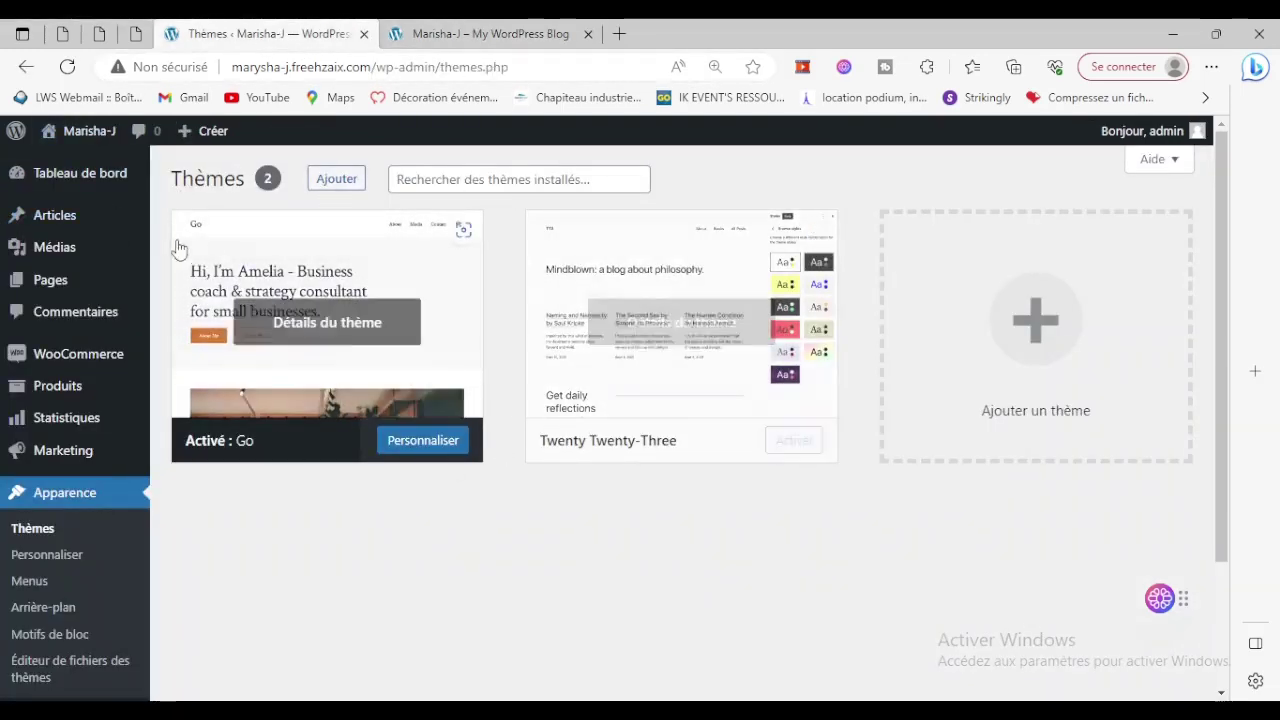
{"action": "mouse_move", "coordinate": [52, 290]}
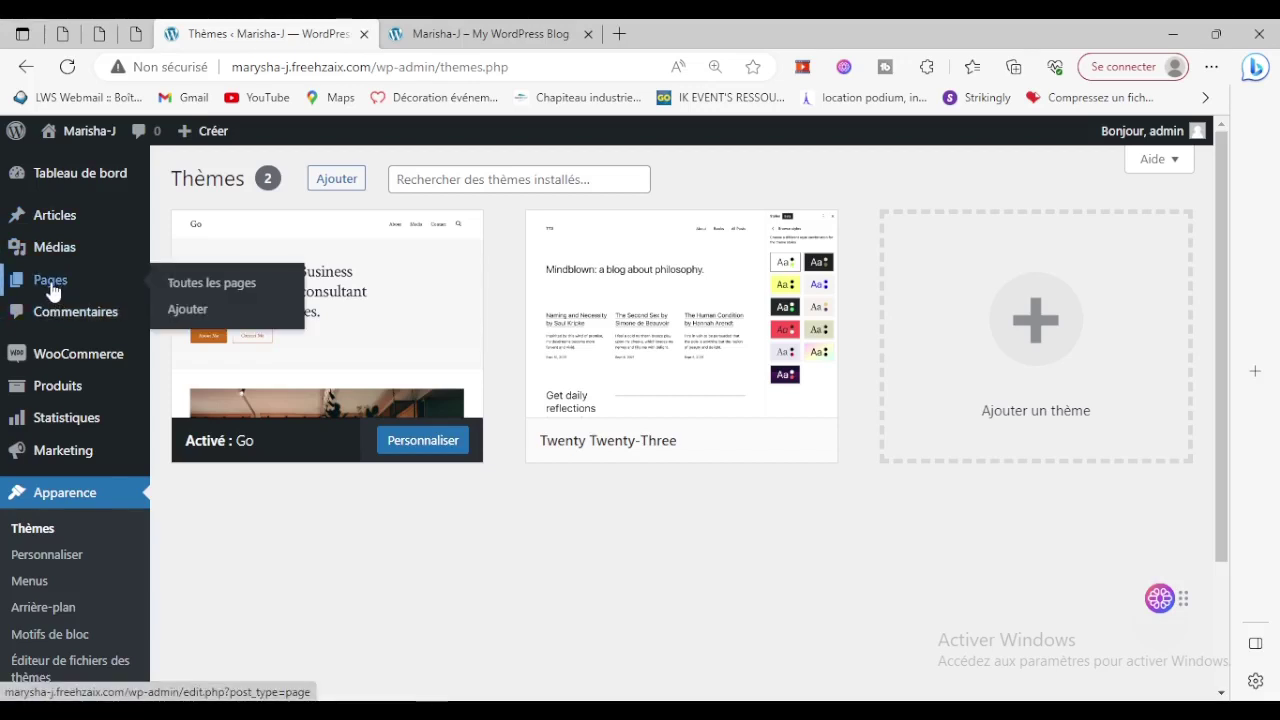
Review the list of 7 pages, including Boutique and Panier, then start a new page.
{"action": "left_click", "coordinate": [239, 287]}
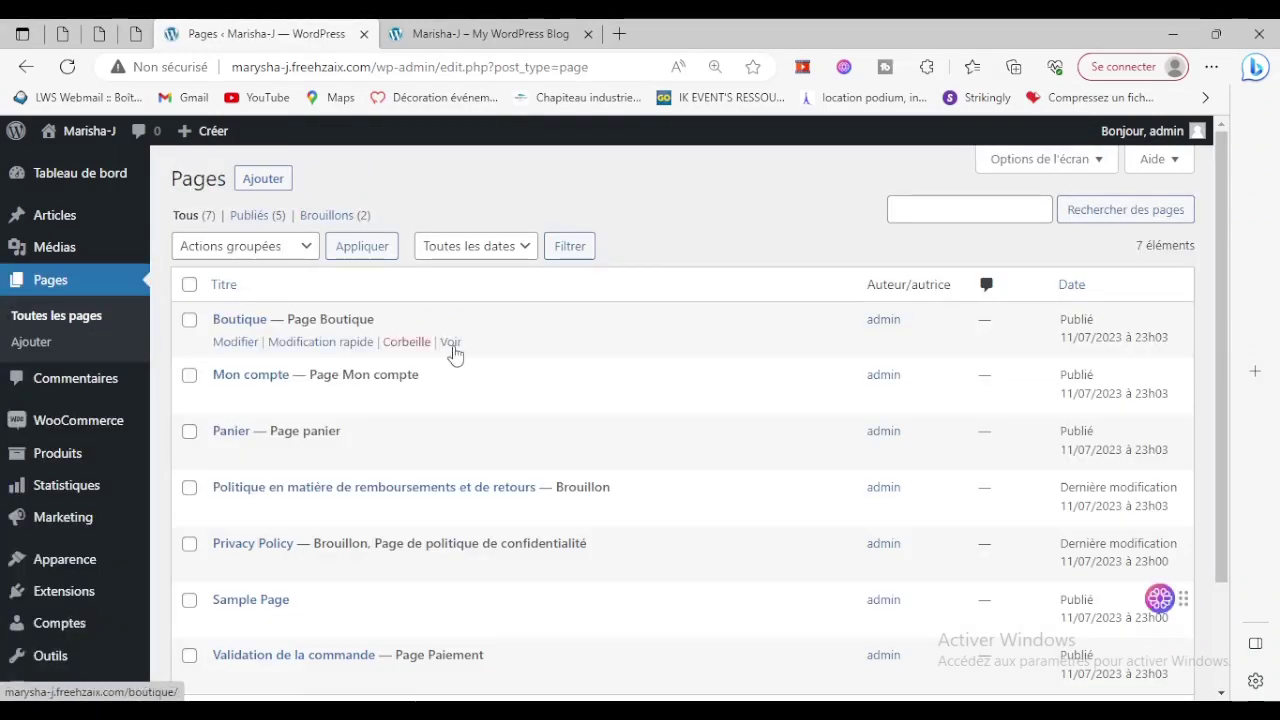
{"action": "scroll", "coordinate": [469, 374], "scroll_direction": "down", "scroll_amount": 3}
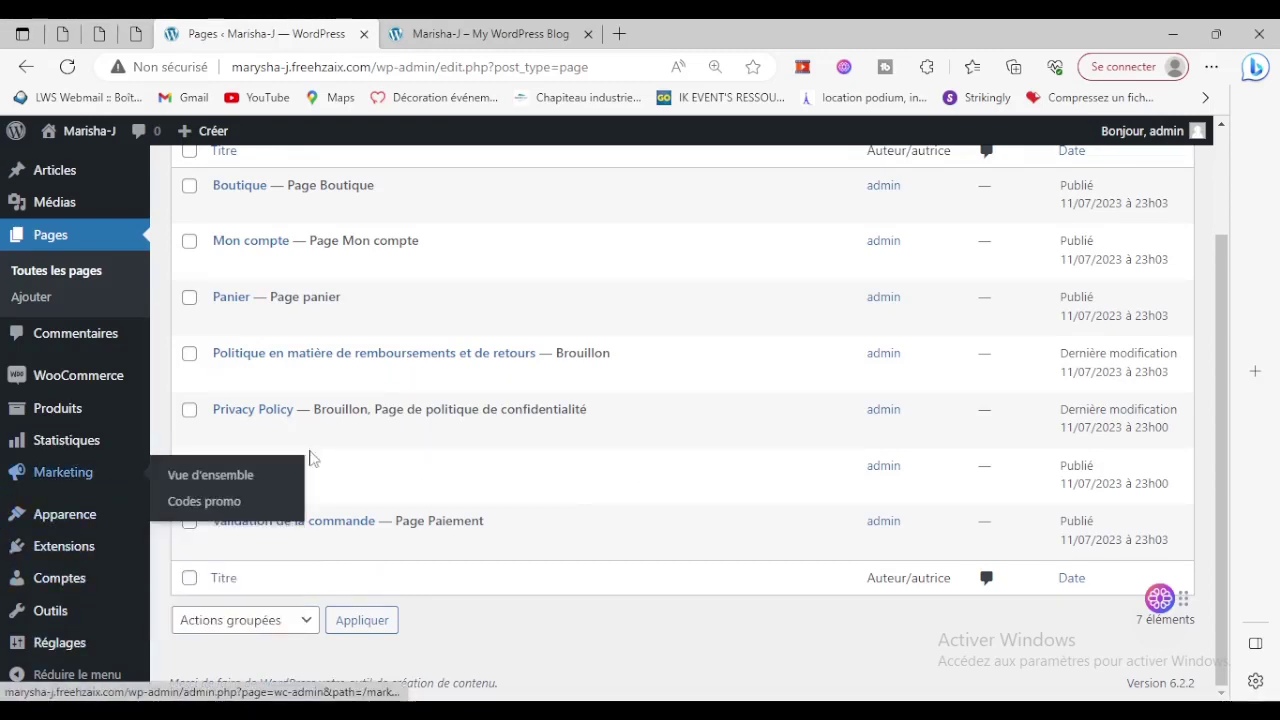
{"action": "scroll", "coordinate": [707, 528], "scroll_direction": "up", "scroll_amount": 2}
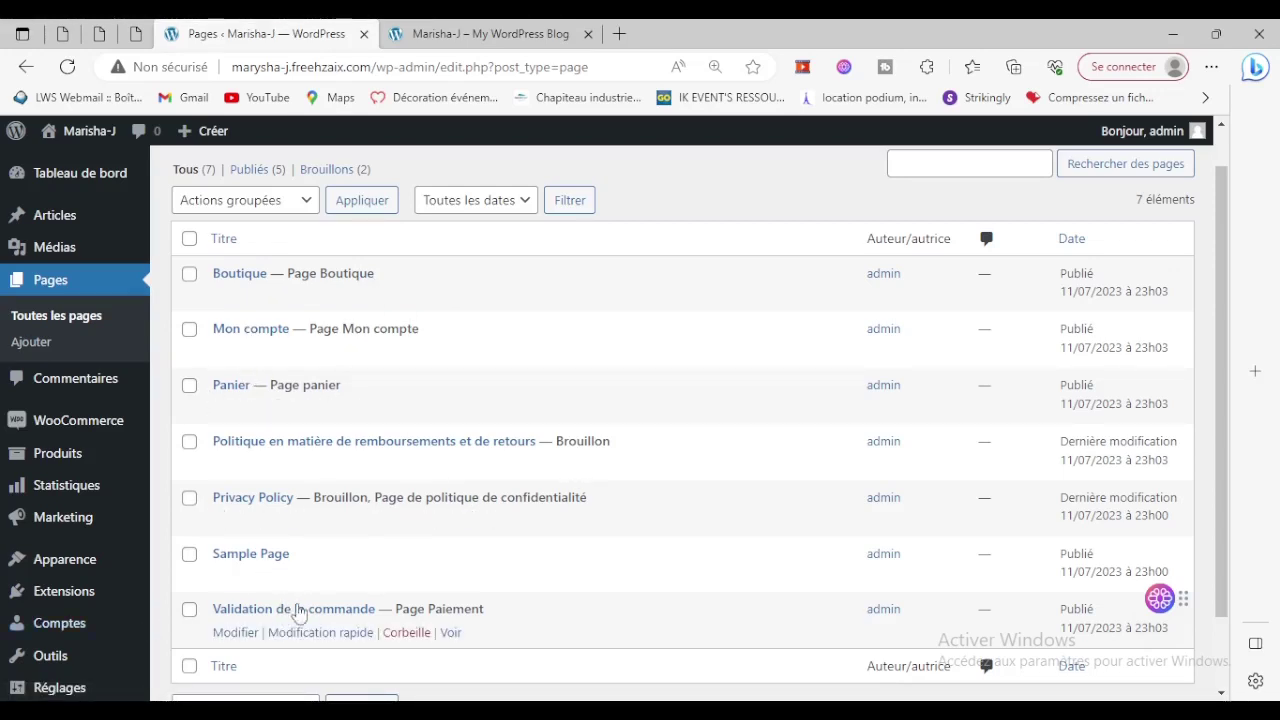
{"action": "scroll", "coordinate": [548, 617], "scroll_direction": "up", "scroll_amount": 1}
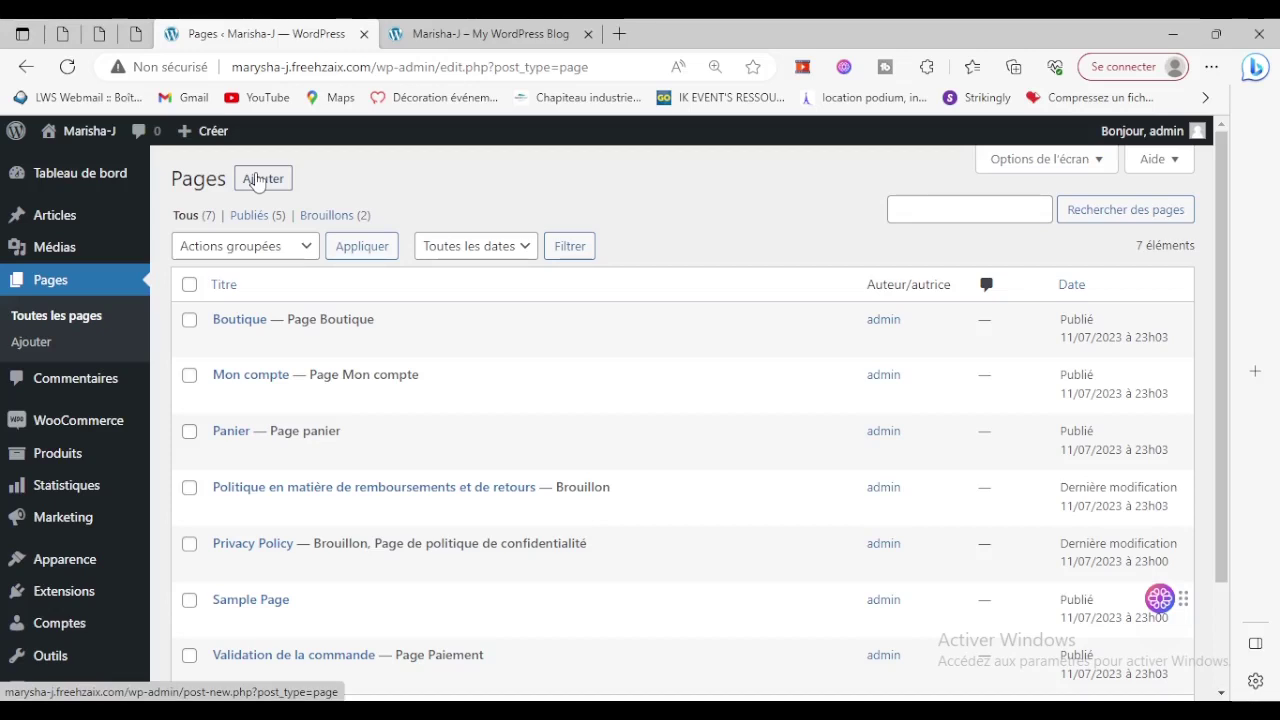
{"action": "left_click", "coordinate": [27, 346]}
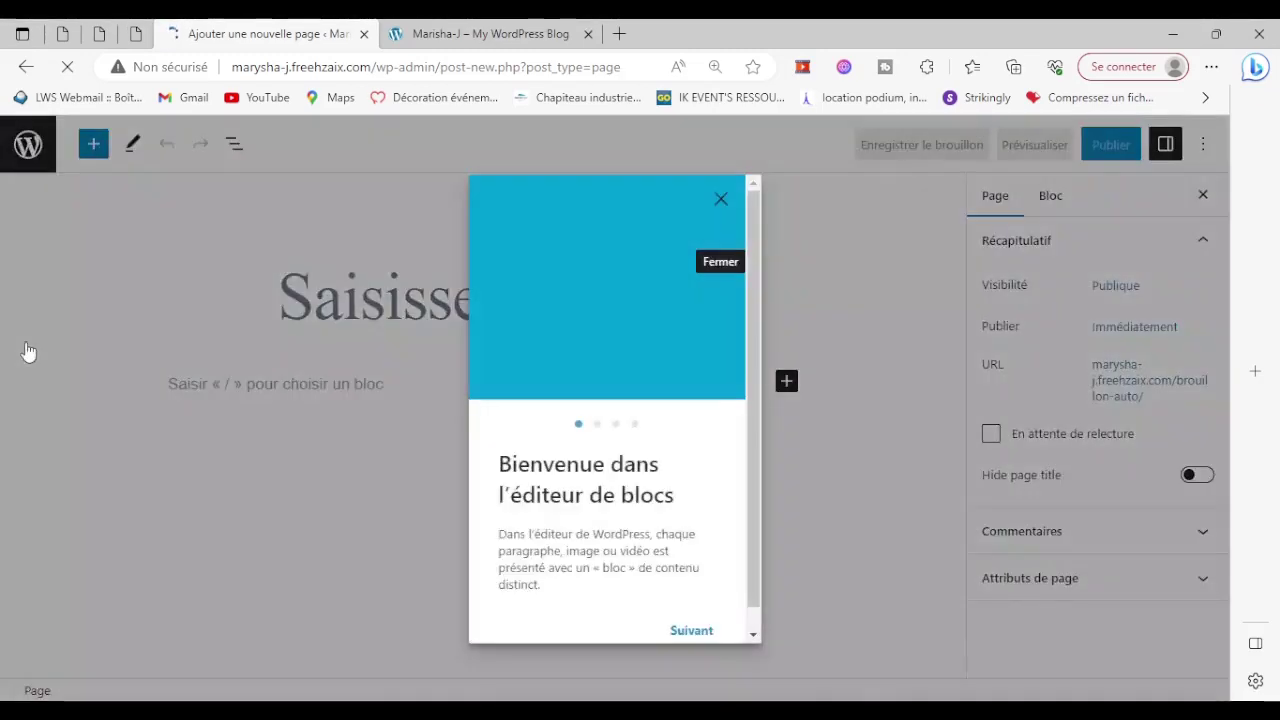
Publish a new page titled 'A propos' and return to the Pages list.
{"action": "left_click", "coordinate": [709, 202]}
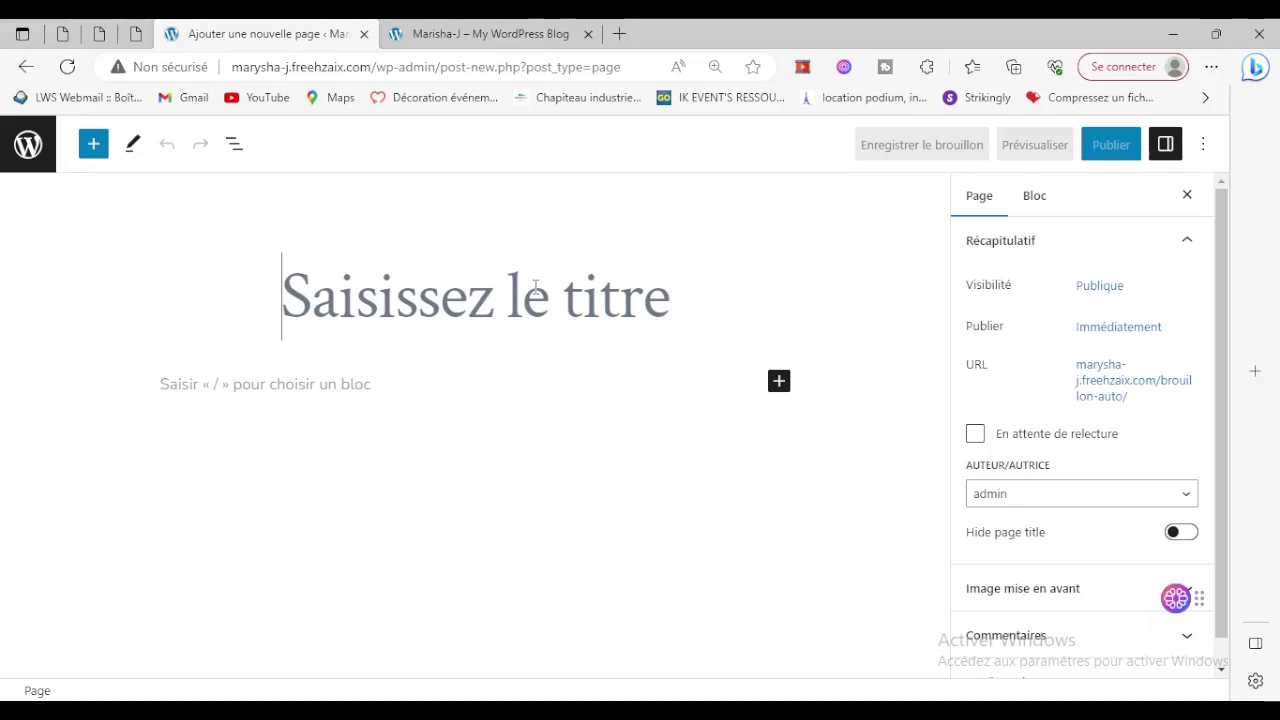
{"action": "type", "text": "Ac"}
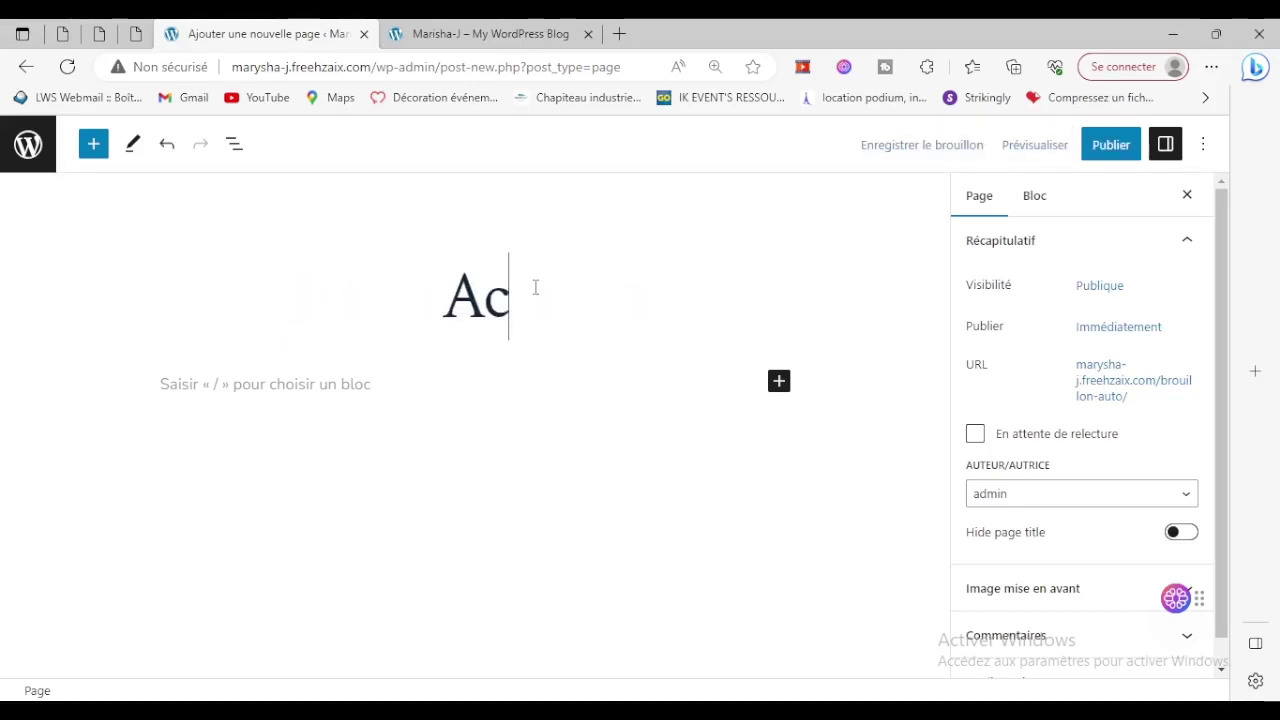
{"action": "key", "text": "BackSpace"}
{"action": "type", "text": "cc"}
{"action": "key", "text": "BackSpace"}
{"action": "key", "text": "BackSpace"}
{"action": "type", "text": "propos"}
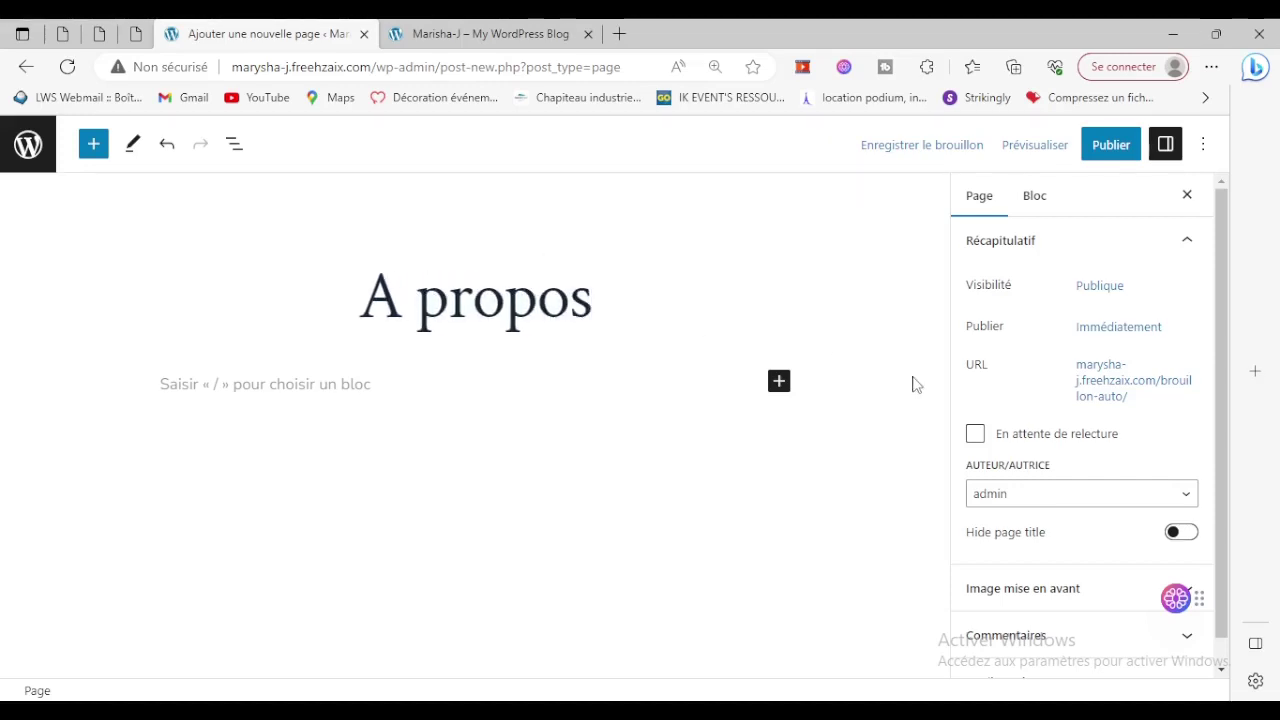
{"action": "scroll", "coordinate": [1050, 420], "scroll_direction": "down", "scroll_amount": 1}
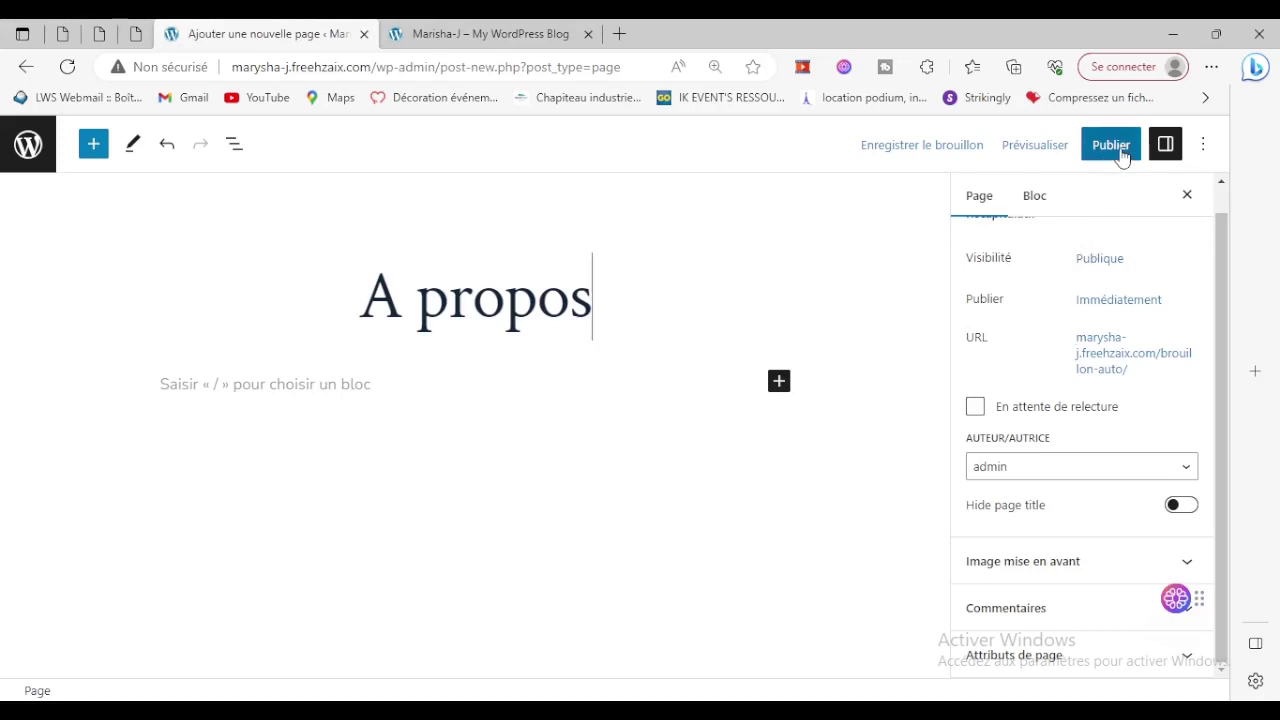
{"action": "left_click", "coordinate": [1116, 152]}
{"action": "left_click", "coordinate": [1068, 145]}
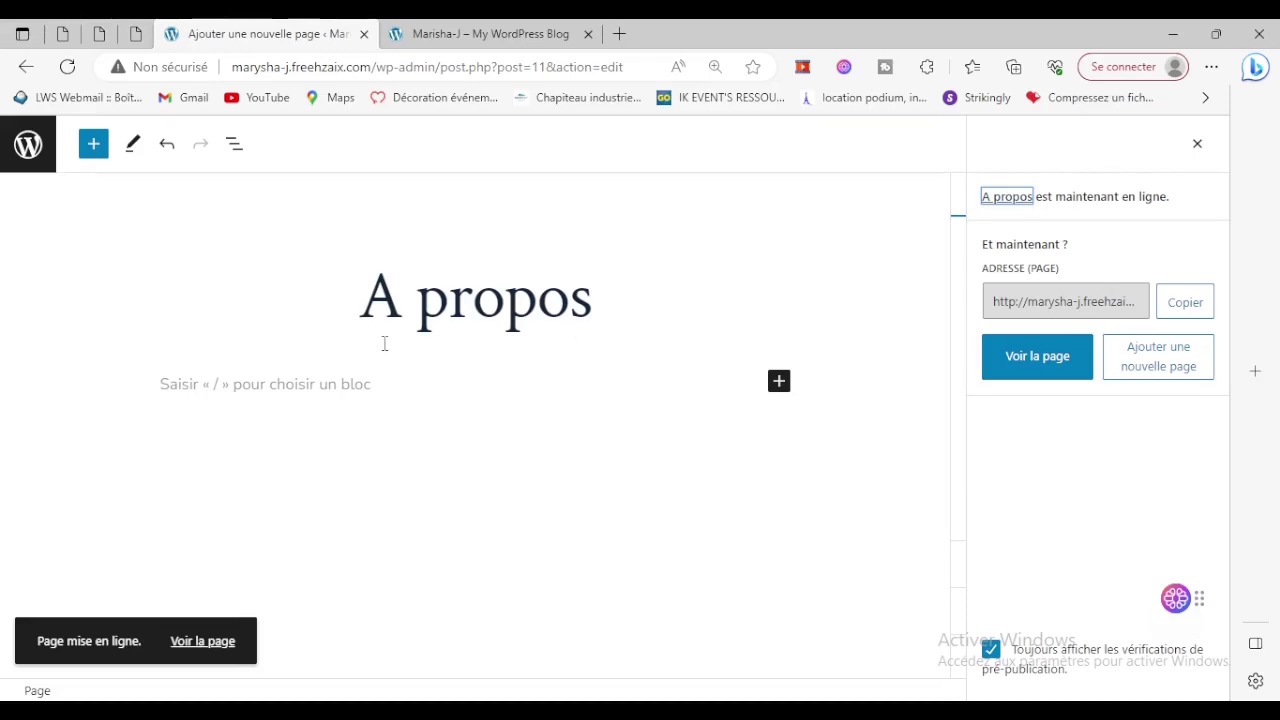
{"action": "left_click", "coordinate": [38, 146]}
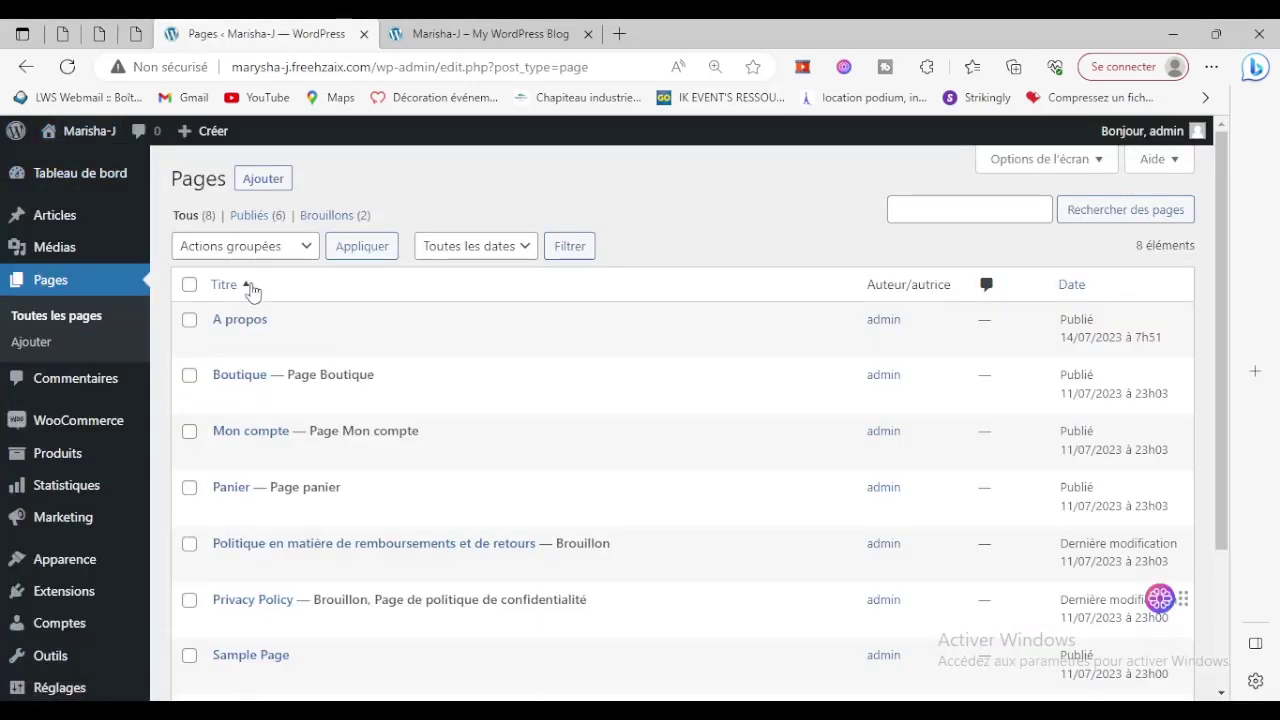
Create and publish a page titled 'Accueil'.
{"action": "left_click", "coordinate": [265, 178]}
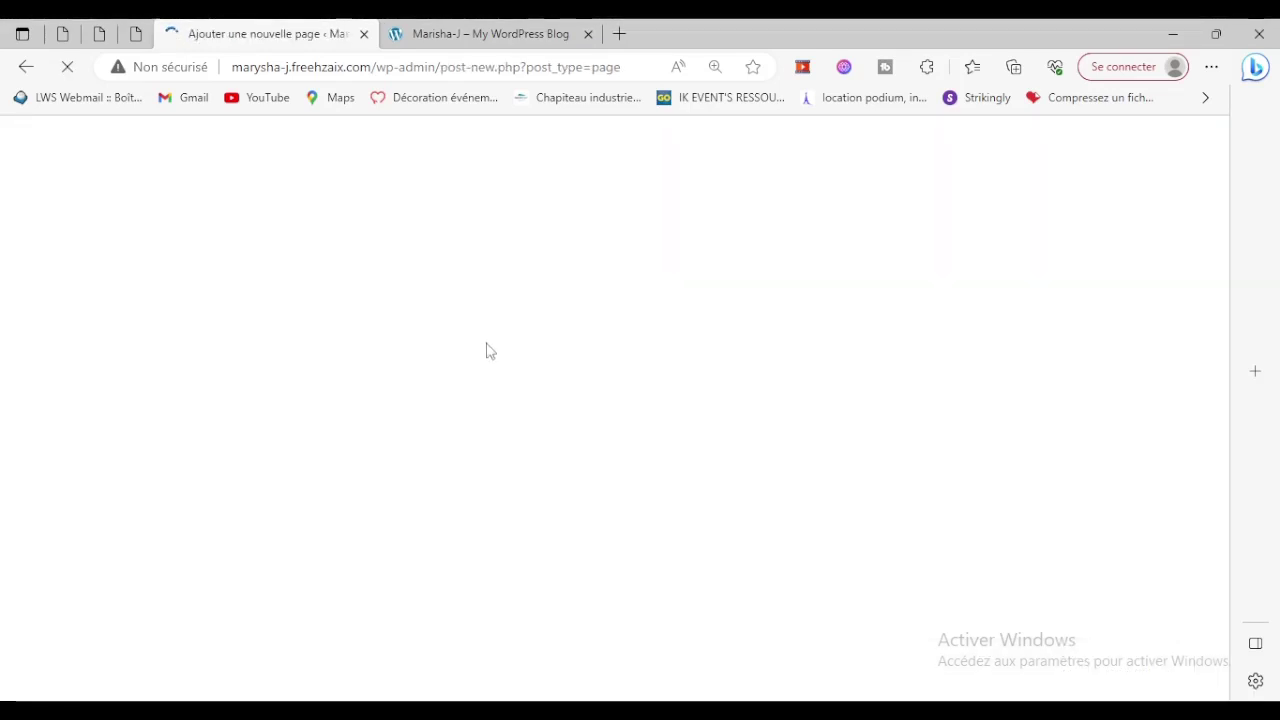
{"action": "type", "text": "Accueil"}
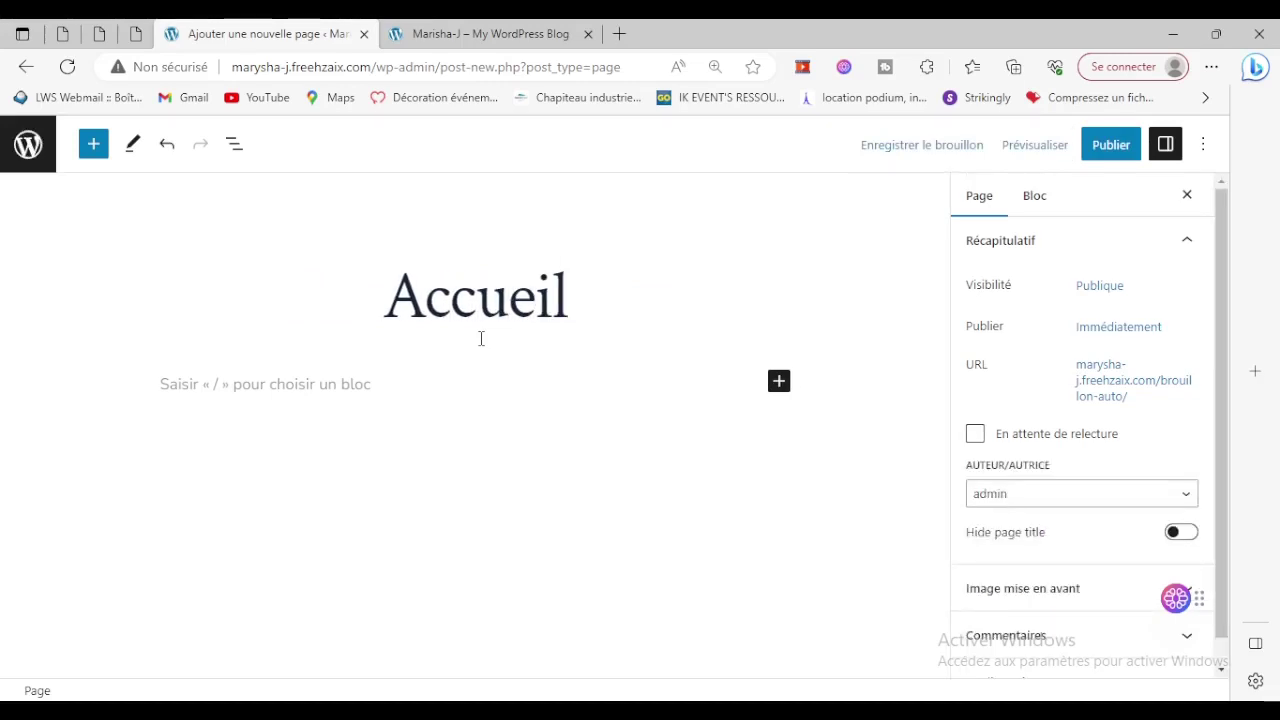
{"action": "left_click", "coordinate": [1107, 140]}
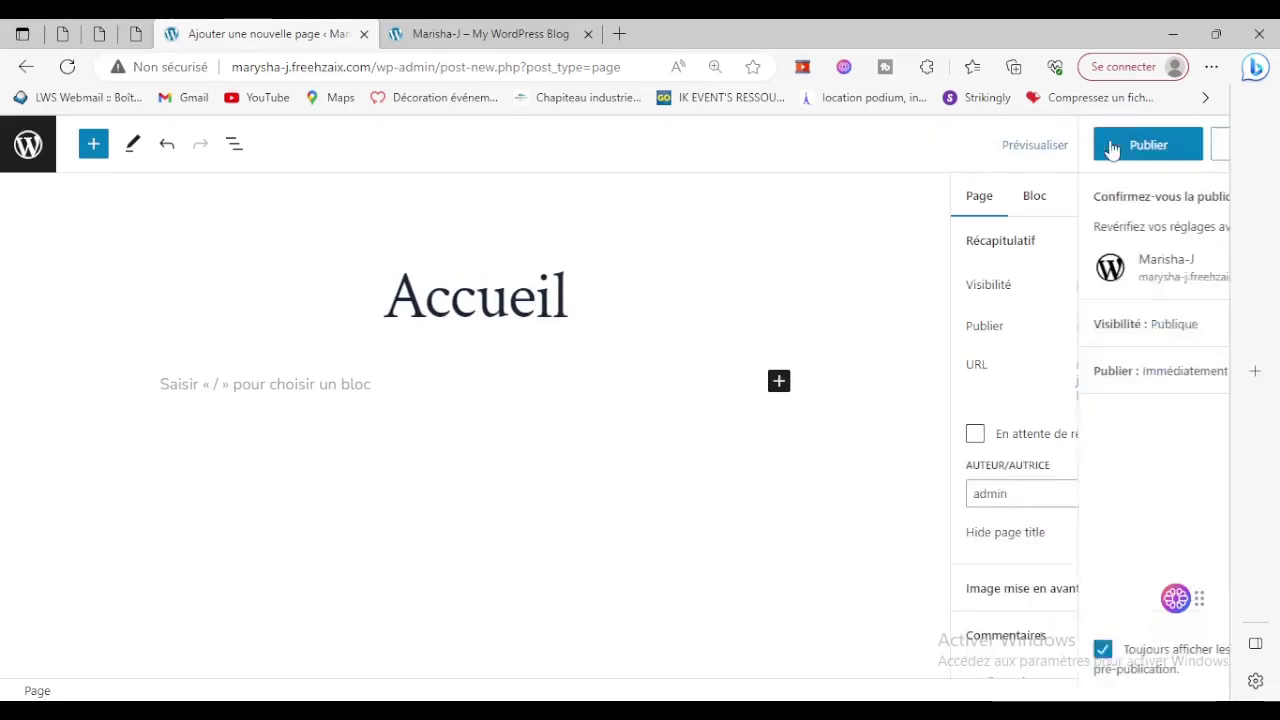
{"action": "left_click", "coordinate": [1088, 145]}
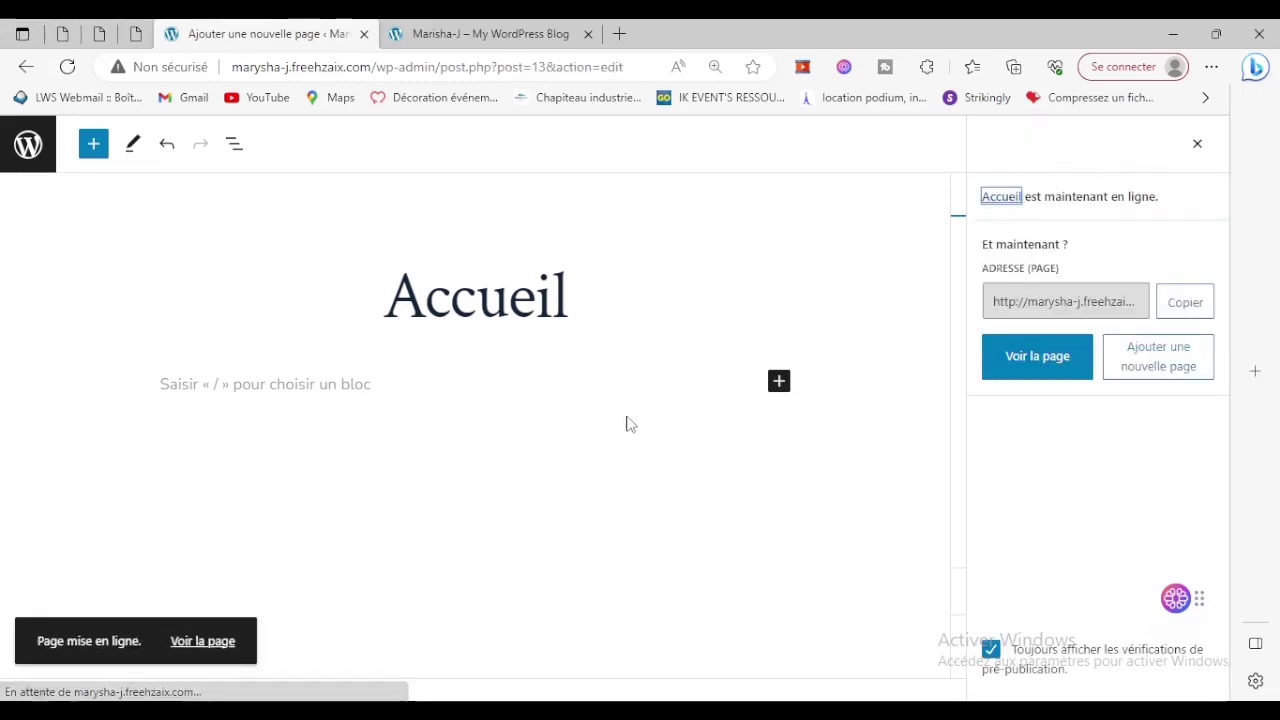
{"action": "left_click", "coordinate": [28, 146]}
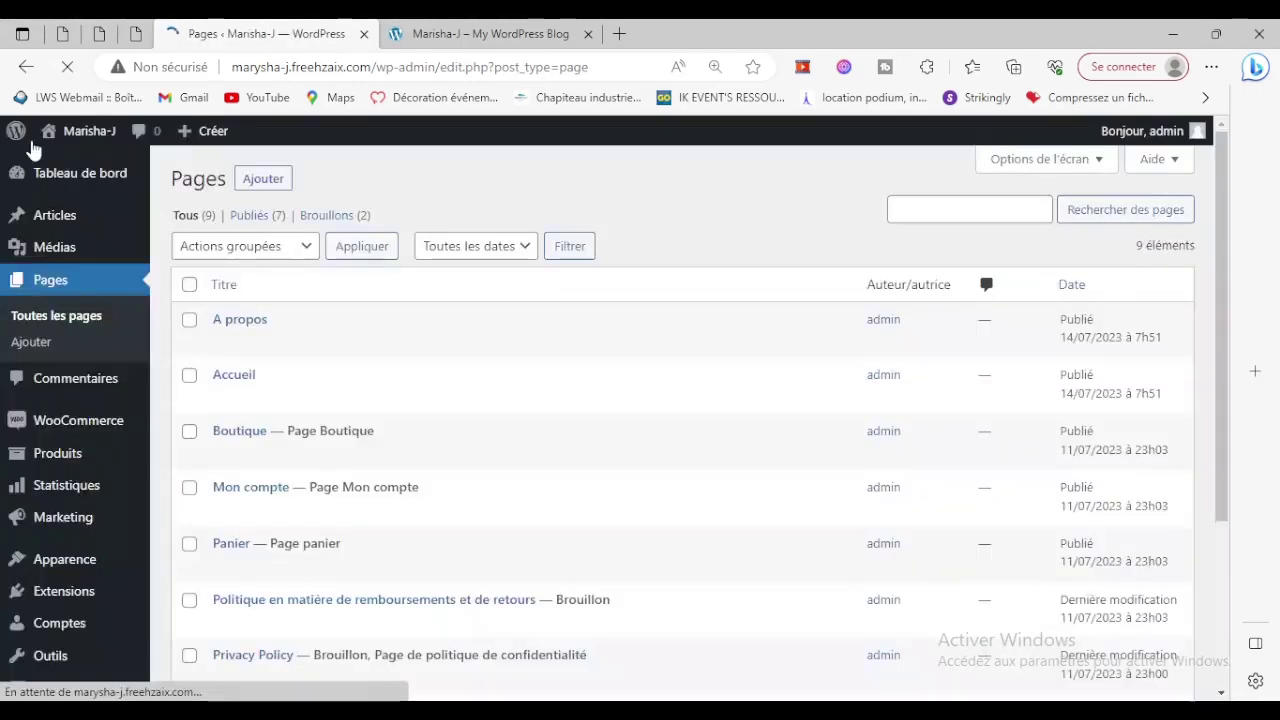
Create and publish a 'Nous contacter' page, then view it live.
{"action": "left_click", "coordinate": [255, 184]}
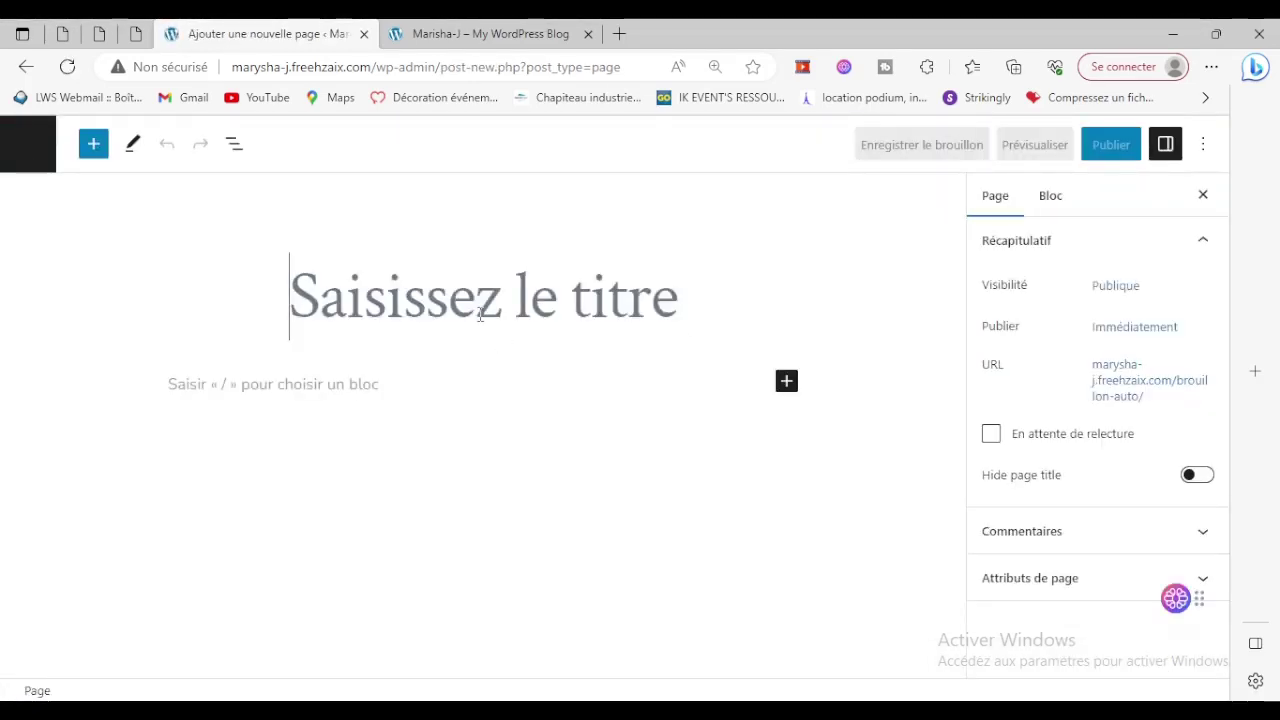
{"action": "type", "text": "Nous contacter"}
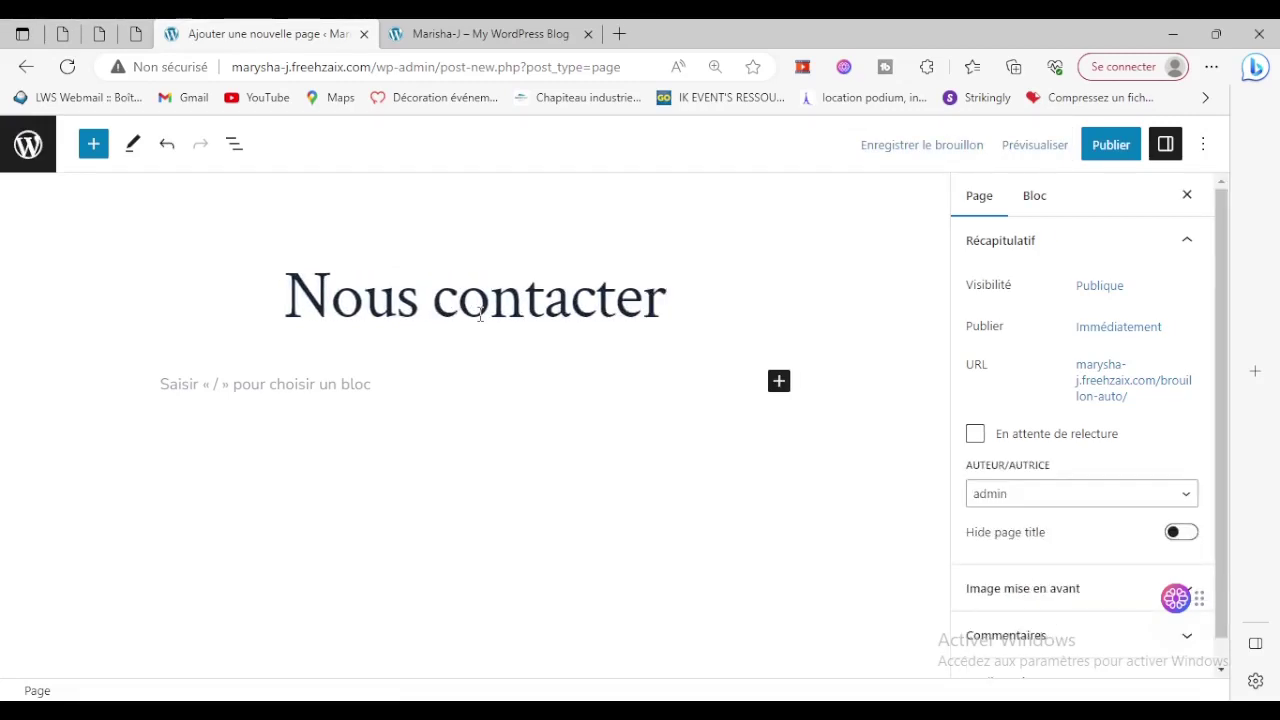
{"action": "left_click", "coordinate": [1111, 145]}
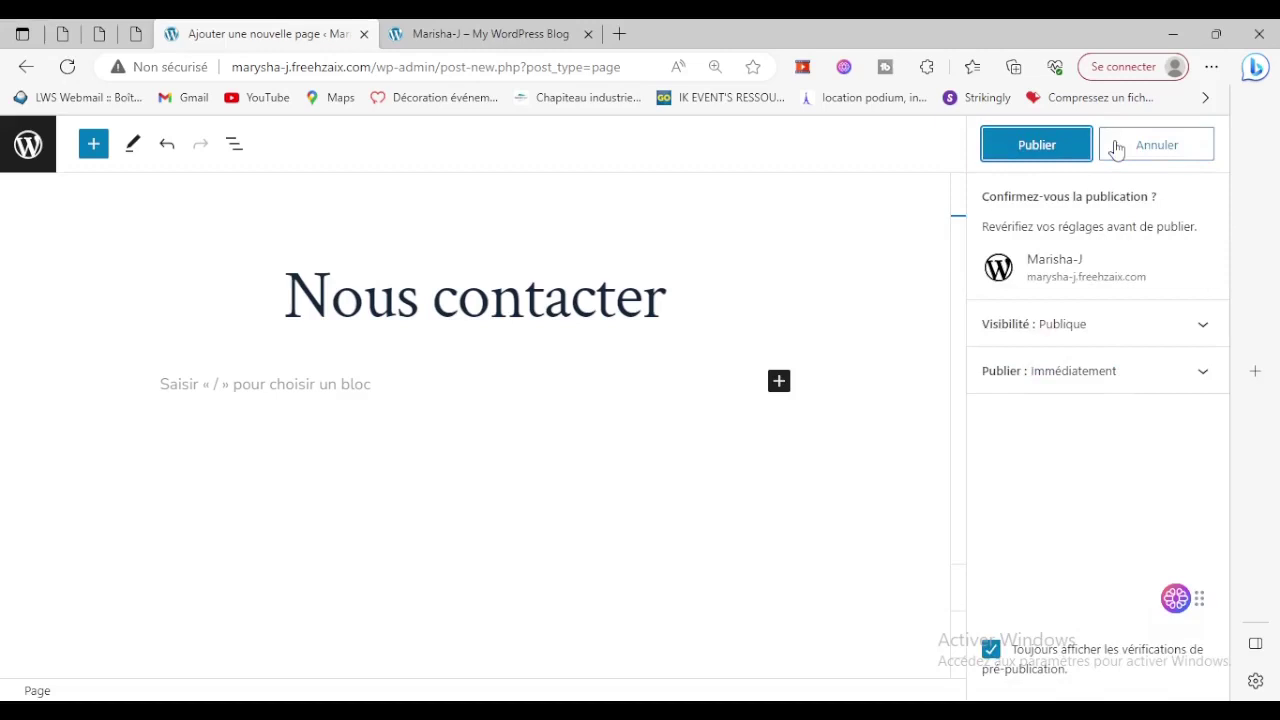
{"action": "left_click", "coordinate": [1040, 146]}
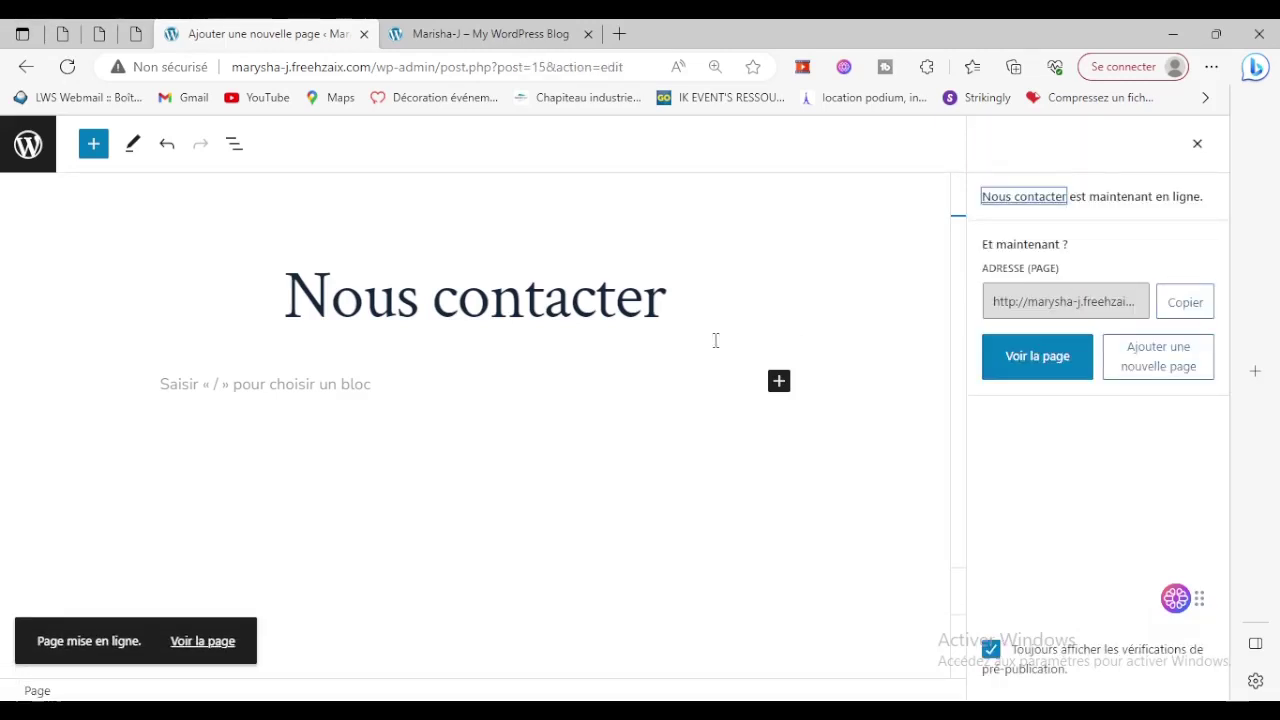
{"action": "left_click", "coordinate": [200, 642]}
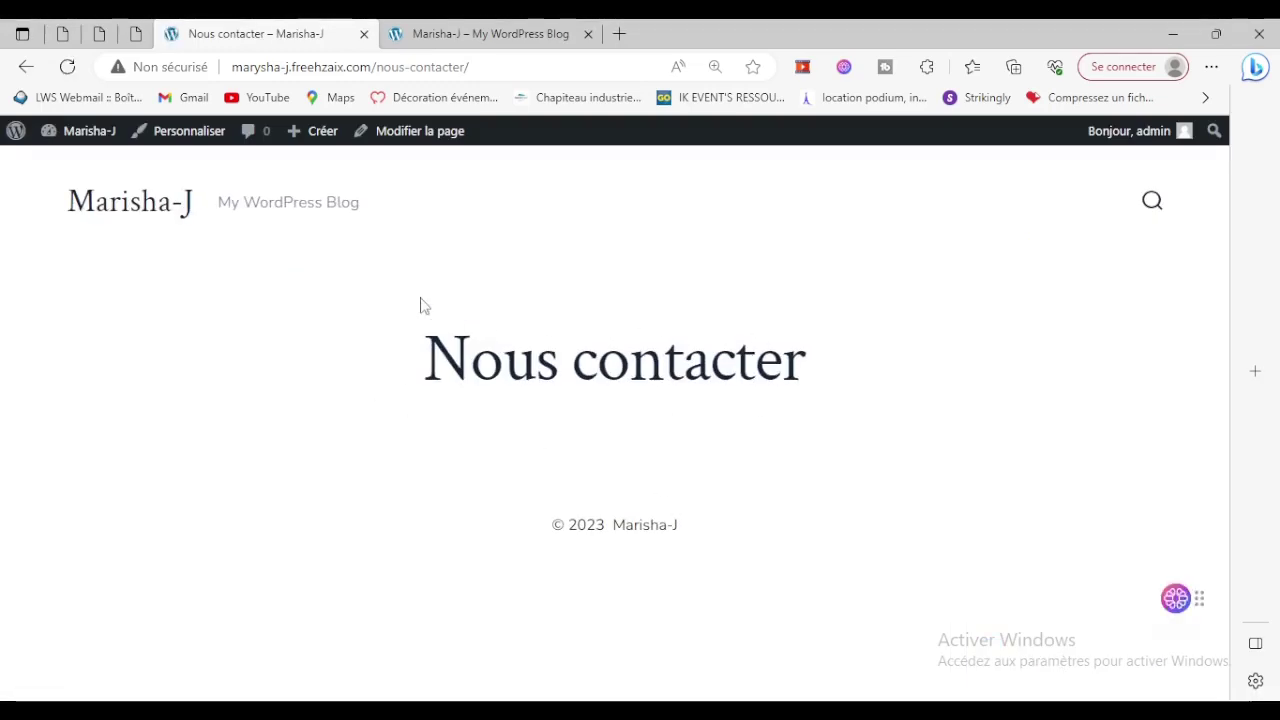
Reopen the Nous contacter page in the block editor from the live site.
{"action": "left_click_drag", "start_coordinate": [424, 365], "coordinate": [806, 372]}
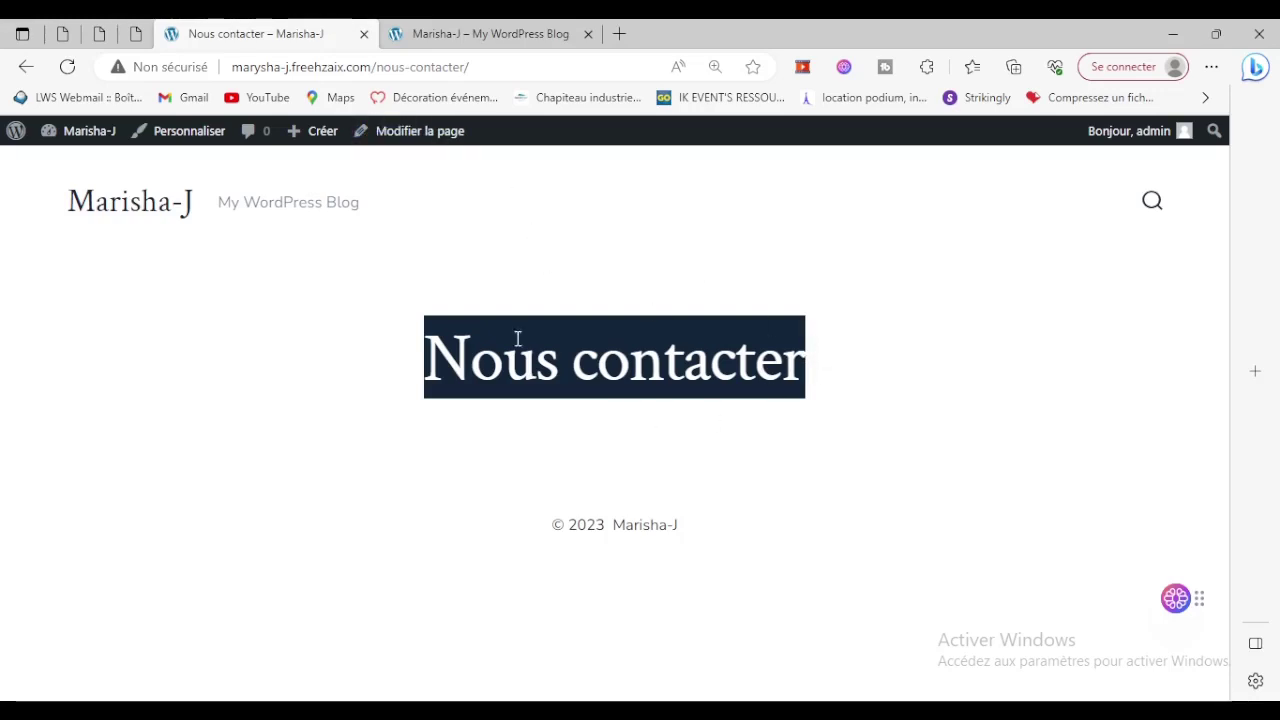
{"action": "left_click", "coordinate": [427, 137]}
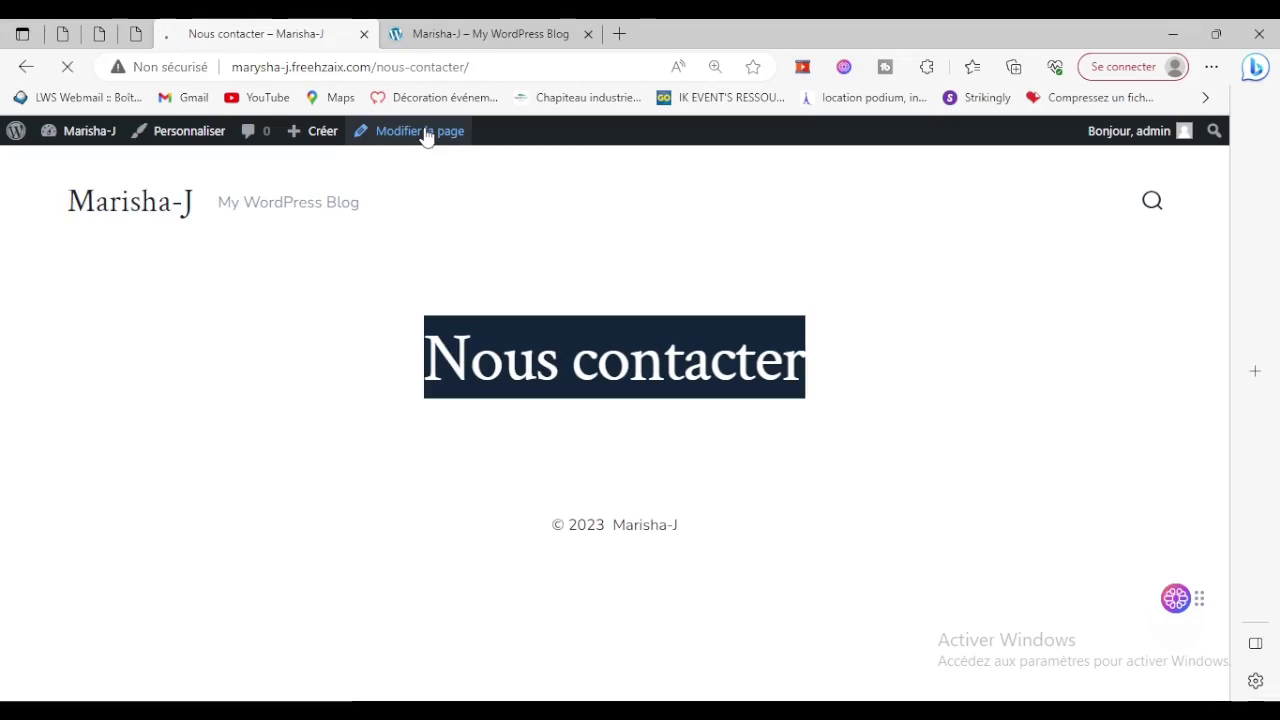
{"action": "left_click", "coordinate": [522, 33]}
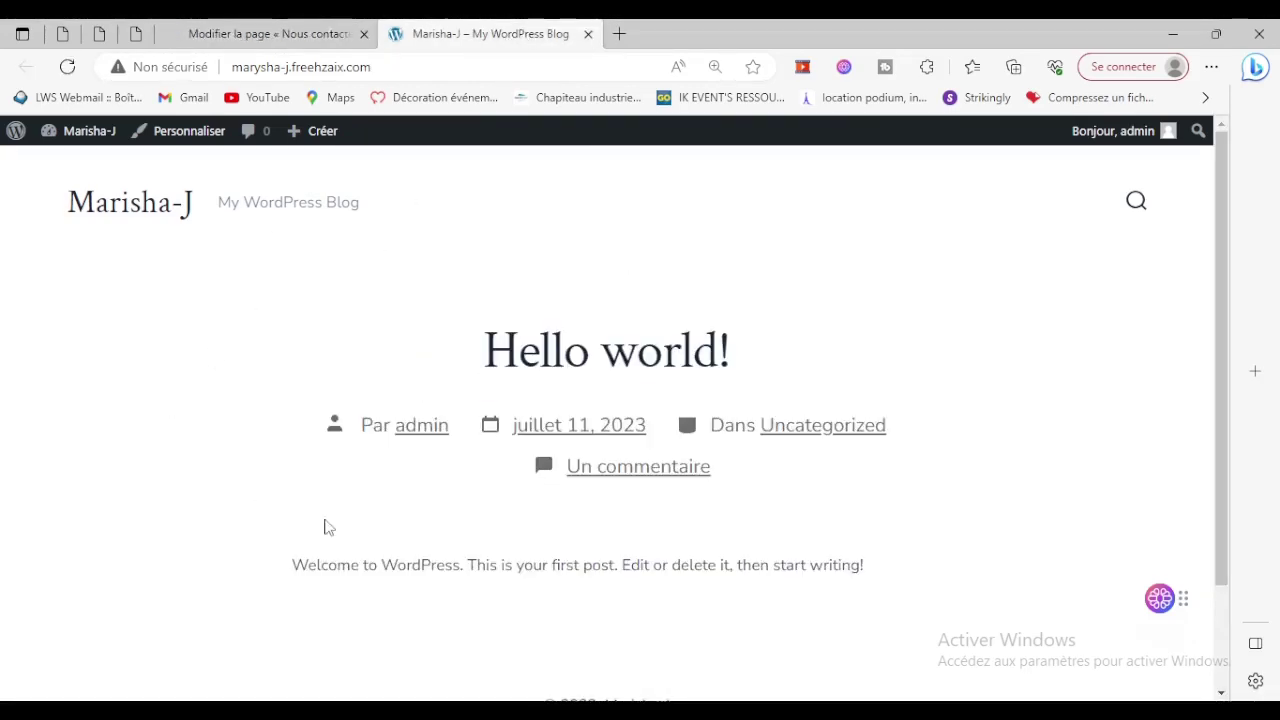
{"action": "left_click", "coordinate": [265, 33]}
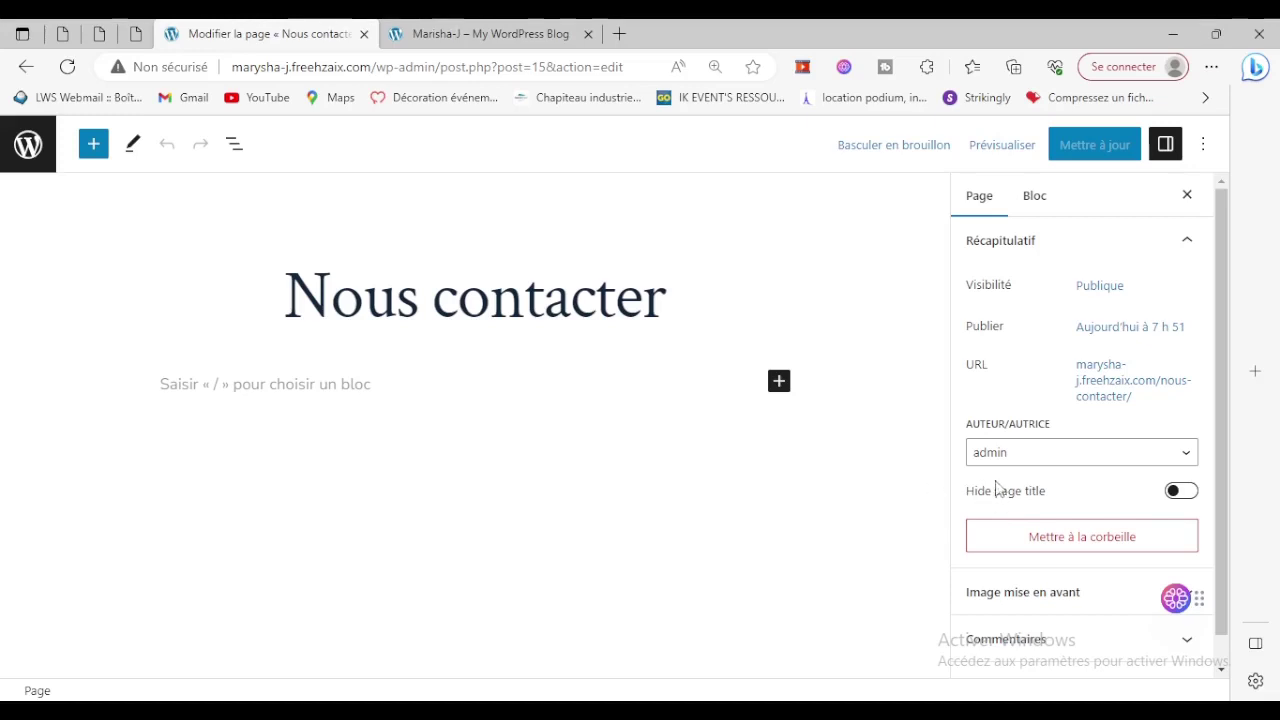
Turn on Hide page title, update the page, check it live, and return to the editor.
{"action": "left_click", "coordinate": [1183, 493]}
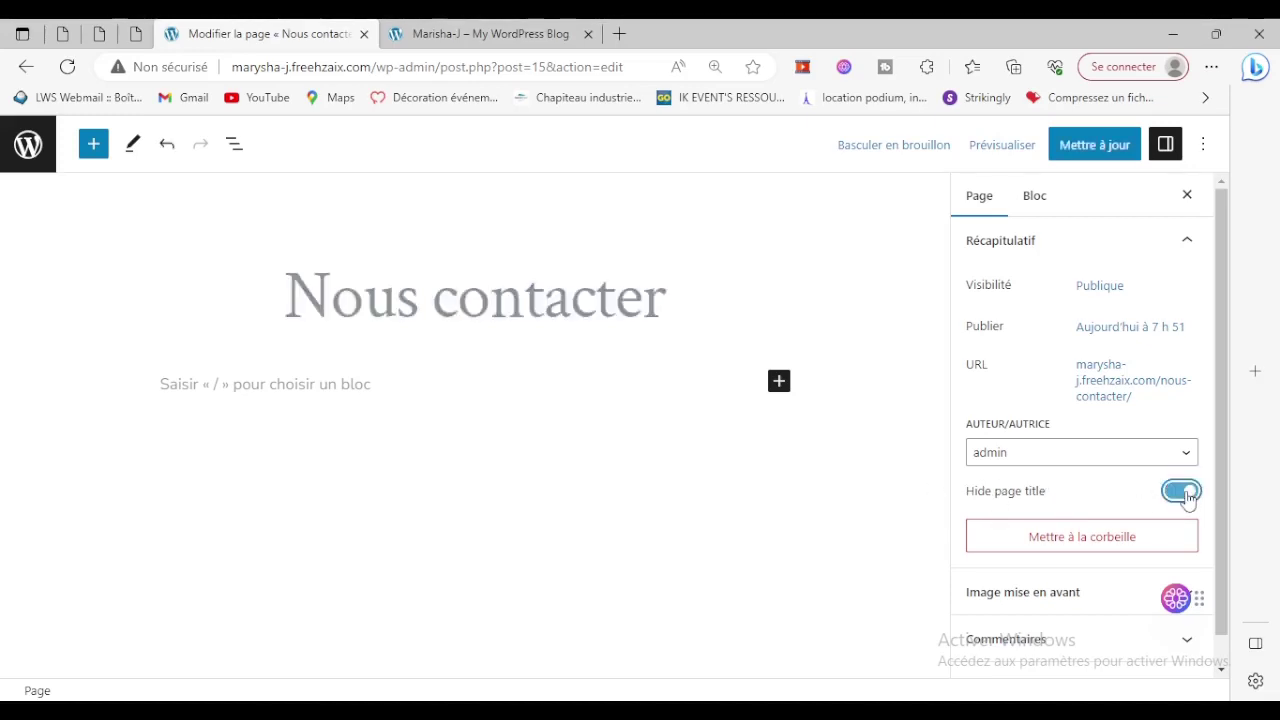
{"action": "left_click", "coordinate": [1093, 145]}
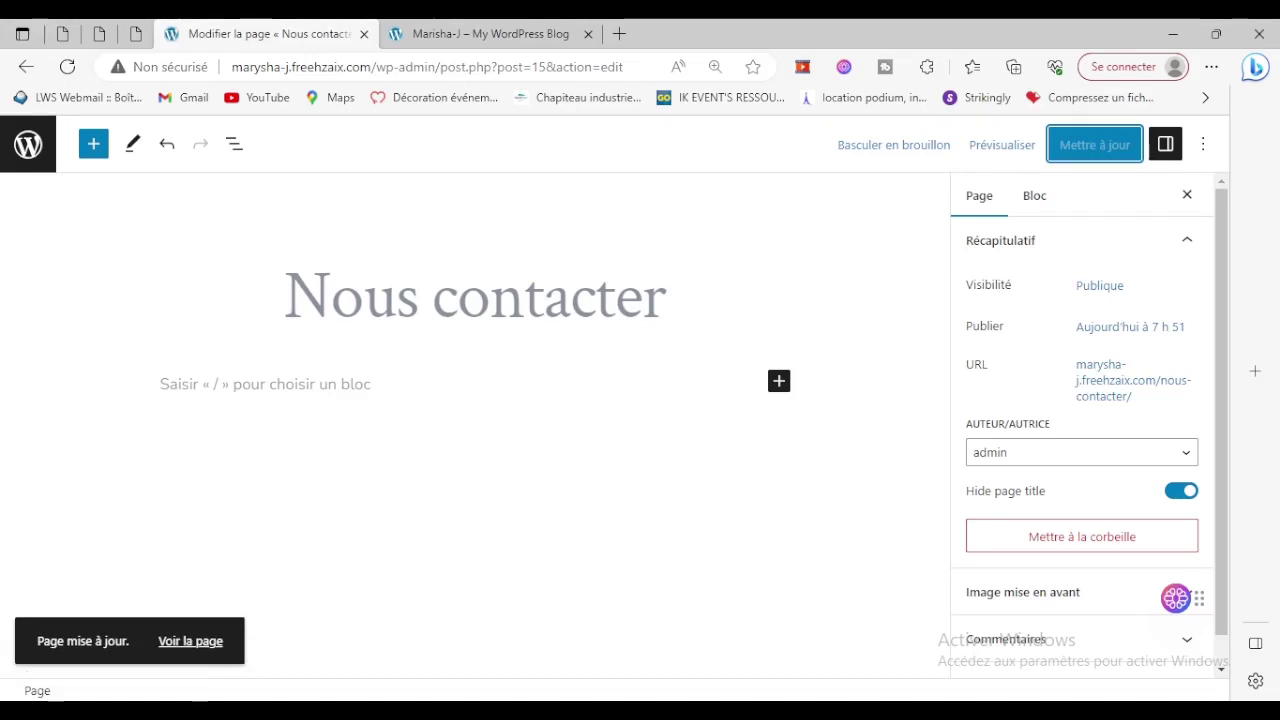
{"action": "left_click", "coordinate": [187, 656]}
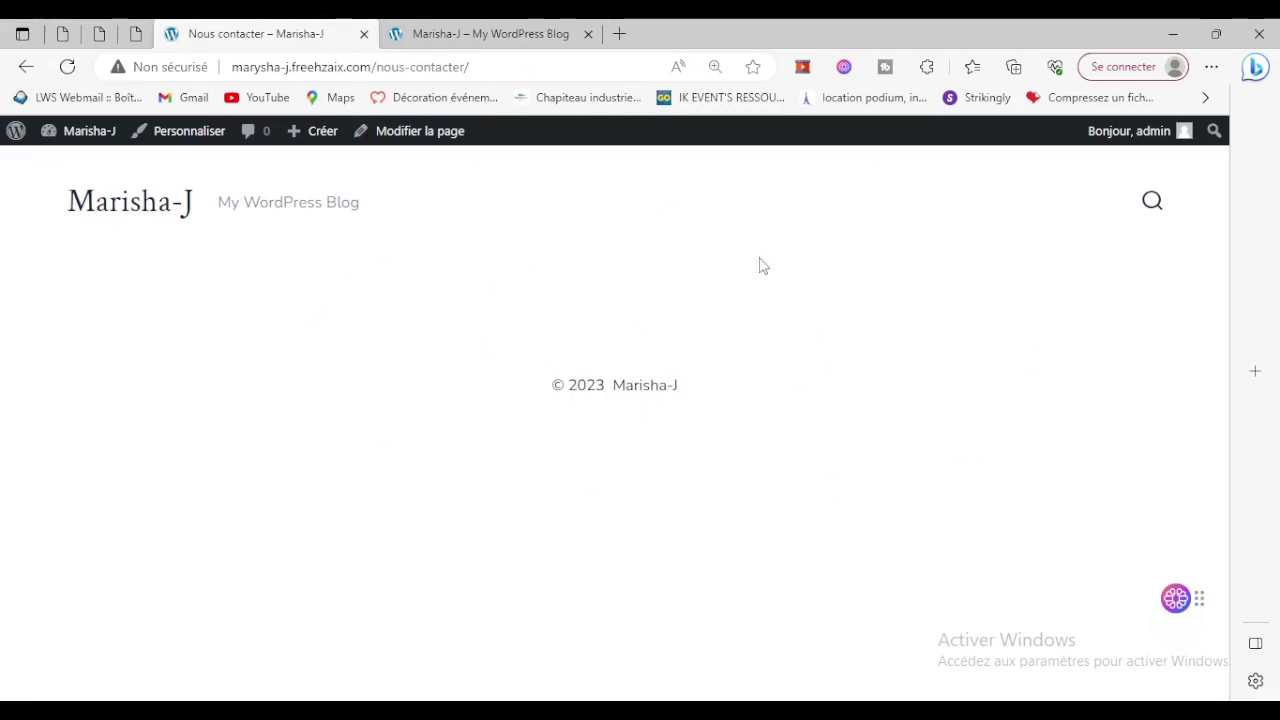
{"action": "left_click", "coordinate": [392, 137]}
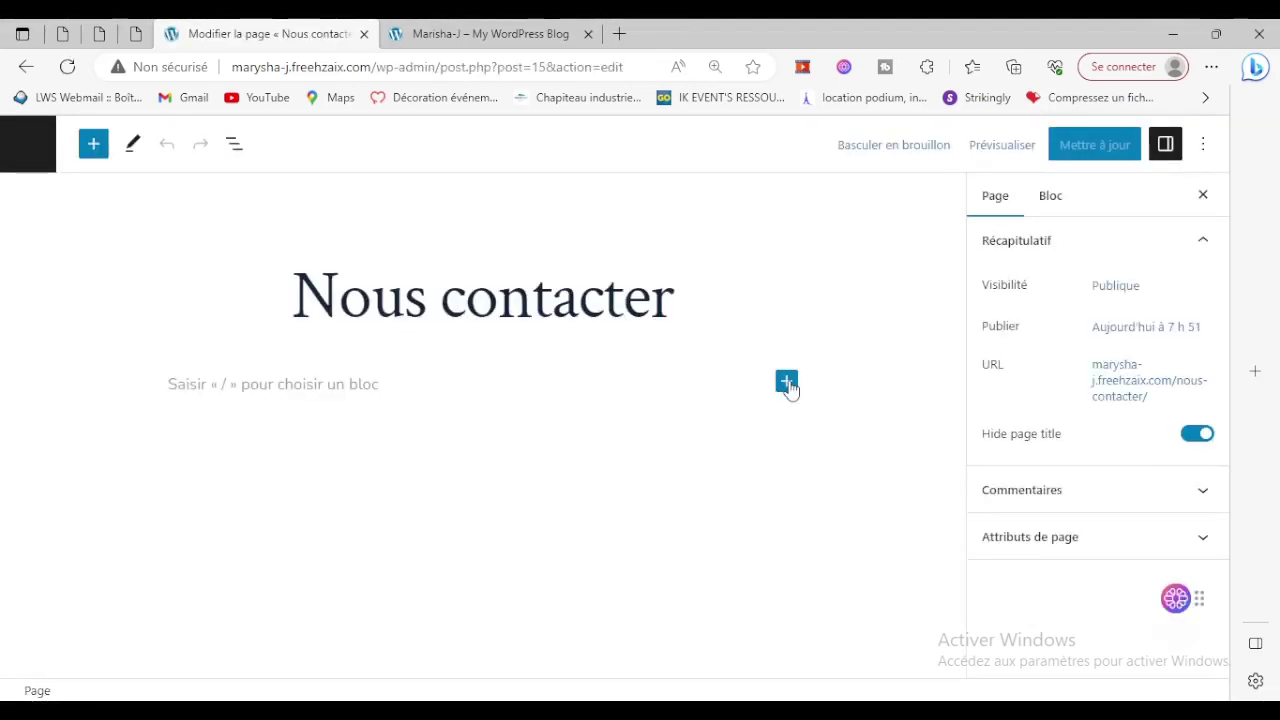
Insert a Bannière block found by searching 'bann' and choose Médiathèque for its image.
{"action": "left_click", "coordinate": [787, 384]}
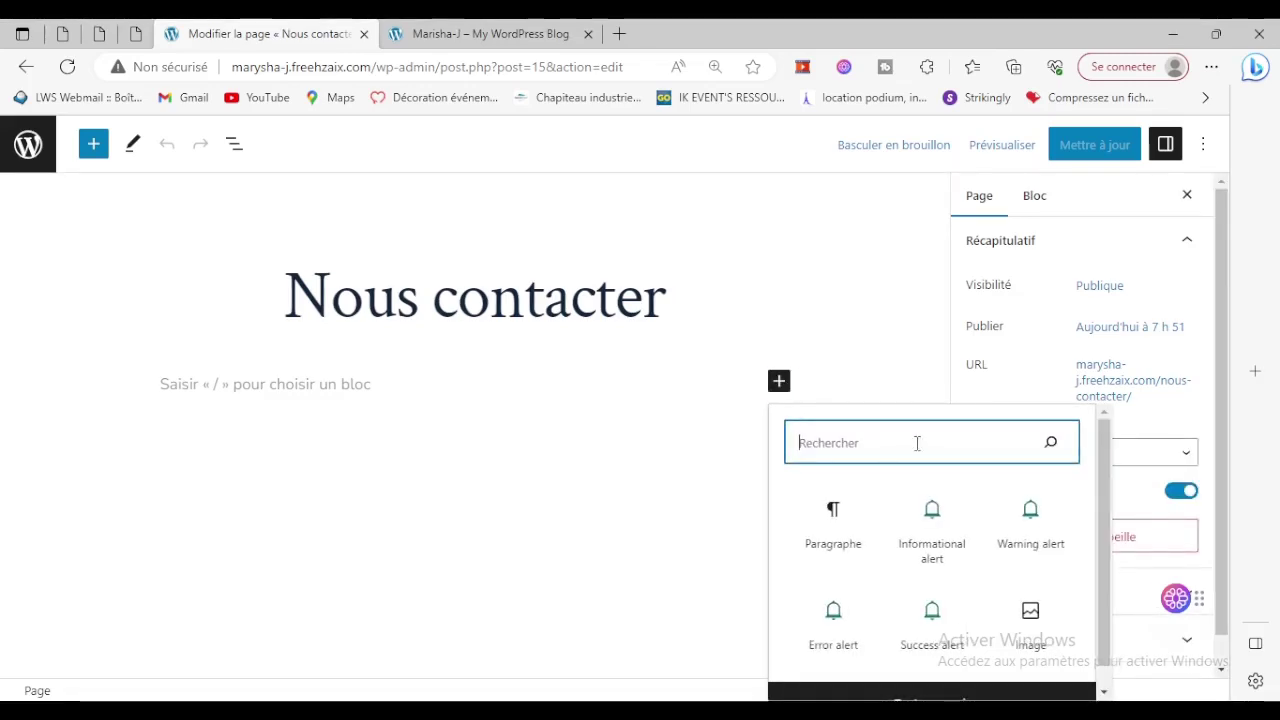
{"action": "type", "text": "ba"}
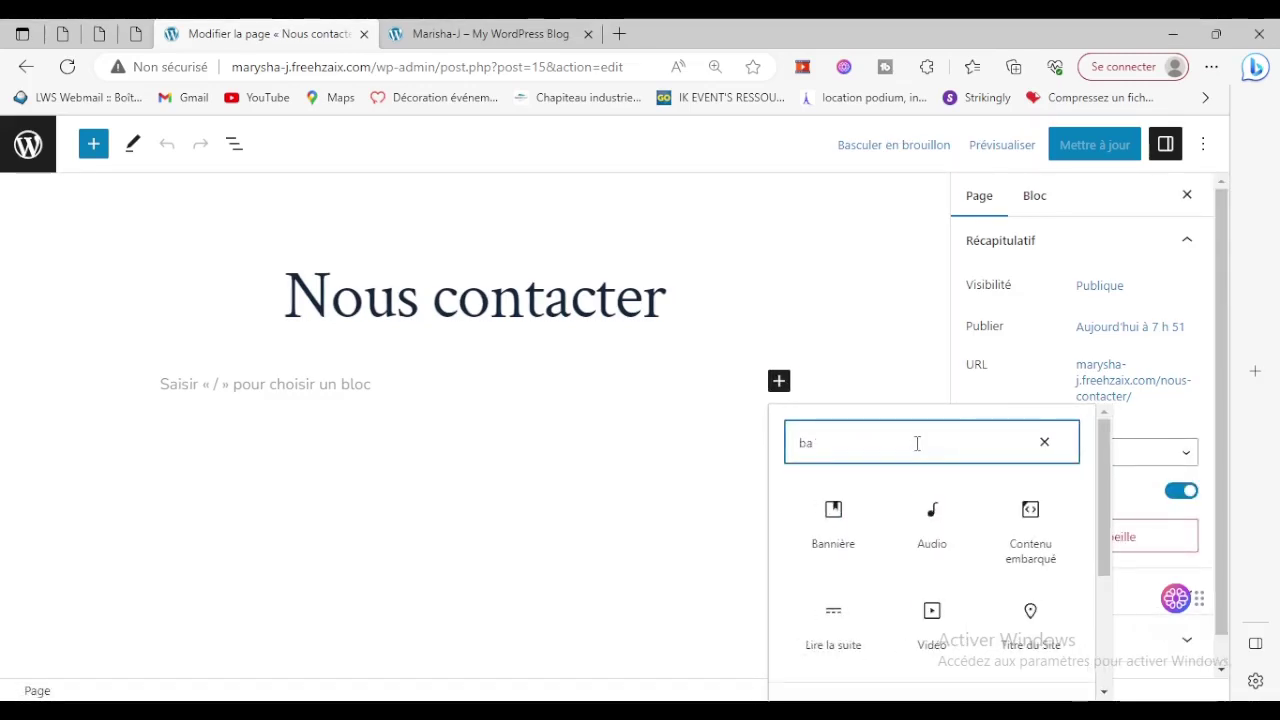
{"action": "type", "text": "nn"}
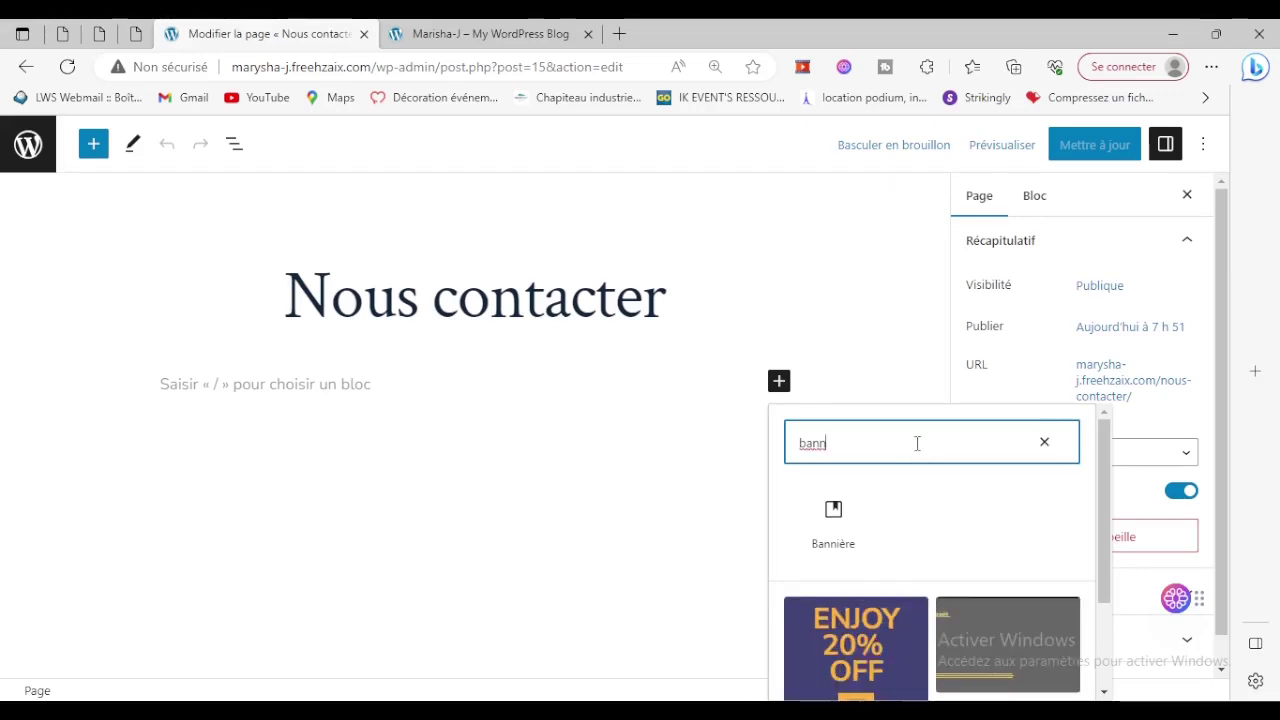
{"action": "scroll", "coordinate": [914, 449], "scroll_direction": "down", "scroll_amount": 3}
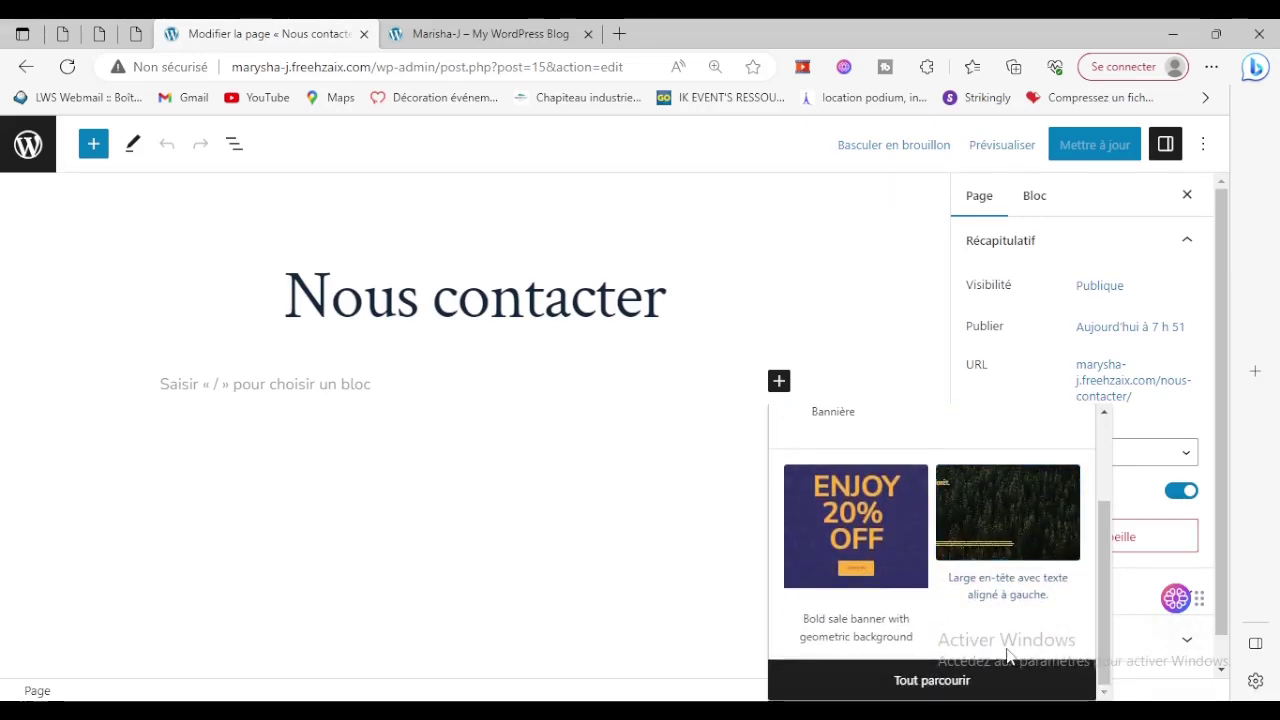
{"action": "scroll", "coordinate": [1006, 651], "scroll_direction": "up", "scroll_amount": 3}
{"action": "left_click", "coordinate": [840, 512]}
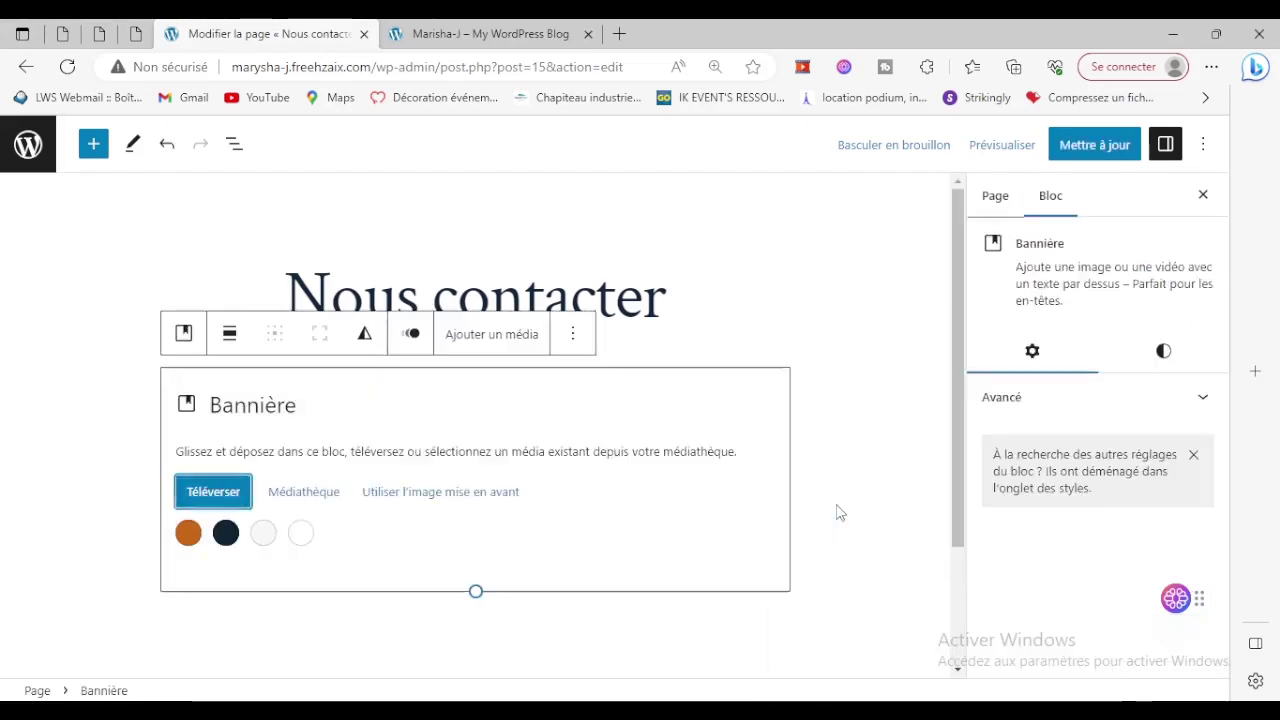
{"action": "left_click", "coordinate": [304, 493]}
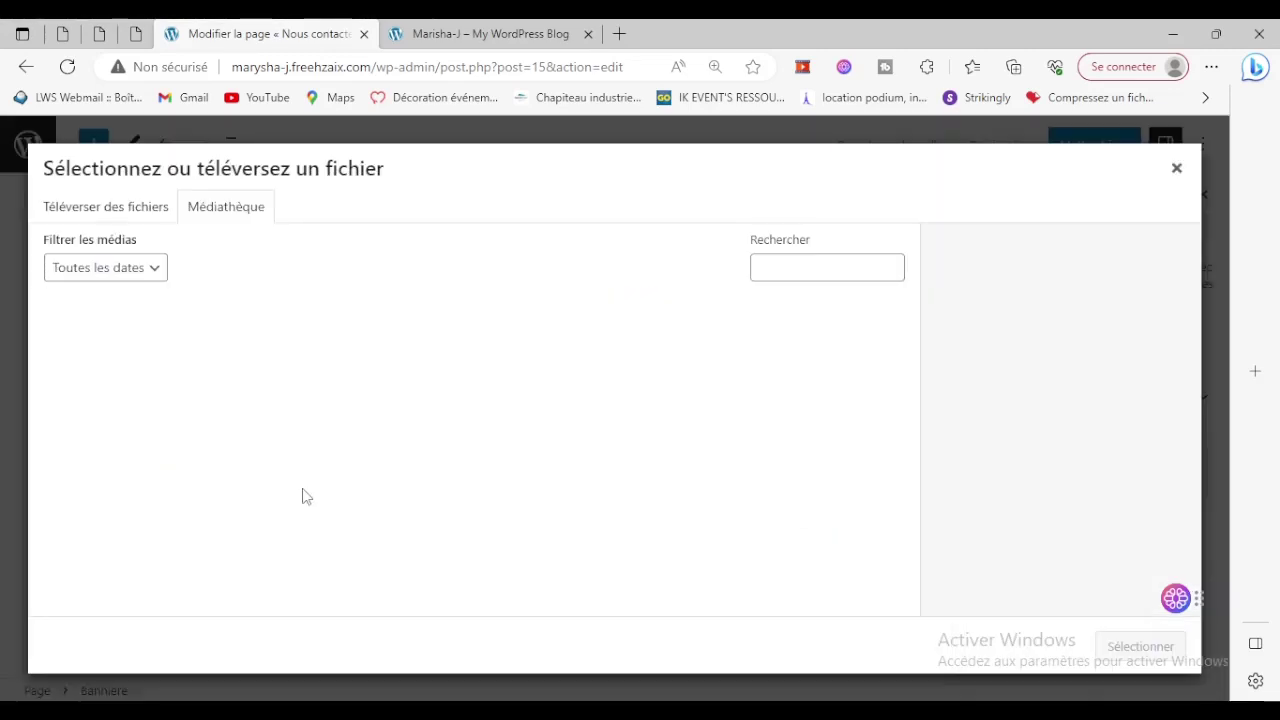
Upload extraLarge.jpeg from the Downloads folder as the banner image.
{"action": "left_click", "coordinate": [92, 205]}
{"action": "left_click", "coordinate": [551, 440]}
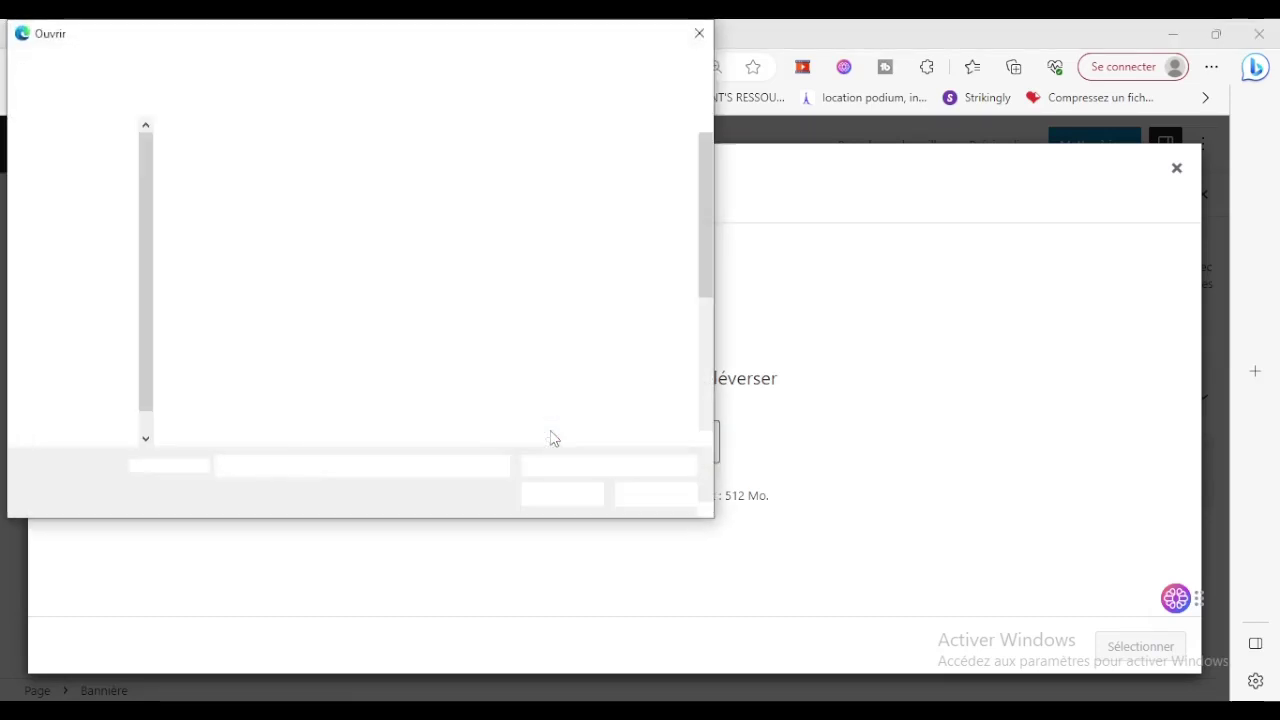
{"action": "scroll", "coordinate": [406, 352], "scroll_direction": "down", "scroll_amount": 1}
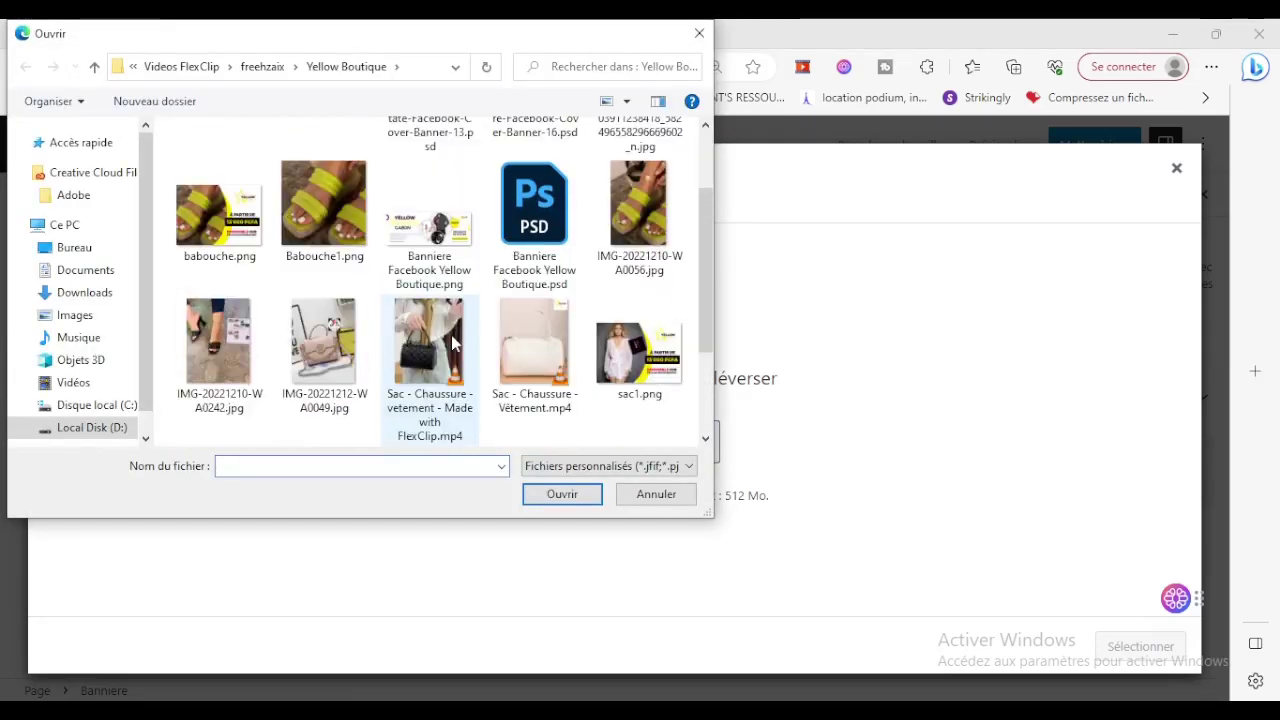
{"action": "scroll", "coordinate": [393, 344], "scroll_direction": "down", "scroll_amount": 1}
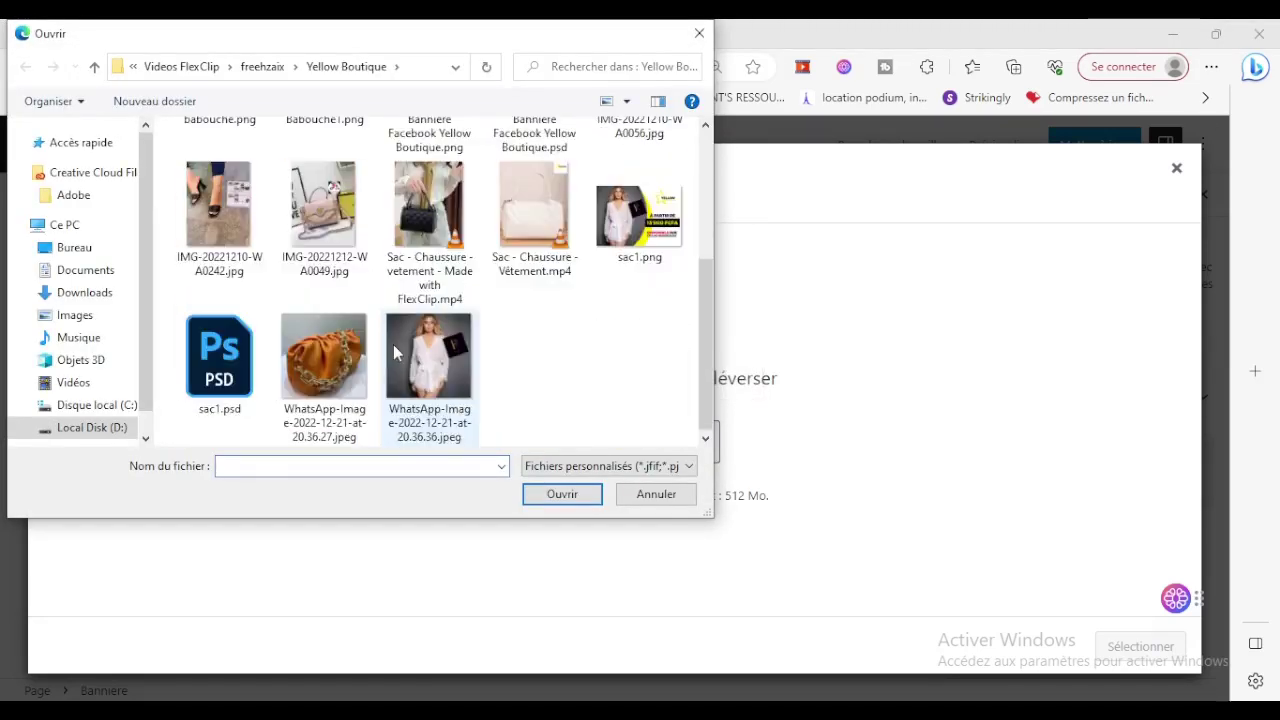
{"action": "scroll", "coordinate": [400, 354], "scroll_direction": "up", "scroll_amount": 1}
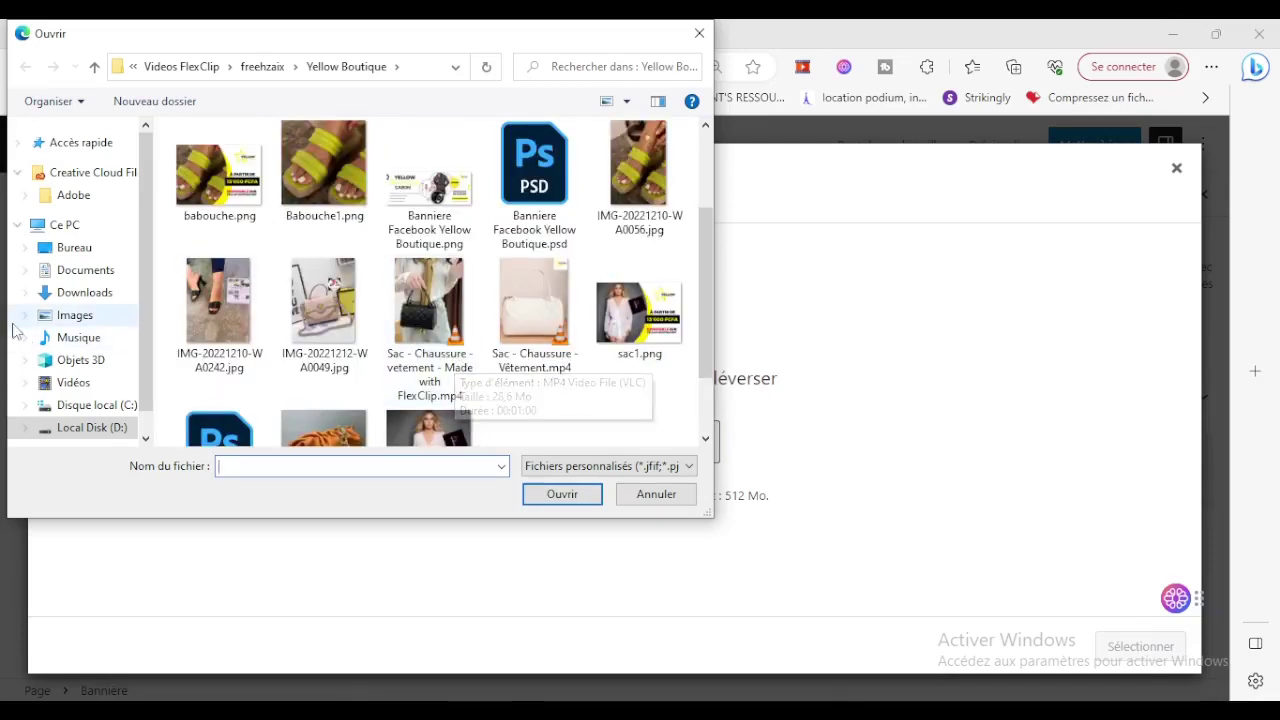
{"action": "left_click", "coordinate": [86, 294]}
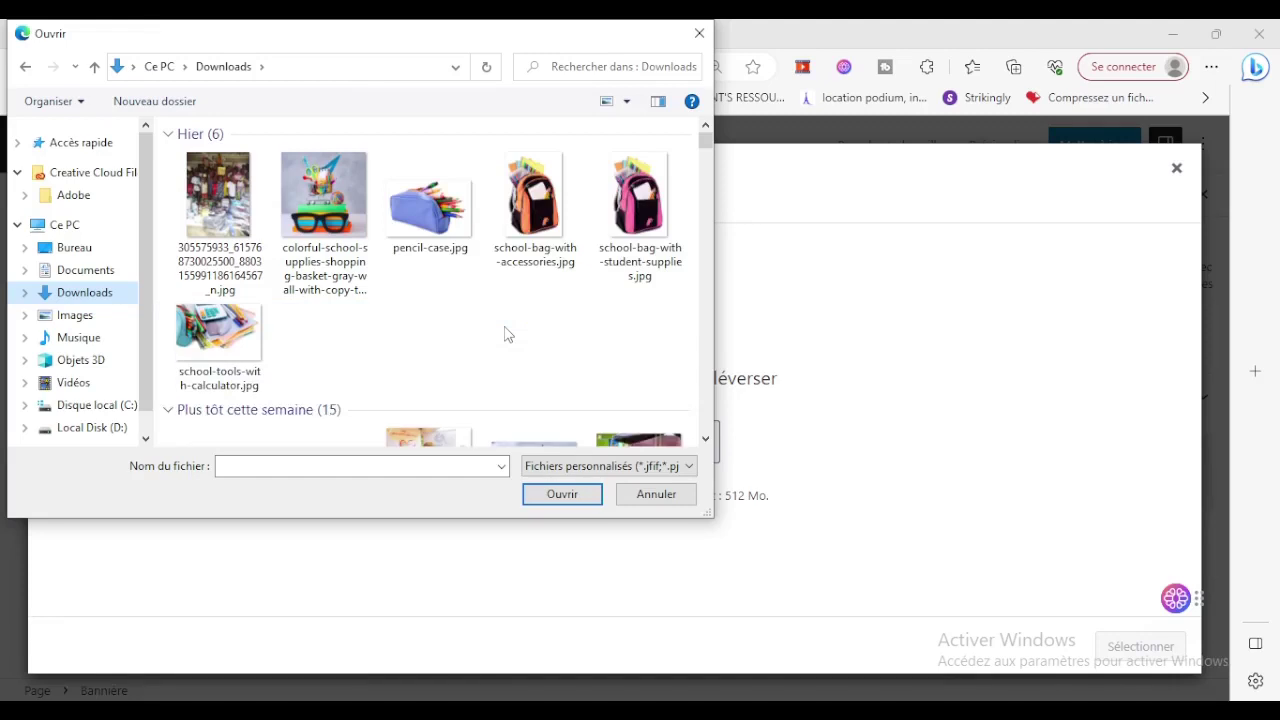
{"action": "left_click", "coordinate": [220, 338]}
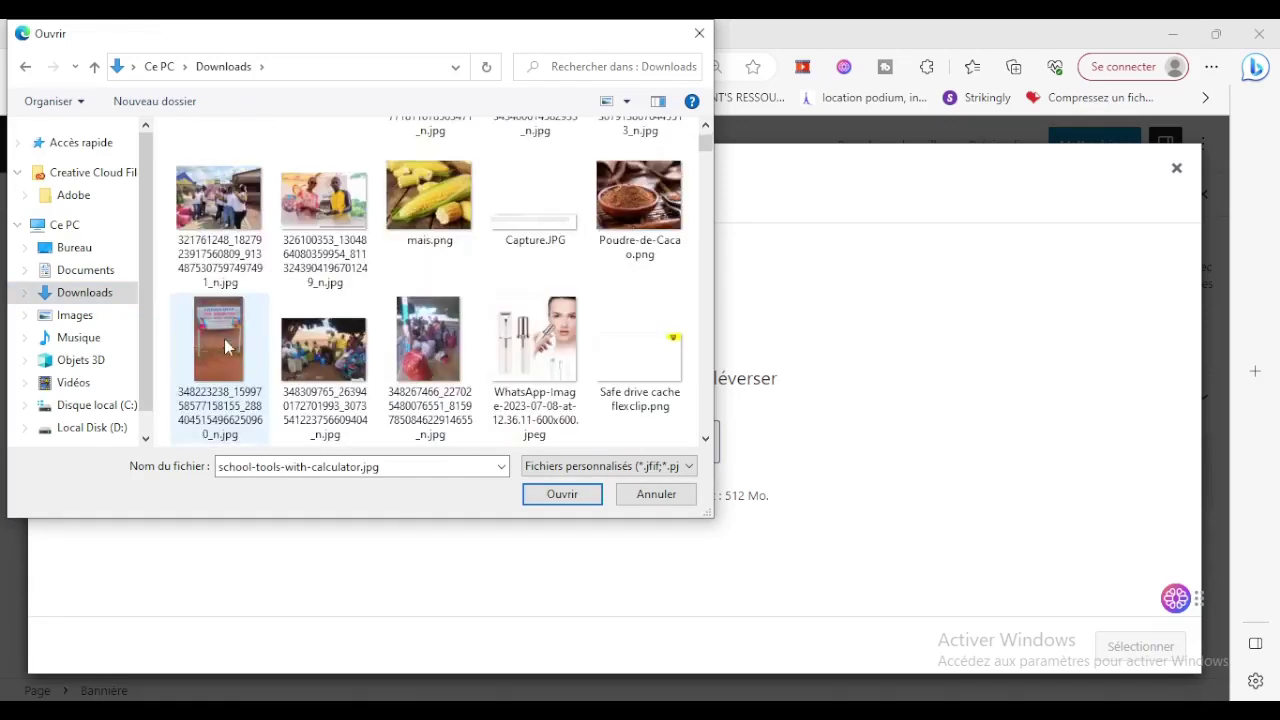
{"action": "scroll", "coordinate": [224, 339], "scroll_direction": "down", "scroll_amount": 3}
{"action": "scroll", "coordinate": [463, 352], "scroll_direction": "down", "scroll_amount": 2}
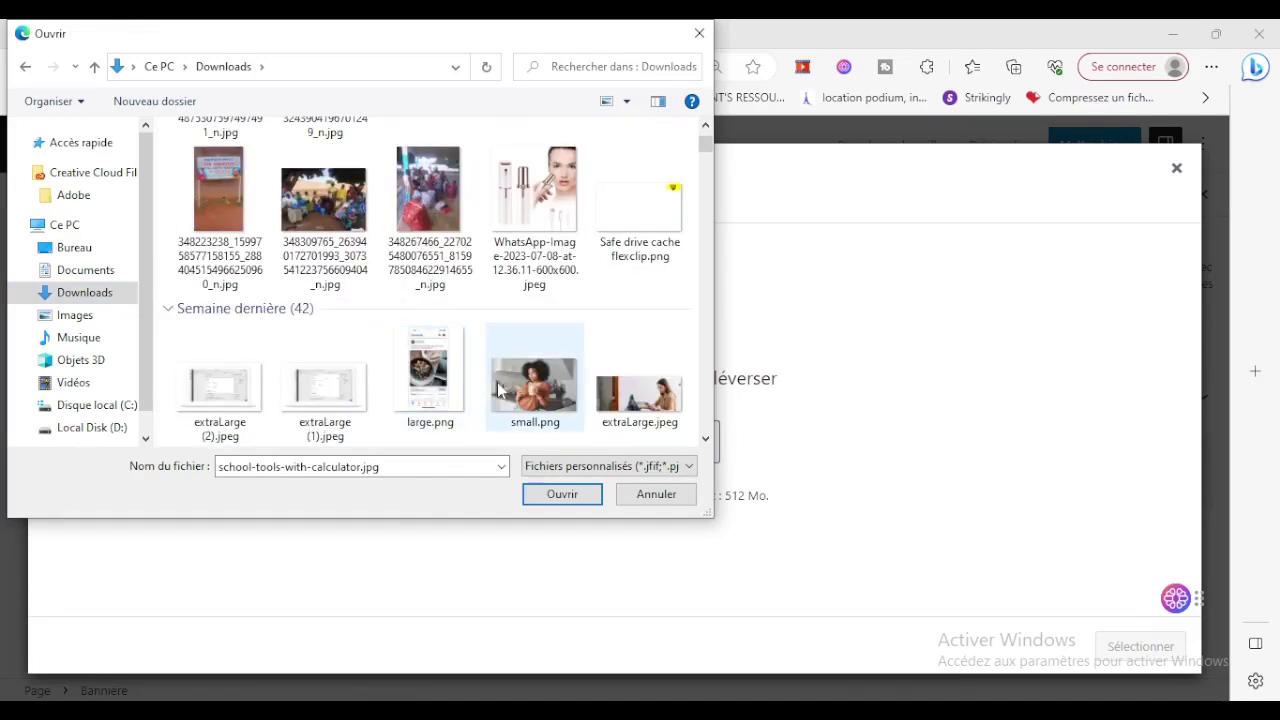
{"action": "left_click", "coordinate": [632, 392]}
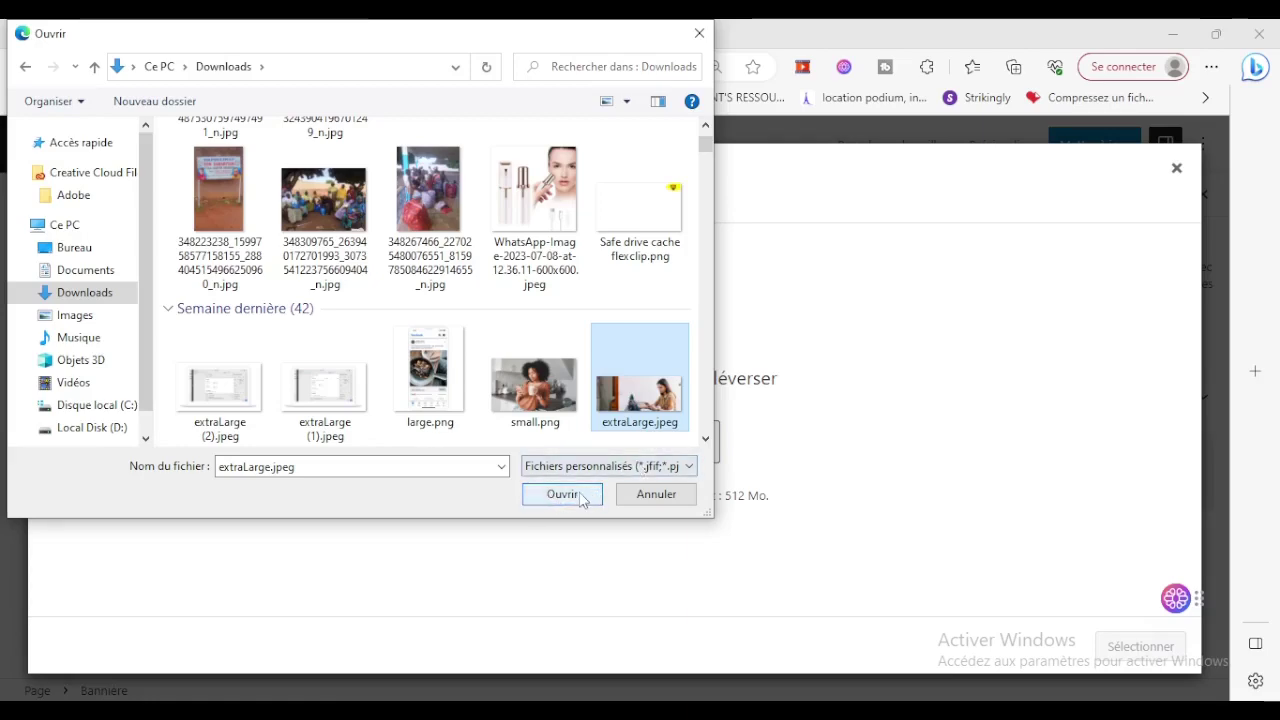
{"action": "left_click", "coordinate": [557, 496]}
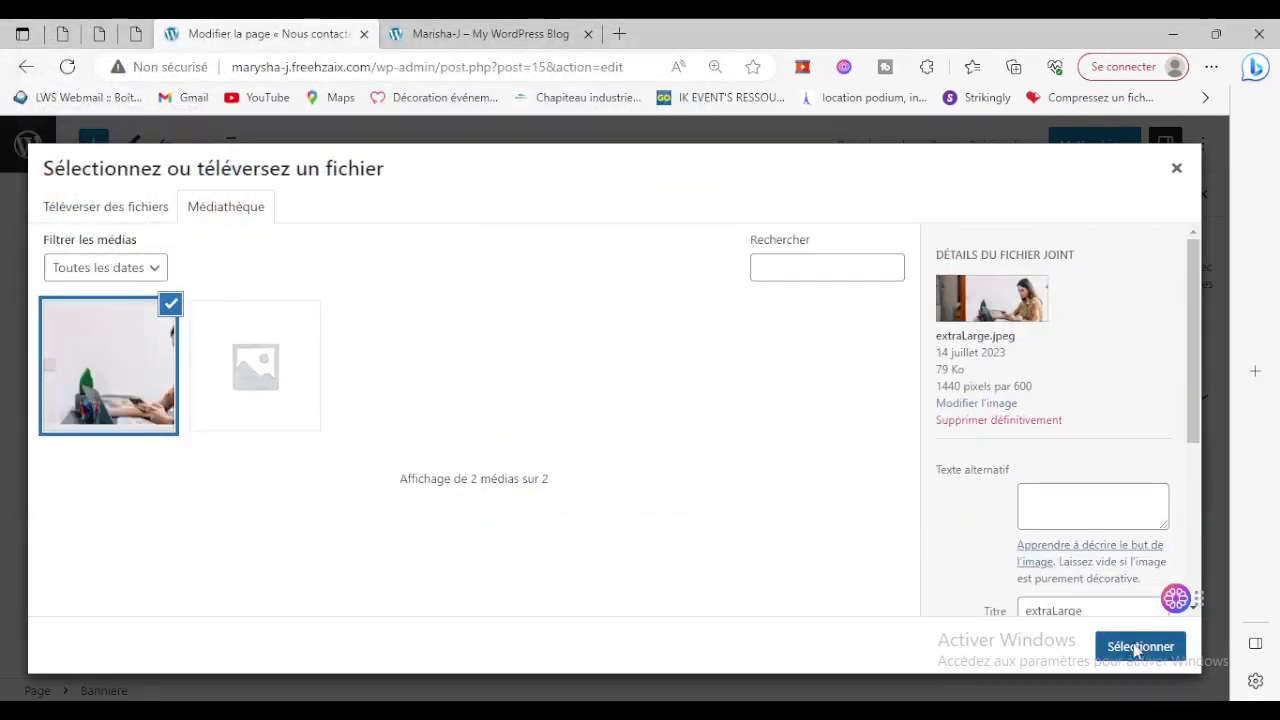
Use the uploaded photo as the banner background and title it 'Nous contacter'.
{"action": "left_click", "coordinate": [1137, 648]}
{"action": "scroll", "coordinate": [546, 624], "scroll_direction": "down", "scroll_amount": 3}
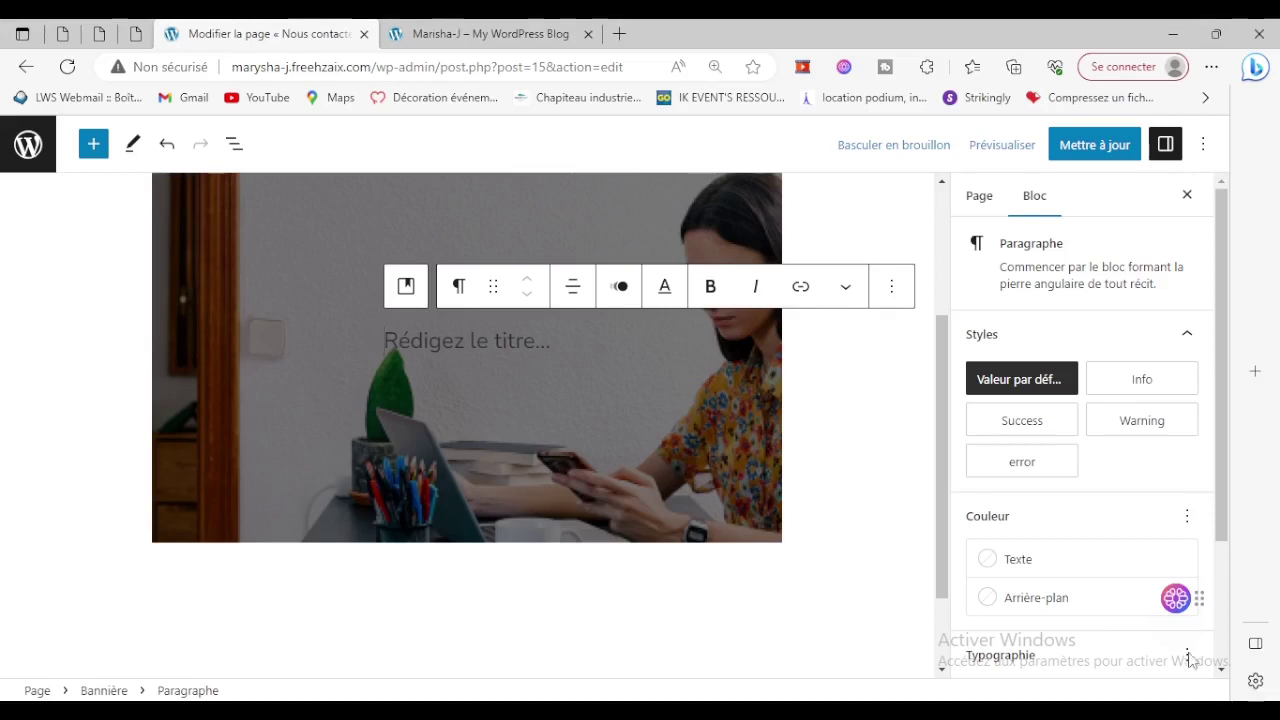
{"action": "scroll", "coordinate": [719, 499], "scroll_direction": "up", "scroll_amount": 2}
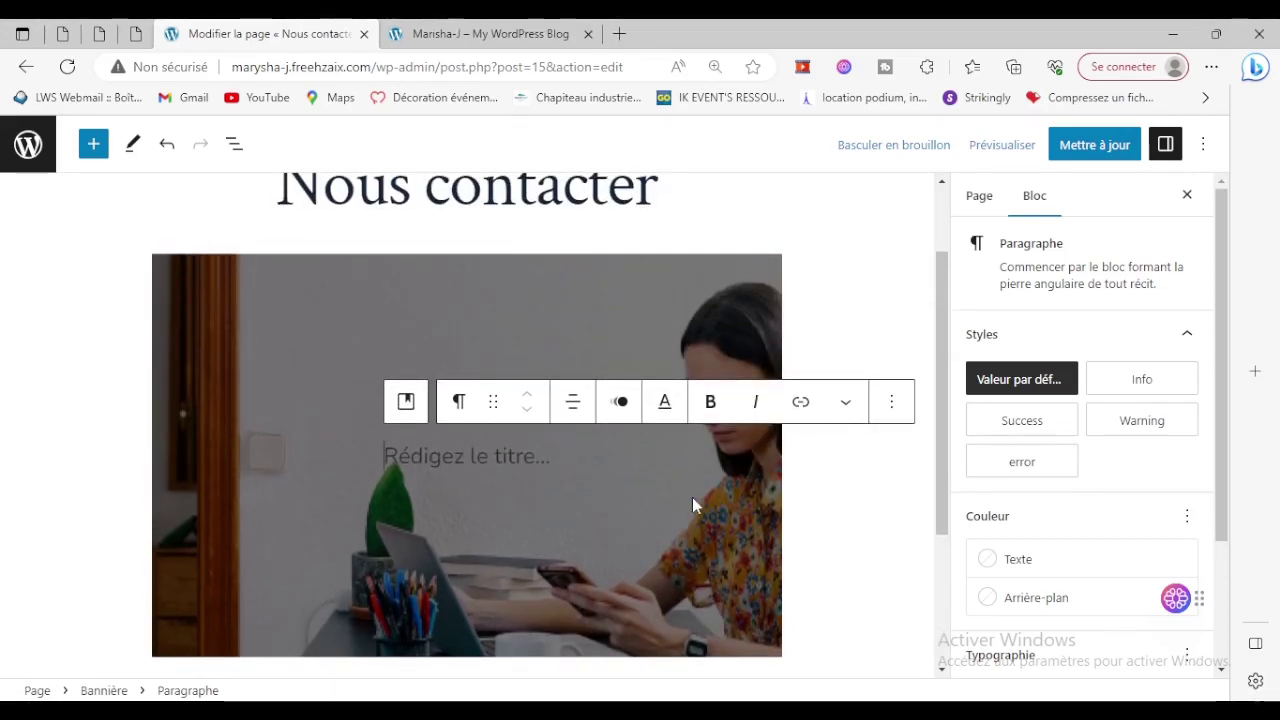
{"action": "type", "text": "A proj"}
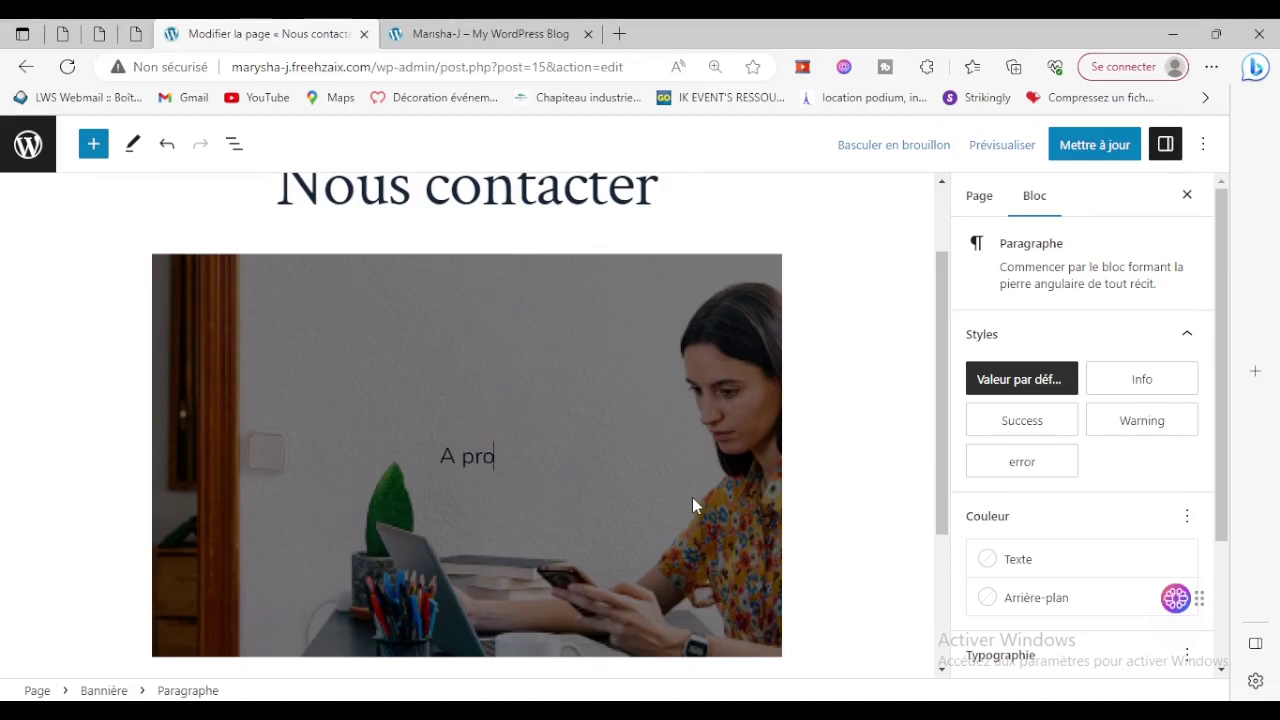
{"action": "key", "text": "BackSpace"}
{"action": "key", "text": "BackSpace"}
{"action": "key", "text": "BackSpace"}
{"action": "key", "text": "BackSpace"}
{"action": "key", "text": "BackSpace"}
{"action": "key", "text": "BackSpace"}
{"action": "type", "text": "N"}
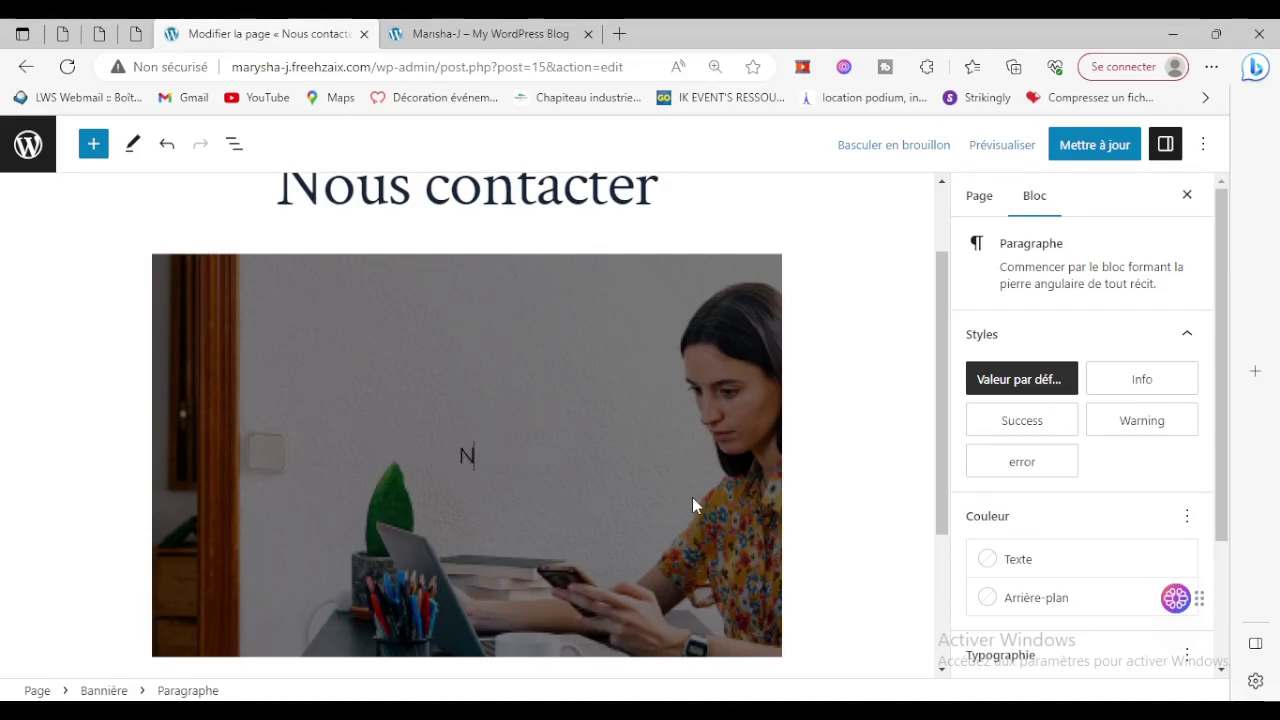
{"action": "type", "text": "ous contacter"}
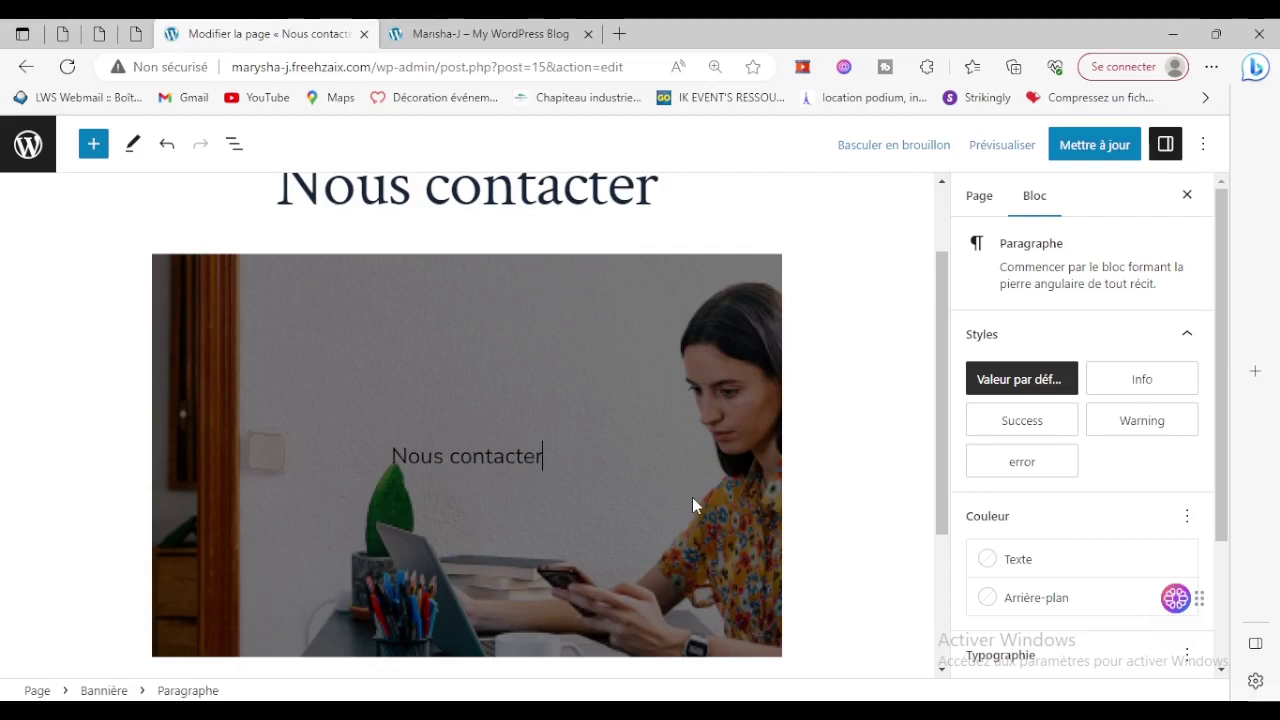
Set the banner title's typography size to XL and select the whole Bannière block.
{"action": "scroll", "coordinate": [1095, 480], "scroll_direction": "down", "scroll_amount": 2}
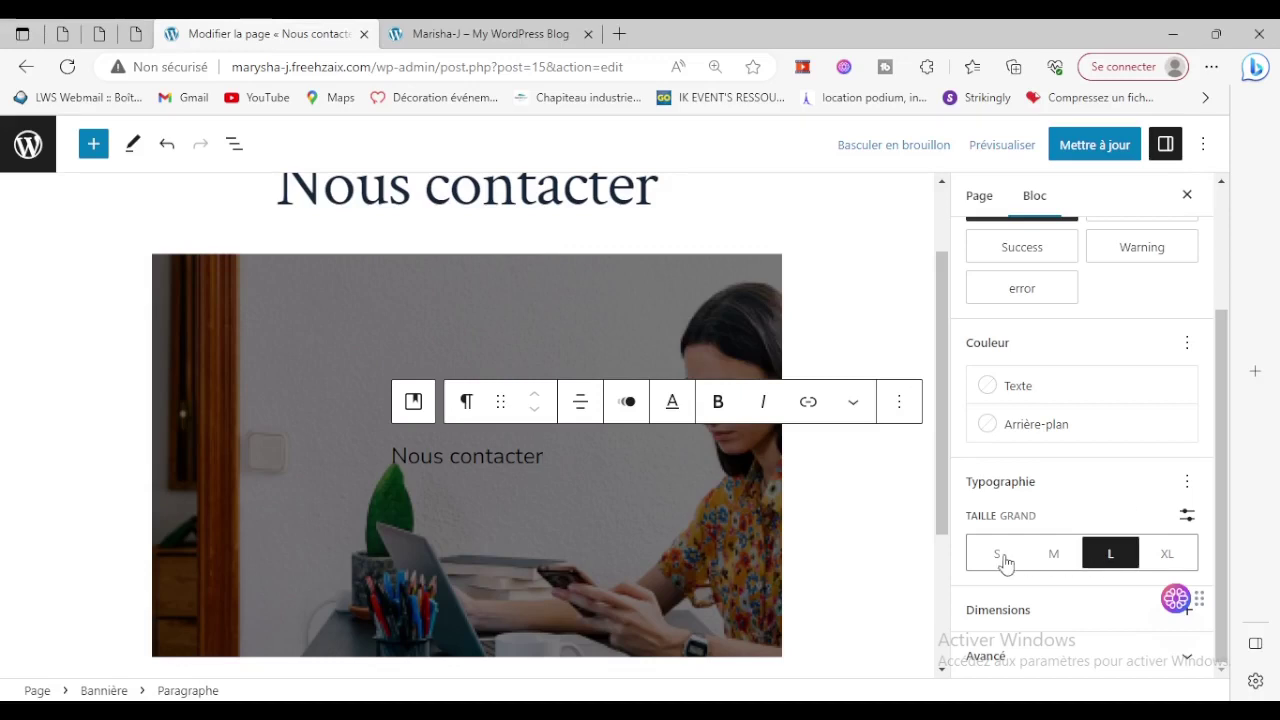
{"action": "left_click", "coordinate": [1170, 555]}
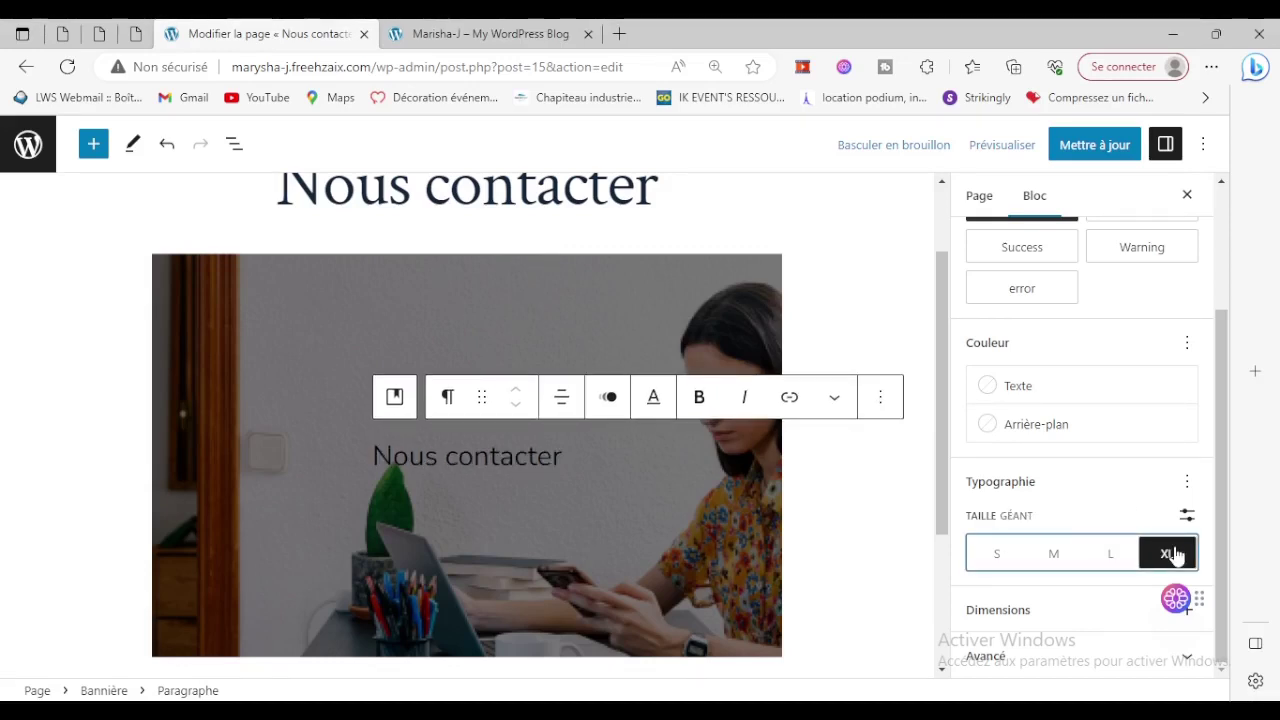
{"action": "left_click", "coordinate": [746, 588]}
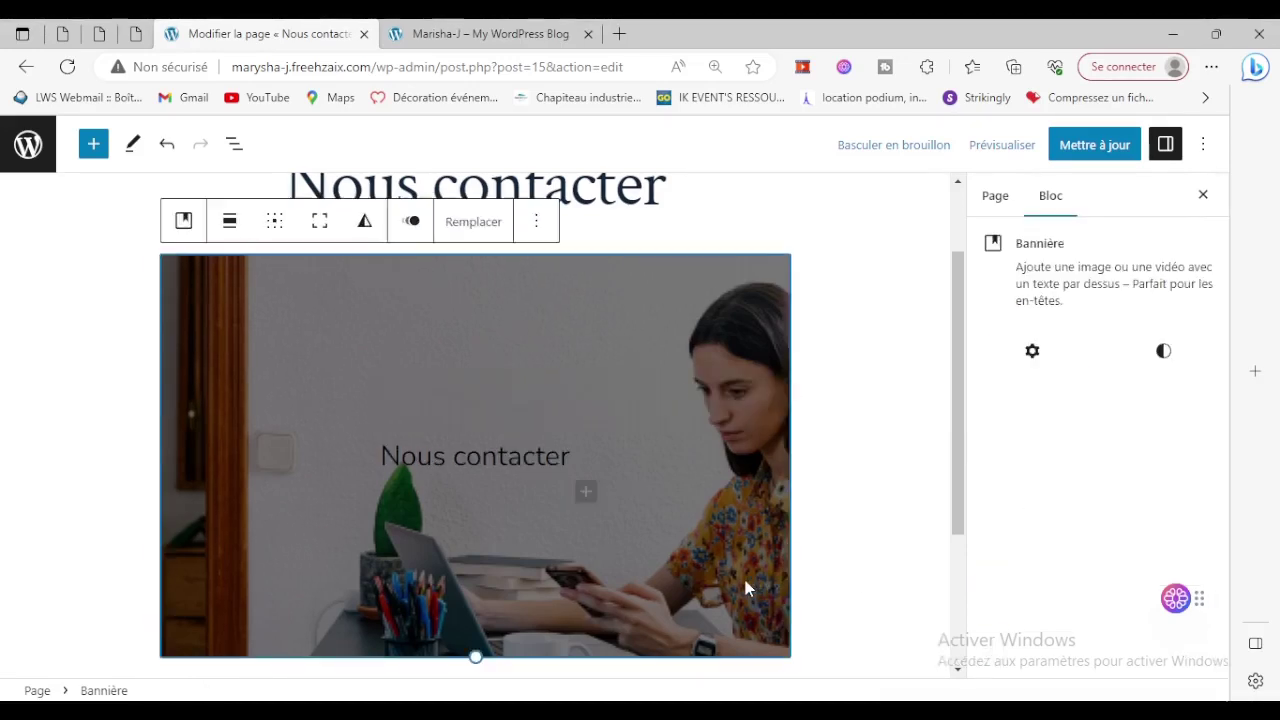
Save the page with Mettre à jour and open the live Nous contacter page.
{"action": "scroll", "coordinate": [1105, 545], "scroll_direction": "down", "scroll_amount": 3}
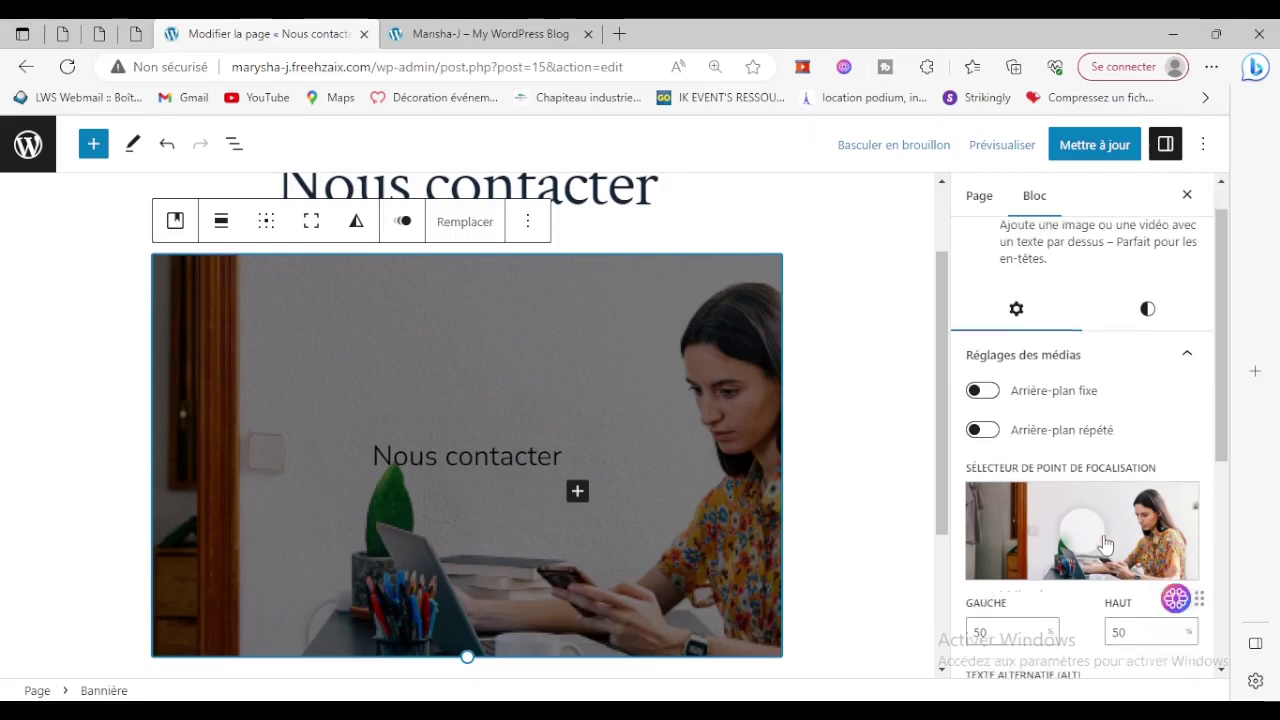
{"action": "scroll", "coordinate": [1105, 545], "scroll_direction": "down", "scroll_amount": 3}
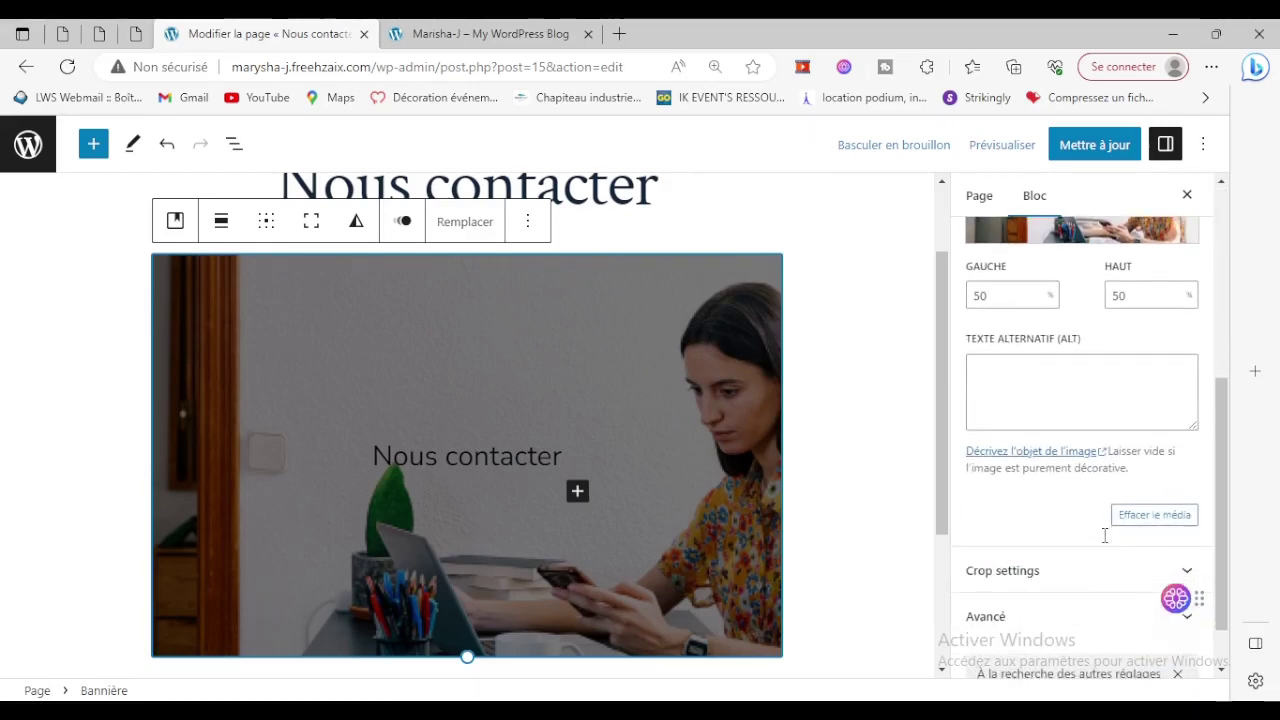
{"action": "scroll", "coordinate": [1105, 545], "scroll_direction": "up", "scroll_amount": 5}
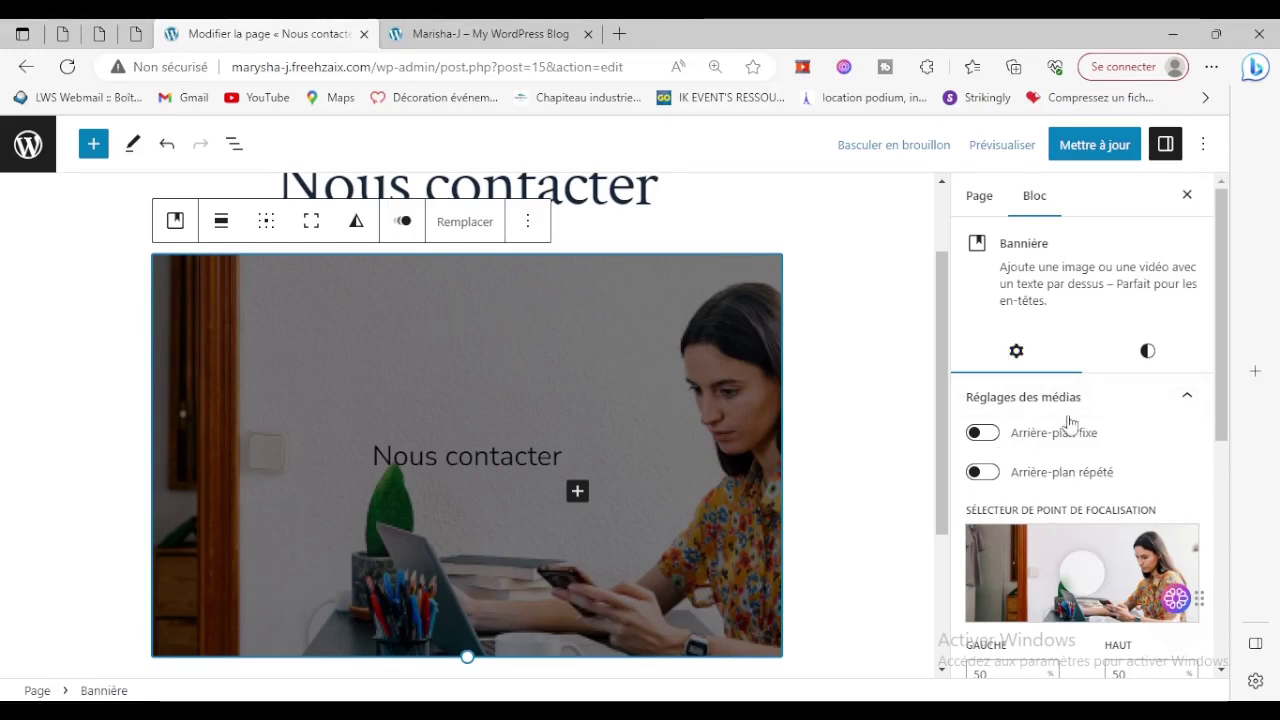
{"action": "scroll", "coordinate": [1136, 466], "scroll_direction": "down", "scroll_amount": 1}
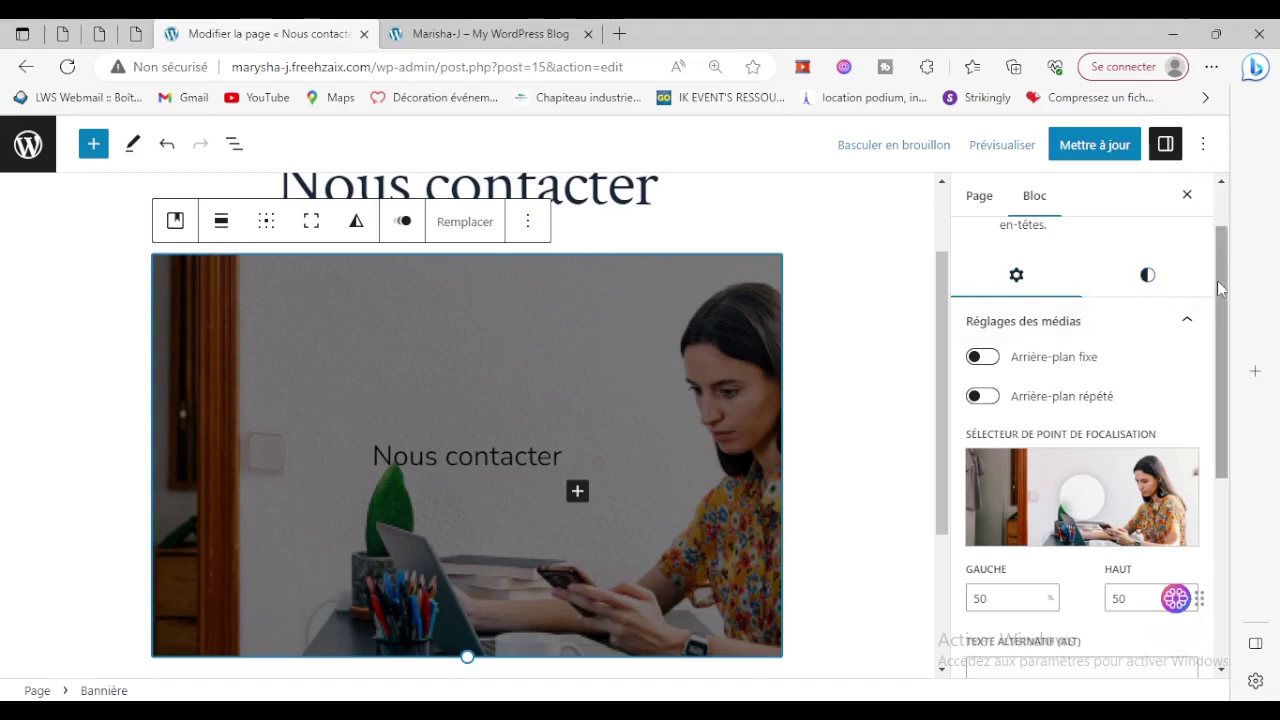
{"action": "left_click", "coordinate": [1120, 148]}
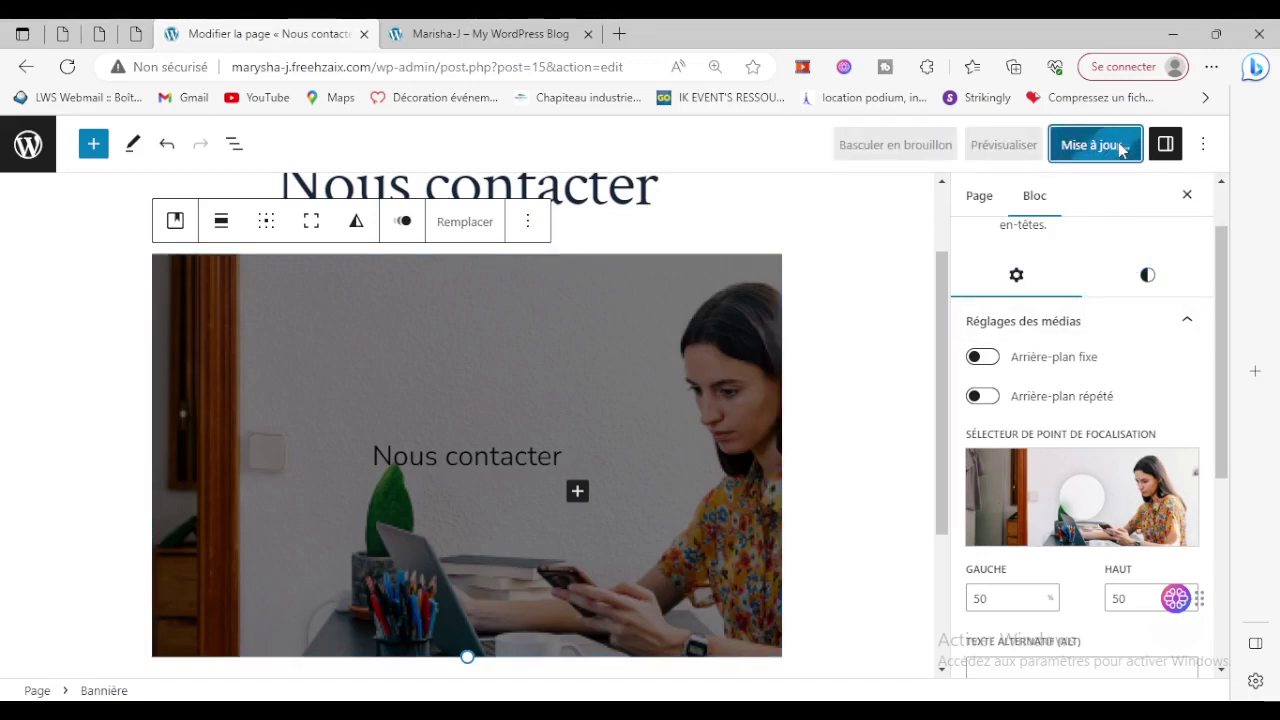
{"action": "left_click", "coordinate": [190, 642]}
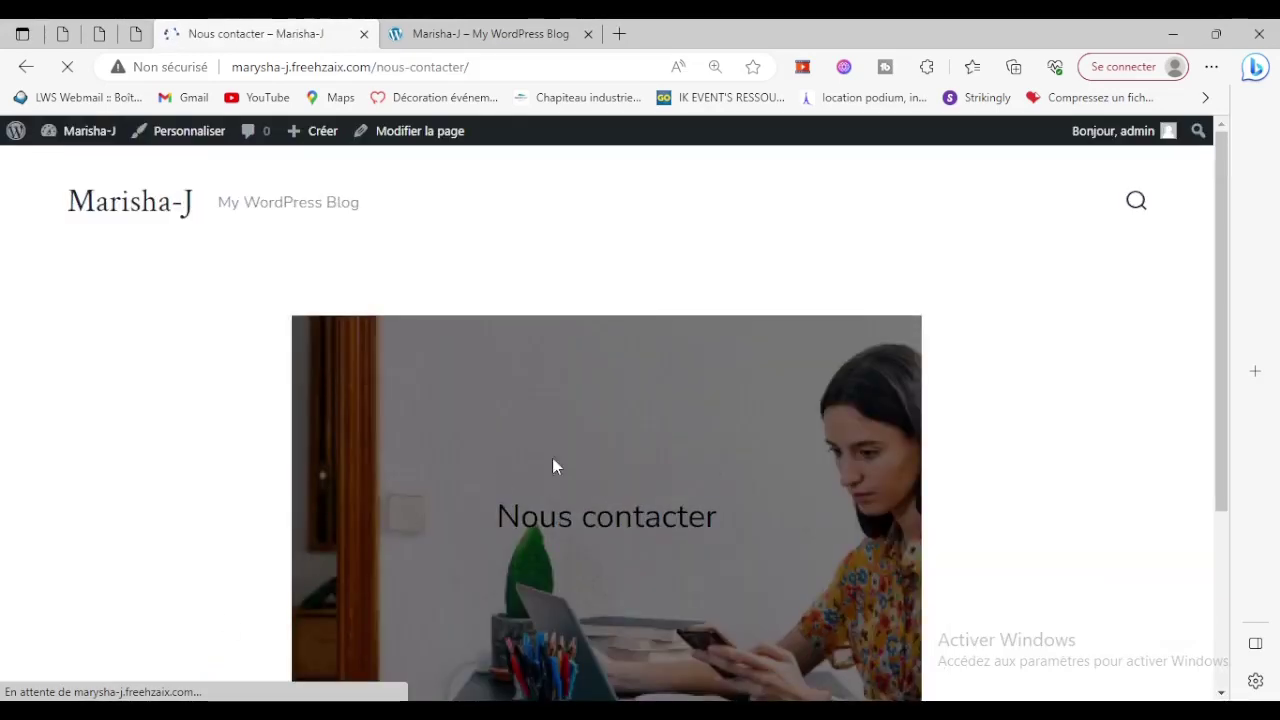
Check the published banner, then return to the editor via Modifier la page.
{"action": "scroll", "coordinate": [666, 591], "scroll_direction": "down", "scroll_amount": 5}
{"action": "scroll", "coordinate": [512, 388], "scroll_direction": "up", "scroll_amount": 5}
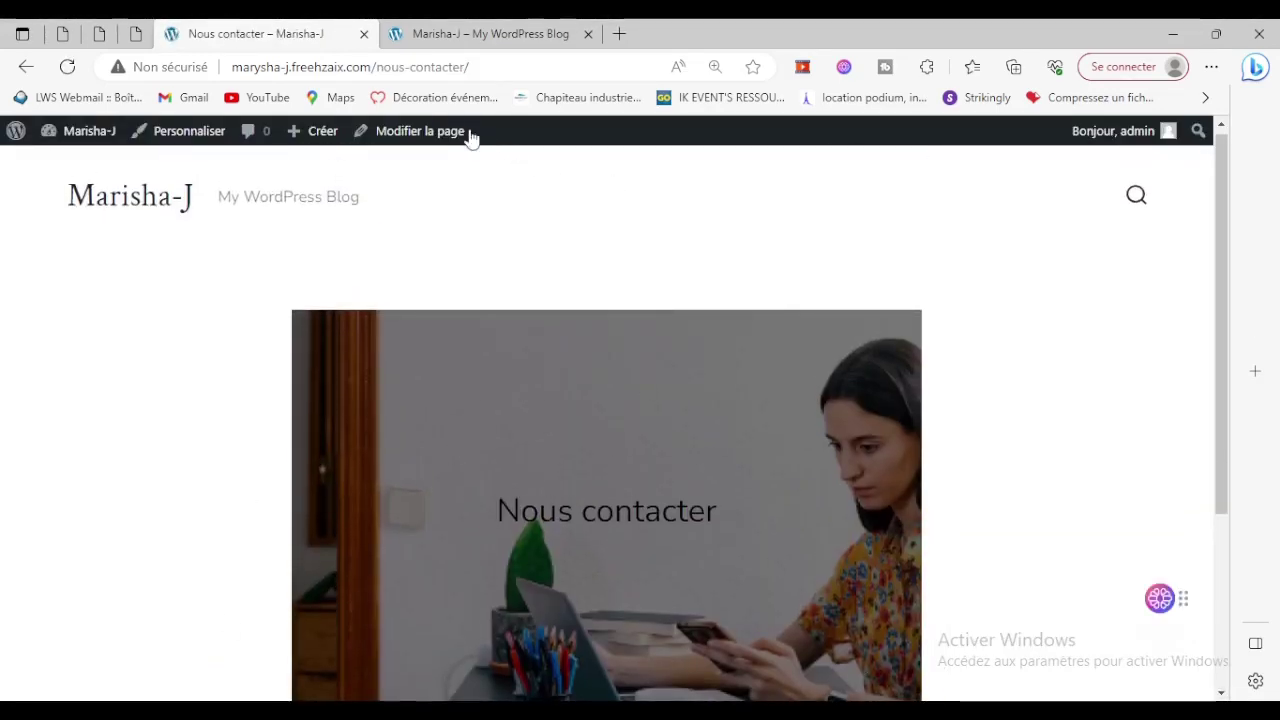
{"action": "left_click", "coordinate": [435, 130]}
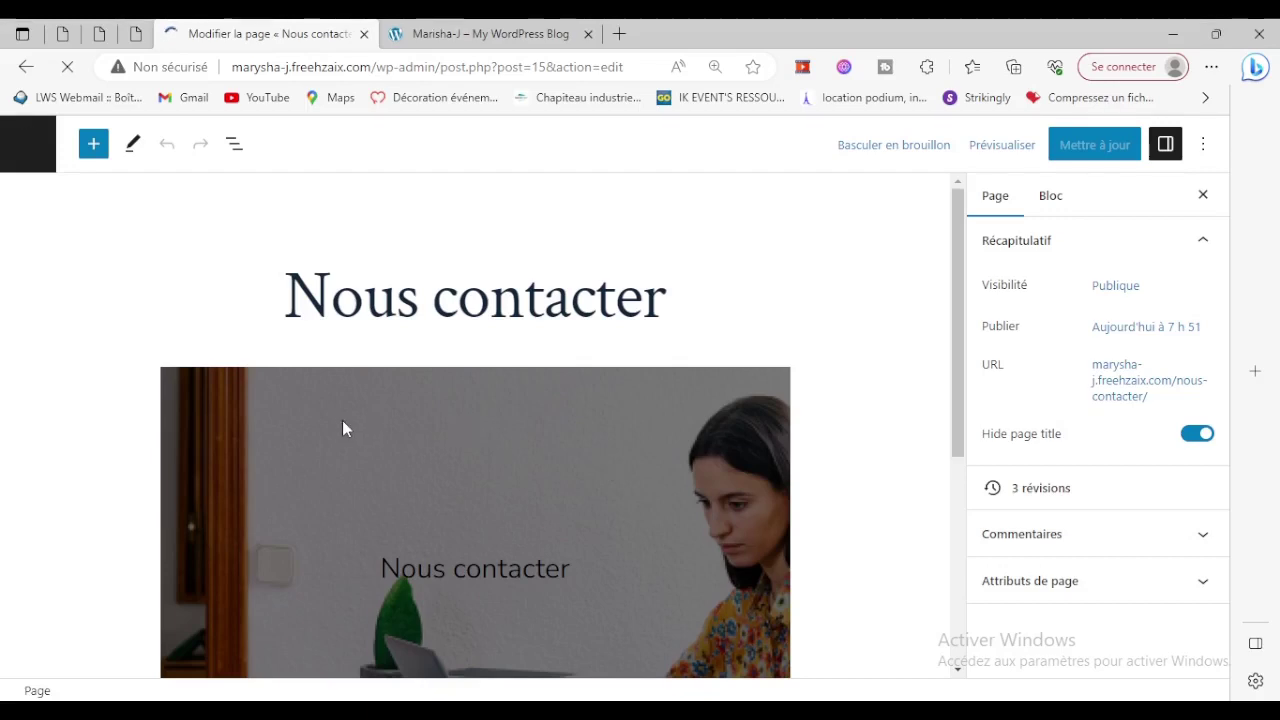
Select the Bannière block and show the Page settings with Récapitulatif expanded.
{"action": "left_click", "coordinate": [342, 422]}
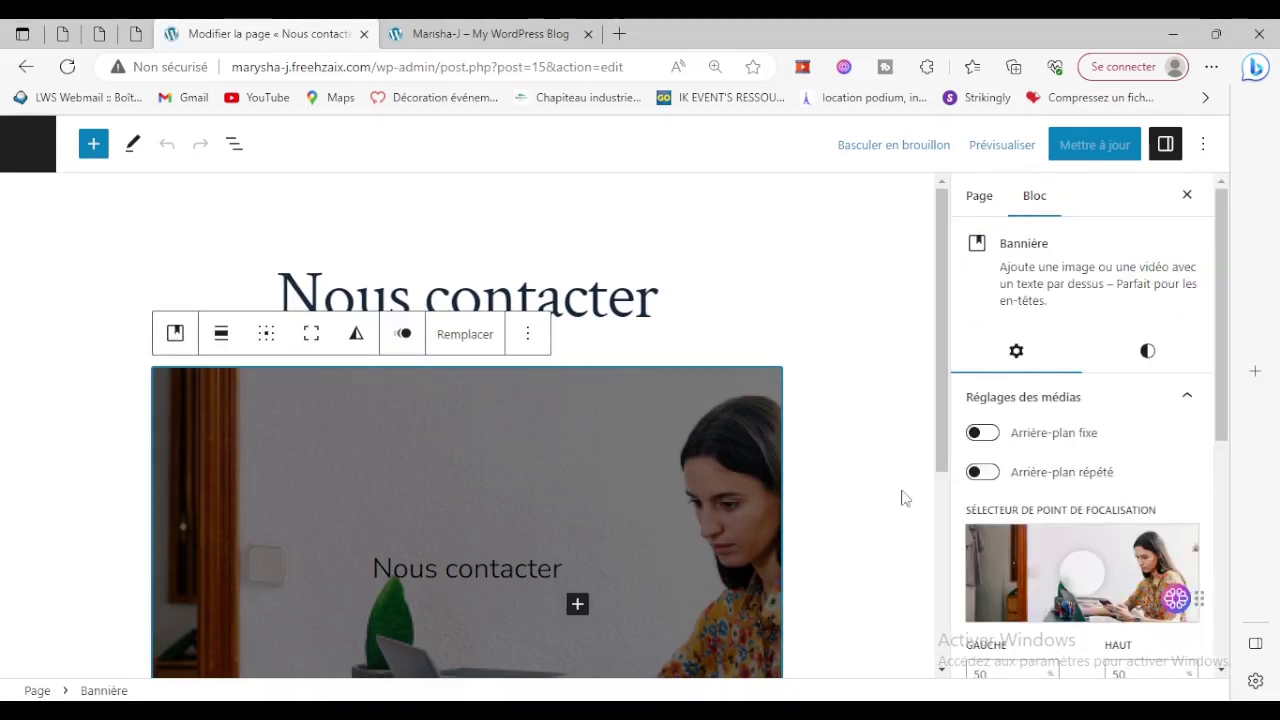
{"action": "scroll", "coordinate": [1100, 520], "scroll_direction": "down", "scroll_amount": 1}
{"action": "scroll", "coordinate": [1120, 530], "scroll_direction": "up", "scroll_amount": 1}
{"action": "left_click", "coordinate": [979, 197]}
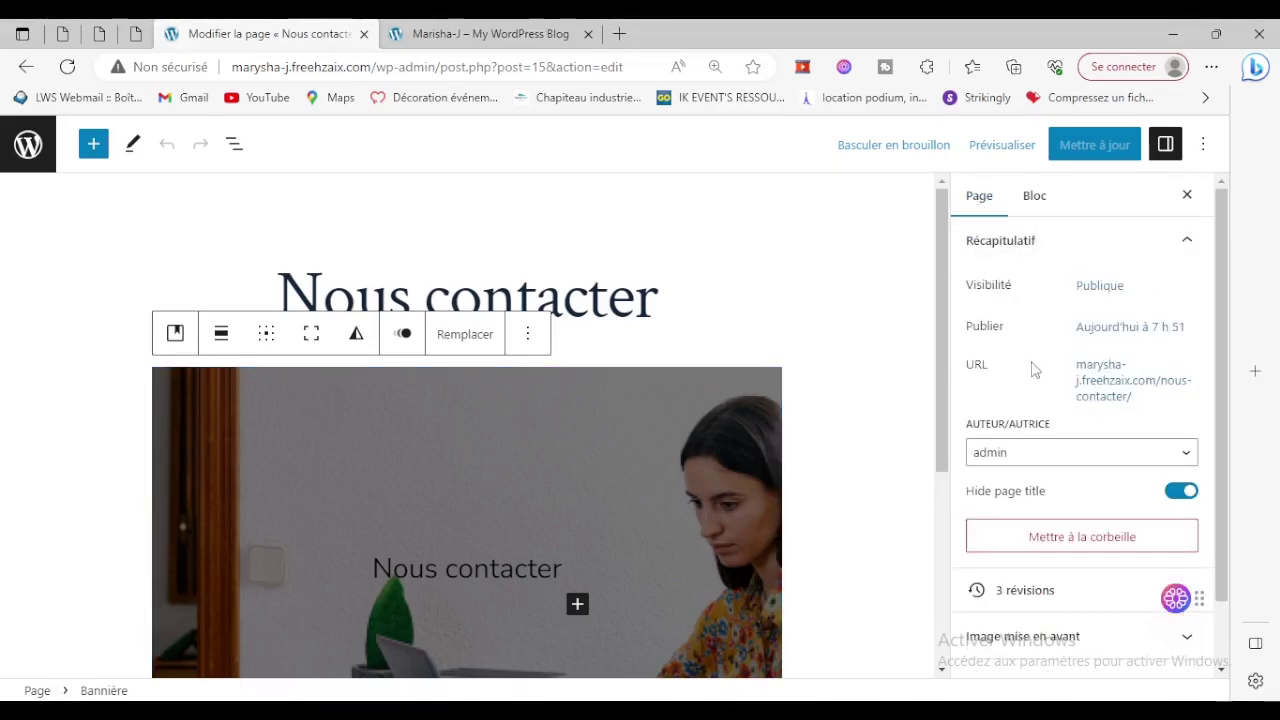
{"action": "scroll", "coordinate": [1090, 313], "scroll_direction": "down", "scroll_amount": 1}
{"action": "scroll", "coordinate": [1088, 423], "scroll_direction": "up", "scroll_amount": 1}
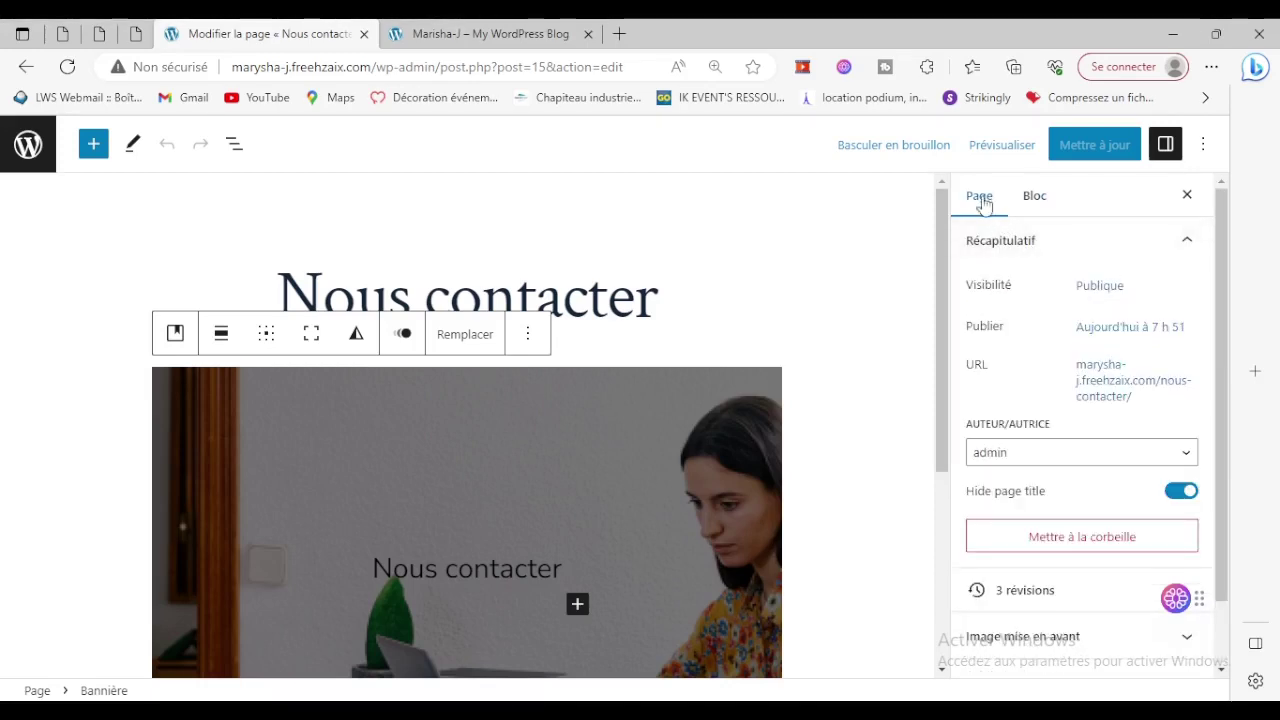
{"action": "left_click", "coordinate": [1179, 246]}
{"action": "left_click", "coordinate": [1180, 247]}
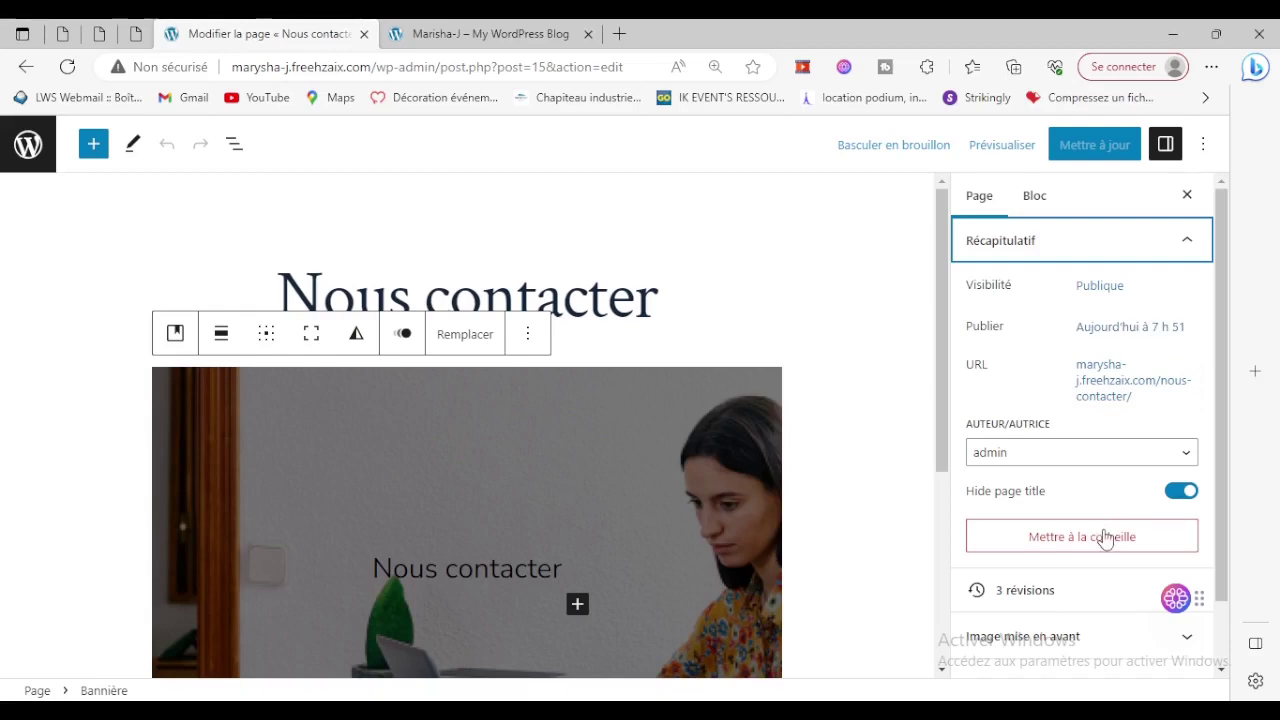
Expand the Image mise en avant, Commentaires and Attributs de page sections.
{"action": "scroll", "coordinate": [1100, 537], "scroll_direction": "down", "scroll_amount": 1}
{"action": "left_click", "coordinate": [1062, 580]}
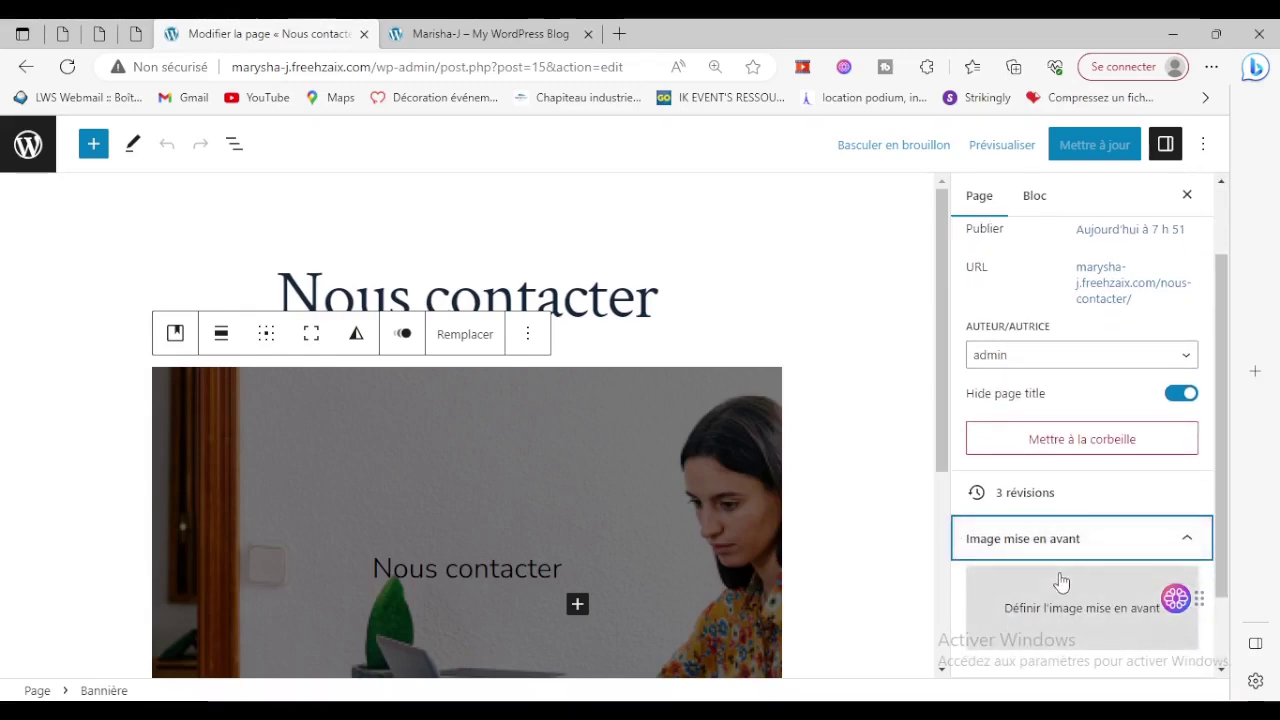
{"action": "left_click", "coordinate": [1058, 606]}
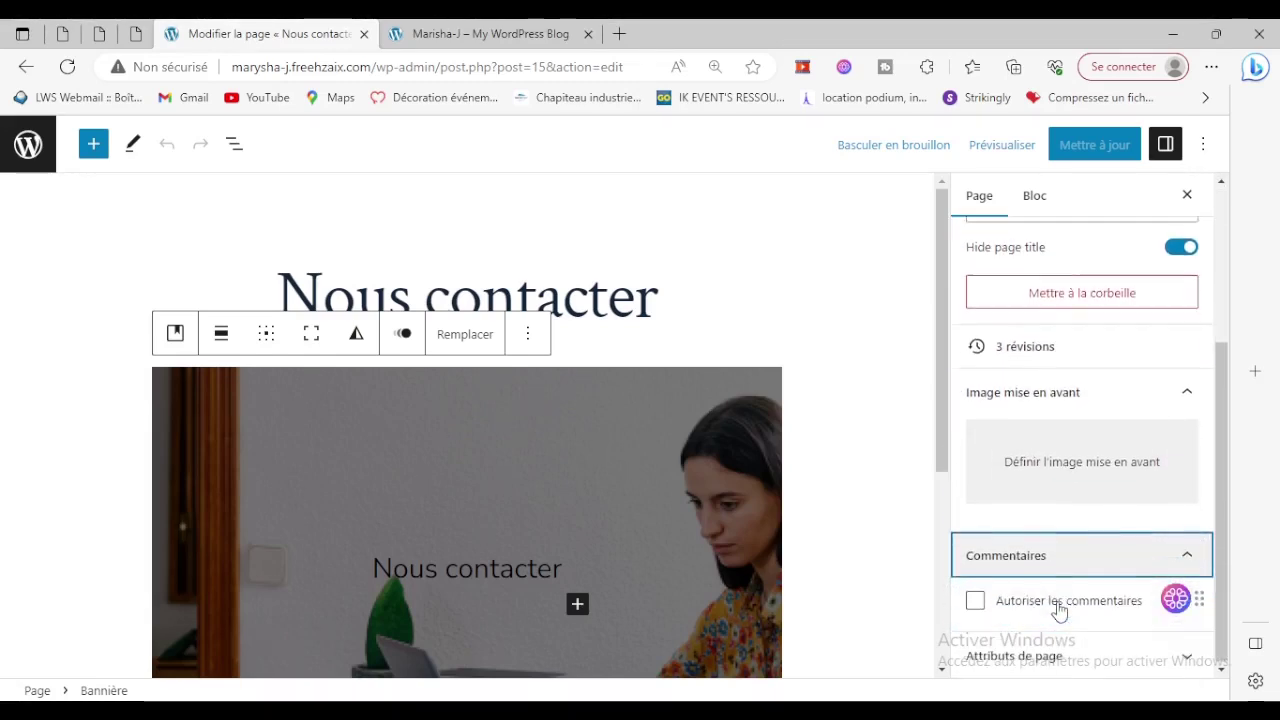
{"action": "left_click", "coordinate": [1057, 651]}
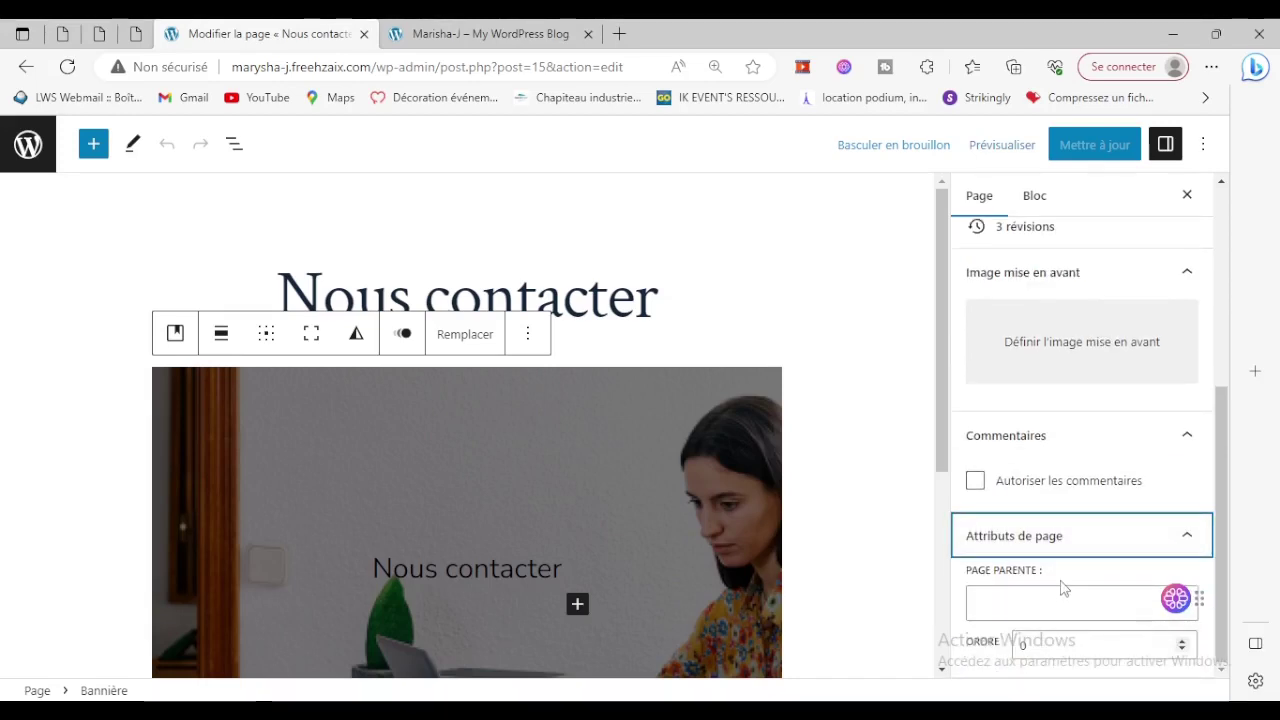
{"action": "scroll", "coordinate": [1066, 600], "scroll_direction": "up", "scroll_amount": 4}
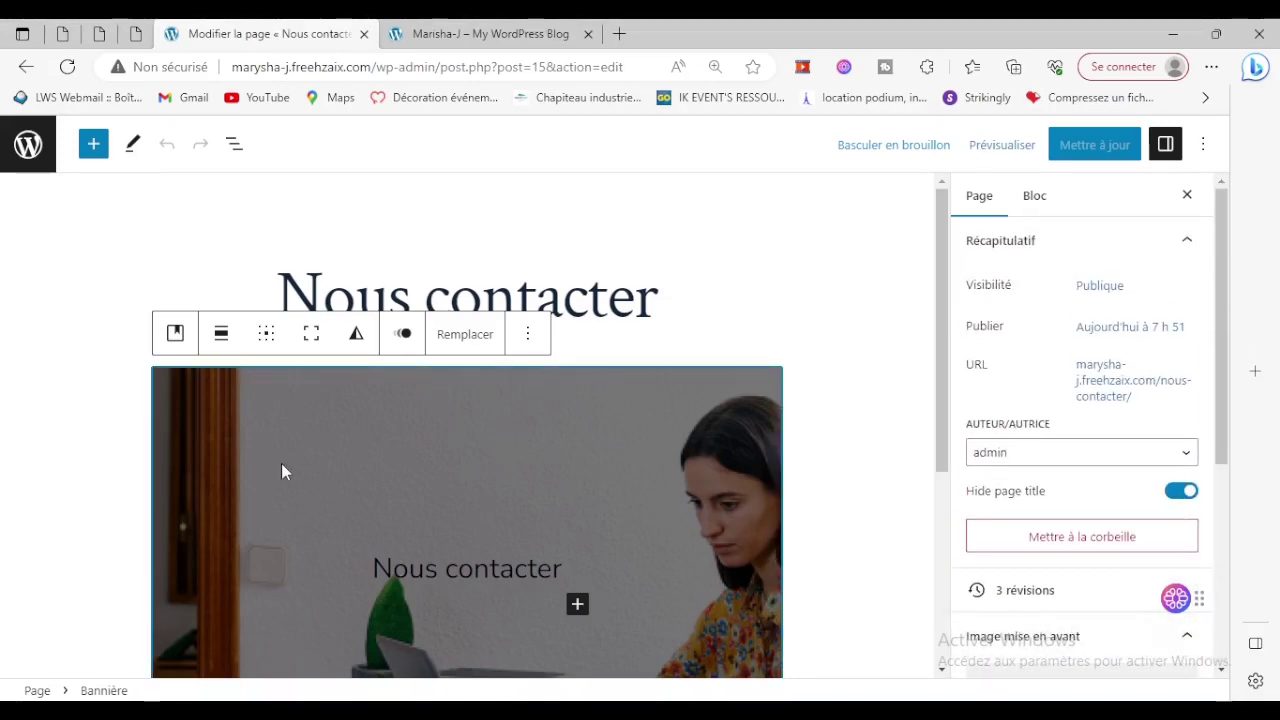
Open and close the banner's ⋮ options menu, then reselect the banner to show its block settings.
{"action": "left_click", "coordinate": [528, 334]}
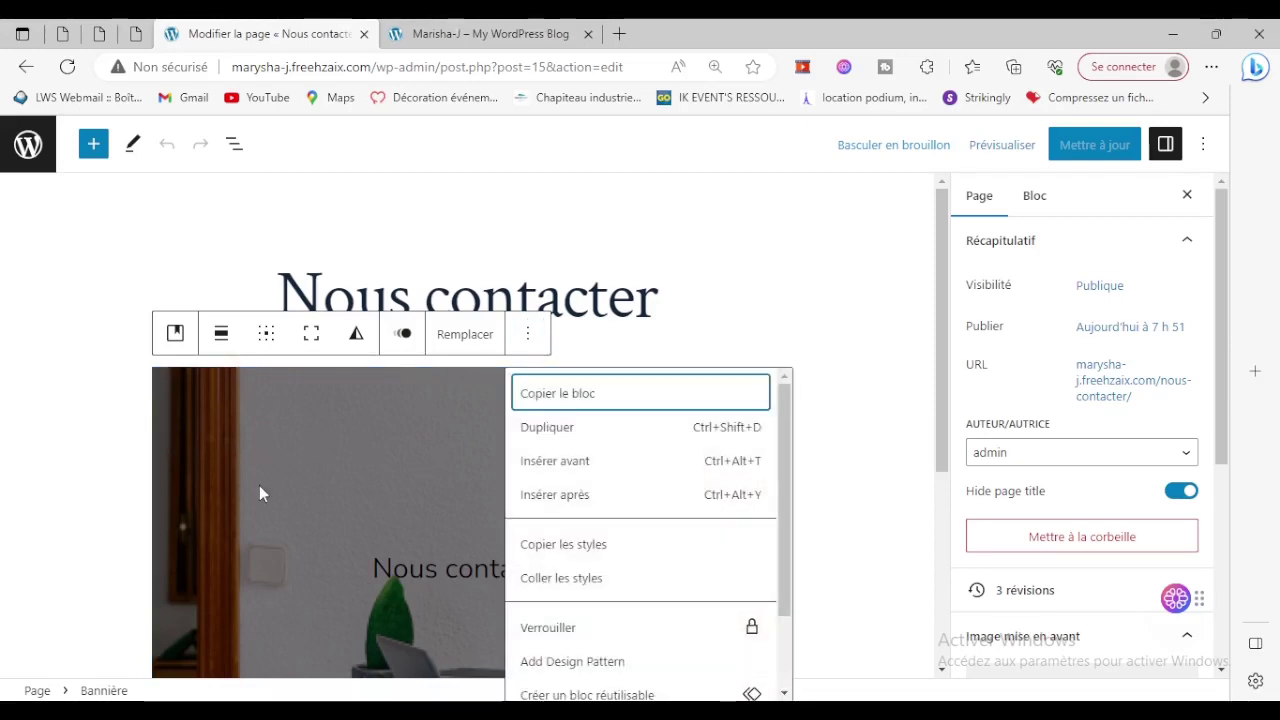
{"action": "left_click", "coordinate": [259, 487]}
{"action": "scroll", "coordinate": [1020, 540], "scroll_direction": "down", "scroll_amount": 2}
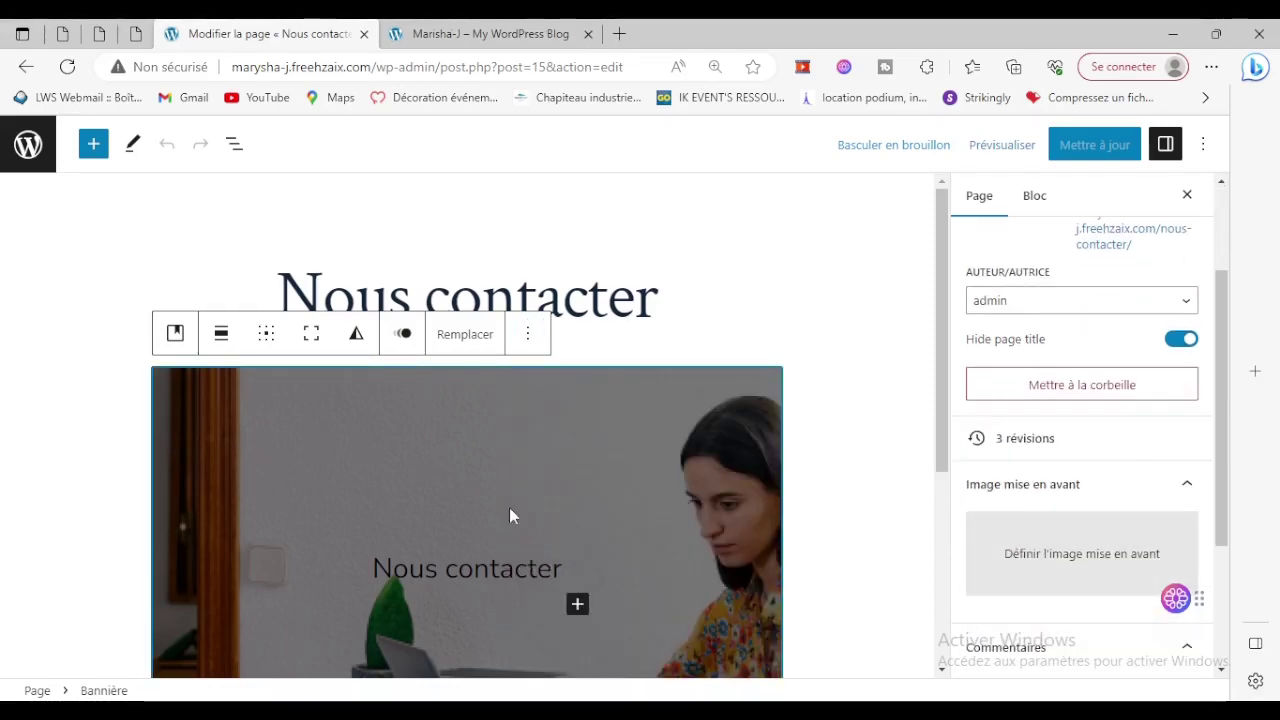
{"action": "left_click", "coordinate": [530, 336]}
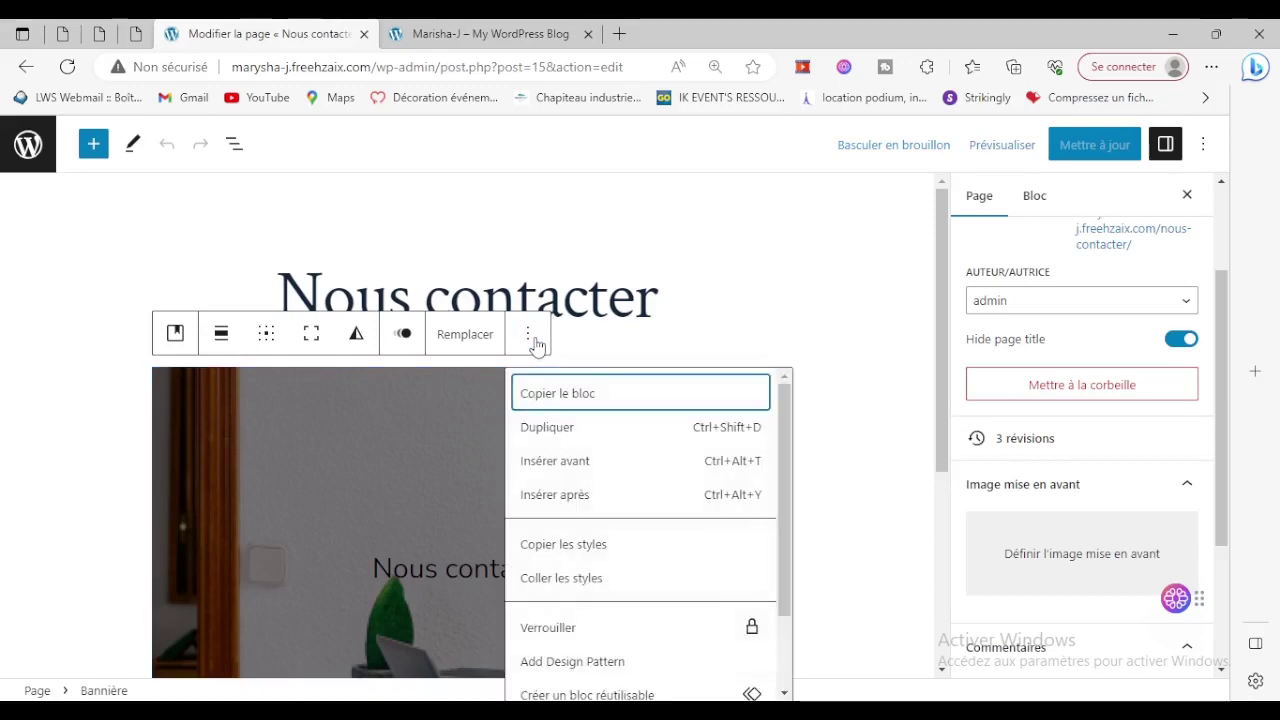
{"action": "scroll", "coordinate": [706, 522], "scroll_direction": "down", "scroll_amount": 2}
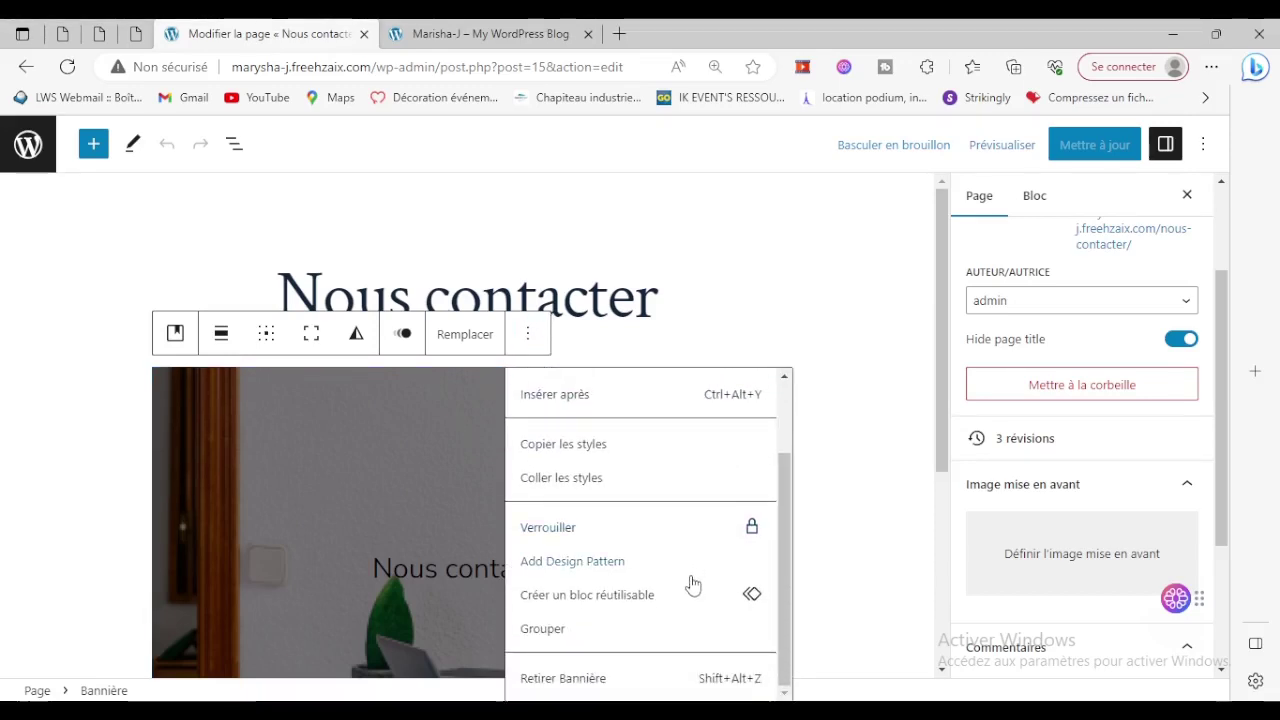
{"action": "scroll", "coordinate": [693, 585], "scroll_direction": "up", "scroll_amount": 2}
{"action": "left_click", "coordinate": [269, 478]}
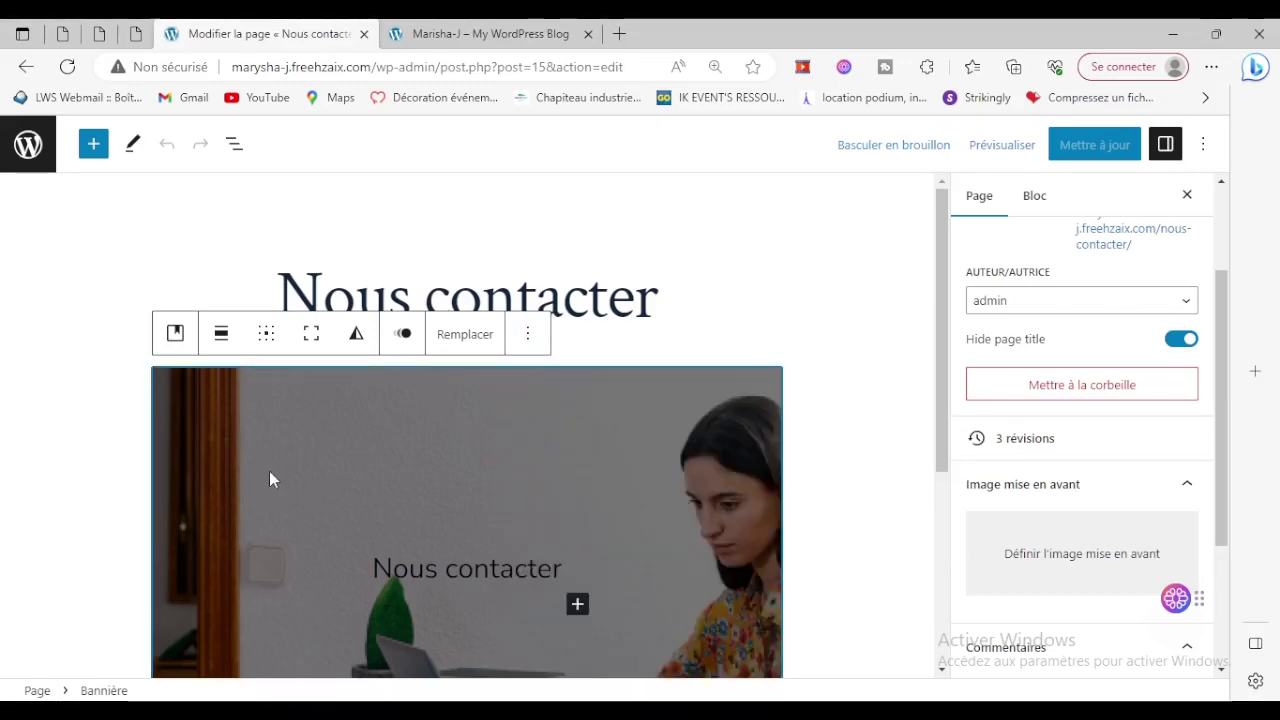
{"action": "left_click", "coordinate": [850, 557]}
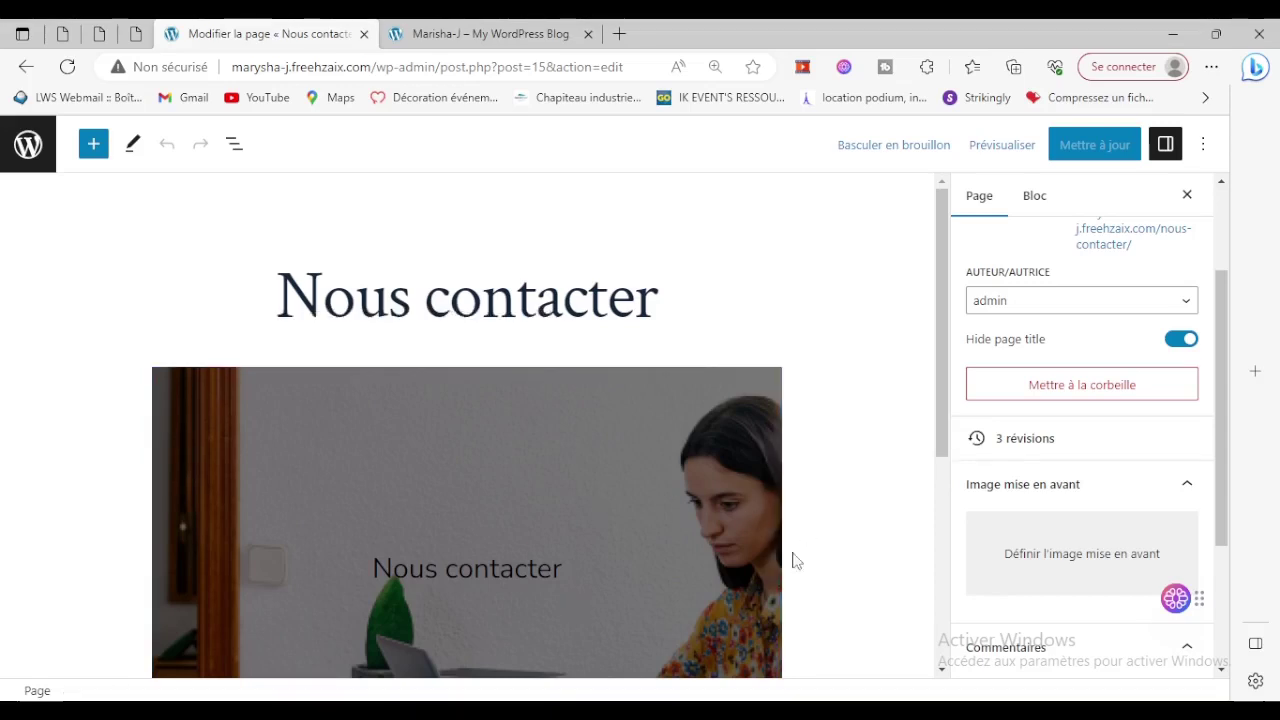
{"action": "left_click", "coordinate": [656, 535]}
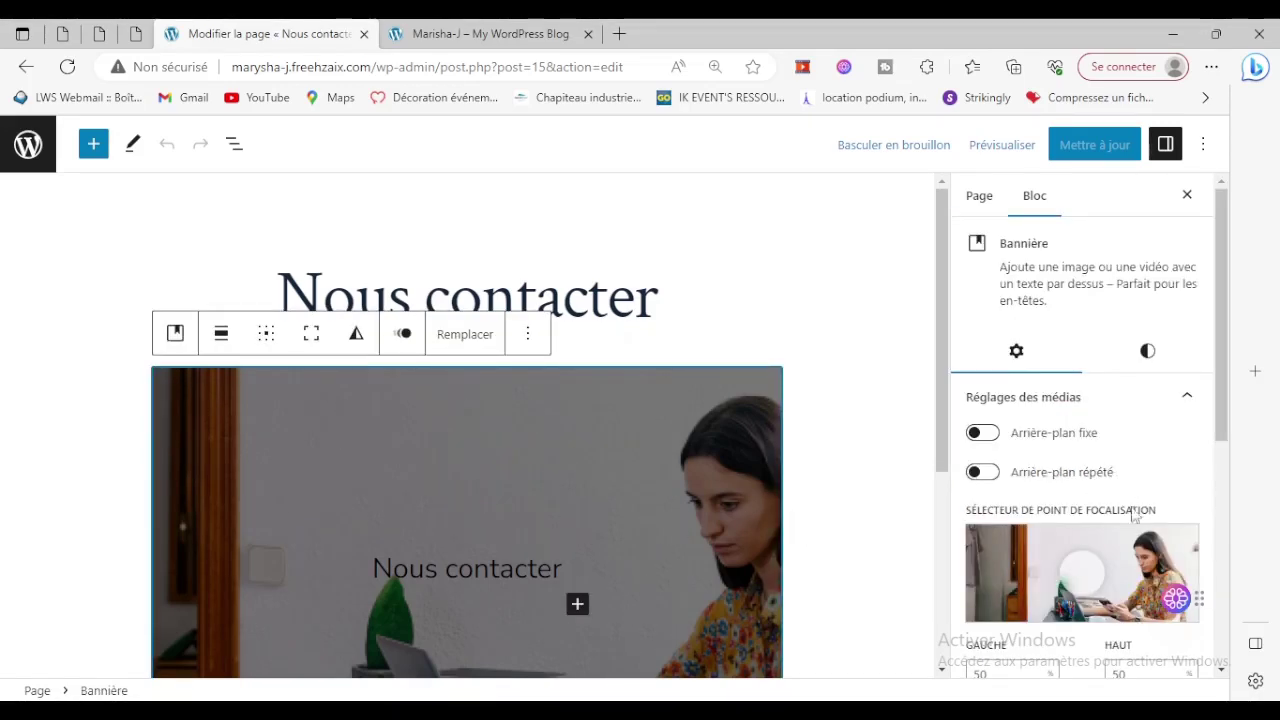
Apply the Bottom Wave style to the banner from its Styles panel.
{"action": "left_click", "coordinate": [1146, 354]}
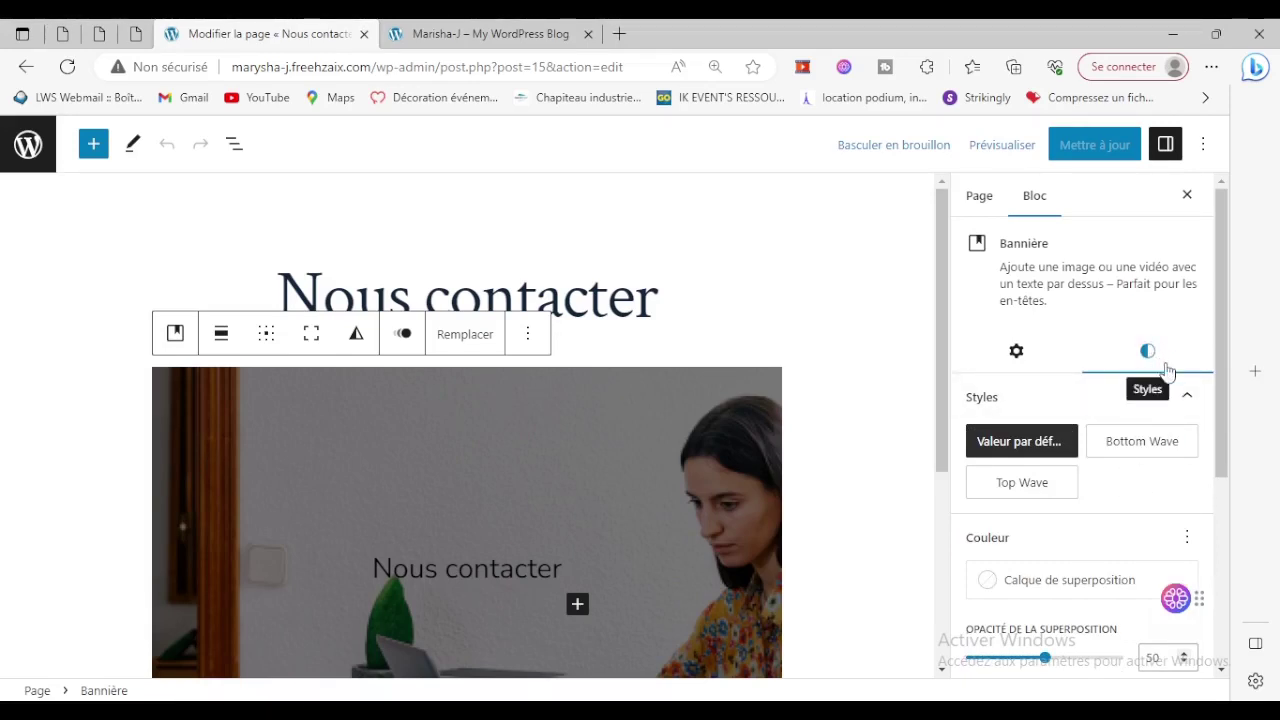
{"action": "left_click", "coordinate": [1137, 452]}
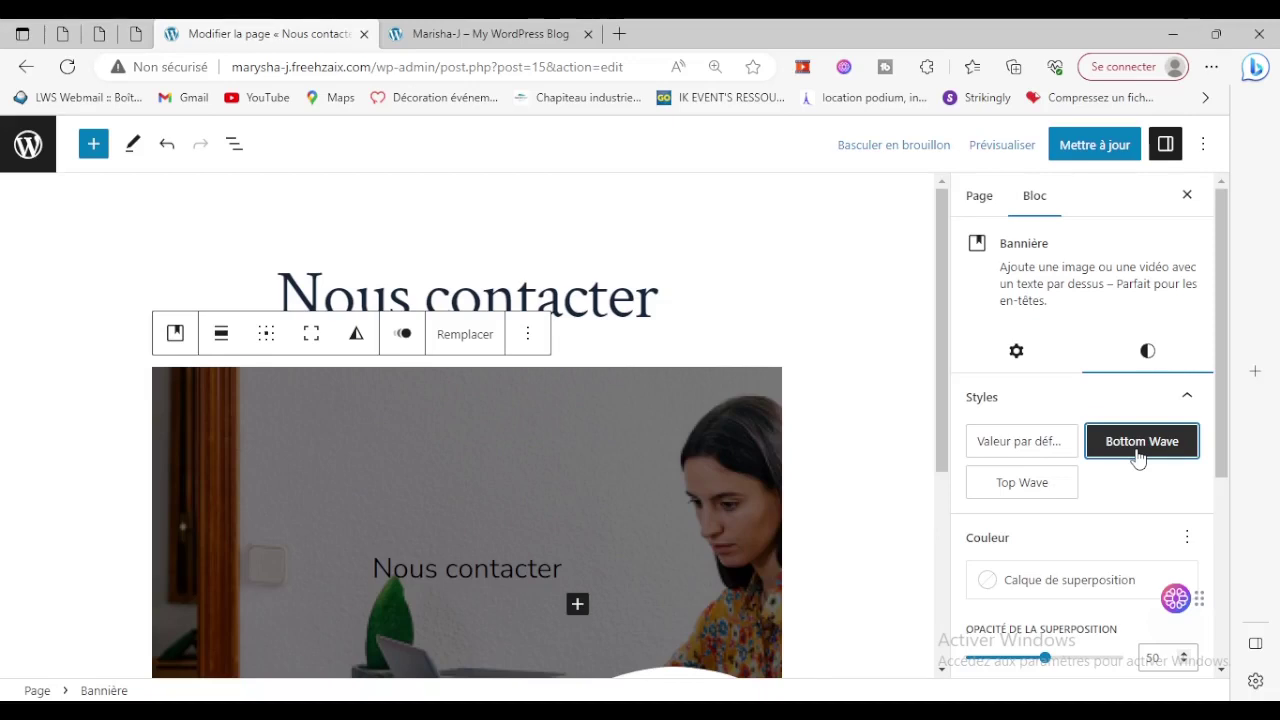
{"action": "scroll", "coordinate": [483, 480], "scroll_direction": "down", "scroll_amount": 3}
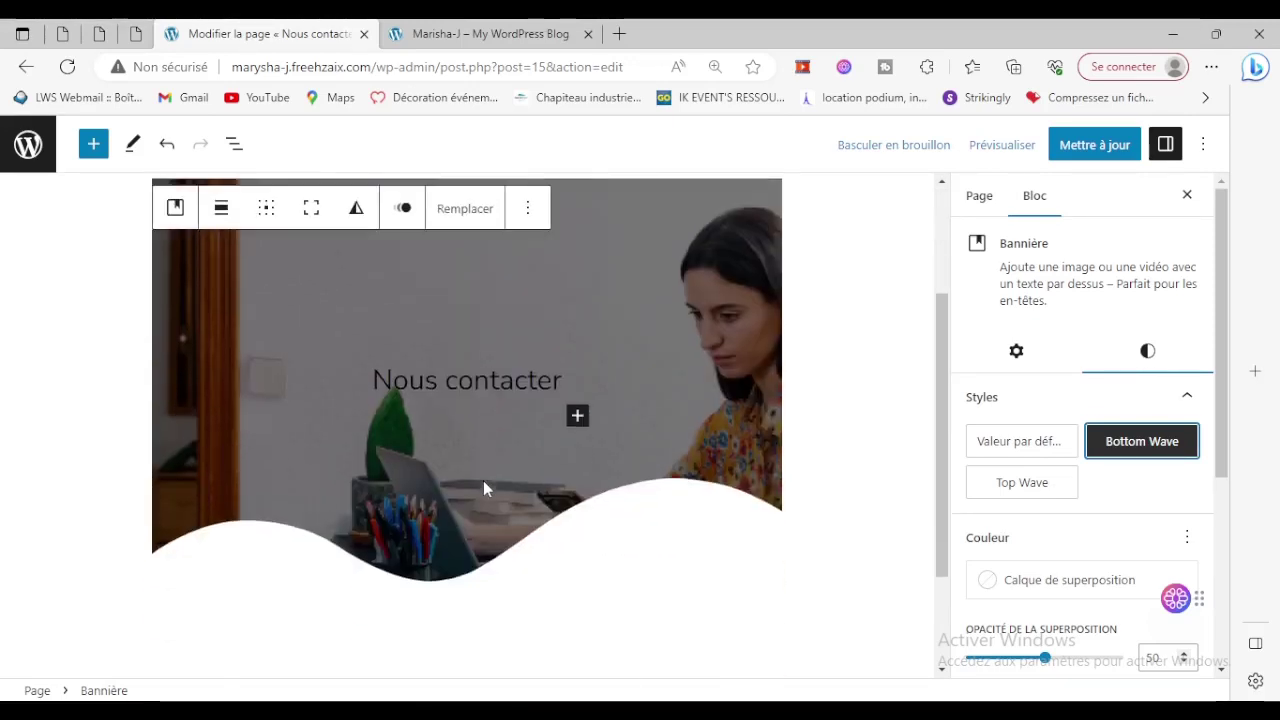
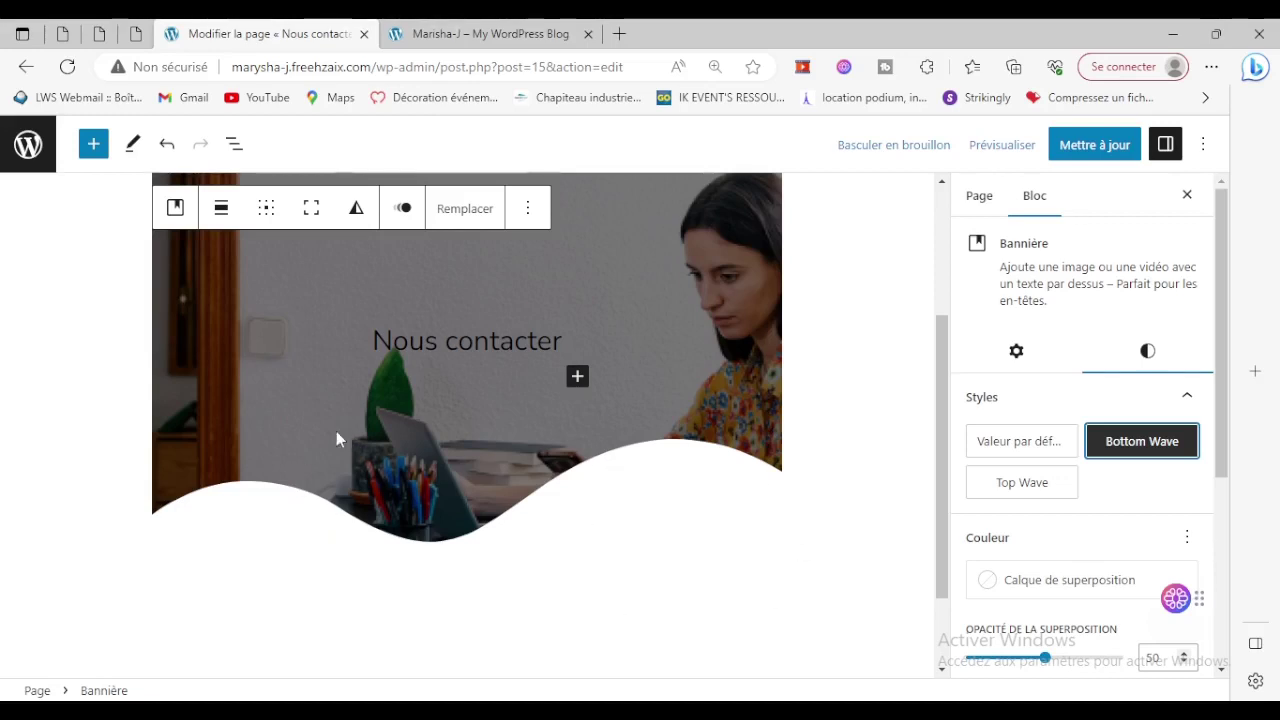
Try the Top Wave and default styles, settle on Bottom Wave, and adjust the overlay opacity to 50%.
{"action": "left_click", "coordinate": [1004, 485]}
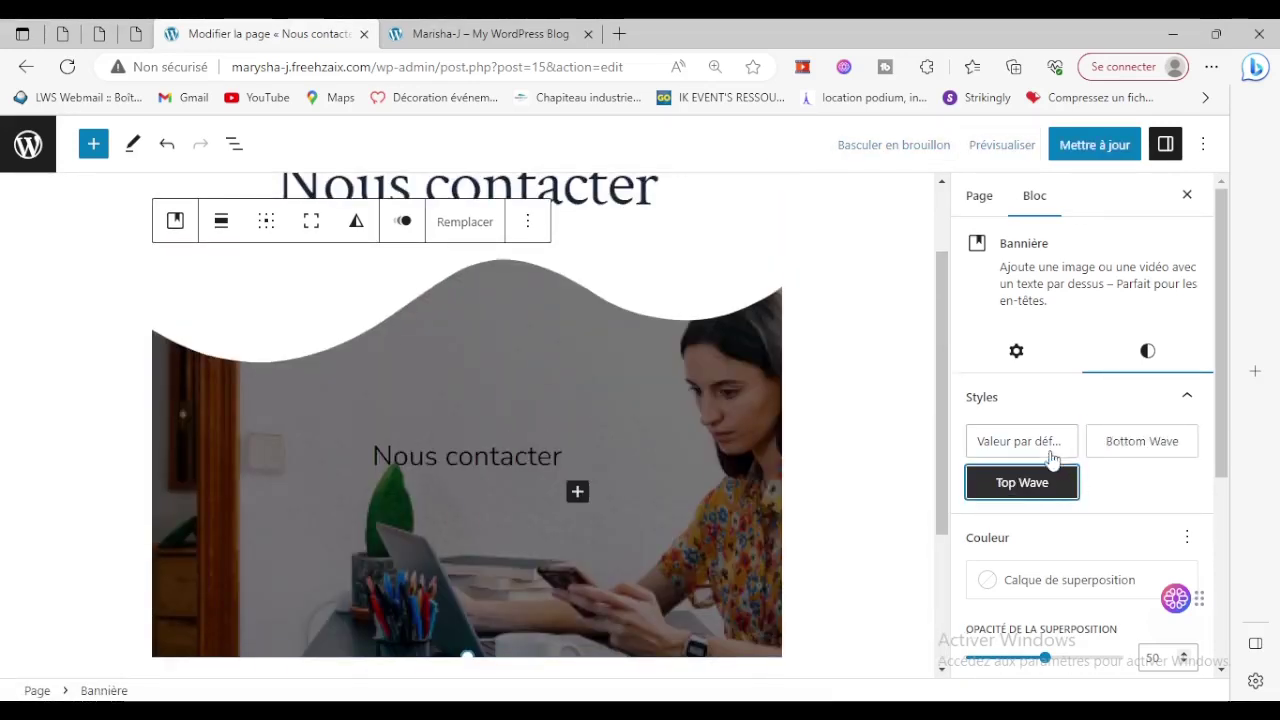
{"action": "left_click", "coordinate": [1051, 455]}
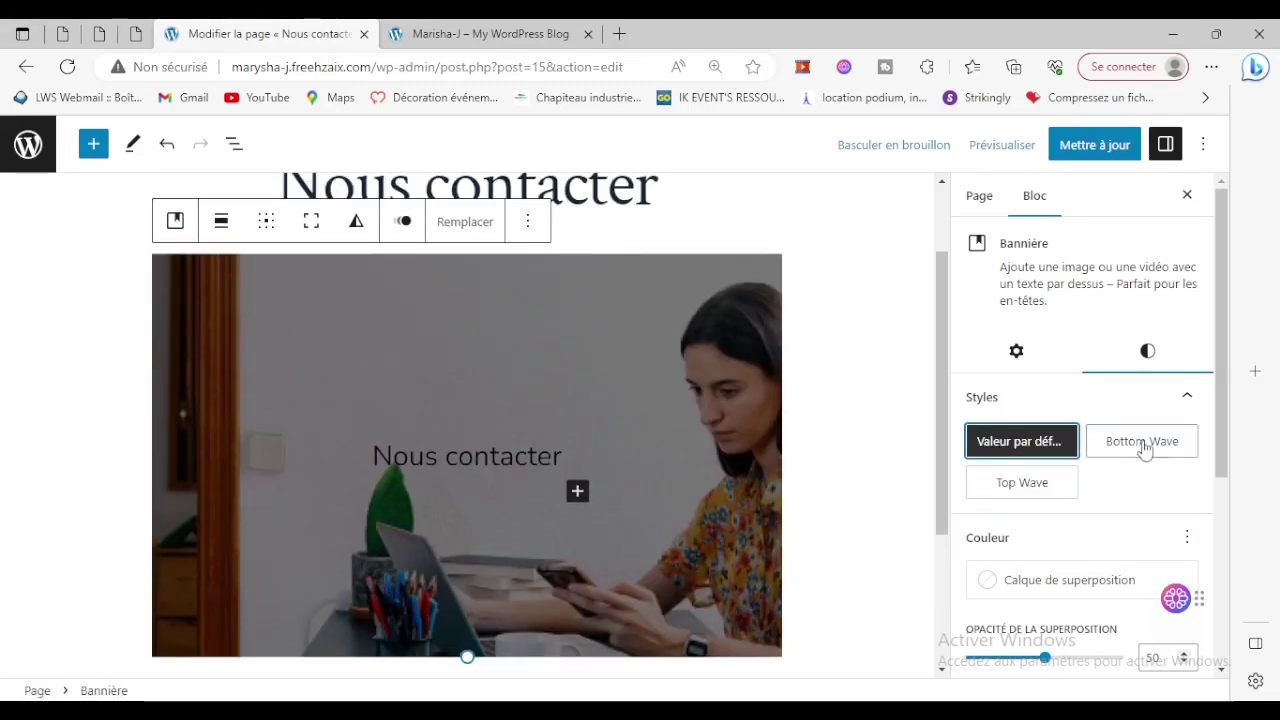
{"action": "left_click", "coordinate": [1142, 450]}
{"action": "scroll", "coordinate": [540, 498], "scroll_direction": "down", "scroll_amount": 2}
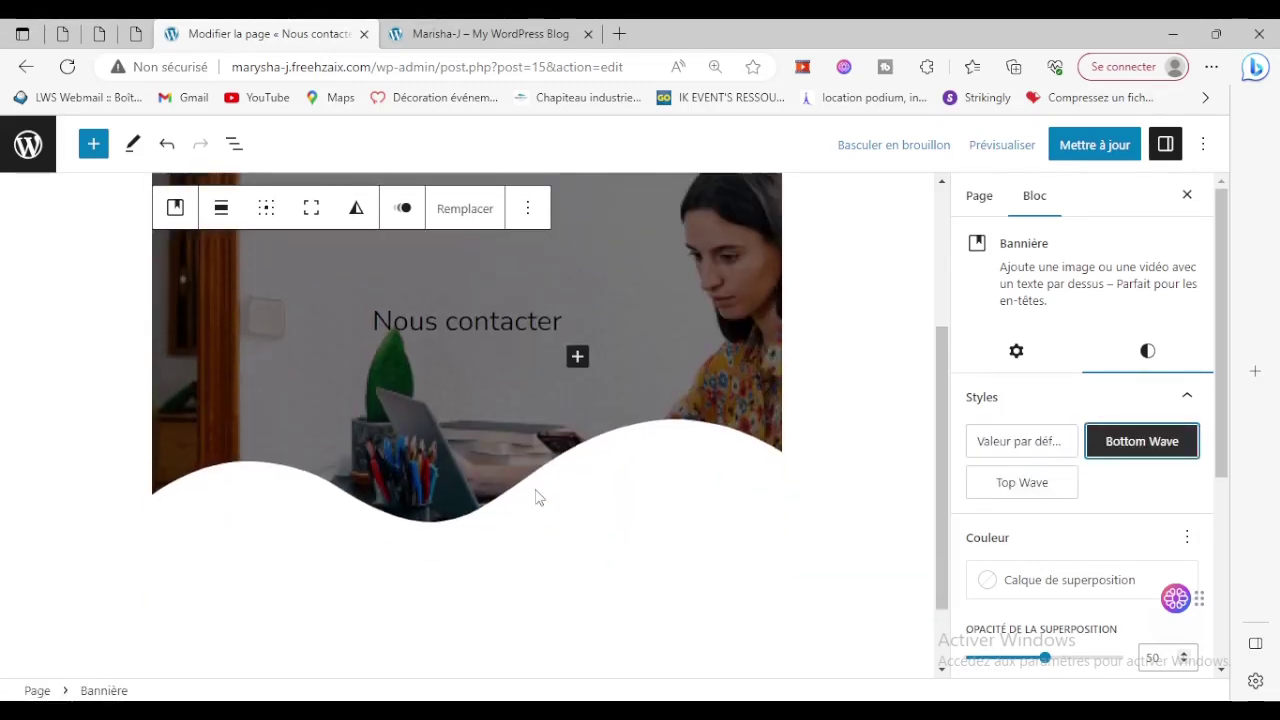
{"action": "scroll", "coordinate": [990, 610], "scroll_direction": "down", "scroll_amount": 2}
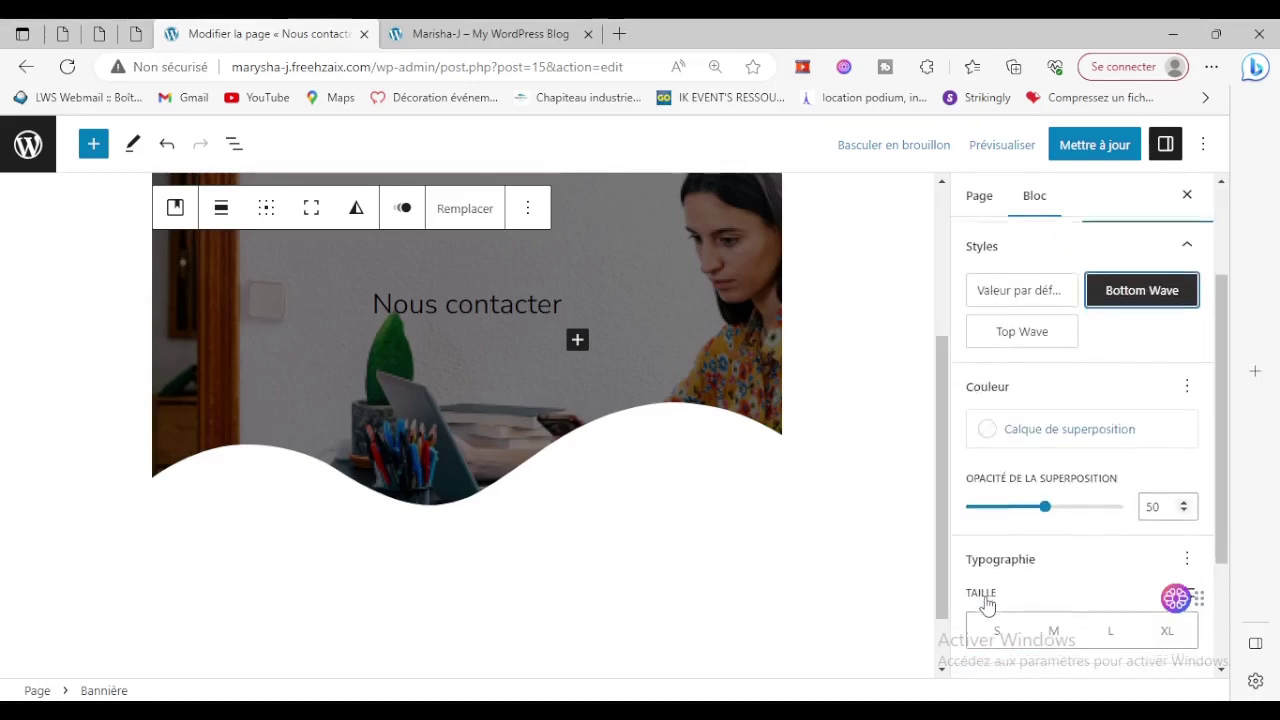
{"action": "mouse_move", "coordinate": [1045, 512]}
{"action": "left_mouse_down"}
{"action": "mouse_move", "coordinate": [1000, 512]}
{"action": "mouse_move", "coordinate": [1043, 510]}
{"action": "left_mouse_up"}
Set the banner's typography size to XL.
{"action": "scroll", "coordinate": [1089, 566], "scroll_direction": "down", "scroll_amount": 1}
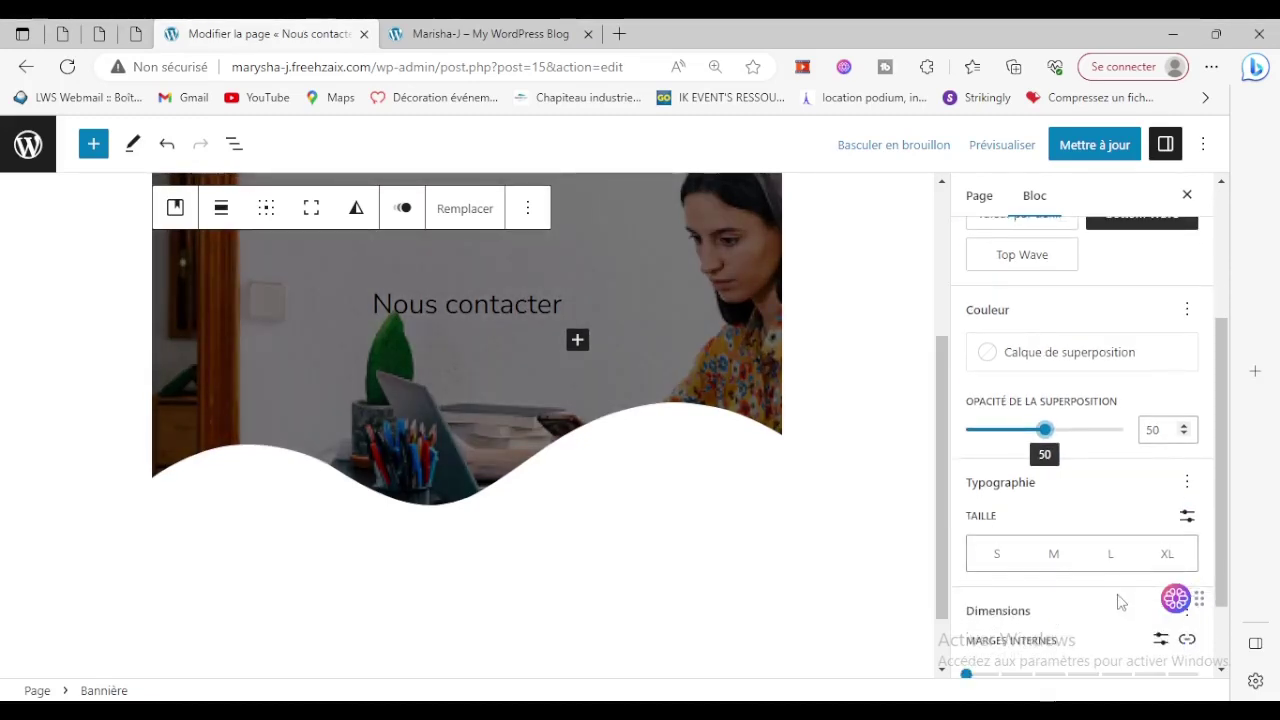
{"action": "left_click", "coordinate": [1111, 560]}
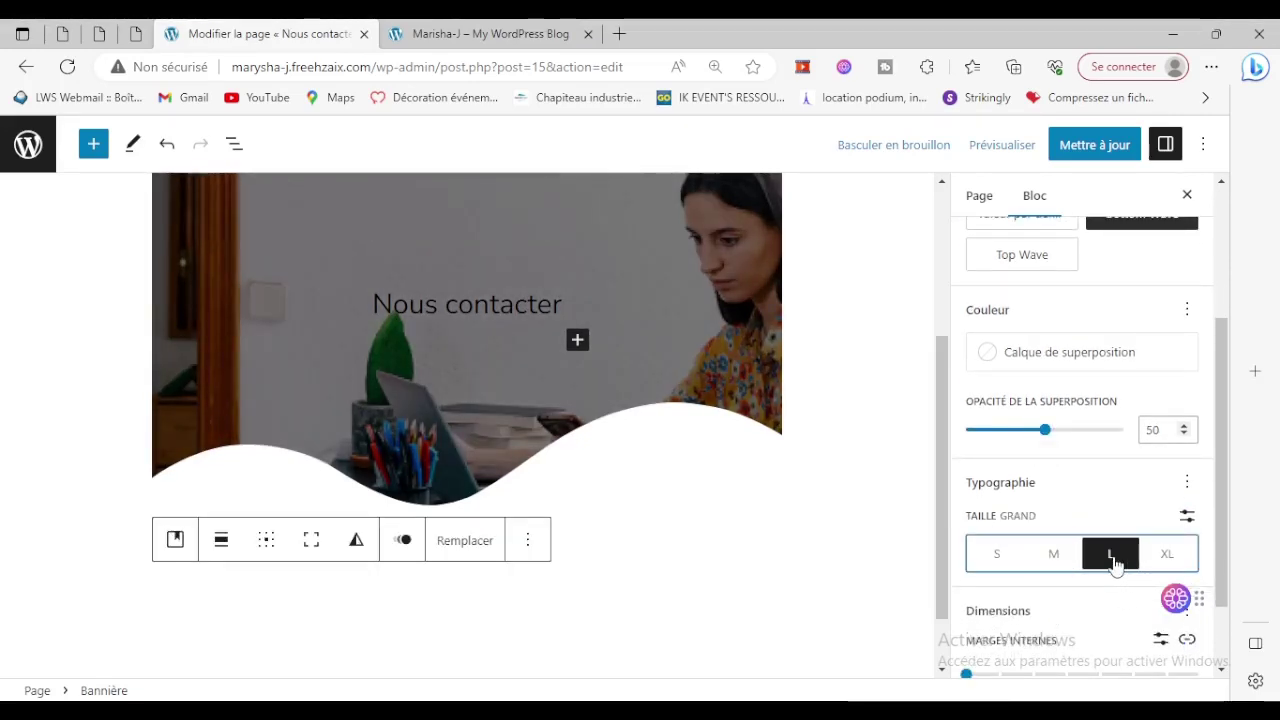
{"action": "left_click", "coordinate": [1168, 564]}
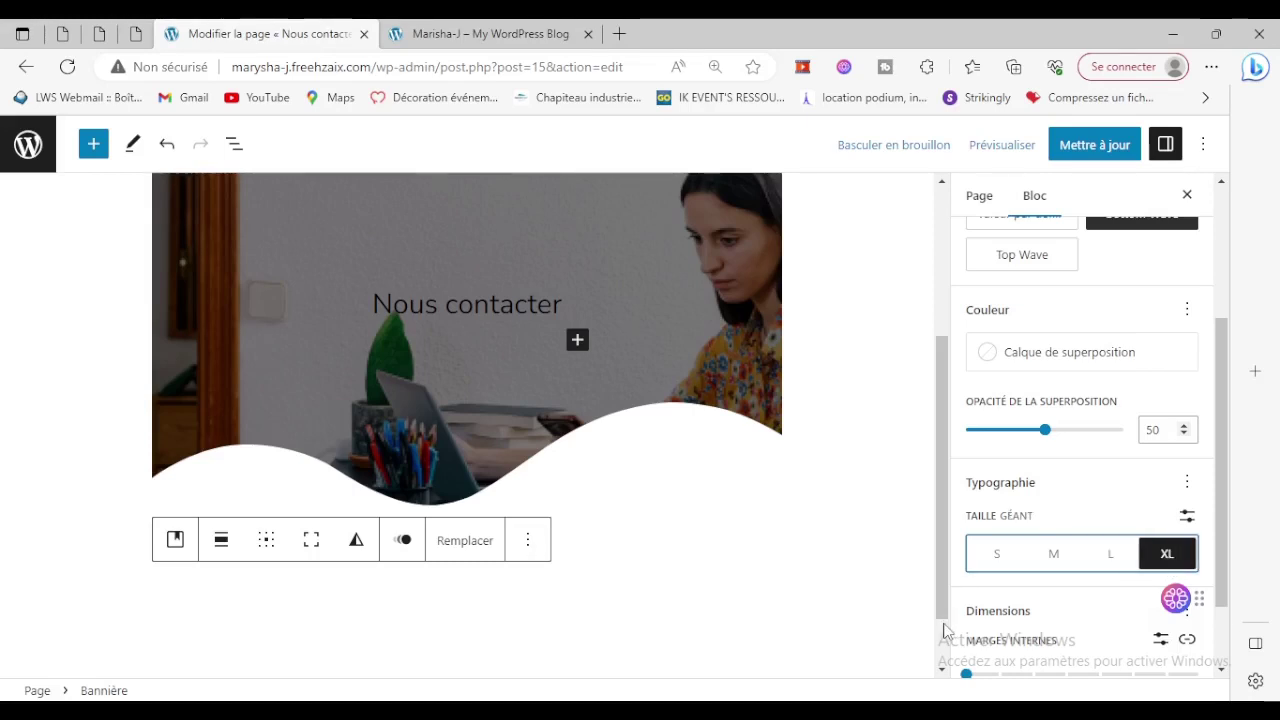
Try inner padding and minimum height, leaving the banner's padding at 0.
{"action": "scroll", "coordinate": [946, 630], "scroll_direction": "down", "scroll_amount": 1}
{"action": "scroll", "coordinate": [1075, 624], "scroll_direction": "down", "scroll_amount": 2}
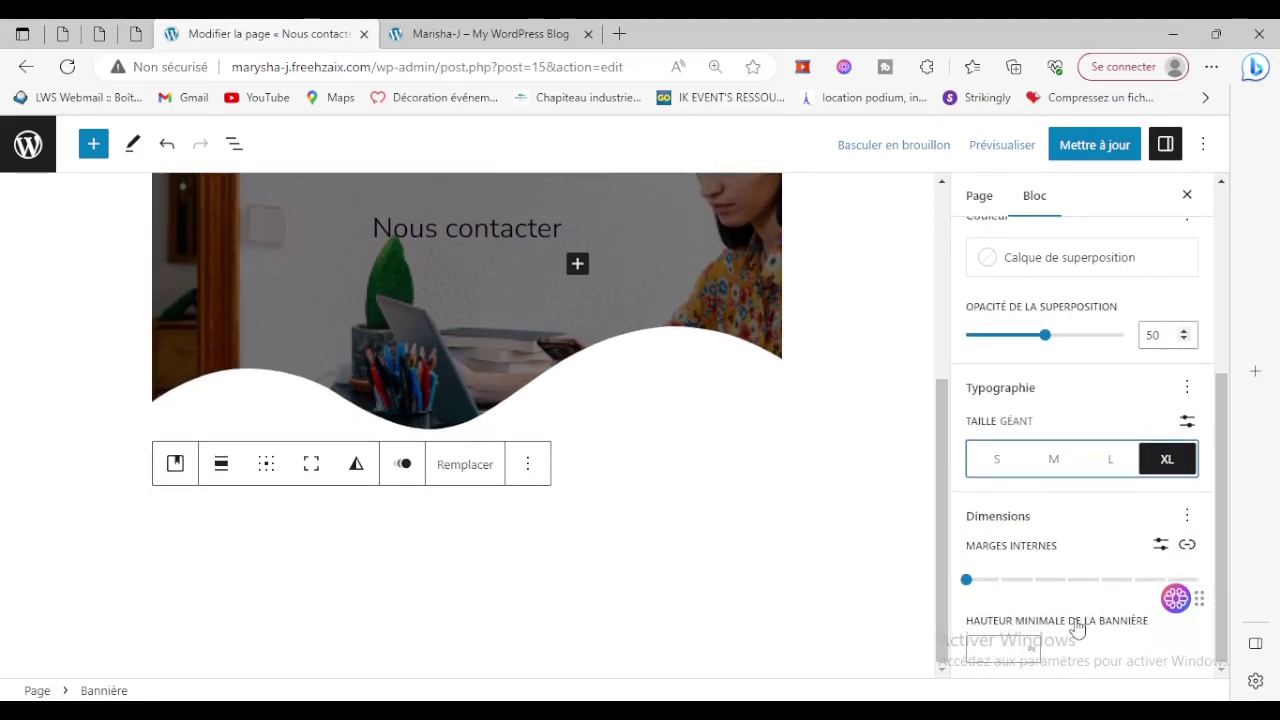
{"action": "mouse_move", "coordinate": [968, 580]}
{"action": "left_mouse_down"}
{"action": "mouse_move", "coordinate": [1170, 585]}
{"action": "mouse_move", "coordinate": [962, 578]}
{"action": "left_mouse_up"}
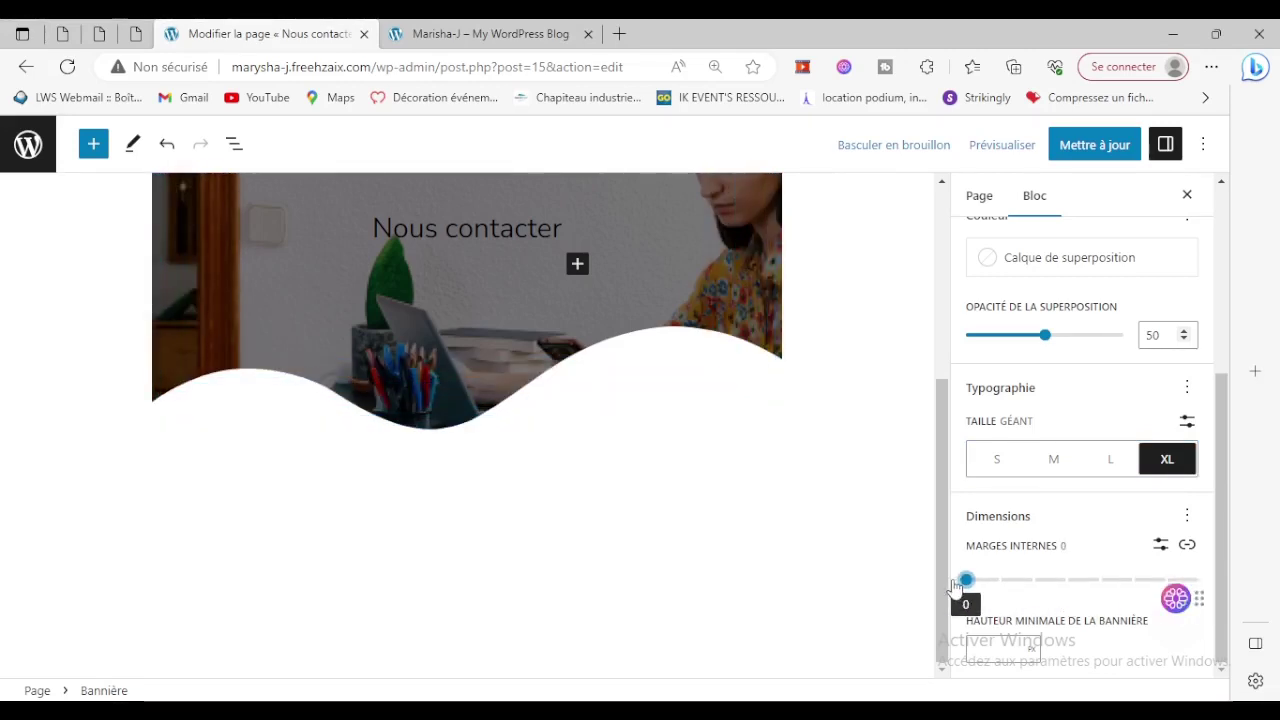
{"action": "left_click", "coordinate": [1091, 627]}
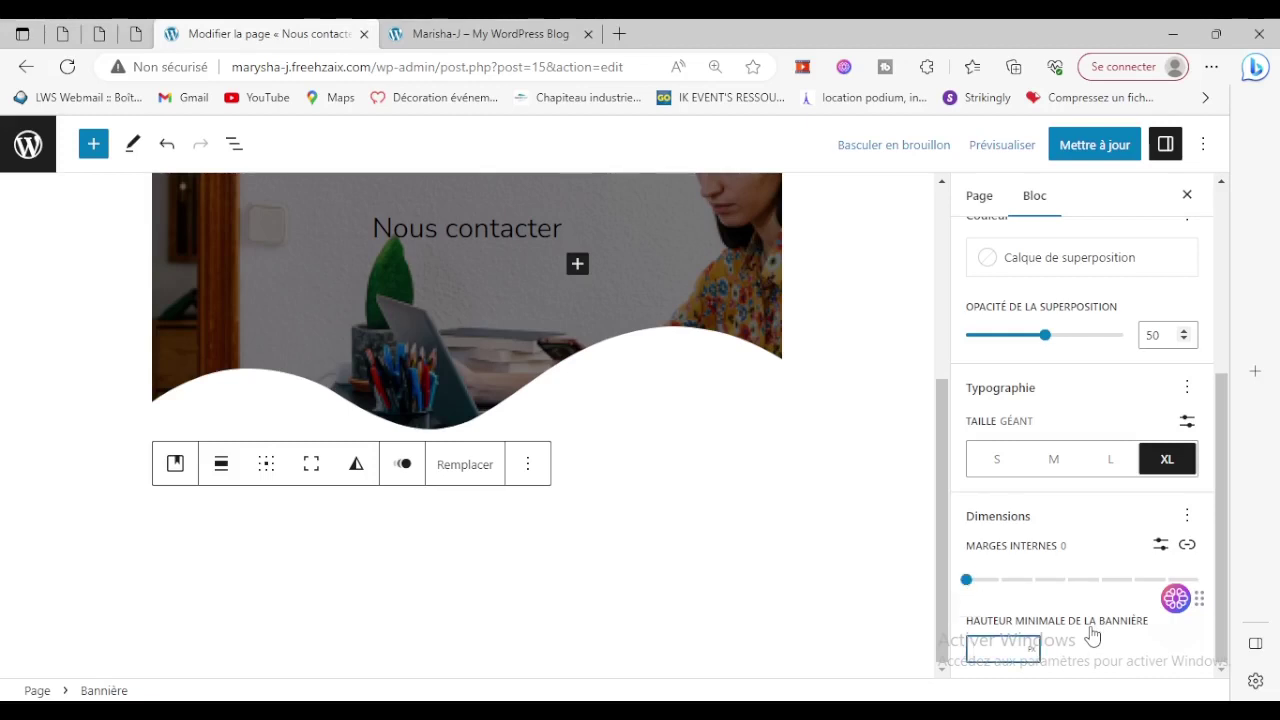
{"action": "scroll", "coordinate": [1157, 658], "scroll_direction": "up", "scroll_amount": 2}
{"action": "scroll", "coordinate": [1158, 659], "scroll_direction": "down", "scroll_amount": 2}
{"action": "scroll", "coordinate": [1070, 658], "scroll_direction": "up", "scroll_amount": 3}
{"action": "scroll", "coordinate": [1070, 658], "scroll_direction": "up", "scroll_amount": 2}
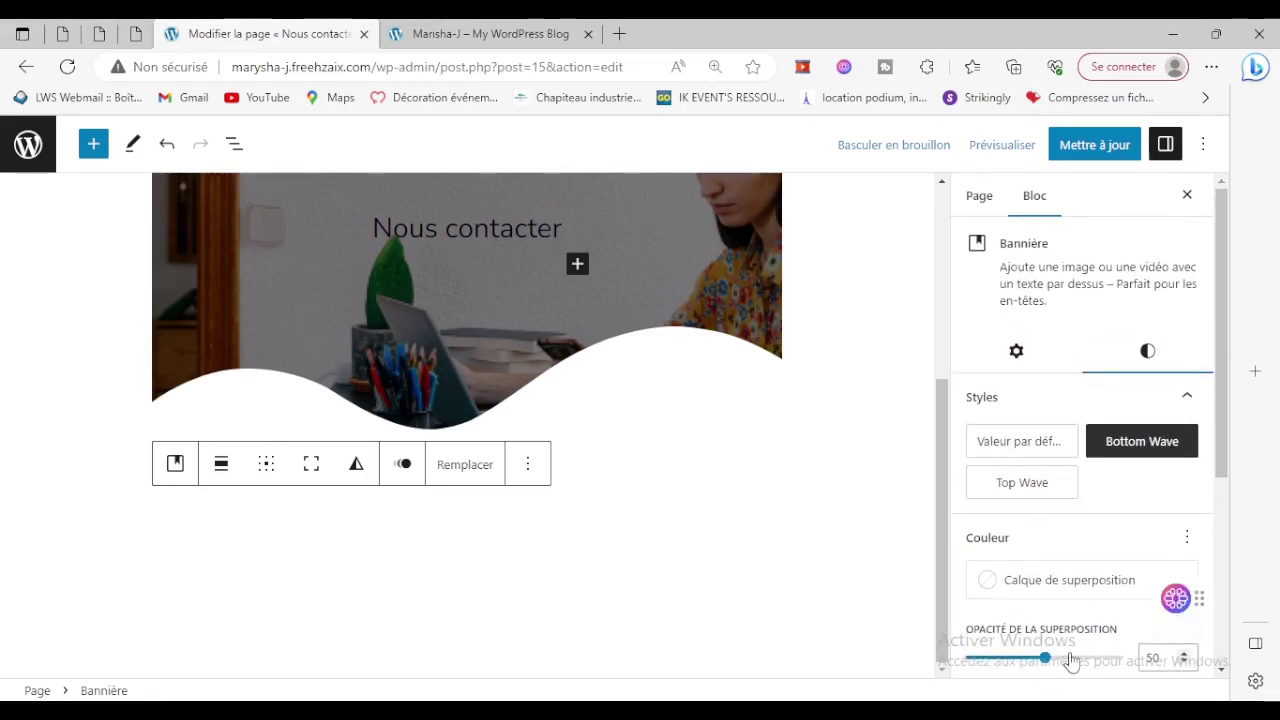
Show the banner's media settings and test fixed and repeated backgrounds, leaving both off.
{"action": "left_click", "coordinate": [1010, 356]}
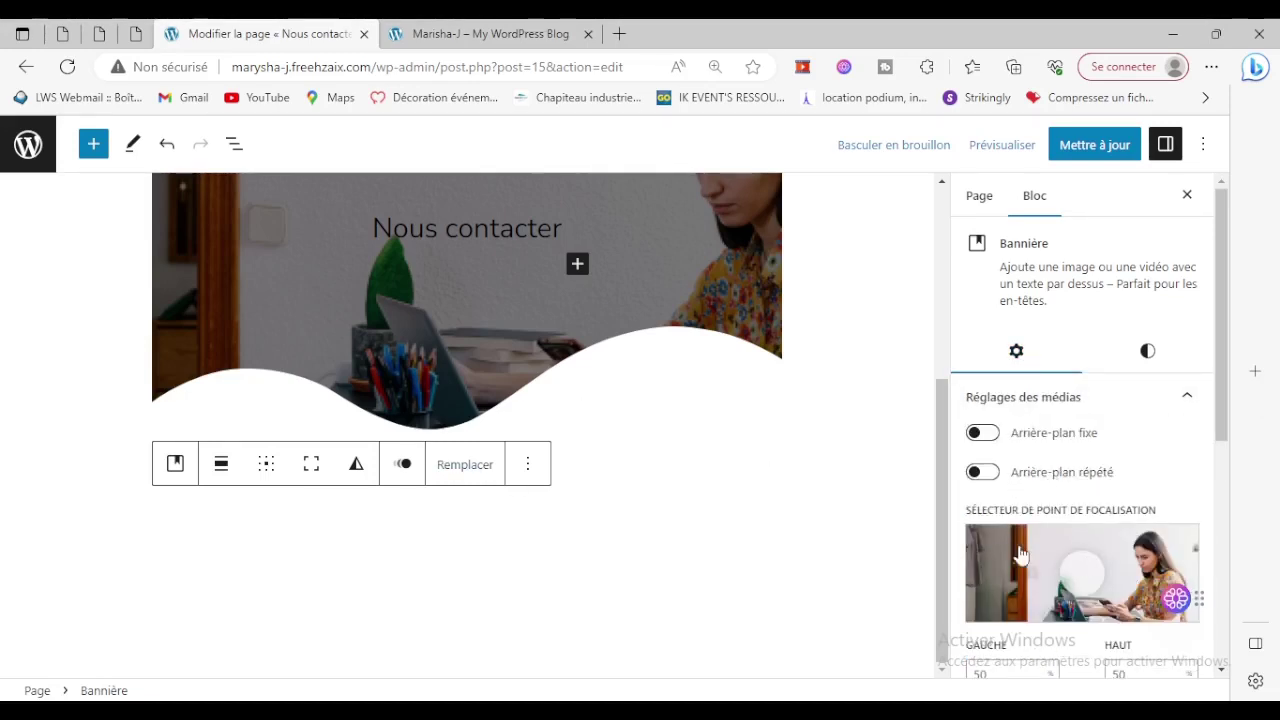
{"action": "left_click", "coordinate": [983, 432]}
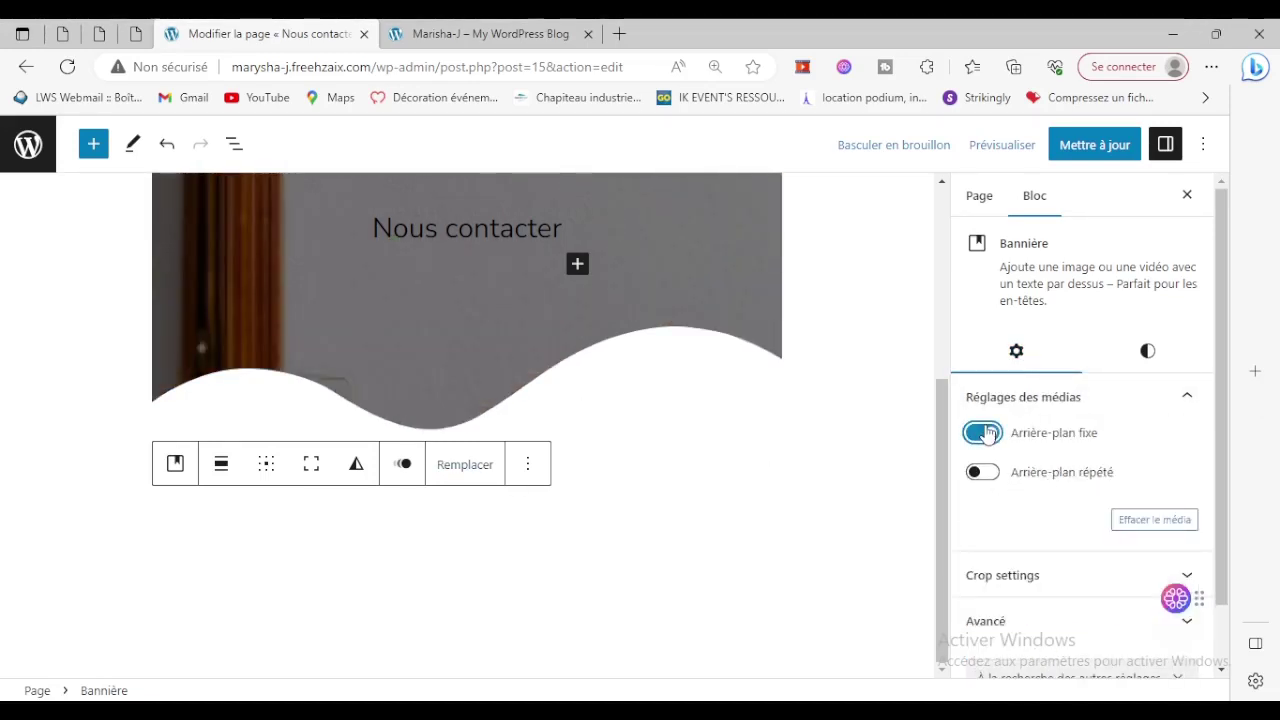
{"action": "left_click", "coordinate": [984, 432]}
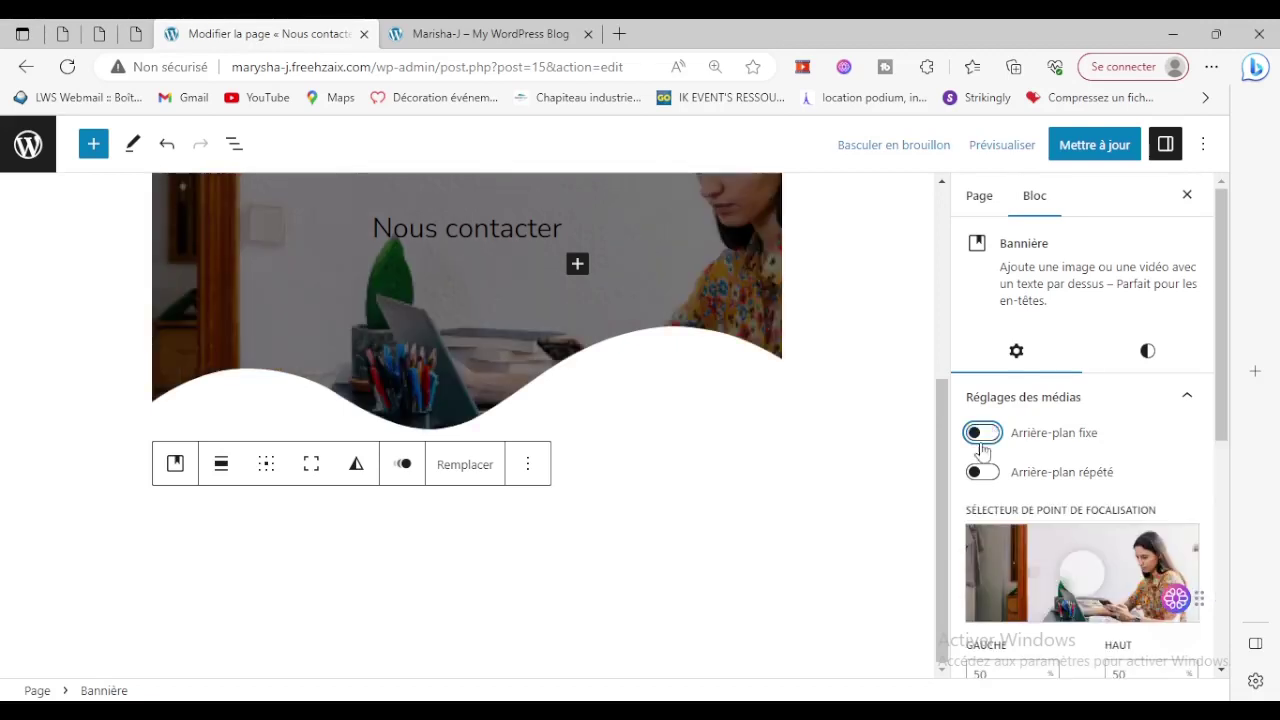
{"action": "left_click", "coordinate": [980, 472]}
{"action": "left_click", "coordinate": [980, 472]}
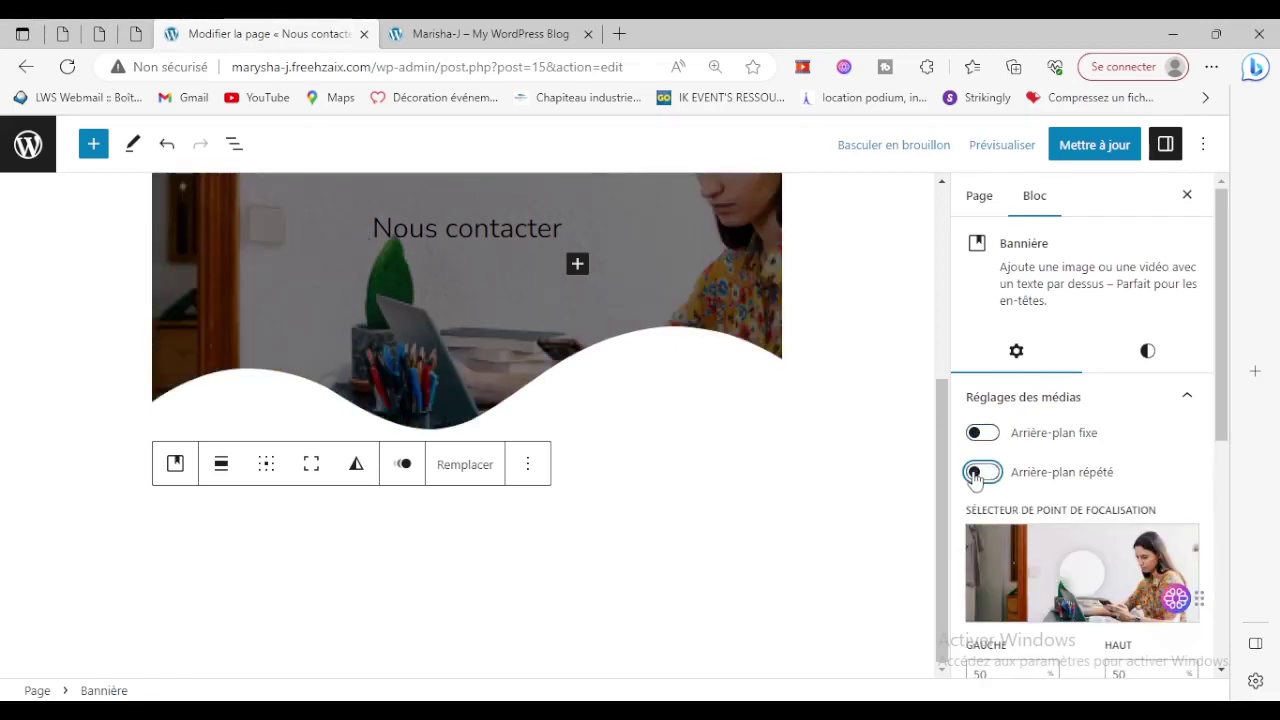
Clear the focal point's Left value to move it to the left edge.
{"action": "scroll", "coordinate": [1060, 540], "scroll_direction": "down", "scroll_amount": 2}
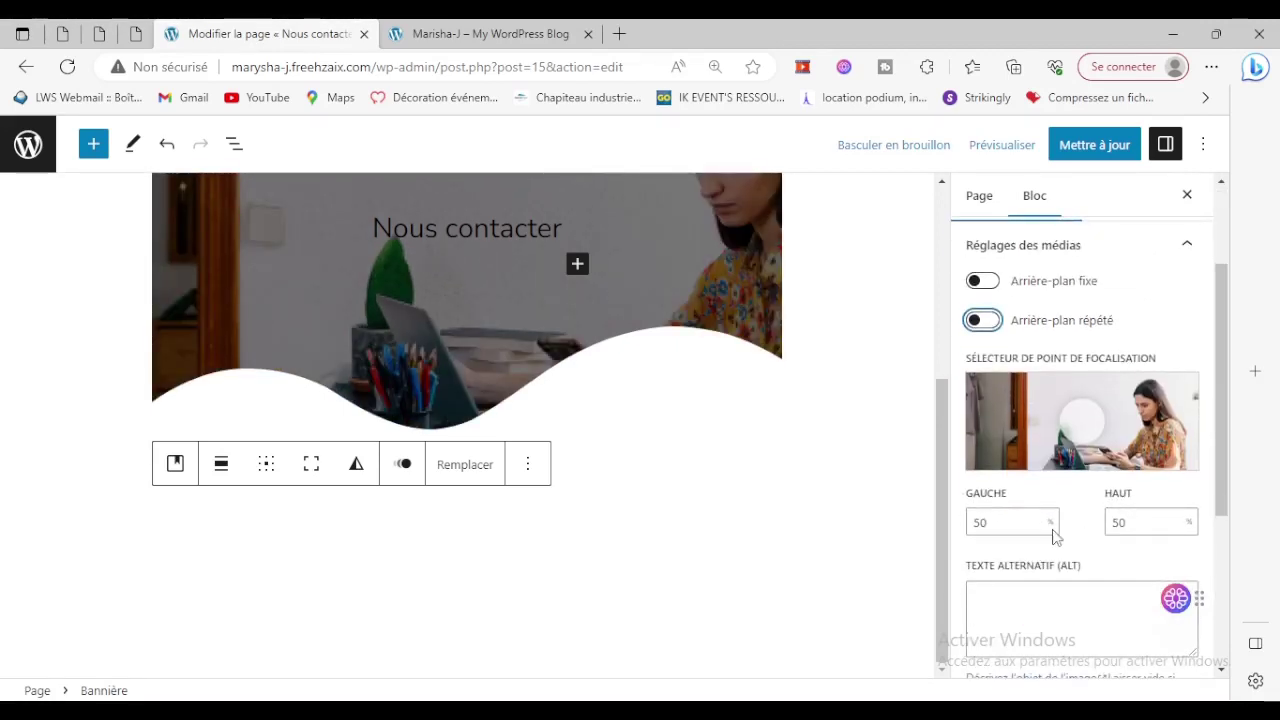
{"action": "left_click", "coordinate": [1005, 522]}
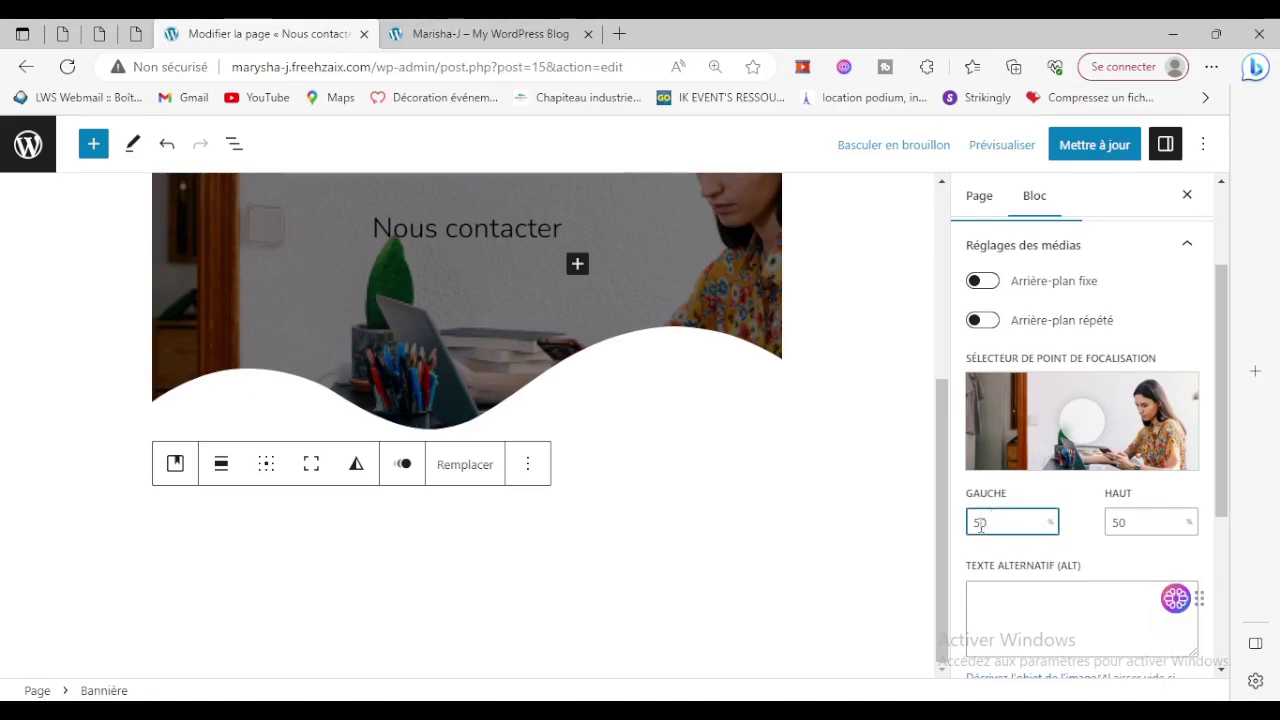
{"action": "key", "text": "BackSpace"}
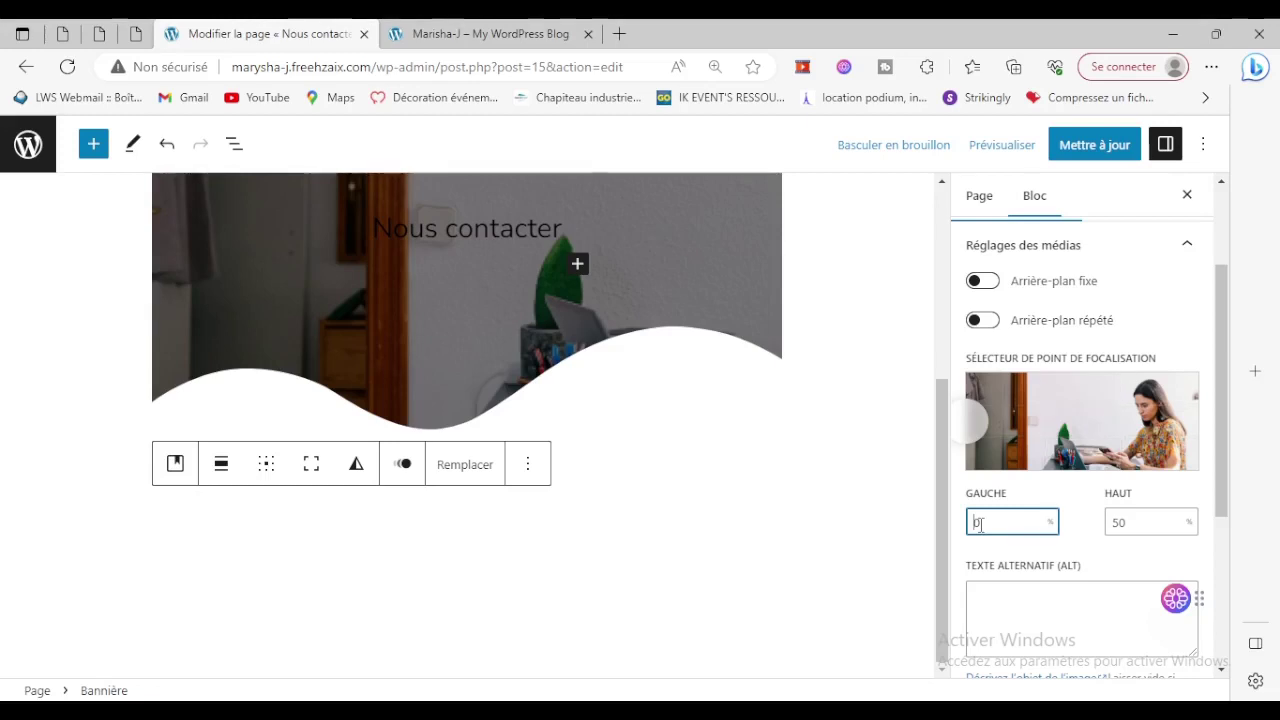
Return the focal point's Left value to 50 and expand the Avancé section.
{"action": "type", "text": "5"}
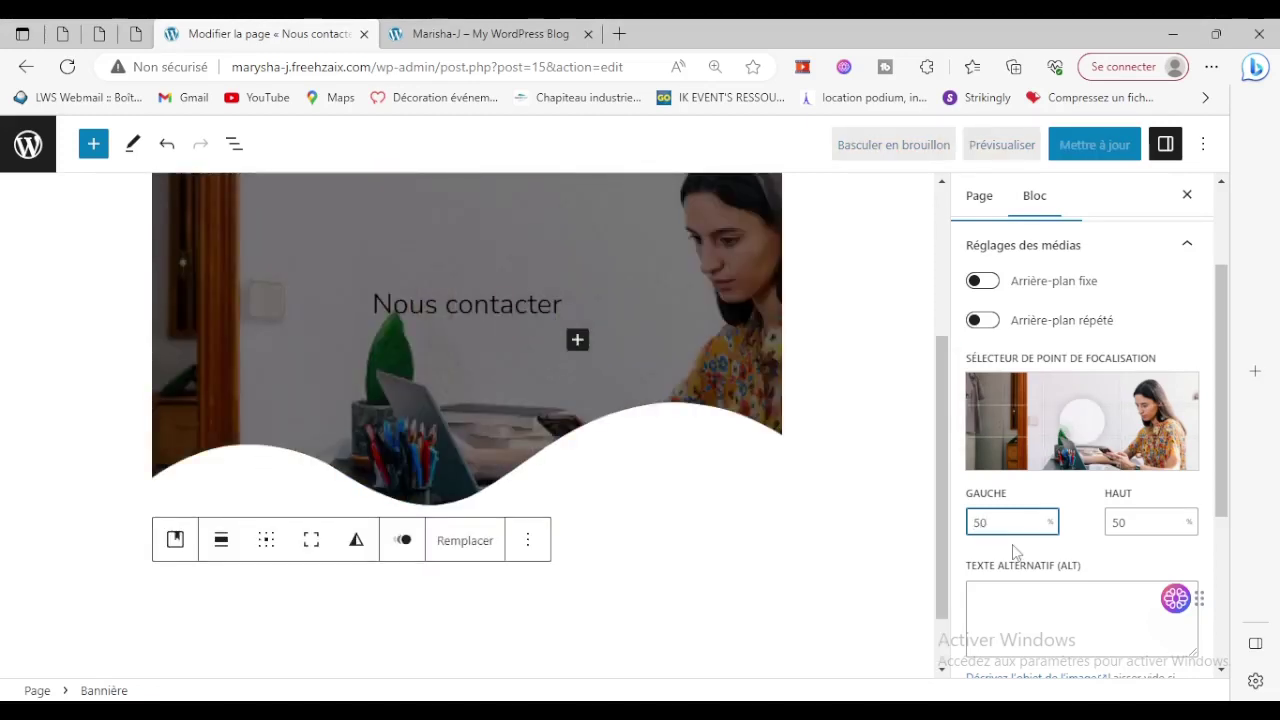
{"action": "scroll", "coordinate": [1013, 552], "scroll_direction": "down", "scroll_amount": 3}
{"action": "left_click", "coordinate": [1083, 558]}
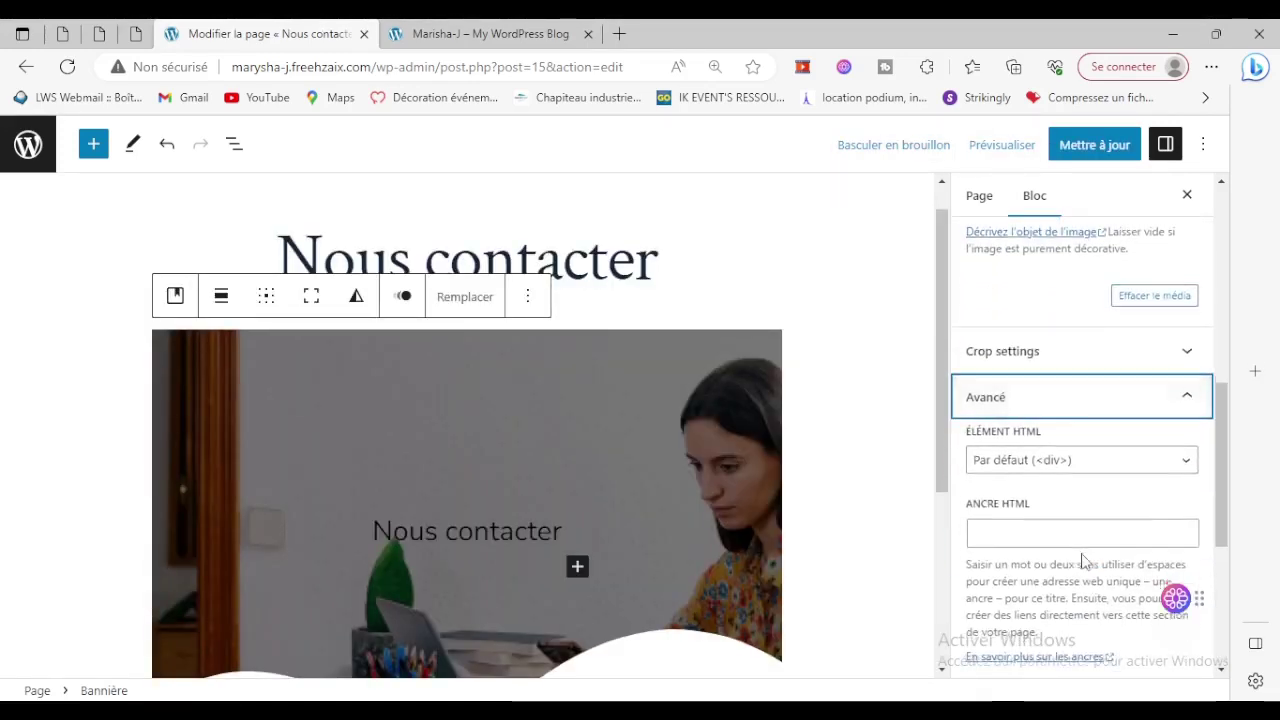
{"action": "scroll", "coordinate": [1083, 558], "scroll_direction": "down", "scroll_amount": 3}
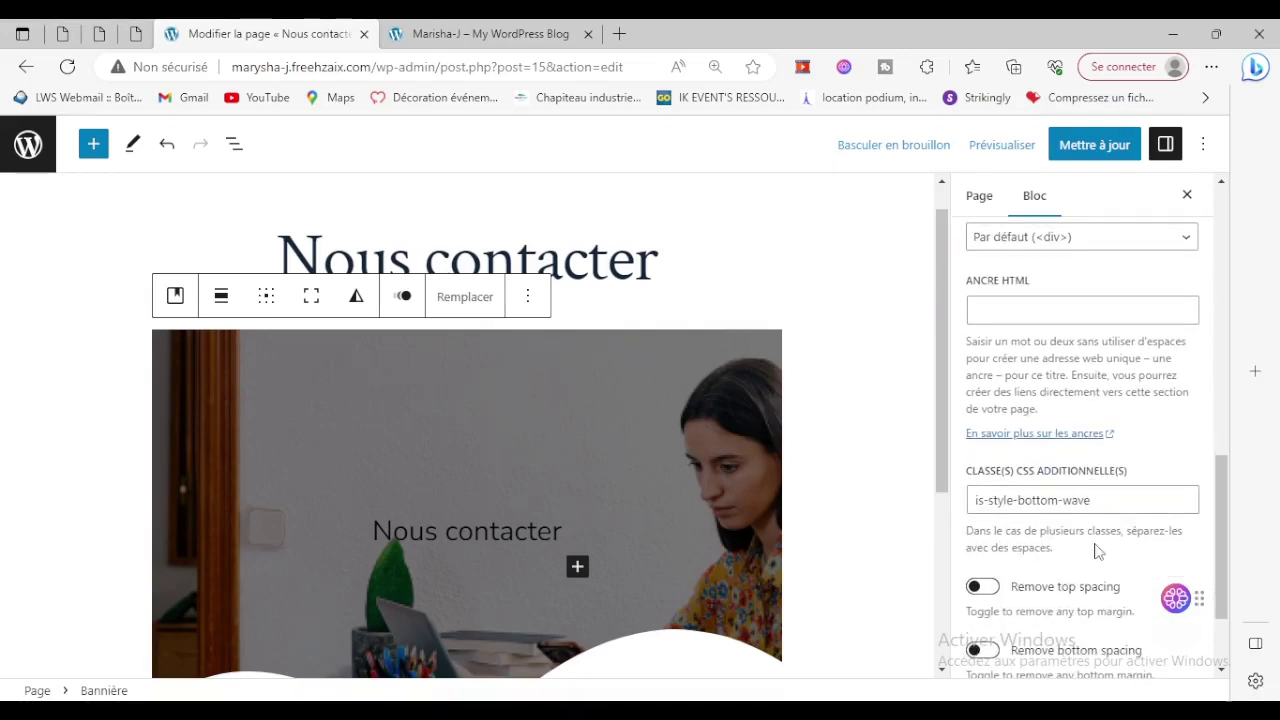
{"action": "scroll", "coordinate": [1098, 551], "scroll_direction": "up", "scroll_amount": 1}
{"action": "scroll", "coordinate": [1100, 410], "scroll_direction": "down", "scroll_amount": 2}
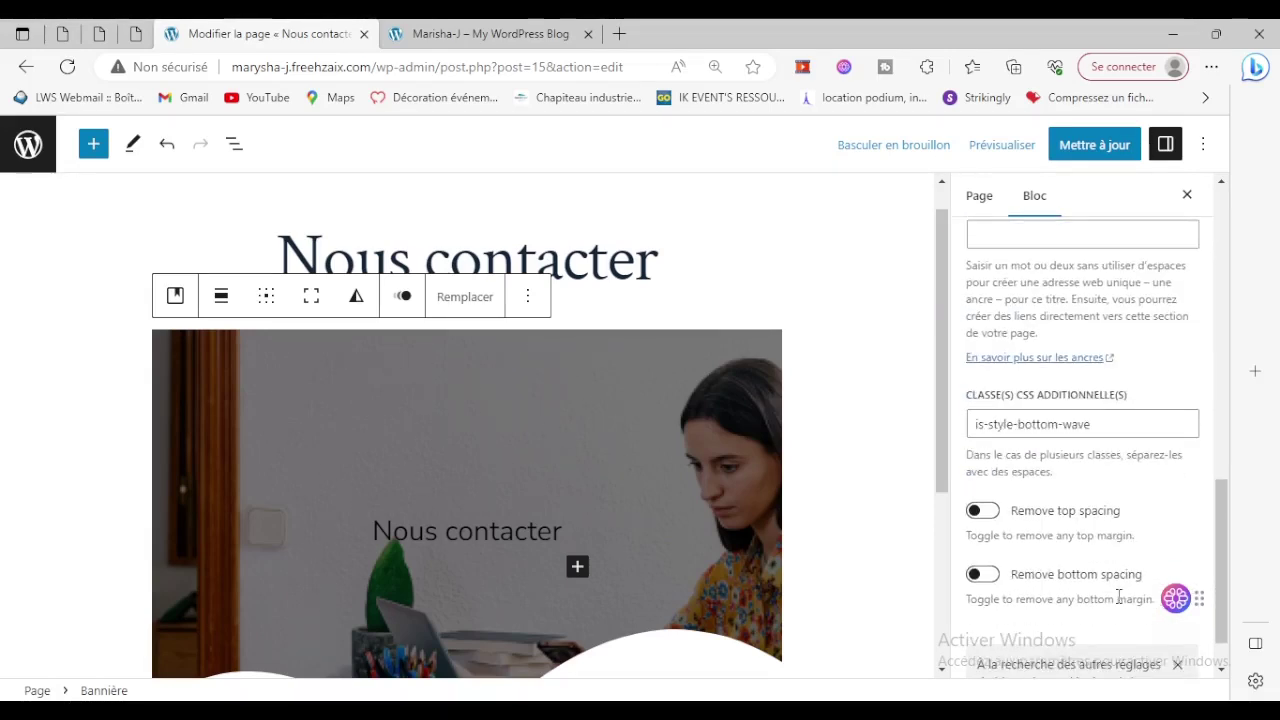
Toggle Remove top and bottom spacing on, then switch both back off.
{"action": "left_click", "coordinate": [986, 512]}
{"action": "left_click", "coordinate": [983, 575]}
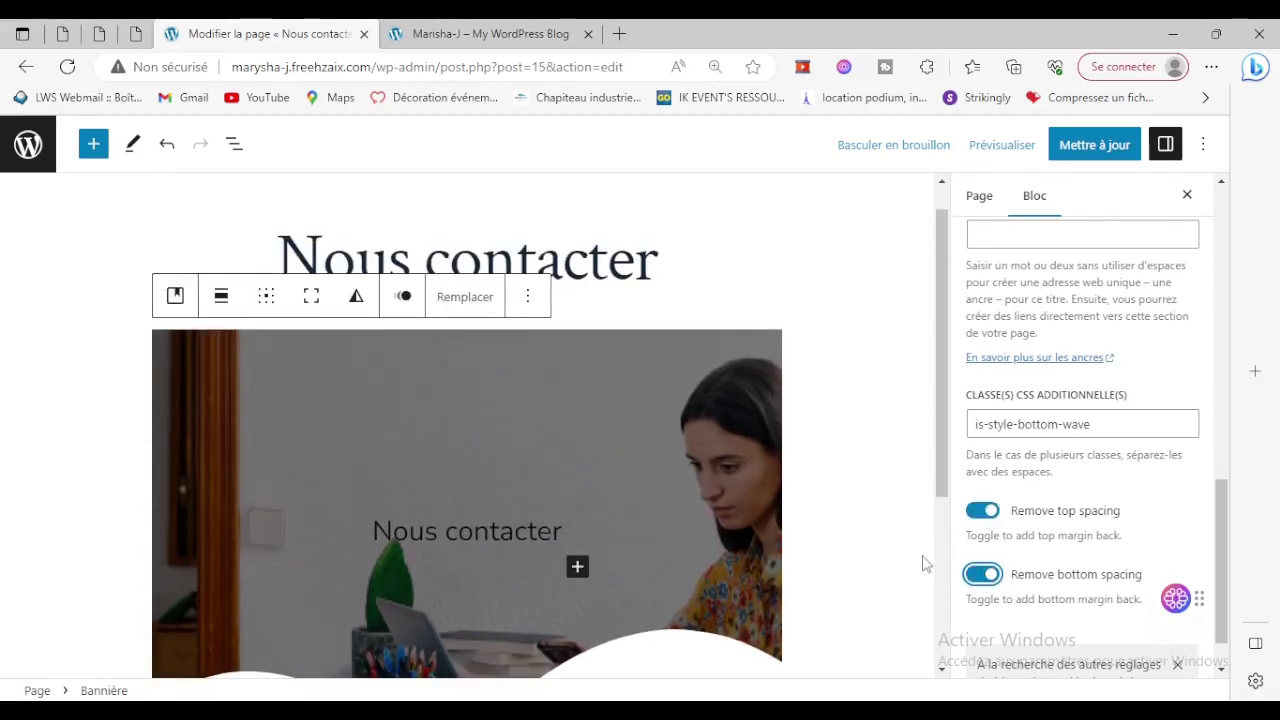
{"action": "left_click", "coordinate": [978, 575]}
{"action": "left_click", "coordinate": [982, 511]}
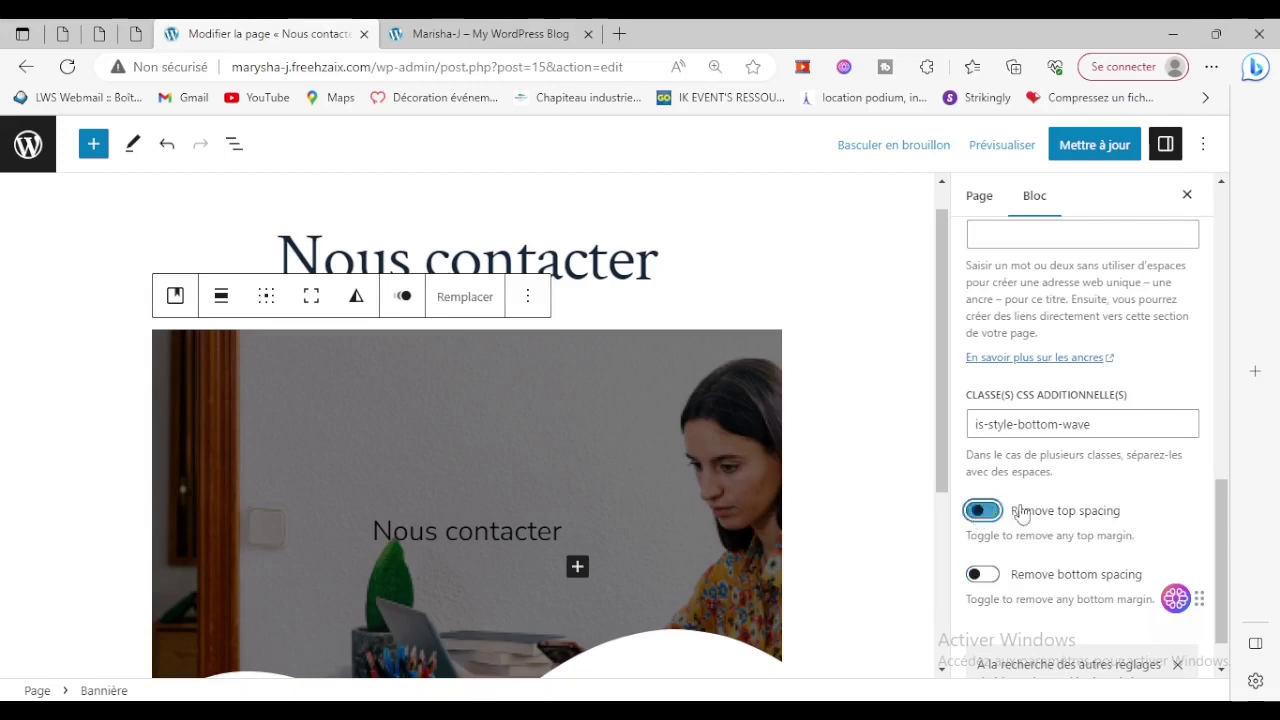
Try zooming the banner image, reset it to 100, and scroll to the CSS classes.
{"action": "scroll", "coordinate": [1040, 497], "scroll_direction": "up", "scroll_amount": 5}
{"action": "left_click_drag", "start_coordinate": [1040, 497], "coordinate": [943, 508]}
{"action": "scroll", "coordinate": [1006, 534], "scroll_direction": "down", "scroll_amount": 4}
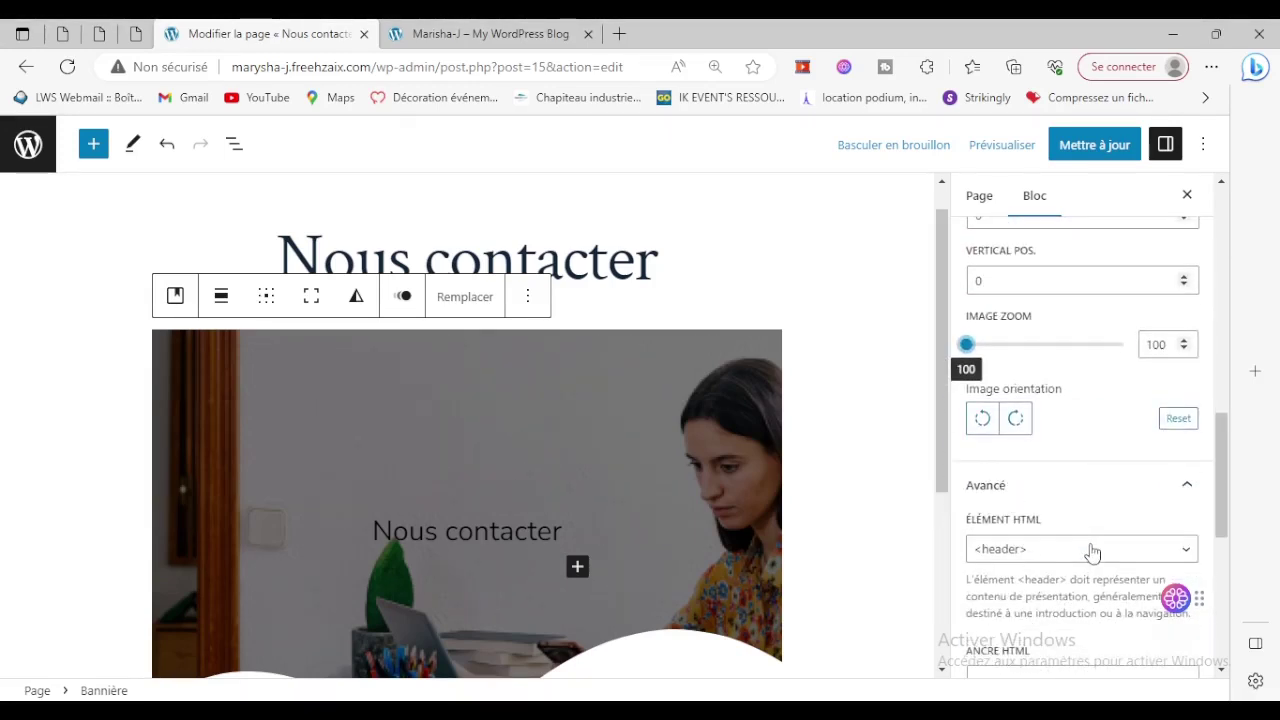
{"action": "scroll", "coordinate": [1084, 540], "scroll_direction": "down", "scroll_amount": 5}
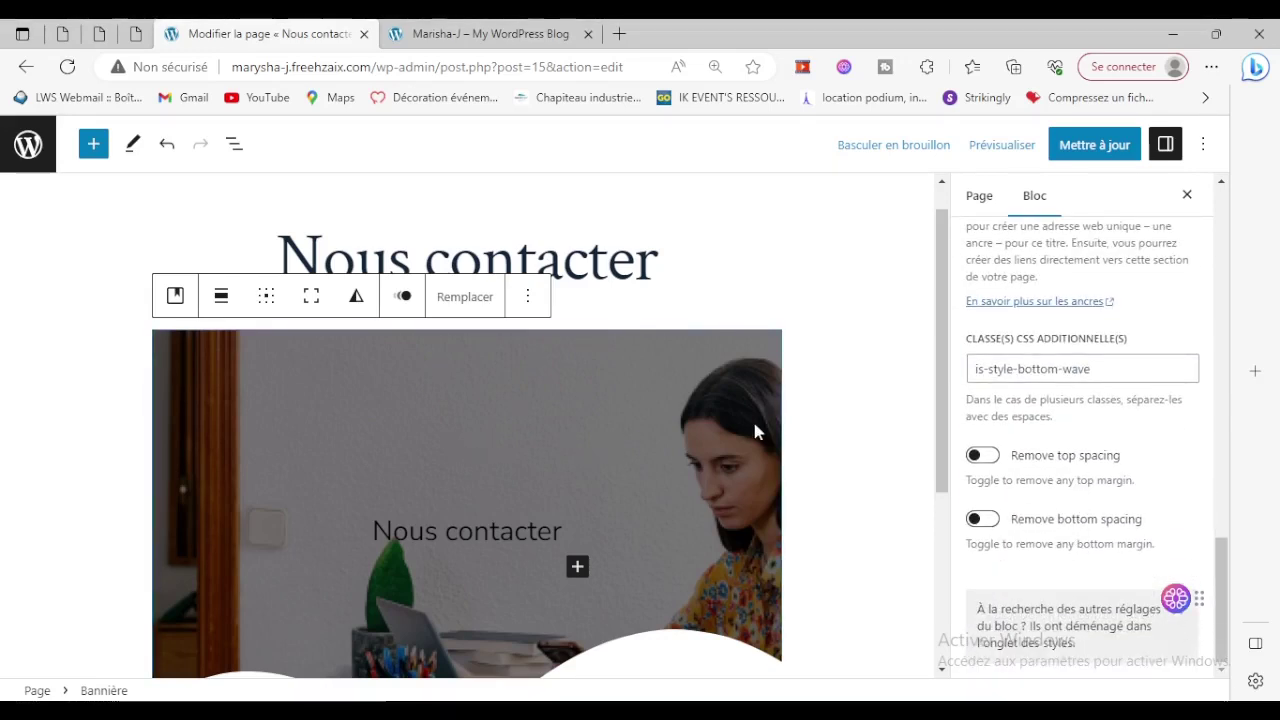
Delete the Nous contacter banner block from the page.
{"action": "left_click", "coordinate": [528, 297]}
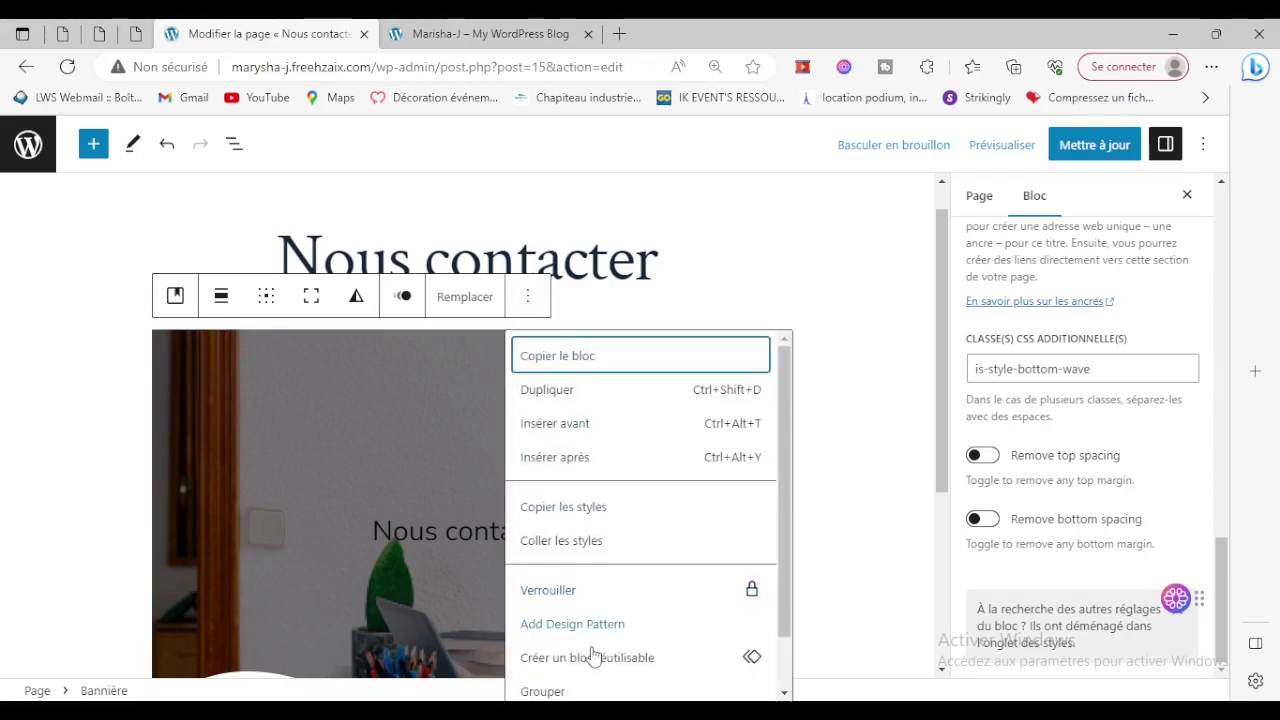
{"action": "scroll", "coordinate": [585, 625], "scroll_direction": "down", "scroll_amount": 1}
{"action": "left_click", "coordinate": [543, 680]}
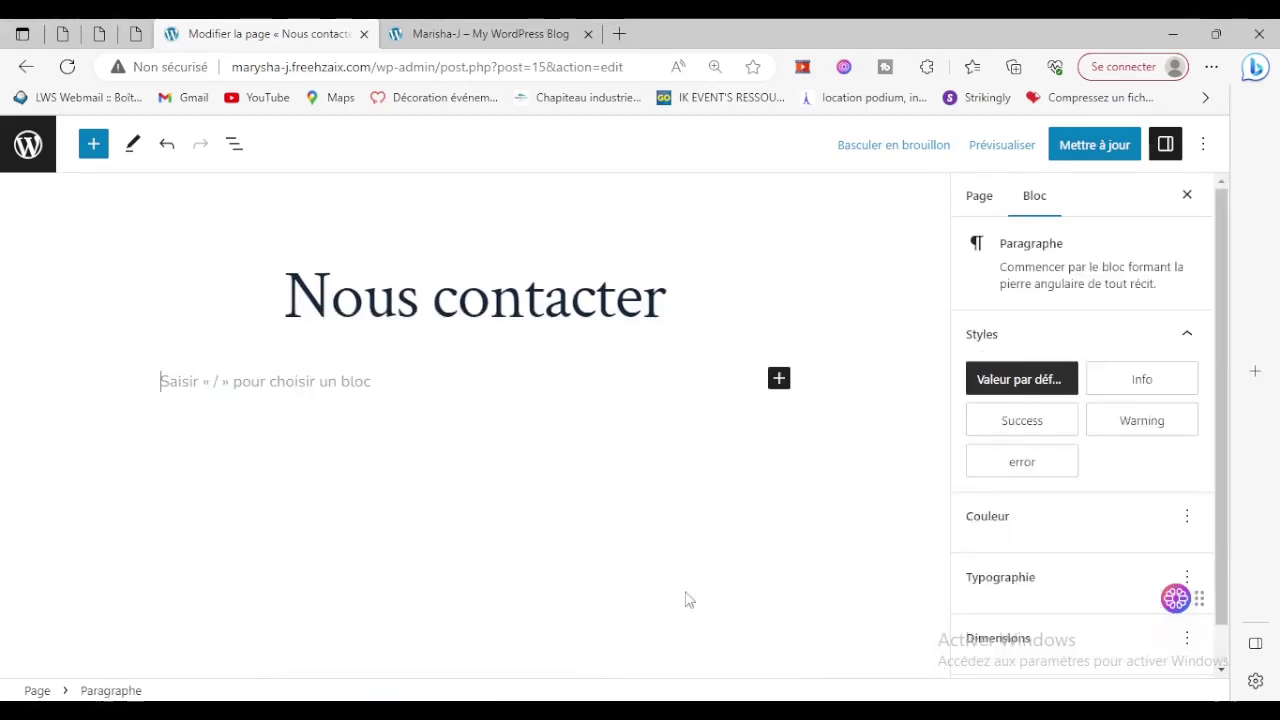
Search 'se' in the block inserter and insert a two-column Services block.
{"action": "left_click", "coordinate": [779, 380]}
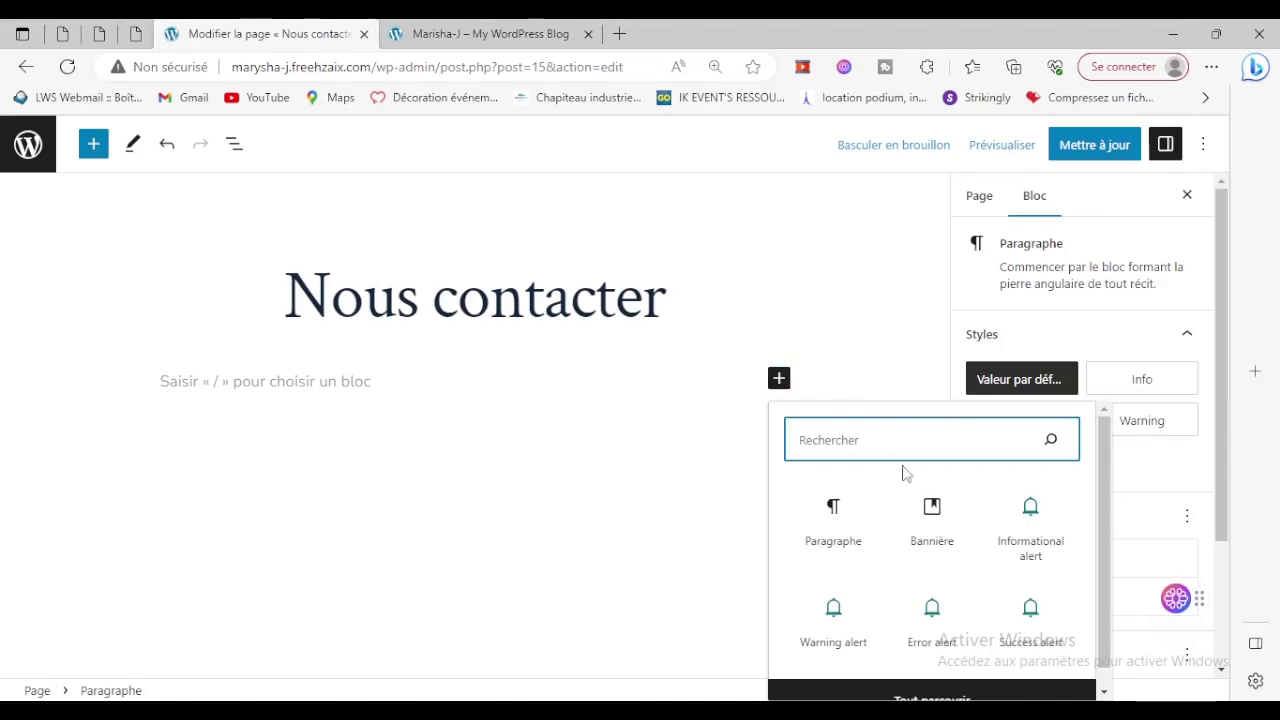
{"action": "scroll", "coordinate": [906, 473], "scroll_direction": "down", "scroll_amount": 1}
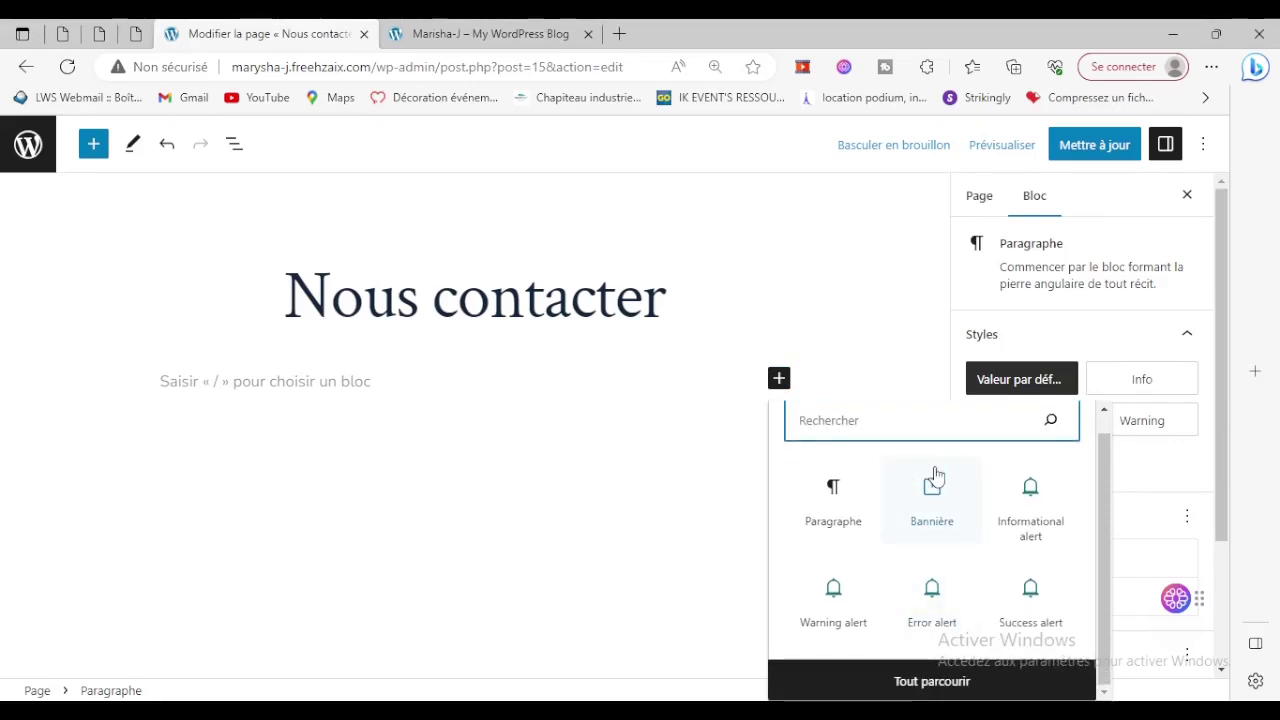
{"action": "type", "text": "se"}
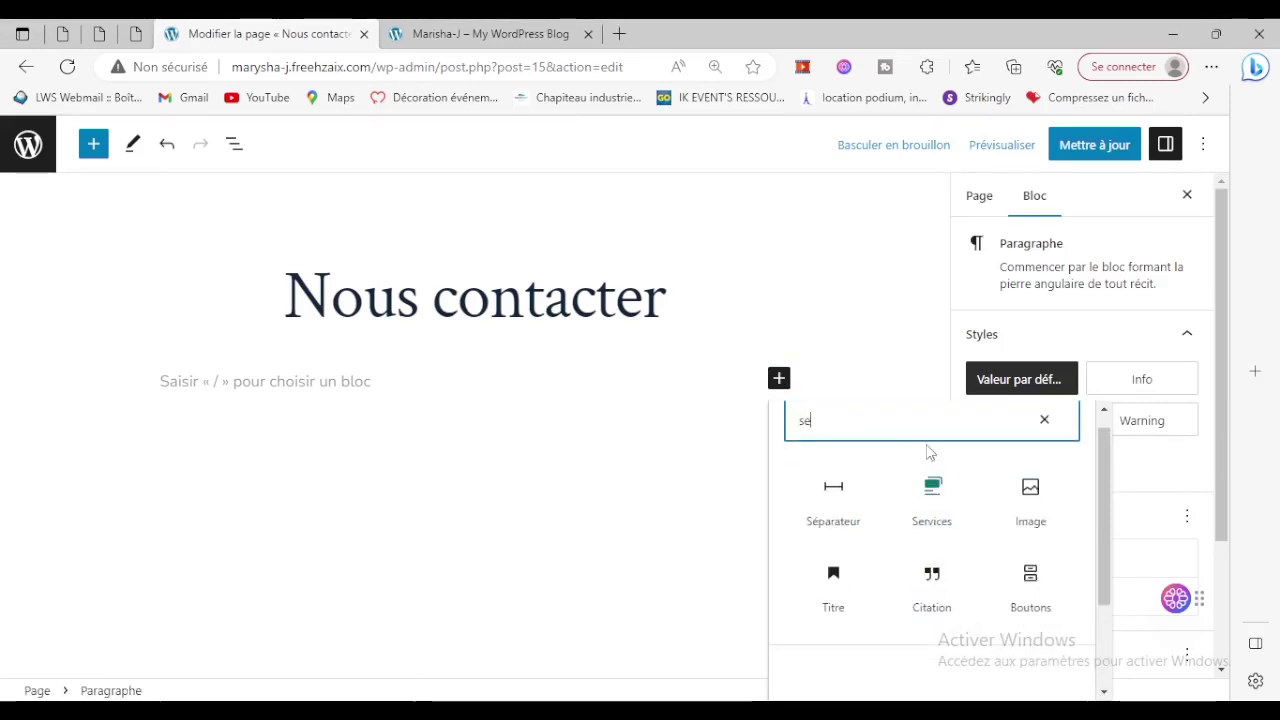
{"action": "left_click", "coordinate": [938, 506]}
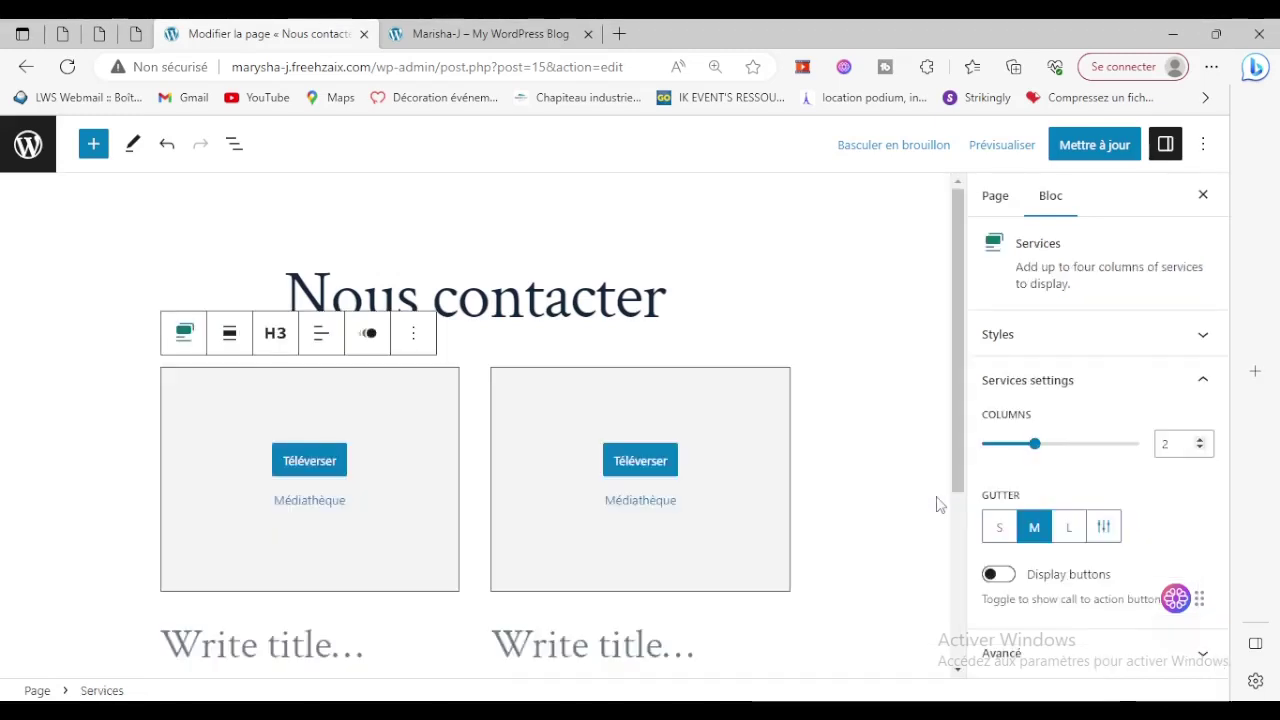
{"action": "scroll", "coordinate": [650, 530], "scroll_direction": "down", "scroll_amount": 2}
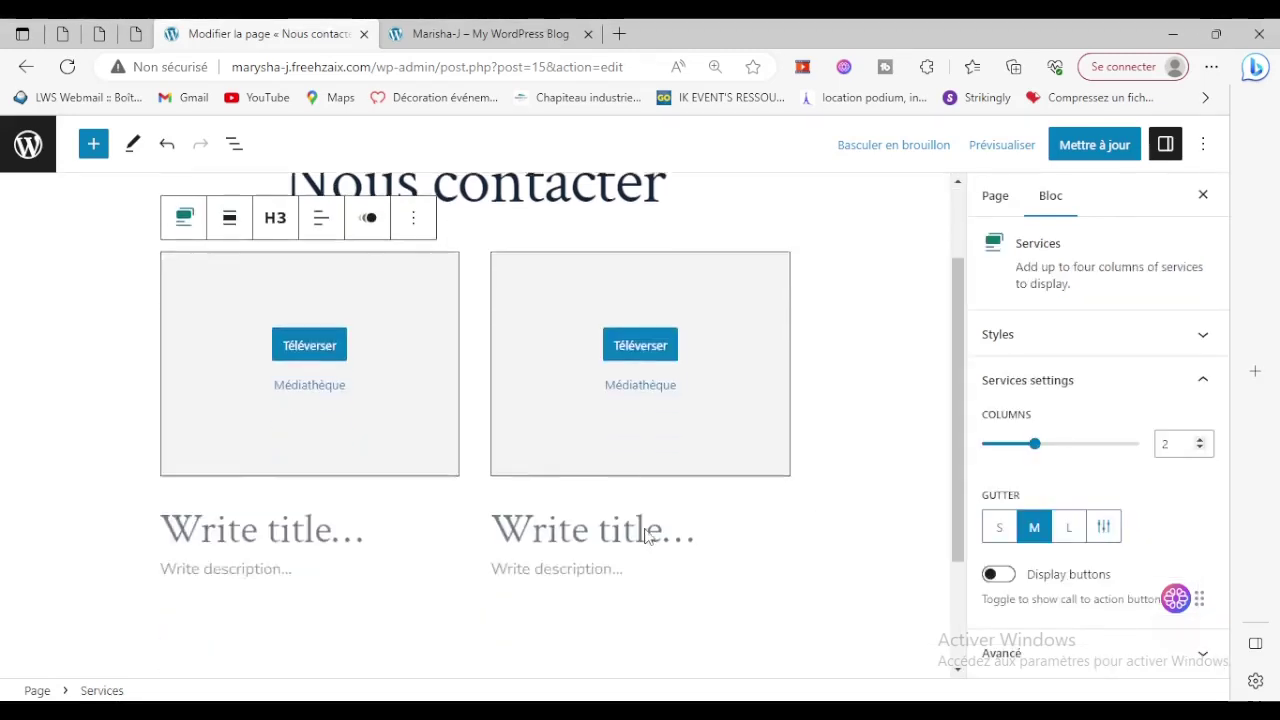
{"action": "scroll", "coordinate": [646, 534], "scroll_direction": "up", "scroll_amount": 2}
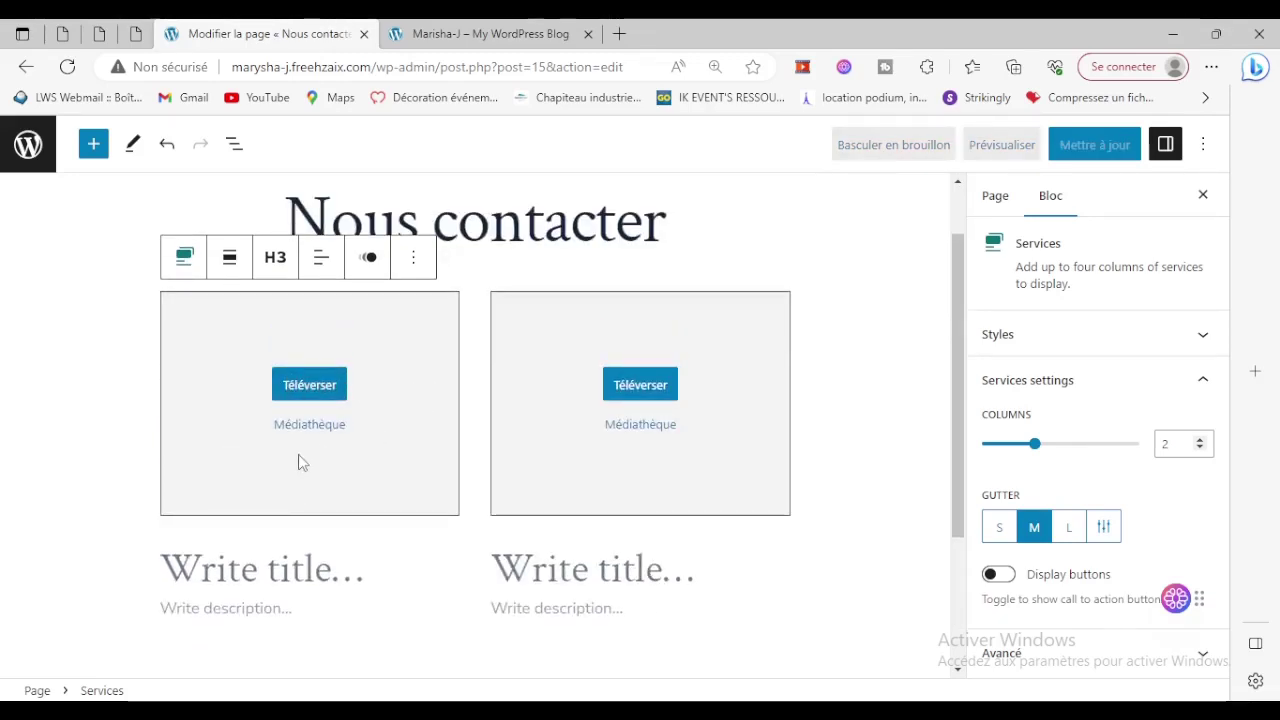
Give the first service an office photo from the Médiathèque and upload school-tools-with-calculator.jpg to the second.
{"action": "left_click", "coordinate": [314, 426]}
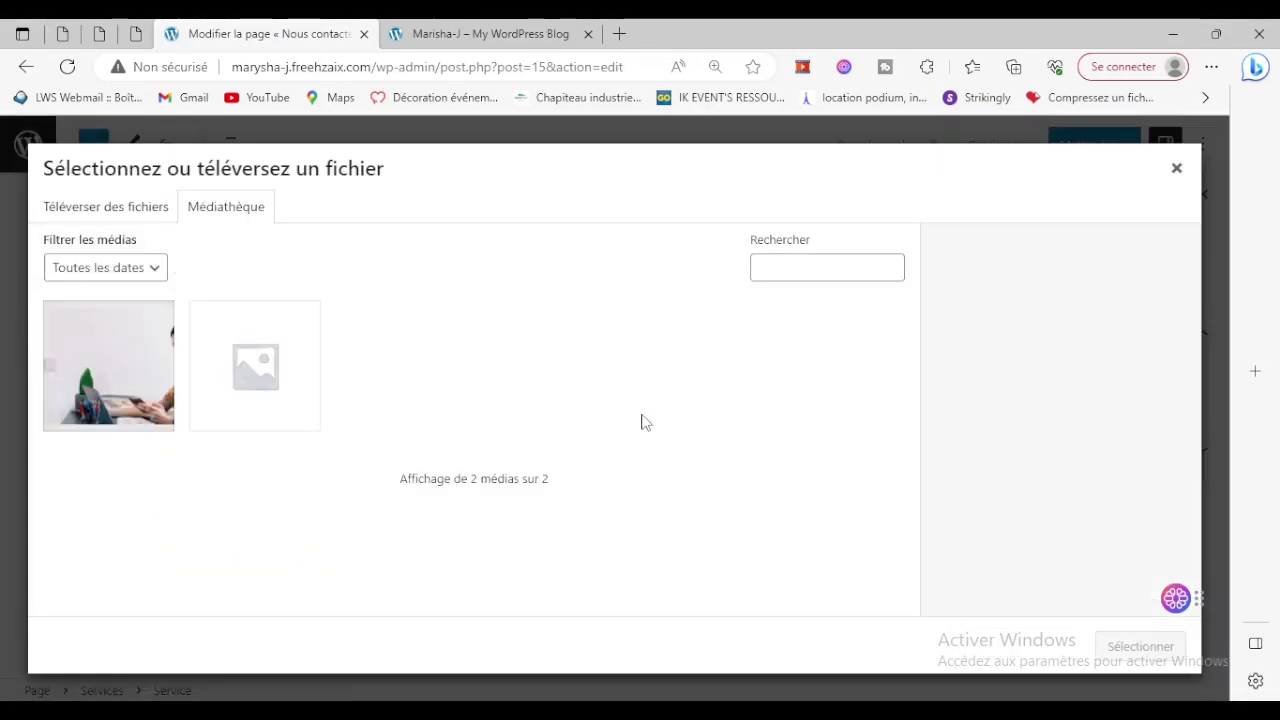
{"action": "left_click", "coordinate": [168, 377]}
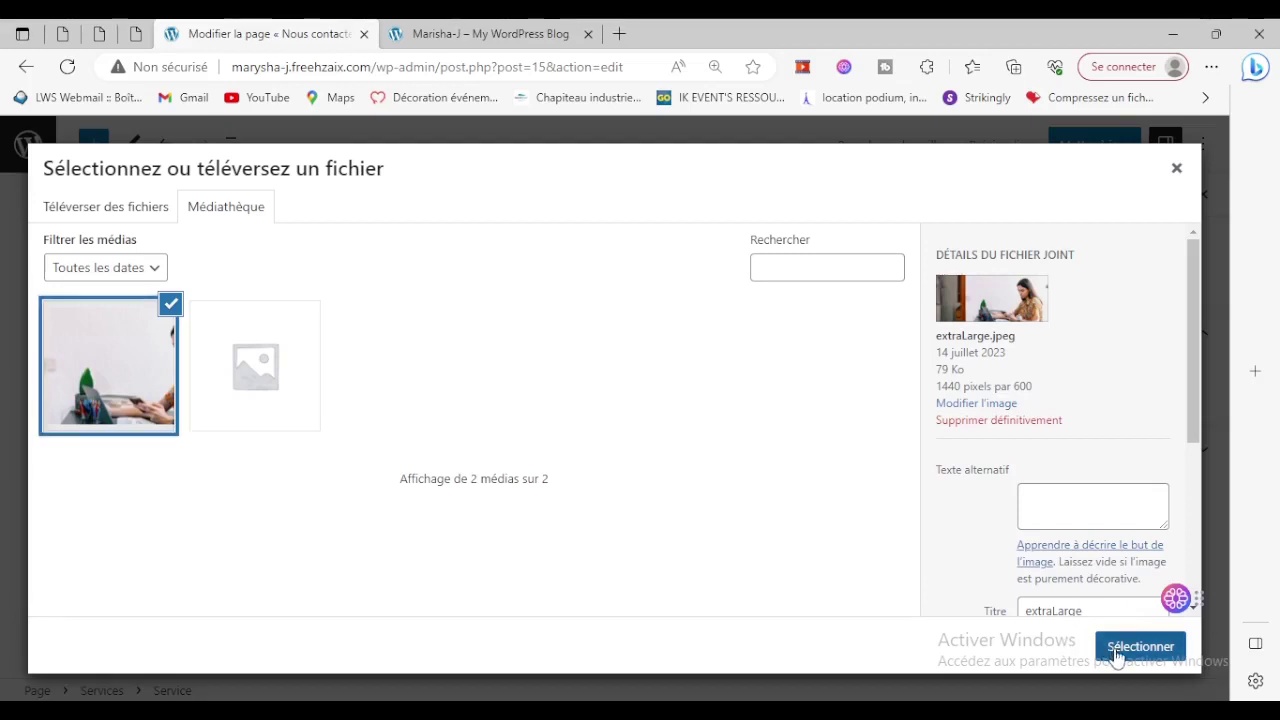
{"action": "left_click", "coordinate": [1138, 646]}
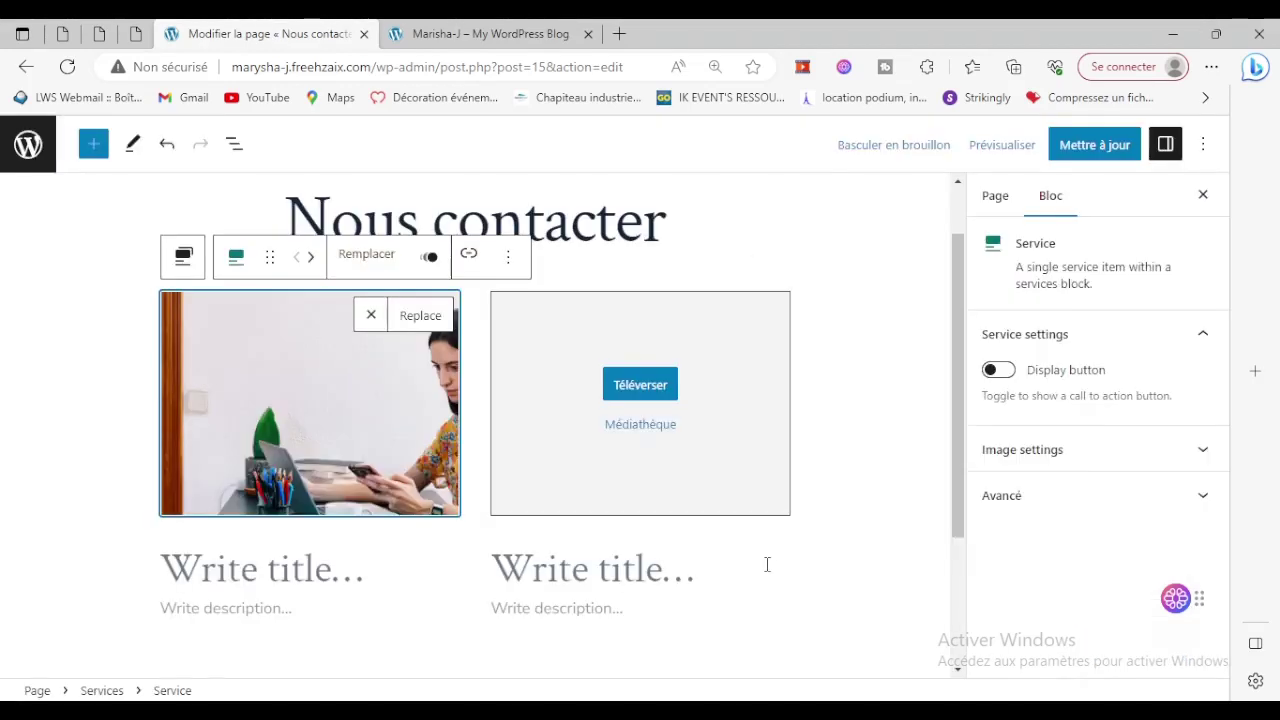
{"action": "left_click", "coordinate": [634, 390]}
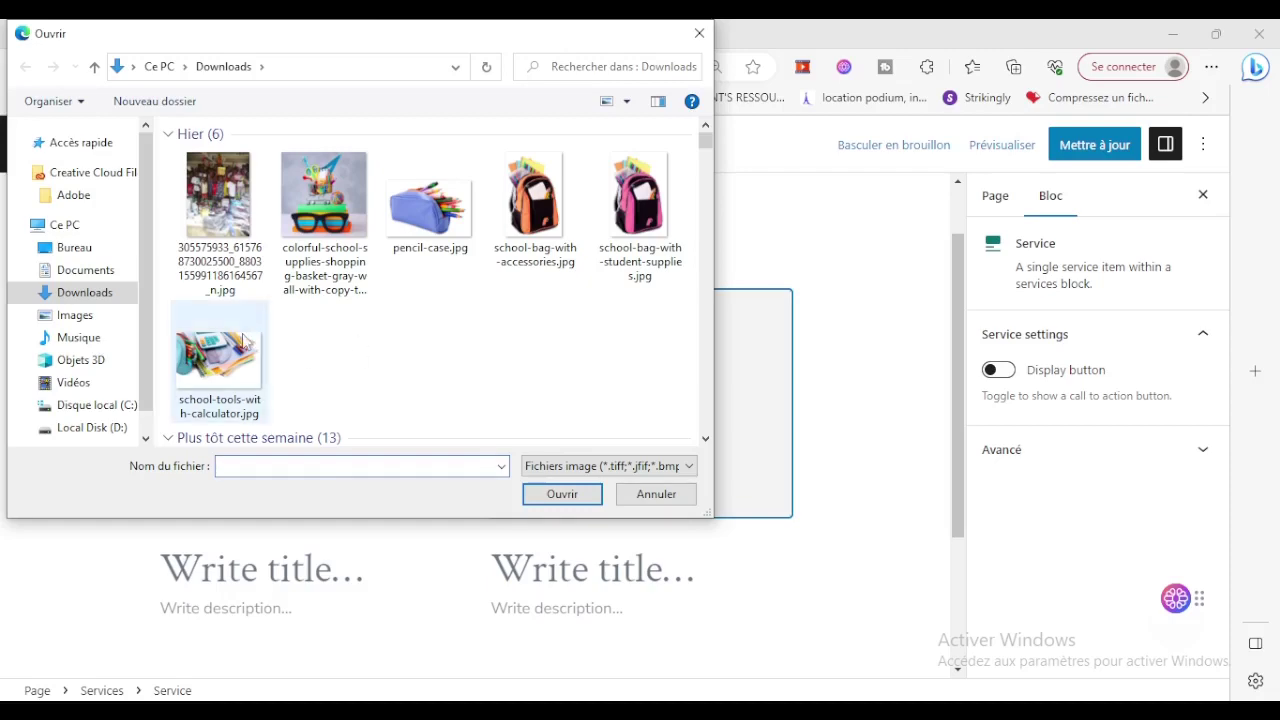
{"action": "left_click", "coordinate": [246, 343]}
{"action": "left_click", "coordinate": [568, 504]}
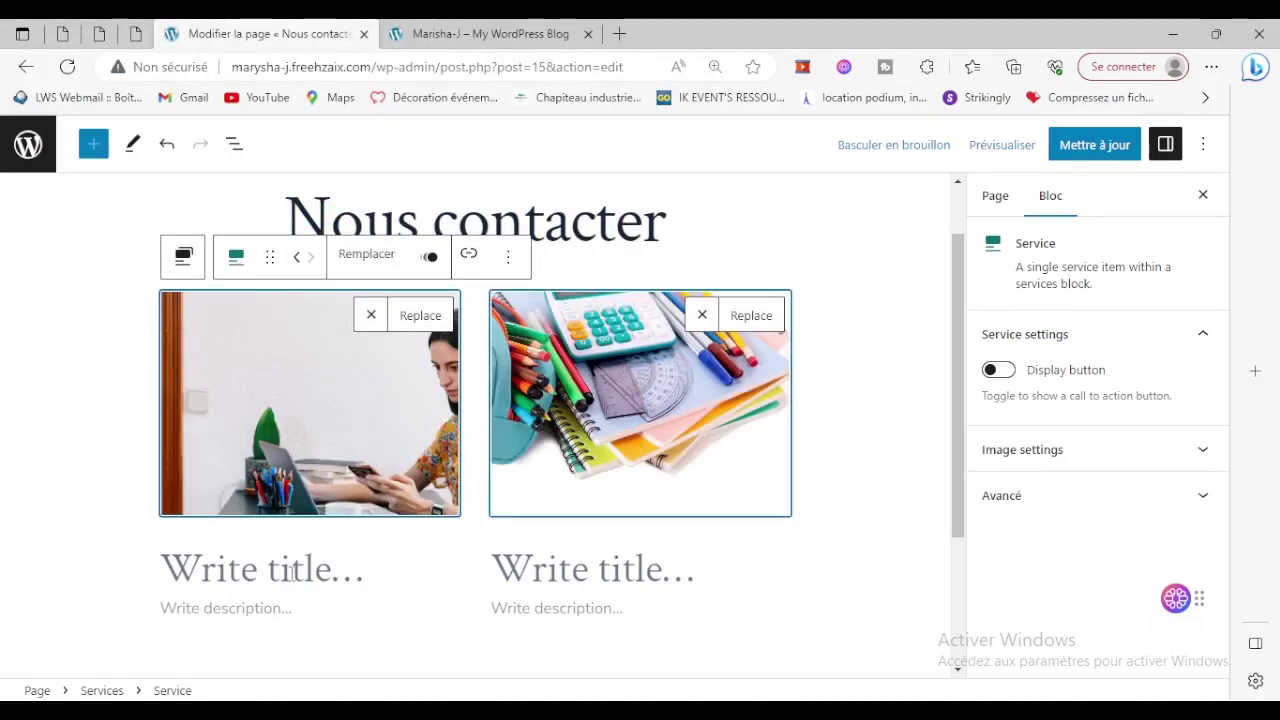
Title the first service 'Informatique' and begin typing 'Papeterie' for the second.
{"action": "left_click", "coordinate": [208, 567]}
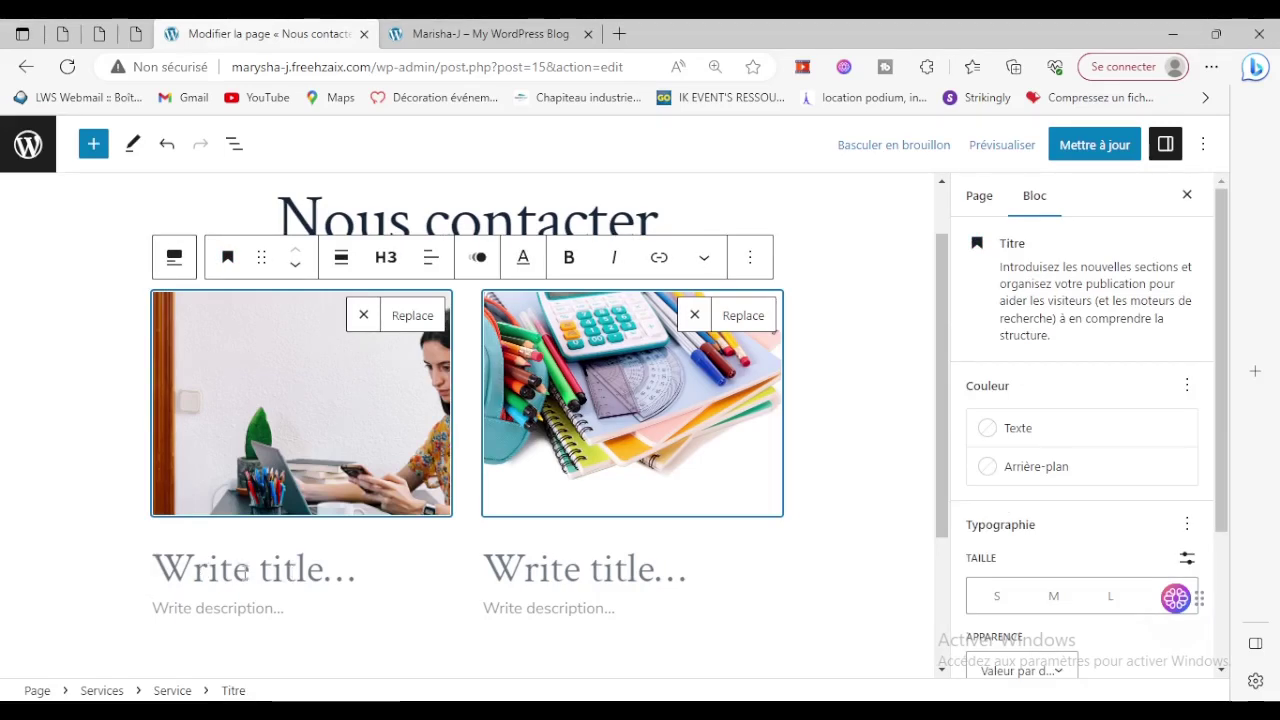
{"action": "type", "text": "In"}
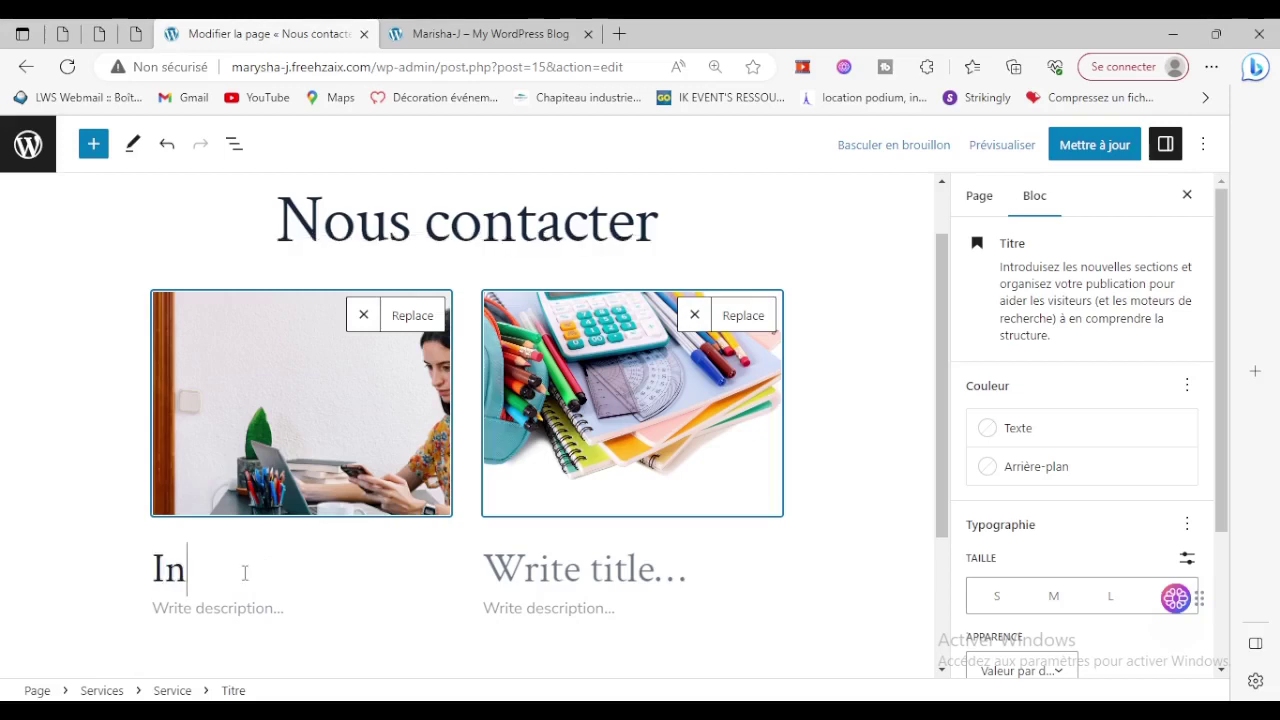
{"action": "type", "text": "formatique"}
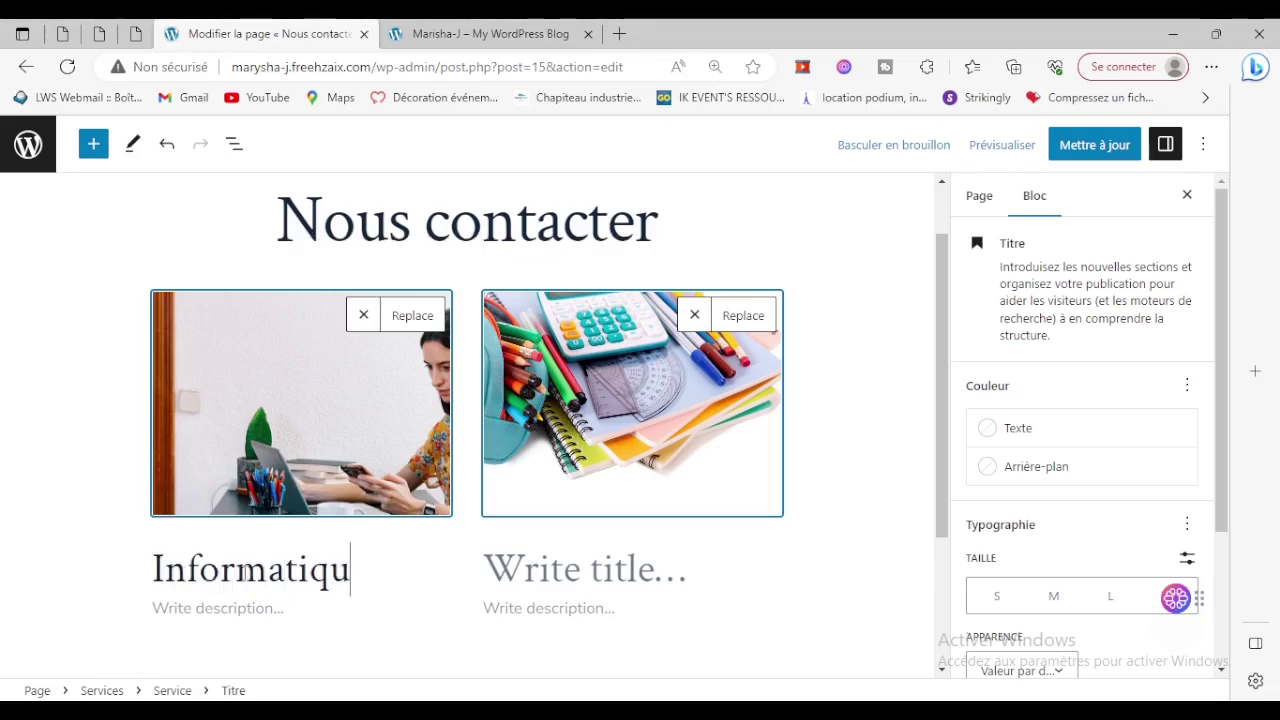
{"action": "left_click", "coordinate": [617, 570]}
{"action": "type", "text": "Papeterie"}
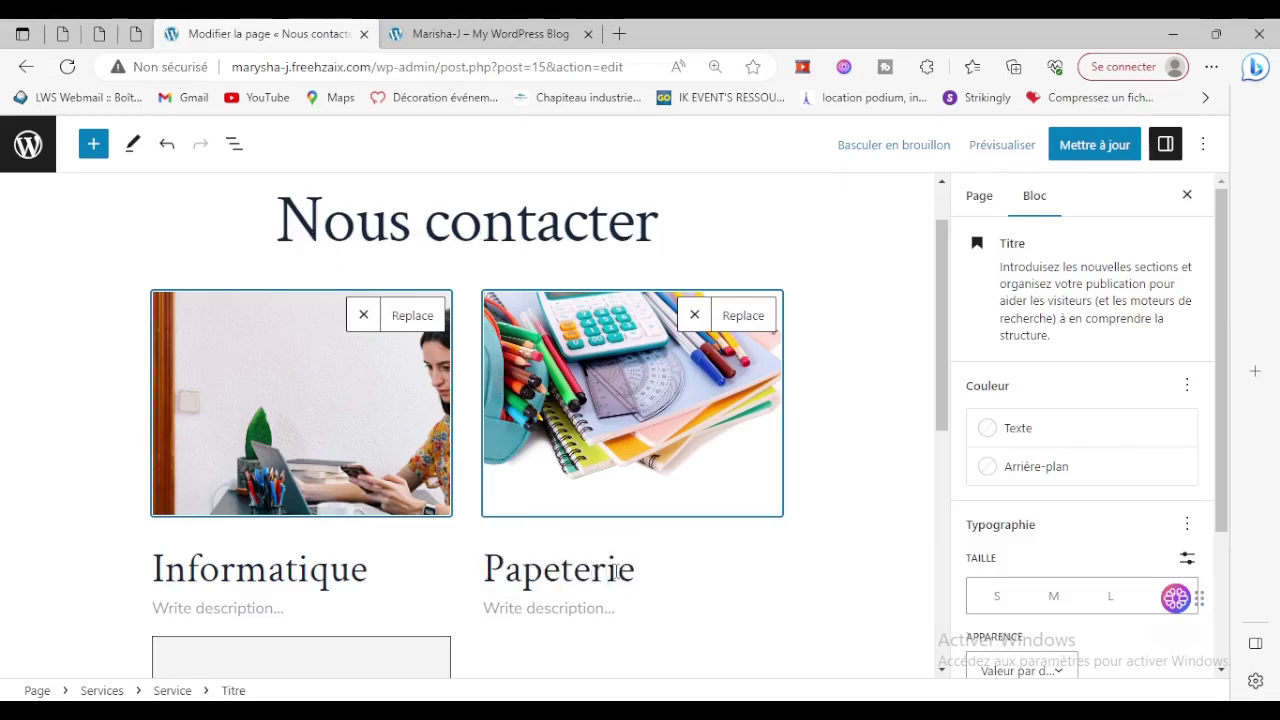
Update the page and view it on the live site.
{"action": "left_click", "coordinate": [1093, 150]}
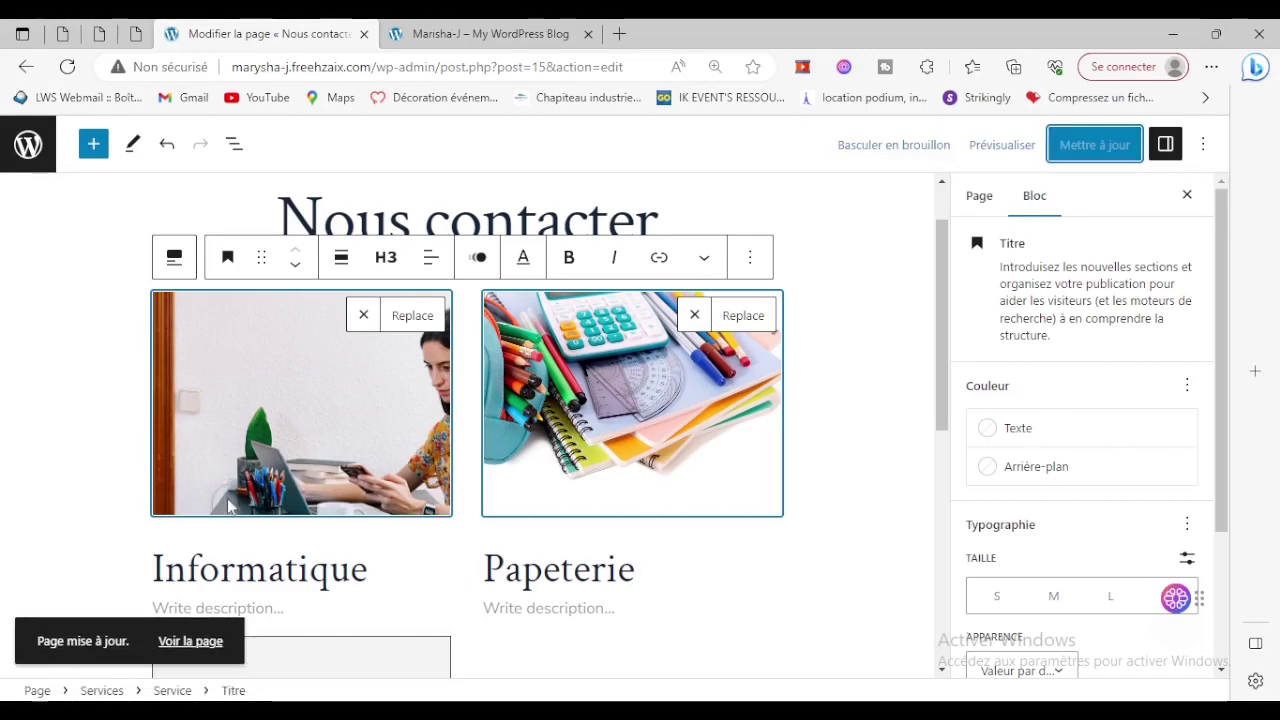
{"action": "left_click", "coordinate": [200, 641]}
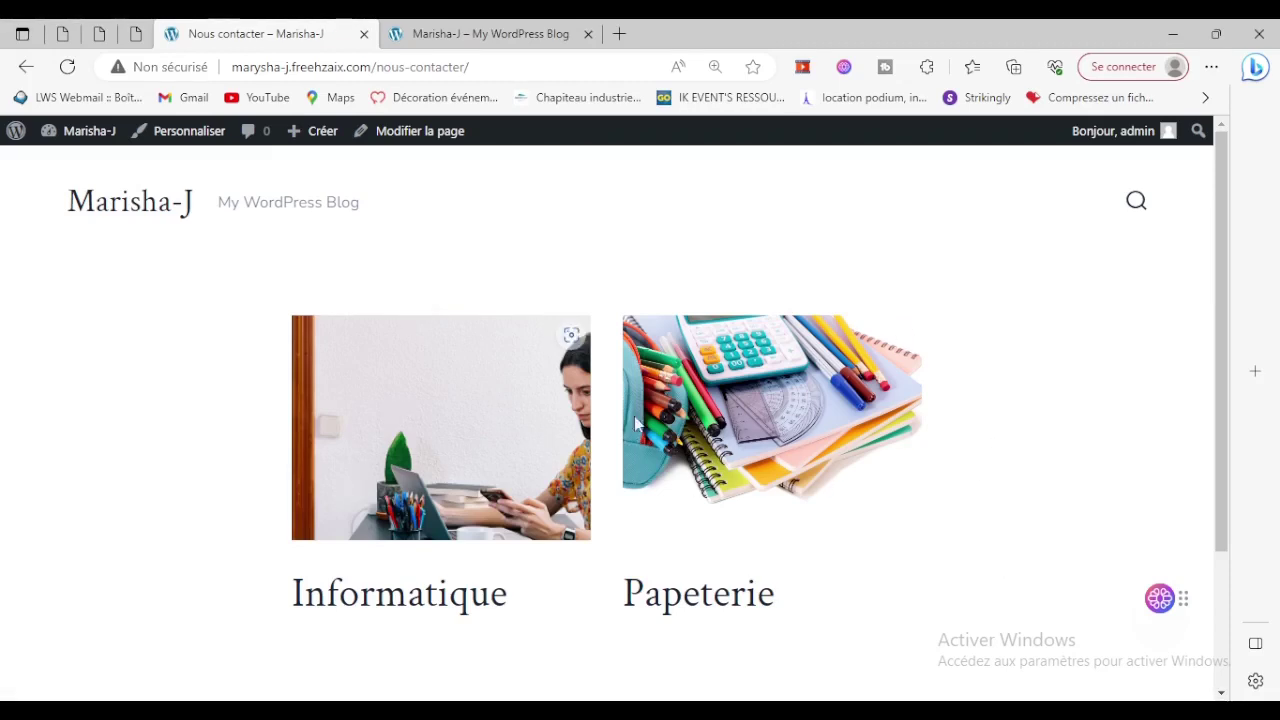
Review the Informatique and Papeterie services on the live page, then launch the Customizer.
{"action": "left_click_drag", "start_coordinate": [306, 612], "coordinate": [831, 580]}
{"action": "left_click", "coordinate": [810, 598]}
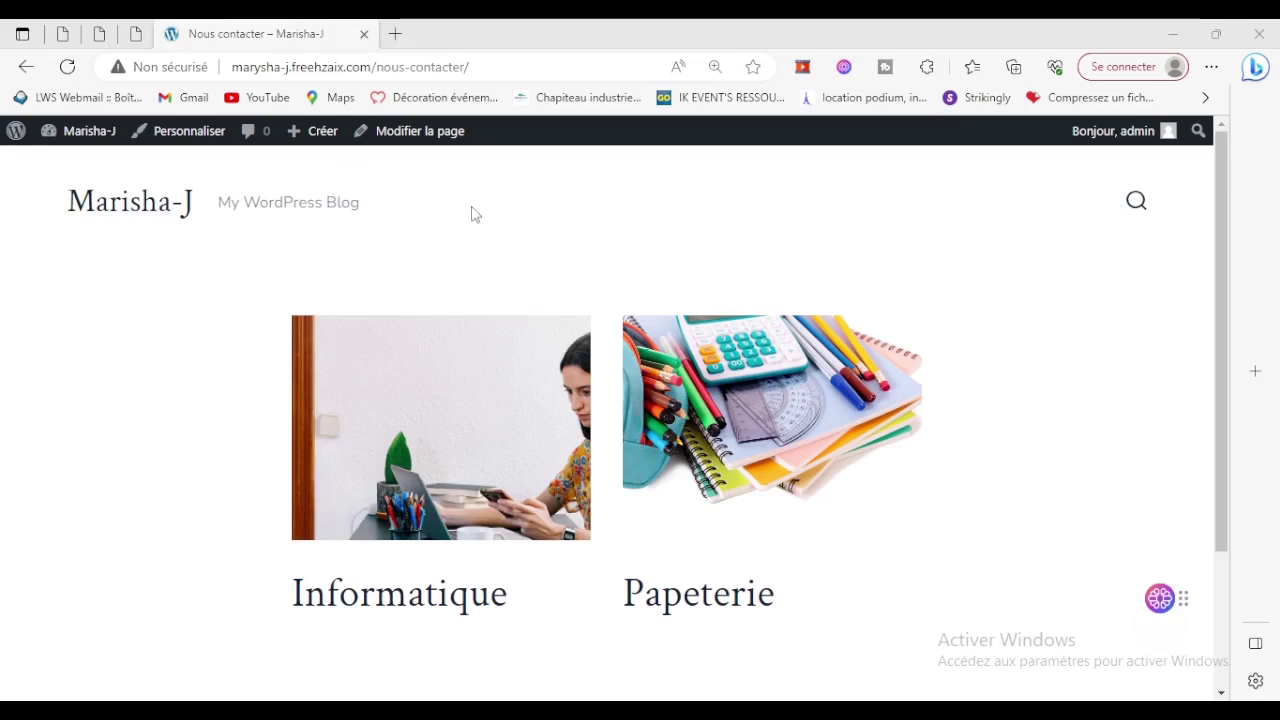
{"action": "left_click", "coordinate": [191, 138]}
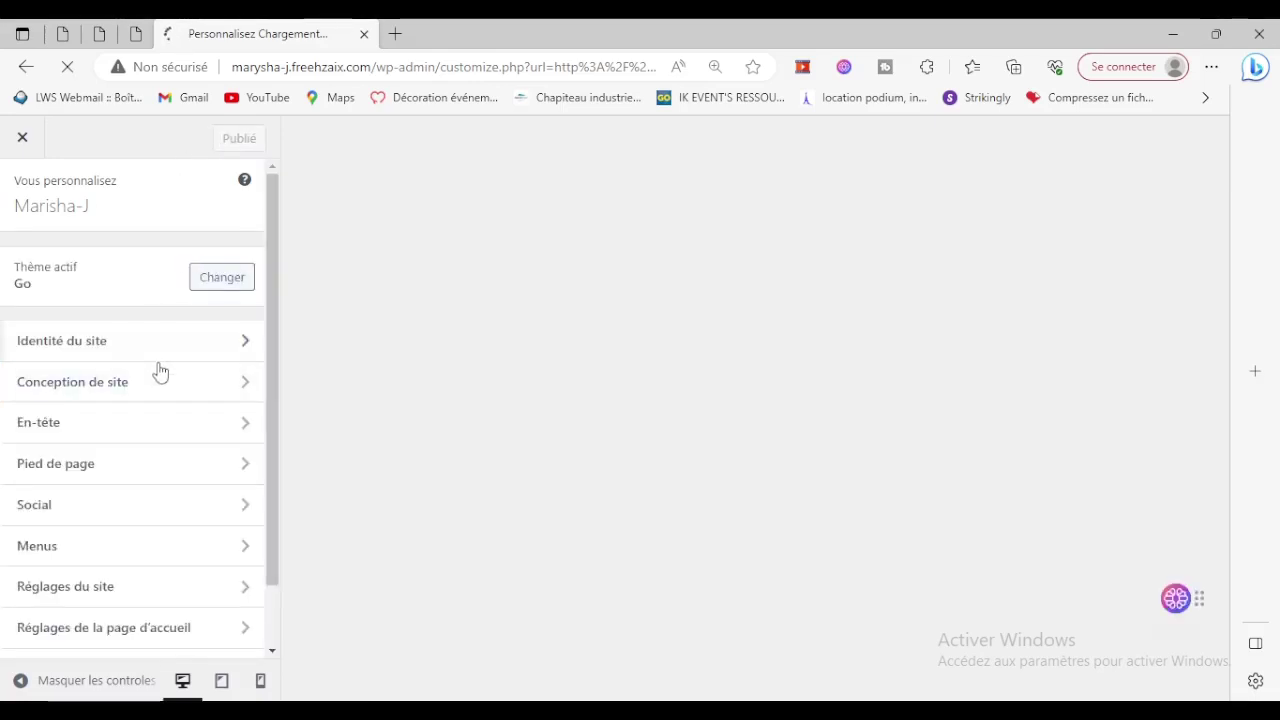
Create a menu named 'Menu principal' assigned to the Principal location and list its addable items.
{"action": "scroll", "coordinate": [159, 373], "scroll_direction": "down", "scroll_amount": 1}
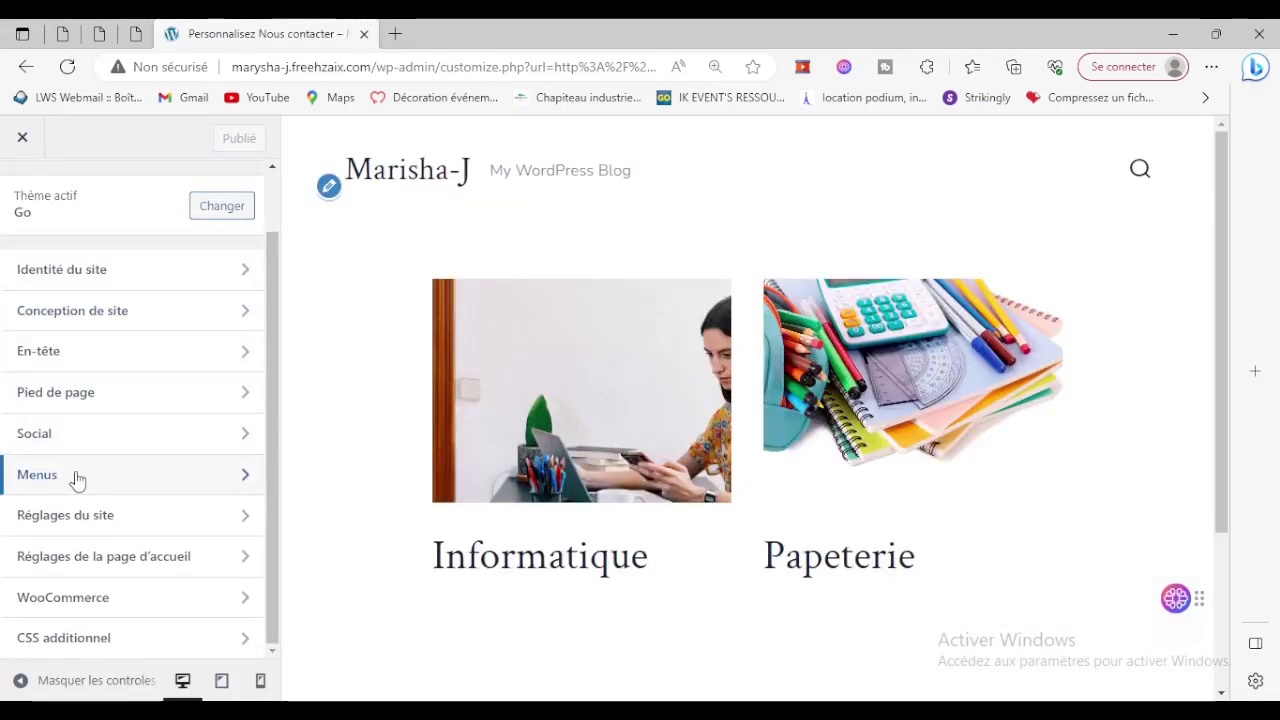
{"action": "left_click", "coordinate": [77, 477]}
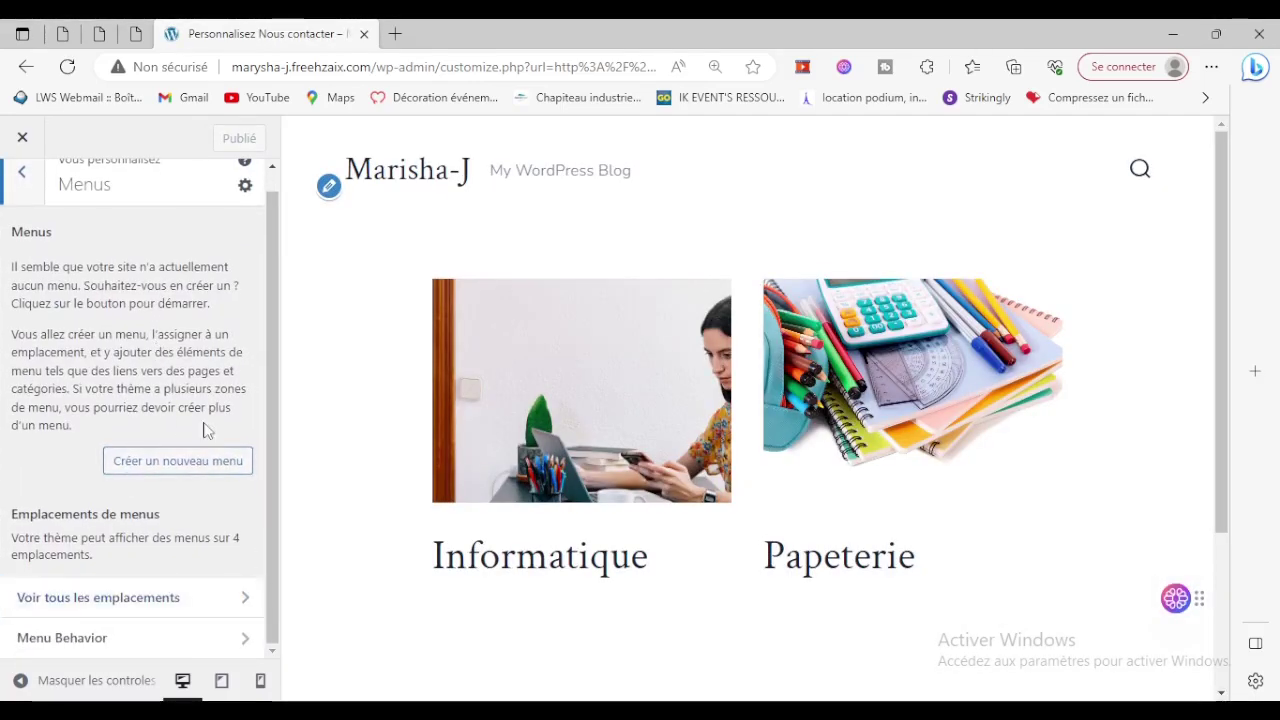
{"action": "left_click", "coordinate": [208, 470]}
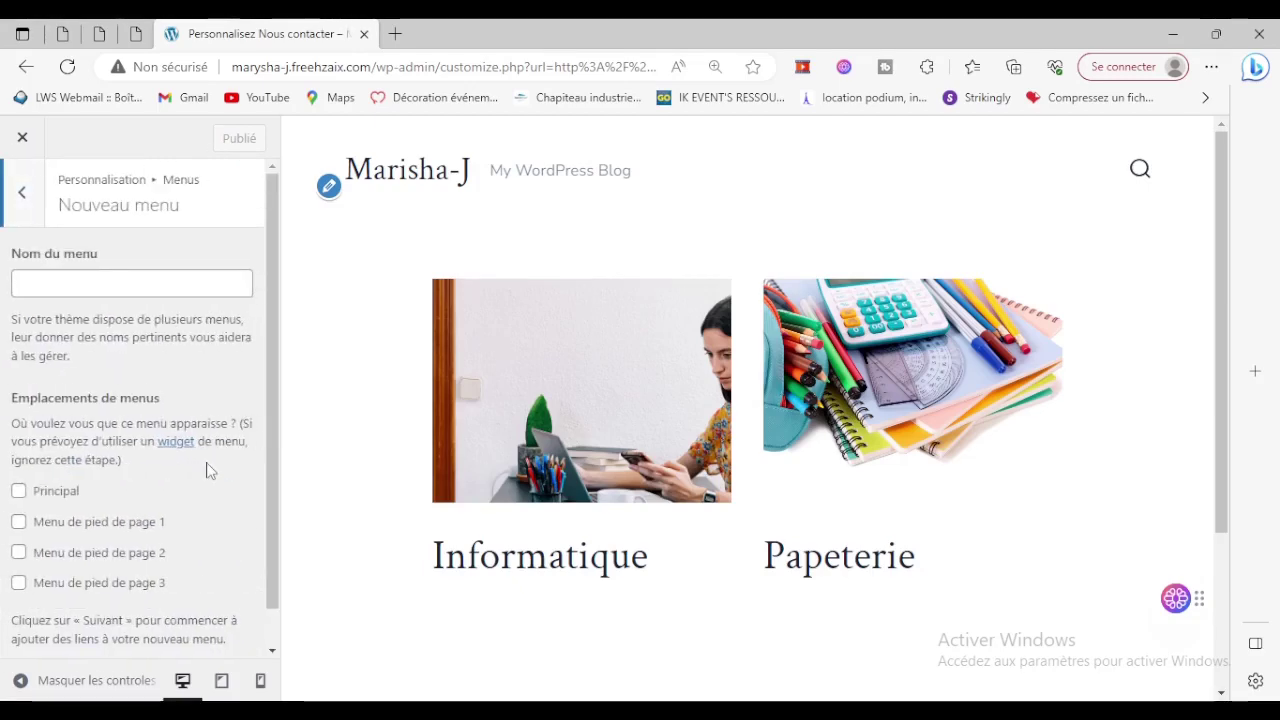
{"action": "left_click", "coordinate": [124, 282]}
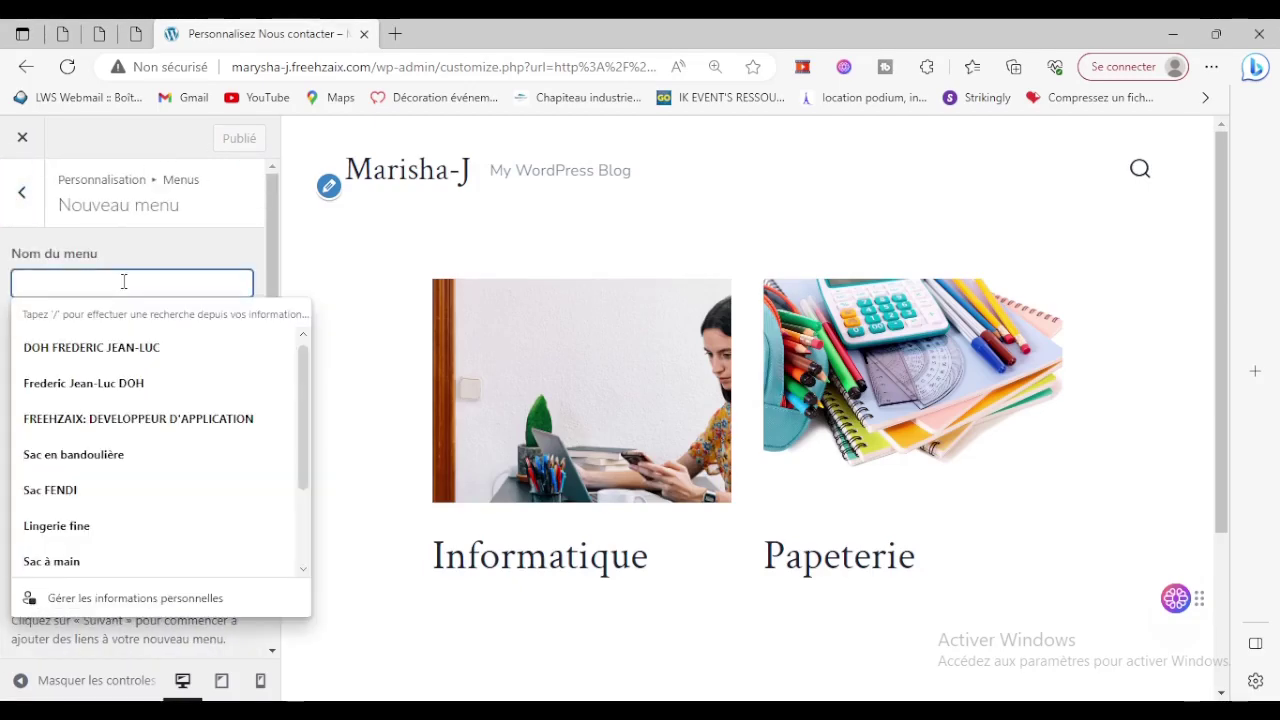
{"action": "type", "text": "Menu"}
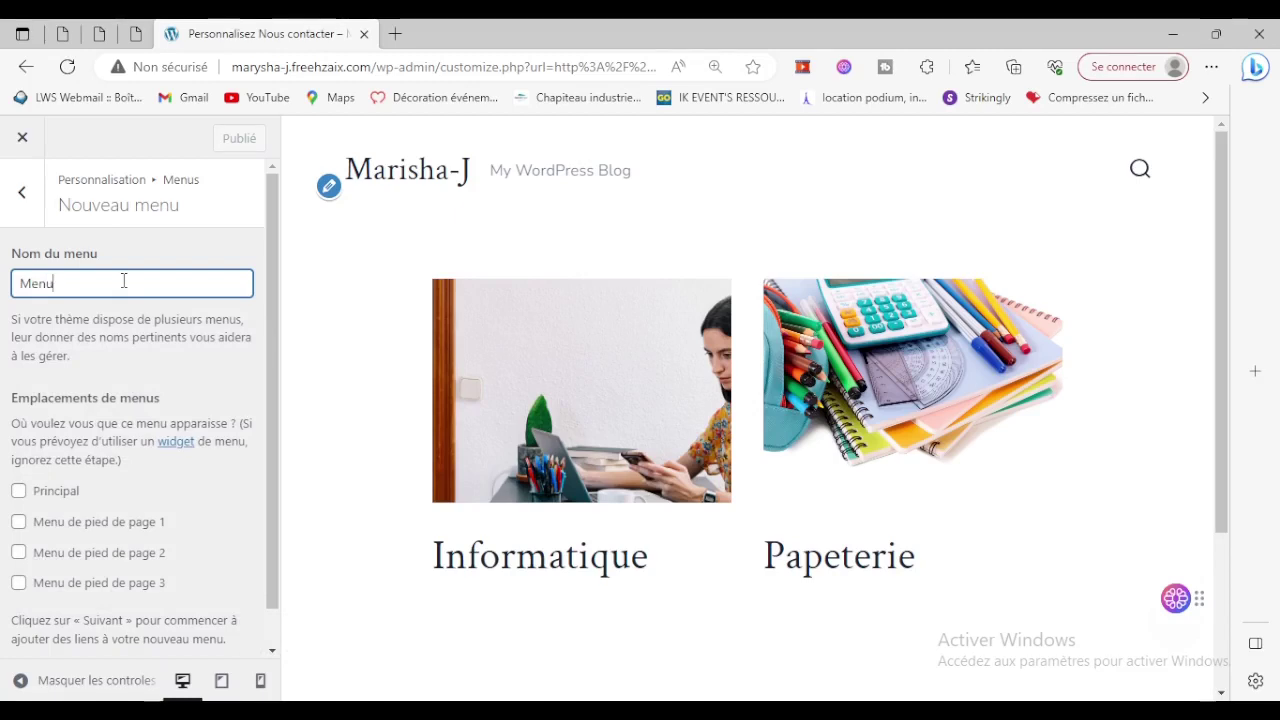
{"action": "type", "text": " prin"}
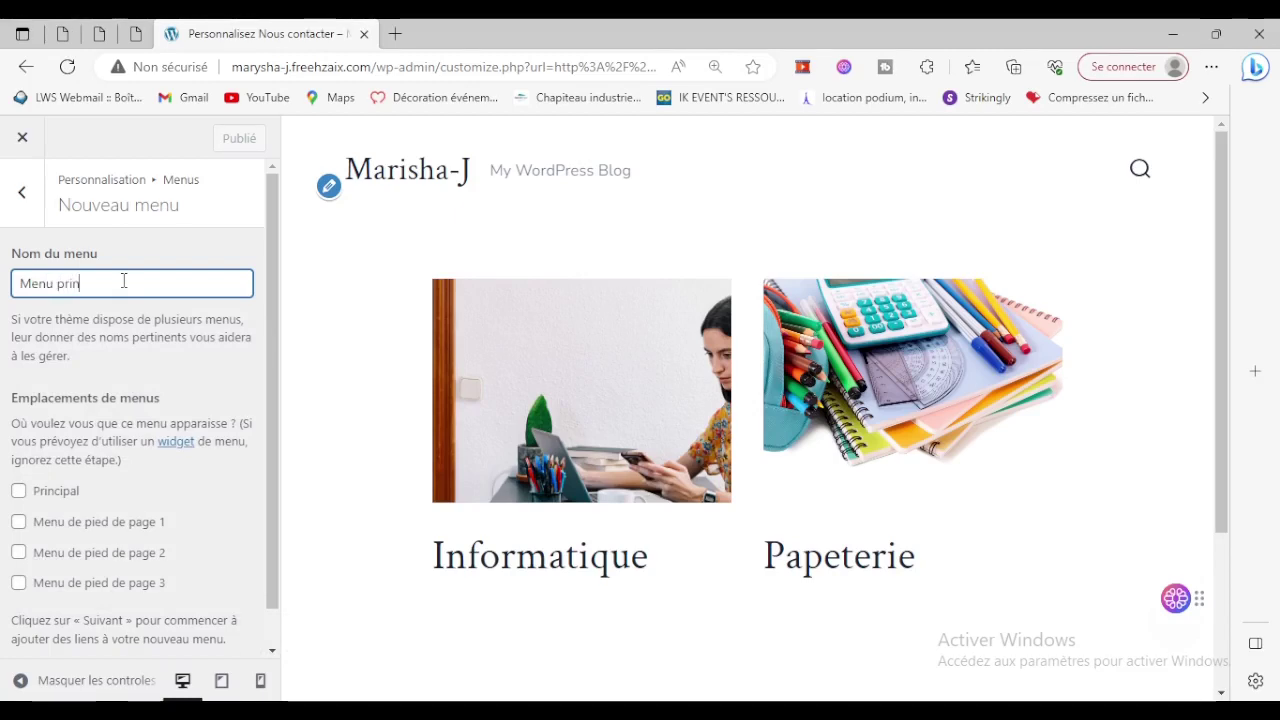
{"action": "type", "text": "cipal"}
{"action": "left_click", "coordinate": [49, 490]}
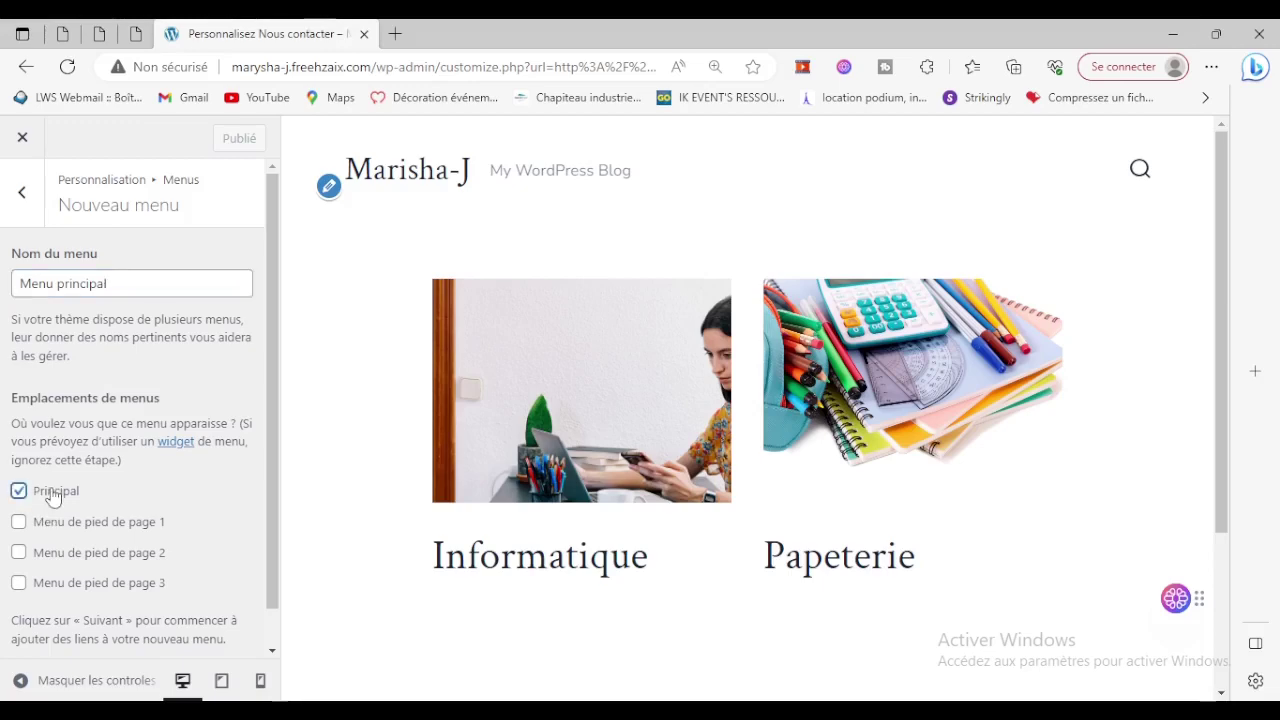
{"action": "scroll", "coordinate": [225, 500], "scroll_direction": "down", "scroll_amount": 1}
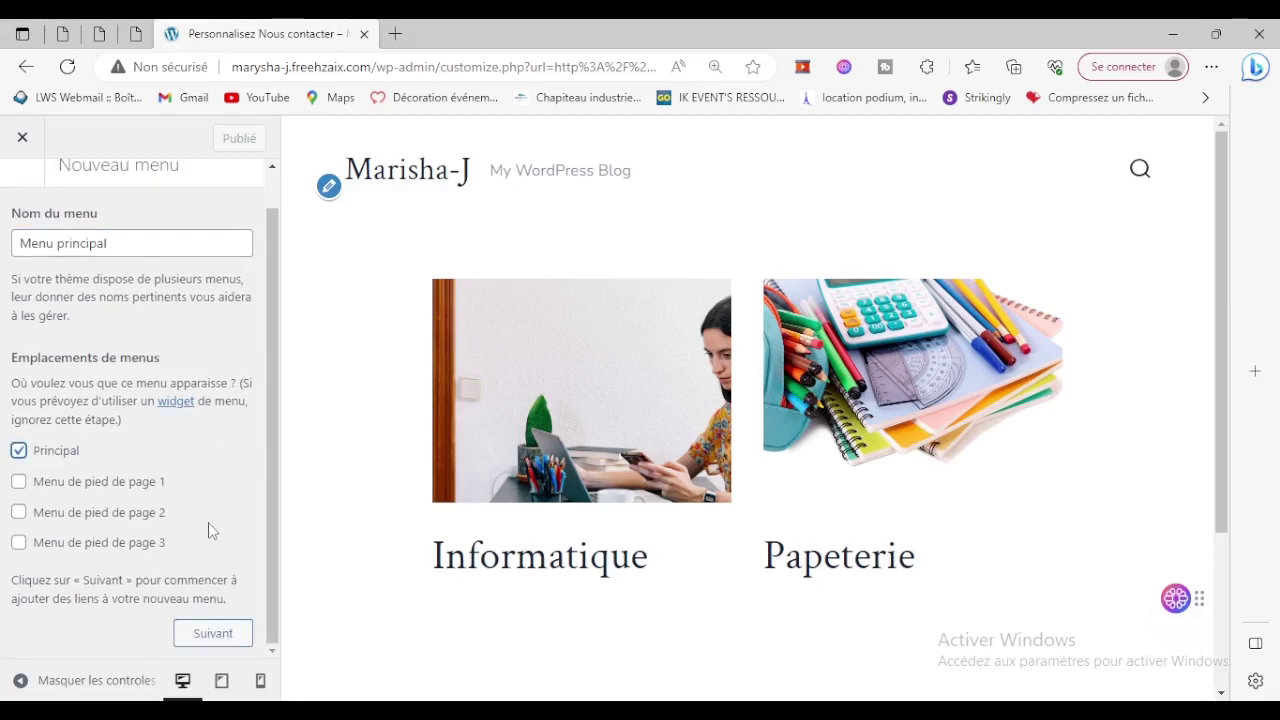
{"action": "left_click", "coordinate": [214, 636]}
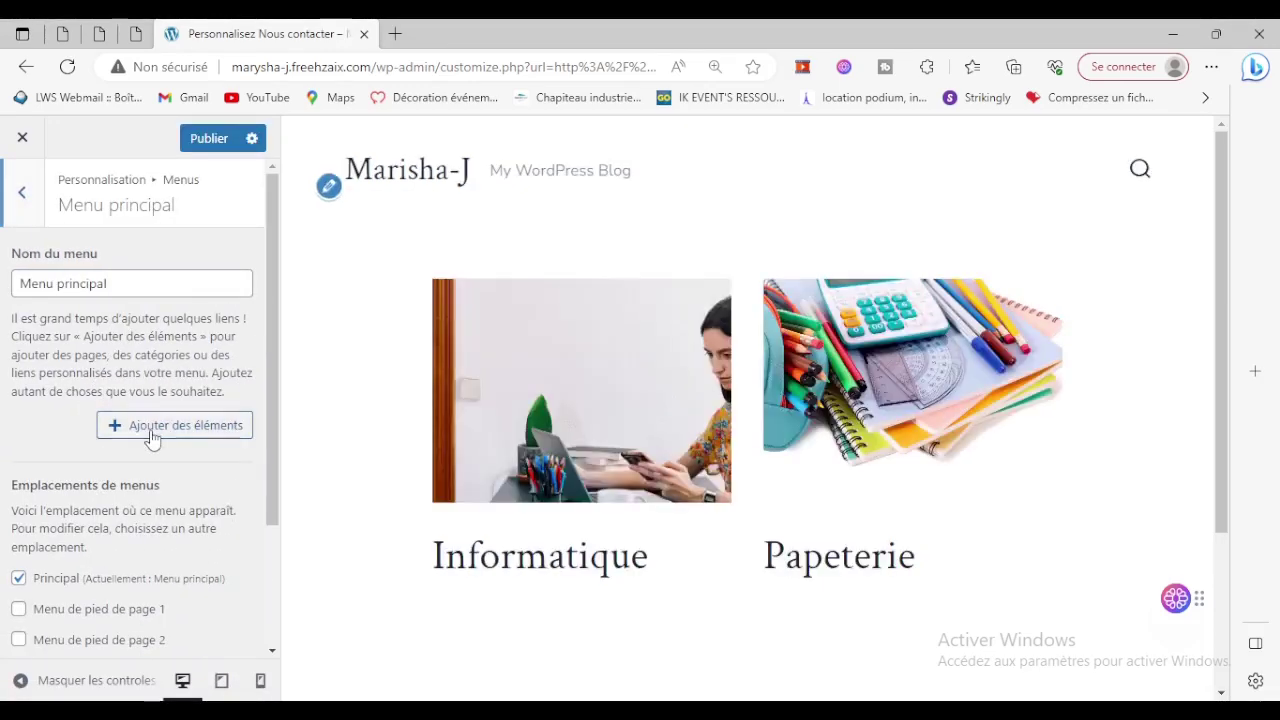
{"action": "left_click", "coordinate": [152, 437]}
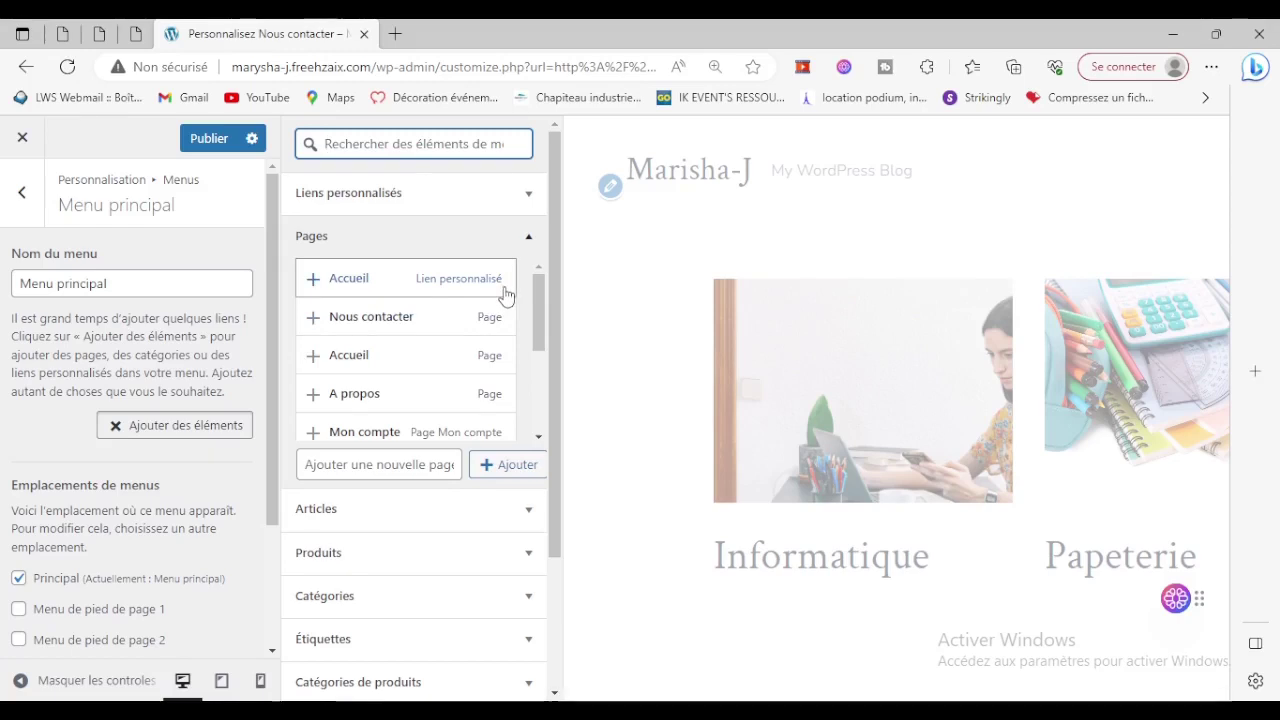
Add Accueil, A propos, Boutique and Nous contacter to Menu principal and publish it.
{"action": "left_click", "coordinate": [320, 357]}
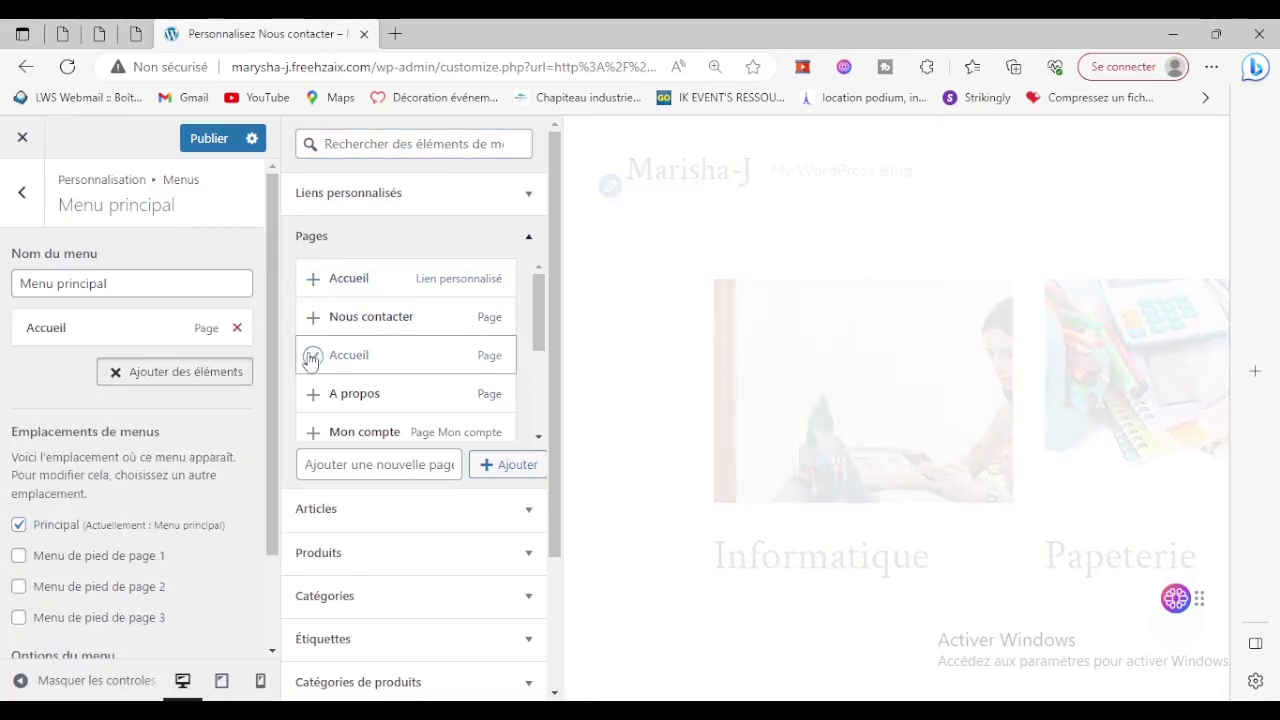
{"action": "left_click", "coordinate": [311, 396]}
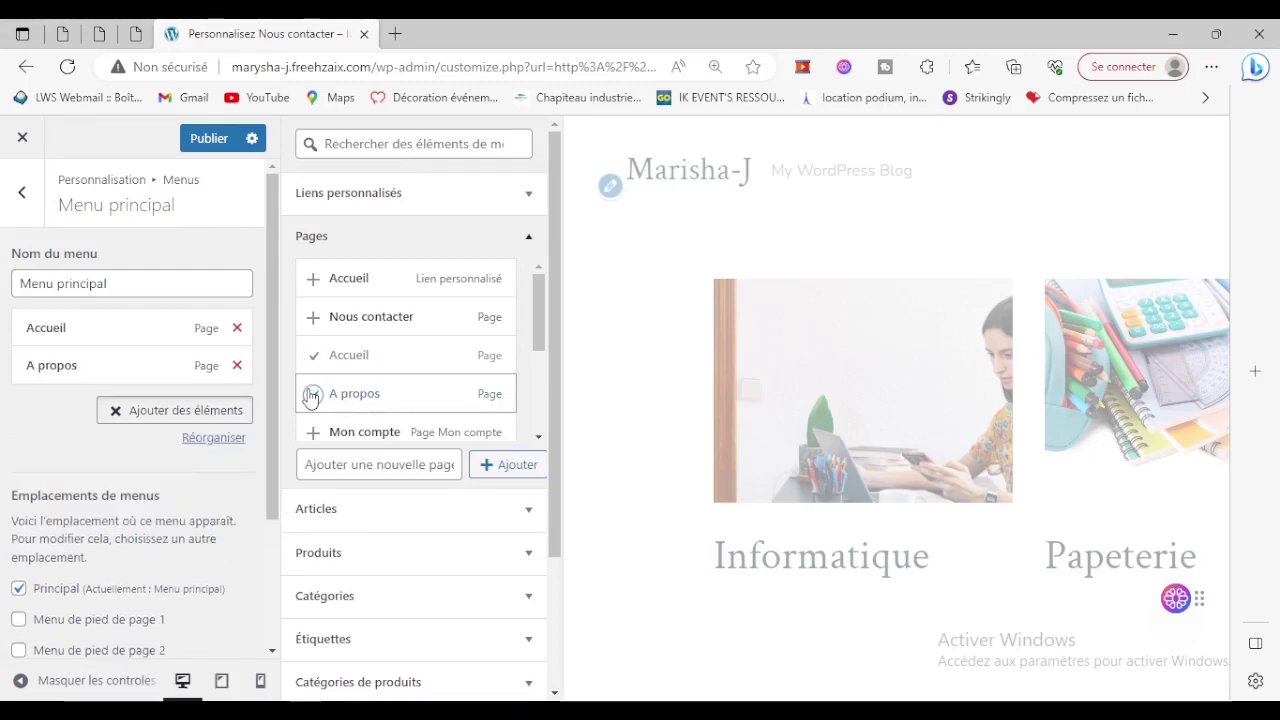
{"action": "scroll", "coordinate": [340, 355], "scroll_direction": "down", "scroll_amount": 3}
{"action": "scroll", "coordinate": [390, 376], "scroll_direction": "down", "scroll_amount": 1}
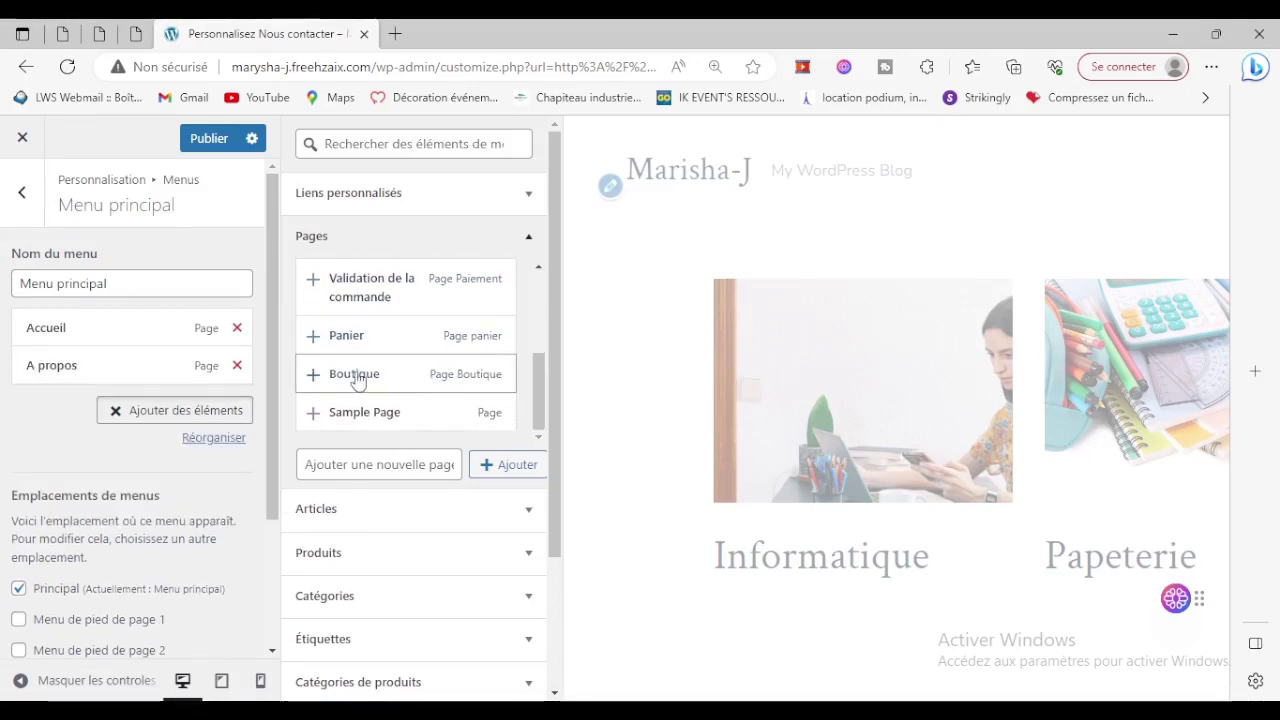
{"action": "left_click", "coordinate": [313, 378]}
{"action": "scroll", "coordinate": [330, 380], "scroll_direction": "up", "scroll_amount": 4}
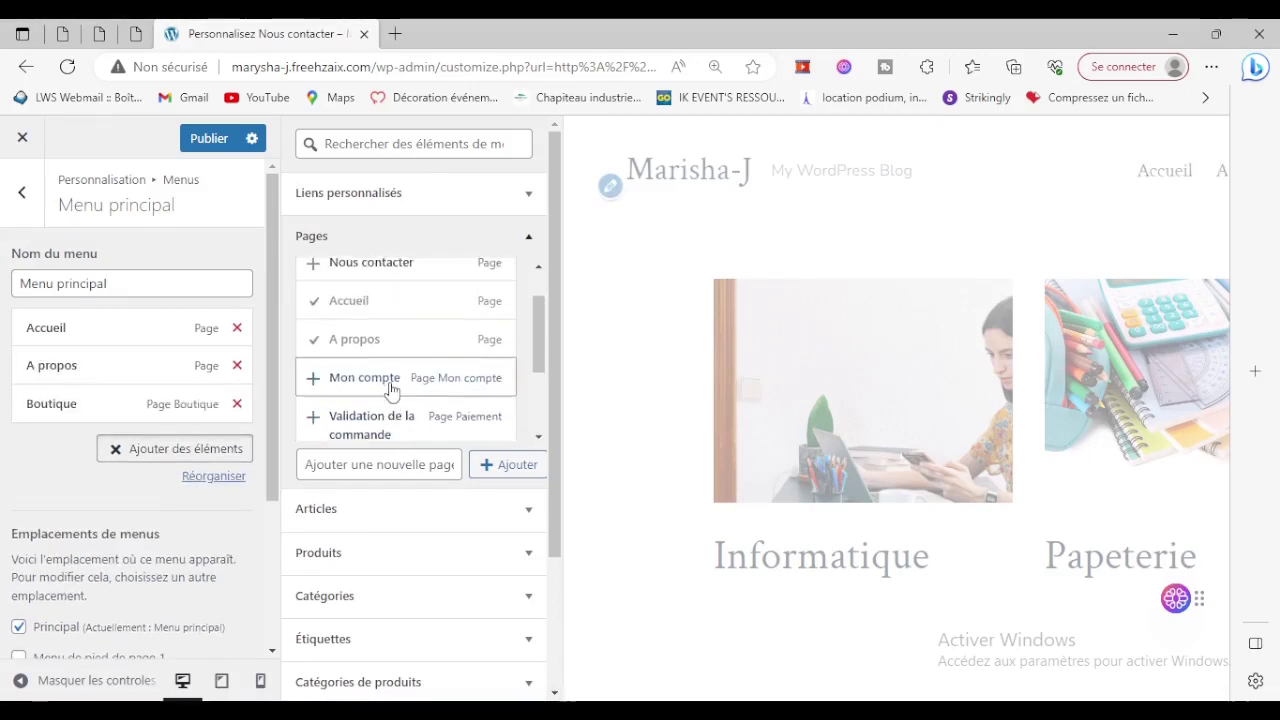
{"action": "scroll", "coordinate": [337, 378], "scroll_direction": "up", "scroll_amount": 1}
{"action": "left_click", "coordinate": [313, 300]}
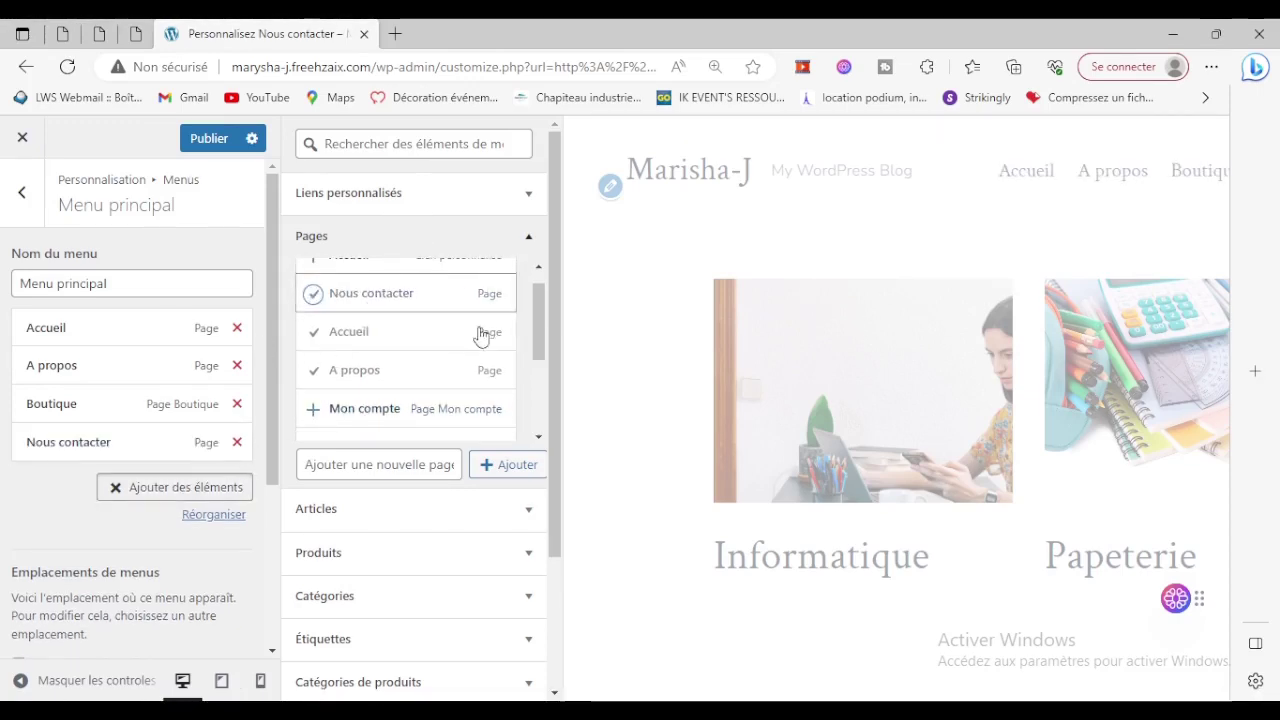
{"action": "left_click", "coordinate": [201, 134]}
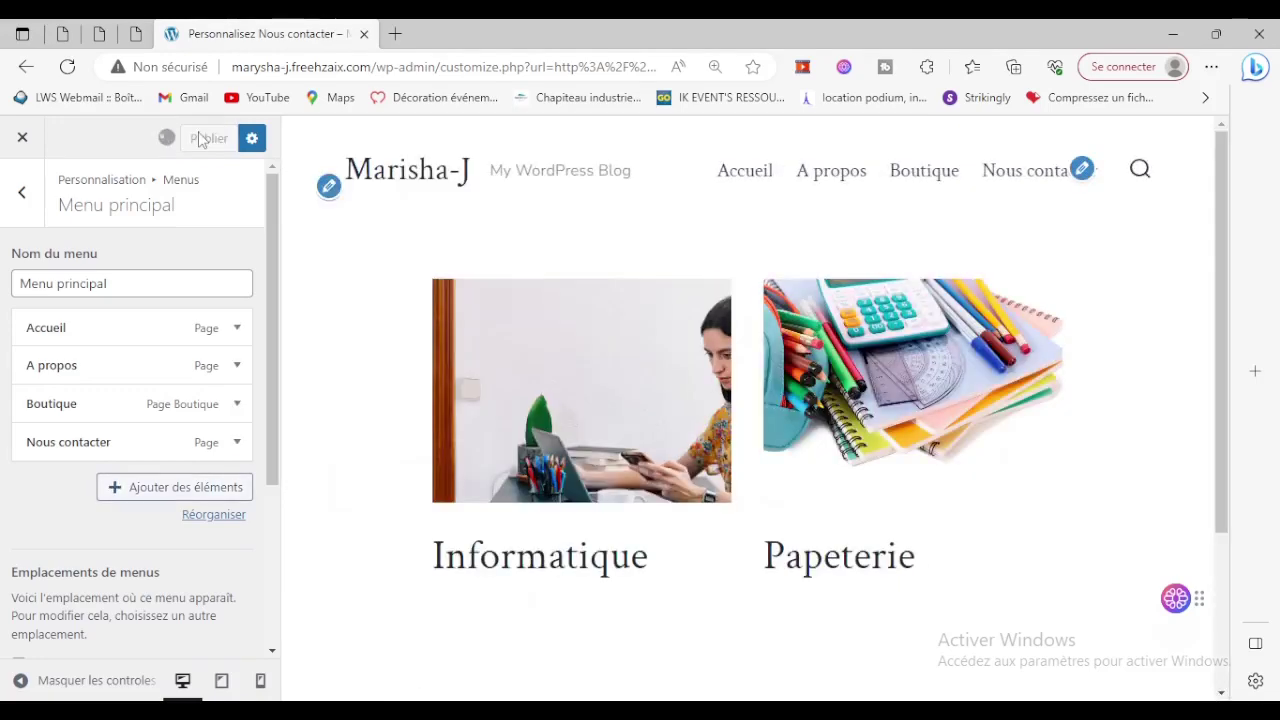
{"action": "left_click", "coordinate": [333, 196]}
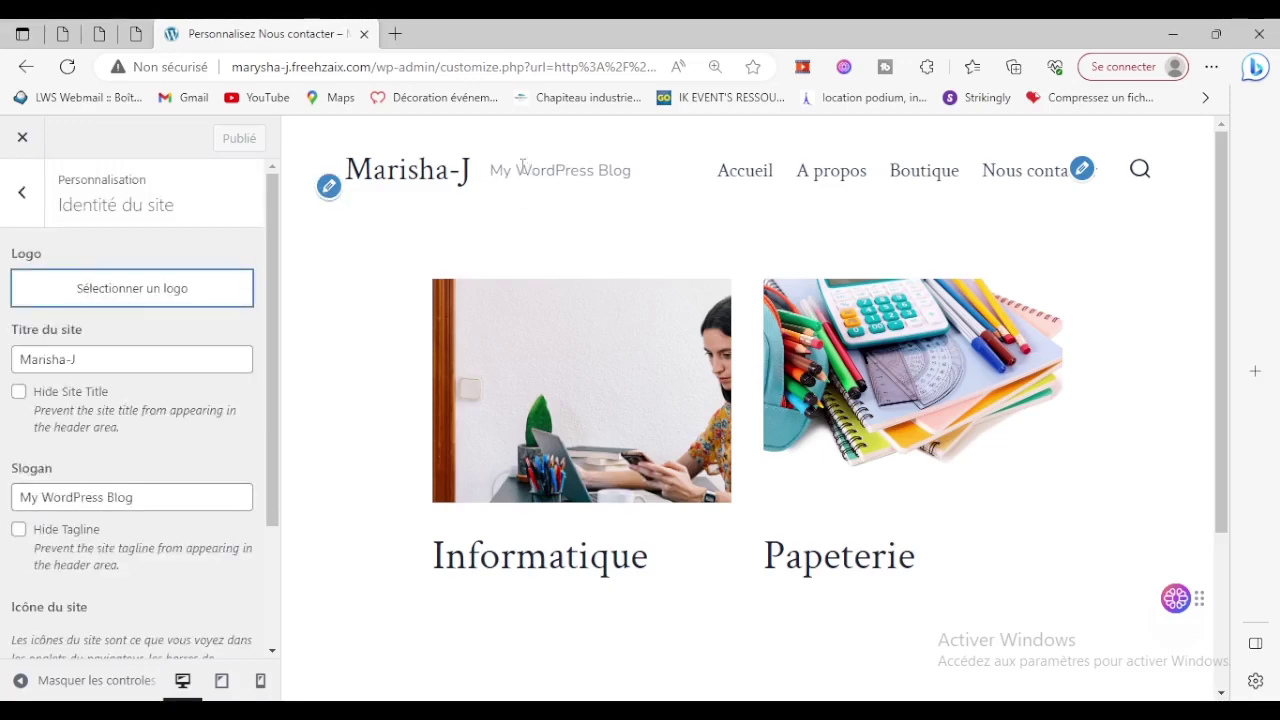
Delete the site tagline, publish the change, and close the Customizer.
{"action": "left_click_drag", "start_coordinate": [157, 494], "coordinate": [5, 500]}
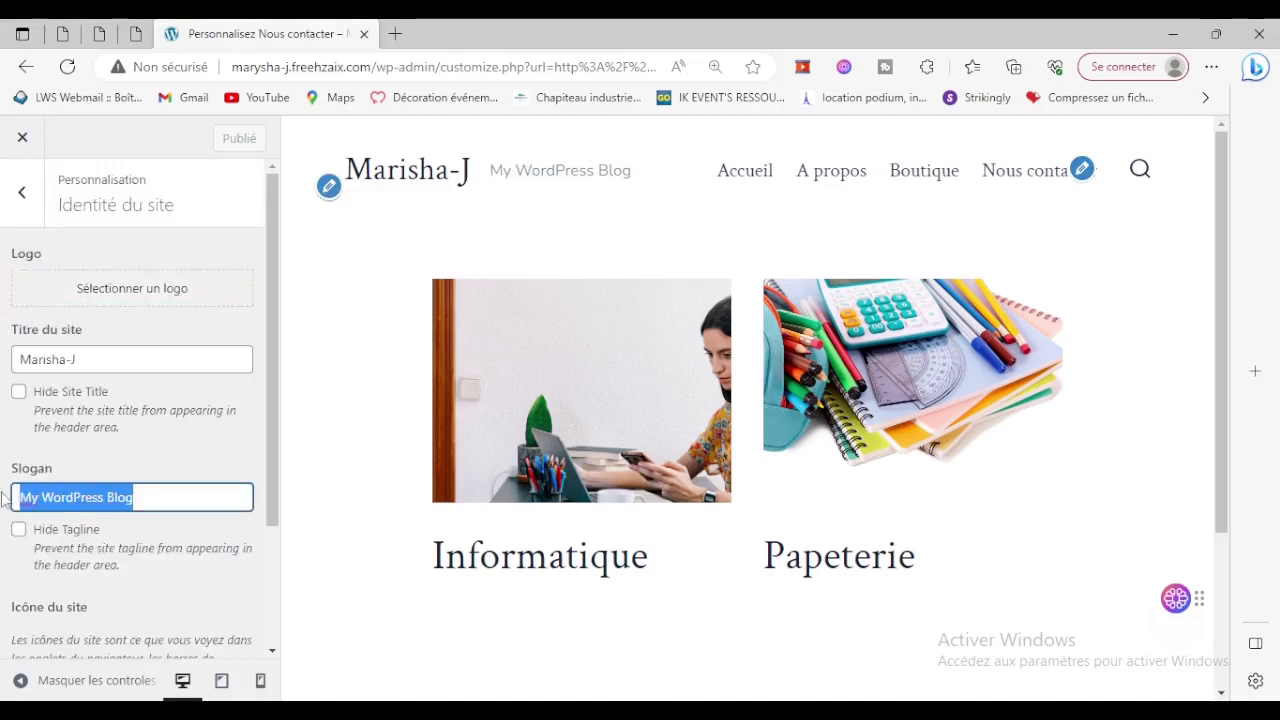
{"action": "key", "text": "BackSpace"}
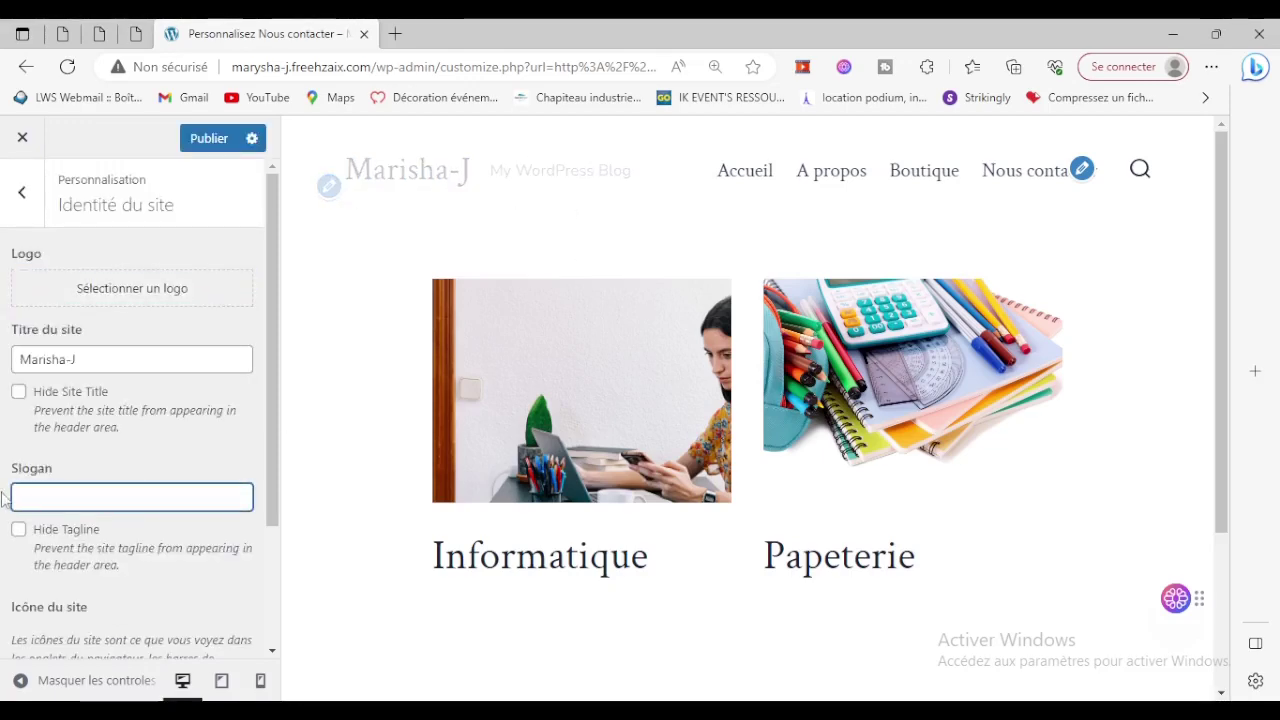
{"action": "left_click", "coordinate": [190, 140]}
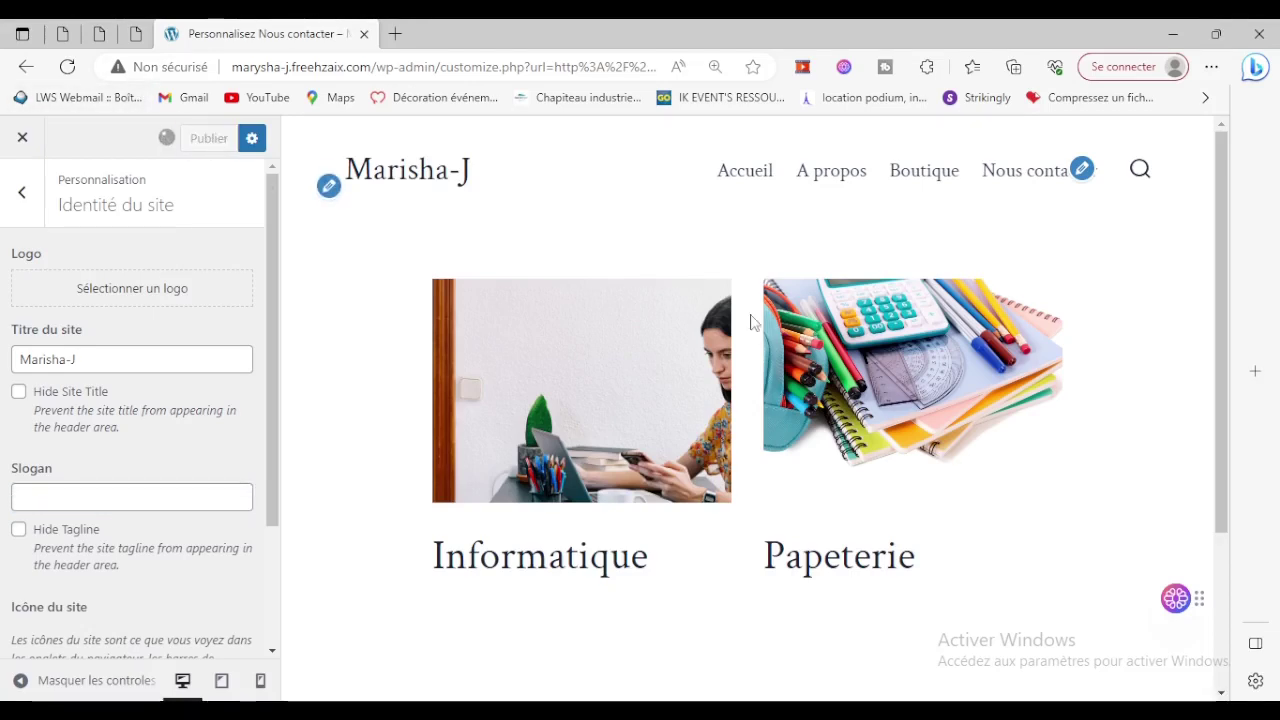
{"action": "left_click", "coordinate": [22, 137]}
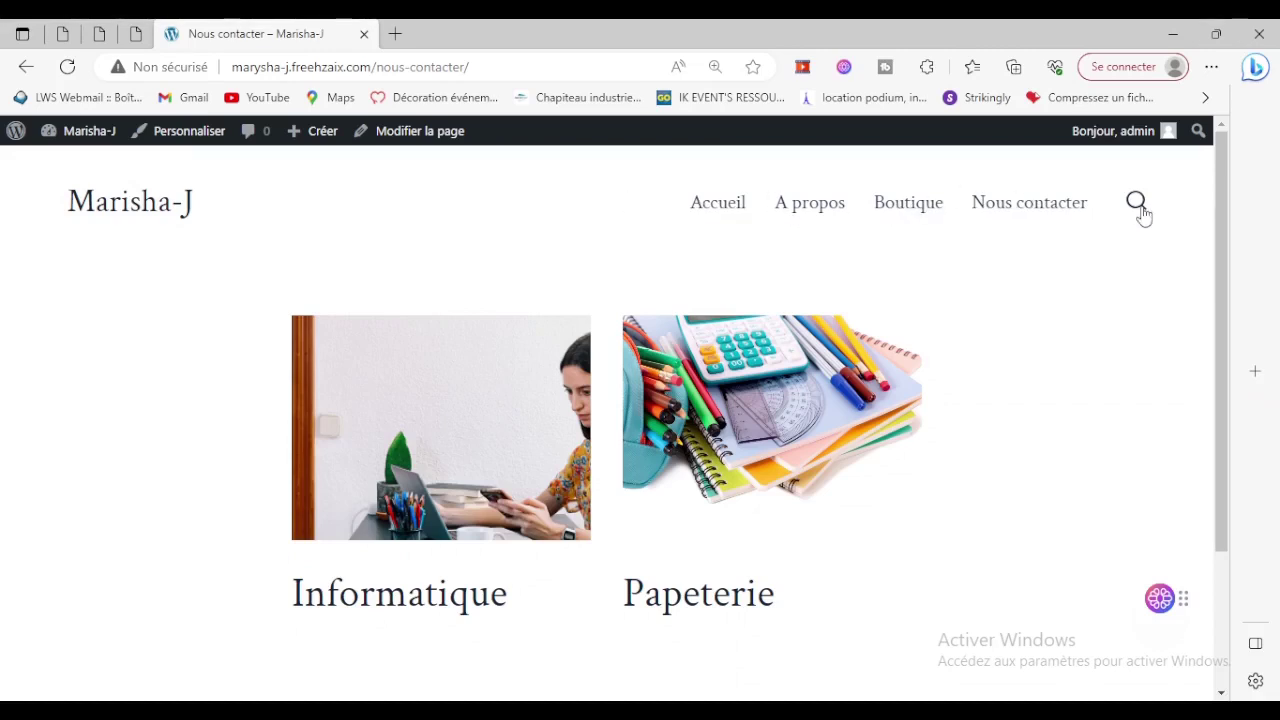
Browse the live site's Accueil, A propos, Boutique (empty shop) and Nous contacter pages.
{"action": "left_click", "coordinate": [719, 205]}
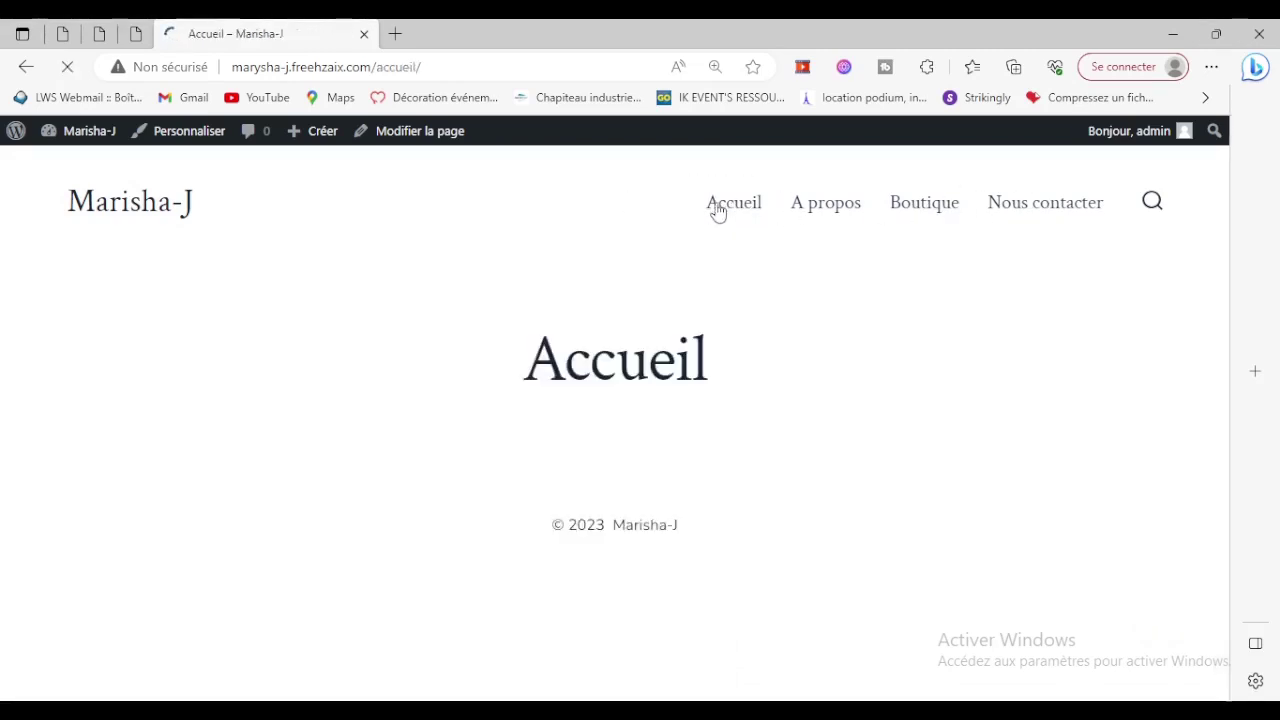
{"action": "left_click", "coordinate": [828, 204]}
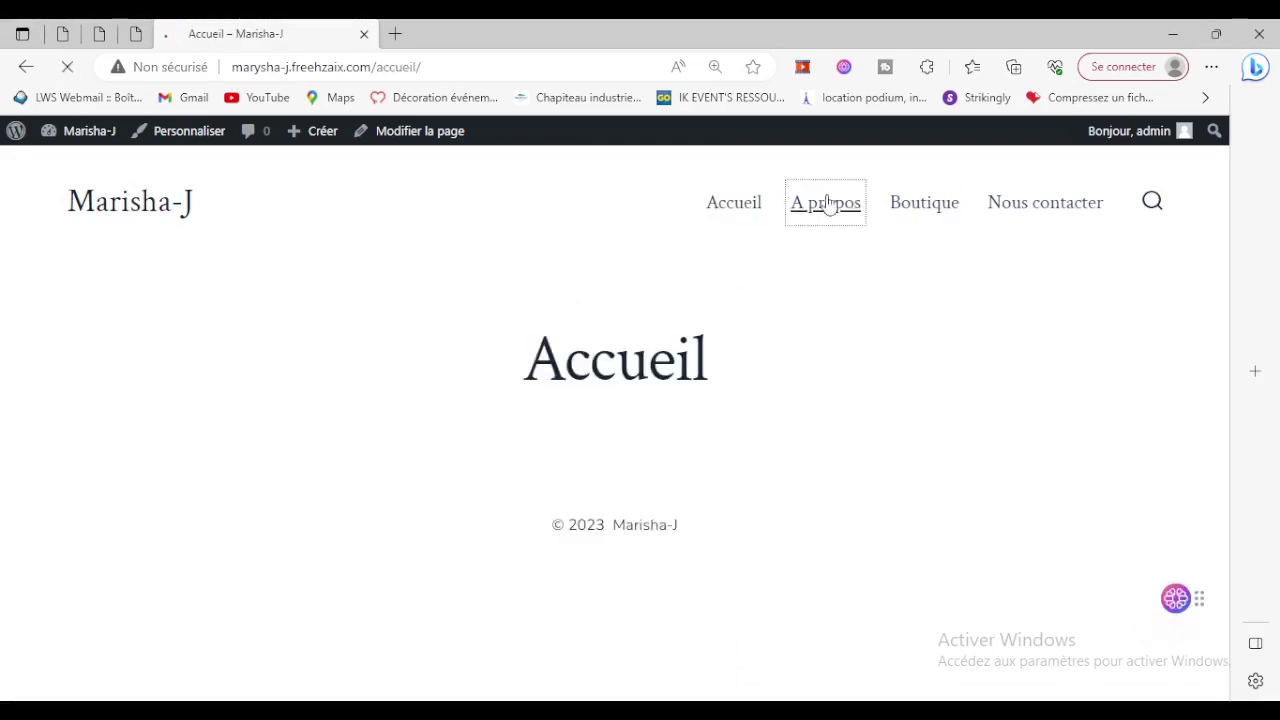
{"action": "left_click", "coordinate": [930, 214]}
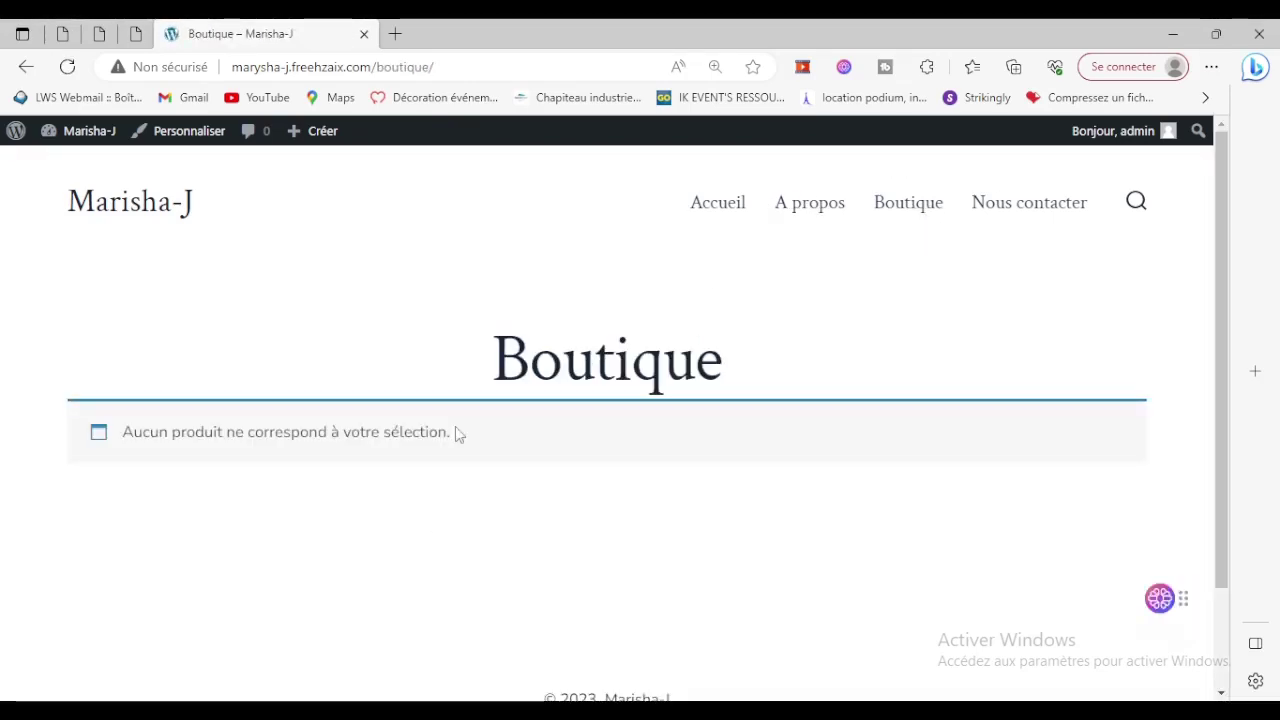
{"action": "left_click_drag", "start_coordinate": [135, 431], "coordinate": [553, 440]}
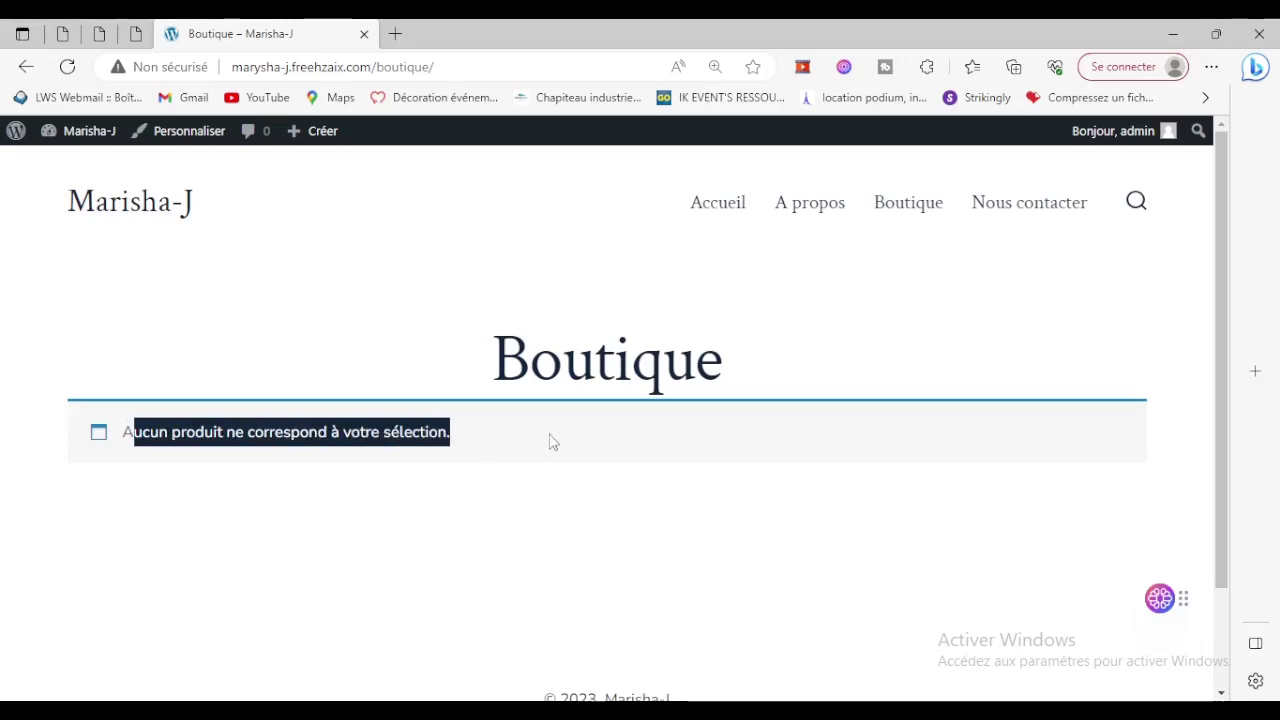
{"action": "left_click", "coordinate": [512, 516]}
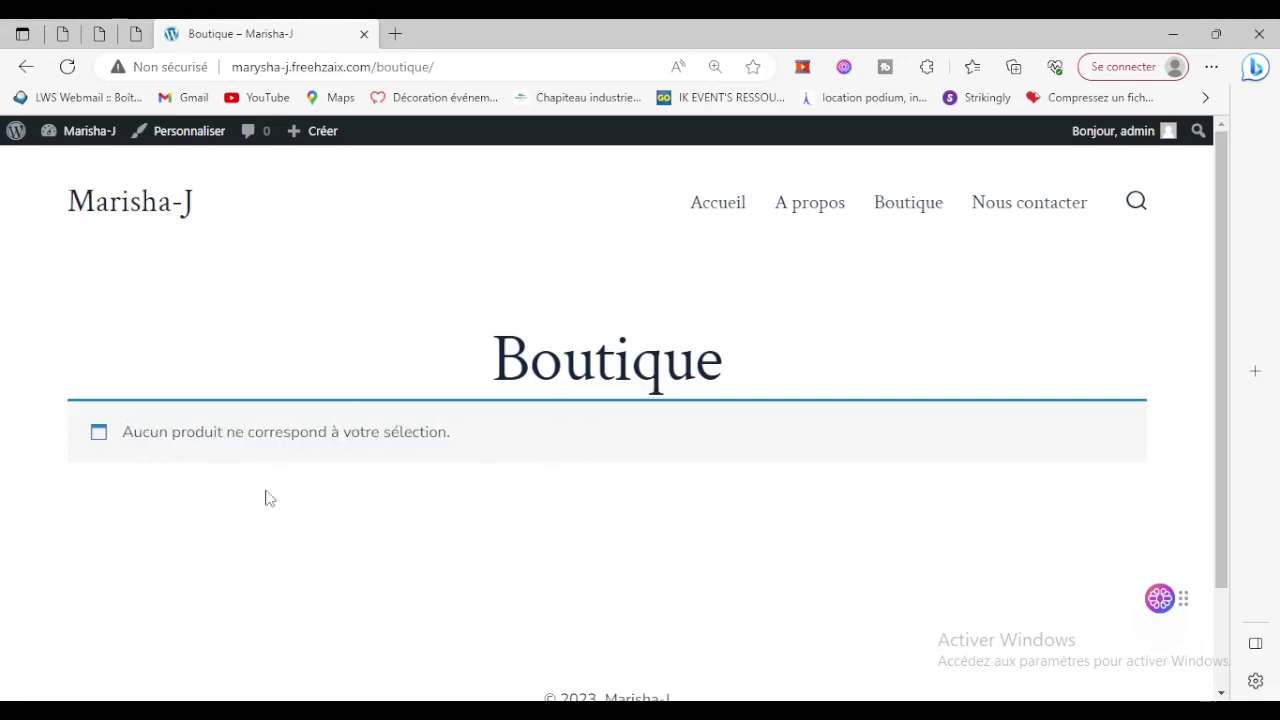
{"action": "left_click", "coordinate": [1010, 224]}
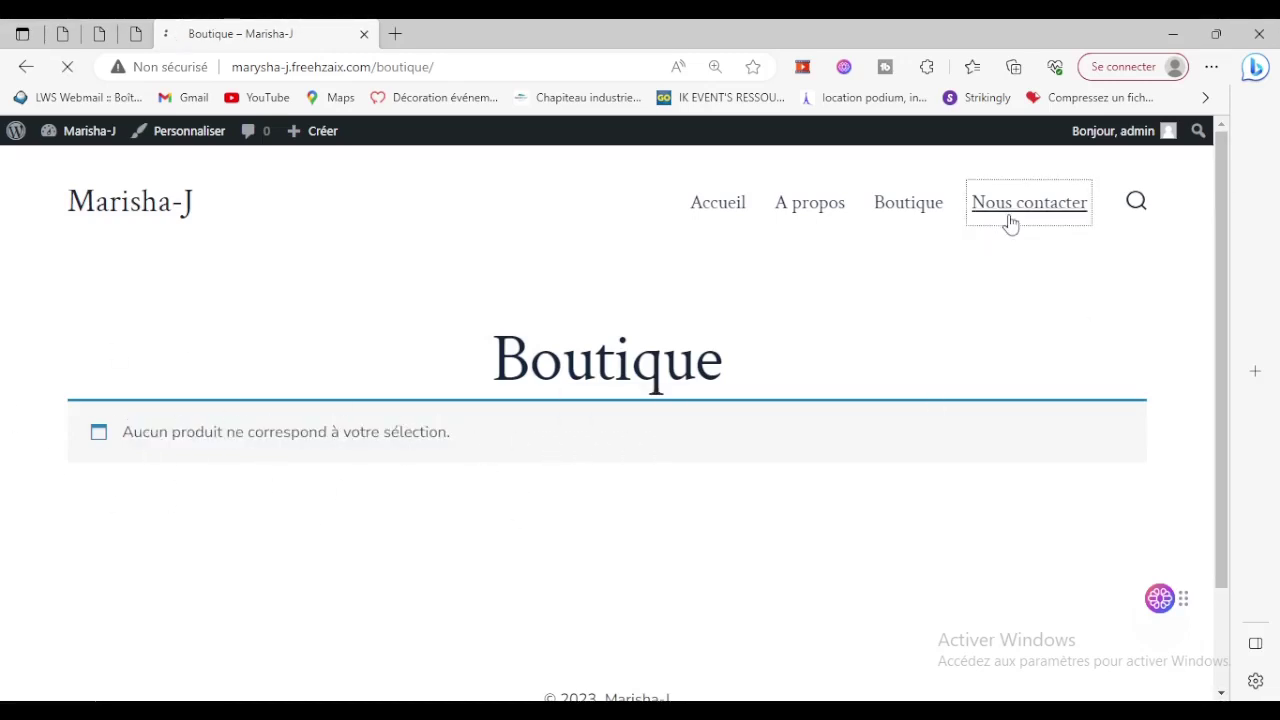
{"action": "scroll", "coordinate": [543, 464], "scroll_direction": "down", "scroll_amount": 2}
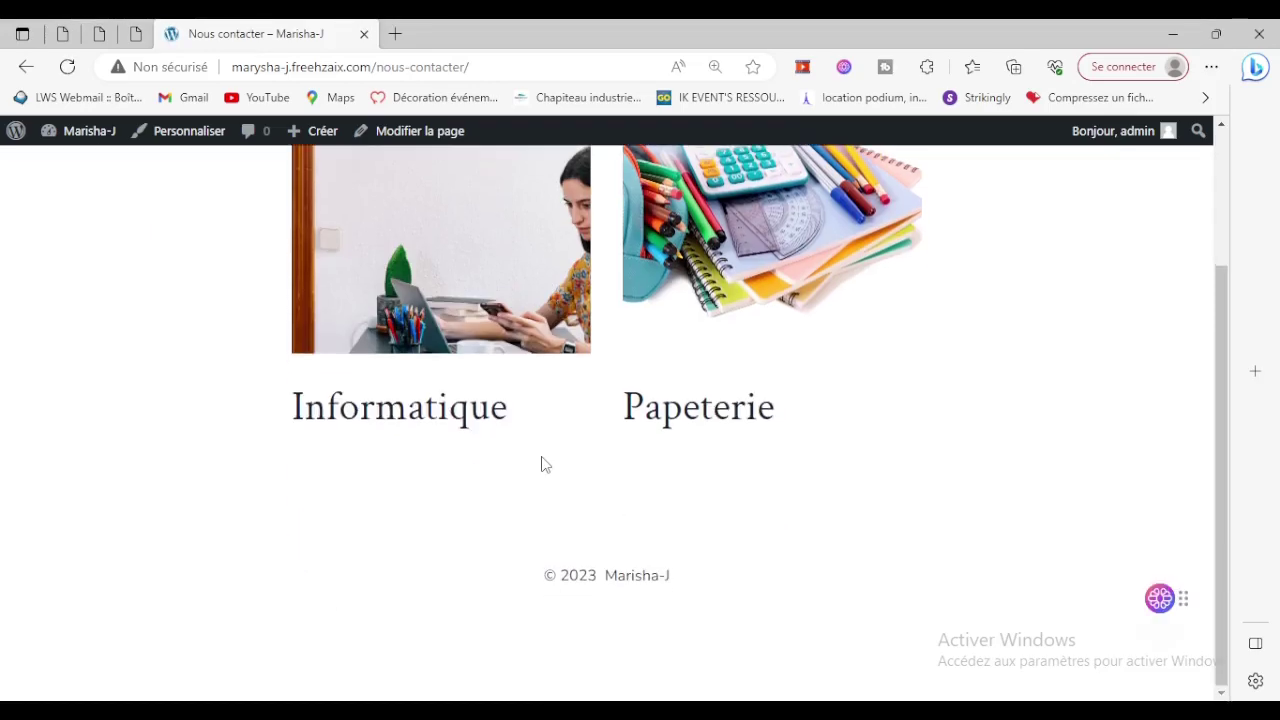
{"action": "scroll", "coordinate": [834, 382], "scroll_direction": "up", "scroll_amount": 2}
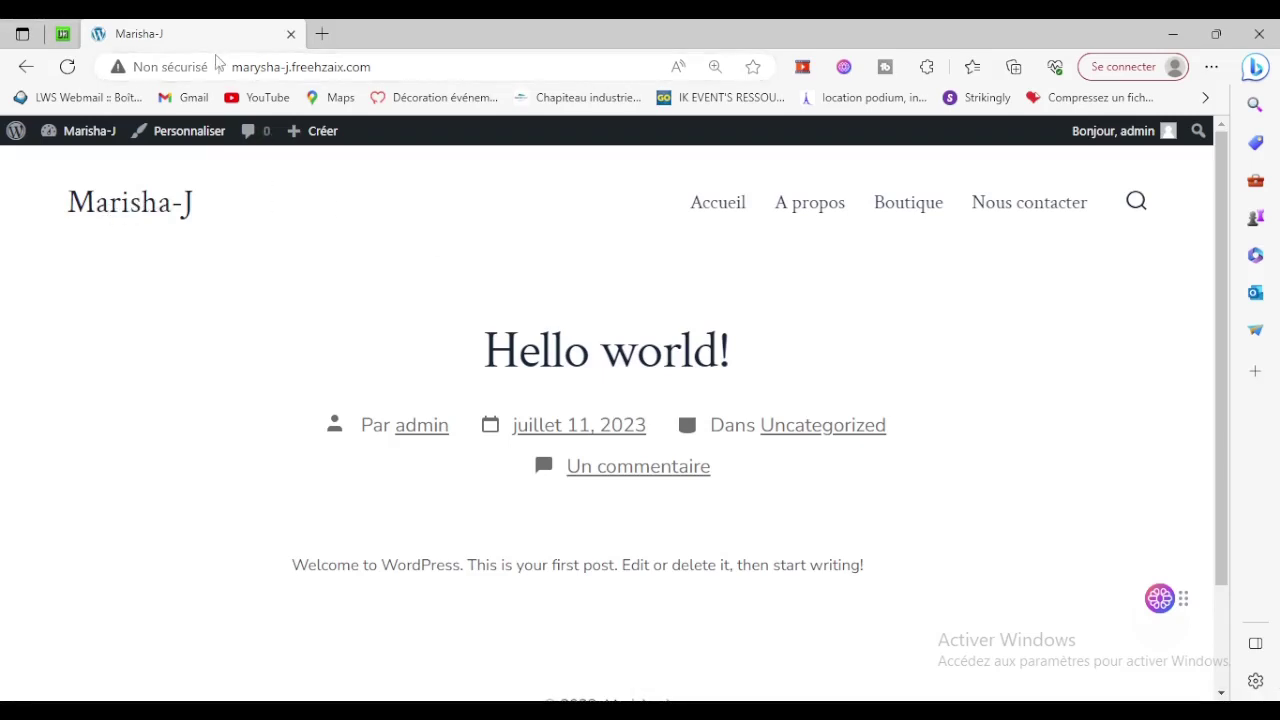
Return to the site's home page and open the Hello world! post.
{"action": "left_click_drag", "start_coordinate": [232, 72], "coordinate": [414, 71]}
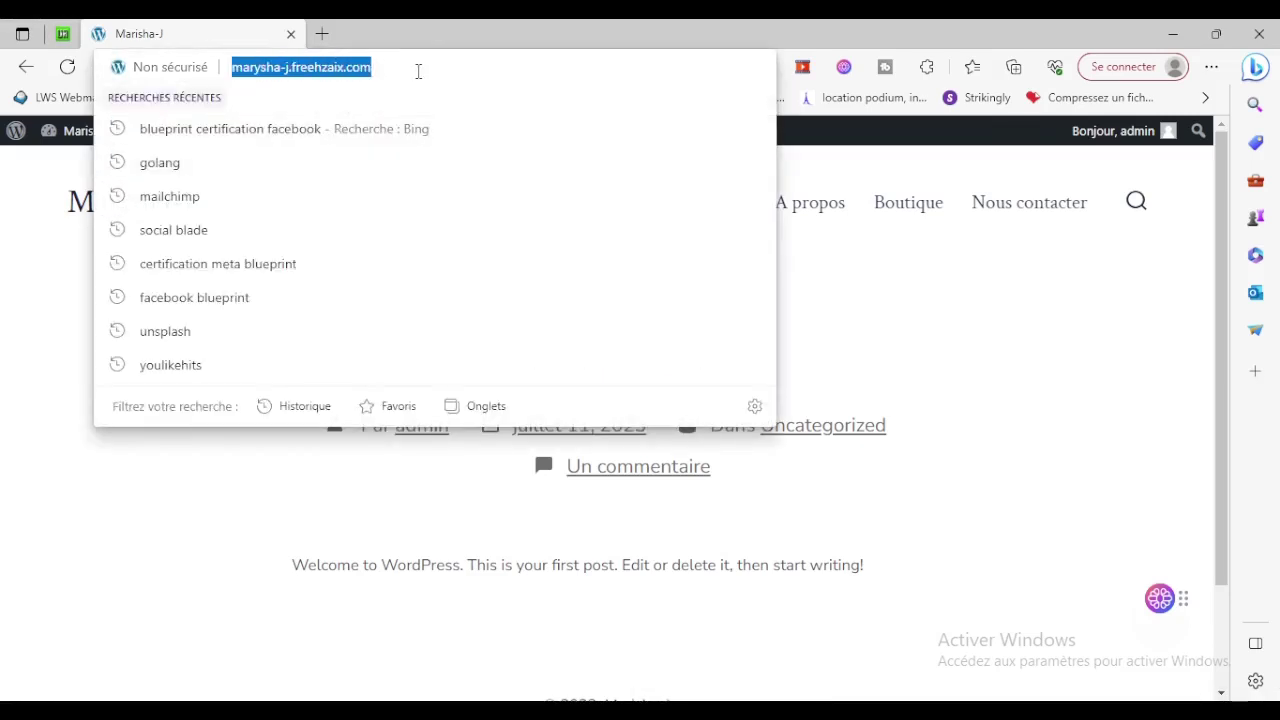
{"action": "left_click", "coordinate": [94, 231]}
{"action": "left_click", "coordinate": [134, 210]}
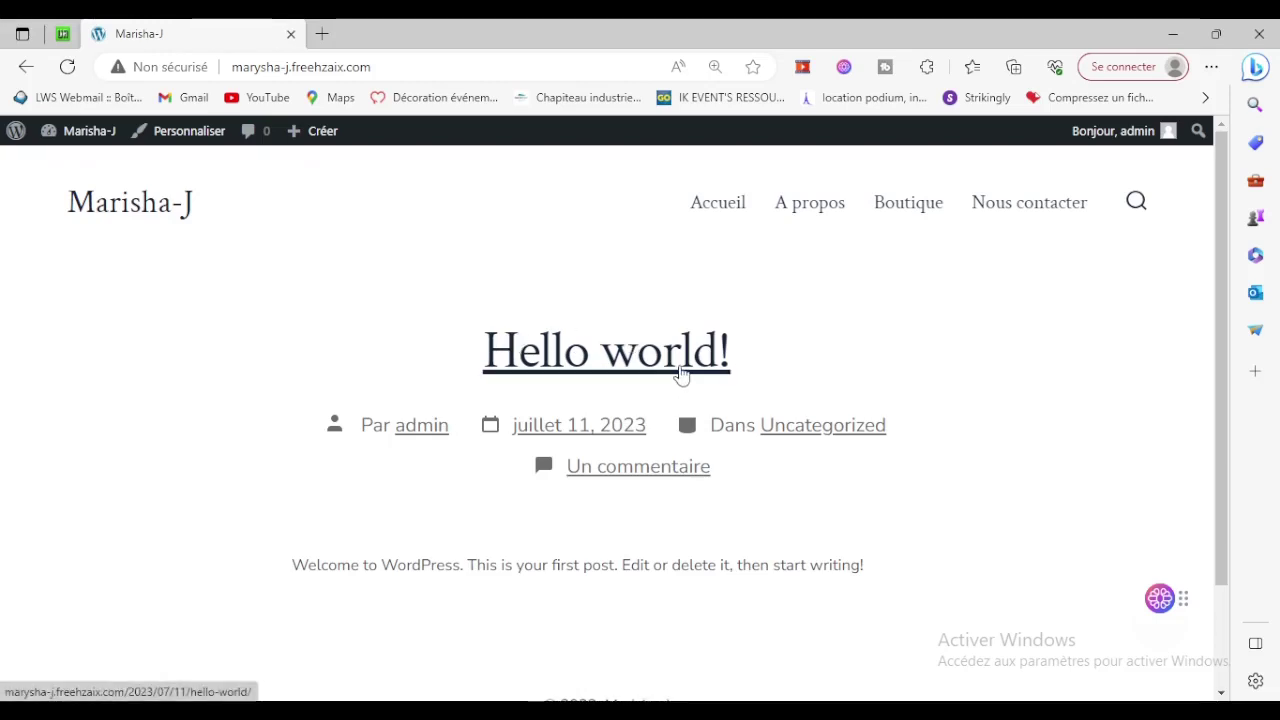
{"action": "left_click", "coordinate": [617, 363]}
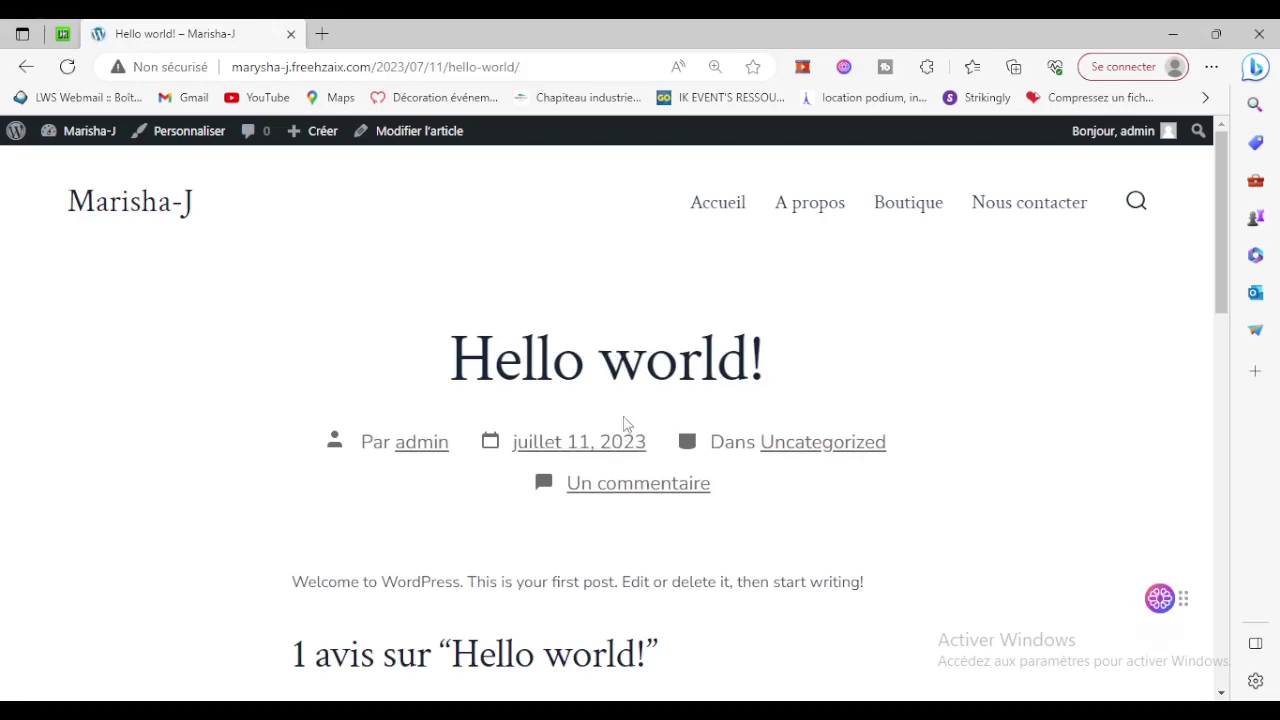
{"action": "scroll", "coordinate": [566, 509], "scroll_direction": "down", "scroll_amount": 3}
{"action": "scroll", "coordinate": [782, 501], "scroll_direction": "down", "scroll_amount": 3}
{"action": "scroll", "coordinate": [784, 501], "scroll_direction": "up", "scroll_amount": 6}
Go to the Accueil page from the site menu.
{"action": "left_click", "coordinate": [723, 203]}
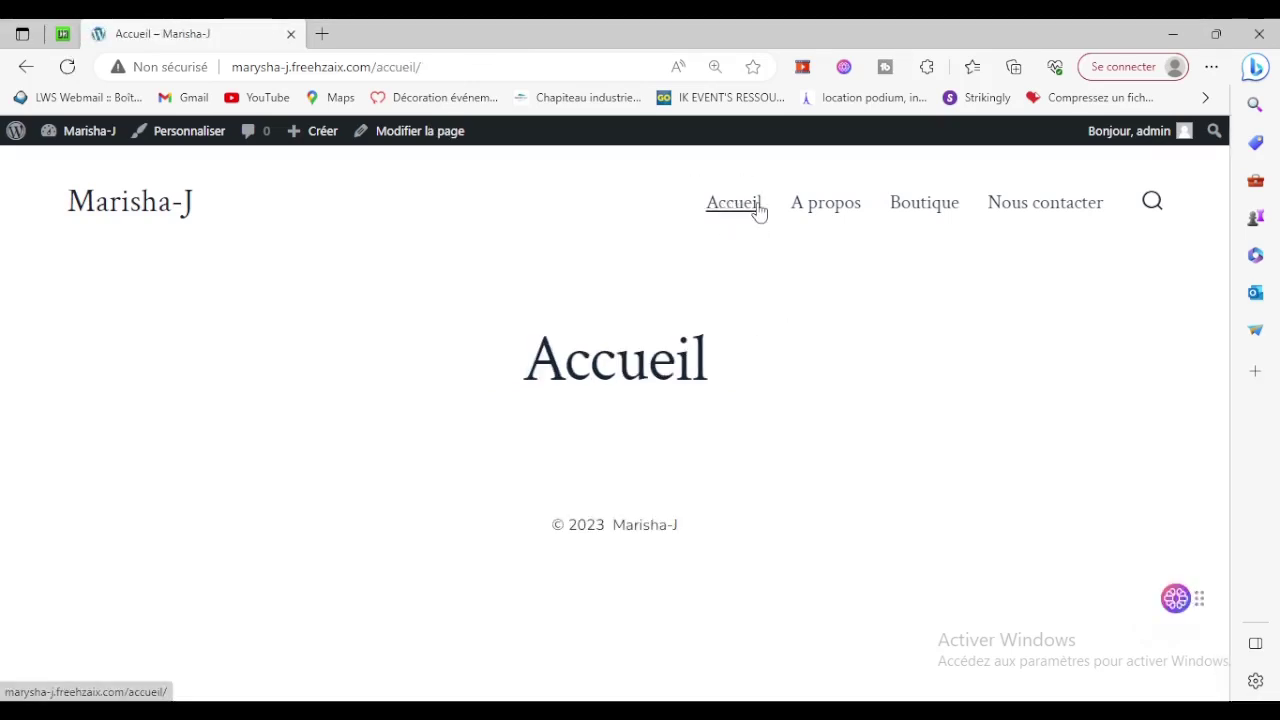
{"action": "left_click_drag", "start_coordinate": [371, 67], "coordinate": [455, 66]}
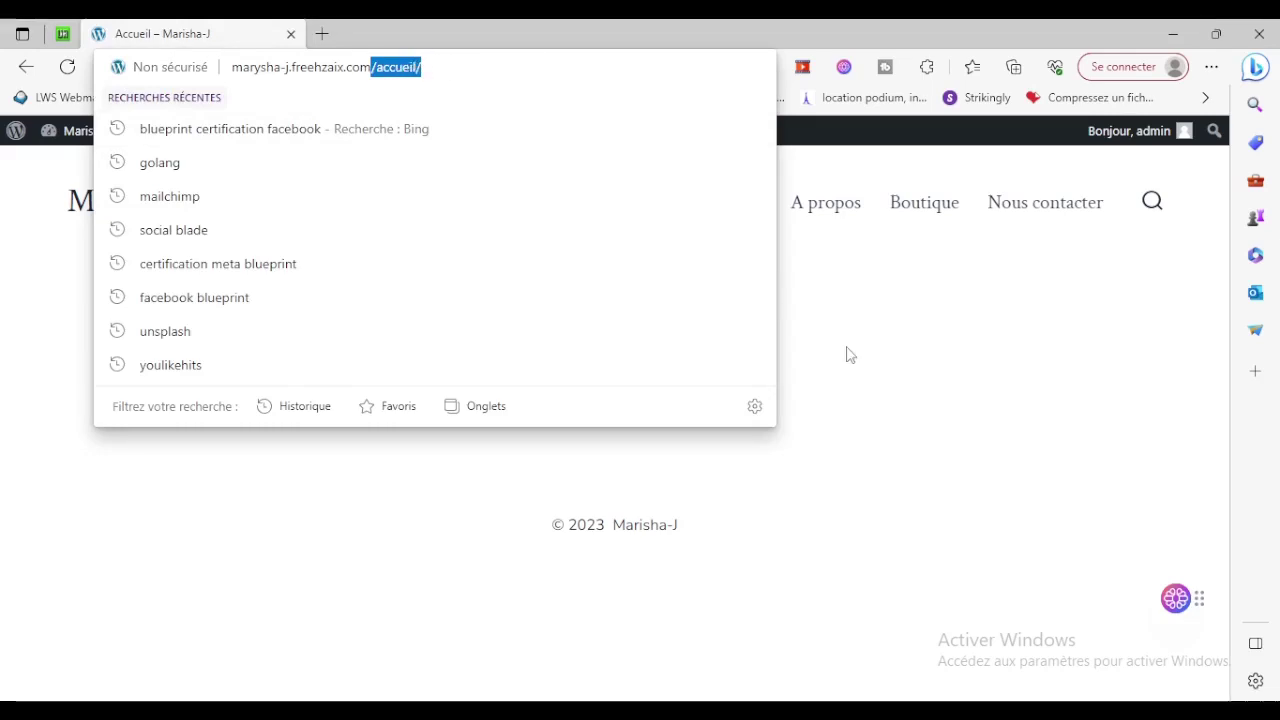
{"action": "left_click", "coordinate": [953, 370]}
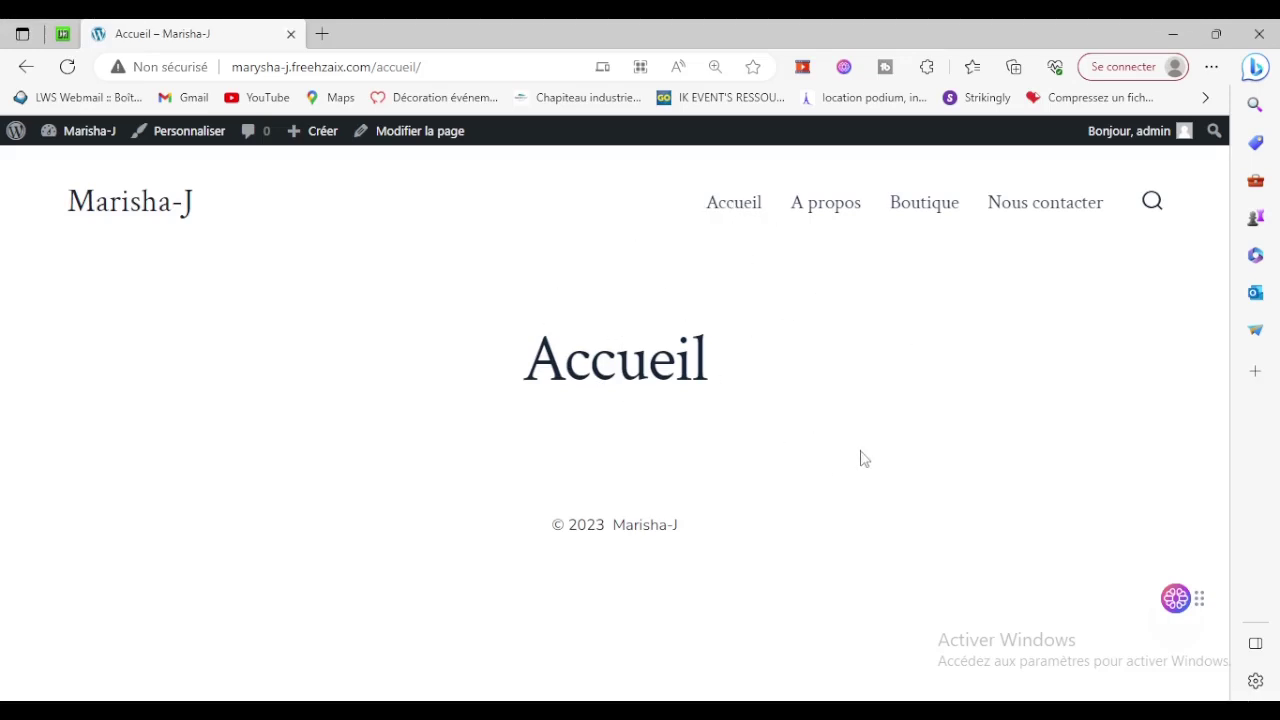
Open the admin dashboard from the Marisha-J admin bar menu, then Réglages > Lecture.
{"action": "mouse_move", "coordinate": [80, 136]}
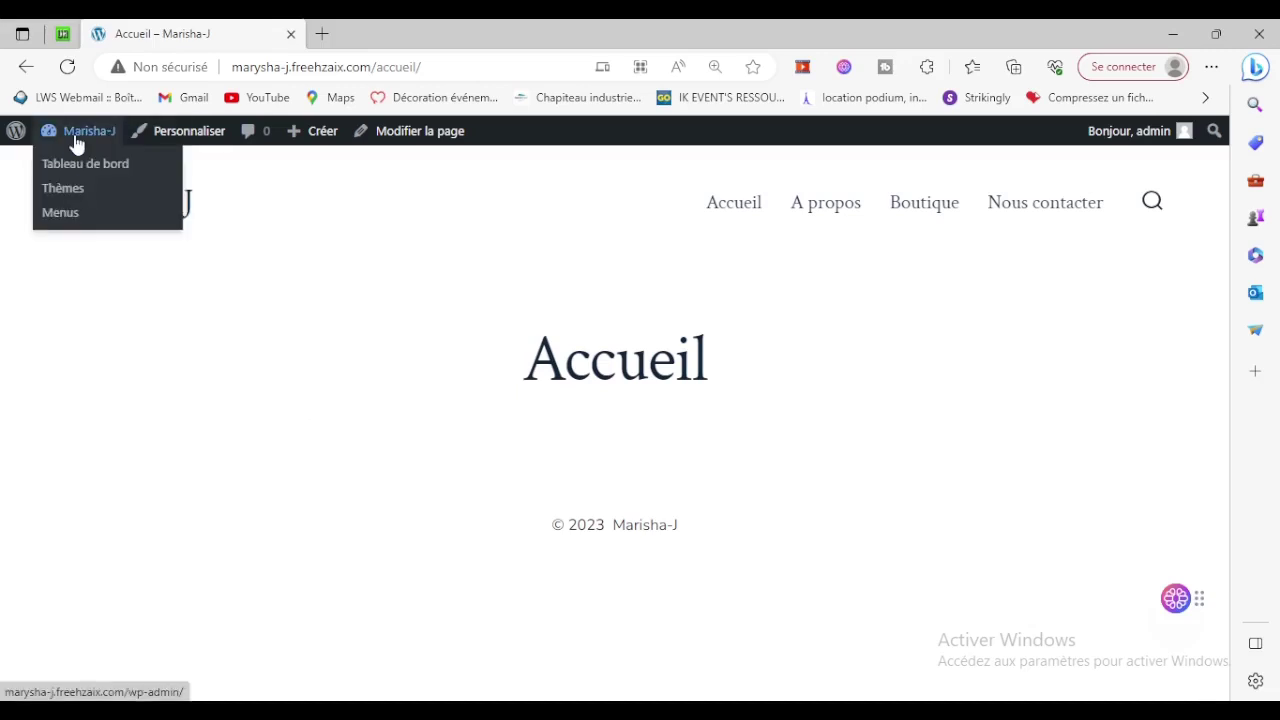
{"action": "left_click", "coordinate": [86, 170]}
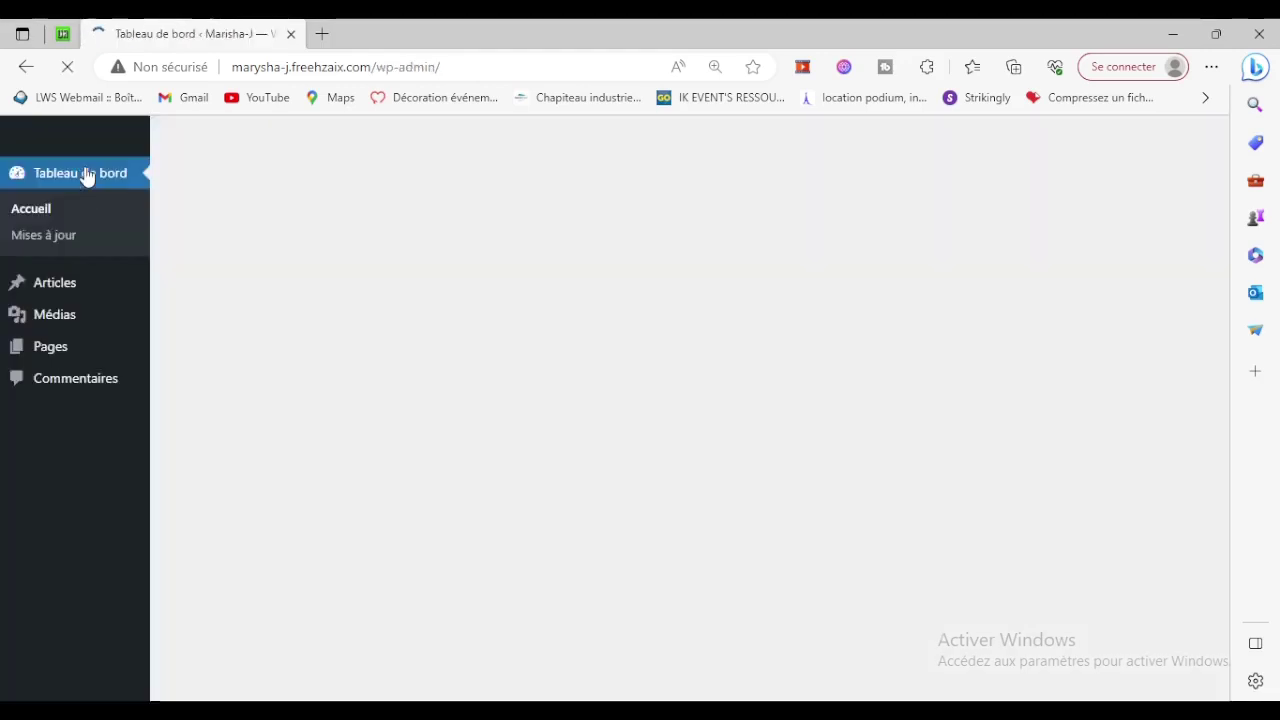
{"action": "scroll", "coordinate": [88, 435], "scroll_direction": "down", "scroll_amount": 2}
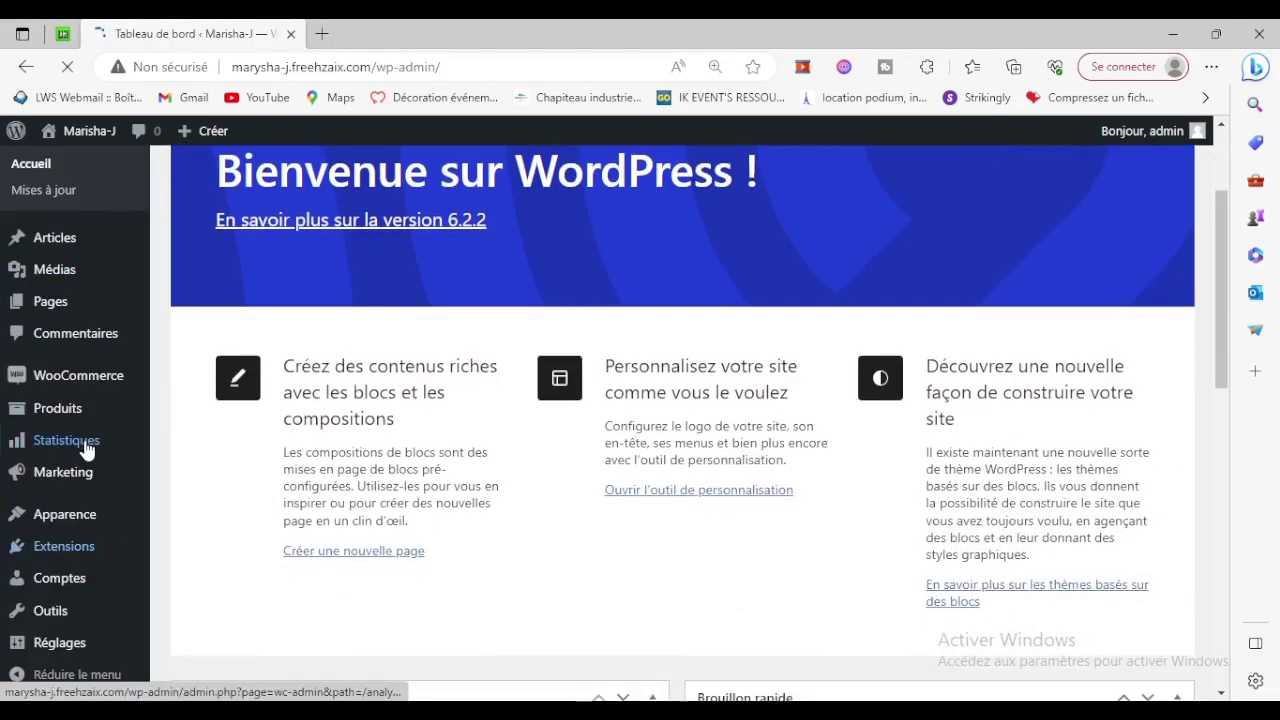
{"action": "mouse_move", "coordinate": [64, 608]}
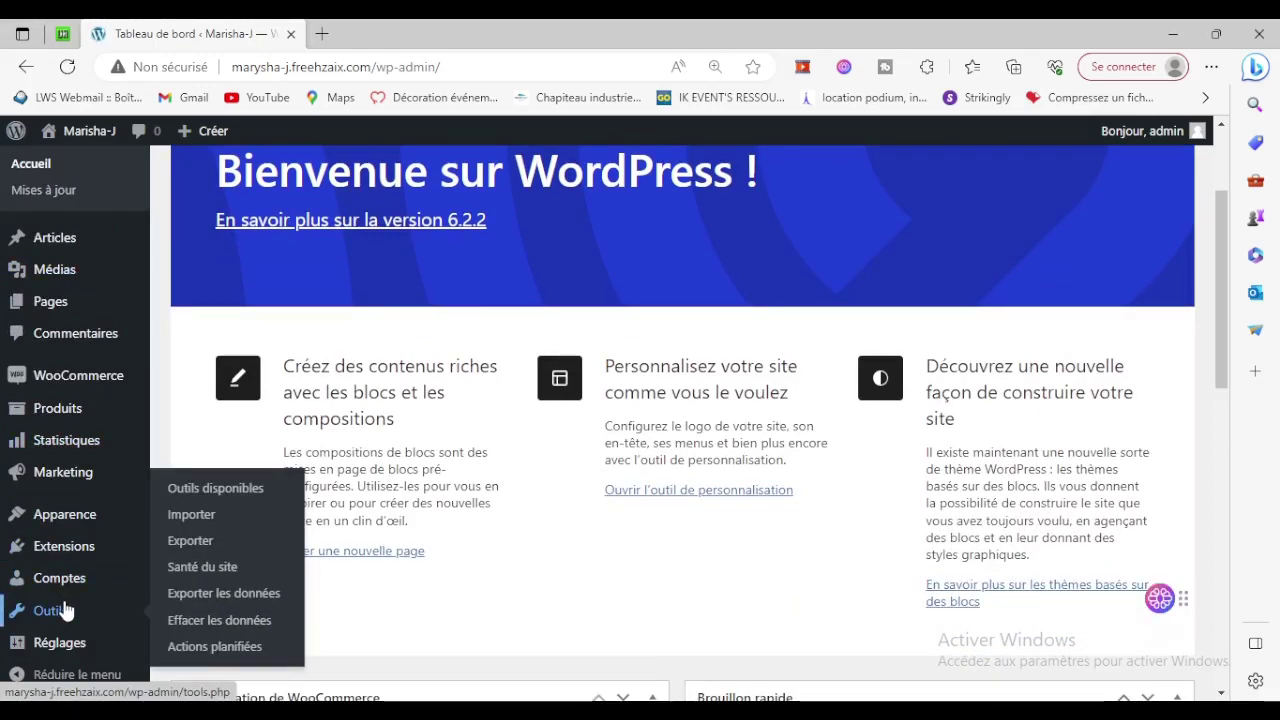
{"action": "scroll", "coordinate": [64, 595], "scroll_direction": "down", "scroll_amount": 2}
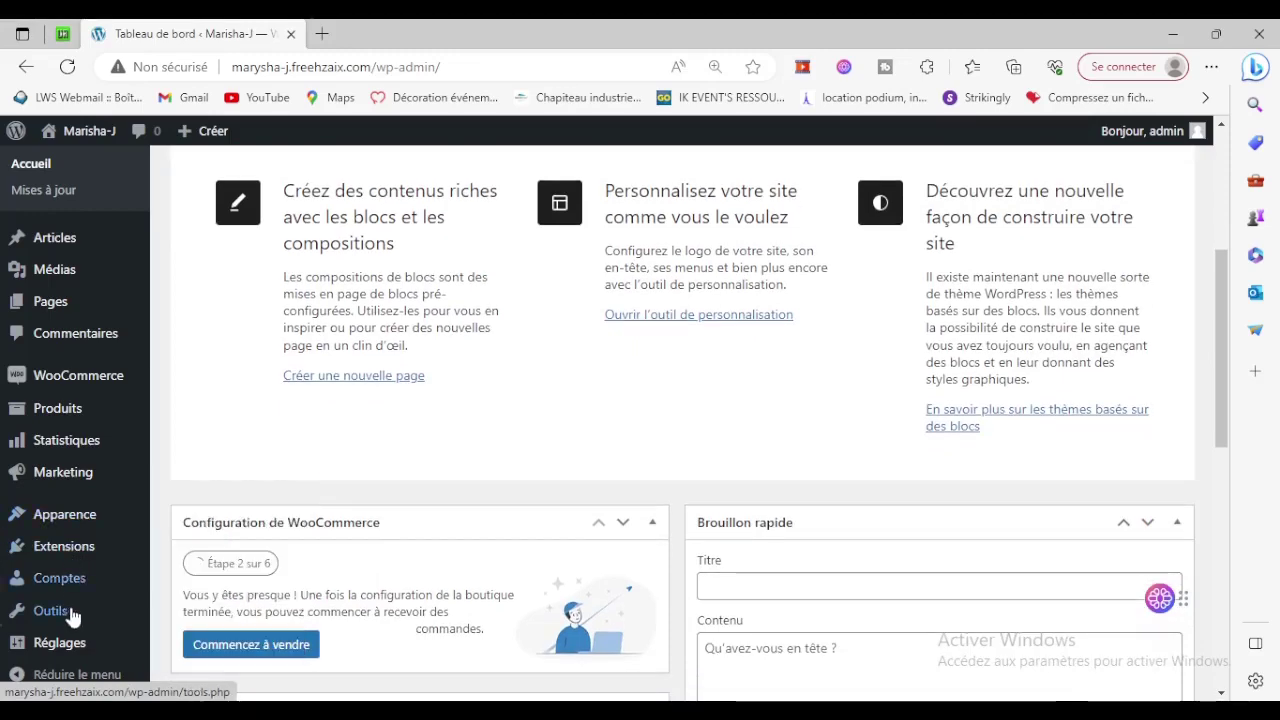
{"action": "mouse_move", "coordinate": [70, 640]}
{"action": "left_click", "coordinate": [183, 543]}
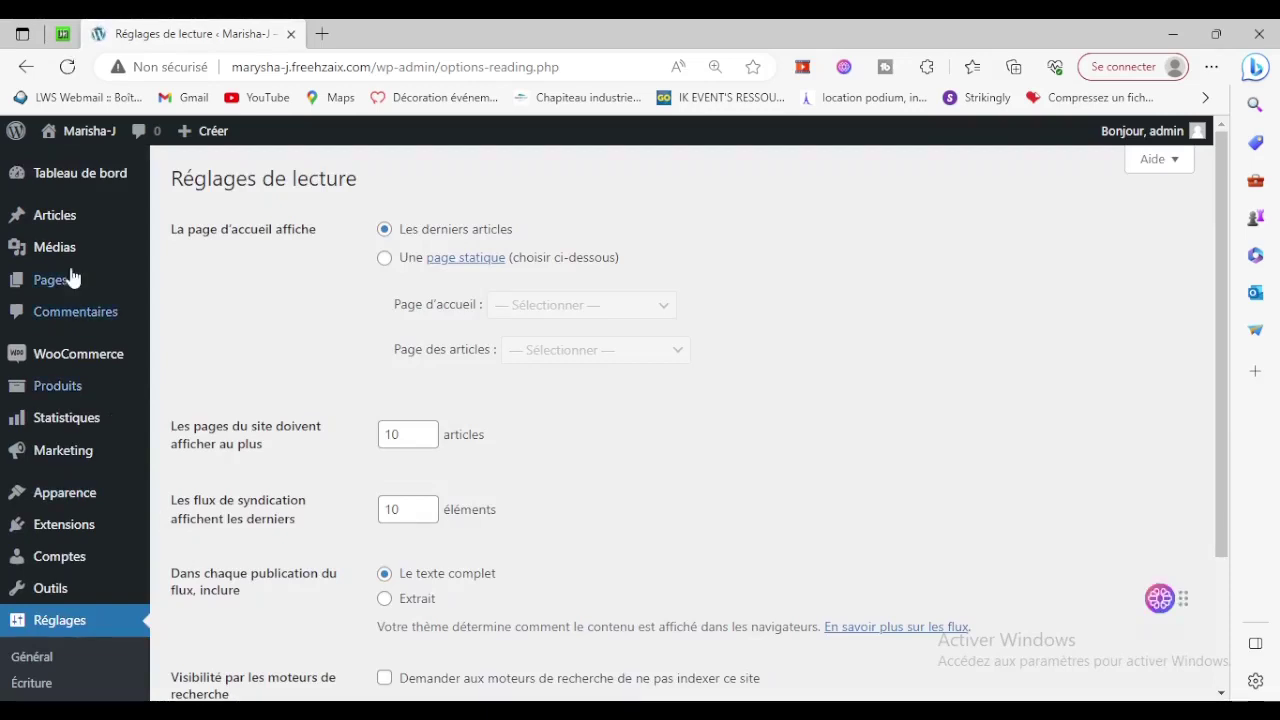
Open the public site in a new tab to check it, then close that tab.
{"action": "mouse_move", "coordinate": [70, 378]}
{"action": "mouse_move", "coordinate": [34, 500]}
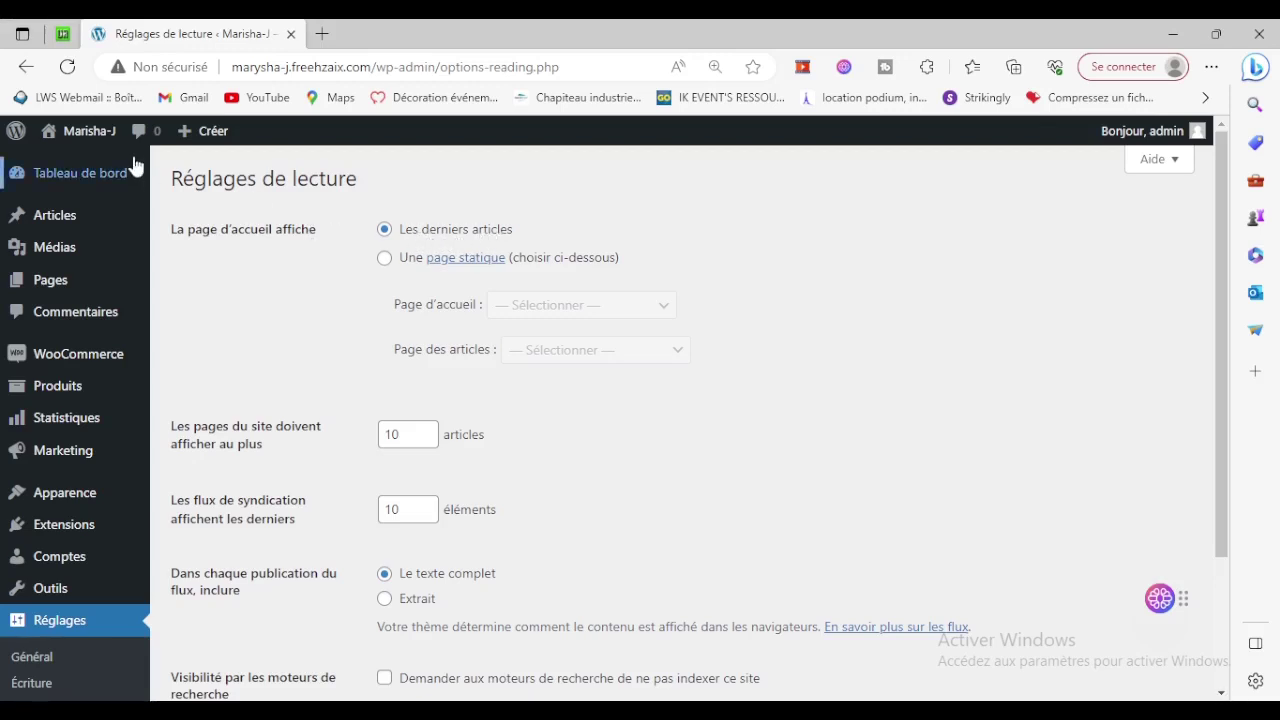
{"action": "mouse_move", "coordinate": [55, 130]}
{"action": "right_click", "coordinate": [66, 162]}
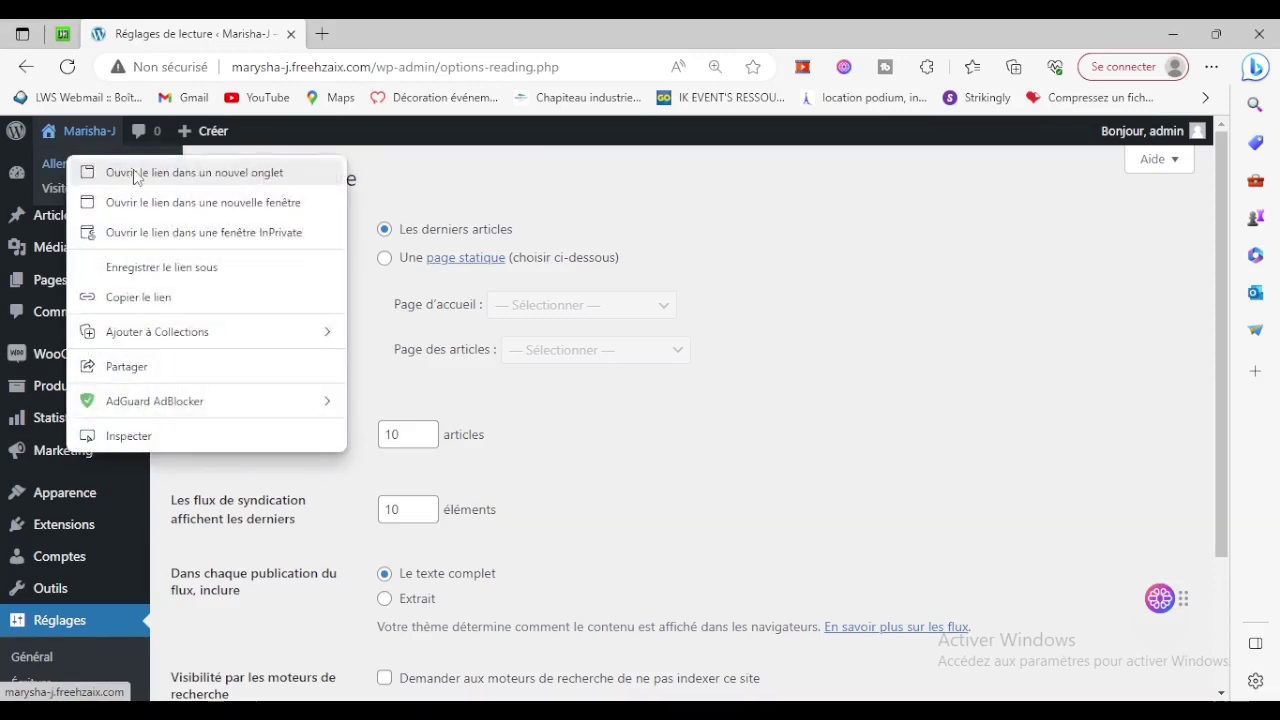
{"action": "left_click", "coordinate": [137, 173]}
{"action": "left_click", "coordinate": [420, 30]}
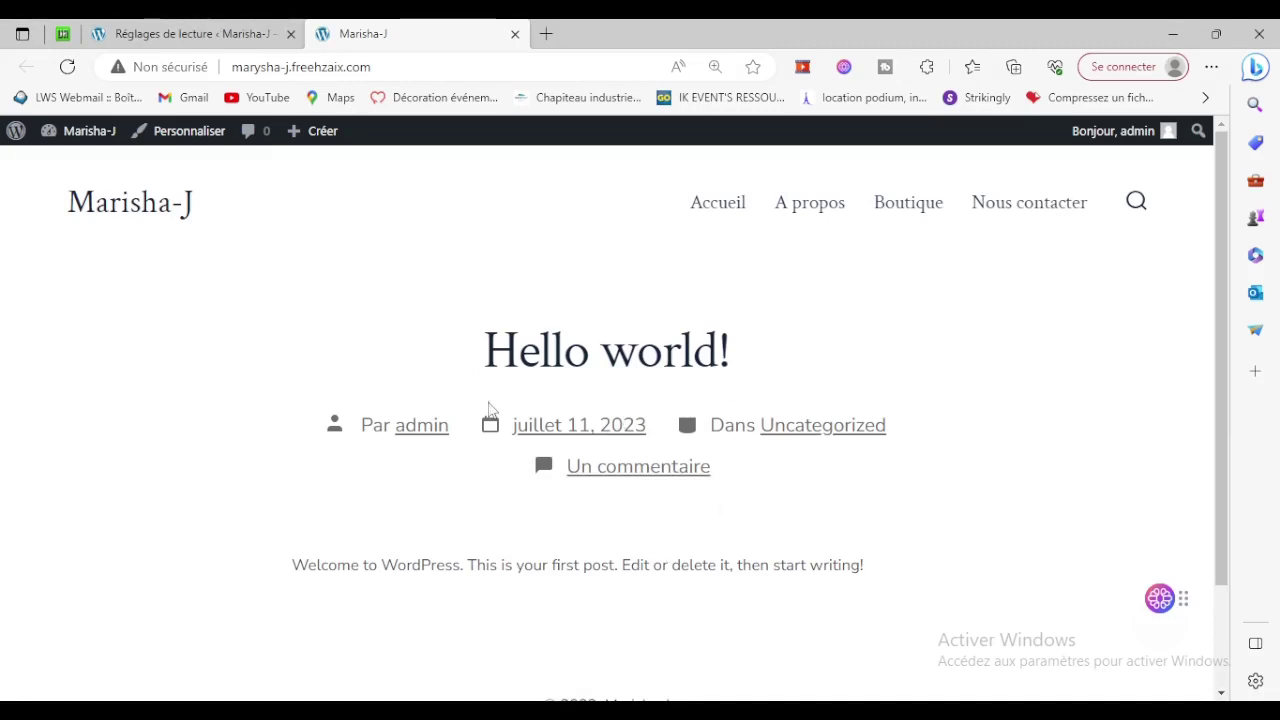
{"action": "left_click", "coordinate": [516, 35]}
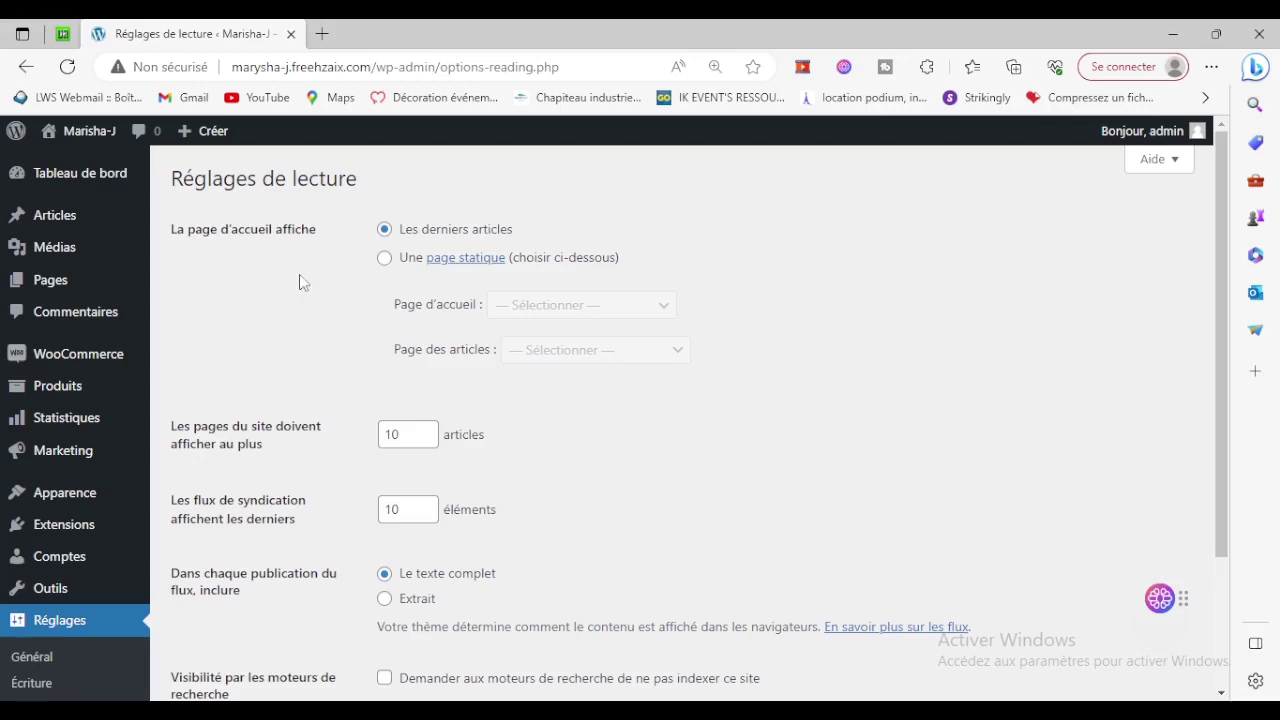
Make the home page a static page set to Accueil, leaving the posts page unset.
{"action": "mouse_move", "coordinate": [66, 288]}
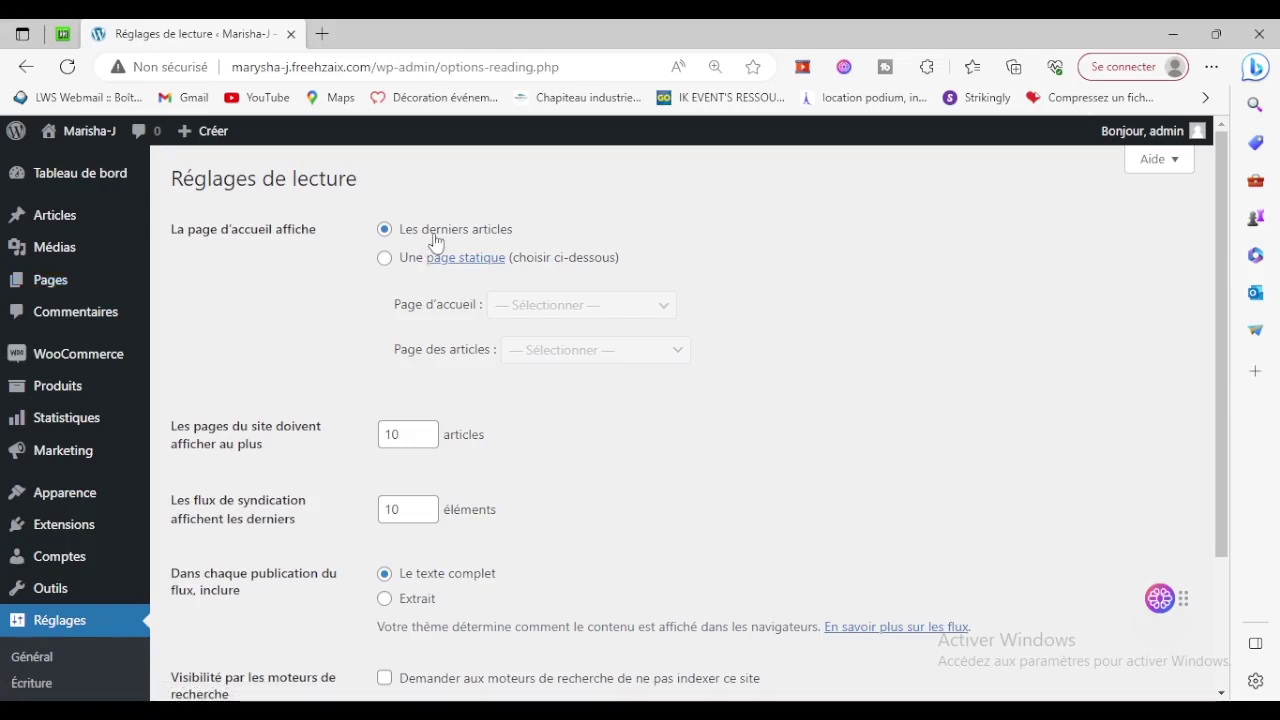
{"action": "mouse_move", "coordinate": [57, 217]}
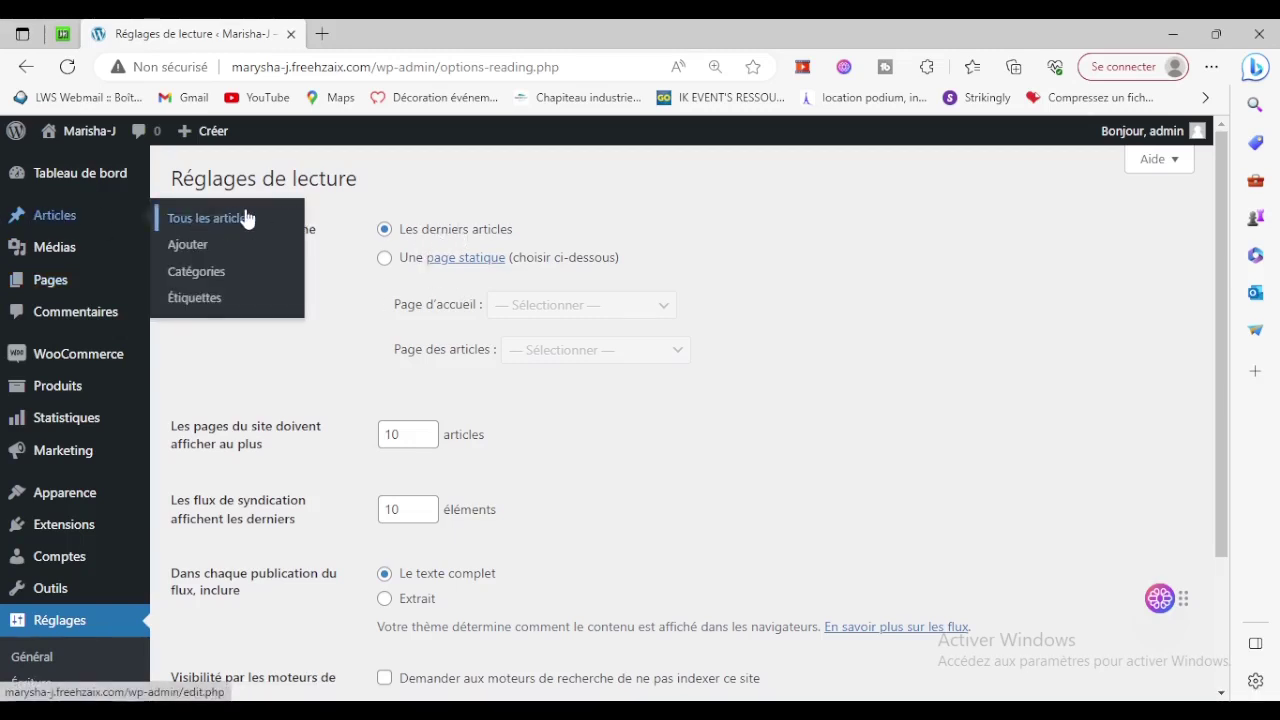
{"action": "left_click", "coordinate": [384, 259]}
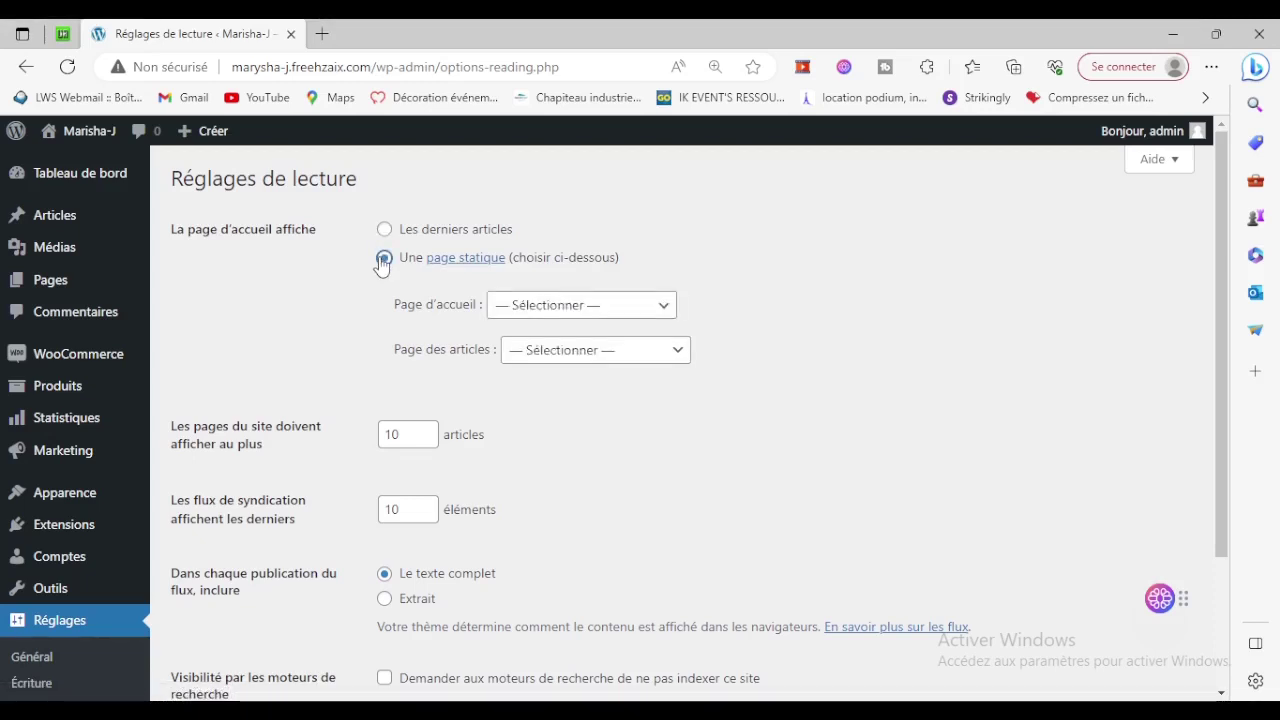
{"action": "left_click", "coordinate": [590, 305]}
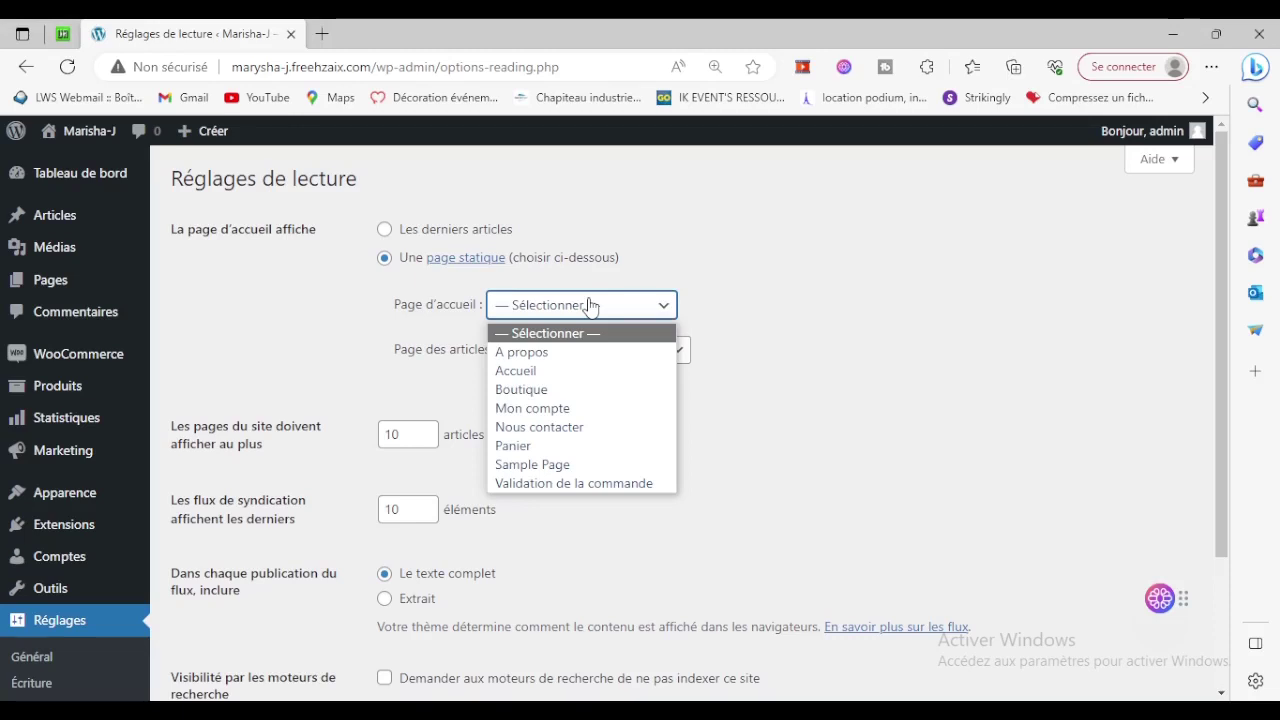
{"action": "left_click", "coordinate": [528, 371]}
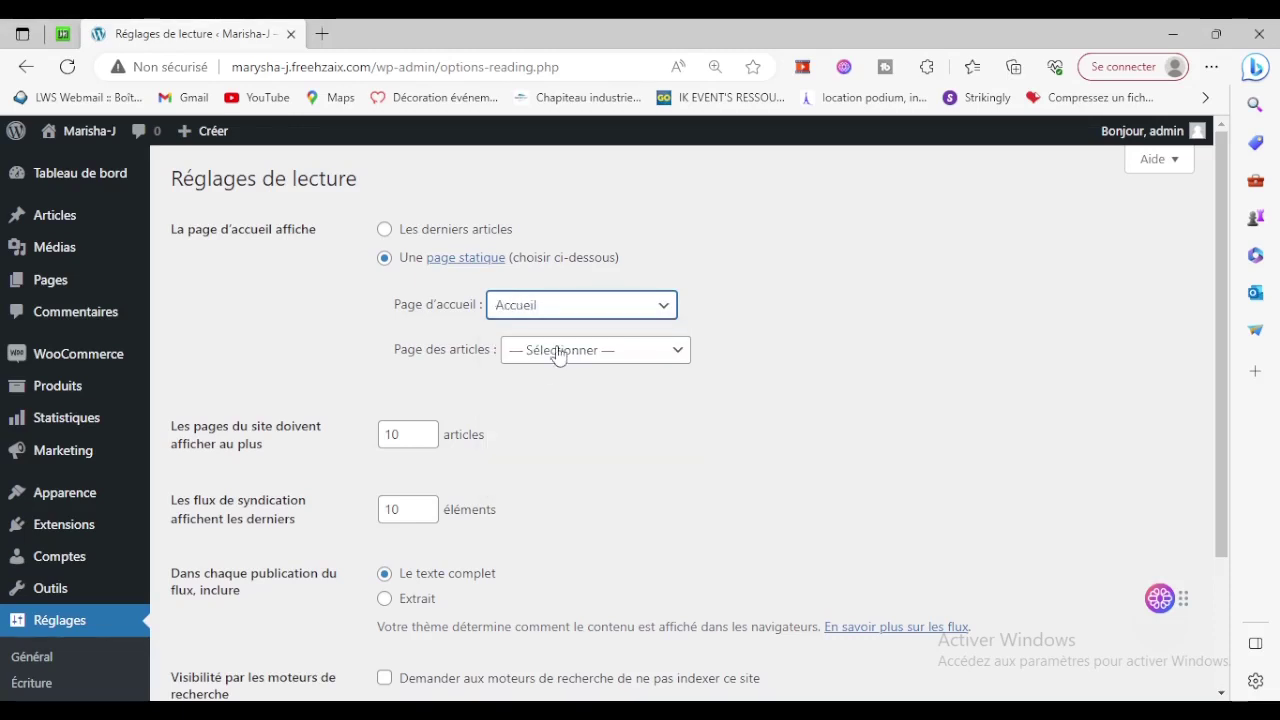
{"action": "left_click", "coordinate": [557, 350]}
{"action": "left_click", "coordinate": [558, 352]}
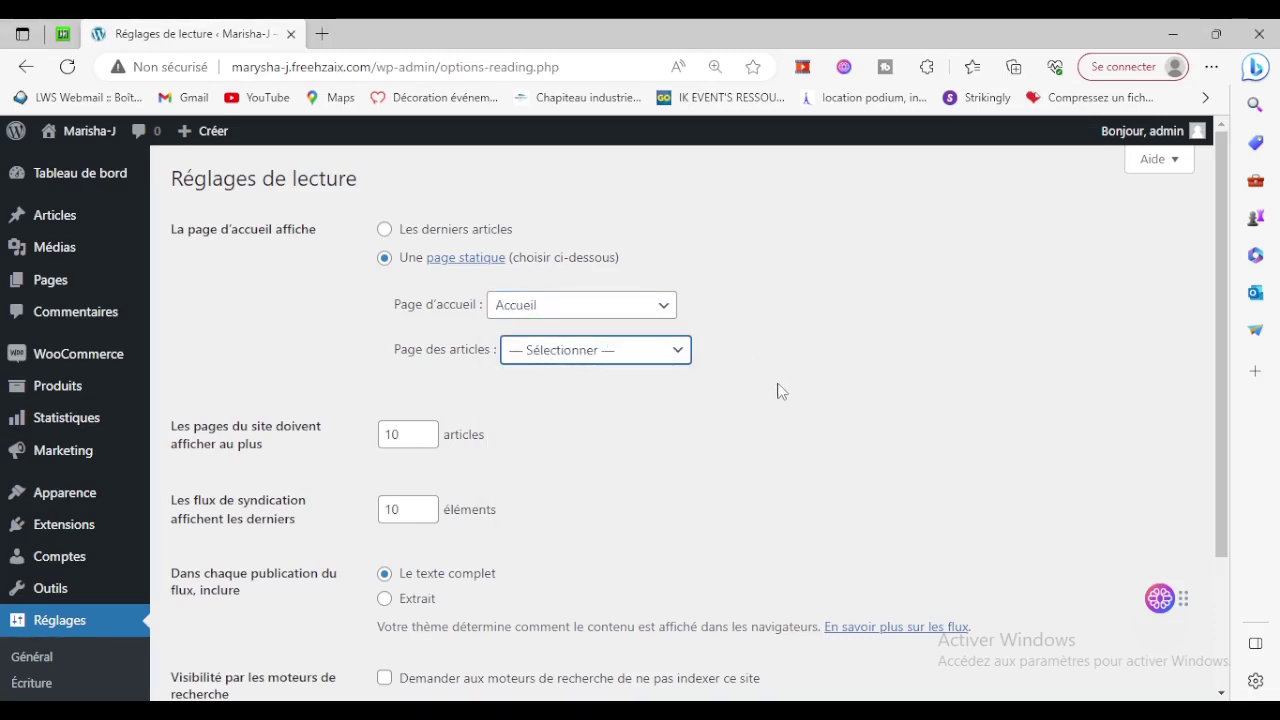
Set feeds to show excerpts, discourage search engine indexing, and save the reading settings.
{"action": "scroll", "coordinate": [781, 391], "scroll_direction": "down", "scroll_amount": 3}
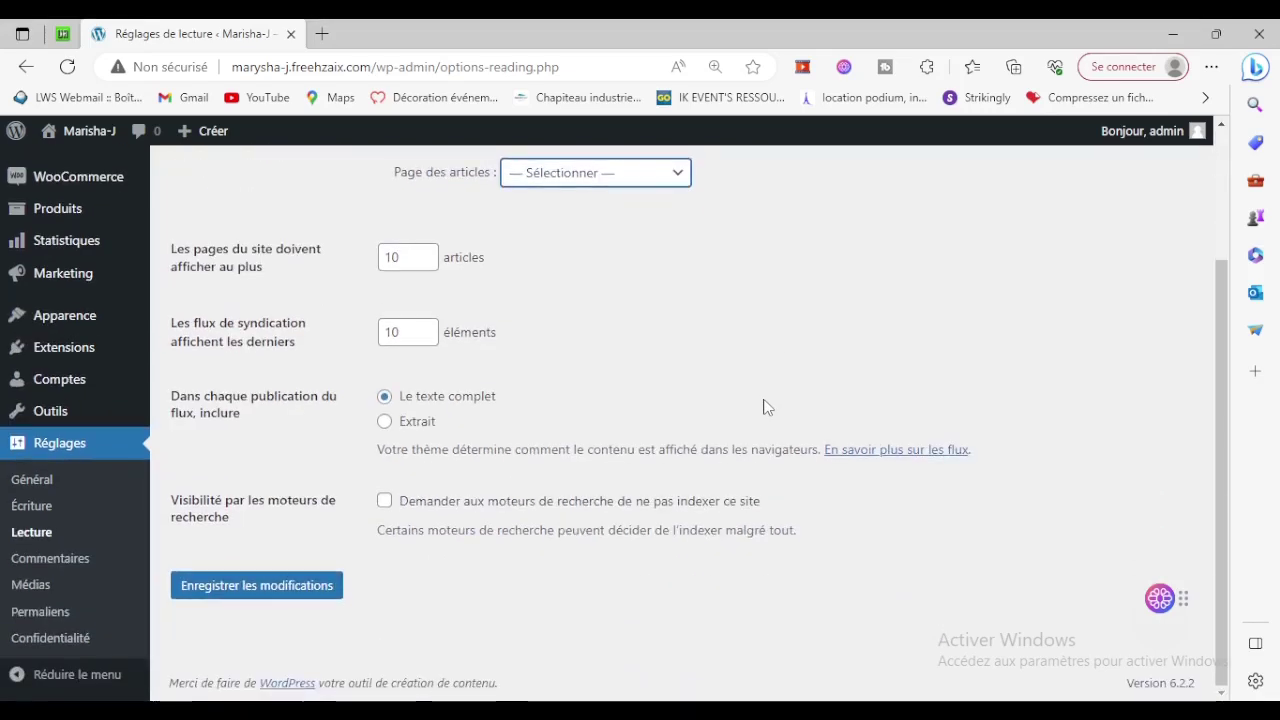
{"action": "scroll", "coordinate": [765, 405], "scroll_direction": "up", "scroll_amount": 3}
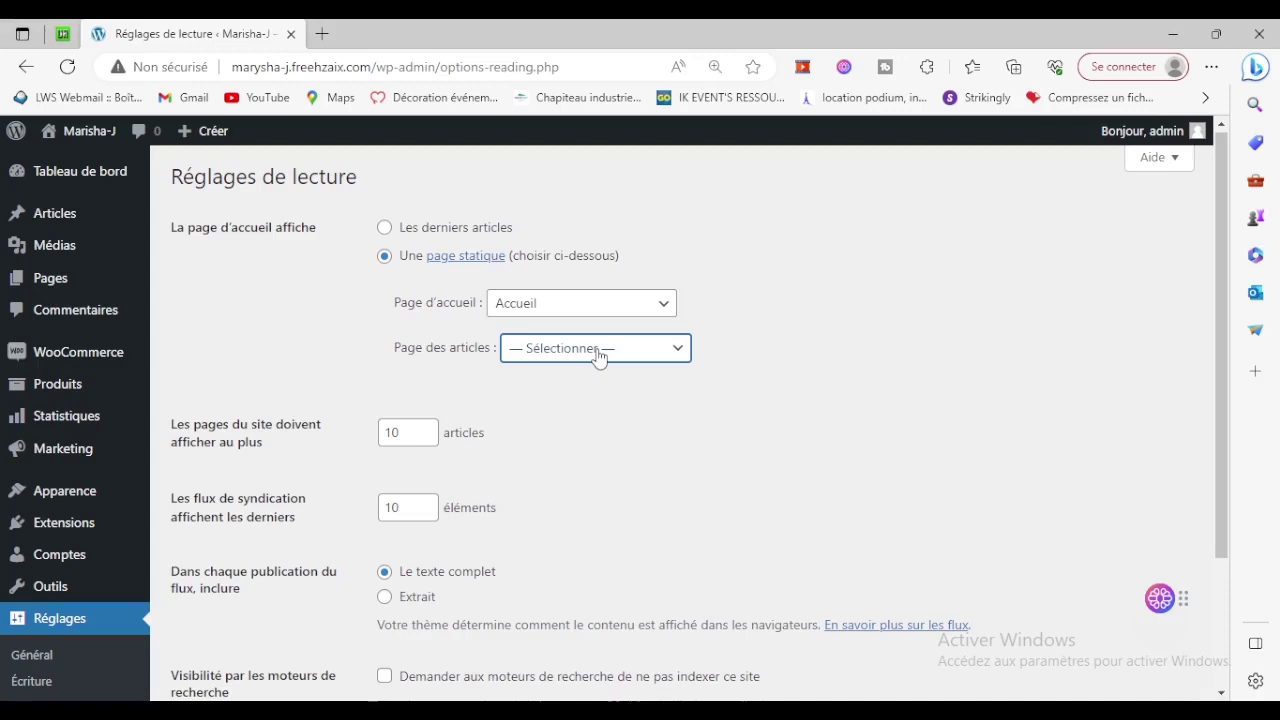
{"action": "scroll", "coordinate": [613, 365], "scroll_direction": "down", "scroll_amount": 1}
{"action": "left_click", "coordinate": [426, 514]}
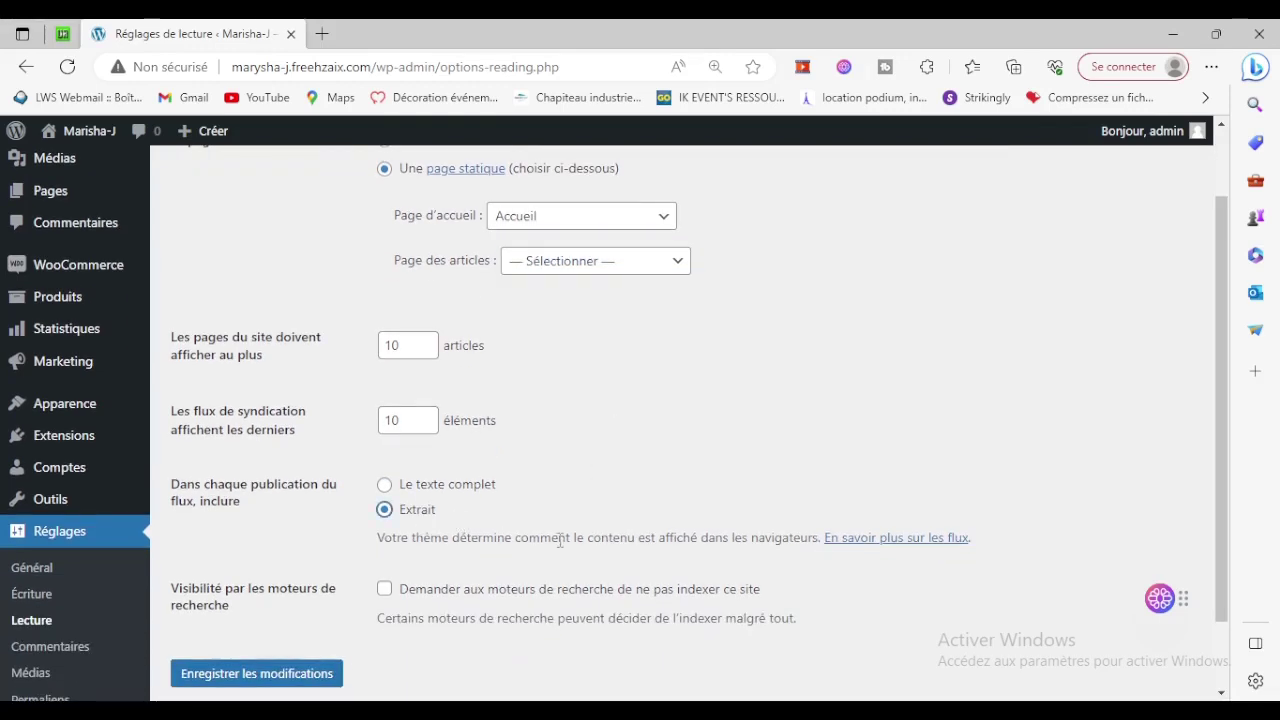
{"action": "left_click", "coordinate": [595, 599]}
{"action": "scroll", "coordinate": [818, 515], "scroll_direction": "down", "scroll_amount": 1}
{"action": "left_click", "coordinate": [250, 592]}
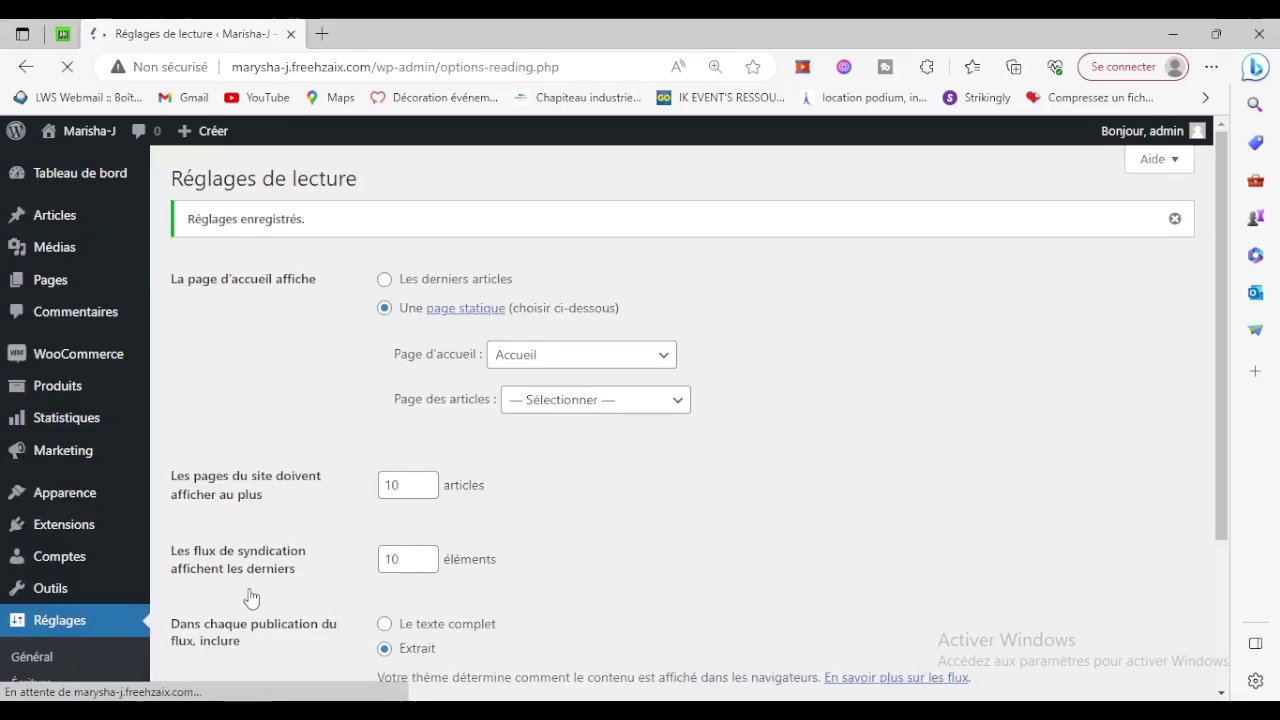
View the live site from the admin bar and start editing the Accueil page.
{"action": "mouse_move", "coordinate": [75, 135]}
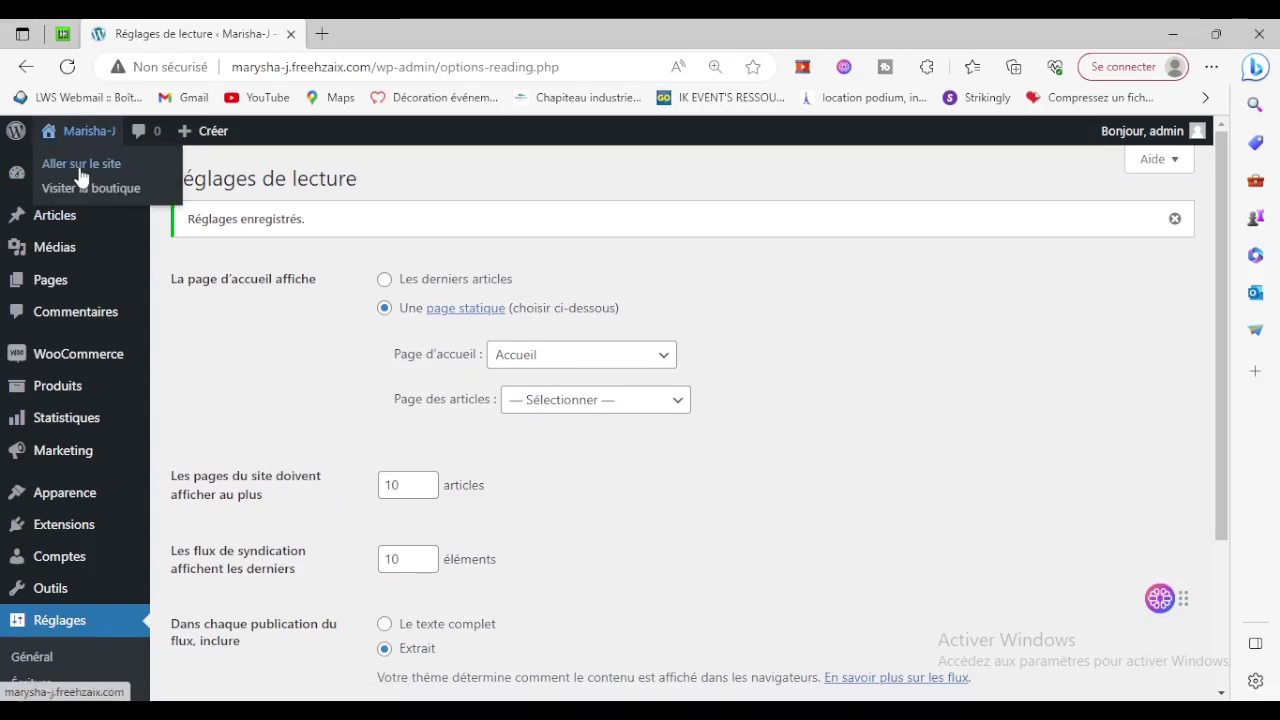
{"action": "left_click", "coordinate": [82, 165]}
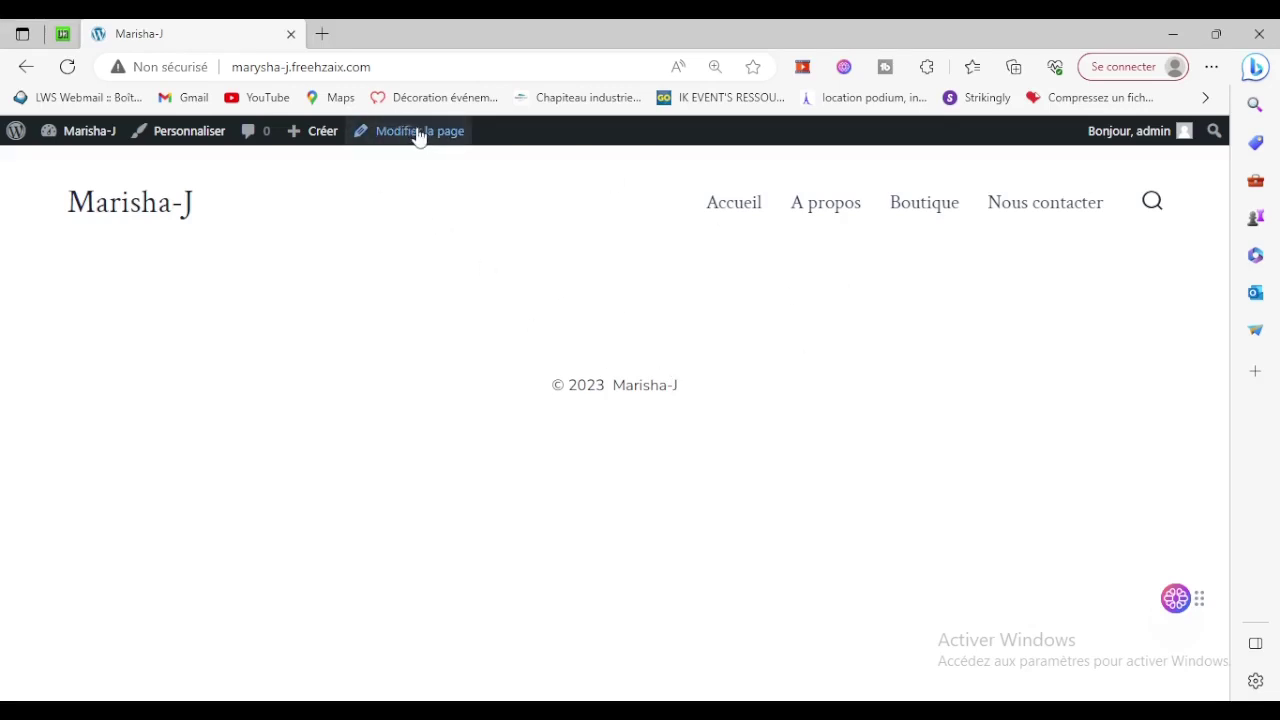
{"action": "left_click", "coordinate": [447, 148]}
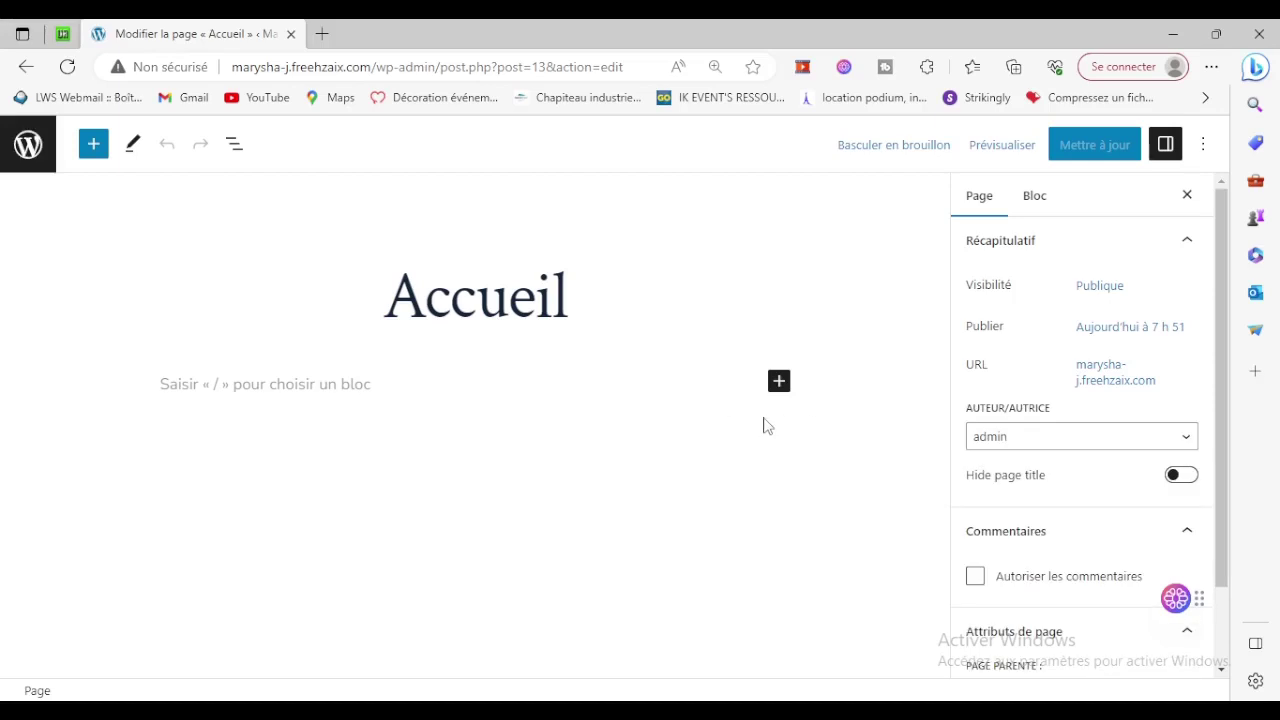
Hide the Accueil page title and insert a Slideshare block found by searching 'sl'.
{"action": "left_click", "coordinate": [1180, 476]}
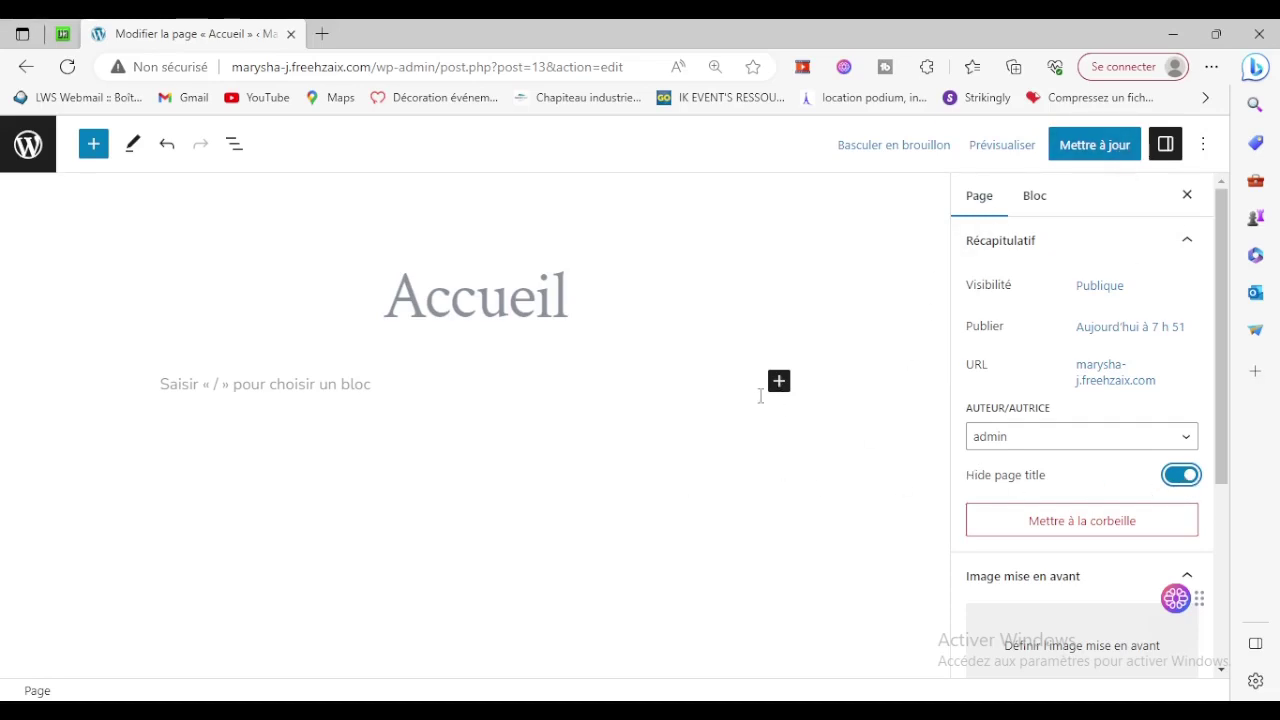
{"action": "left_click", "coordinate": [780, 382]}
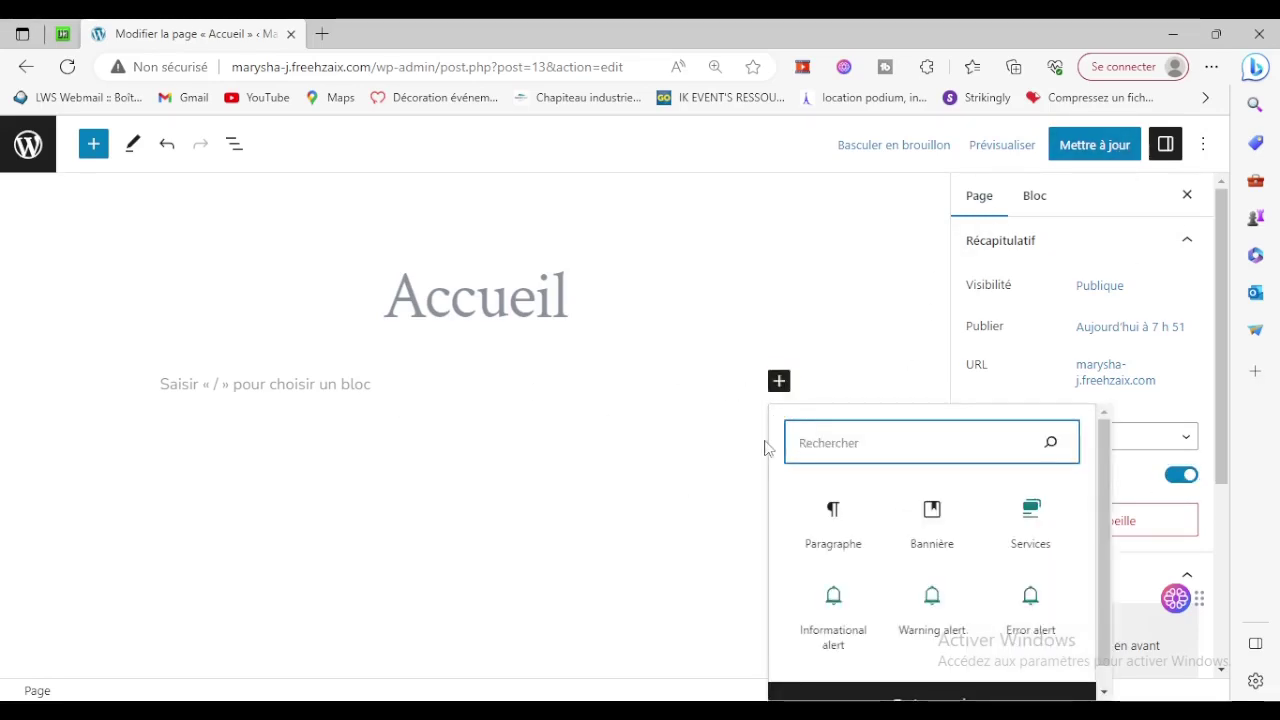
{"action": "scroll", "coordinate": [1046, 540], "scroll_direction": "down", "scroll_amount": 1}
{"action": "scroll", "coordinate": [1046, 540], "scroll_direction": "up", "scroll_amount": 1}
{"action": "type", "text": "sl"}
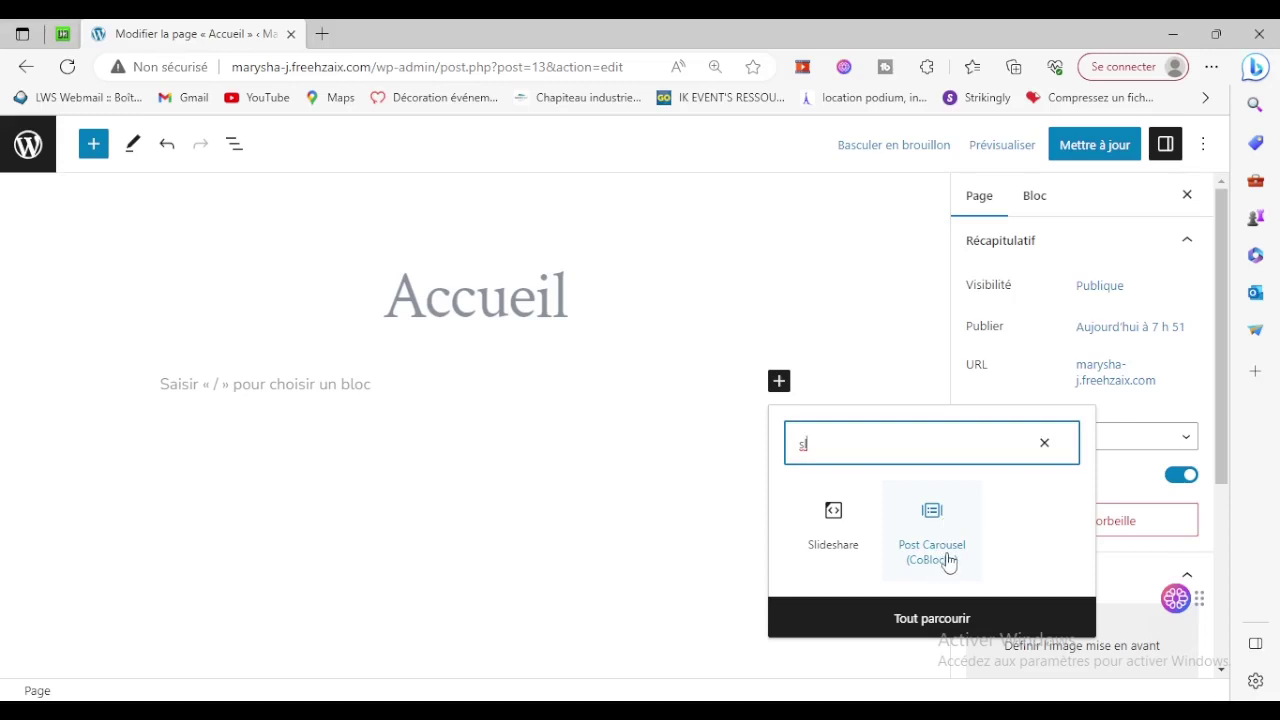
{"action": "left_click", "coordinate": [835, 525]}
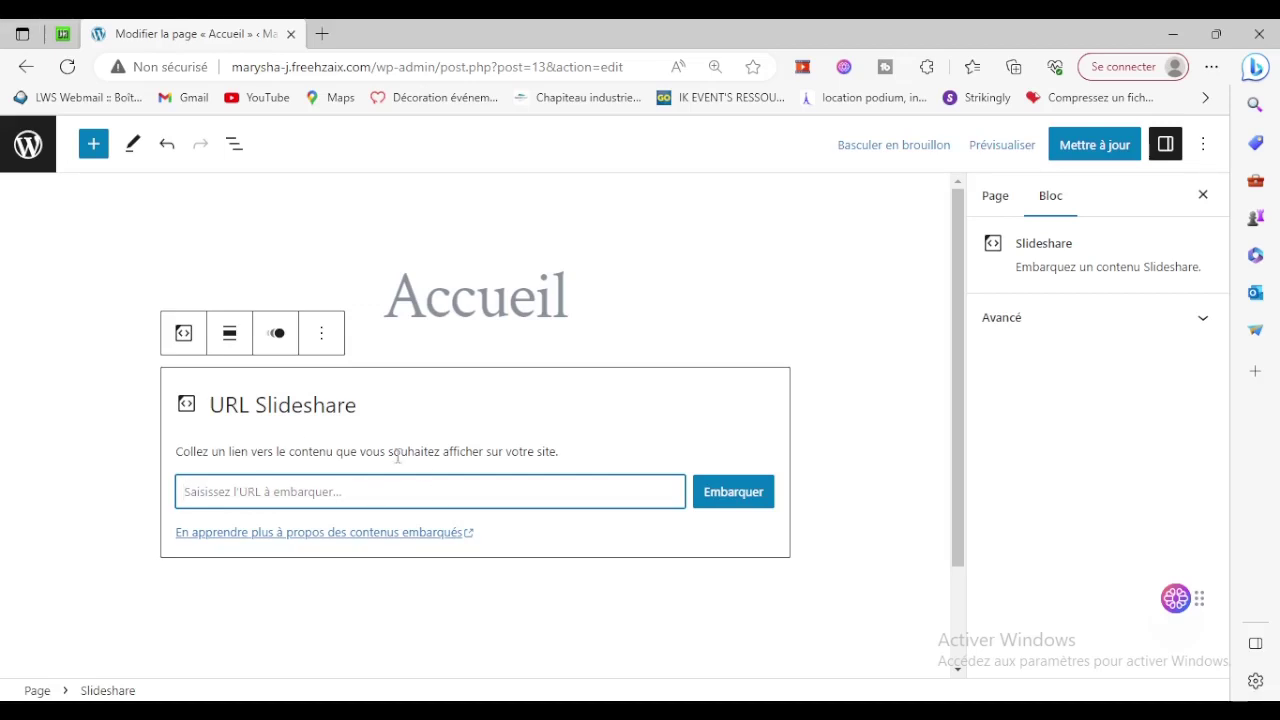
Remove the Slideshare block from the page through its options menu.
{"action": "left_click", "coordinate": [323, 343]}
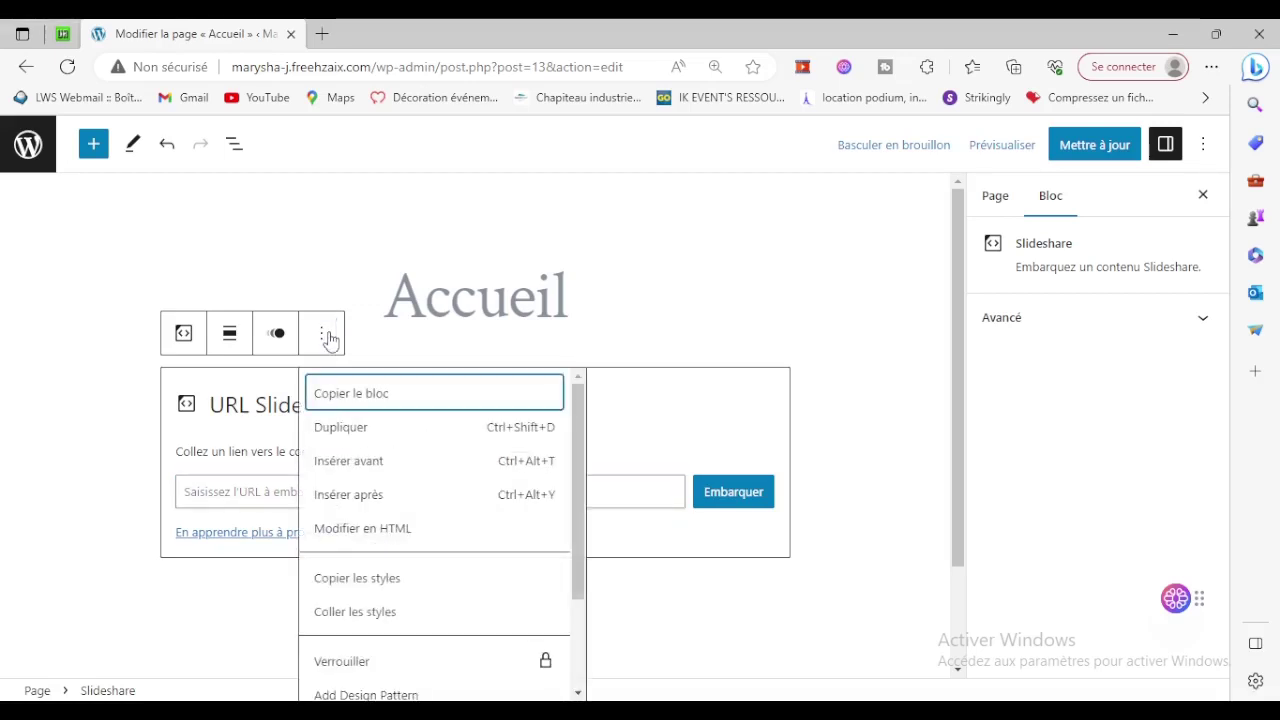
{"action": "scroll", "coordinate": [360, 668], "scroll_direction": "down", "scroll_amount": 3}
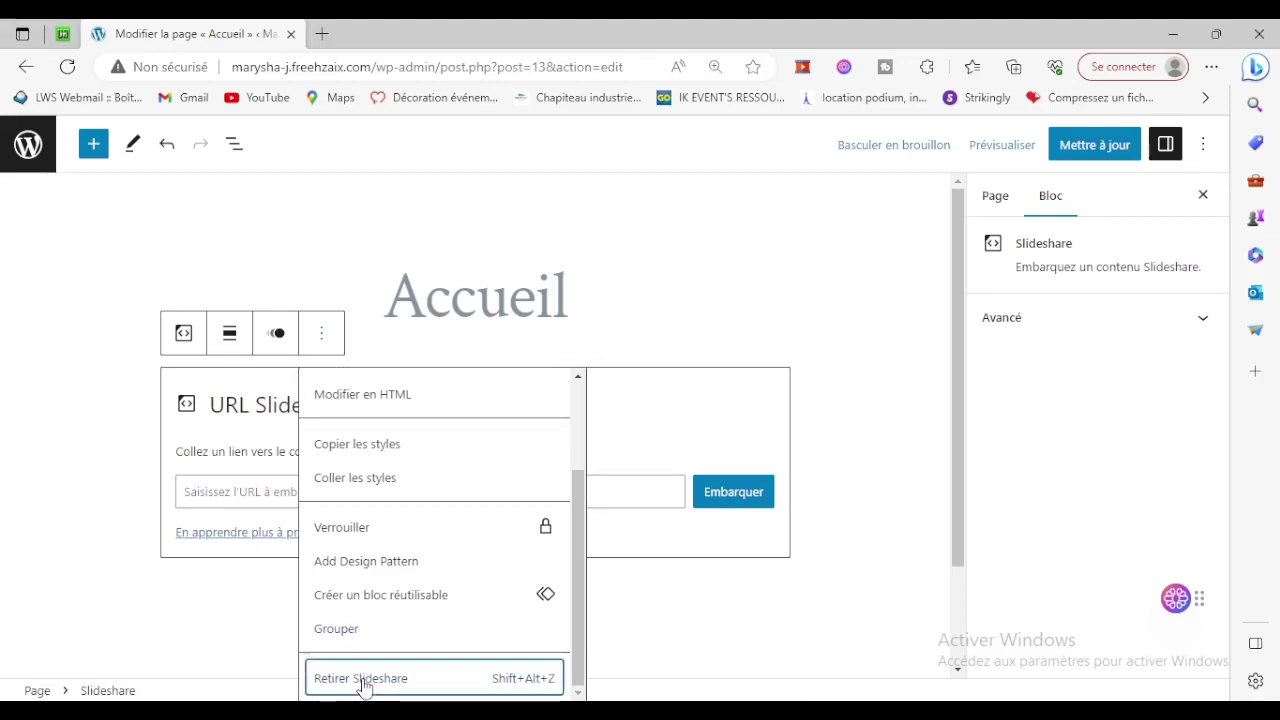
{"action": "left_click", "coordinate": [364, 677]}
{"action": "left_click", "coordinate": [778, 378]}
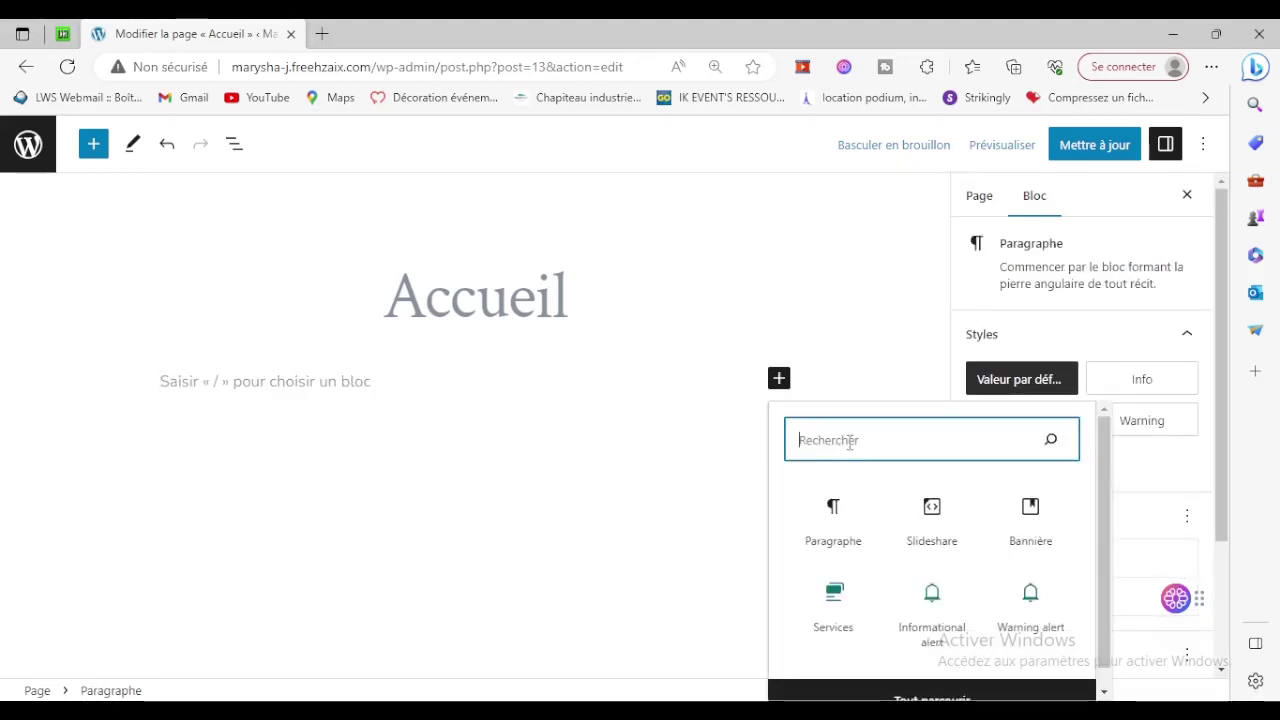
Search the inserter for 'bann' and insert the 'Large en-tête avec texte aligné à gauche' forest banner.
{"action": "type", "text": "di"}
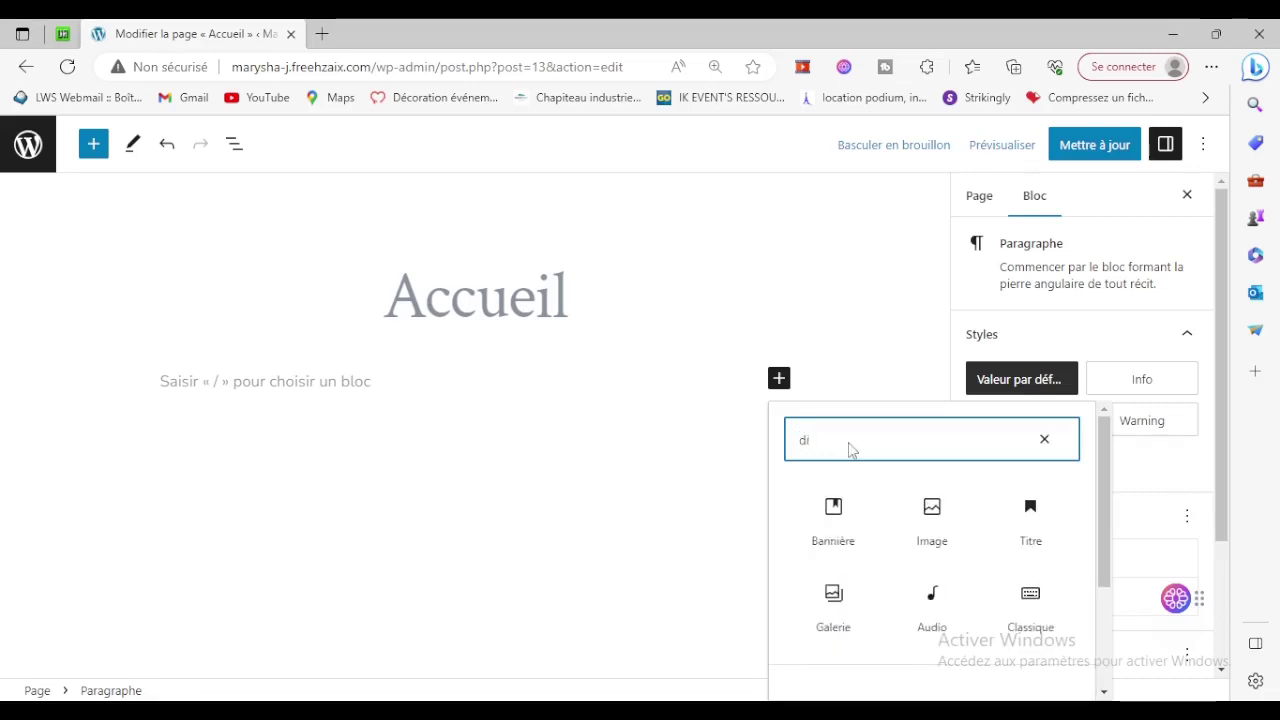
{"action": "type", "text": "apo"}
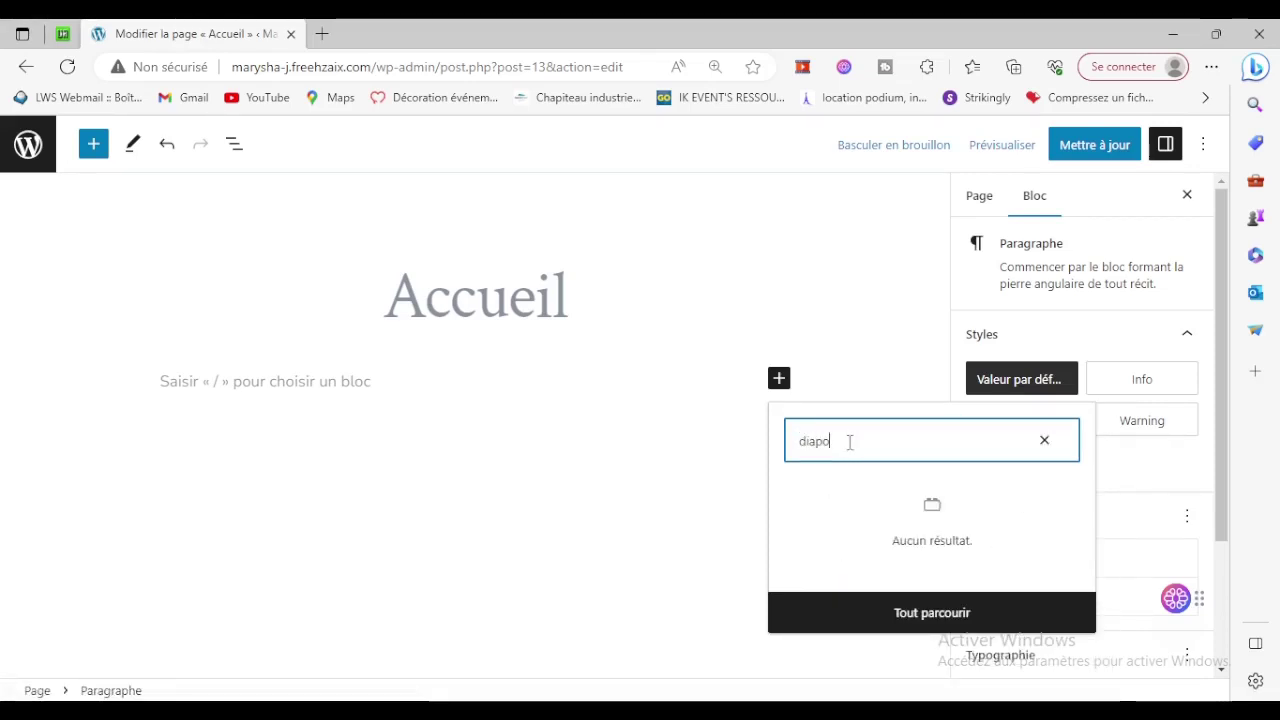
{"action": "key", "text": "BackSpace"}
{"action": "key", "text": "BackSpace"}
{"action": "key", "text": "BackSpace"}
{"action": "key", "text": "BackSpace"}
{"action": "key", "text": "BackSpace"}
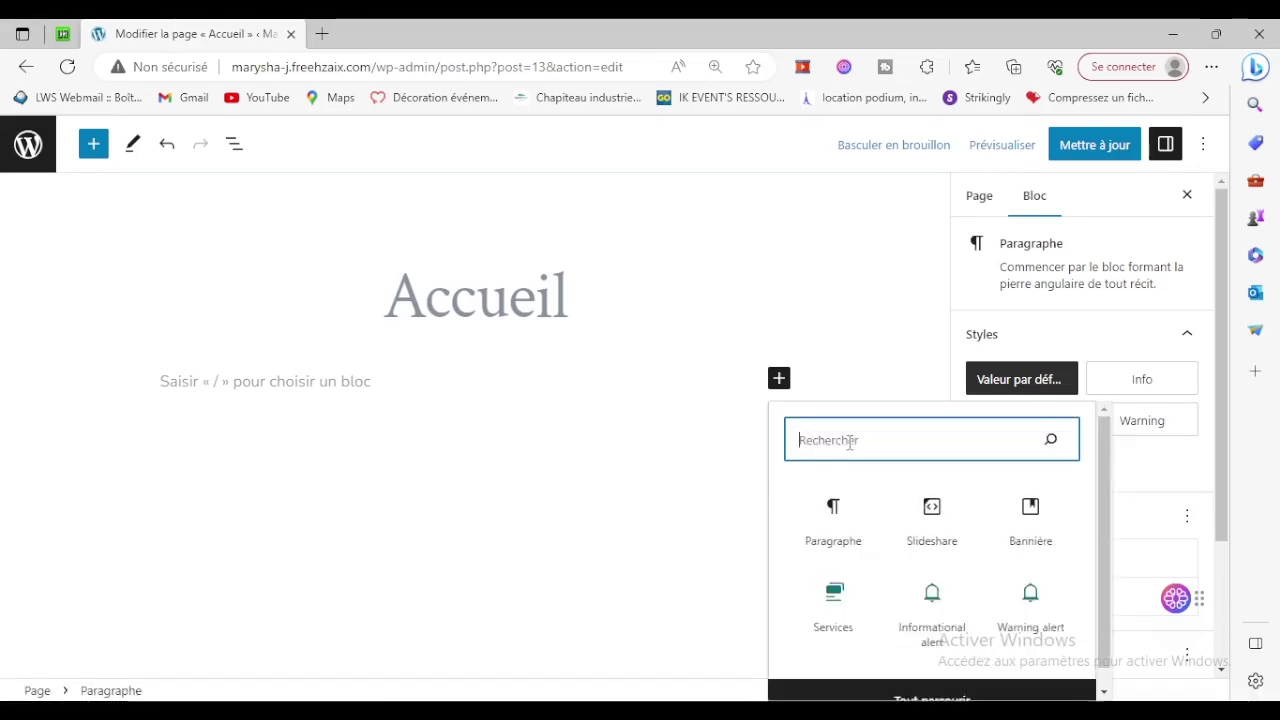
{"action": "type", "text": "sl"}
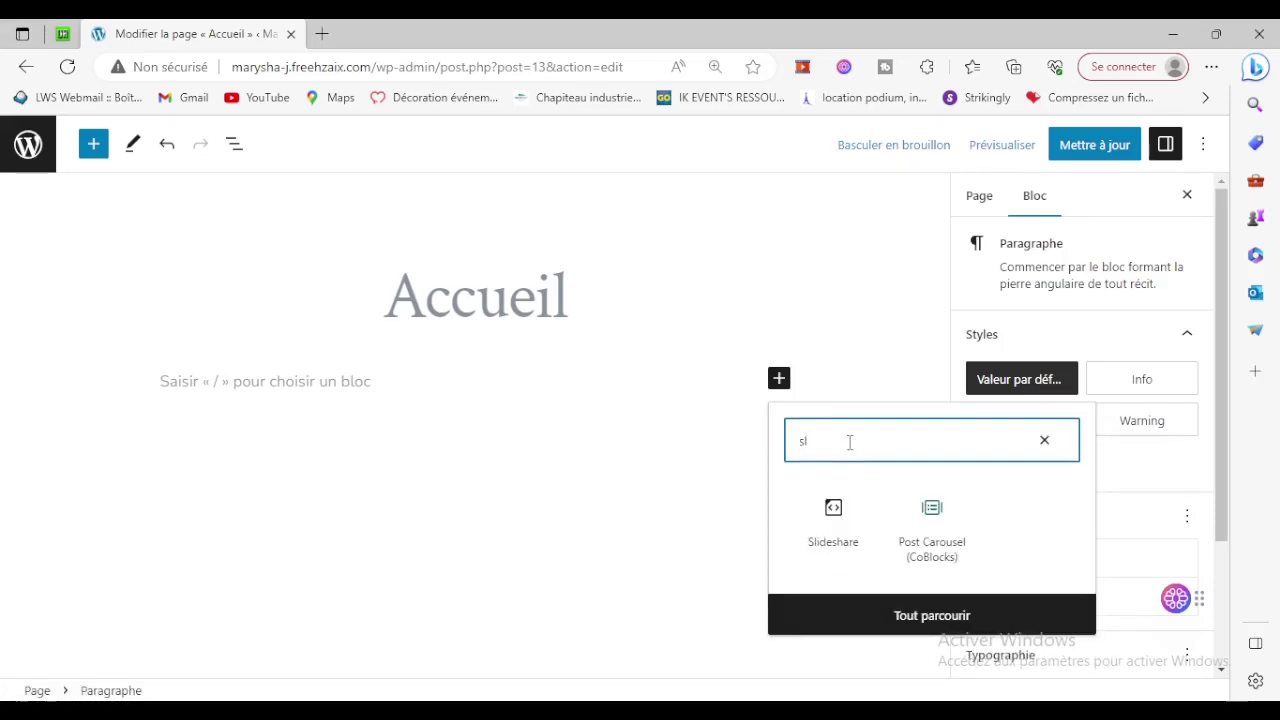
{"action": "key", "text": "BackSpace"}
{"action": "key", "text": "BackSpace"}
{"action": "type", "text": "ban"}
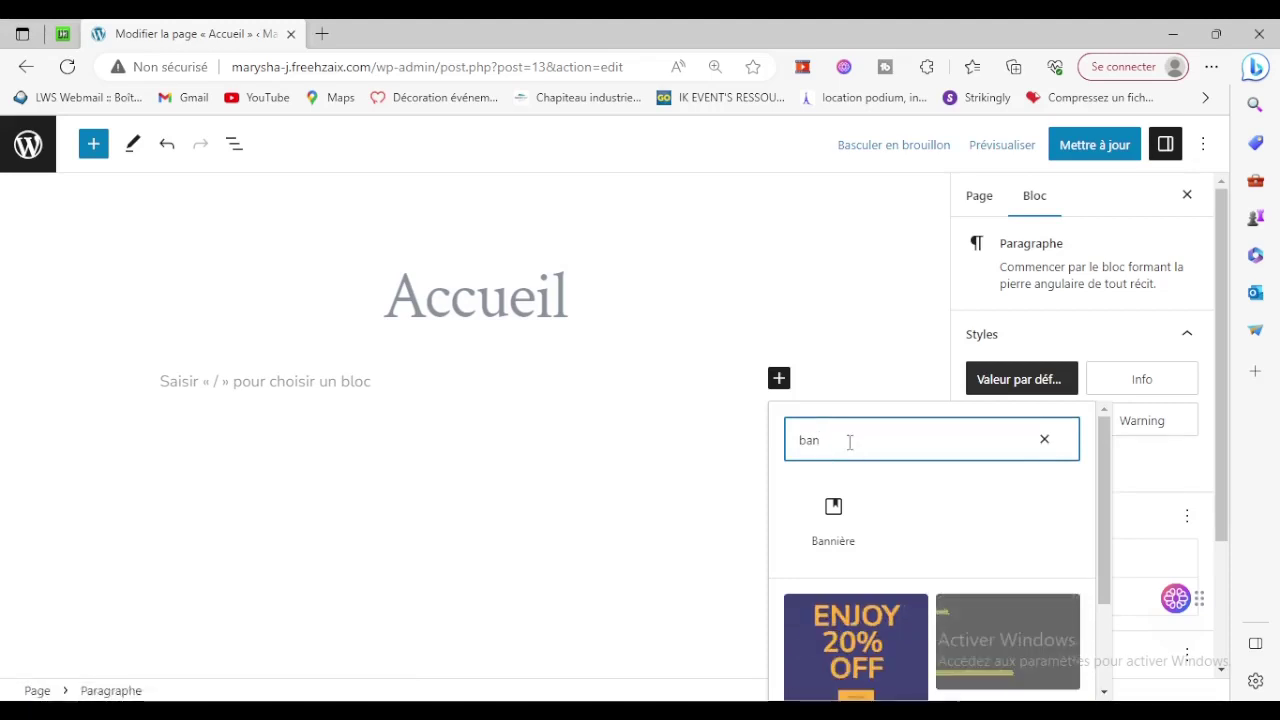
{"action": "type", "text": "n"}
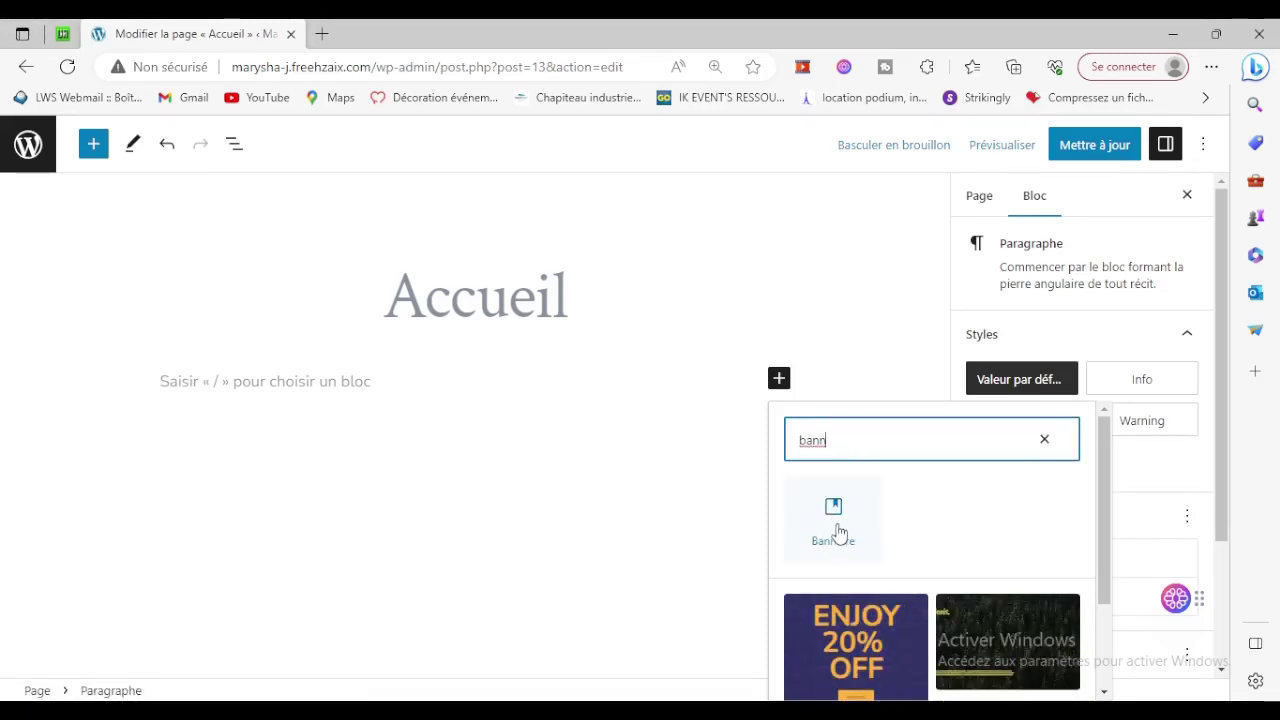
{"action": "scroll", "coordinate": [838, 532], "scroll_direction": "down", "scroll_amount": 2}
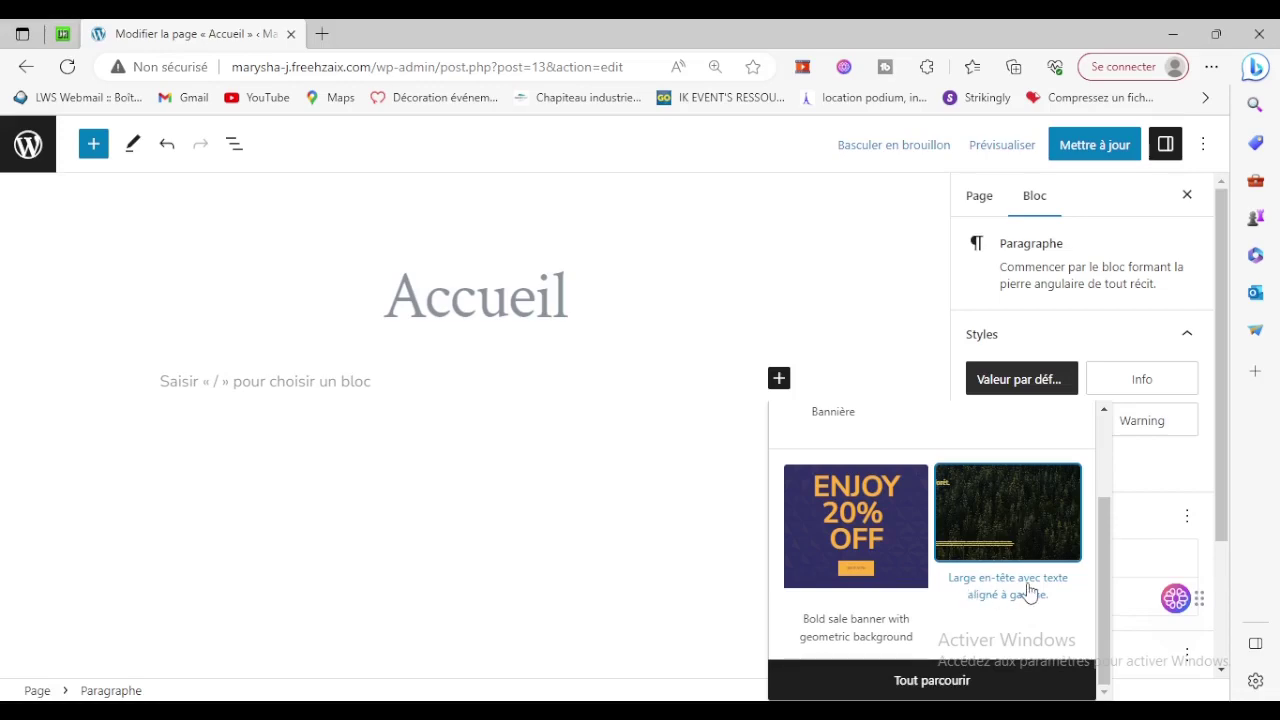
{"action": "left_click", "coordinate": [1023, 531]}
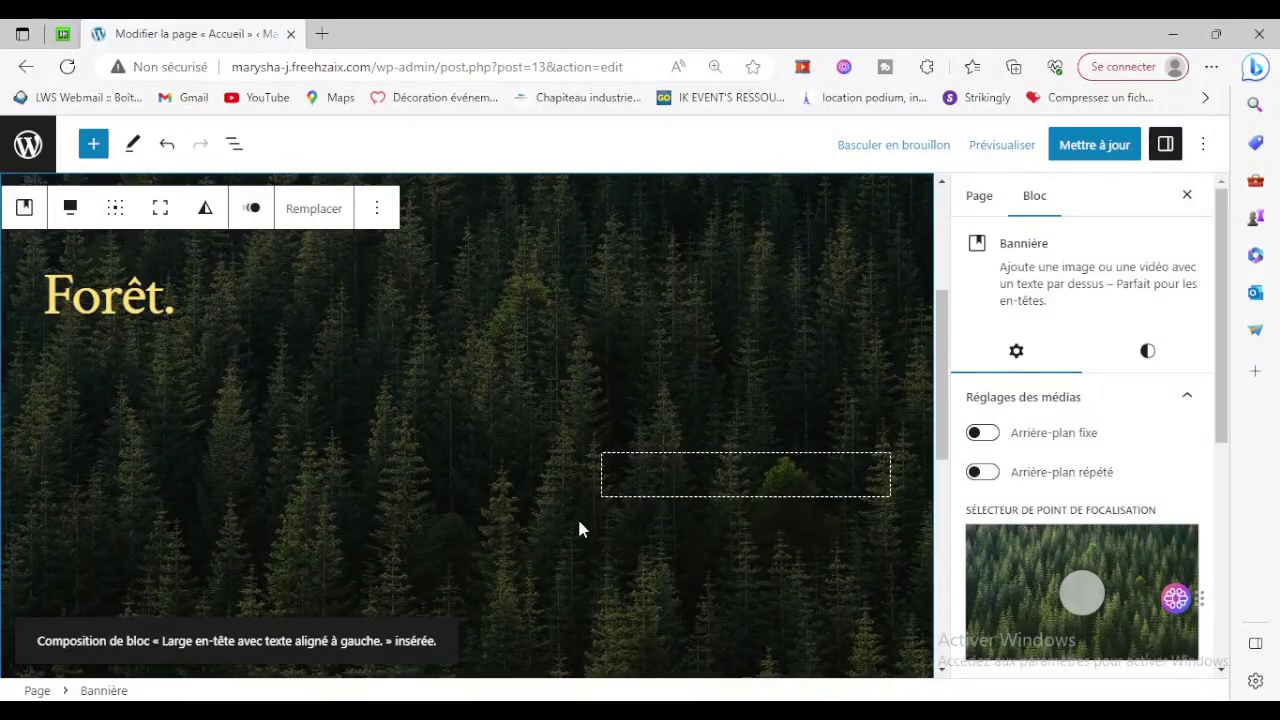
Shift the forest banner's focal point to 49% left, 53% top and select the Forêt. heading.
{"action": "scroll", "coordinate": [580, 529], "scroll_direction": "down", "scroll_amount": 5}
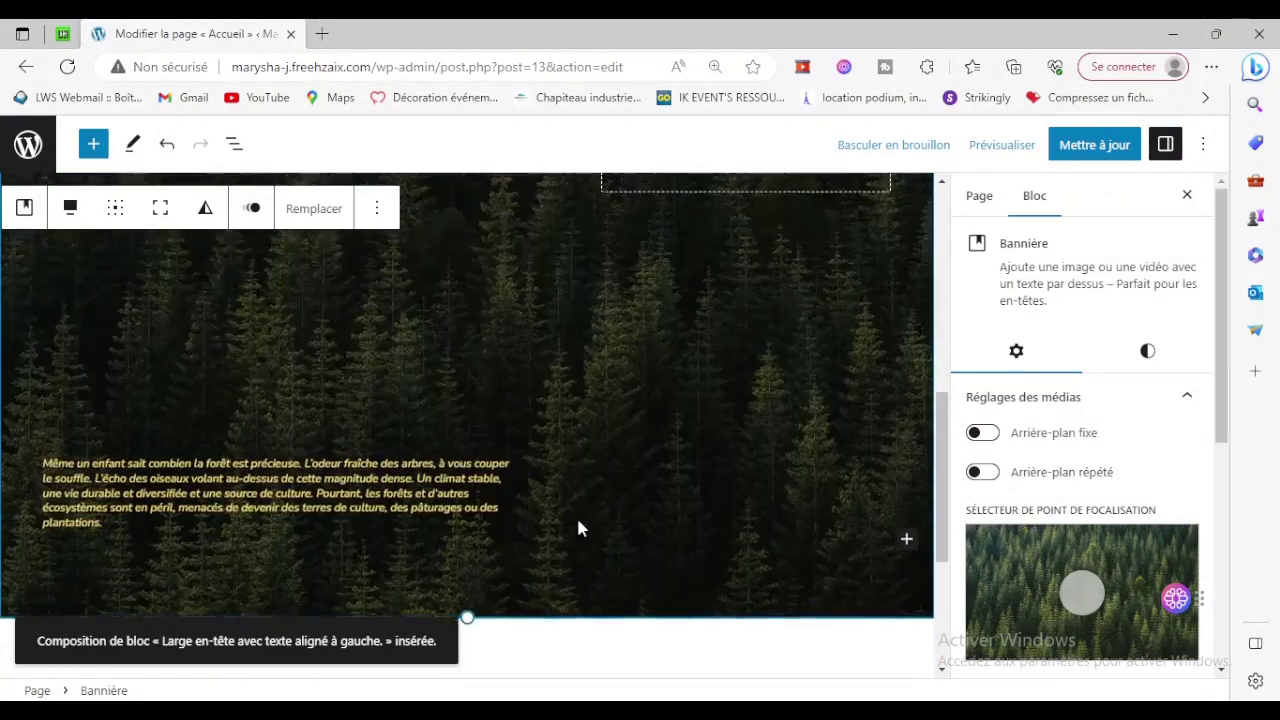
{"action": "scroll", "coordinate": [578, 529], "scroll_direction": "up", "scroll_amount": 6}
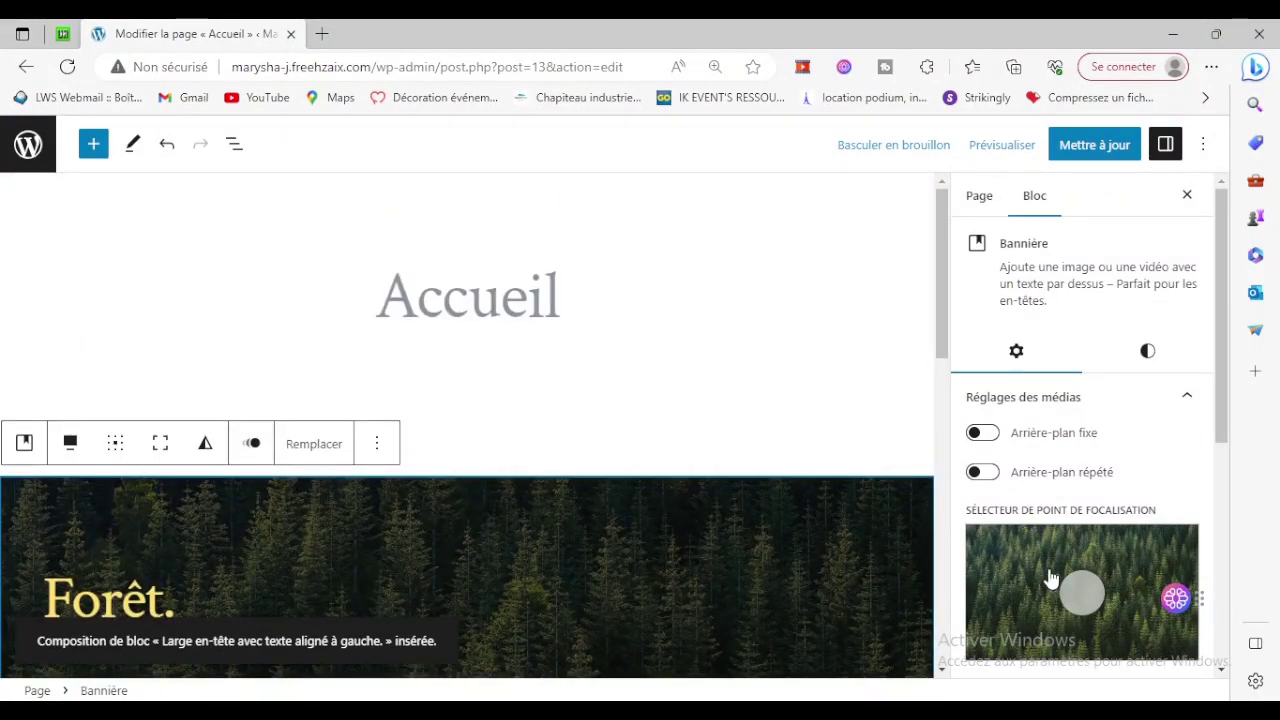
{"action": "scroll", "coordinate": [1040, 578], "scroll_direction": "down", "scroll_amount": 3}
{"action": "scroll", "coordinate": [1050, 578], "scroll_direction": "up", "scroll_amount": 1}
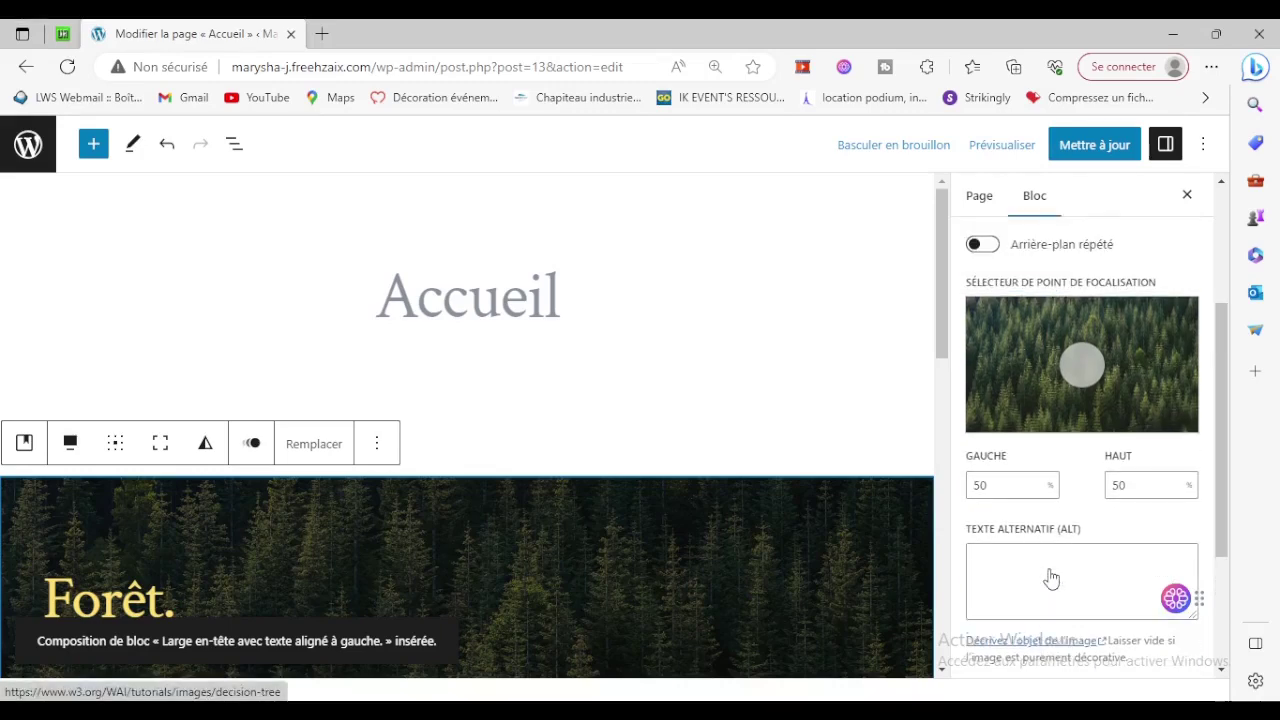
{"action": "scroll", "coordinate": [603, 540], "scroll_direction": "down", "scroll_amount": 1}
{"action": "scroll", "coordinate": [1030, 520], "scroll_direction": "up", "scroll_amount": 2}
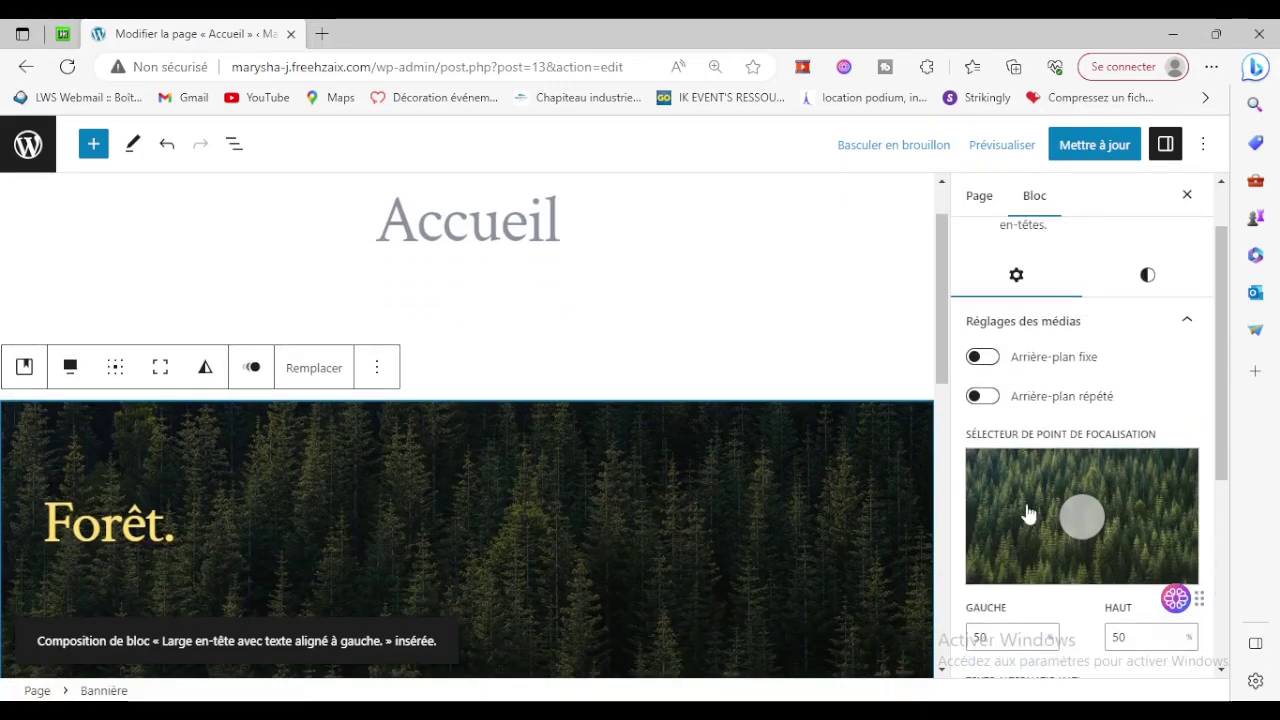
{"action": "scroll", "coordinate": [1060, 468], "scroll_direction": "down", "scroll_amount": 1}
{"action": "scroll", "coordinate": [1060, 468], "scroll_direction": "up", "scroll_amount": 2}
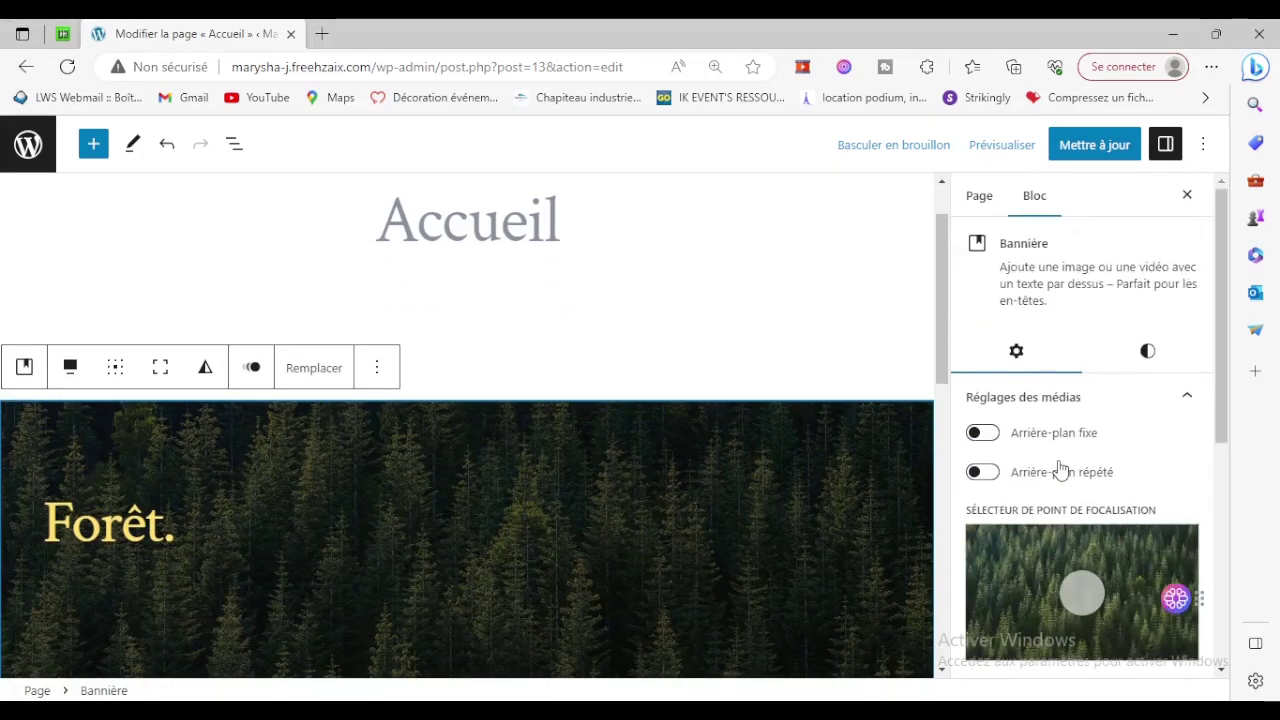
{"action": "scroll", "coordinate": [1060, 468], "scroll_direction": "down", "scroll_amount": 3}
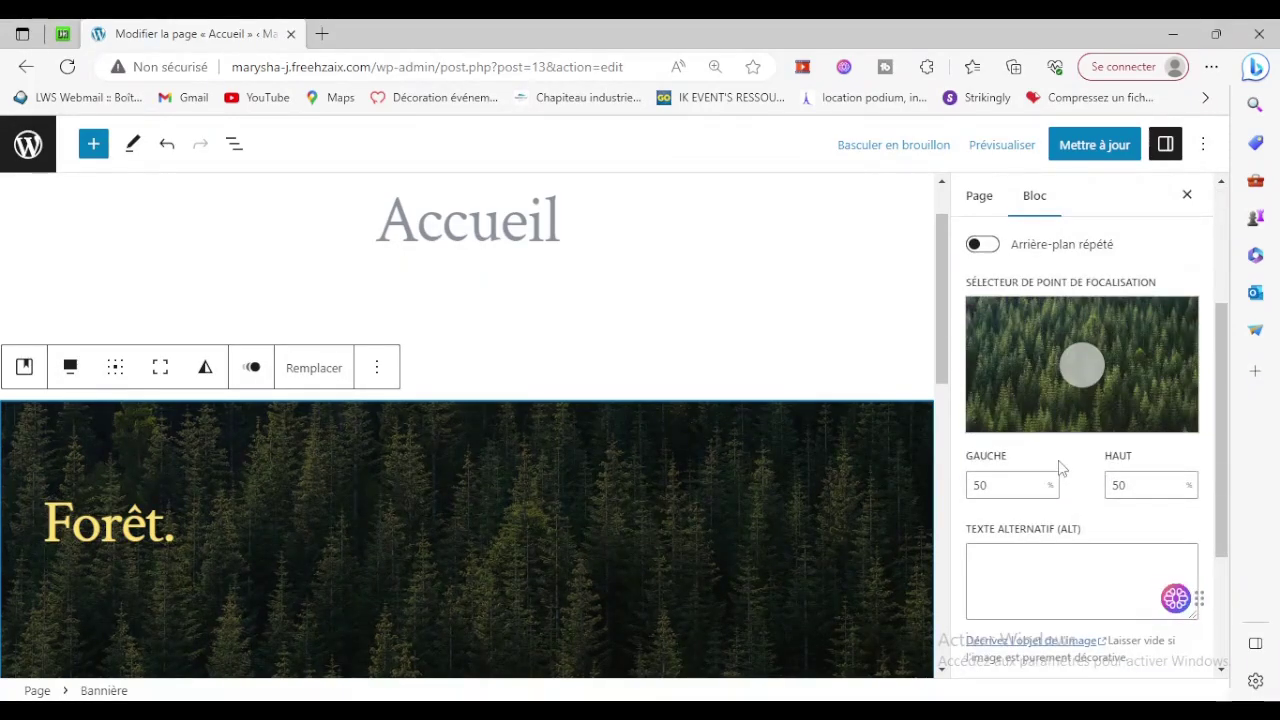
{"action": "left_click_drag", "start_coordinate": [1040, 366], "coordinate": [1077, 369]}
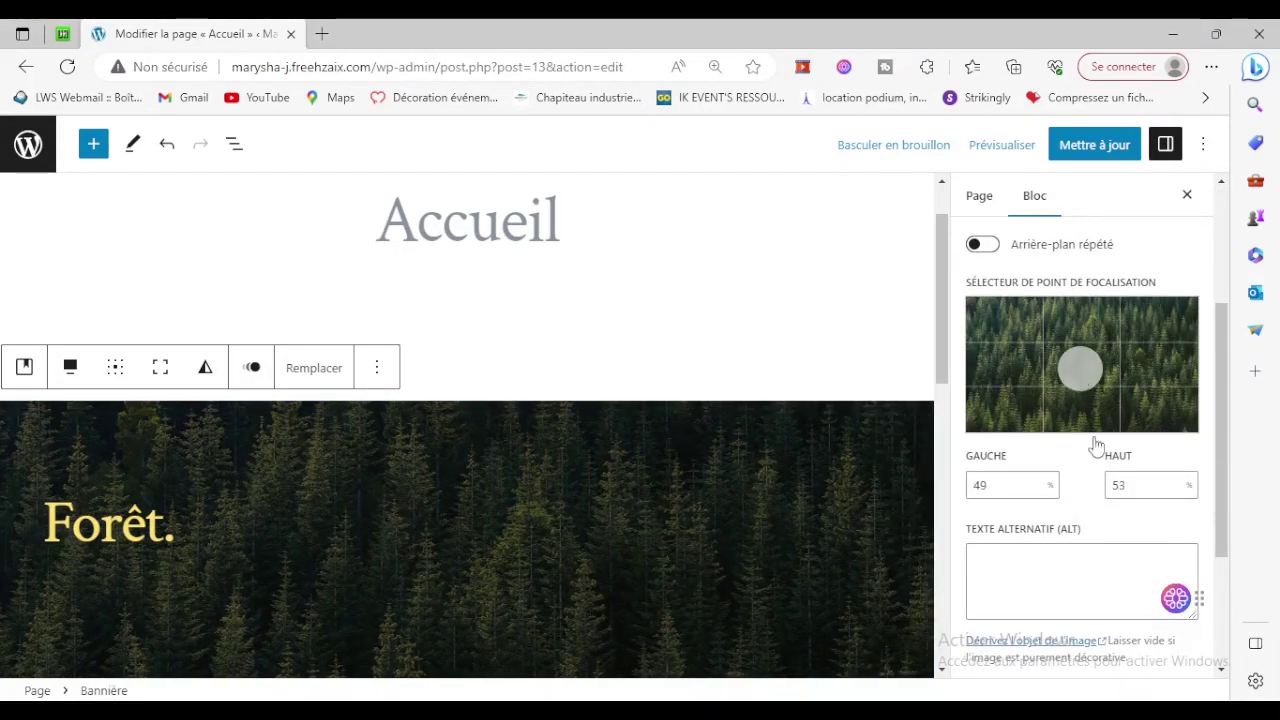
{"action": "left_click", "coordinate": [503, 506]}
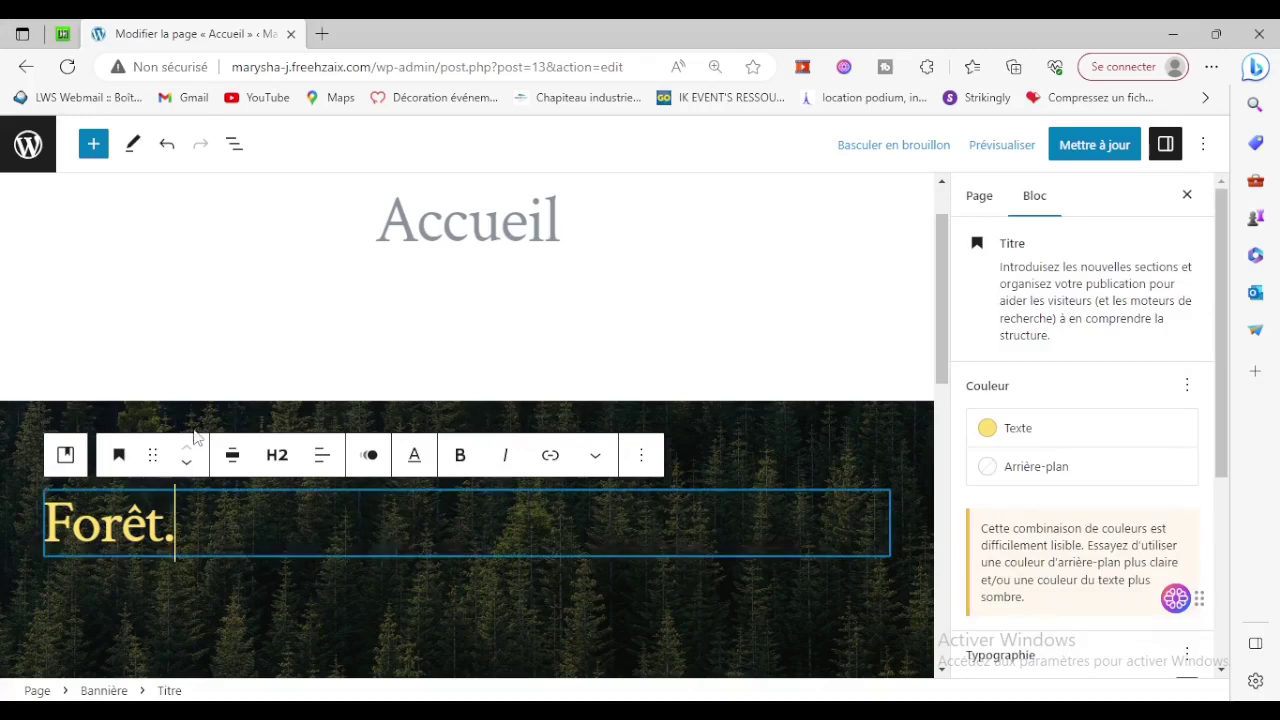
Replace the banner image with the media library photo of a woman at a laptop.
{"action": "left_click", "coordinate": [180, 404]}
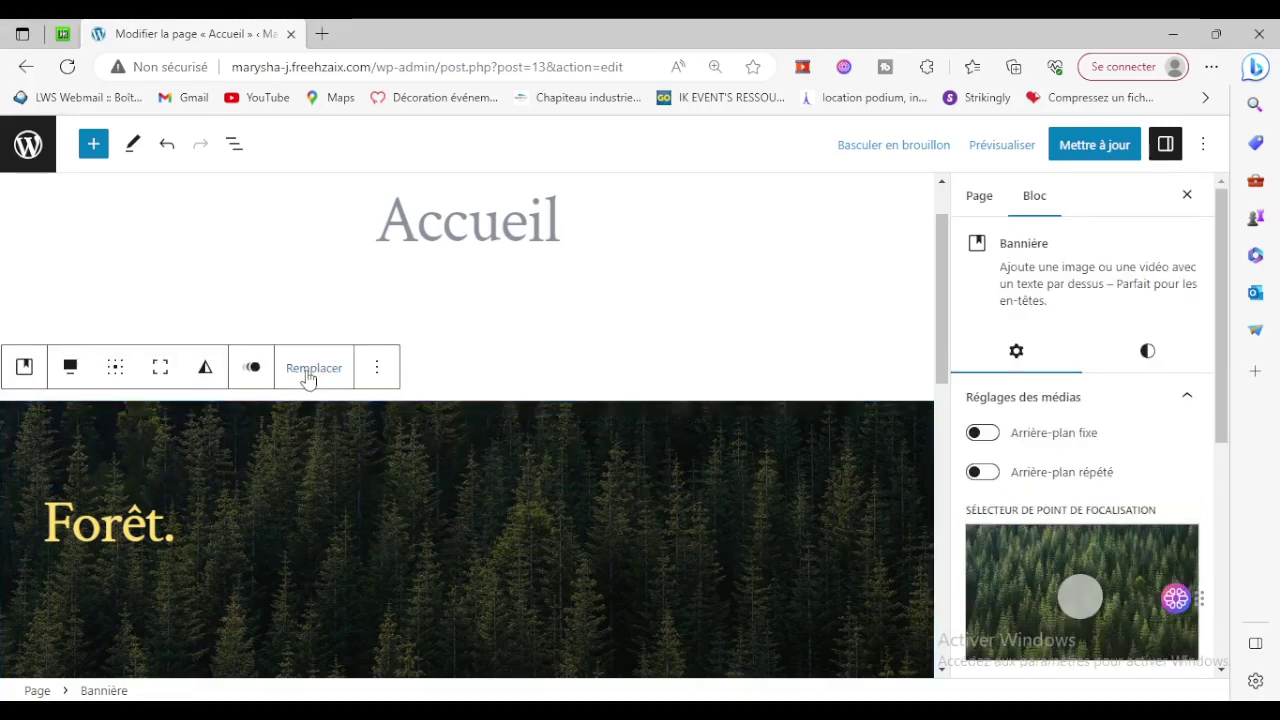
{"action": "left_click", "coordinate": [308, 374]}
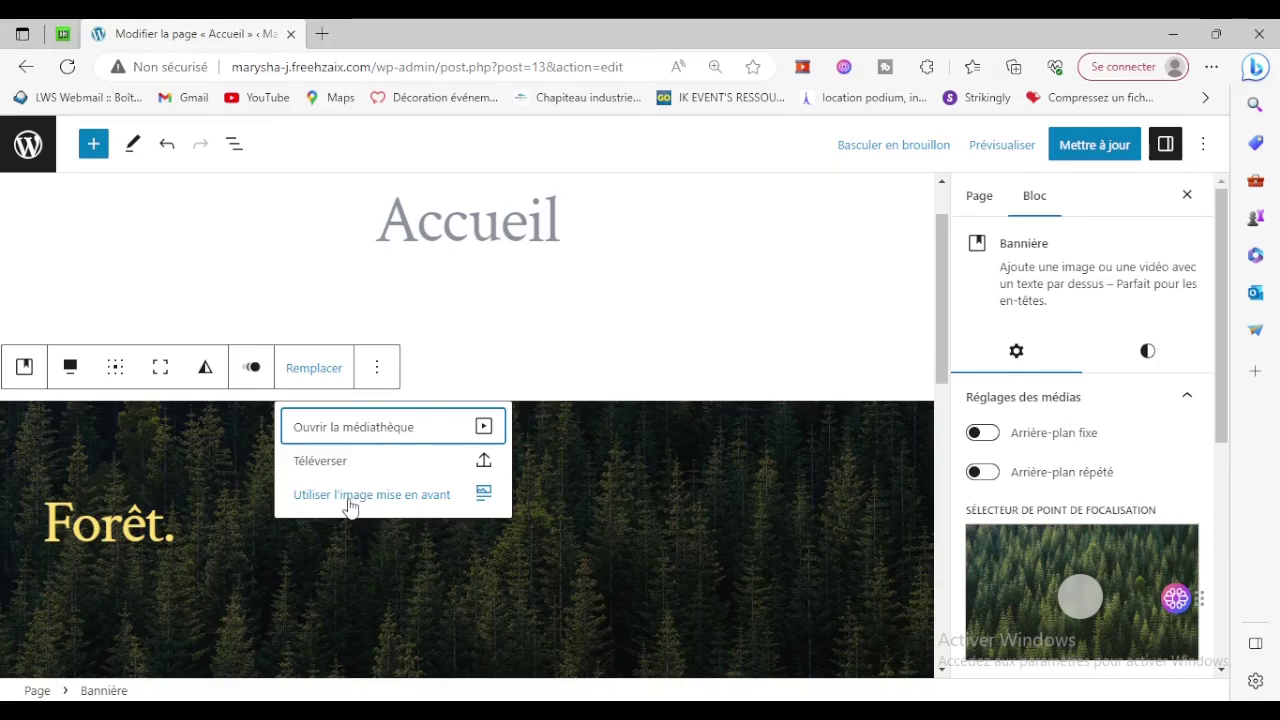
{"action": "left_click", "coordinate": [349, 430]}
{"action": "left_click", "coordinate": [243, 218]}
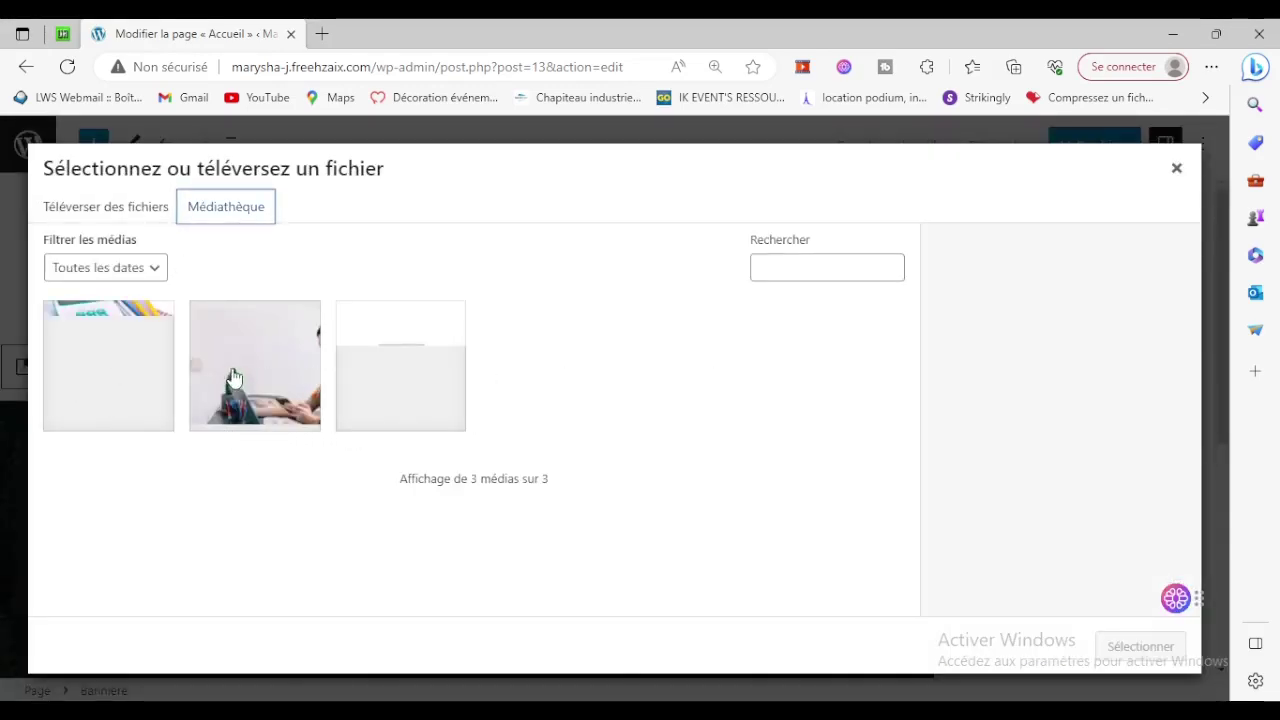
{"action": "left_click", "coordinate": [251, 374]}
{"action": "left_click", "coordinate": [1150, 650]}
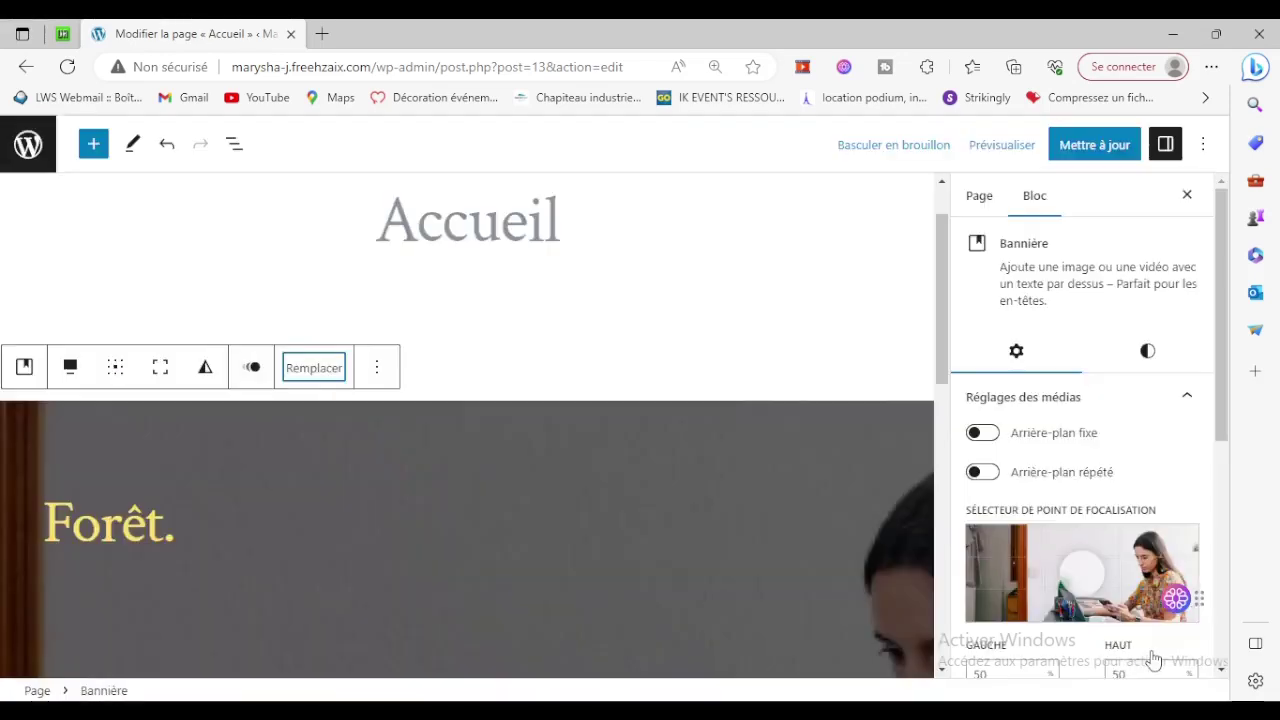
Delete the banner's paragraph text and remove the Forêt. heading block.
{"action": "scroll", "coordinate": [711, 581], "scroll_direction": "down", "scroll_amount": 2}
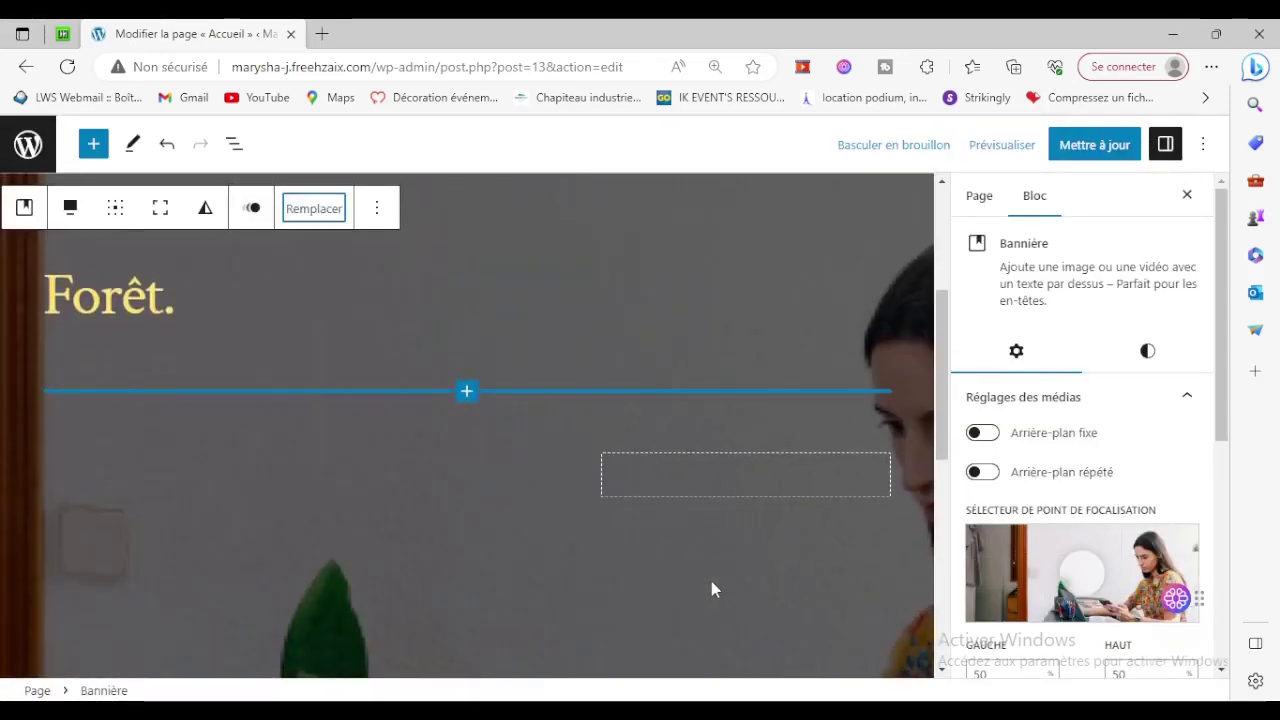
{"action": "scroll", "coordinate": [712, 588], "scroll_direction": "down", "scroll_amount": 5}
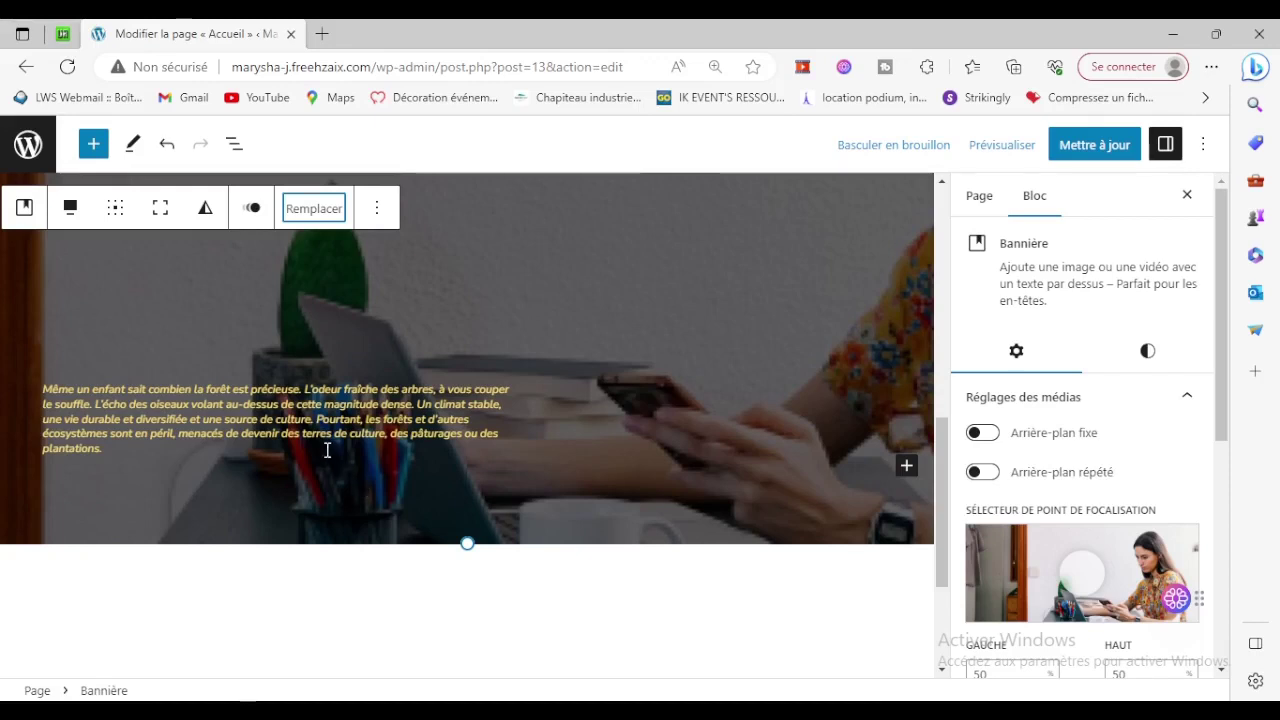
{"action": "left_click", "coordinate": [326, 449]}
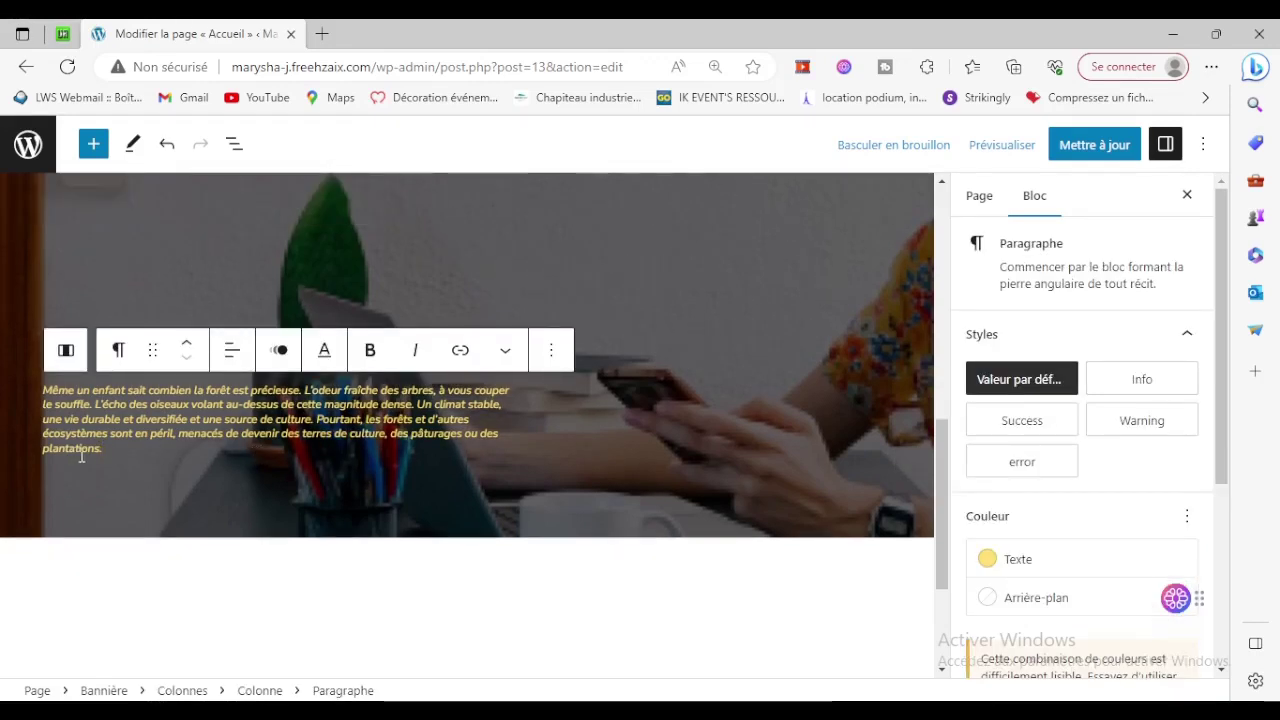
{"action": "left_click_drag", "start_coordinate": [103, 449], "coordinate": [46, 393]}
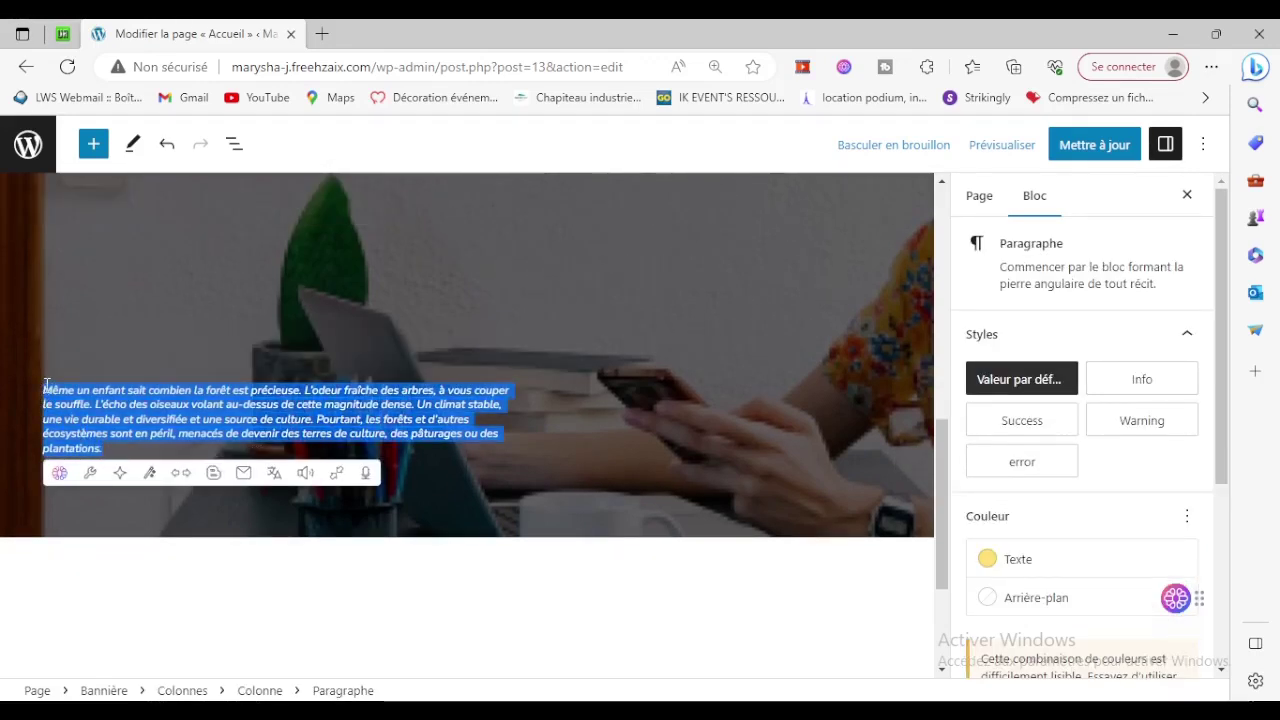
{"action": "key", "text": "BackSpace"}
{"action": "key", "text": "BackSpace"}
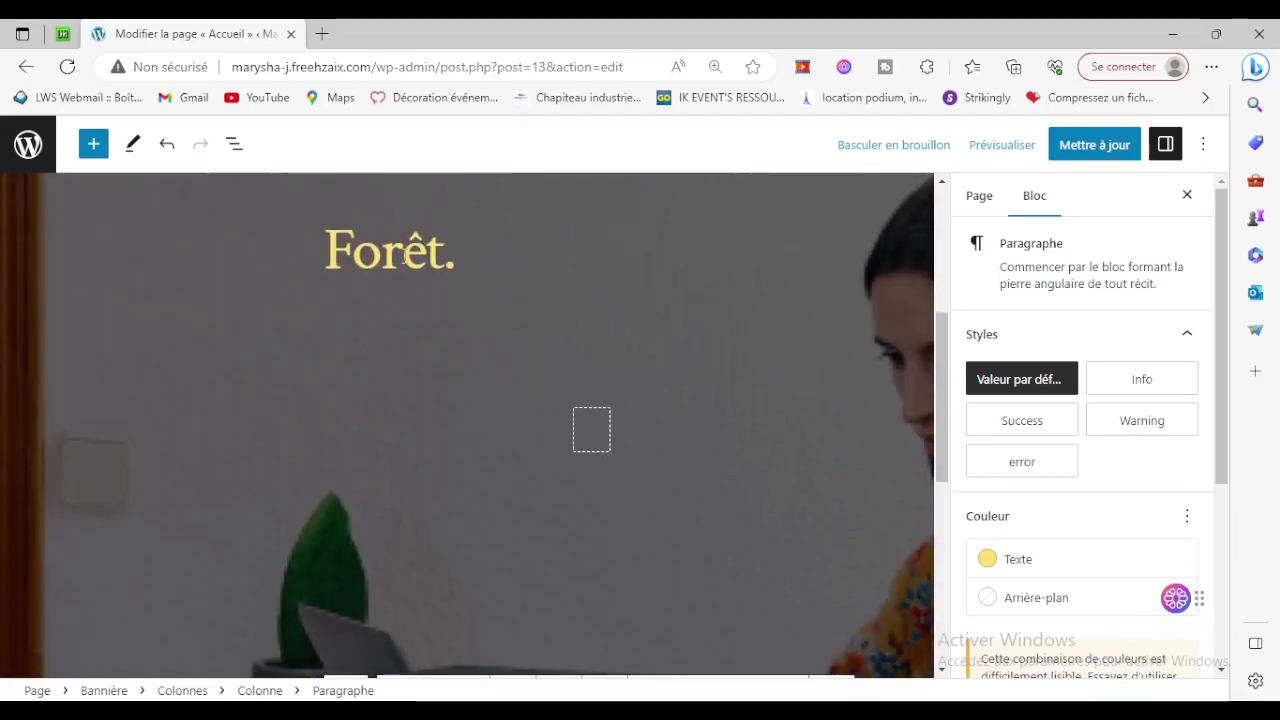
{"action": "scroll", "coordinate": [427, 353], "scroll_direction": "up", "scroll_amount": 3}
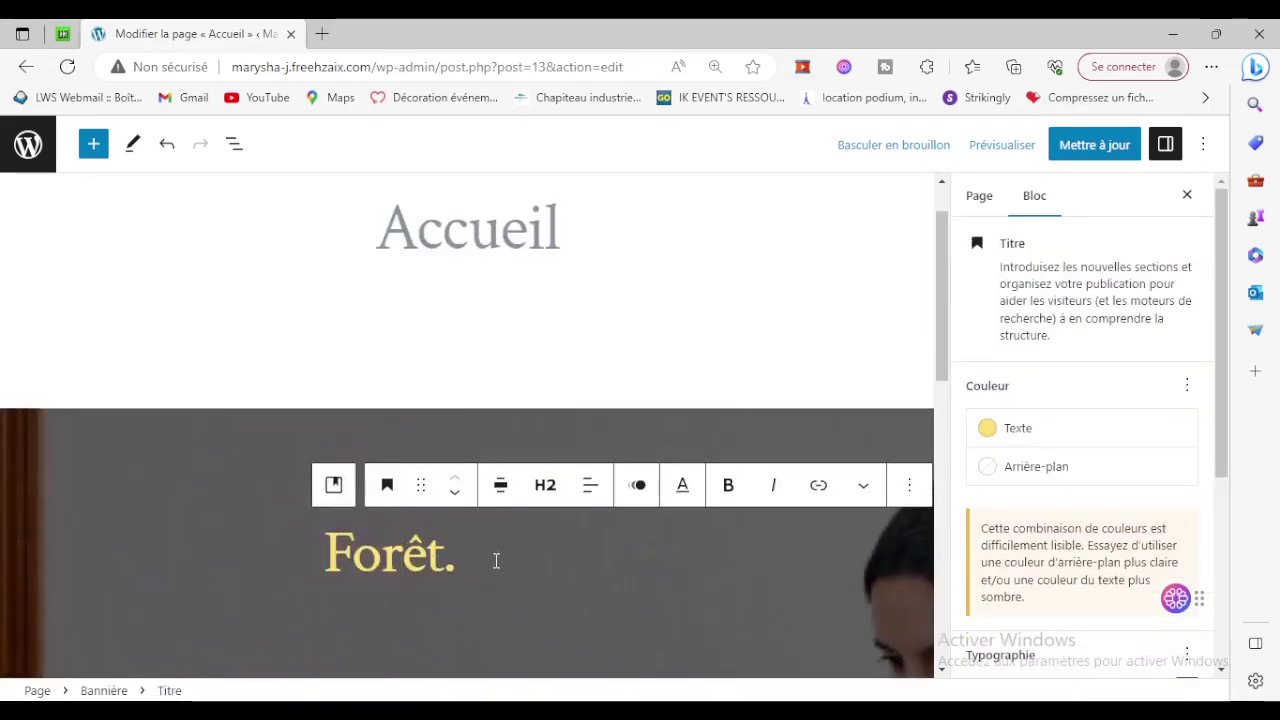
{"action": "left_click", "coordinate": [909, 485]}
{"action": "scroll", "coordinate": [920, 434], "scroll_direction": "down", "scroll_amount": 3}
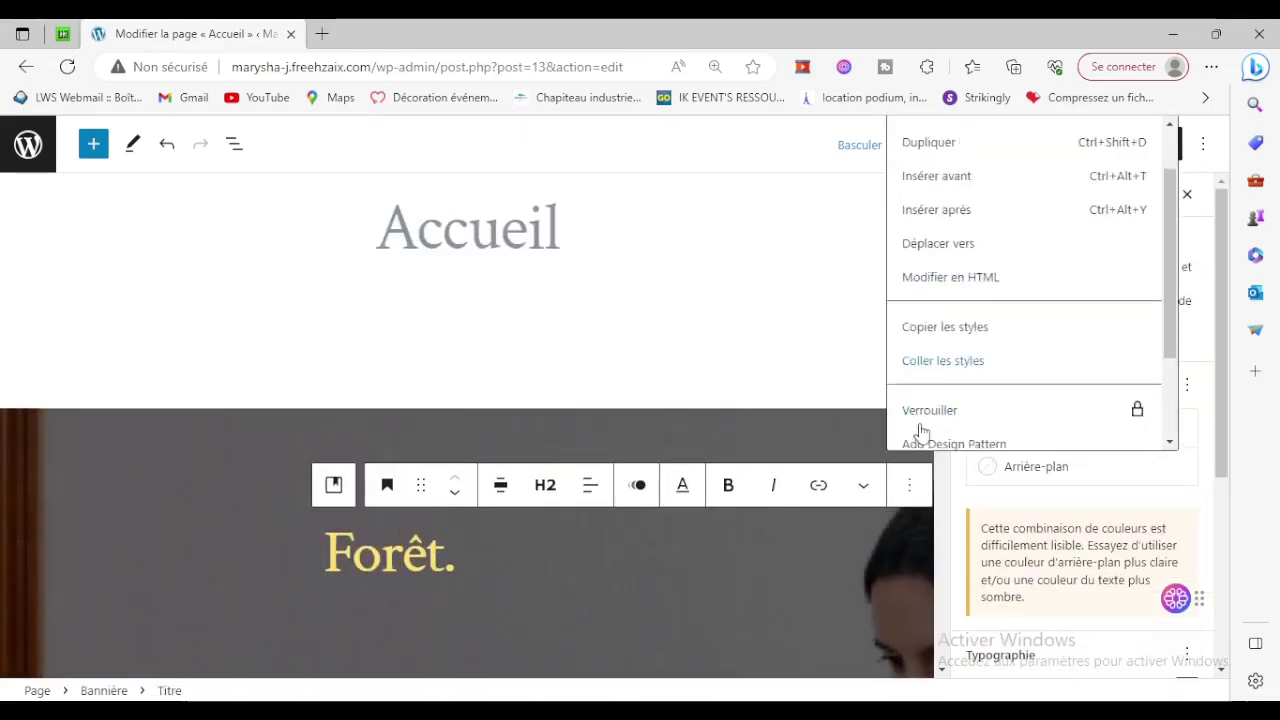
{"action": "scroll", "coordinate": [922, 440], "scroll_direction": "down", "scroll_amount": 1}
{"action": "left_click", "coordinate": [925, 428]}
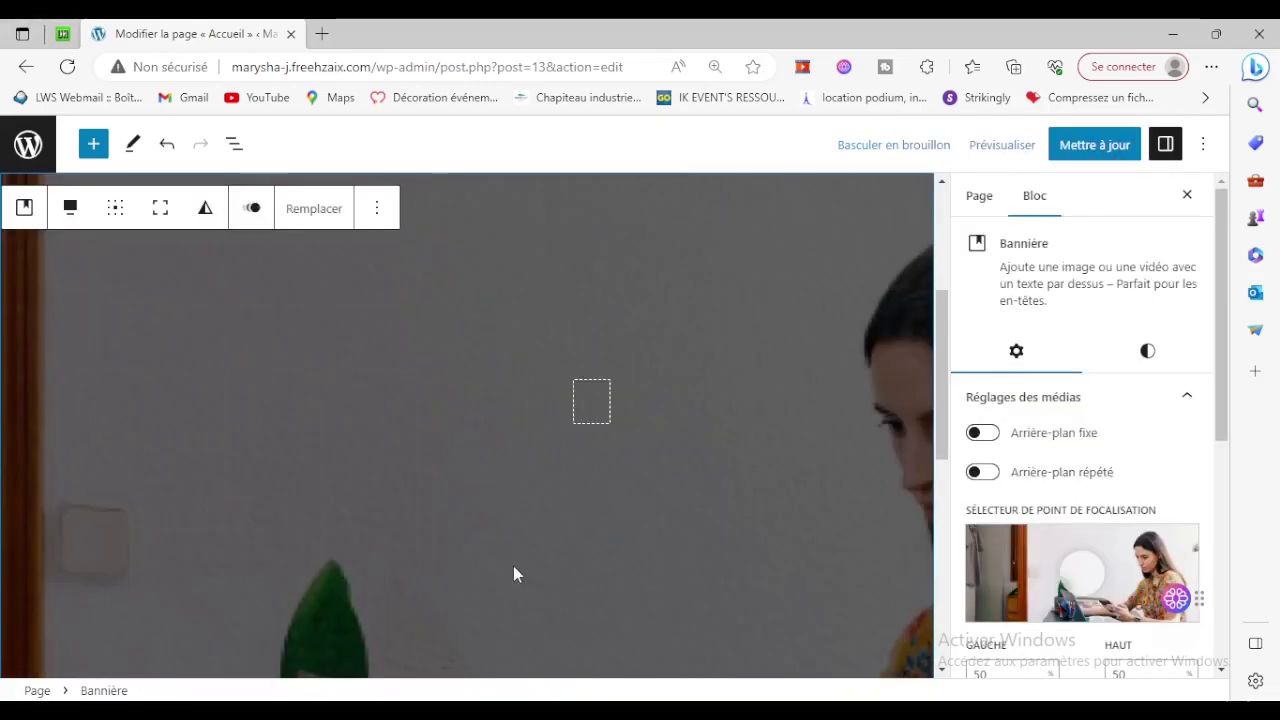
{"action": "scroll", "coordinate": [513, 573], "scroll_direction": "up", "scroll_amount": 2}
Save the Accueil page changes and insert a trial Services block below the banner.
{"action": "left_click", "coordinate": [1094, 144]}
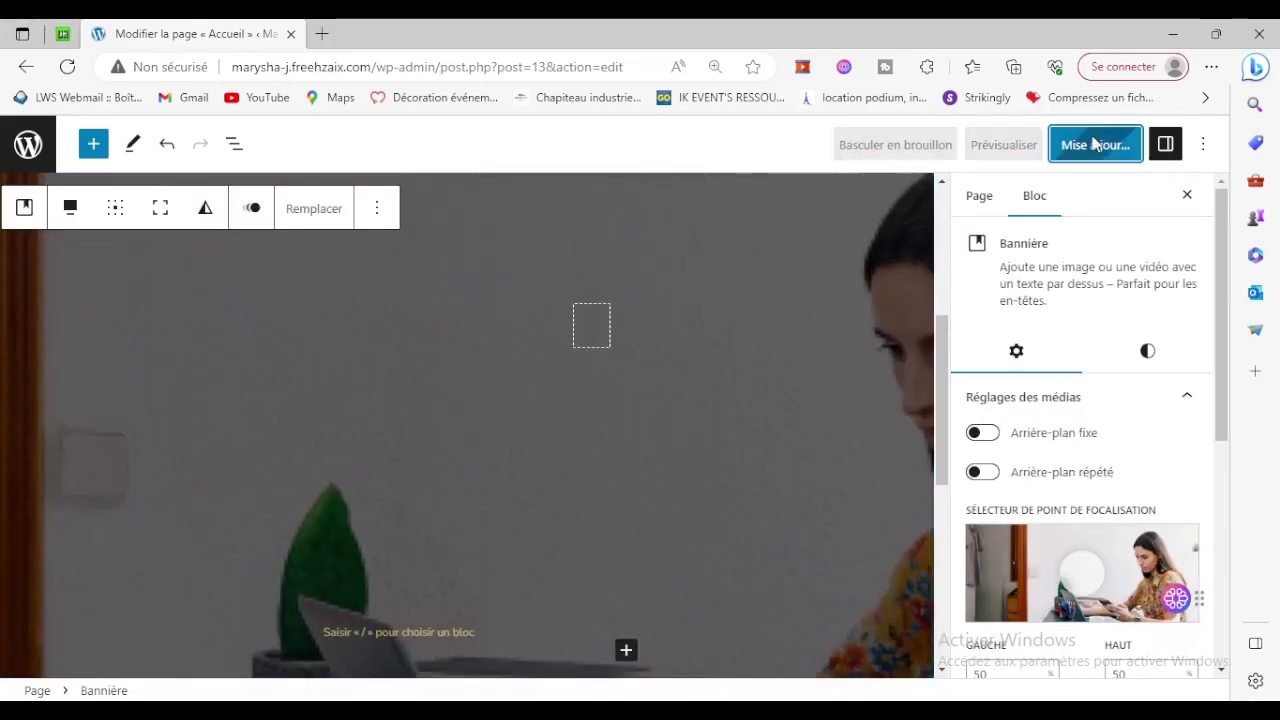
{"action": "scroll", "coordinate": [827, 380], "scroll_direction": "down", "scroll_amount": 4}
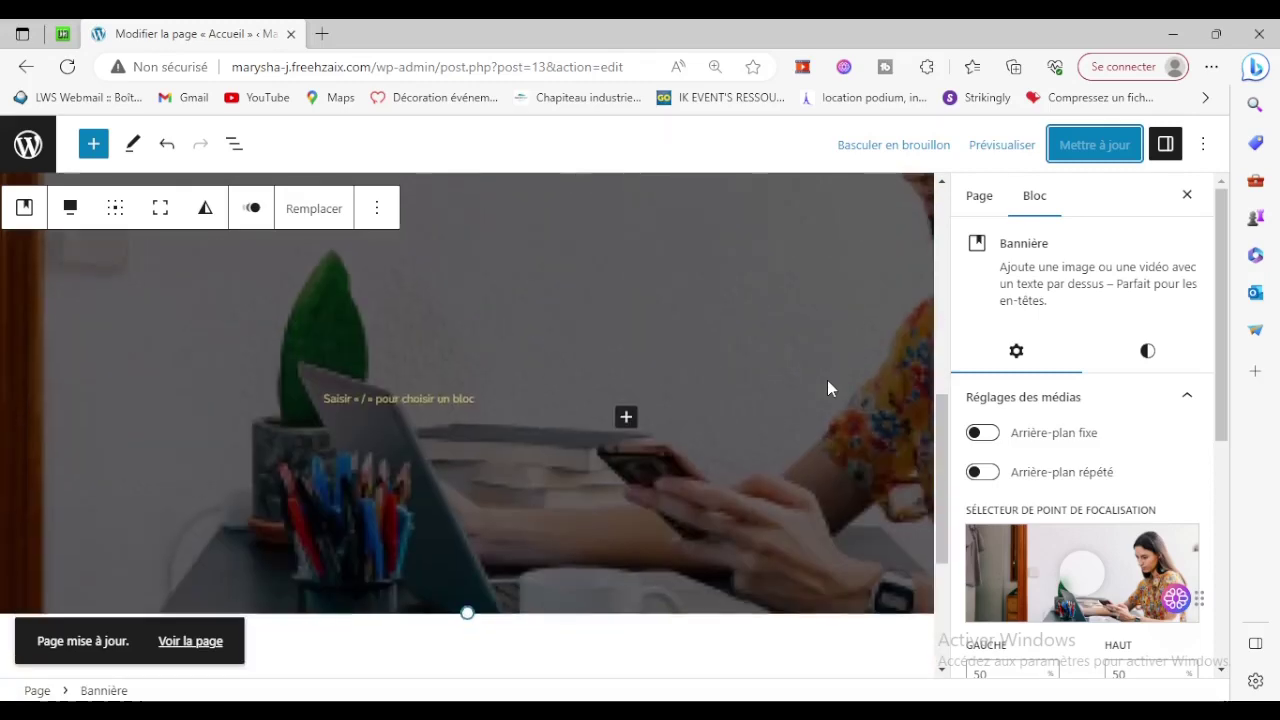
{"action": "left_click", "coordinate": [660, 441]}
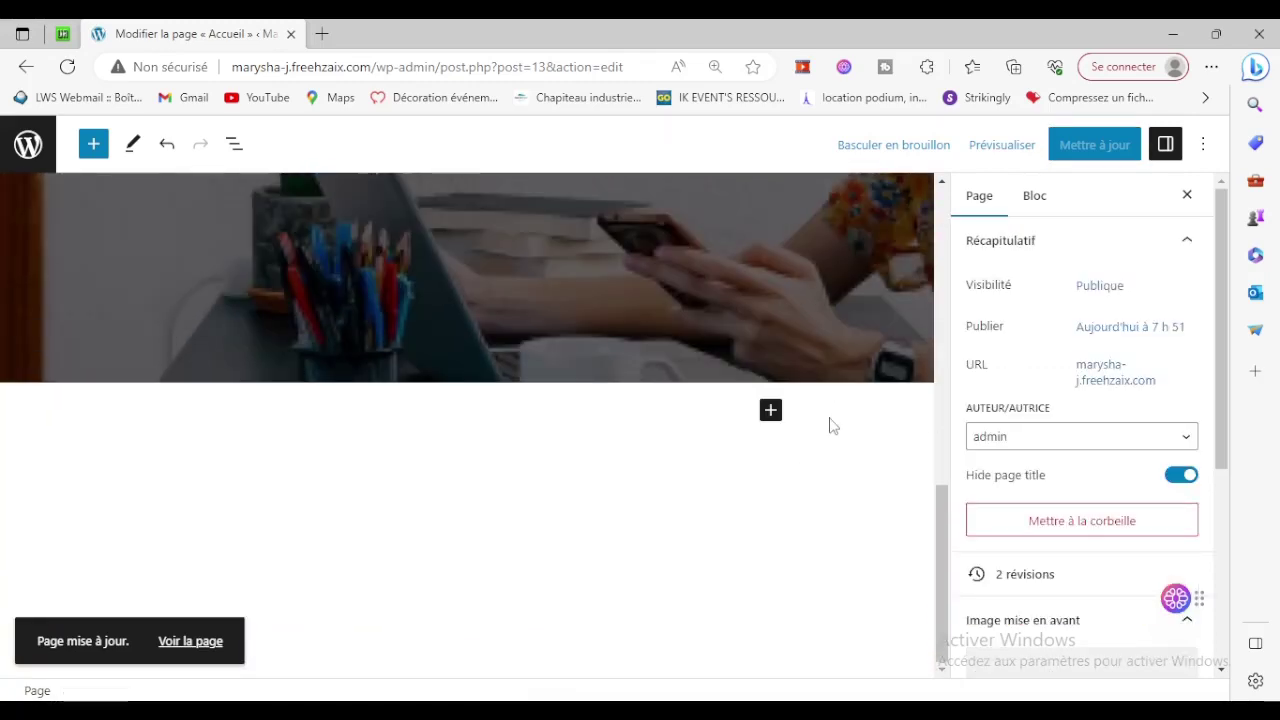
{"action": "left_click", "coordinate": [771, 411]}
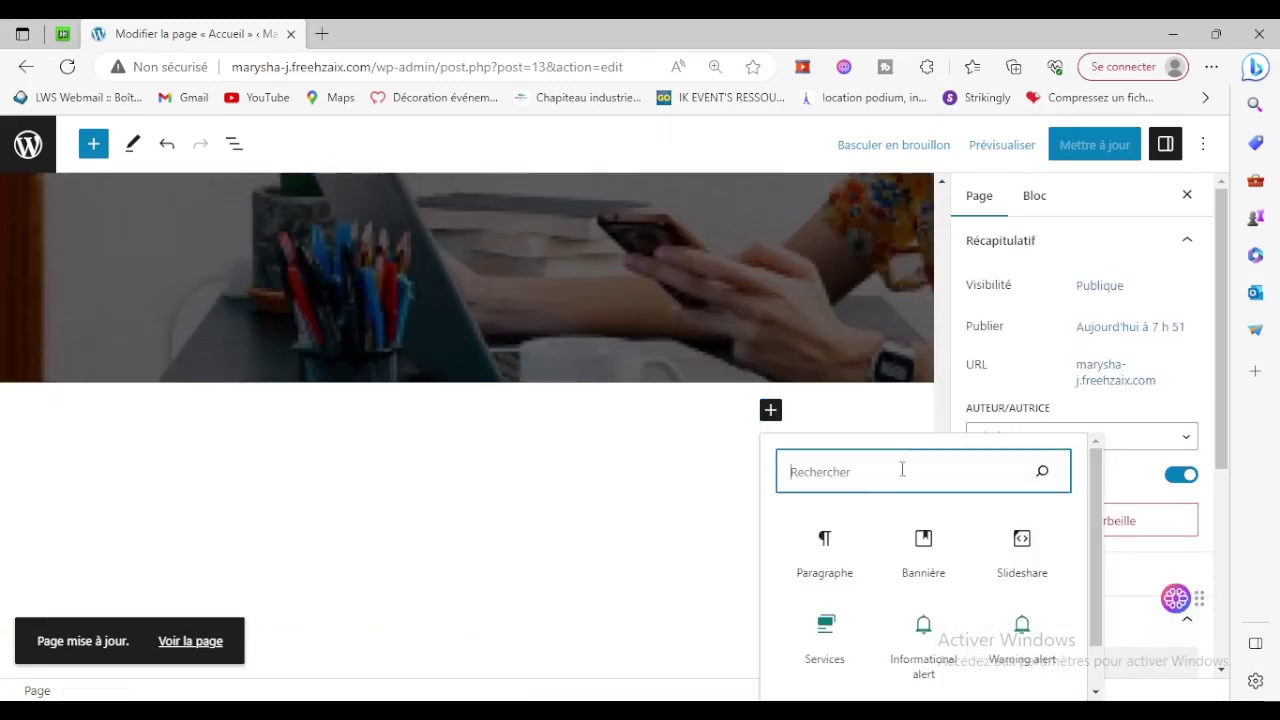
{"action": "scroll", "coordinate": [870, 530], "scroll_direction": "down", "scroll_amount": 1}
{"action": "left_click", "coordinate": [833, 583]}
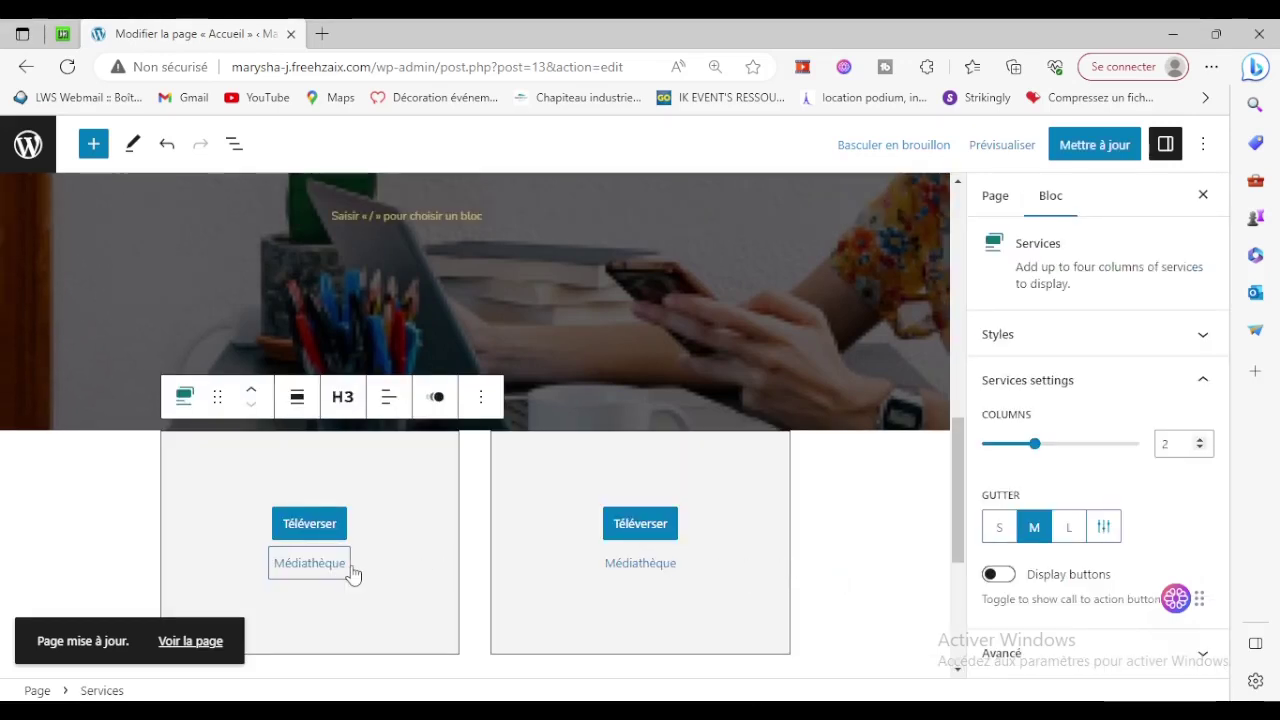
Remove the trial Services block and add an empty paragraph below the banner.
{"action": "left_click", "coordinate": [484, 400]}
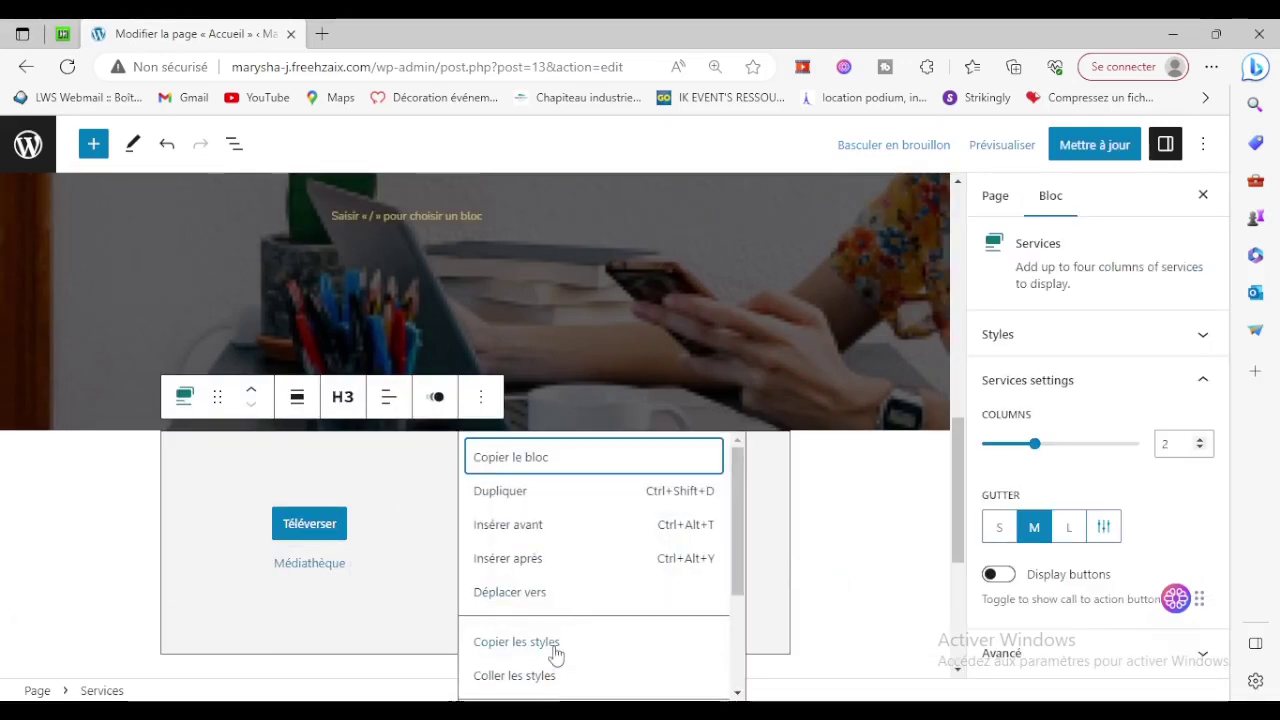
{"action": "scroll", "coordinate": [557, 652], "scroll_direction": "down", "scroll_amount": 2}
{"action": "left_click", "coordinate": [523, 677]}
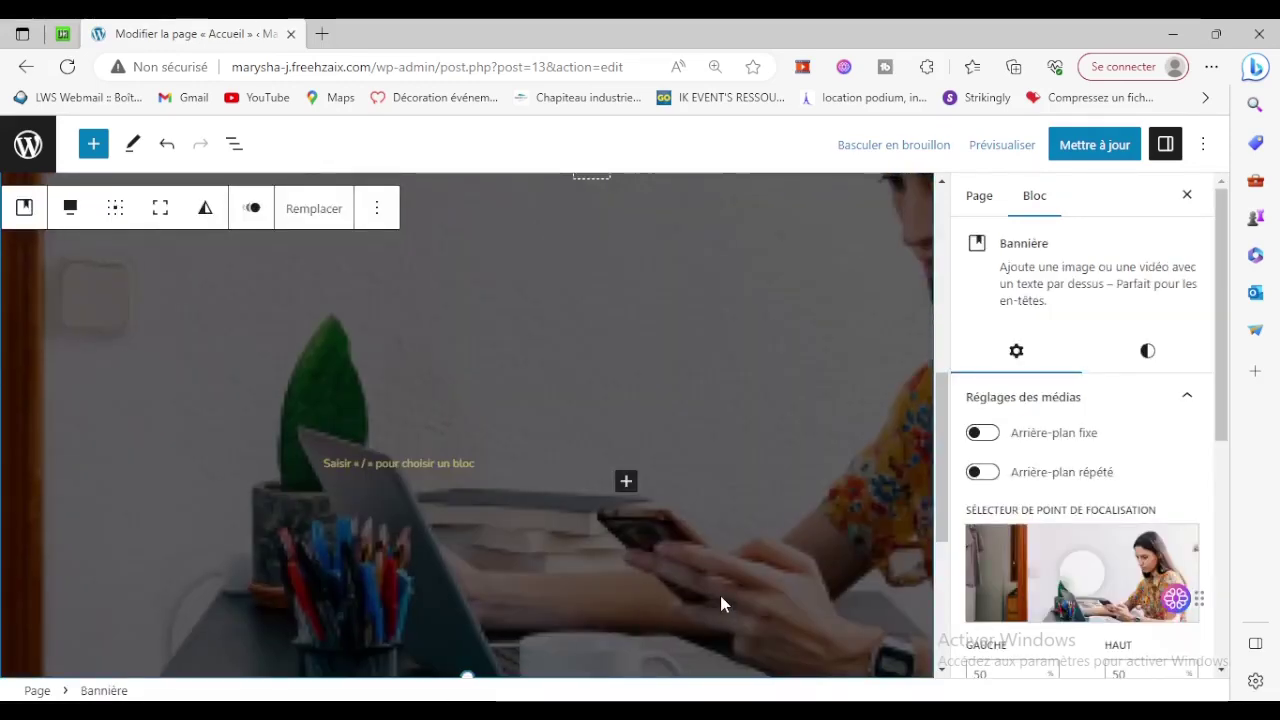
{"action": "scroll", "coordinate": [720, 603], "scroll_direction": "down", "scroll_amount": 3}
{"action": "left_click", "coordinate": [565, 427]}
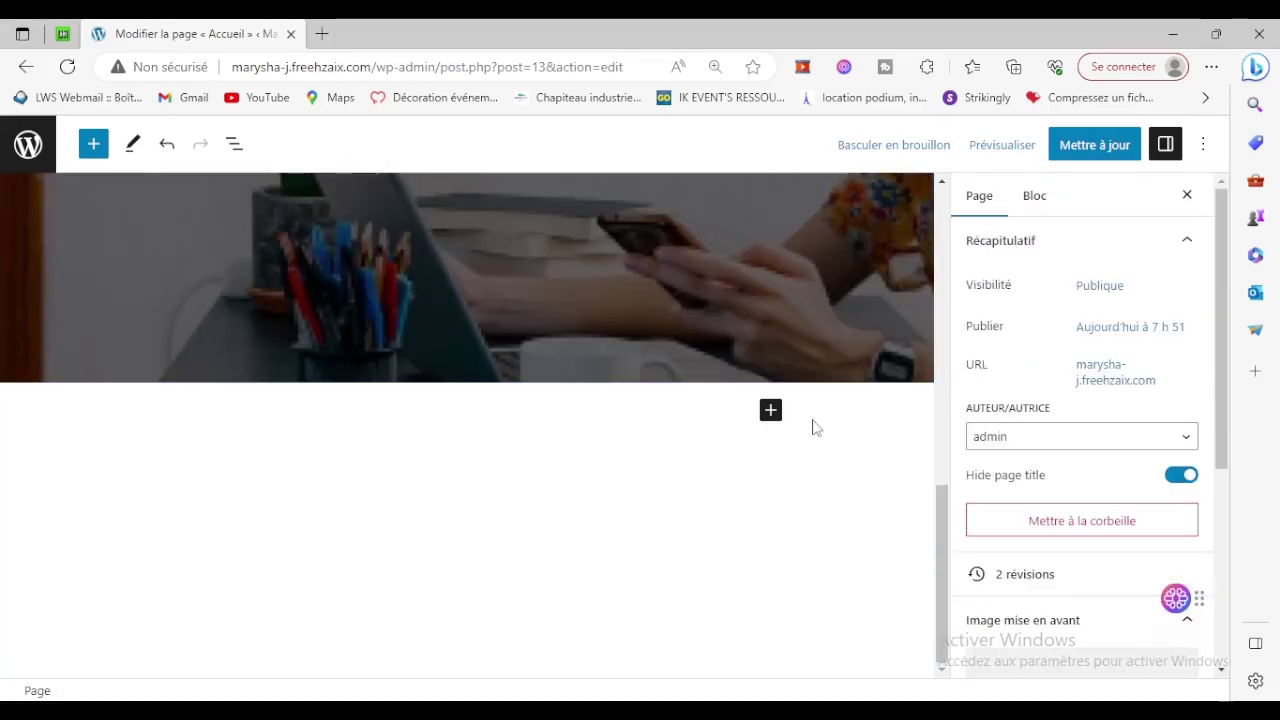
{"action": "left_click", "coordinate": [770, 410]}
Search the inserter for 'section' and add a Shape Divider block under the banner.
{"action": "left_click", "coordinate": [770, 426]}
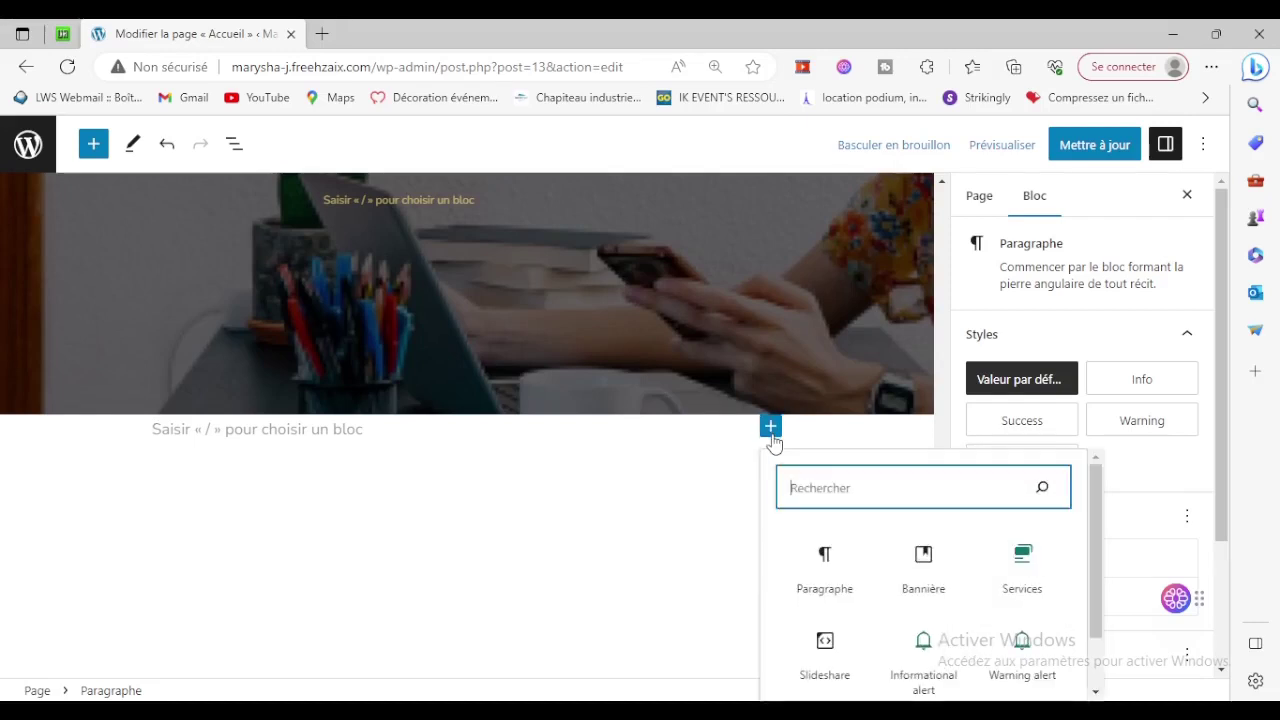
{"action": "scroll", "coordinate": [893, 540], "scroll_direction": "down", "scroll_amount": 1}
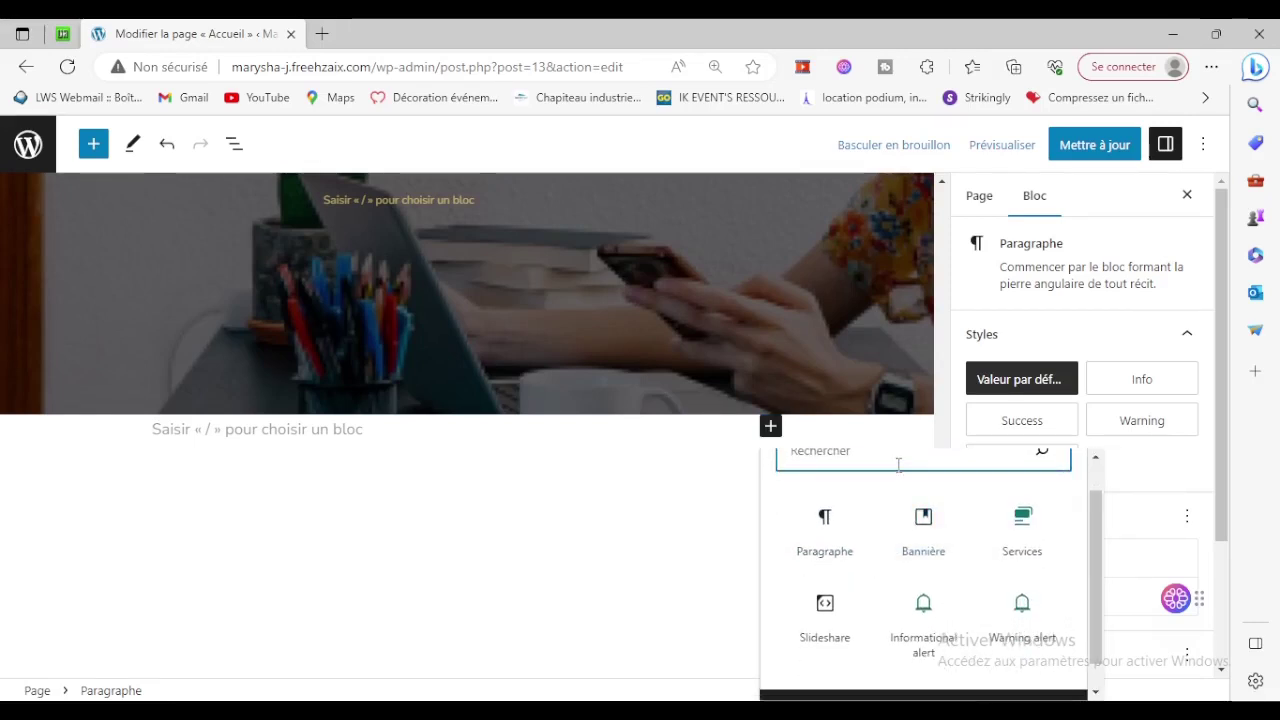
{"action": "type", "text": "sectio"}
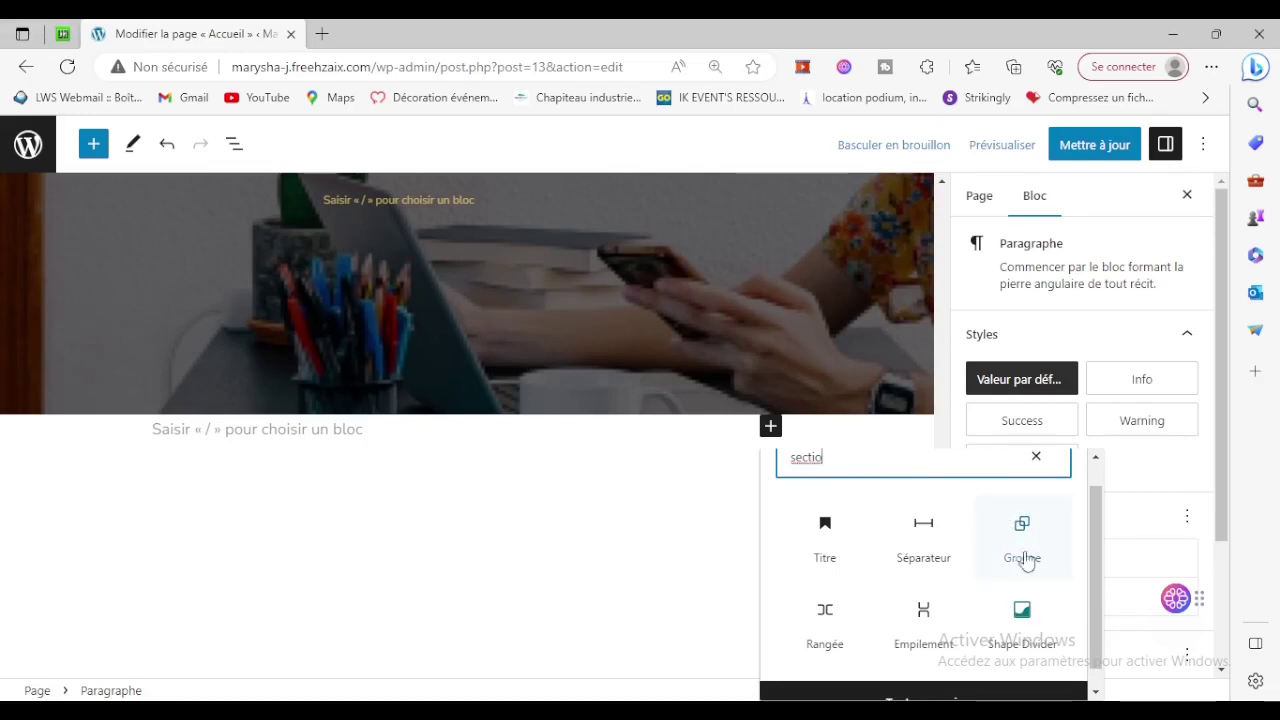
{"action": "scroll", "coordinate": [1025, 615], "scroll_direction": "down", "scroll_amount": 1}
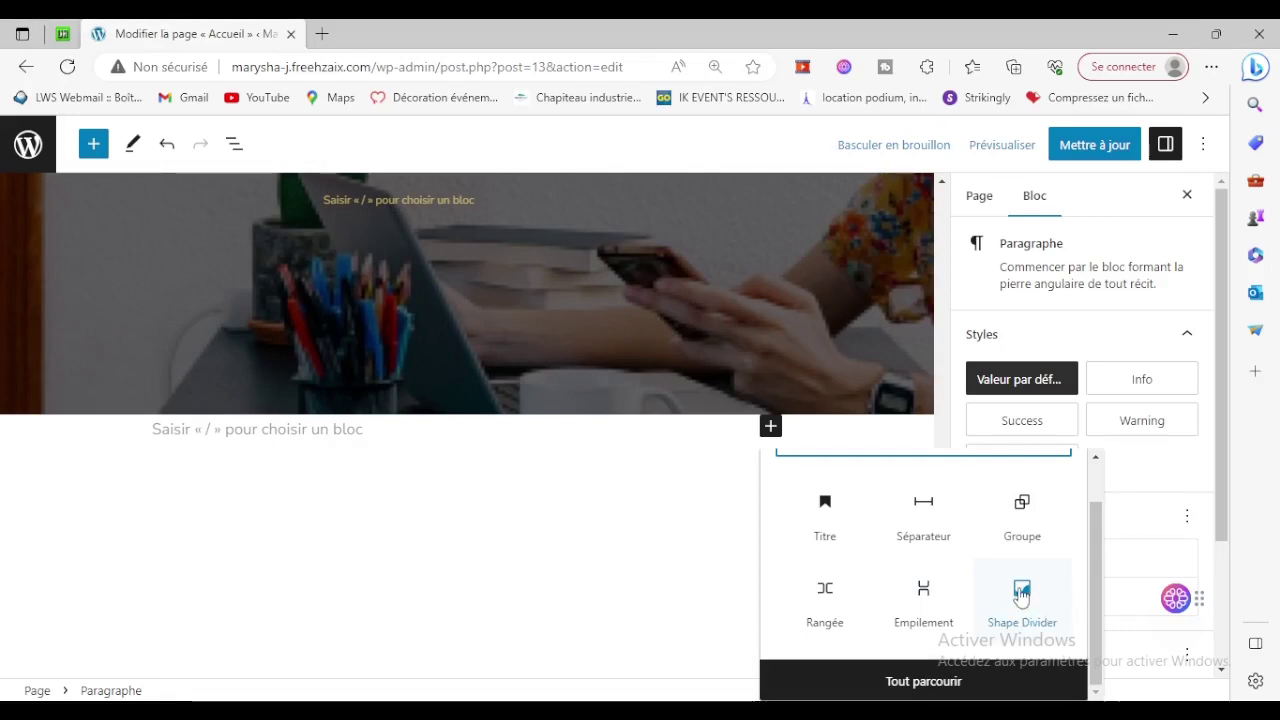
{"action": "left_click", "coordinate": [1021, 597]}
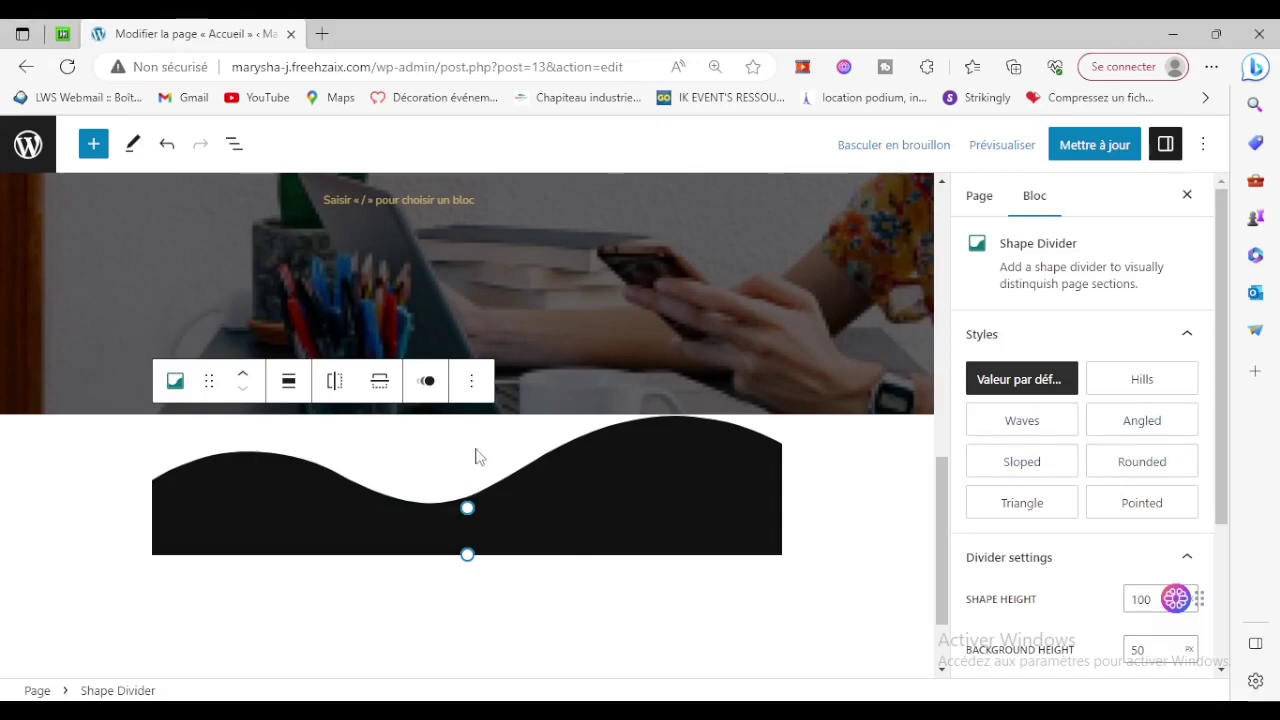
Remove the Shape Divider block and update the Accueil page.
{"action": "left_click", "coordinate": [471, 380]}
{"action": "scroll", "coordinate": [596, 641], "scroll_direction": "down", "scroll_amount": 3}
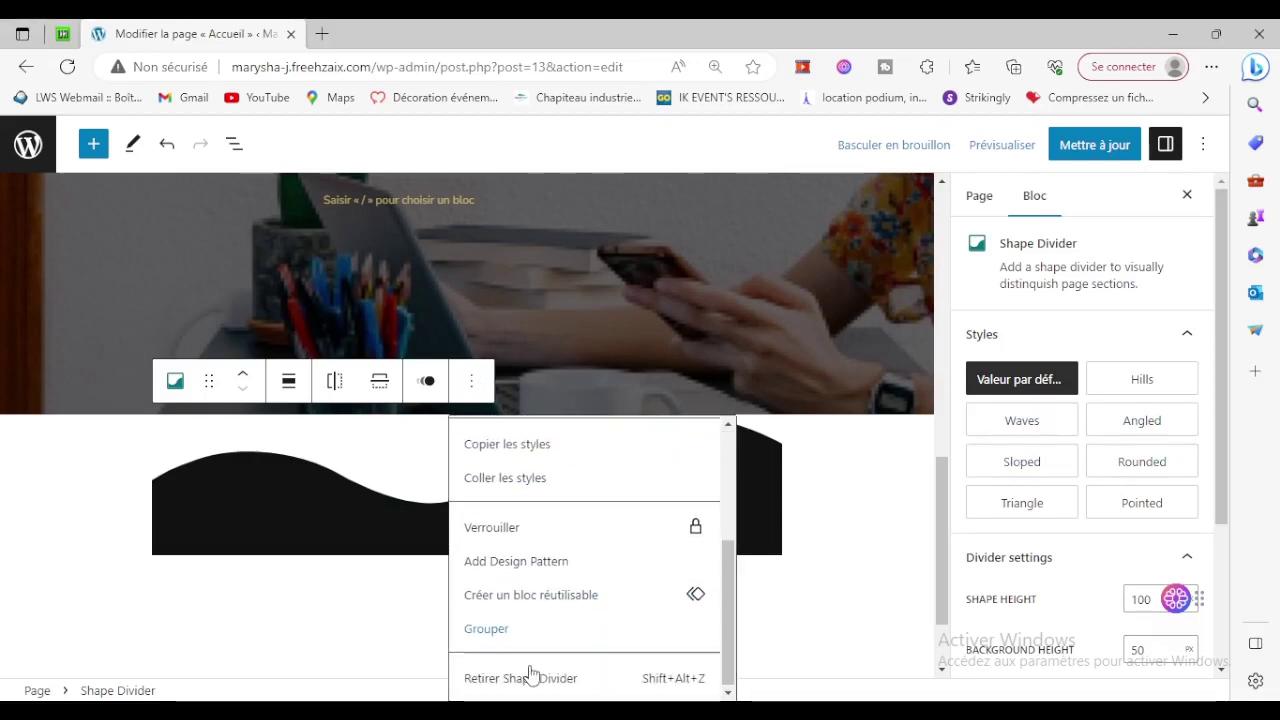
{"action": "left_click", "coordinate": [512, 680]}
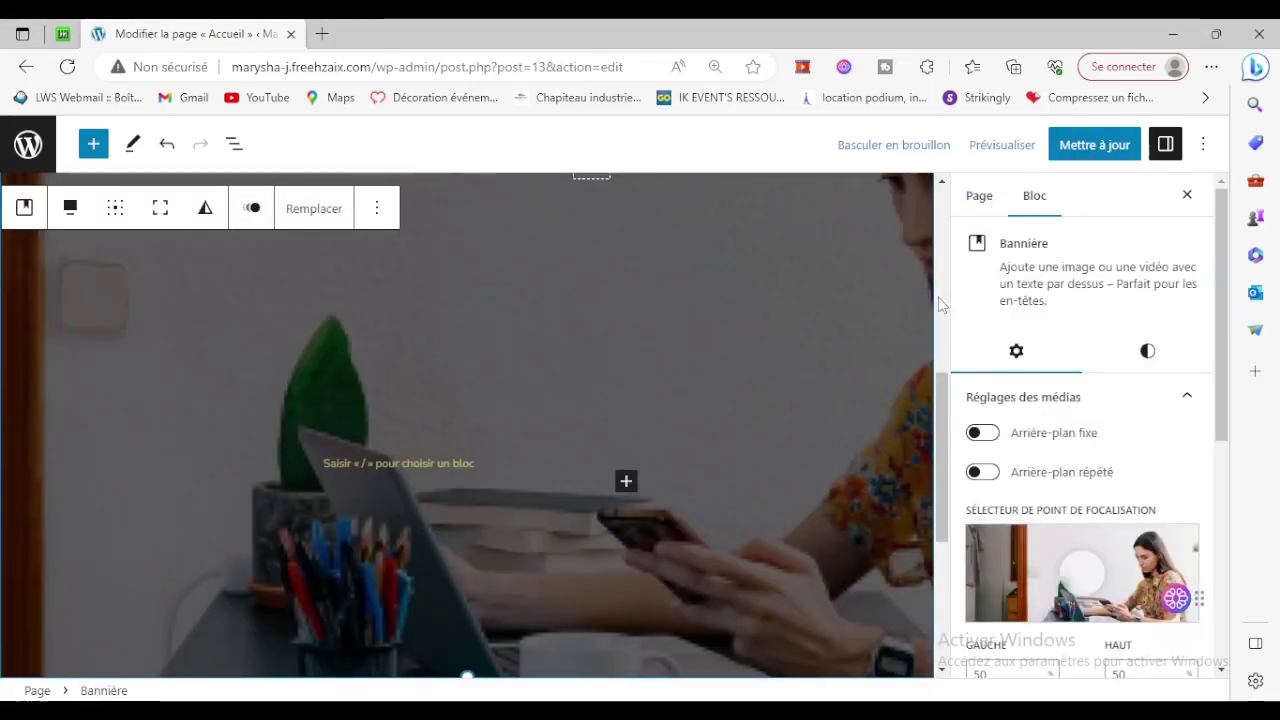
{"action": "left_click", "coordinate": [1080, 147]}
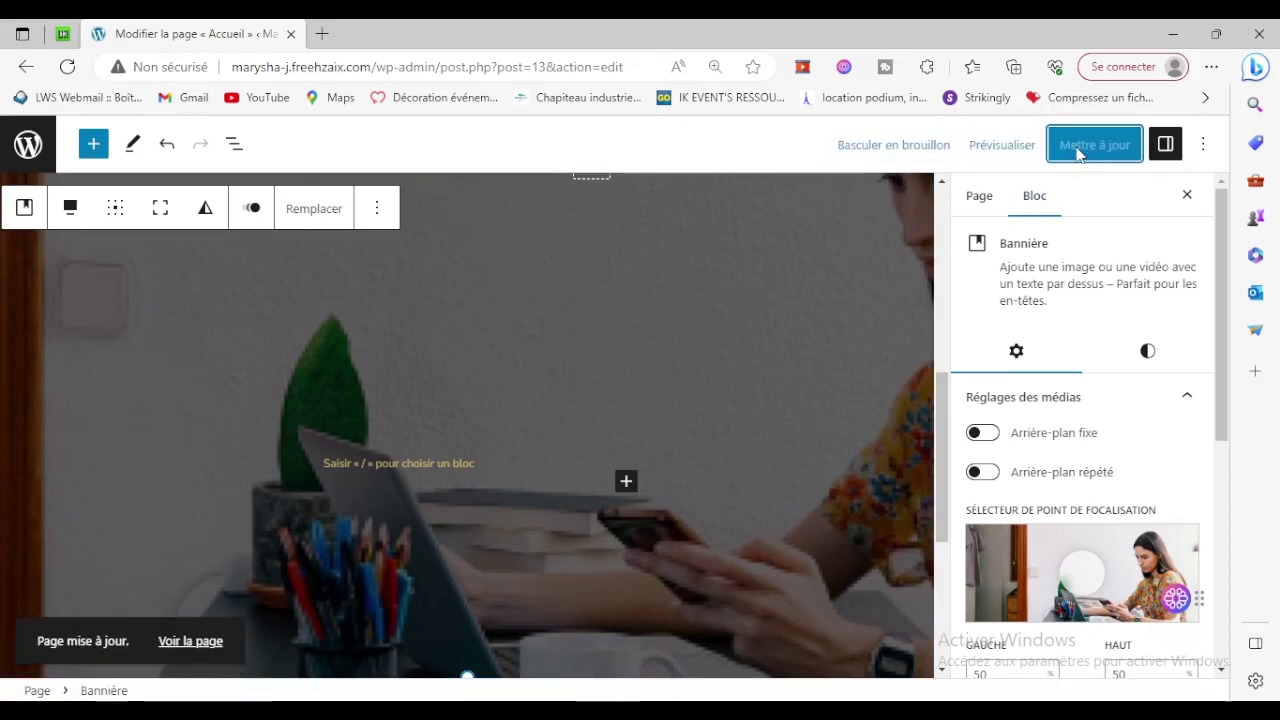
View the updated site live, go to the A propos page and open it for editing.
{"action": "left_click", "coordinate": [202, 641]}
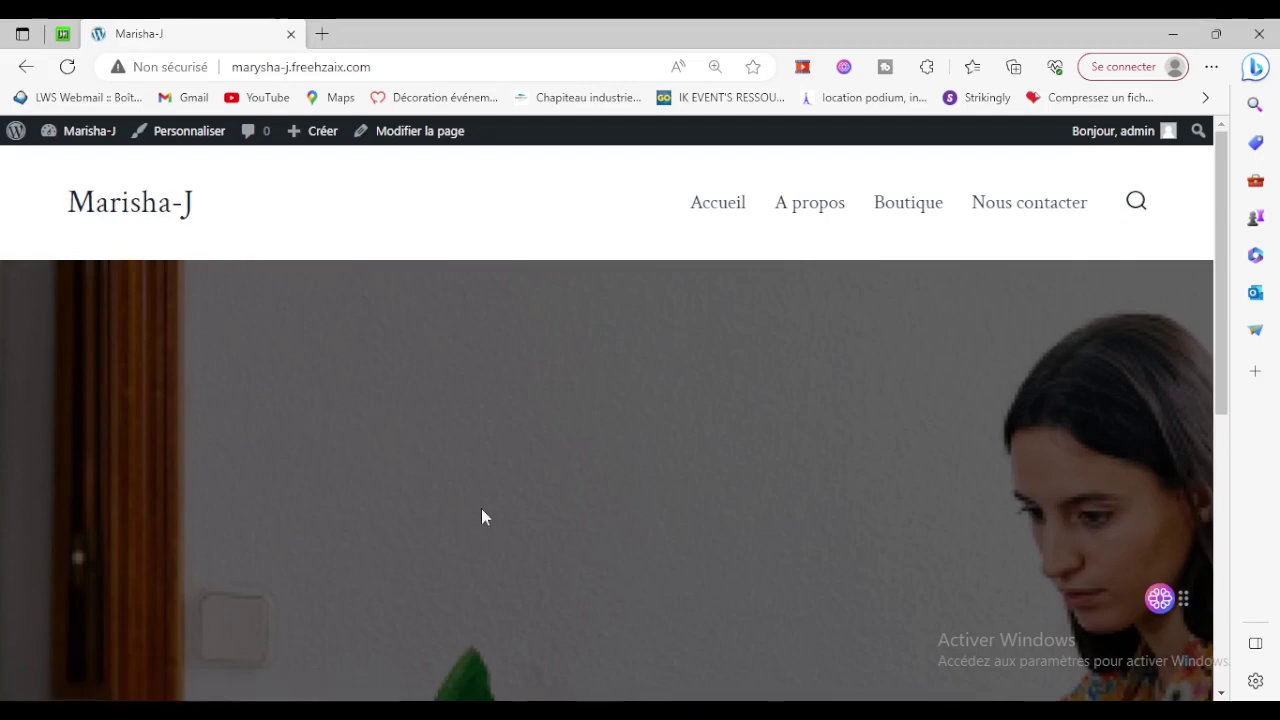
{"action": "scroll", "coordinate": [657, 515], "scroll_direction": "down", "scroll_amount": 7}
{"action": "scroll", "coordinate": [640, 540], "scroll_direction": "up", "scroll_amount": 8}
{"action": "left_click", "coordinate": [820, 206]}
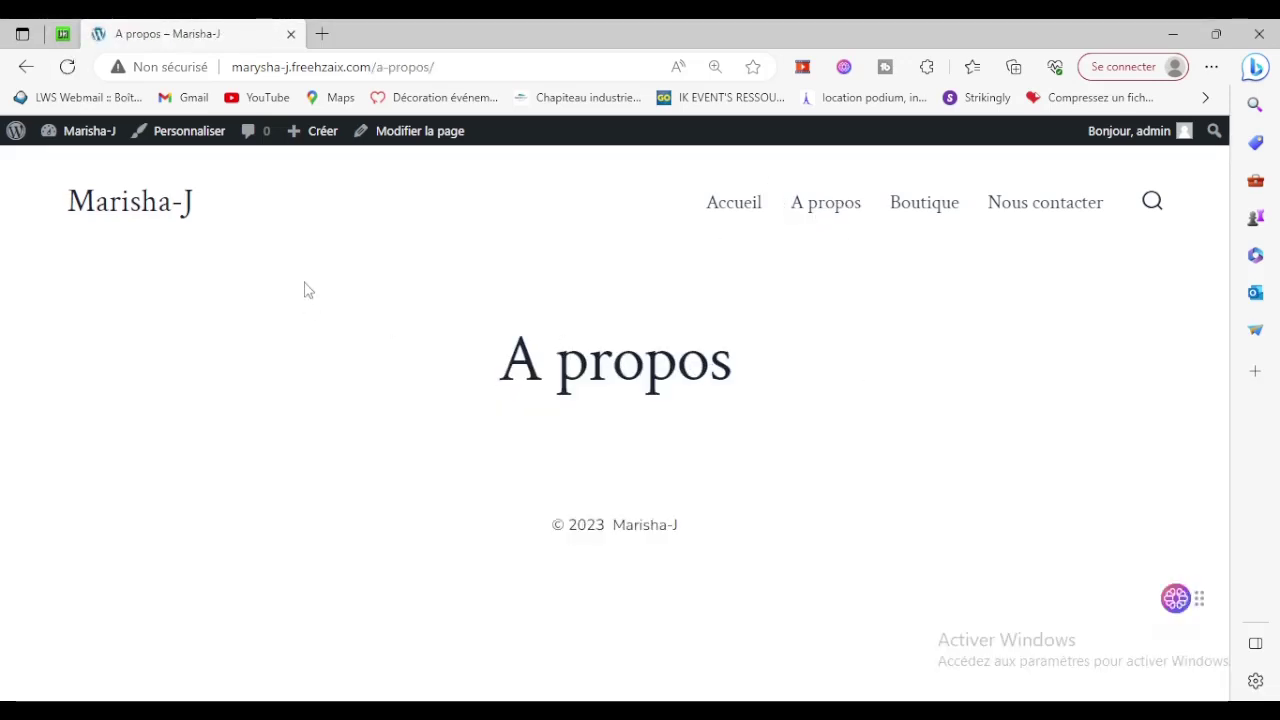
{"action": "left_click", "coordinate": [423, 133]}
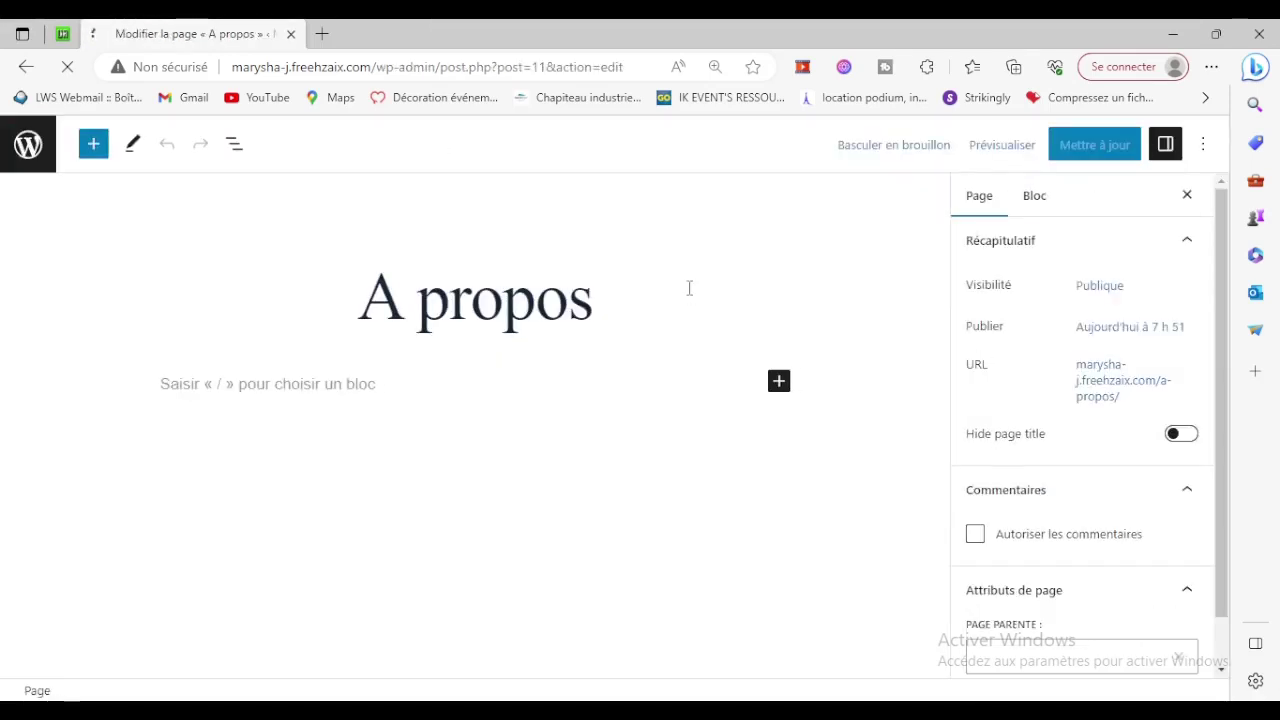
Hide the A propos page title and open the full block library.
{"action": "left_click", "coordinate": [1182, 435]}
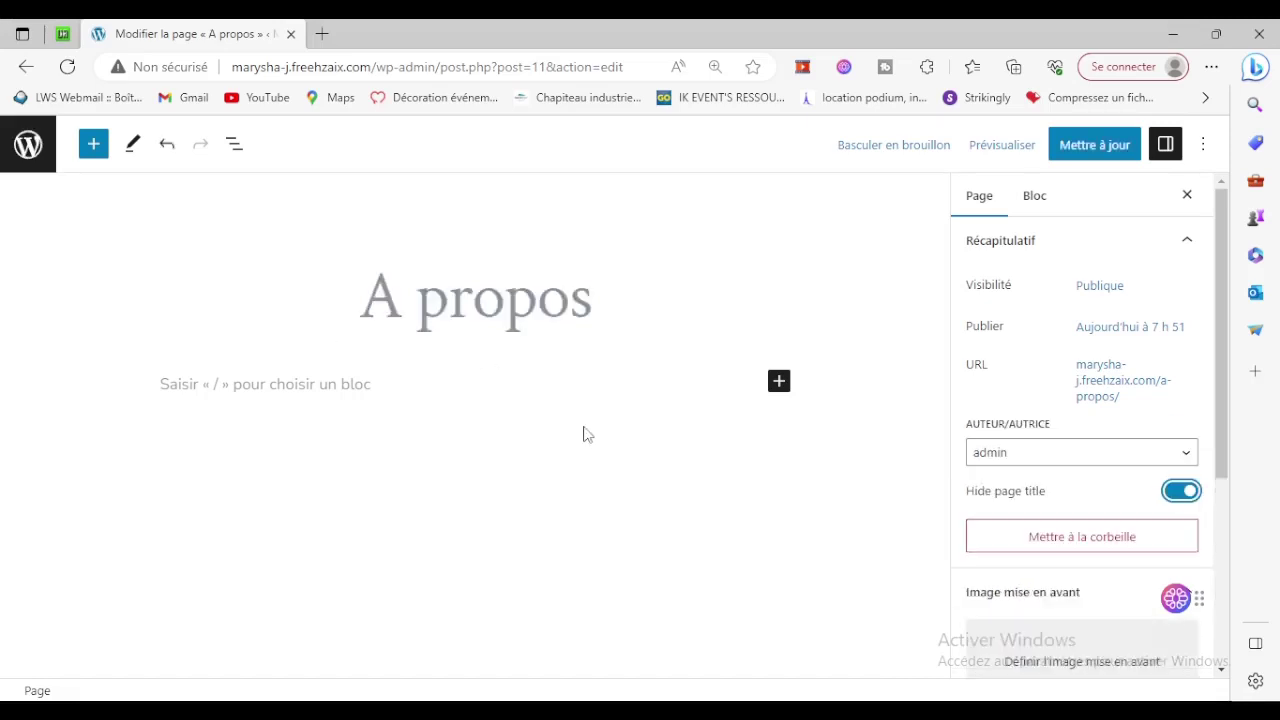
{"action": "left_click", "coordinate": [779, 381]}
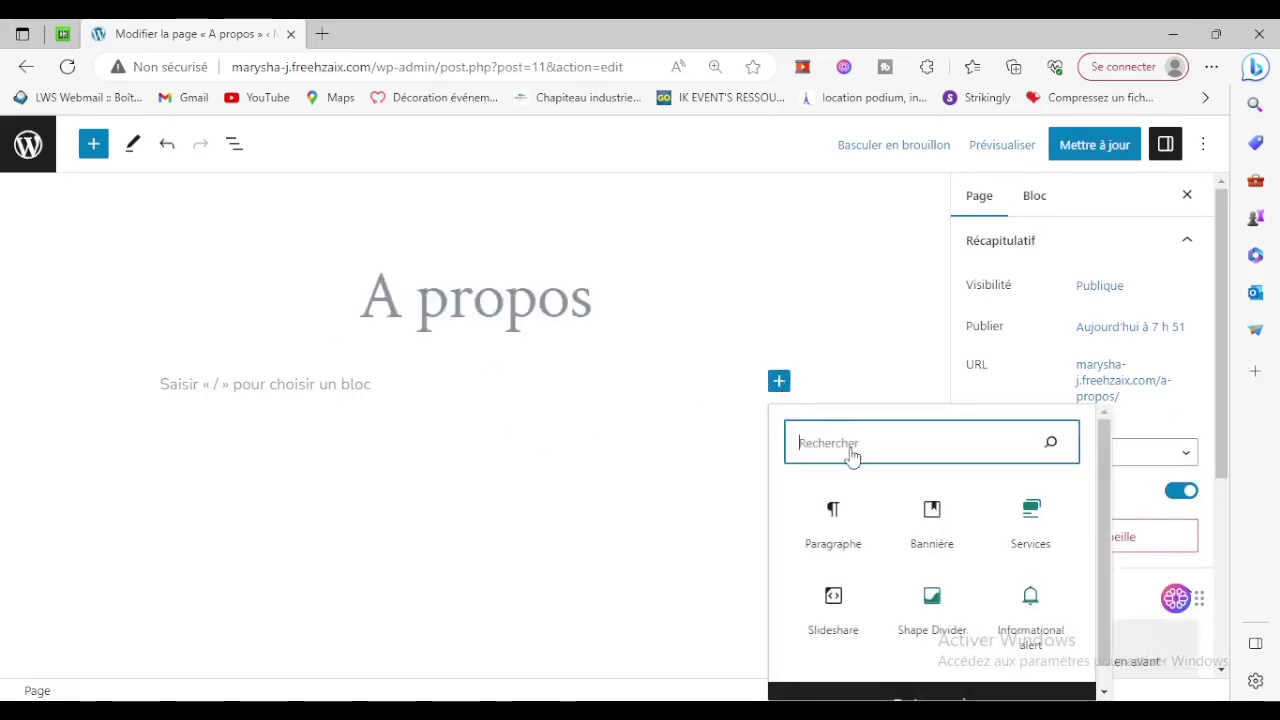
{"action": "left_click", "coordinate": [933, 683]}
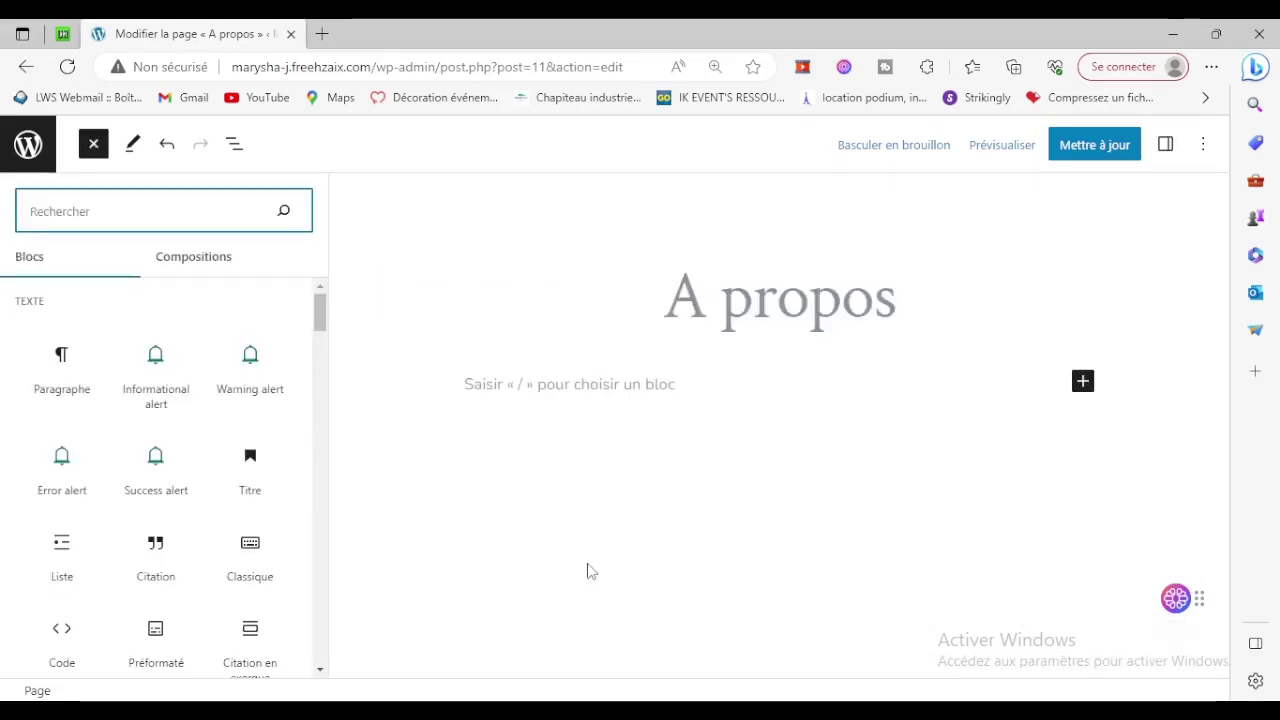
Scroll down through the block library's list of available blocks.
{"action": "scroll", "coordinate": [137, 420], "scroll_direction": "down", "scroll_amount": 5}
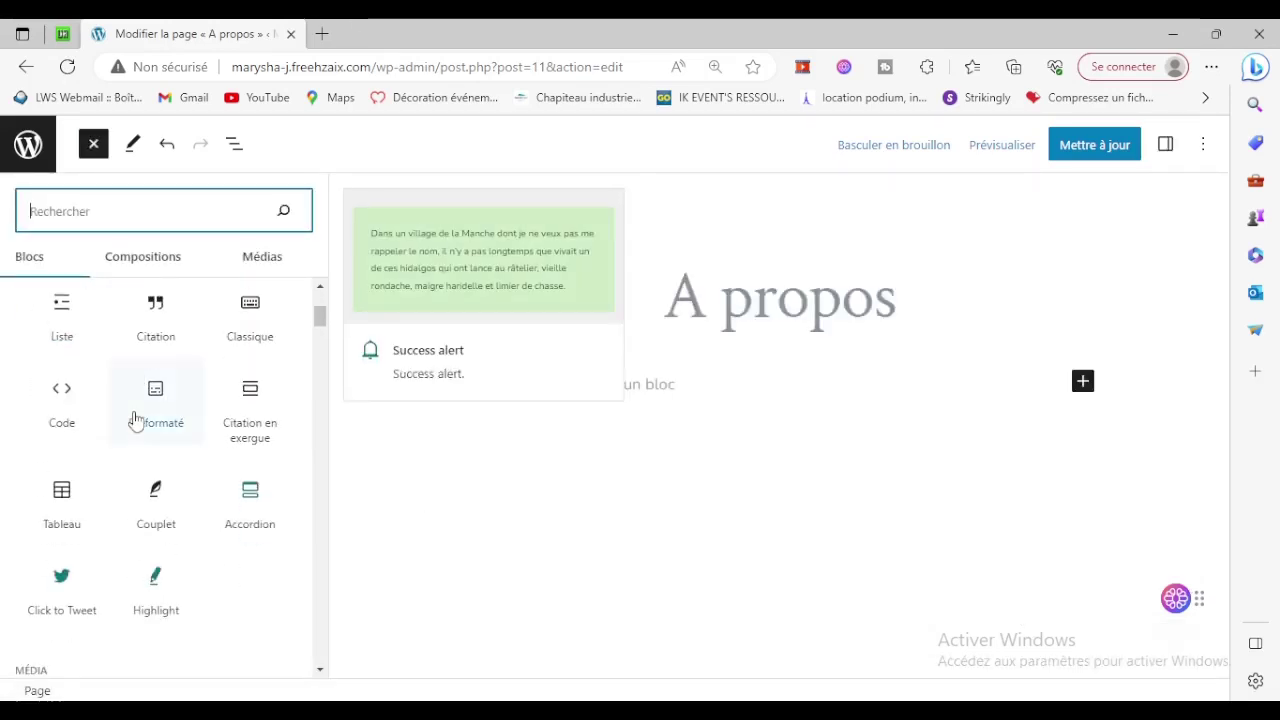
{"action": "scroll", "coordinate": [140, 405], "scroll_direction": "up", "scroll_amount": 4}
{"action": "scroll", "coordinate": [145, 480], "scroll_direction": "down", "scroll_amount": 3}
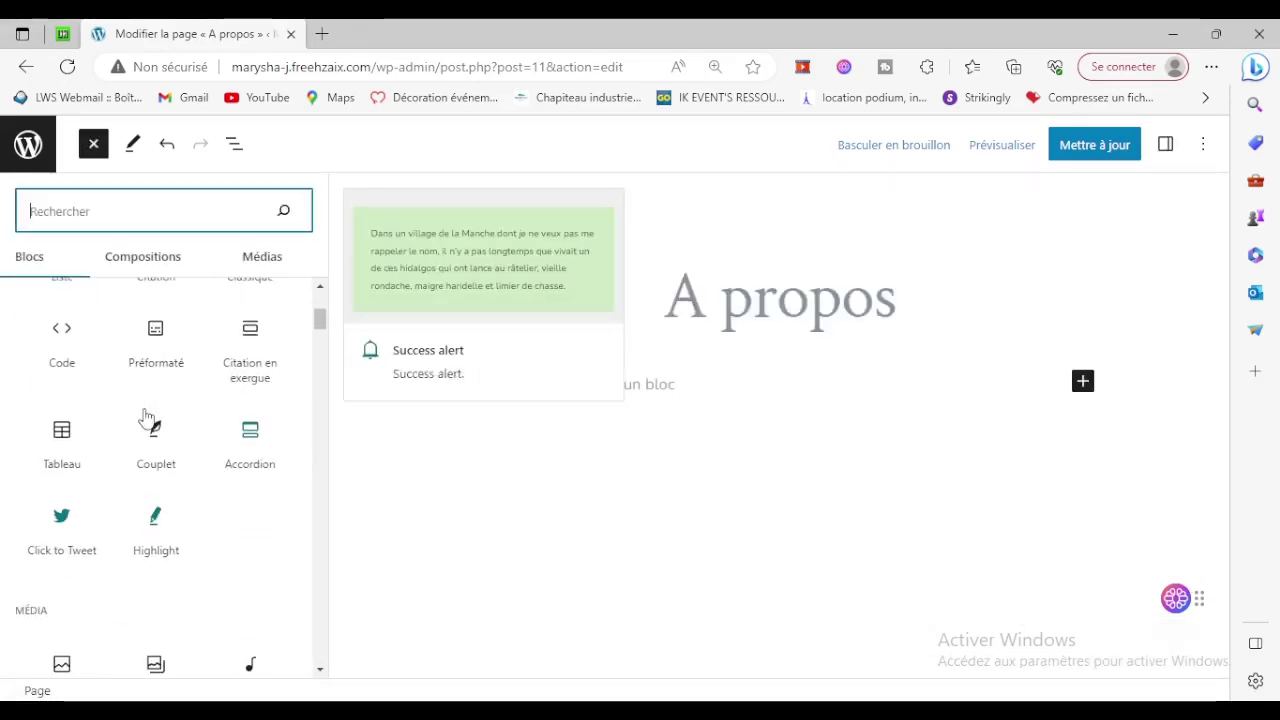
{"action": "scroll", "coordinate": [170, 510], "scroll_direction": "down", "scroll_amount": 5}
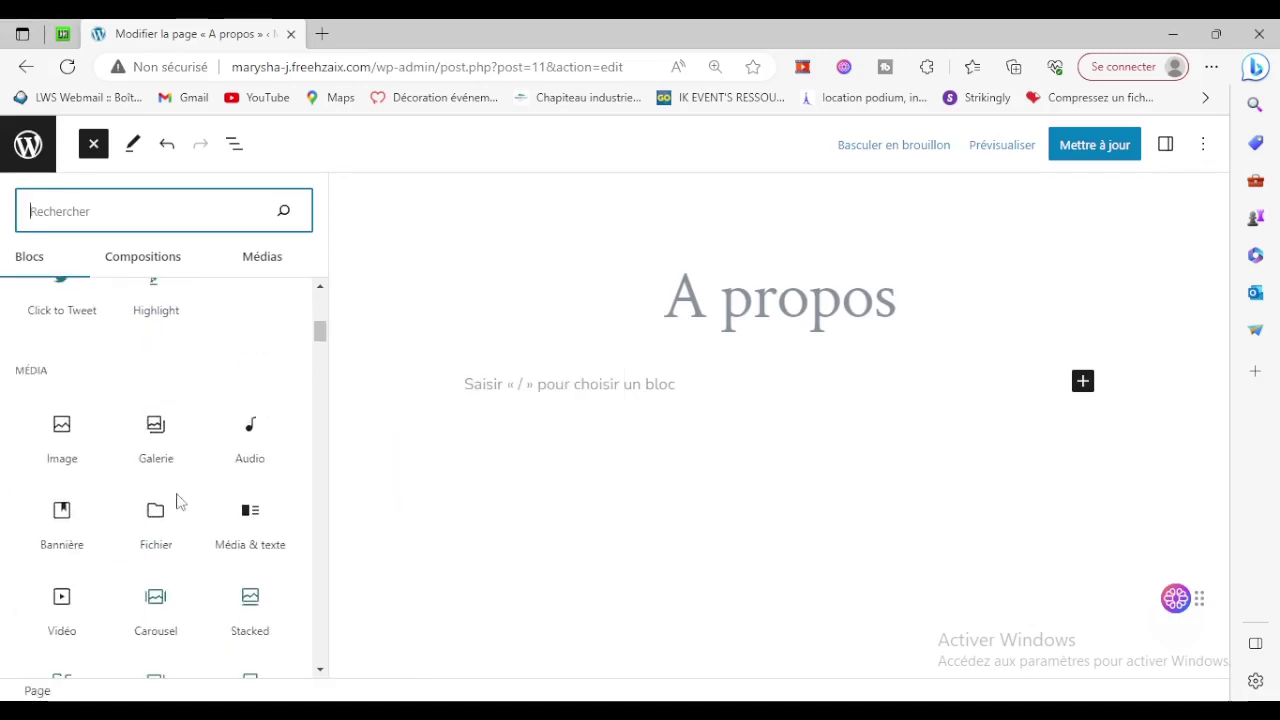
{"action": "scroll", "coordinate": [228, 475], "scroll_direction": "down", "scroll_amount": 1}
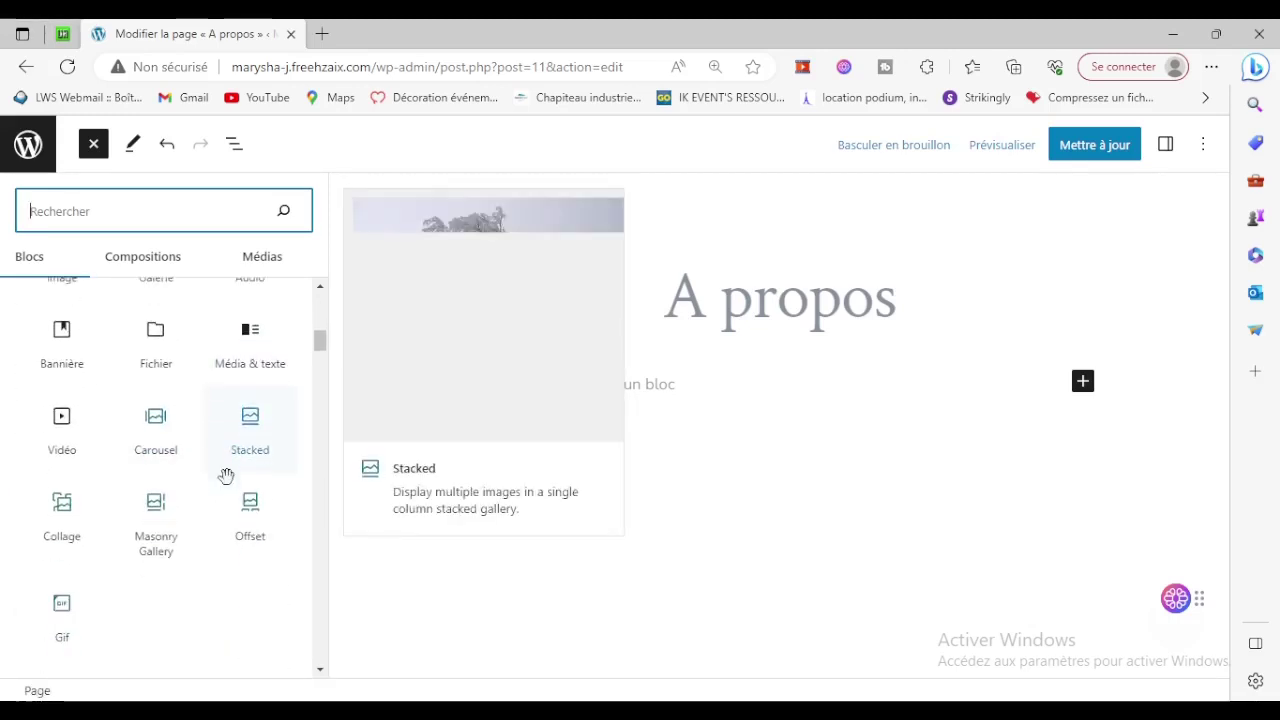
{"action": "scroll", "coordinate": [143, 534], "scroll_direction": "down", "scroll_amount": 3}
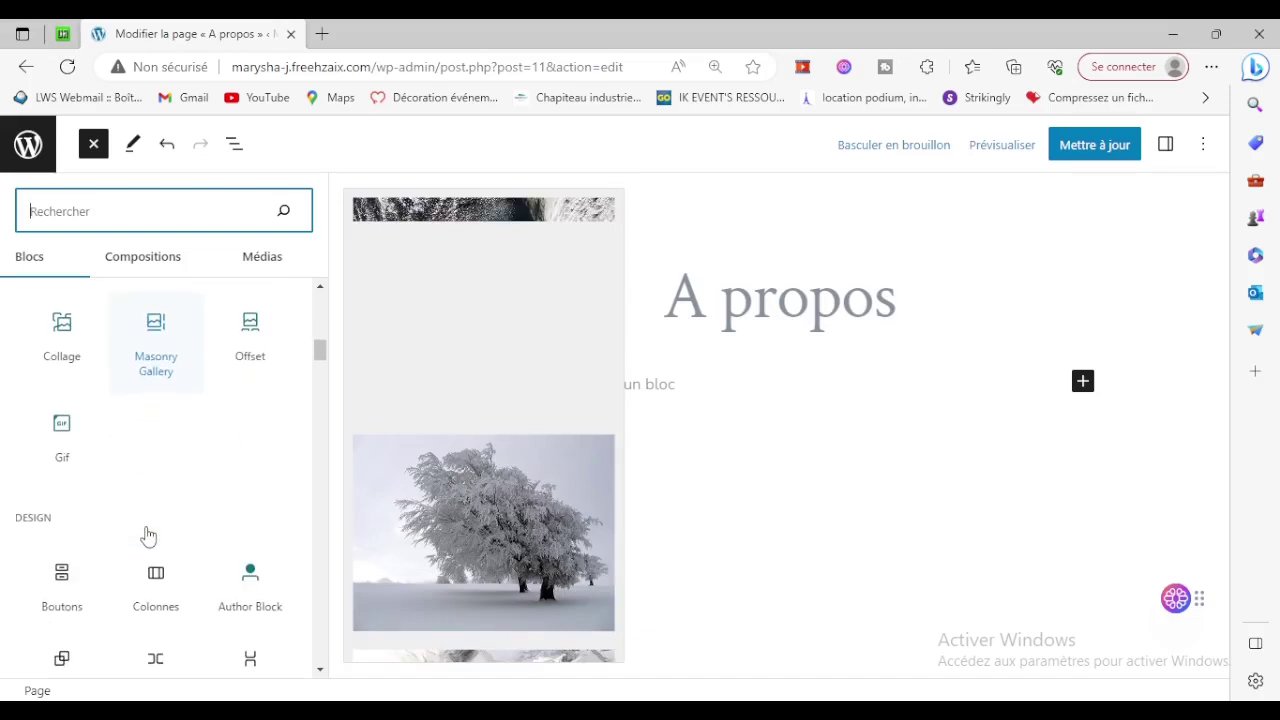
{"action": "scroll", "coordinate": [145, 525], "scroll_direction": "down", "scroll_amount": 5}
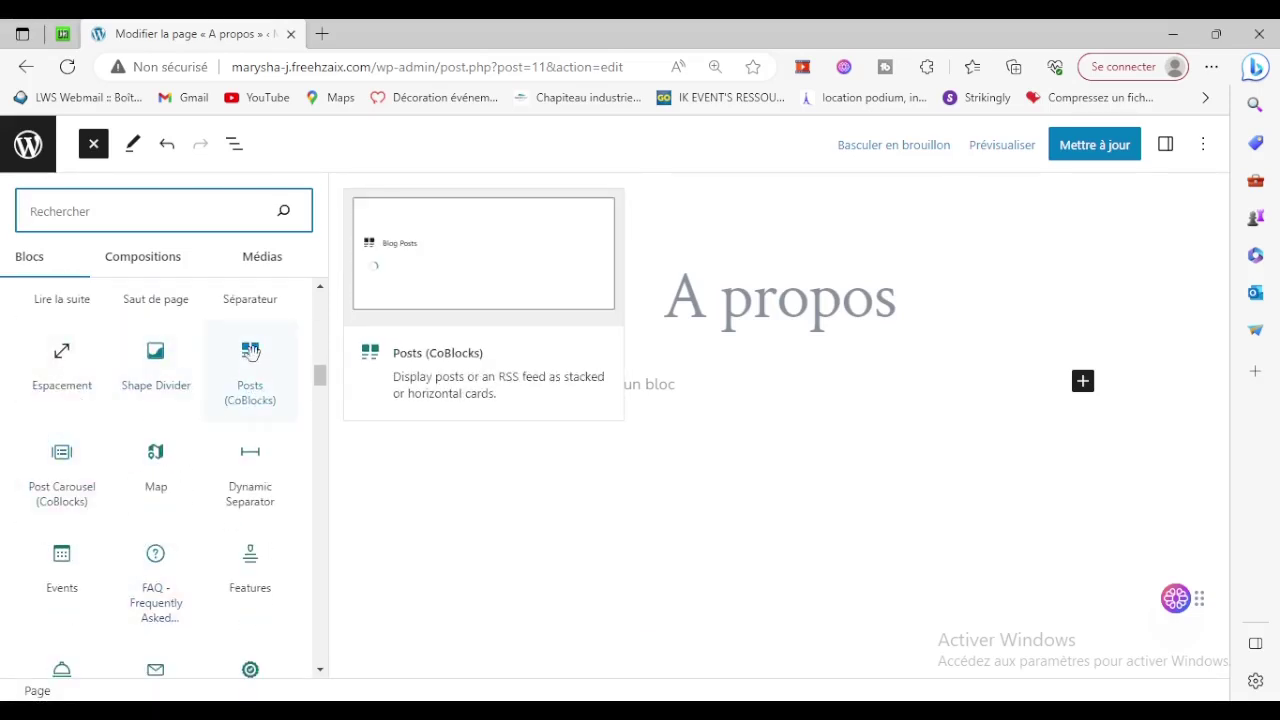
{"action": "scroll", "coordinate": [252, 440], "scroll_direction": "down", "scroll_amount": 1}
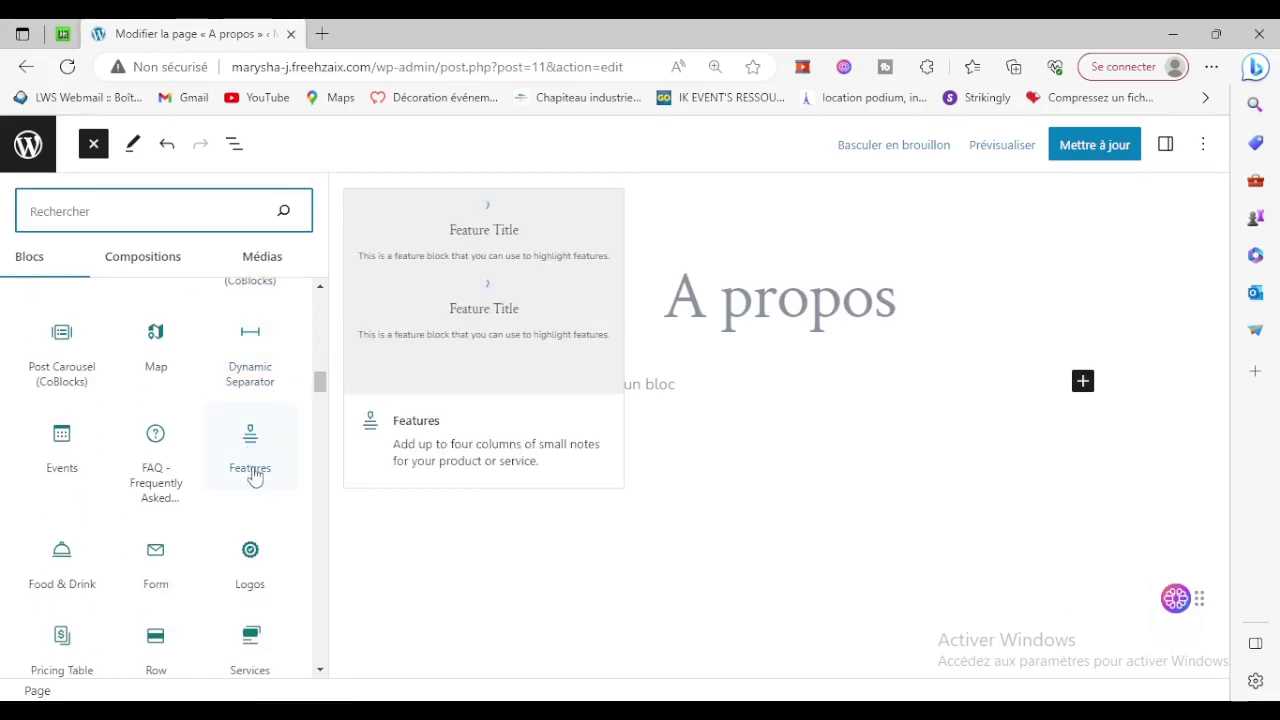
{"action": "scroll", "coordinate": [252, 460], "scroll_direction": "down", "scroll_amount": 1}
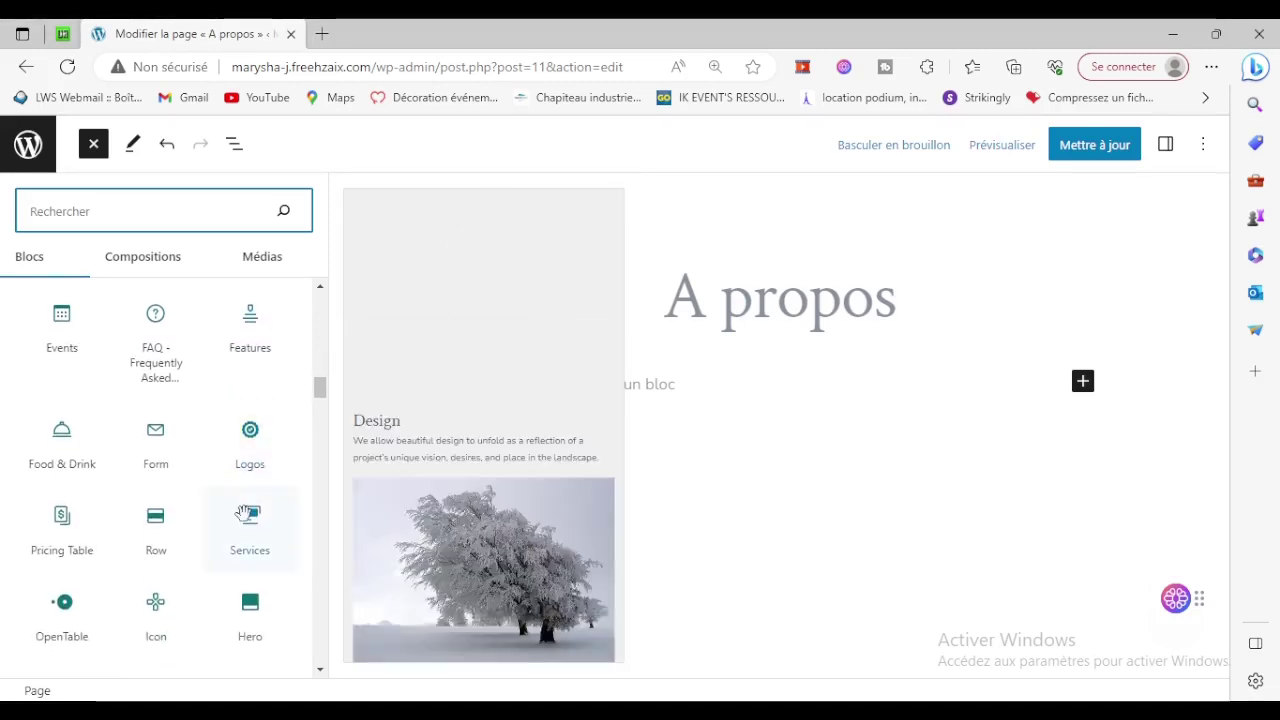
Drag the Hero block below the A propos title, then close the library and select it.
{"action": "scroll", "coordinate": [130, 400], "scroll_direction": "down", "scroll_amount": 1}
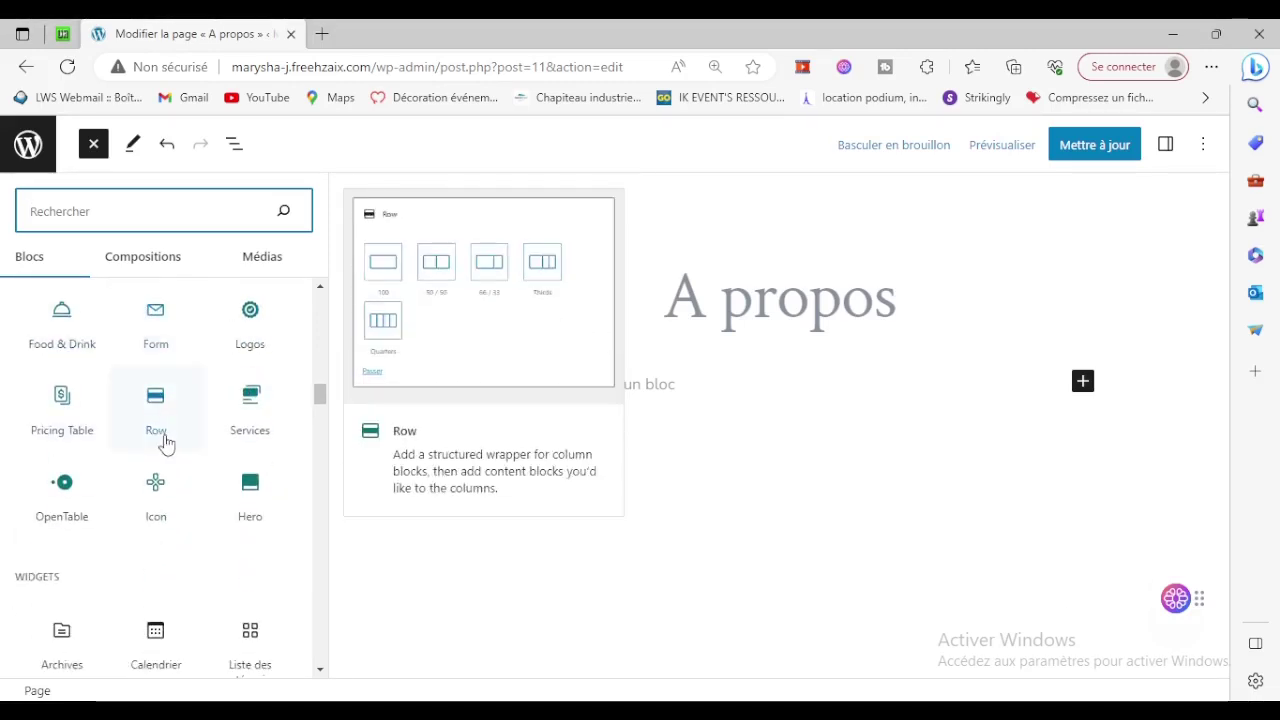
{"action": "scroll", "coordinate": [180, 465], "scroll_direction": "down", "scroll_amount": 1}
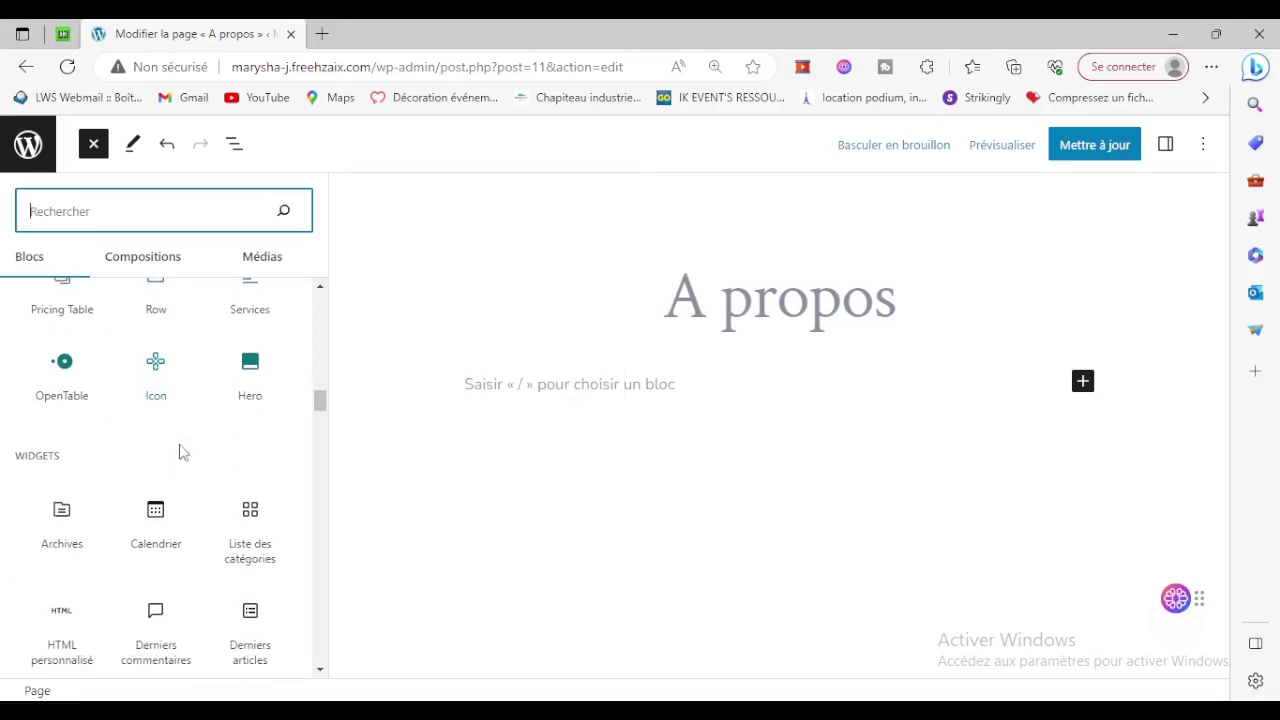
{"action": "left_click_drag", "start_coordinate": [250, 372], "coordinate": [265, 398]}
{"action": "left_click", "coordinate": [265, 388]}
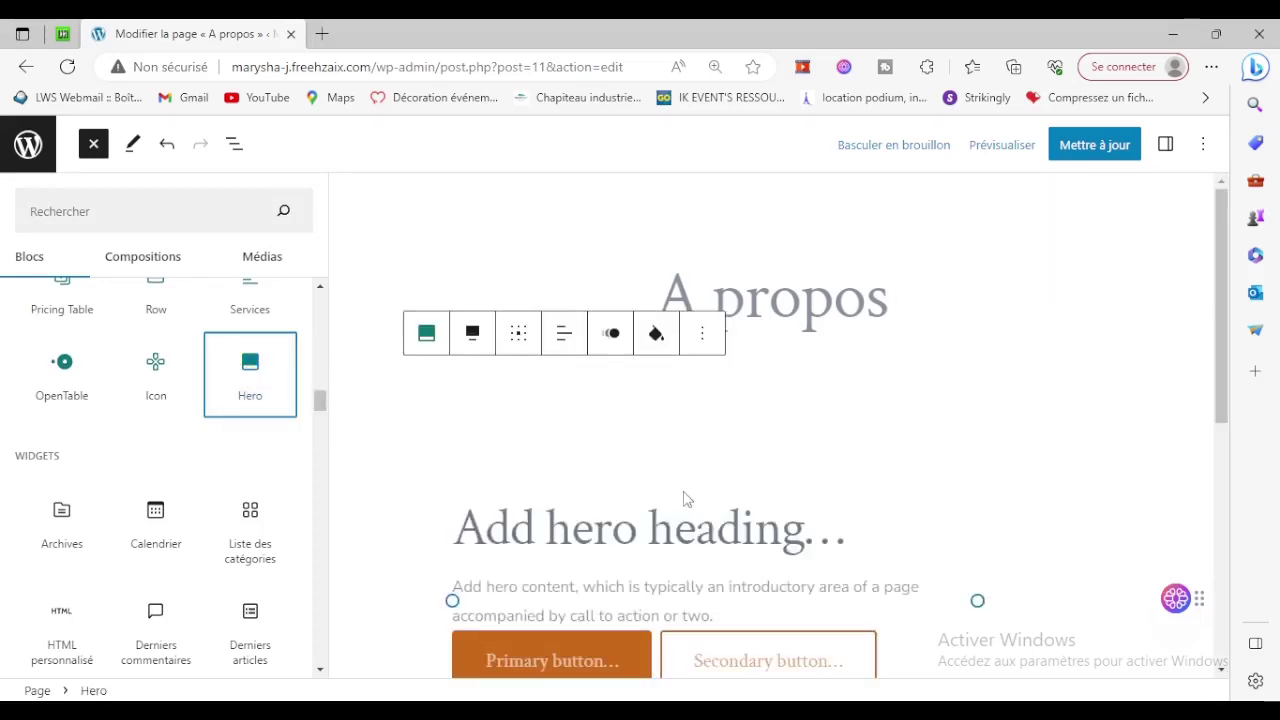
{"action": "scroll", "coordinate": [686, 498], "scroll_direction": "down", "scroll_amount": 2}
{"action": "scroll", "coordinate": [870, 475], "scroll_direction": "up", "scroll_amount": 1}
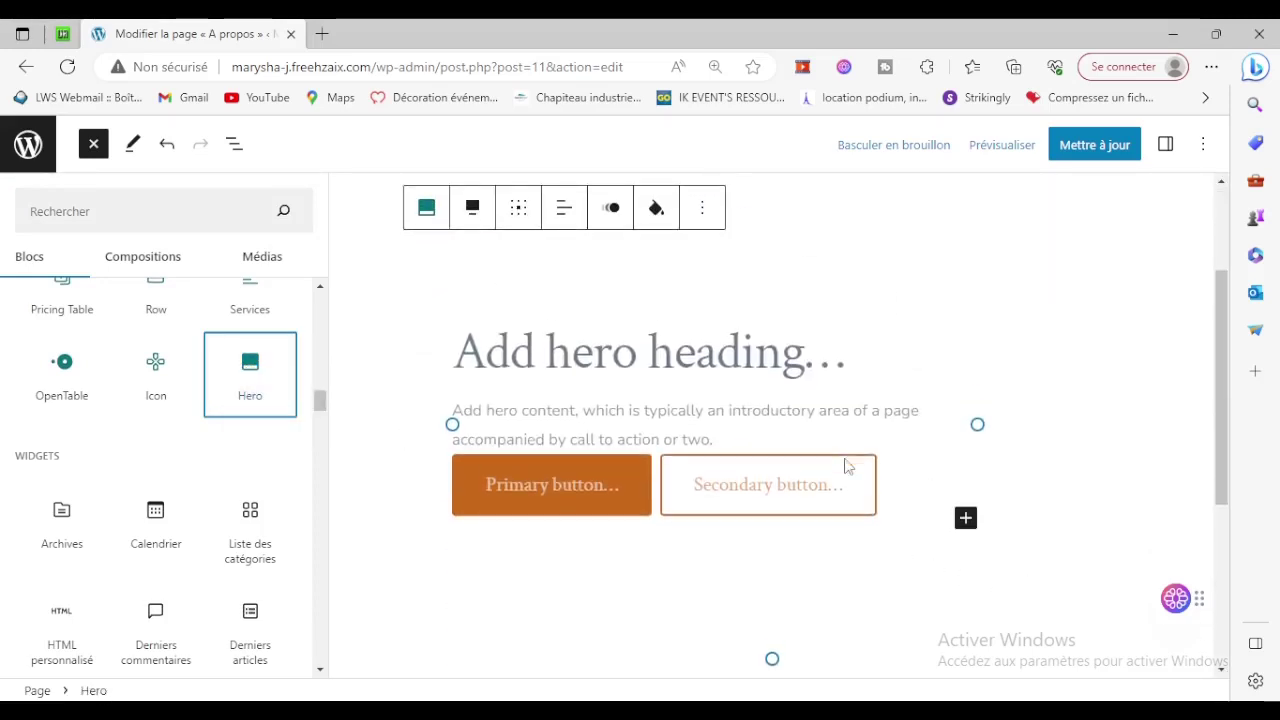
{"action": "mouse_move", "coordinate": [229, 377]}
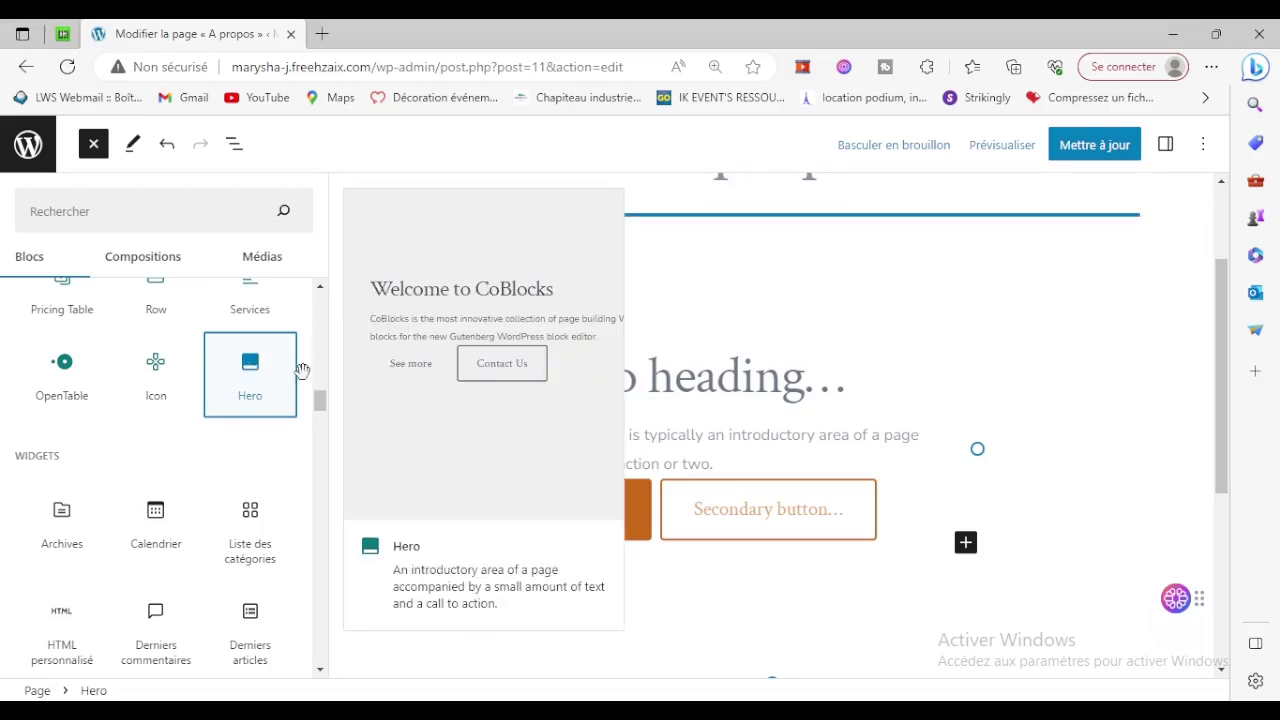
{"action": "left_click", "coordinate": [686, 372]}
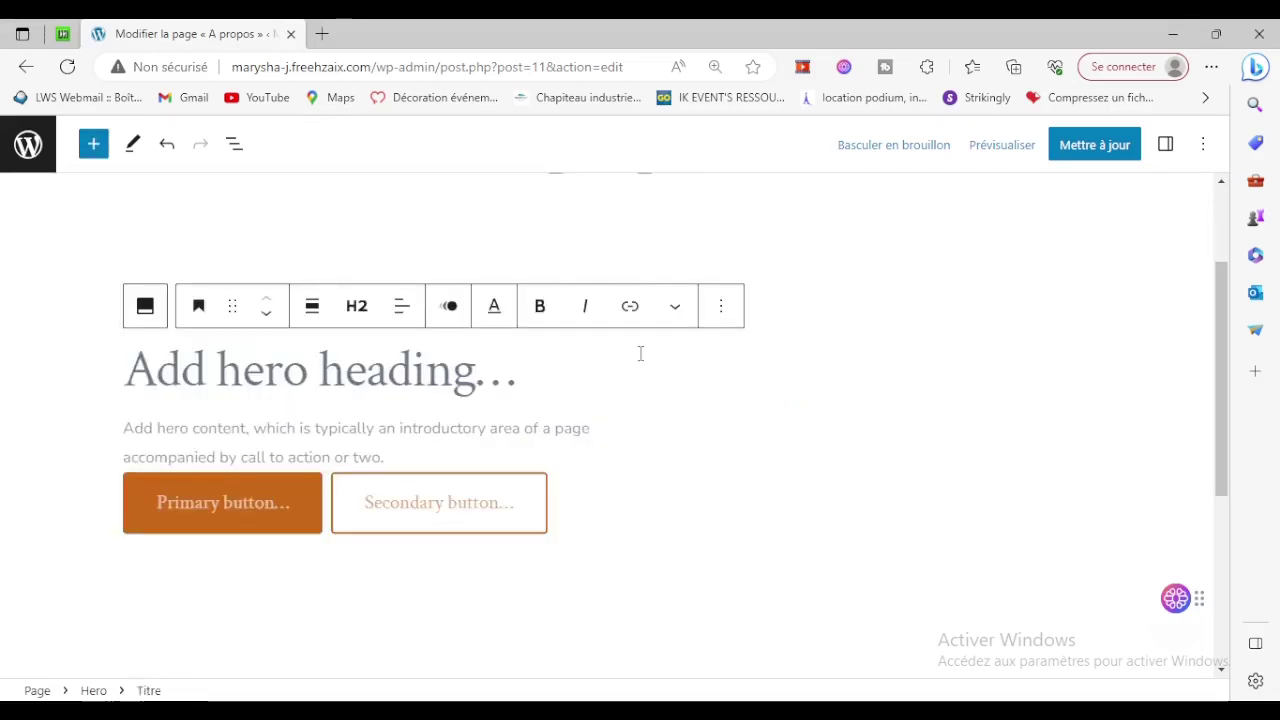
{"action": "left_click", "coordinate": [317, 447]}
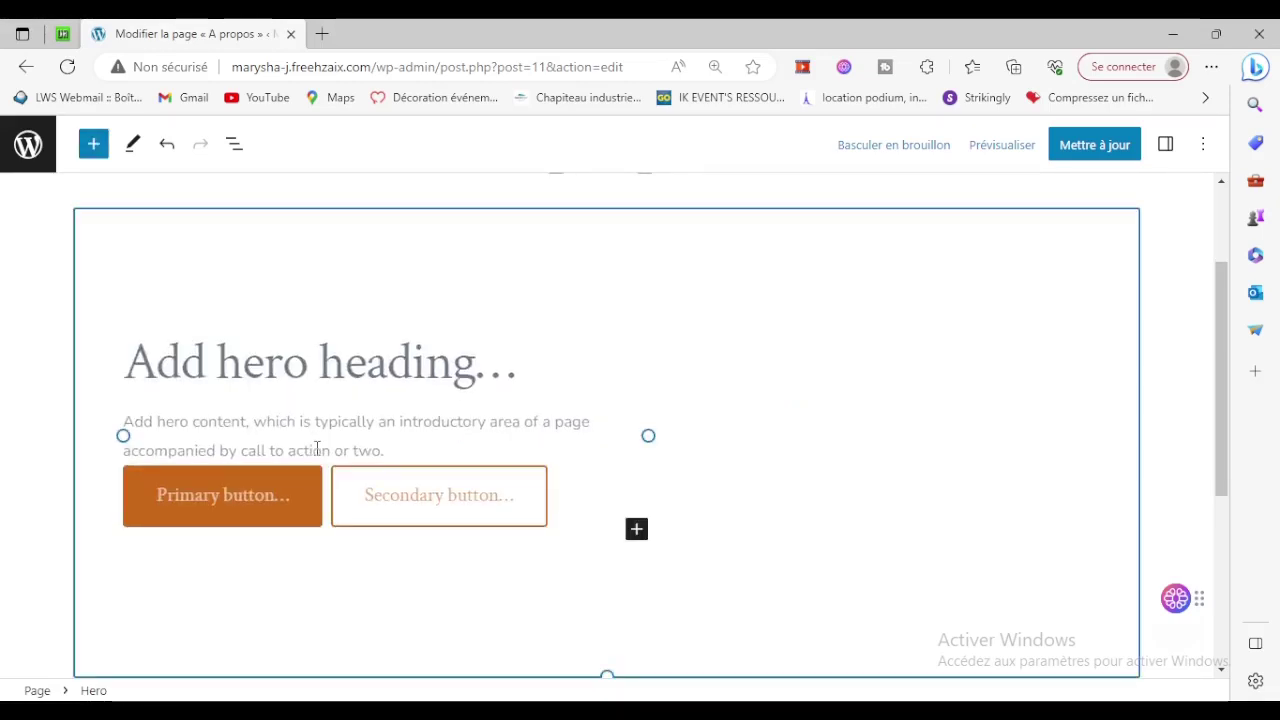
Title the Hero 'A propos de nous' and describe the shop's men's, women's, children's clothes and accessories.
{"action": "left_click", "coordinate": [264, 362]}
{"action": "type", "text": "A "}
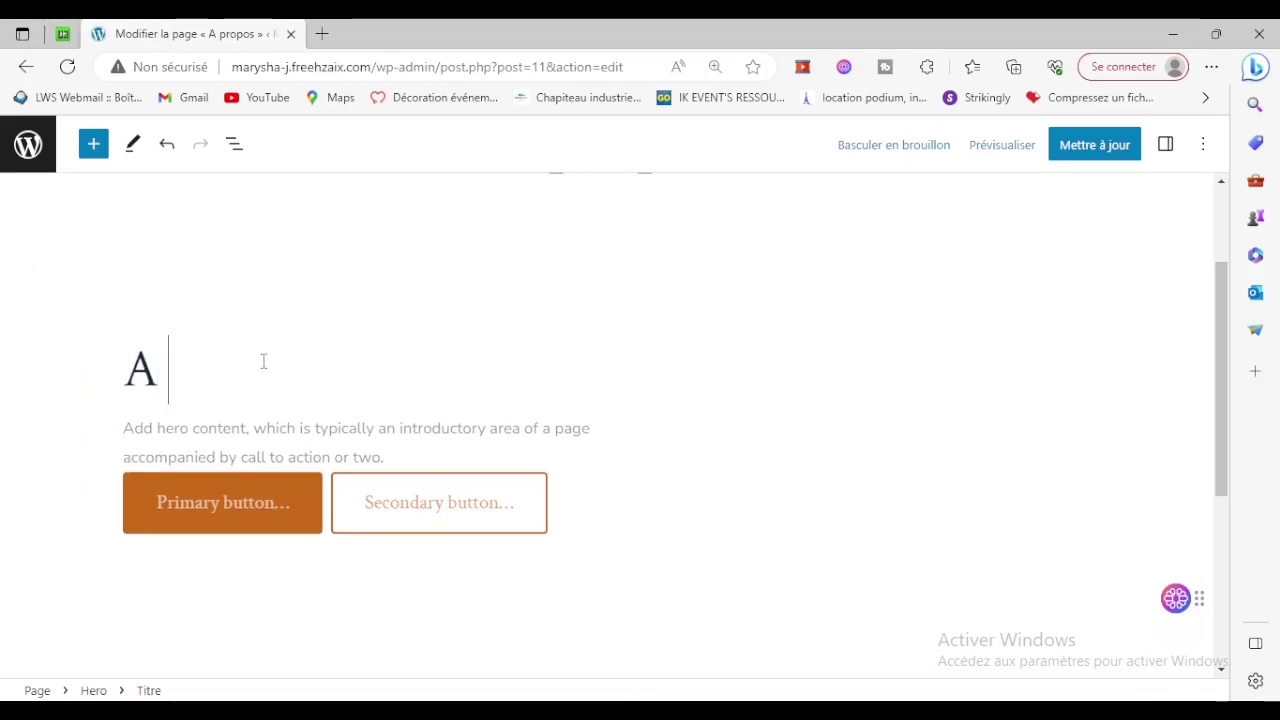
{"action": "type", "text": "propos "}
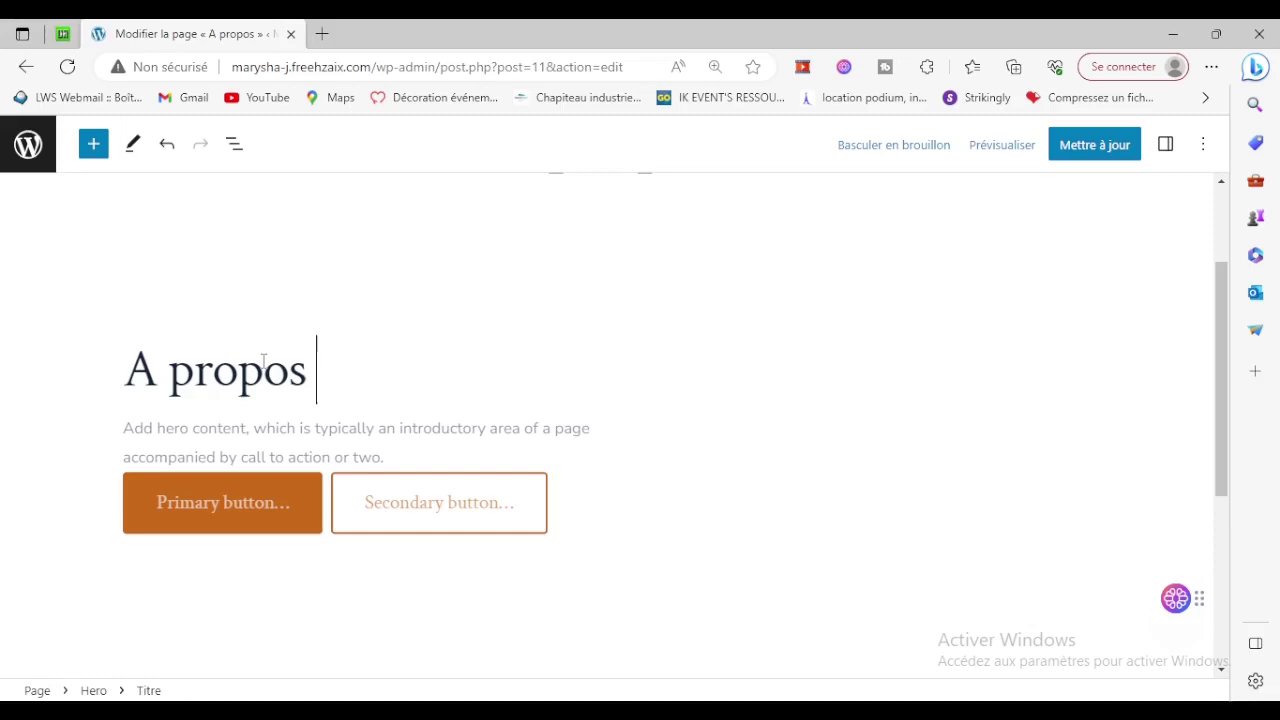
{"action": "type", "text": "de nous"}
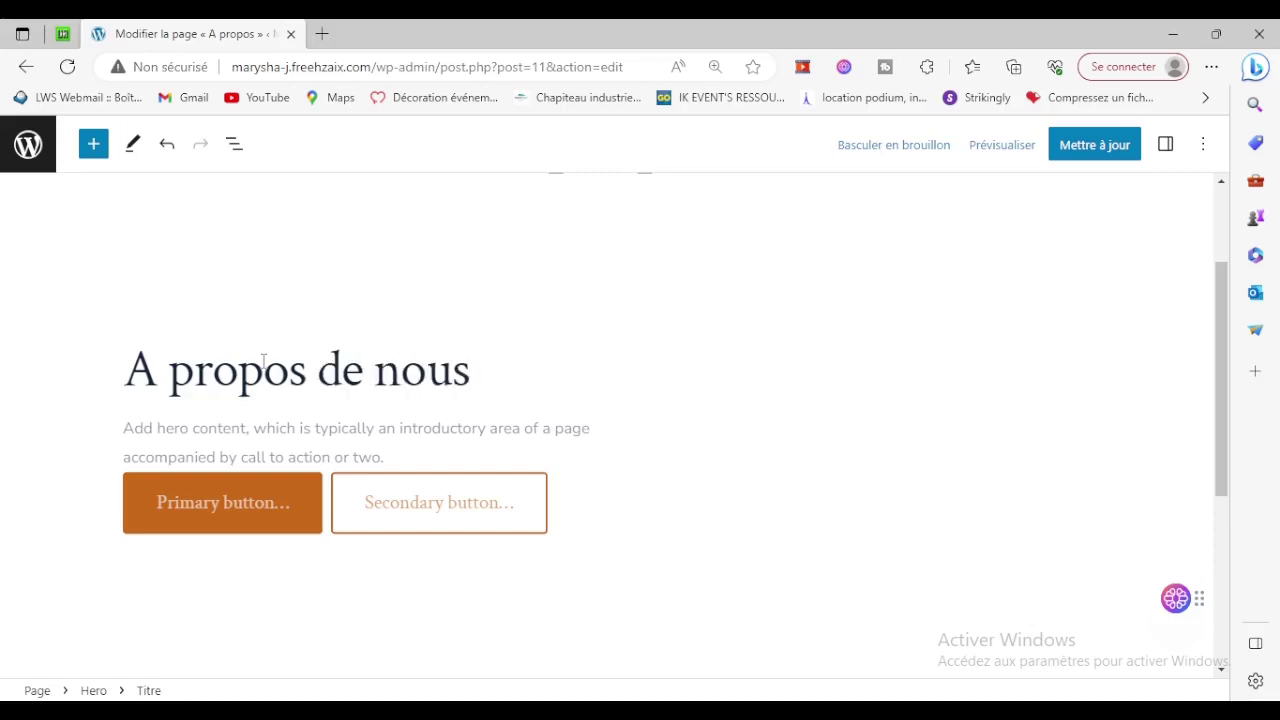
{"action": "left_click", "coordinate": [350, 444]}
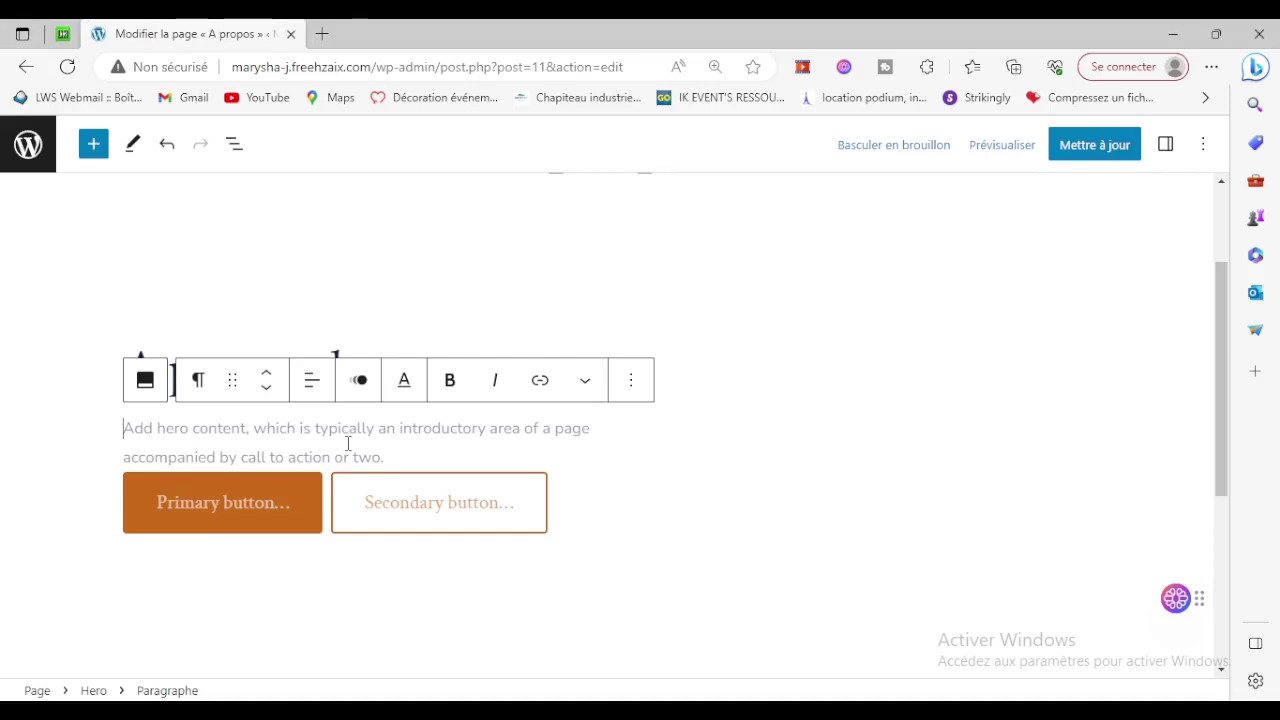
{"action": "type", "text": "Nous so"}
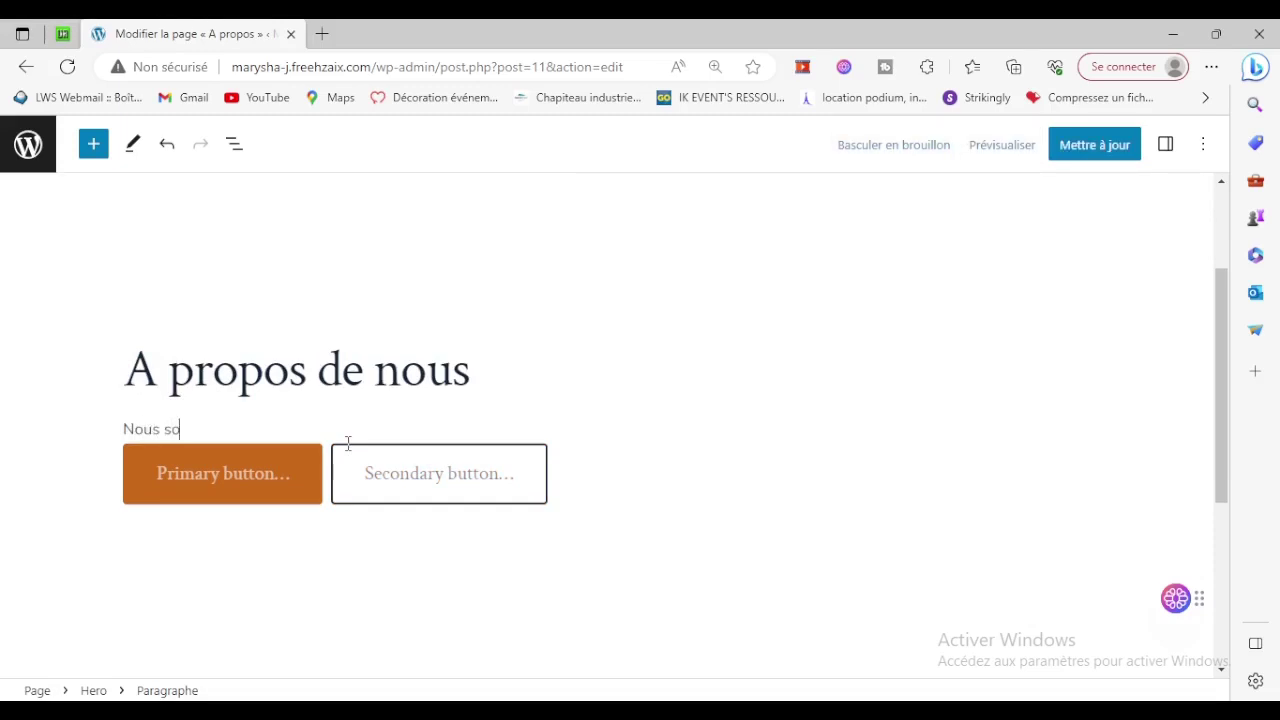
{"action": "type", "text": "mmes une boutique de vente de vêtement pour homme, femm"}
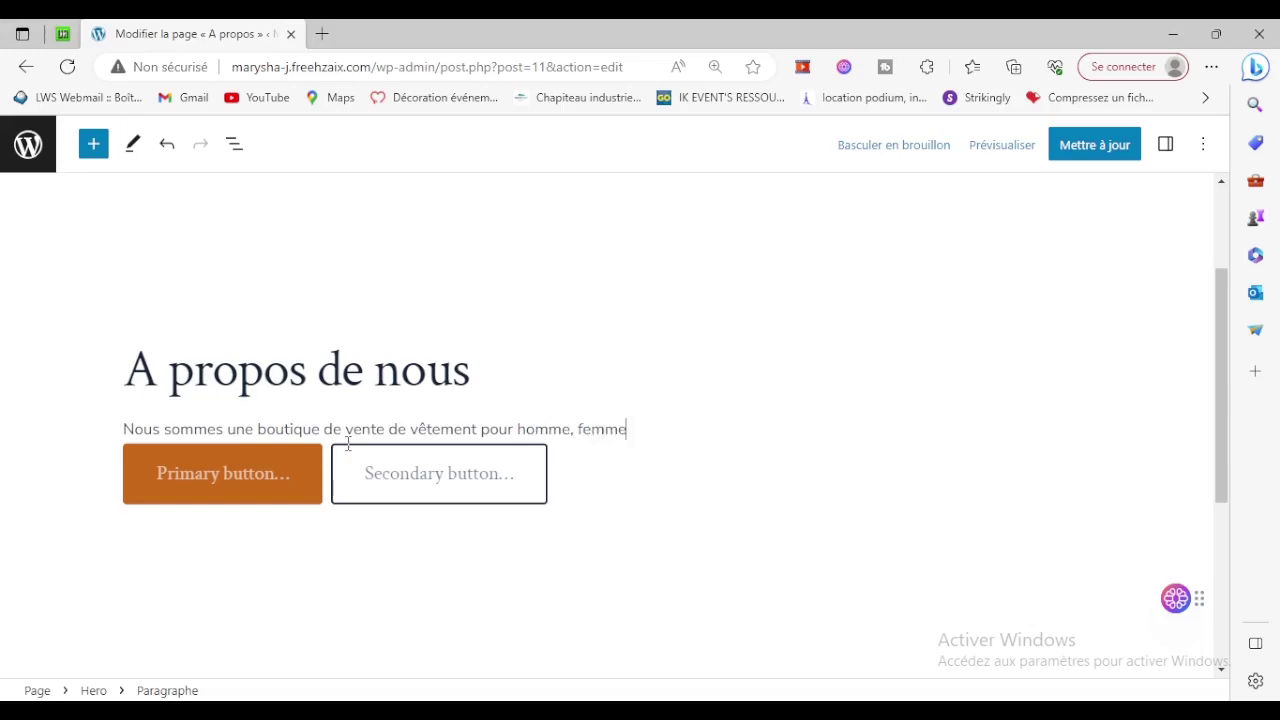
{"action": "type", "text": "et e"}
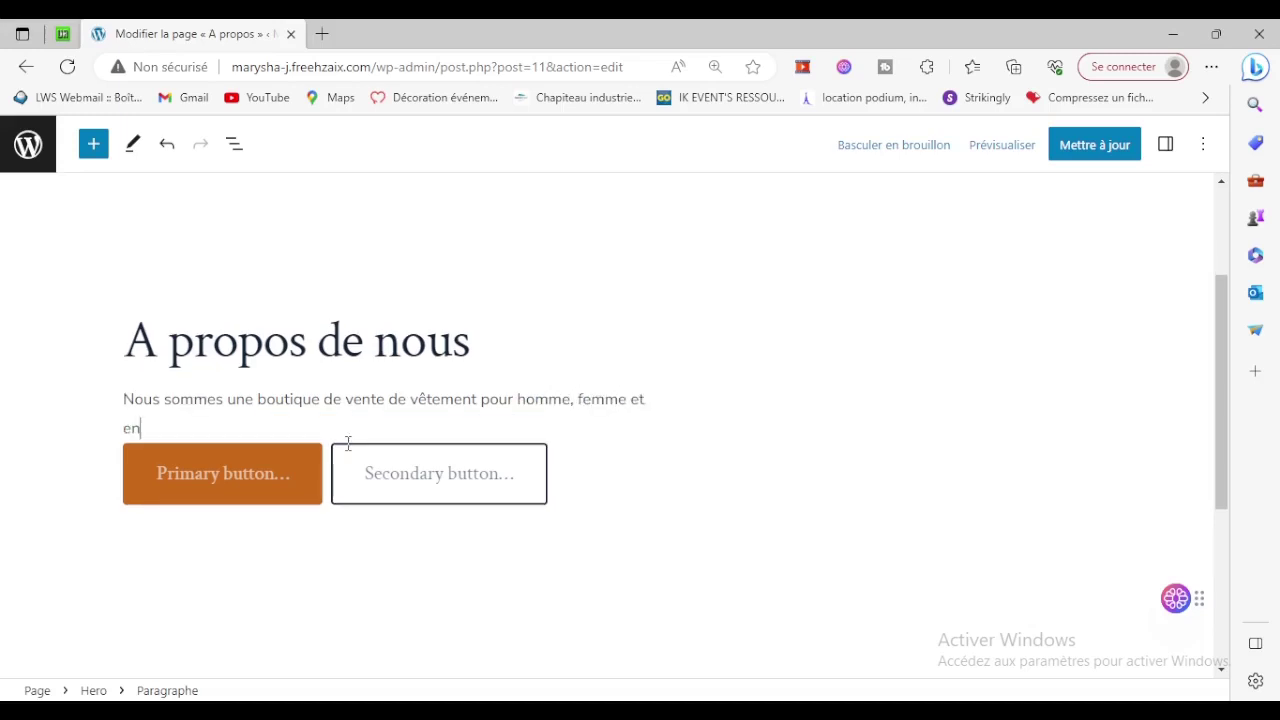
{"action": "key", "text": "BackSpace"}
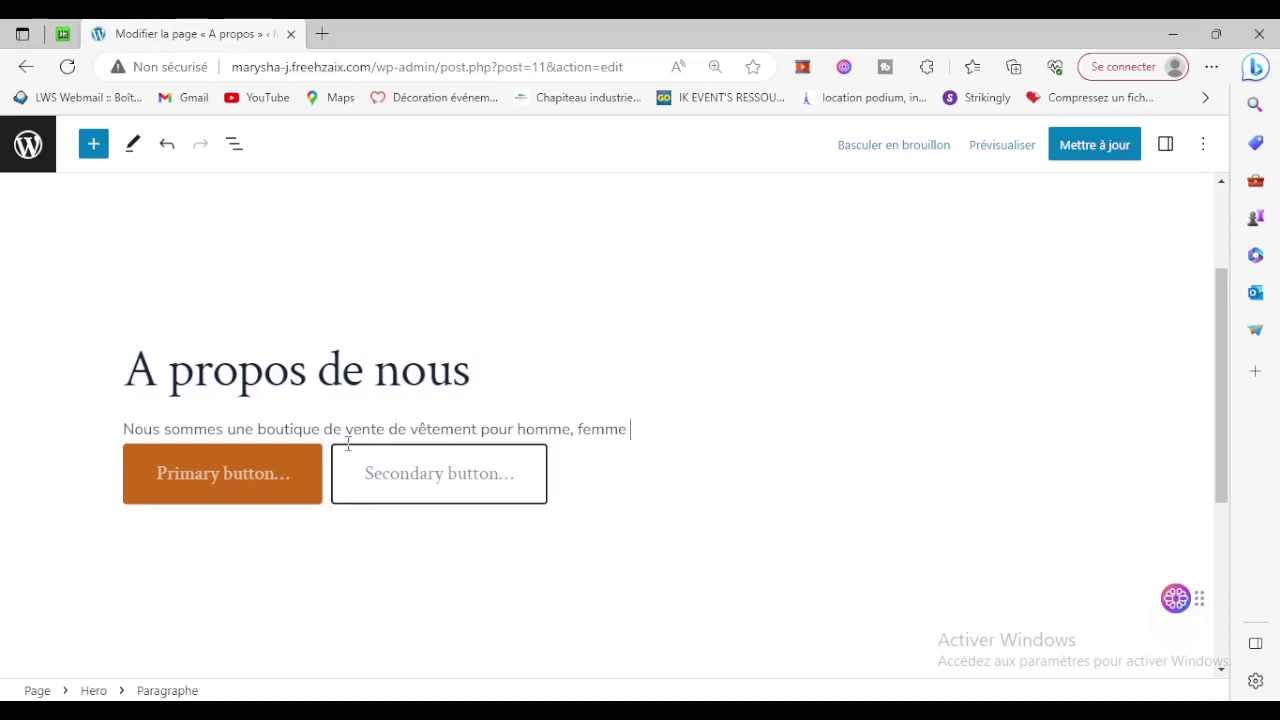
{"action": "type", "text": "e"}
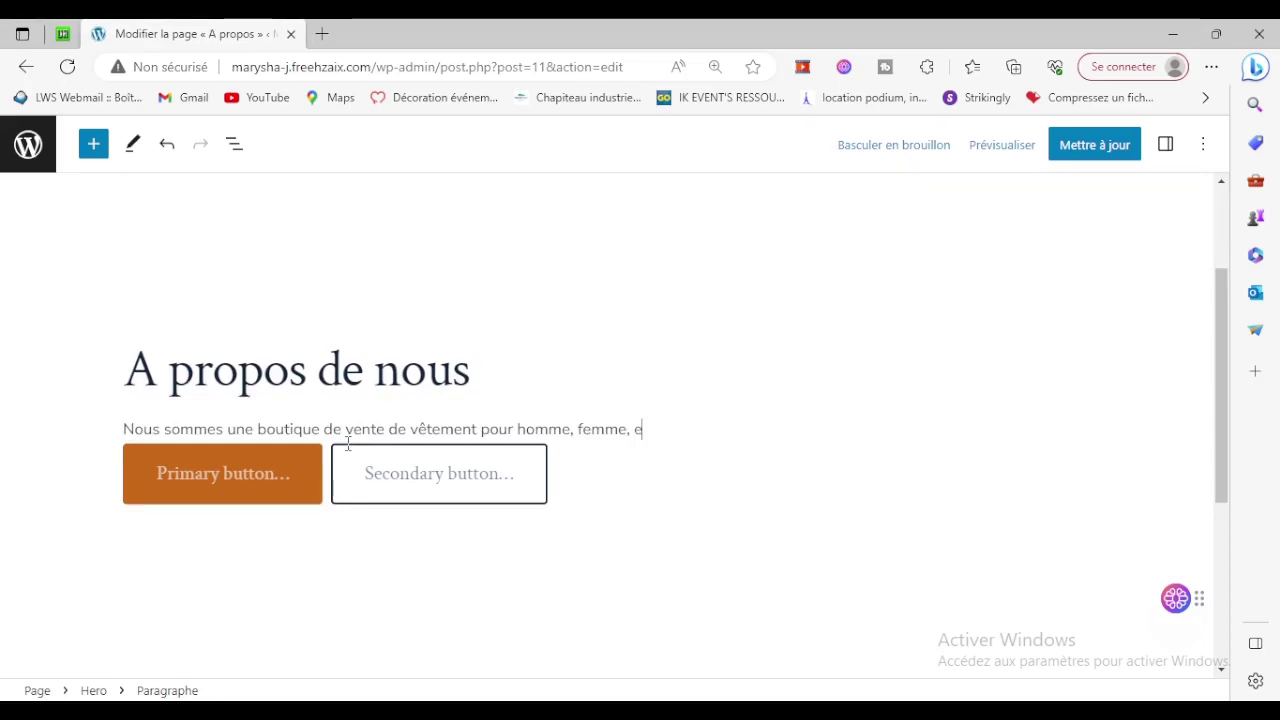
{"action": "type", "text": "nfant"}
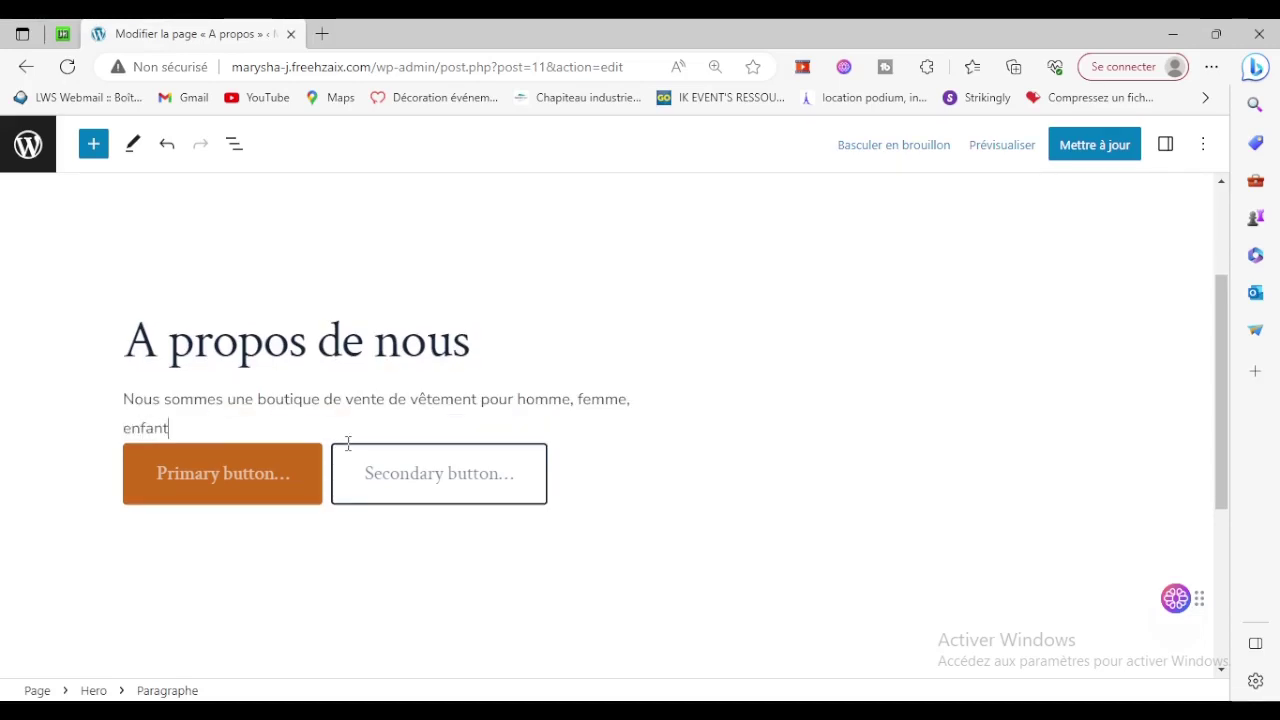
{"action": "type", "text": " et accessoires divers."}
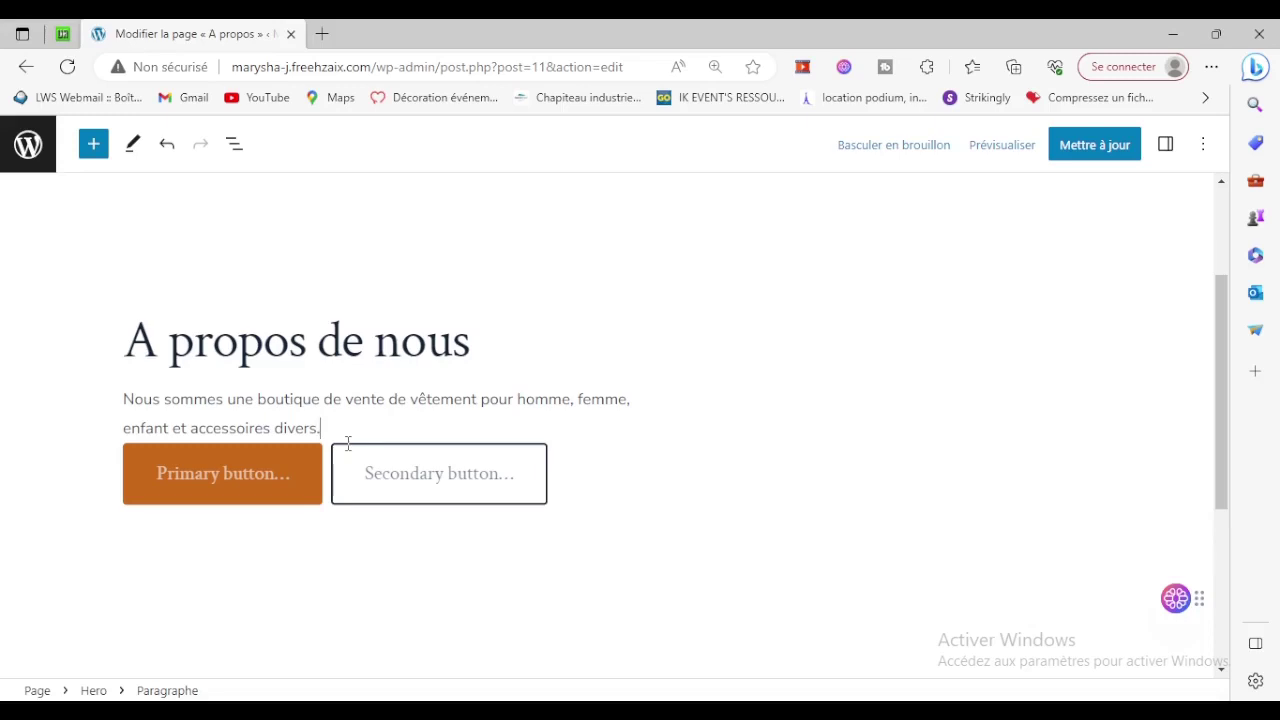
{"action": "left_click", "coordinate": [245, 472]}
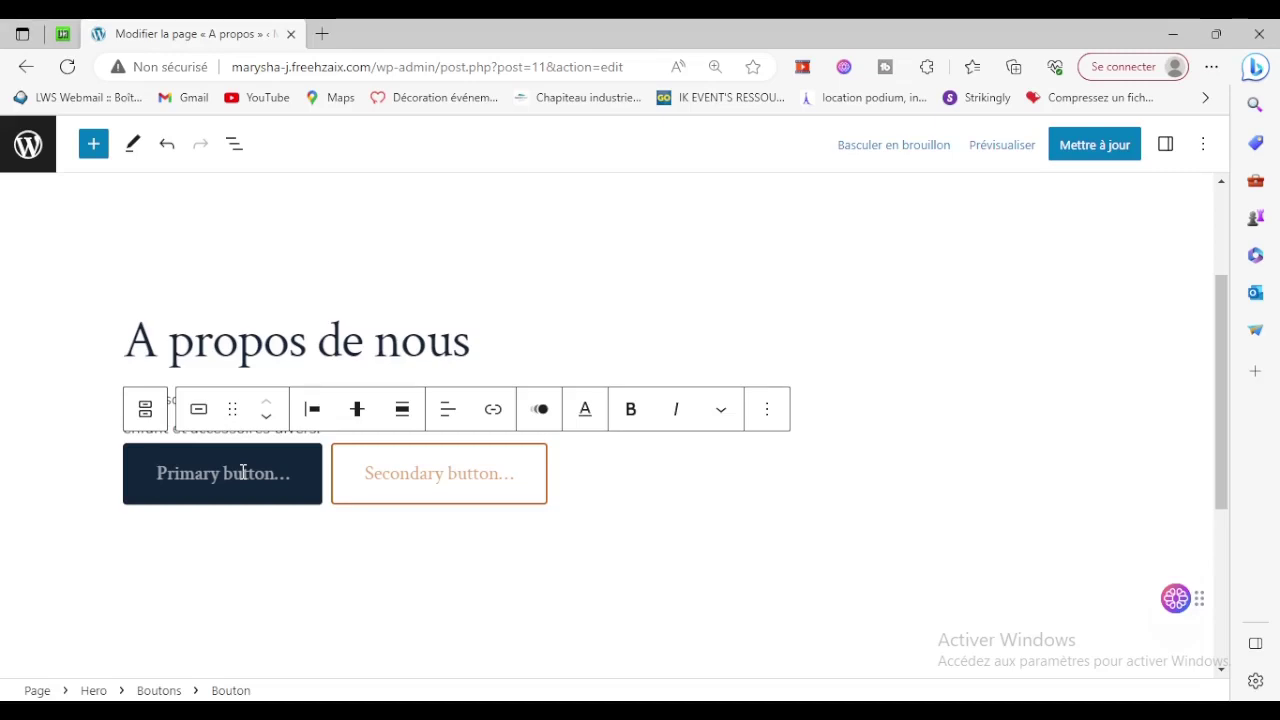
Label the Hero buttons 'Voir la boutique' and 'Nous contacter', update the page and view it live.
{"action": "type", "text": "Voir la"}
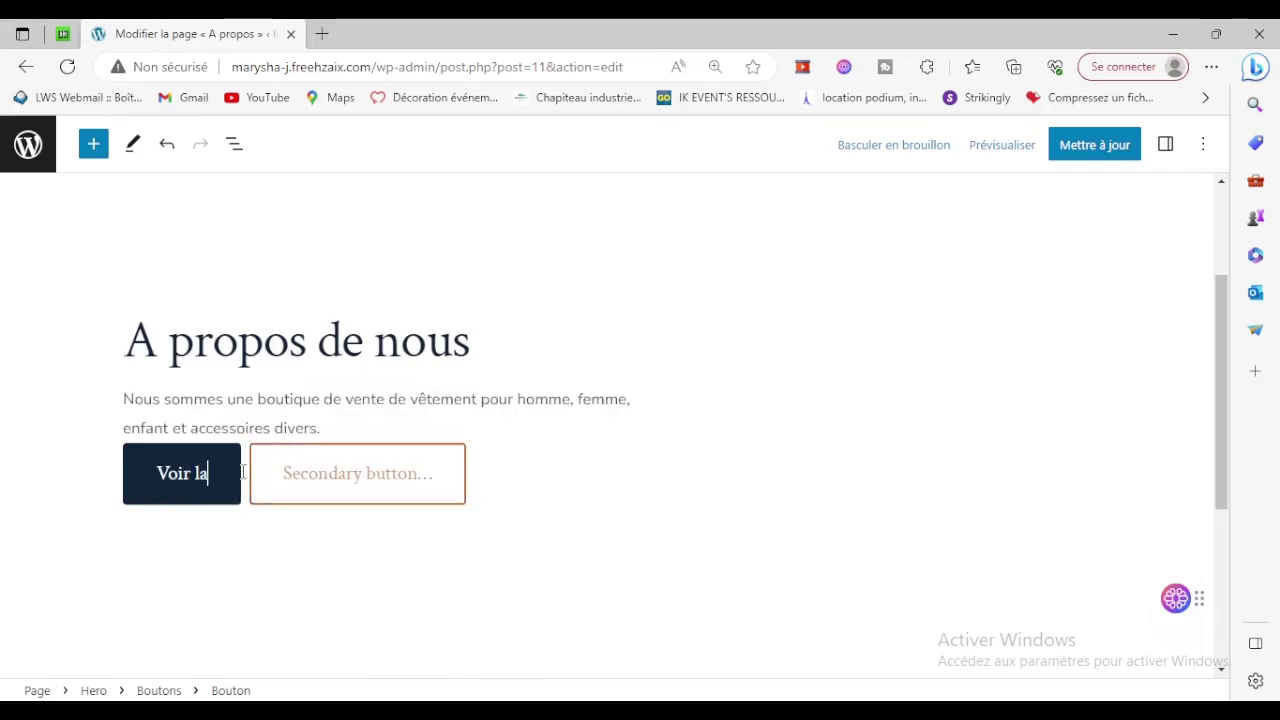
{"action": "type", "text": " boutique"}
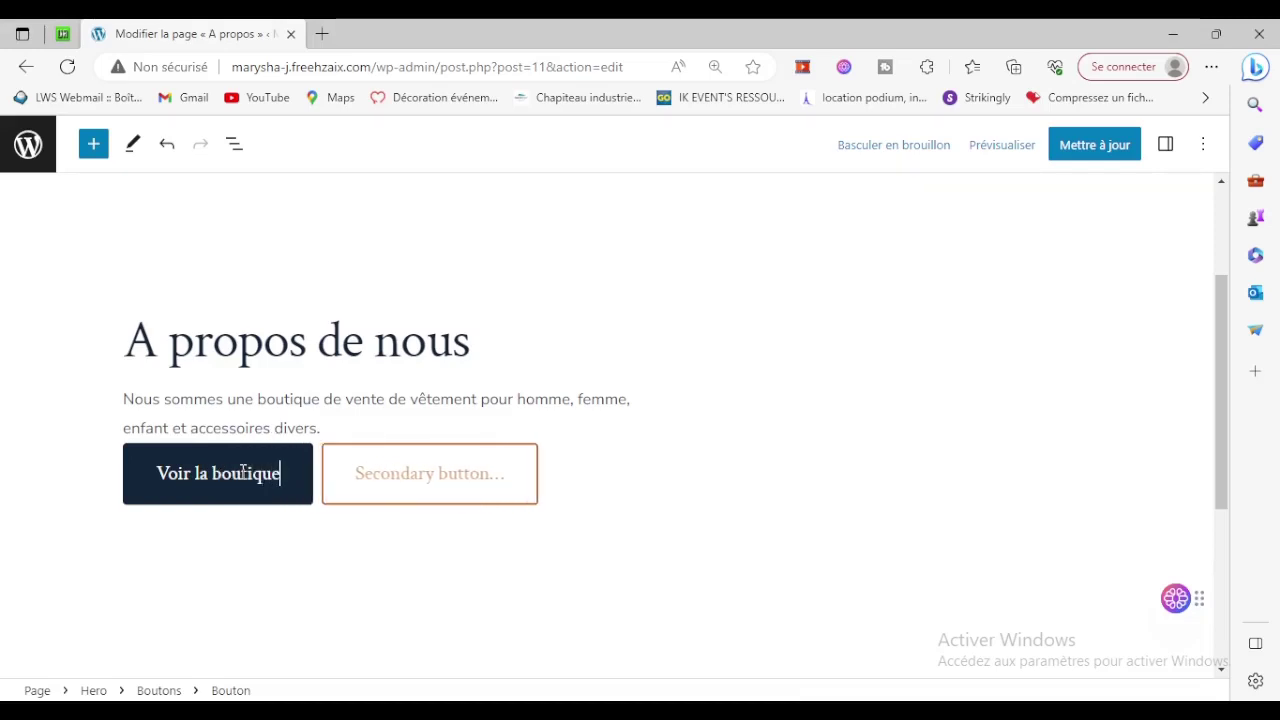
{"action": "left_click", "coordinate": [380, 477]}
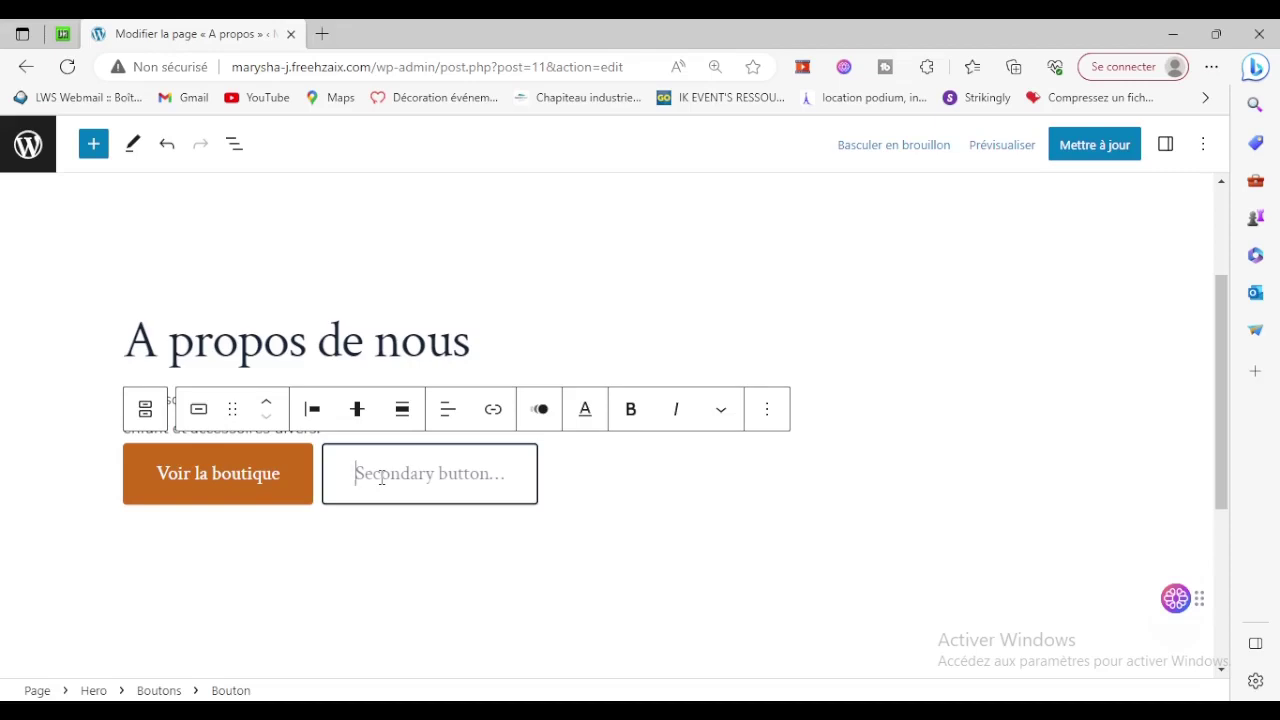
{"action": "type", "text": "En"}
{"action": "key", "text": "BackSpace"}
{"action": "key", "text": "BackSpace"}
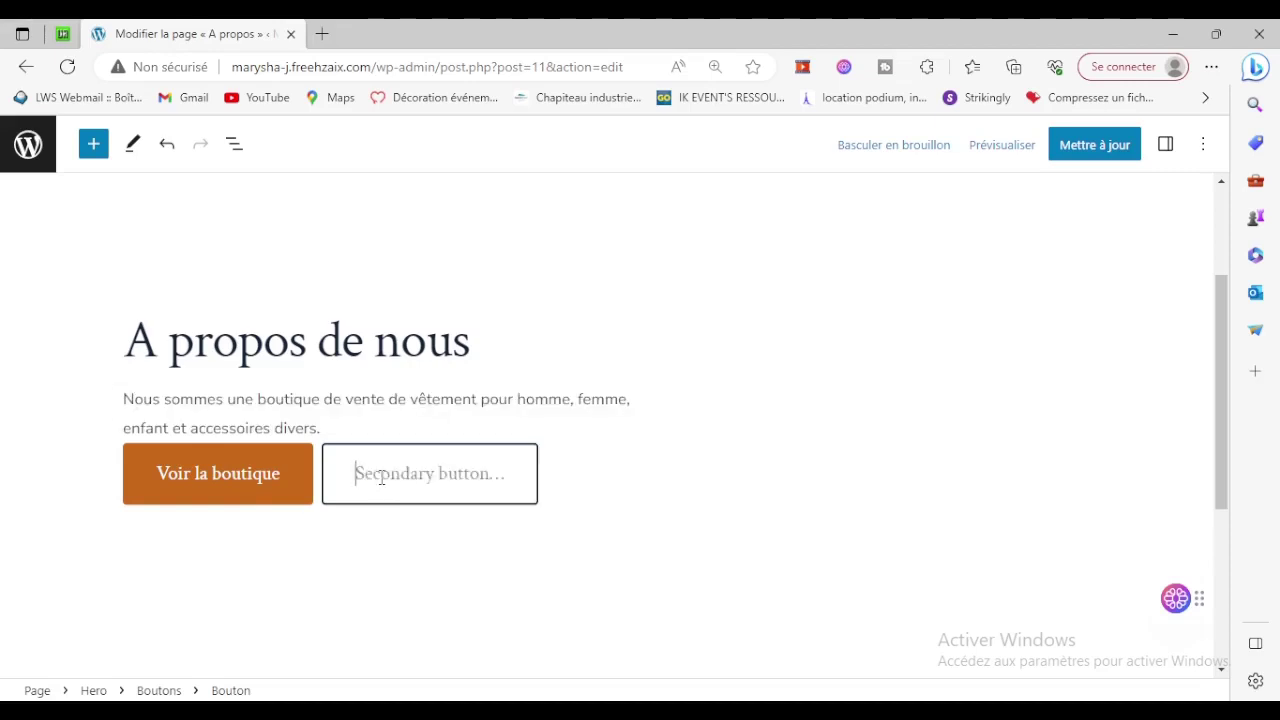
{"action": "type", "text": "Nous "}
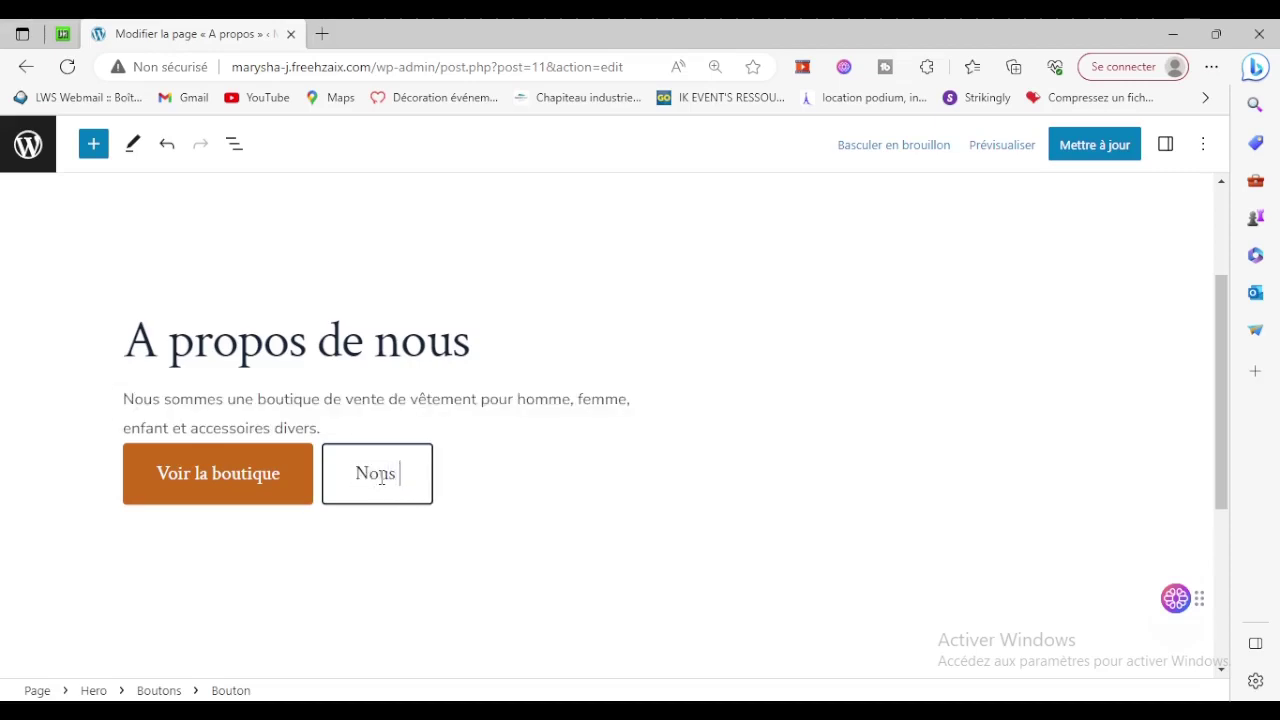
{"action": "type", "text": "contacter"}
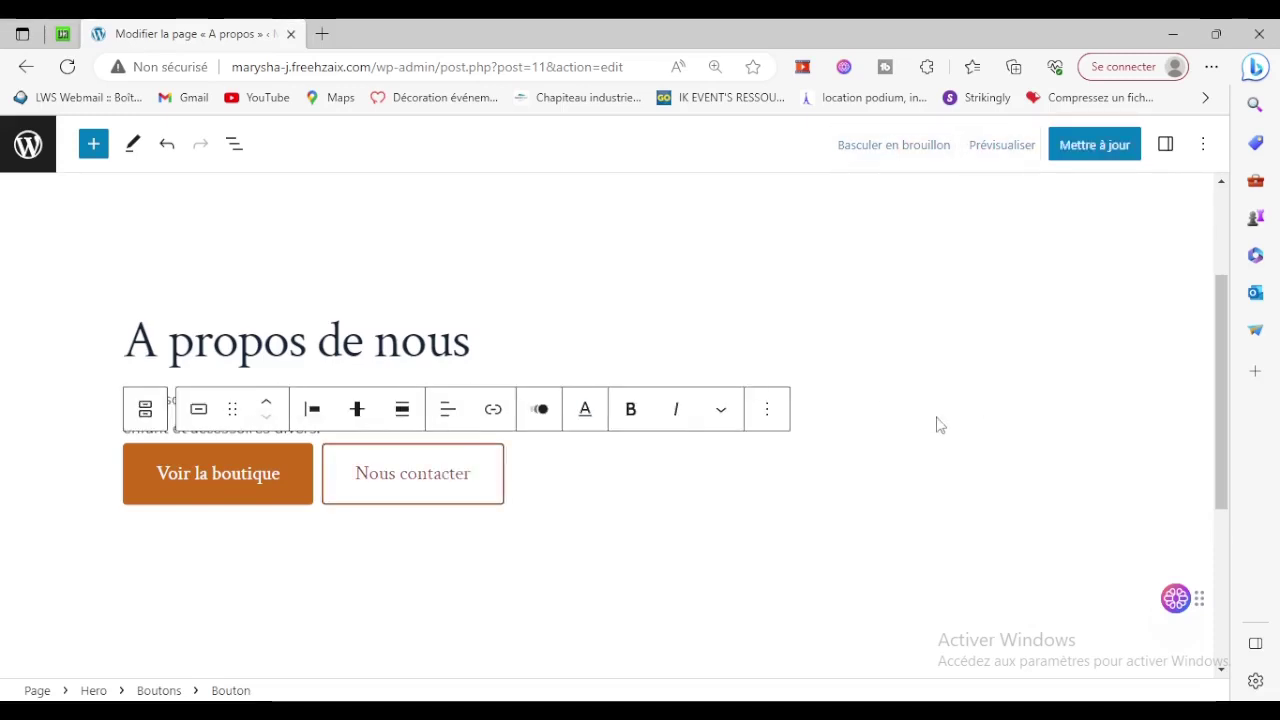
{"action": "left_click", "coordinate": [1086, 150]}
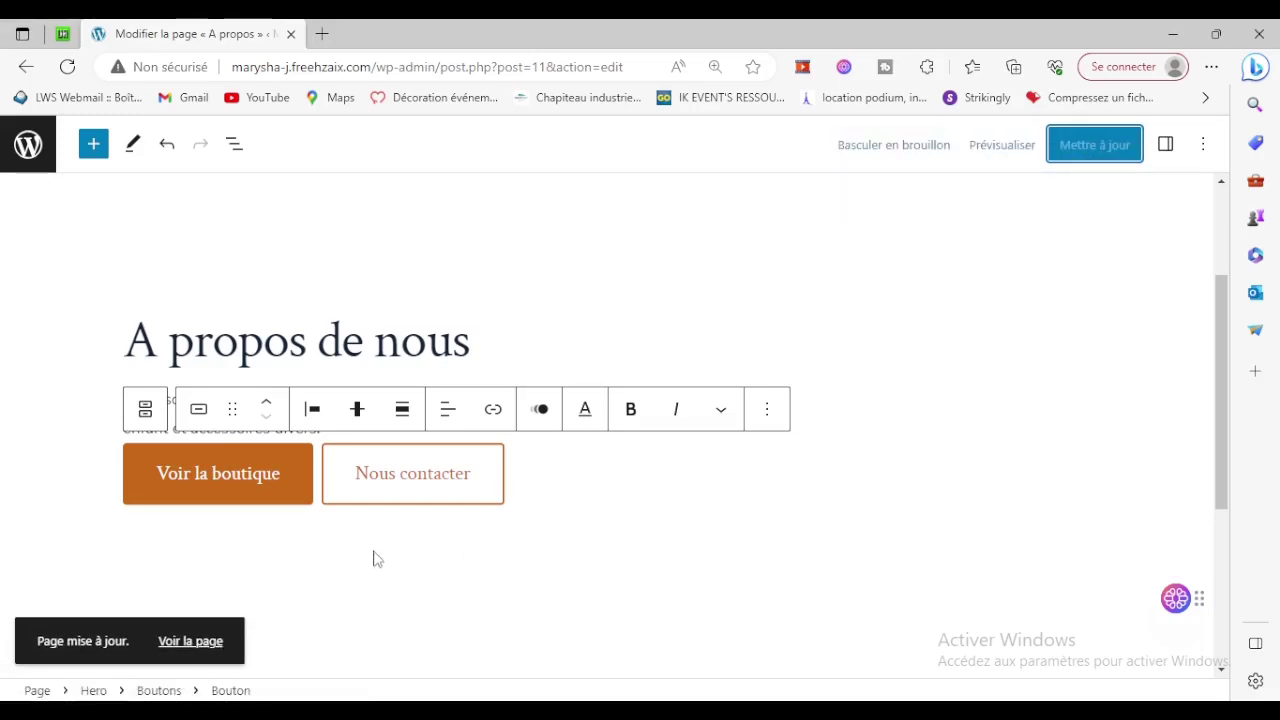
{"action": "left_click", "coordinate": [165, 647]}
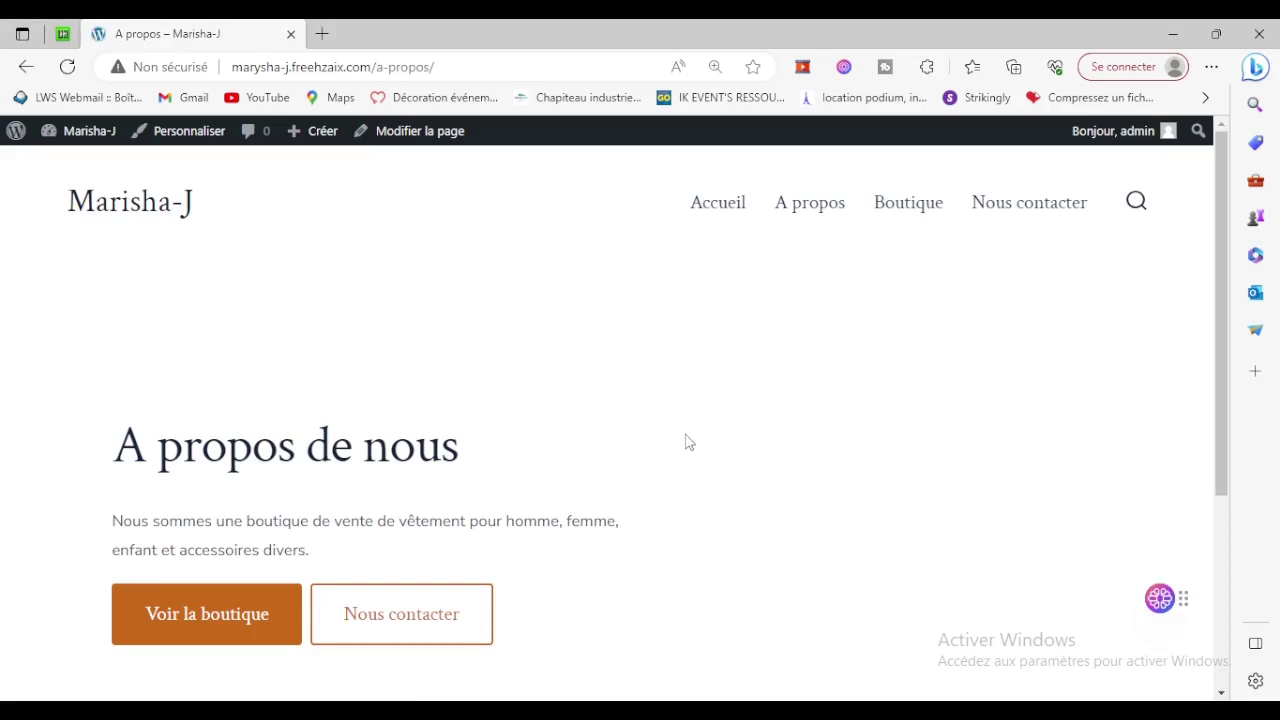
Go to the live Boutique shop page, which shows no products yet, and reveal the Créer options.
{"action": "scroll", "coordinate": [686, 443], "scroll_direction": "down", "scroll_amount": 3}
{"action": "scroll", "coordinate": [686, 443], "scroll_direction": "up", "scroll_amount": 3}
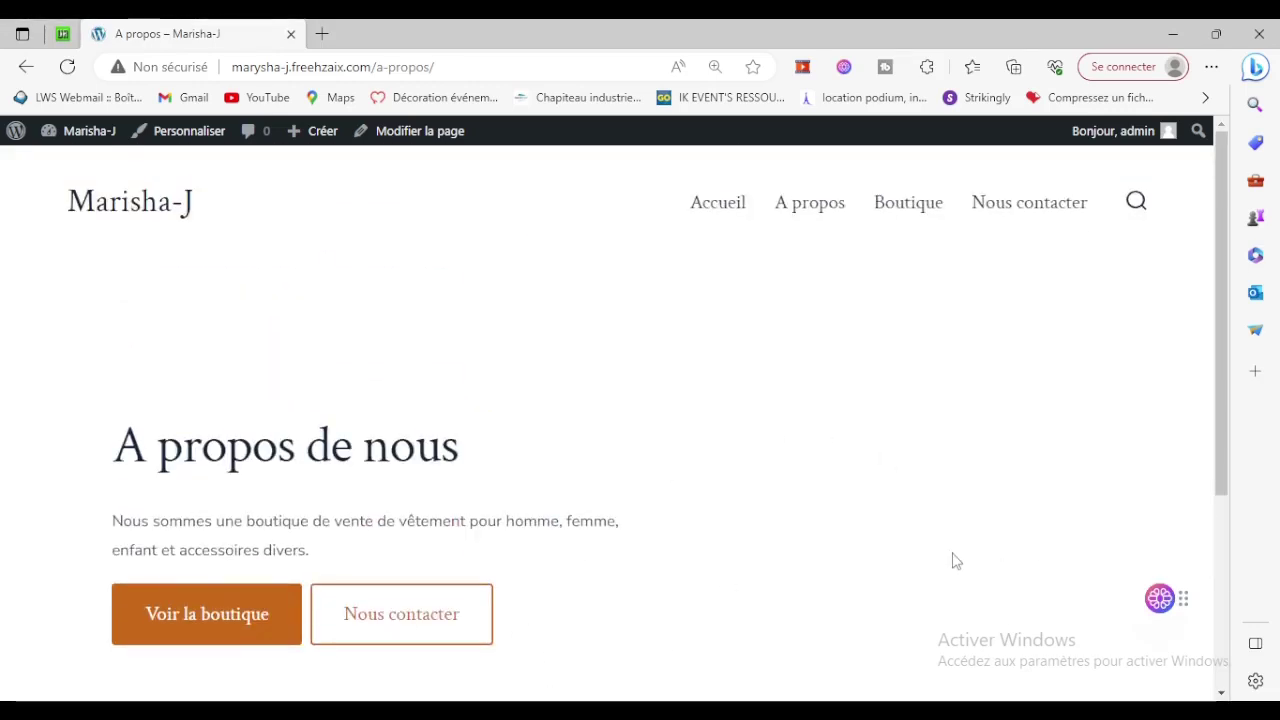
{"action": "scroll", "coordinate": [955, 560], "scroll_direction": "down", "scroll_amount": 3}
{"action": "scroll", "coordinate": [955, 560], "scroll_direction": "up", "scroll_amount": 3}
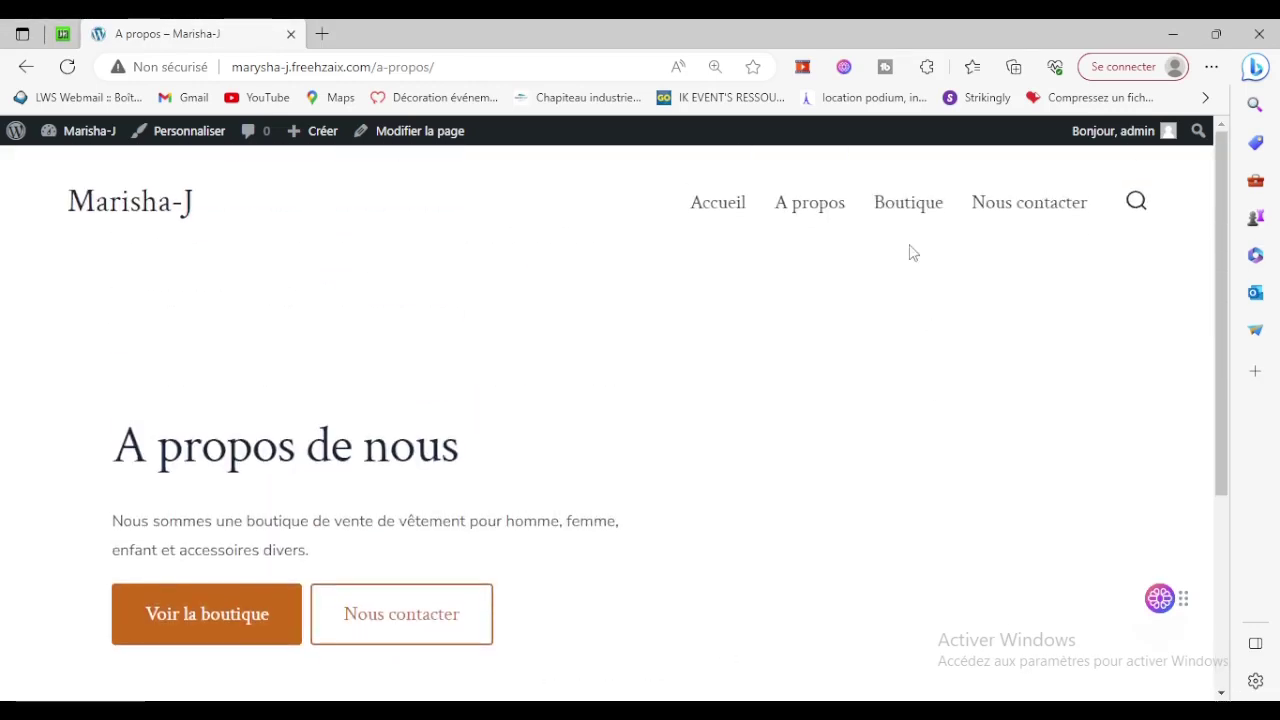
{"action": "left_click", "coordinate": [901, 207]}
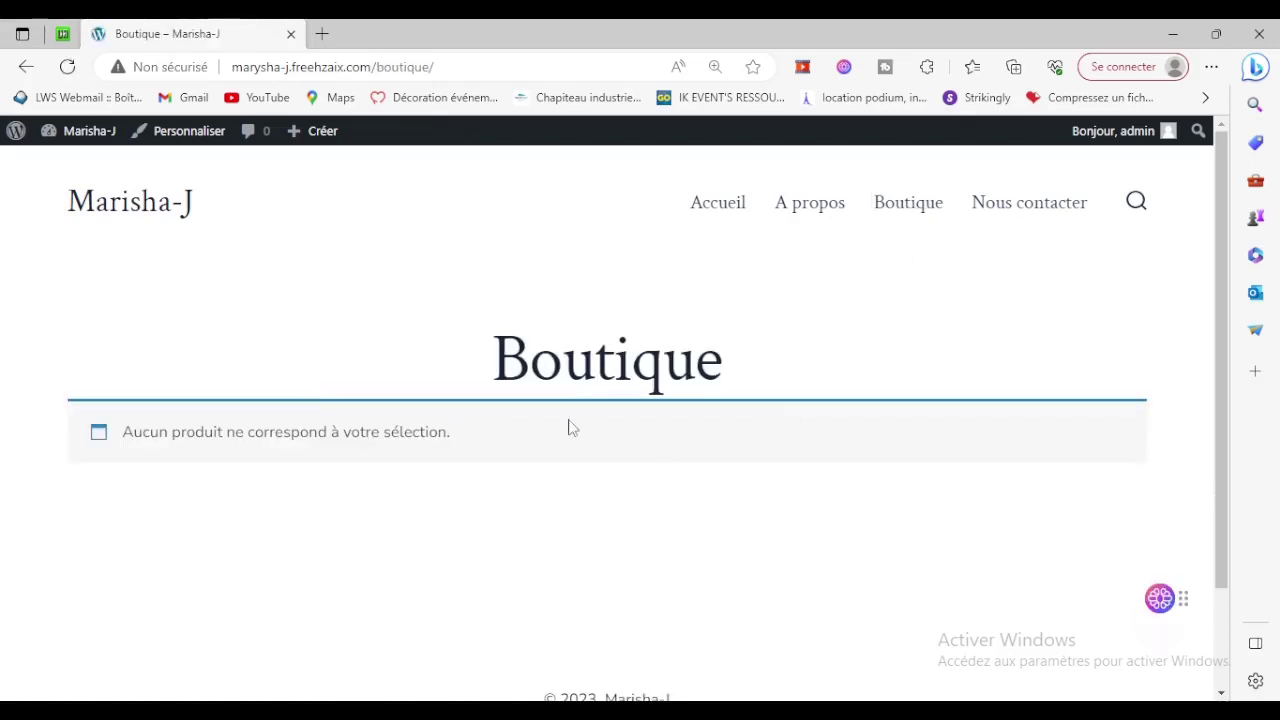
{"action": "mouse_move", "coordinate": [294, 138]}
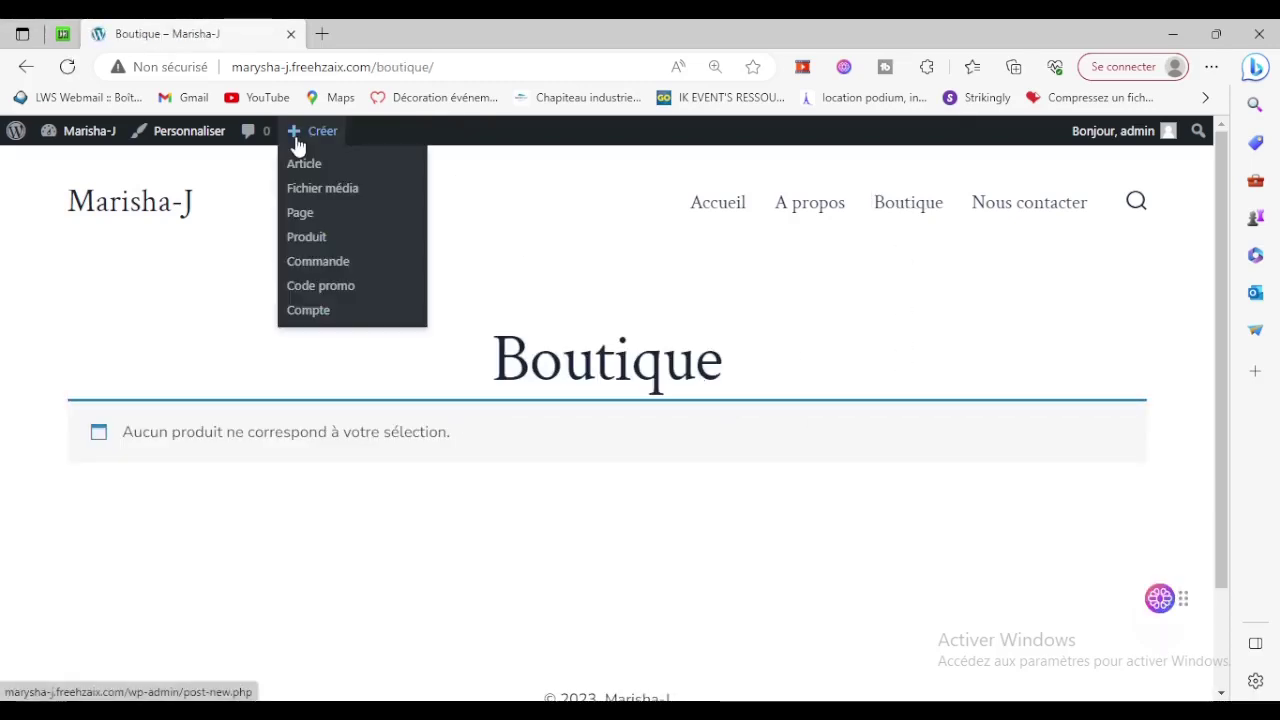
Start a new simple product and reach its empty Tarif régulier and Tarif promo fields.
{"action": "left_click", "coordinate": [304, 244]}
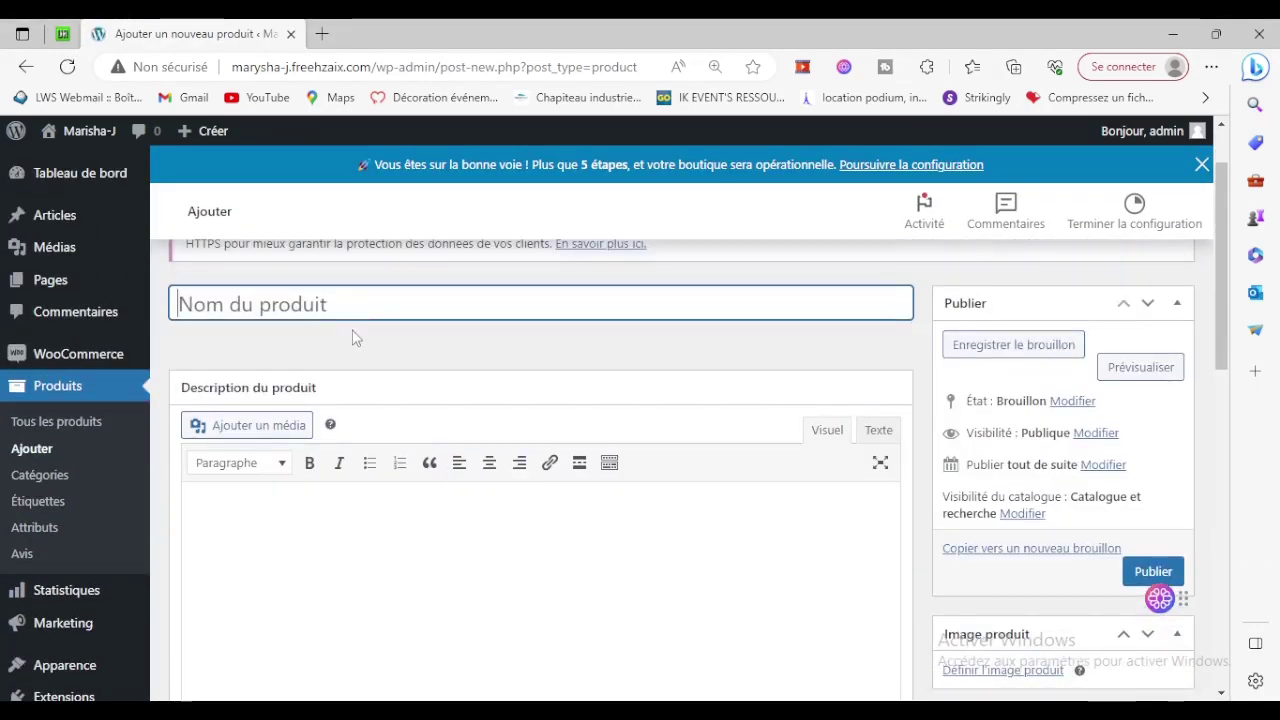
{"action": "scroll", "coordinate": [660, 340], "scroll_direction": "down", "scroll_amount": 1}
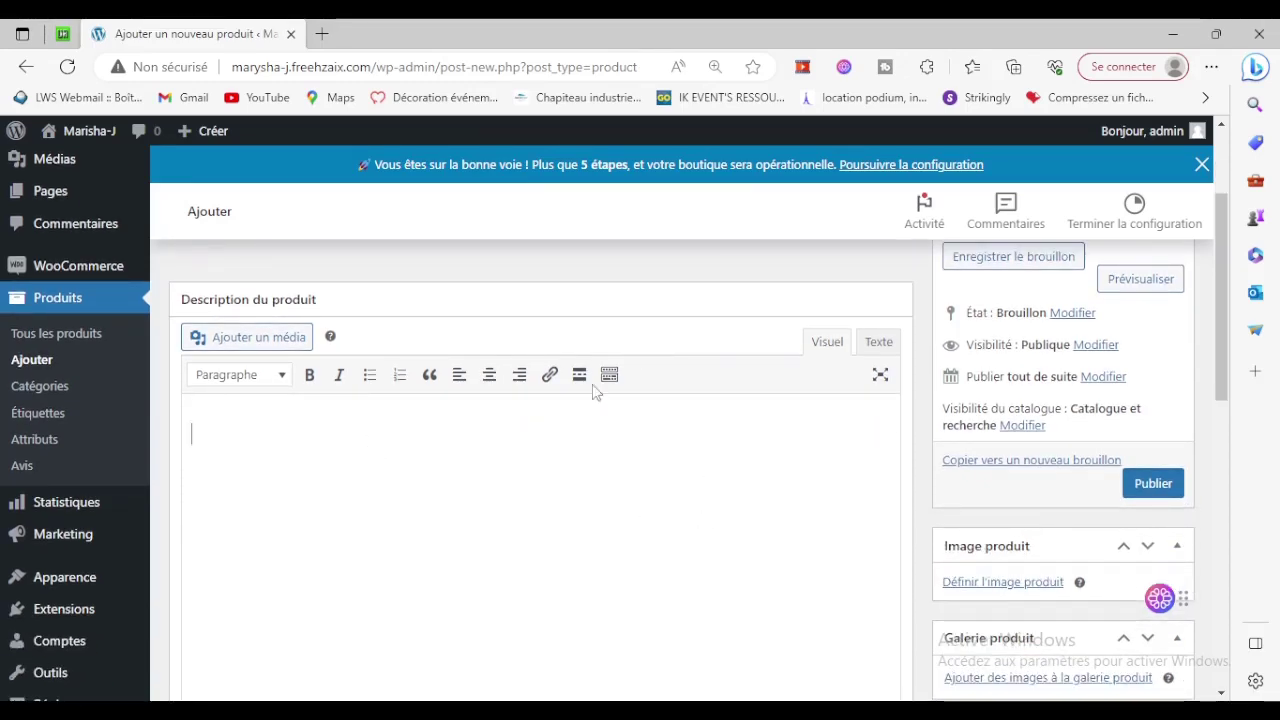
{"action": "scroll", "coordinate": [594, 391], "scroll_direction": "down", "scroll_amount": 5}
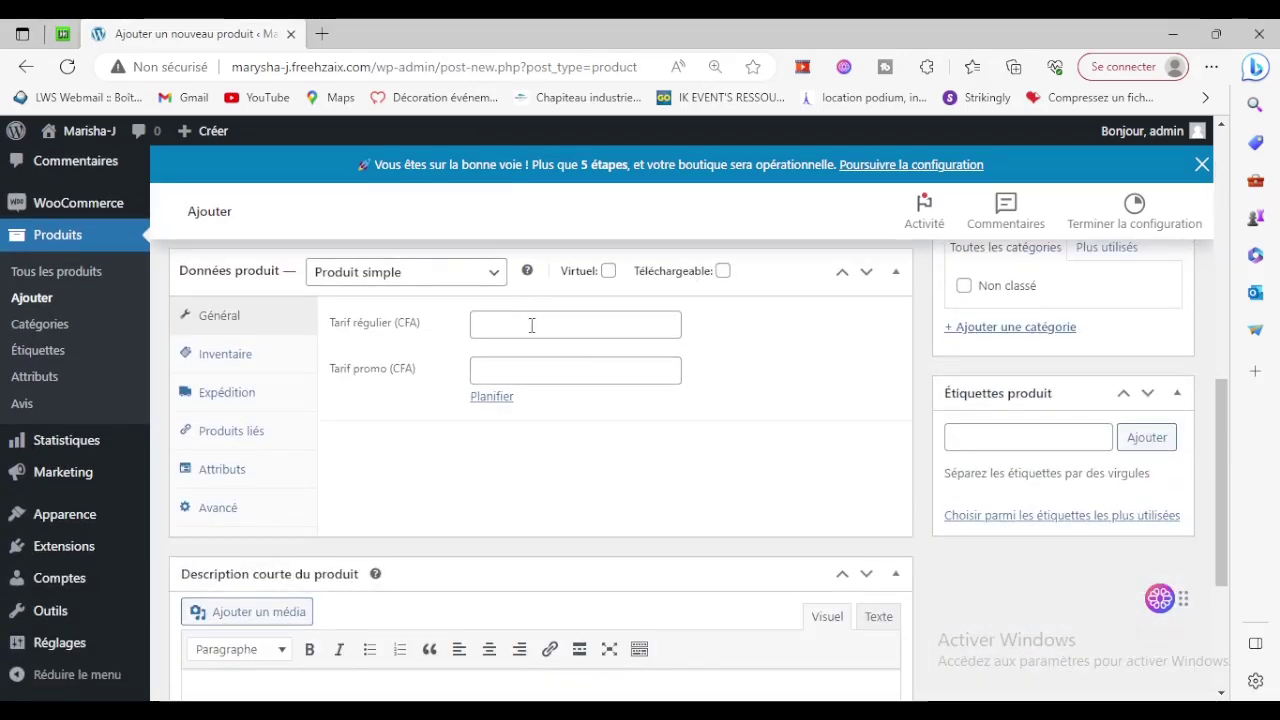
{"action": "left_click", "coordinate": [520, 325]}
{"action": "left_click", "coordinate": [428, 384]}
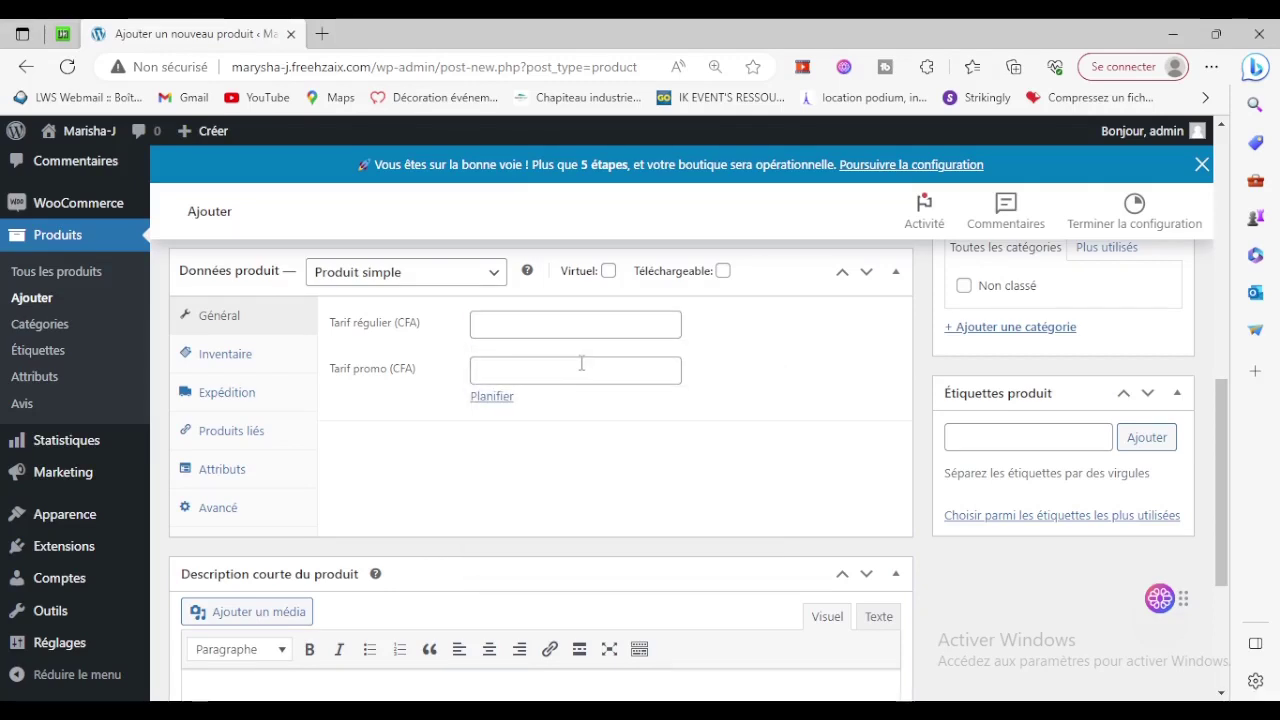
{"action": "left_click", "coordinate": [581, 368]}
{"action": "left_click", "coordinate": [853, 410]}
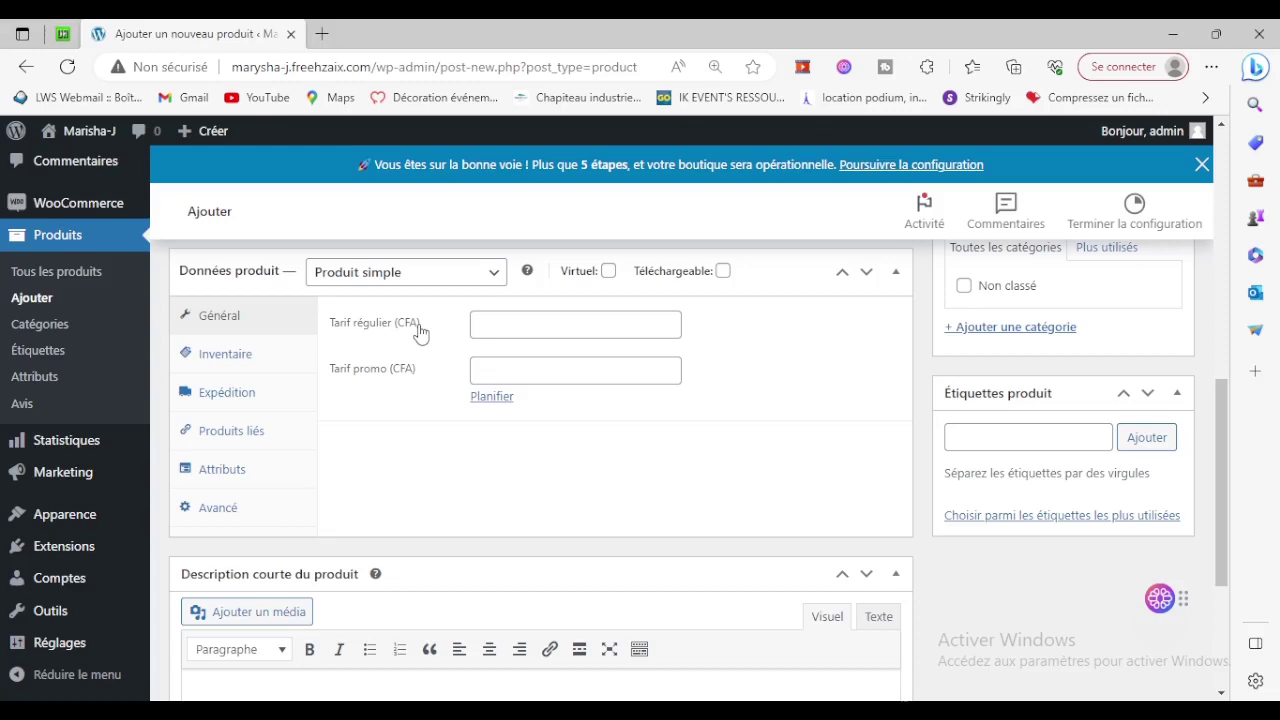
{"action": "scroll", "coordinate": [1003, 405], "scroll_direction": "up", "scroll_amount": 3}
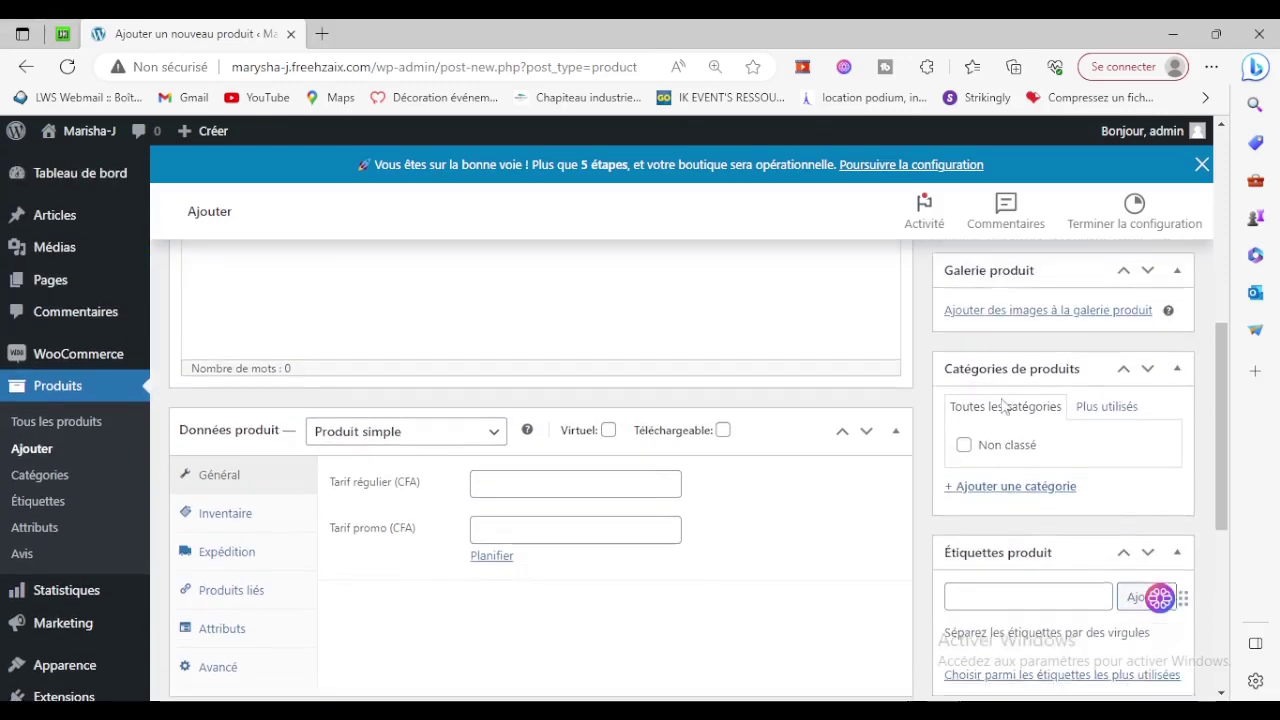
{"action": "scroll", "coordinate": [1005, 330], "scroll_direction": "up", "scroll_amount": 2}
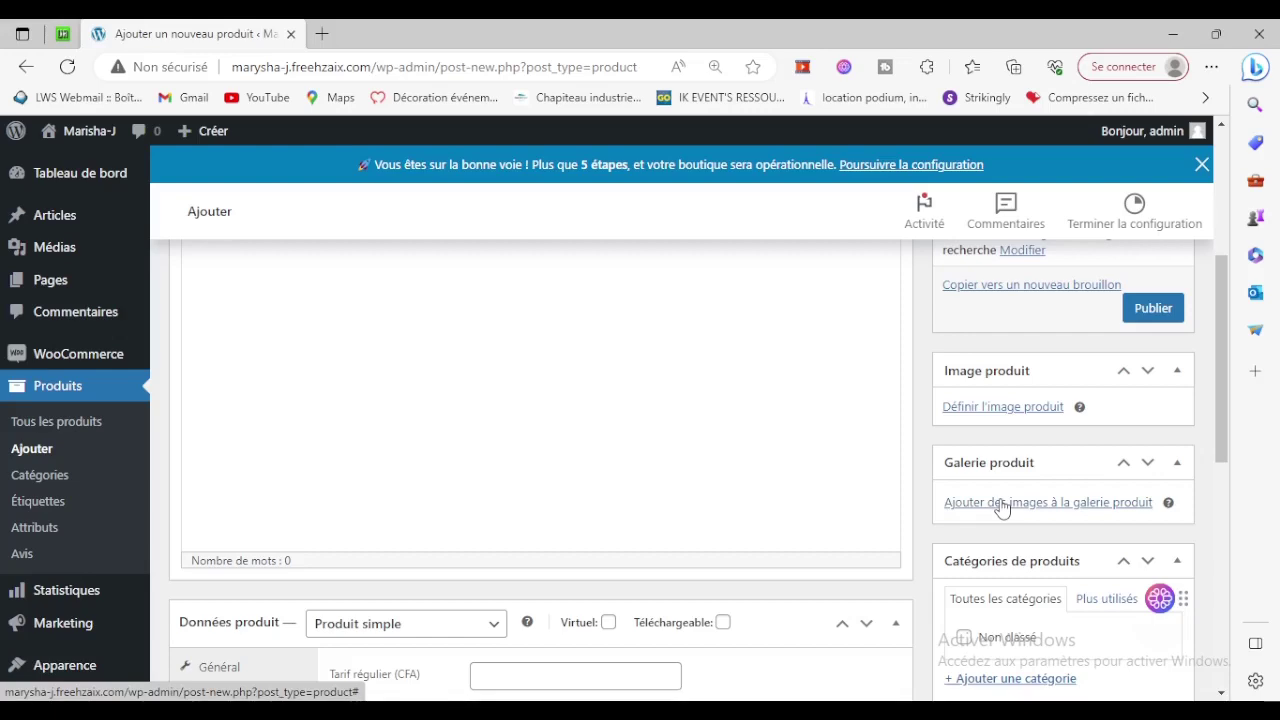
{"action": "scroll", "coordinate": [1000, 505], "scroll_direction": "down", "scroll_amount": 2}
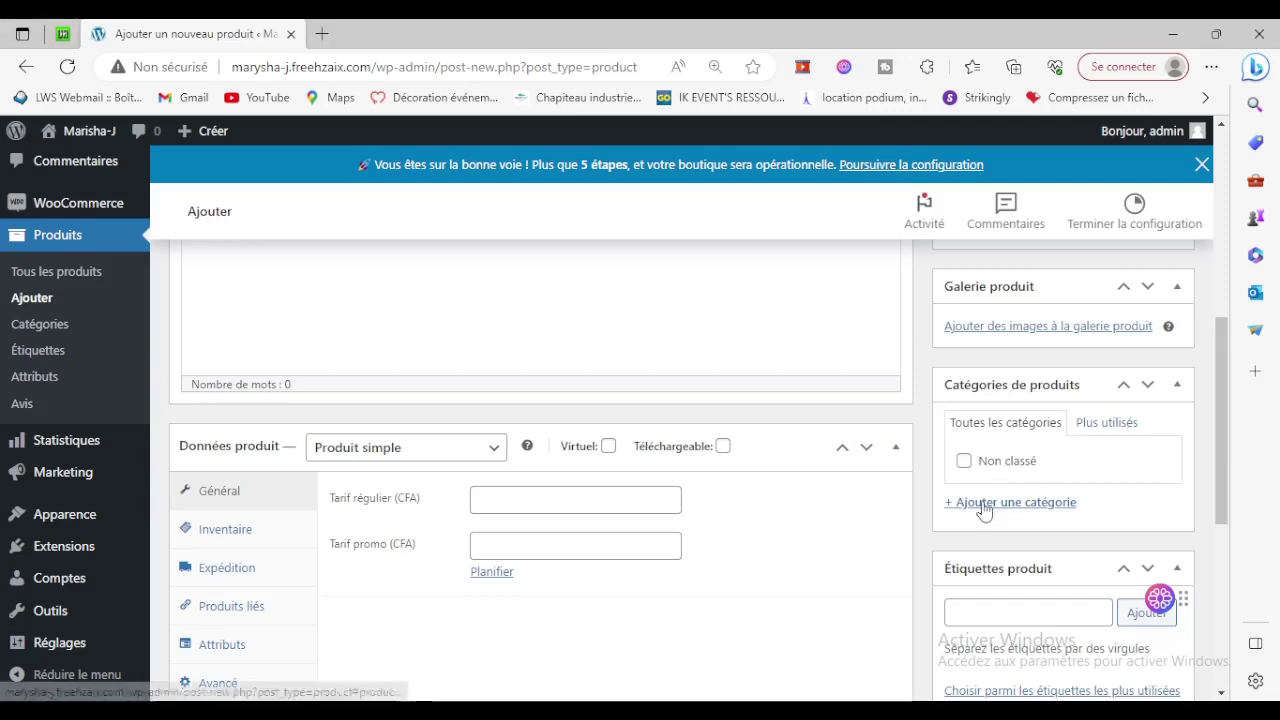
Add a new product category named Vêtements.
{"action": "left_click", "coordinate": [997, 505]}
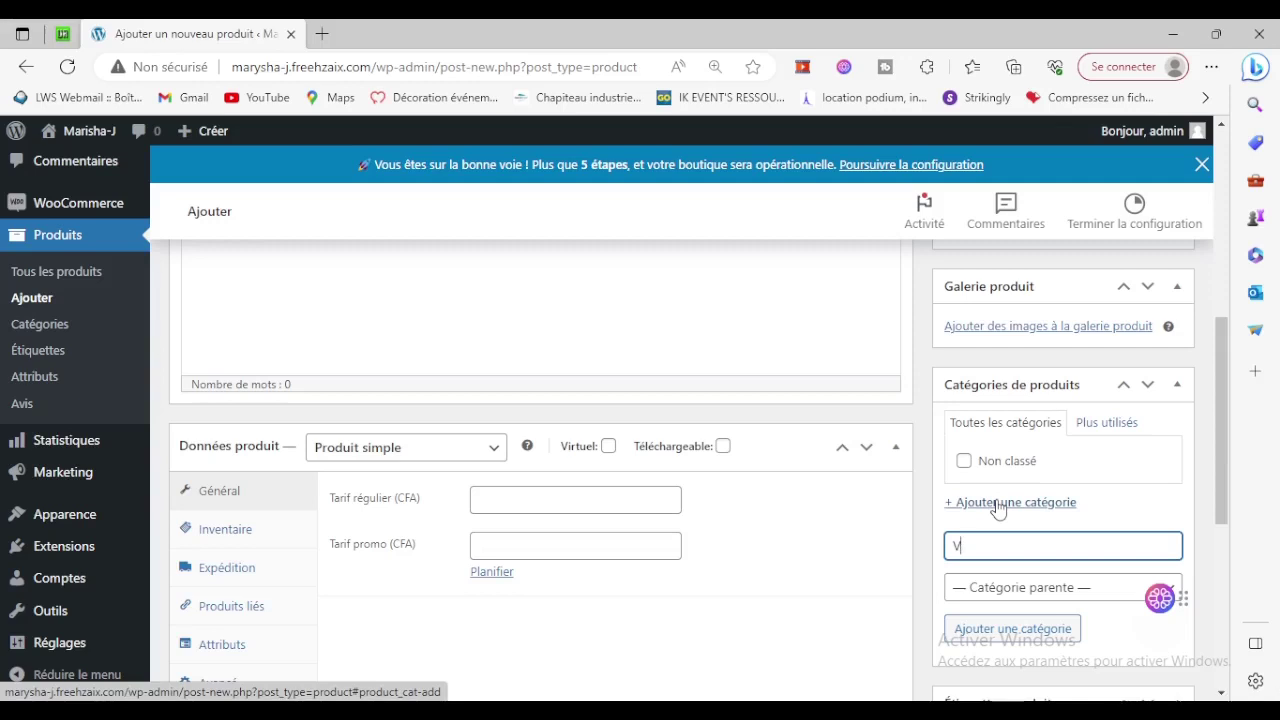
{"action": "type", "text": "ments"}
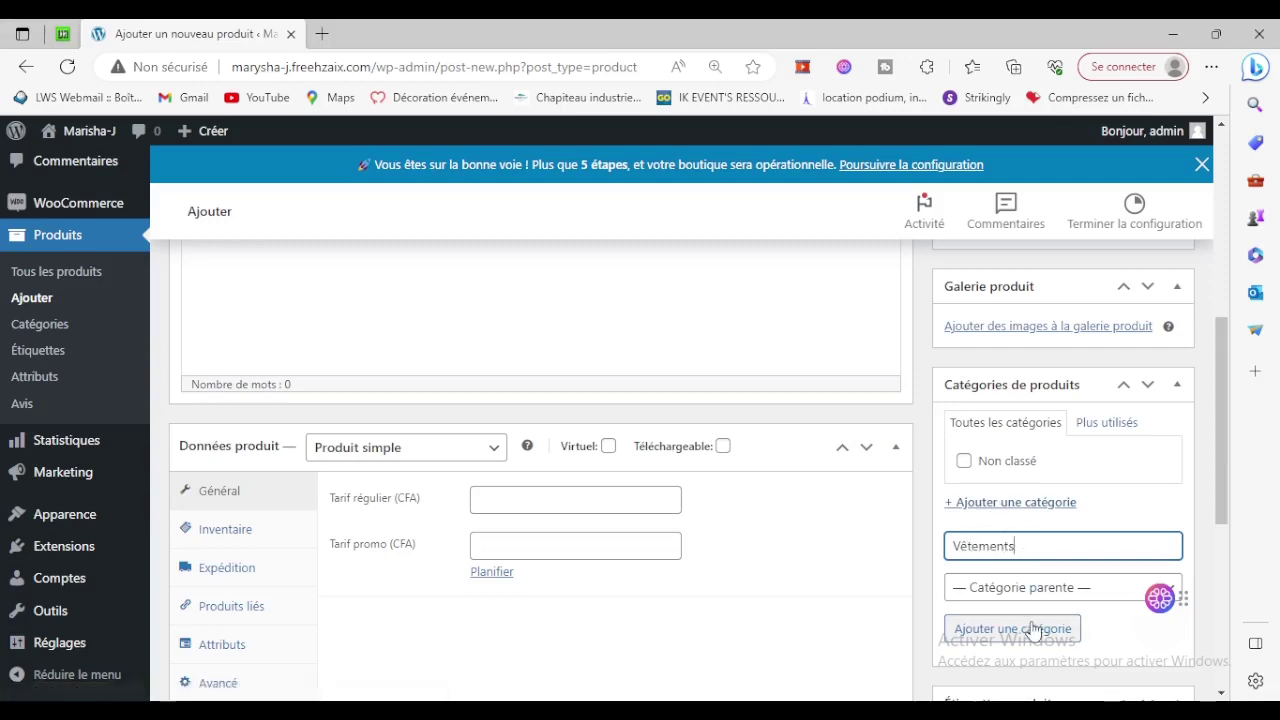
{"action": "left_click", "coordinate": [1060, 593]}
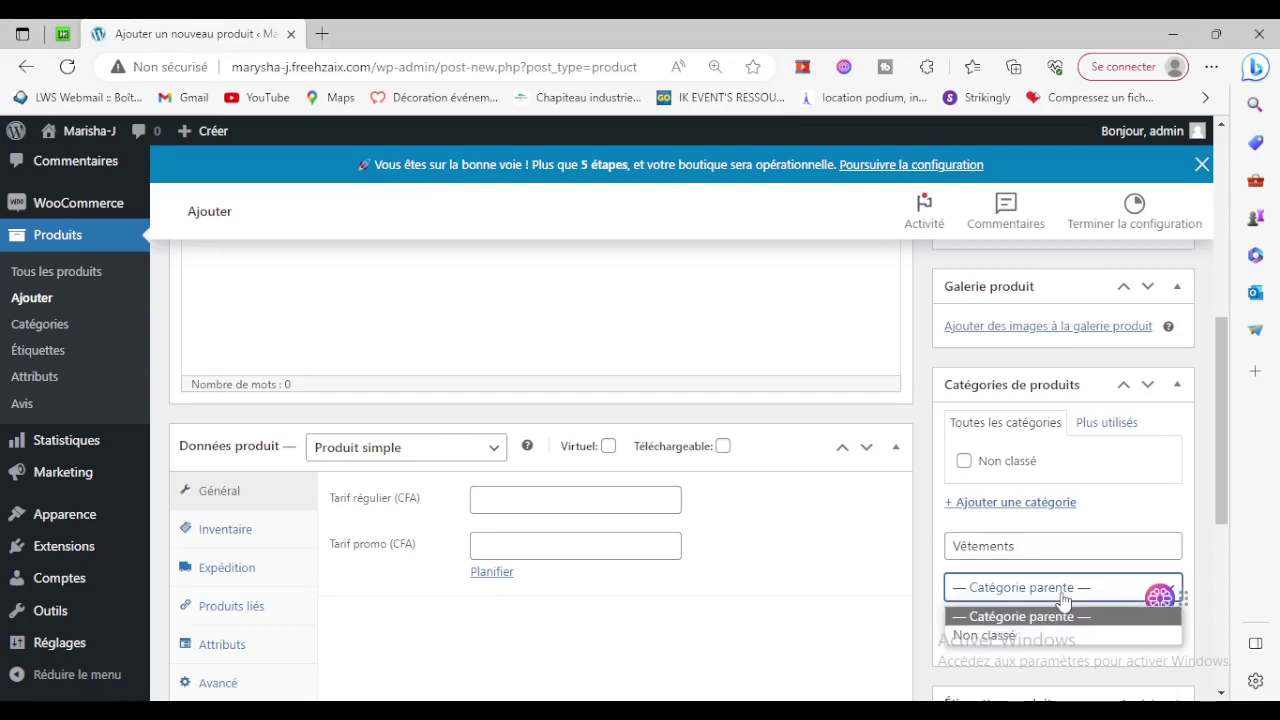
{"action": "left_click", "coordinate": [1060, 593]}
{"action": "left_click", "coordinate": [1008, 636]}
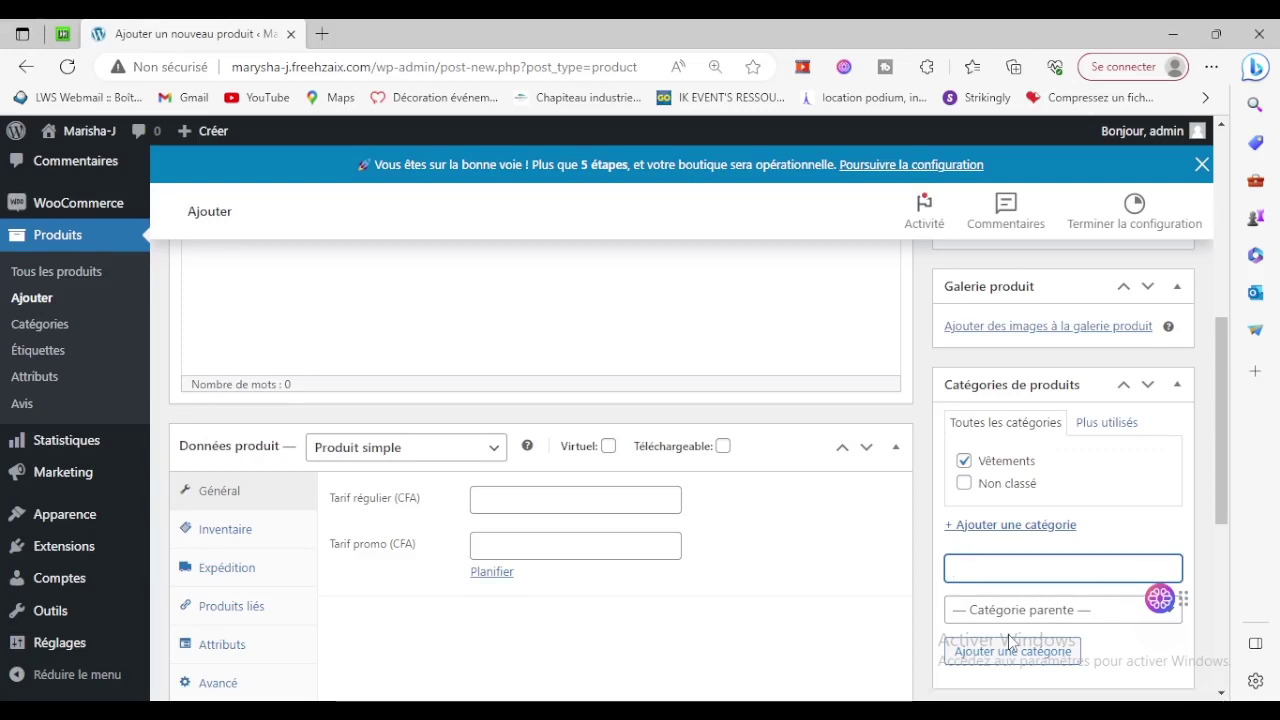
Add Vêtements pour homme as a subcategory of Vêtements.
{"action": "type", "text": "Vêt"}
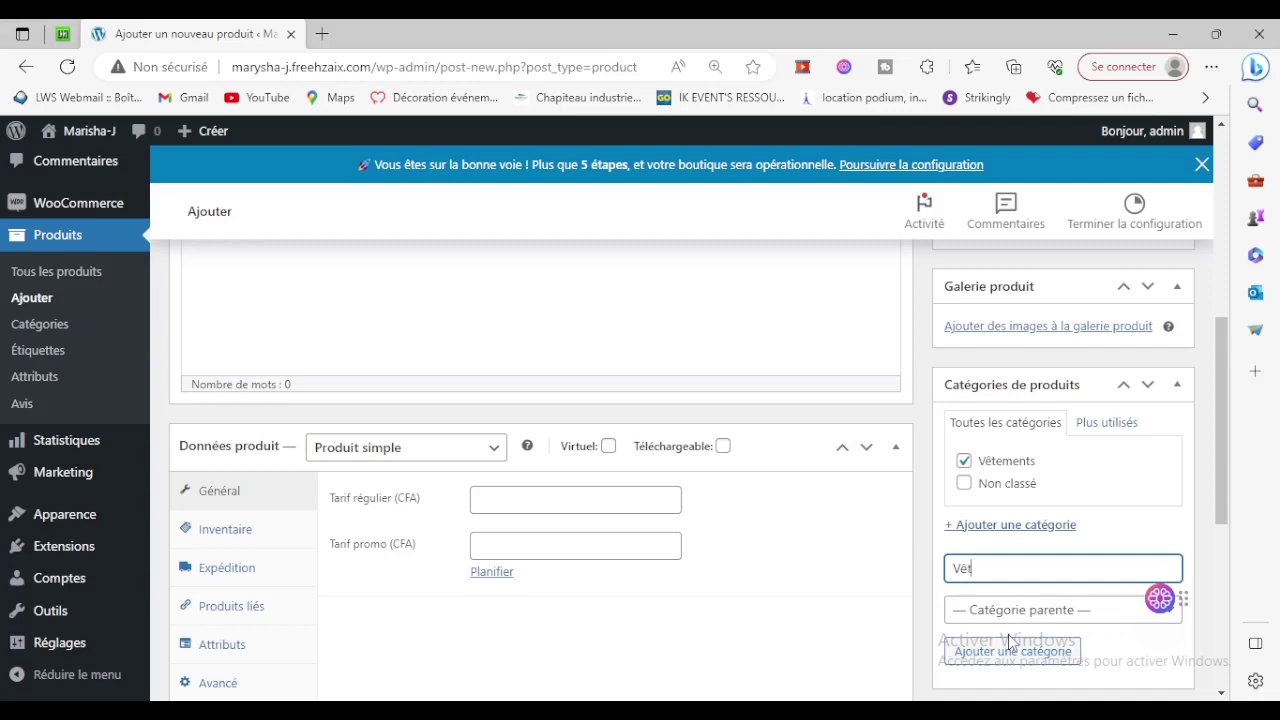
{"action": "type", "text": "ements pour homme"}
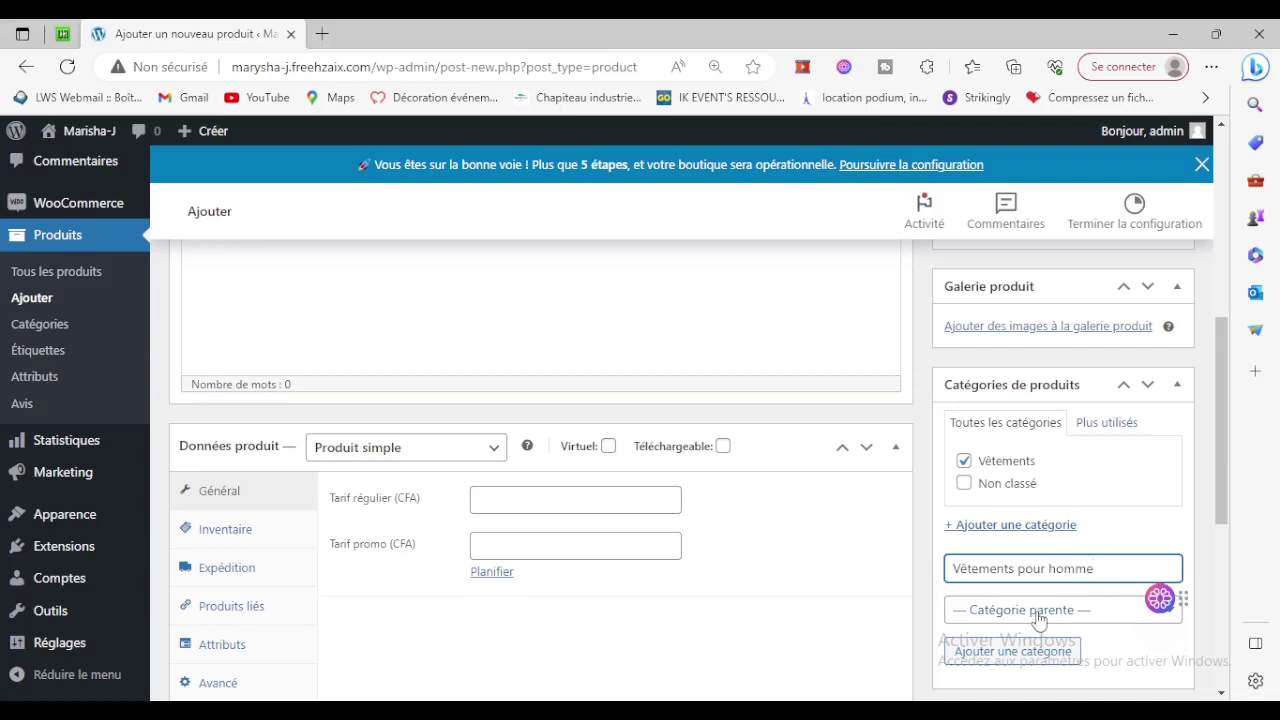
{"action": "left_click", "coordinate": [1038, 619]}
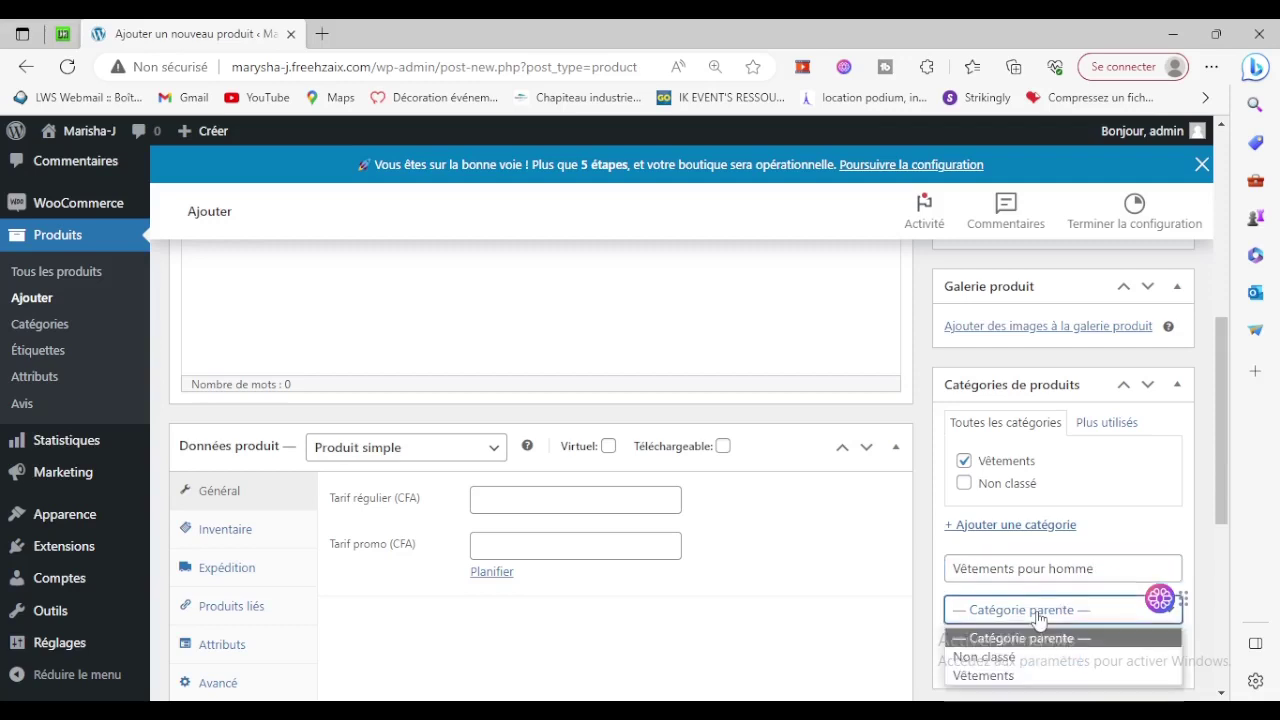
{"action": "left_click", "coordinate": [1005, 678]}
{"action": "left_click", "coordinate": [990, 652]}
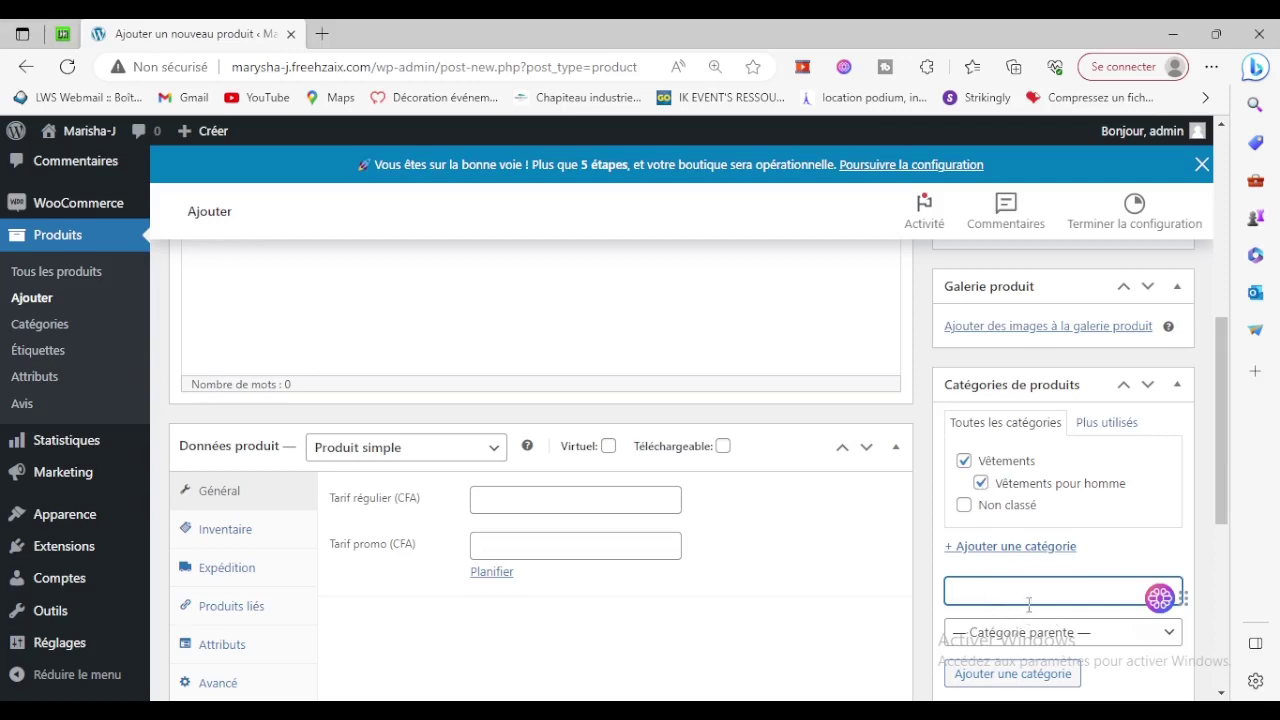
Toggle the Vêtements and Vêtements pour homme checkboxes, leaving both ticked.
{"action": "left_click", "coordinate": [980, 484]}
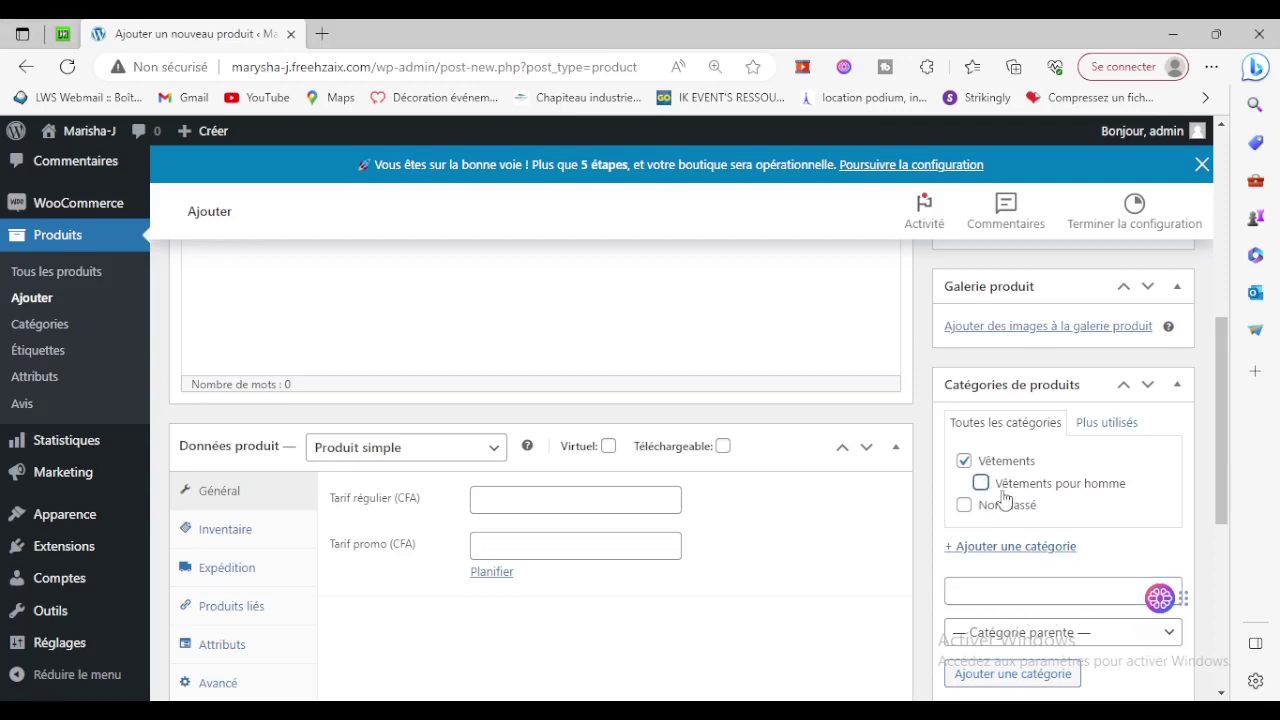
{"action": "left_click", "coordinate": [981, 483]}
{"action": "left_click", "coordinate": [964, 461]}
{"action": "left_click", "coordinate": [981, 483]}
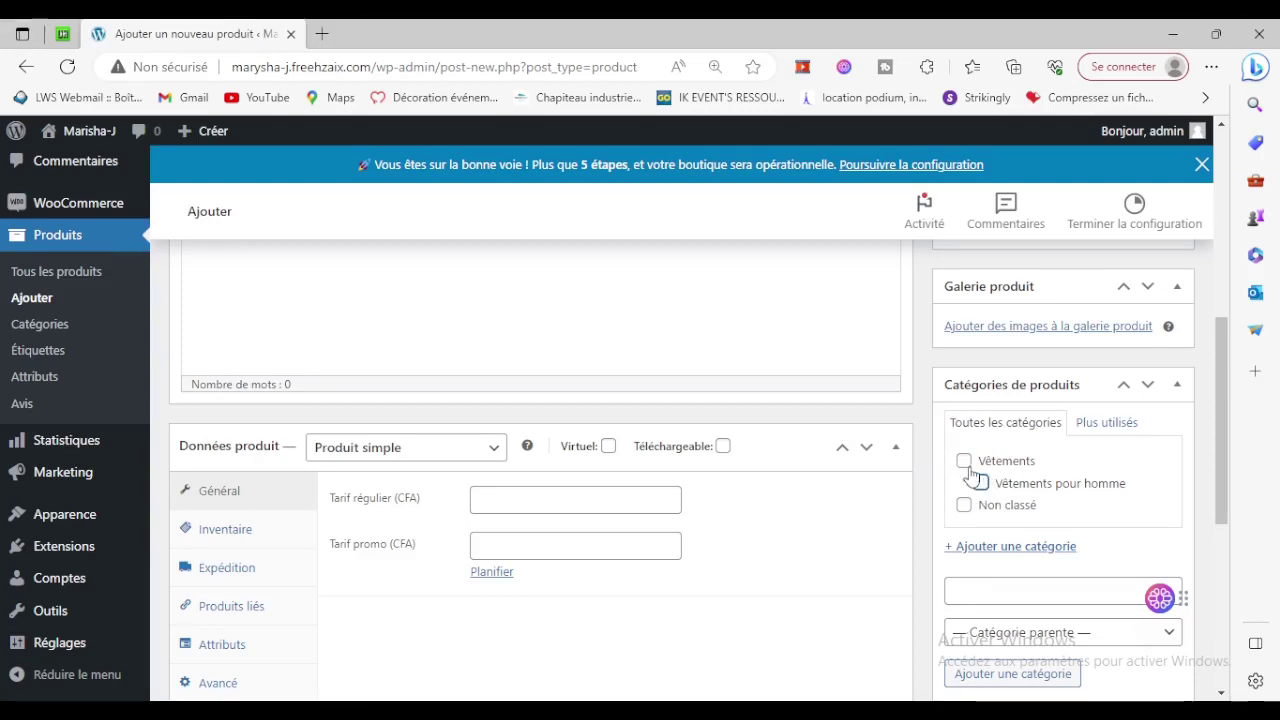
{"action": "left_click", "coordinate": [965, 463]}
{"action": "left_click", "coordinate": [981, 483]}
Add Vêtements pour femme as a subcategory of Vêtements.
{"action": "scroll", "coordinate": [1023, 562], "scroll_direction": "down", "scroll_amount": 1}
{"action": "left_click", "coordinate": [1025, 503]}
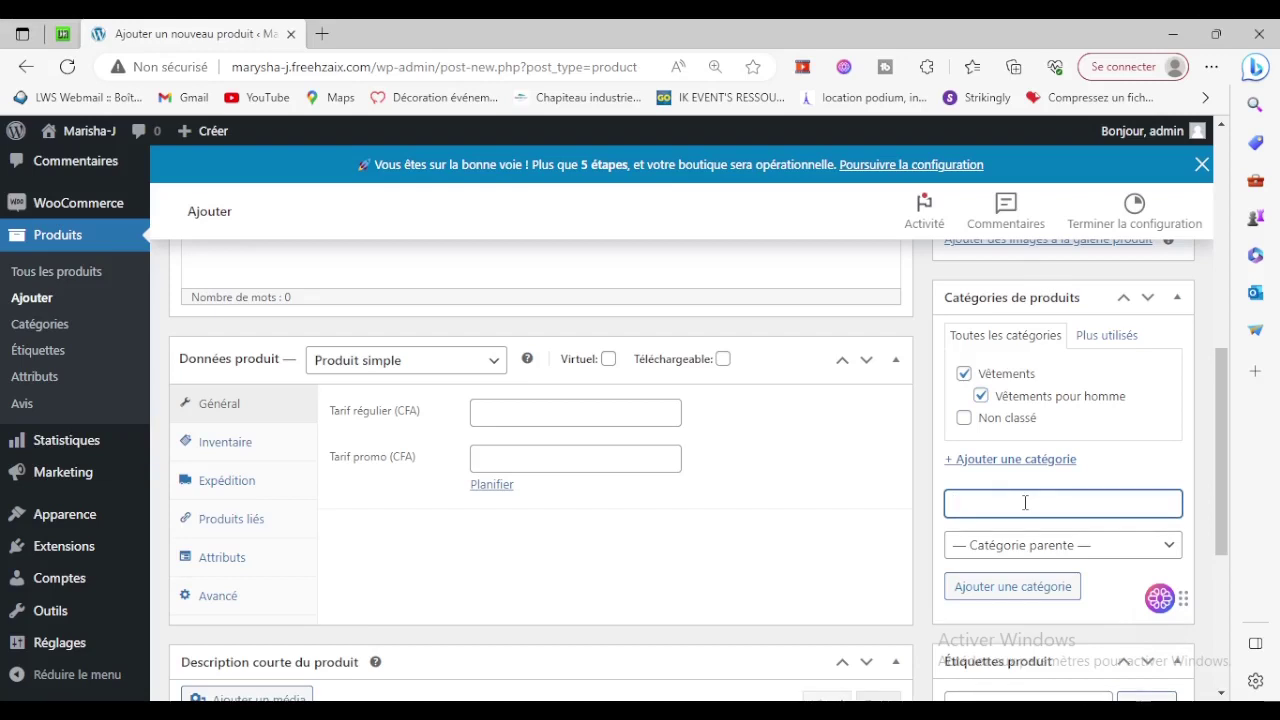
{"action": "type", "text": "V"}
{"action": "type", "text": "$"}
{"action": "type", "text": "é"}
{"action": "type", "text": "tement"}
{"action": "type", "text": "s po"}
{"action": "type", "text": "ur femme"}
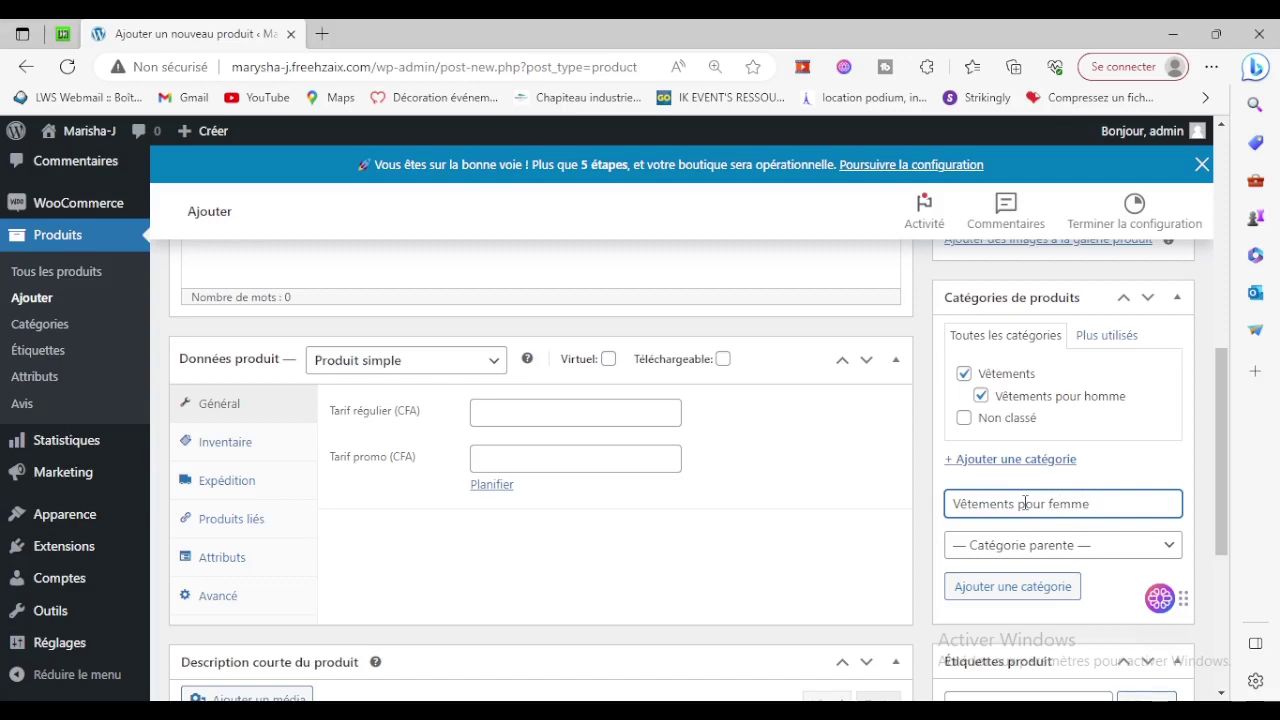
{"action": "left_click", "coordinate": [1022, 548]}
{"action": "left_click", "coordinate": [997, 607]}
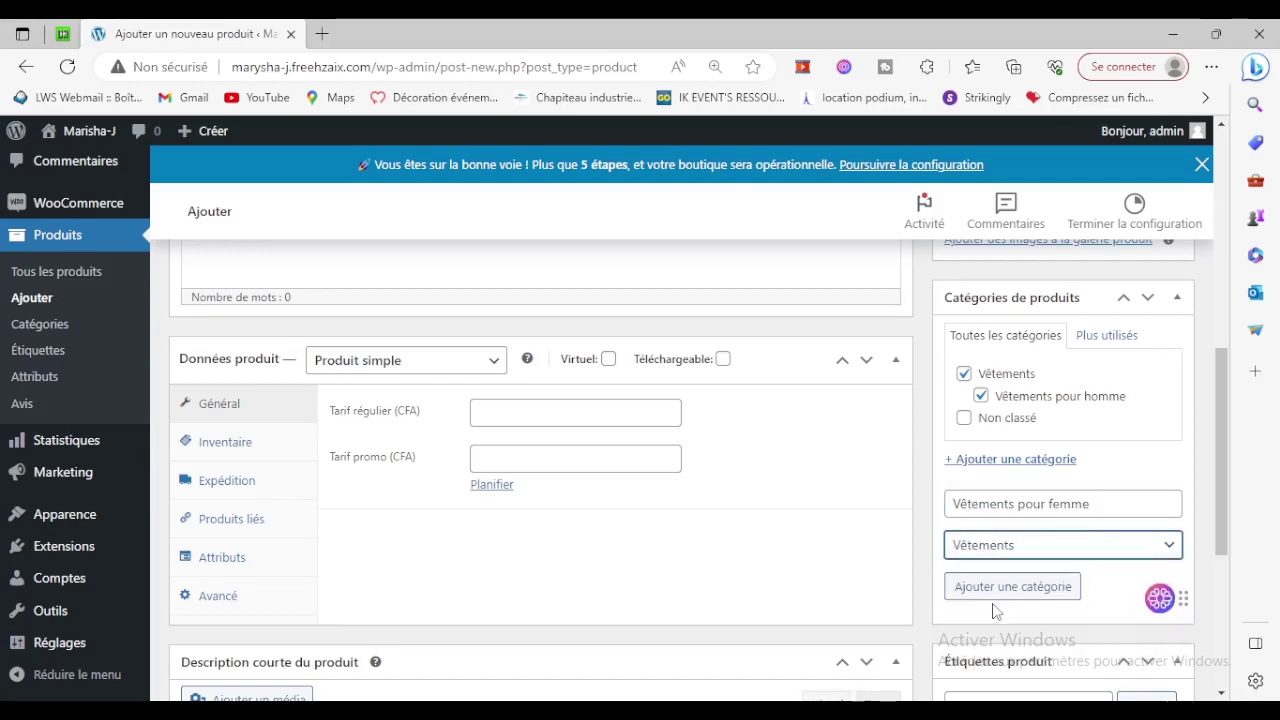
{"action": "left_click", "coordinate": [1003, 596]}
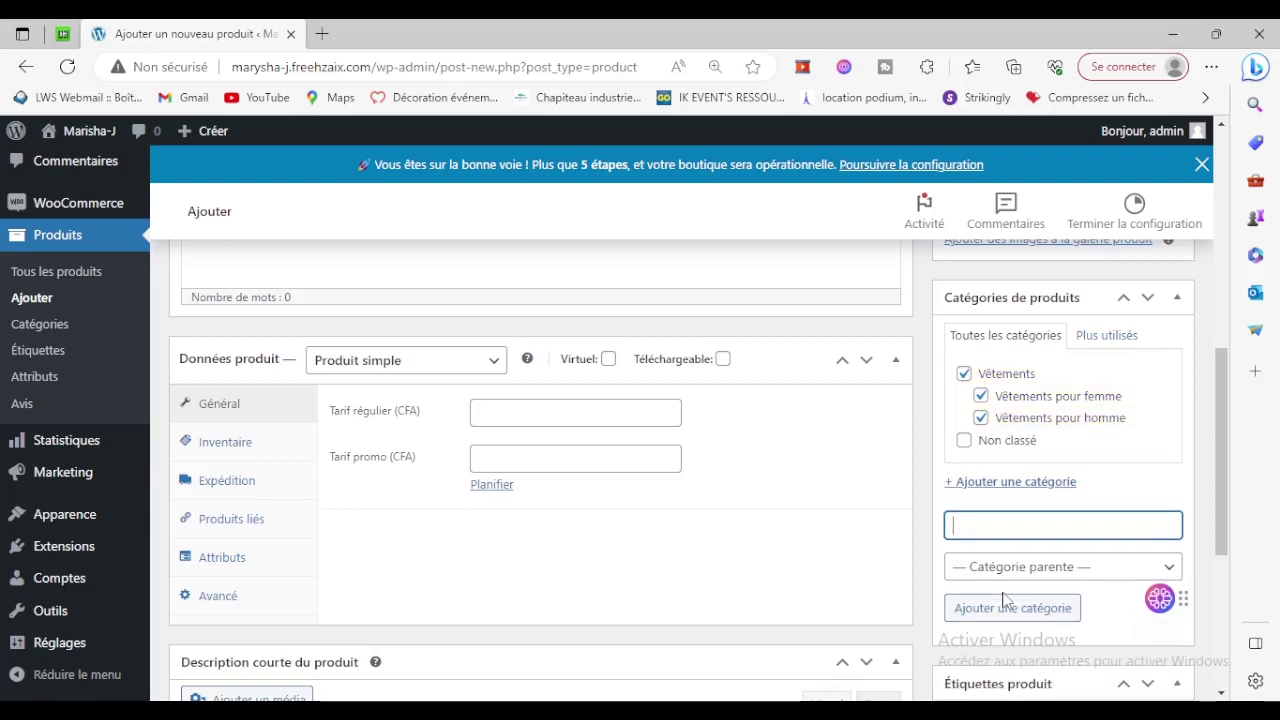
Tick Vêtements pour femme and untick Vêtements pour homme for the product.
{"action": "left_click", "coordinate": [980, 396]}
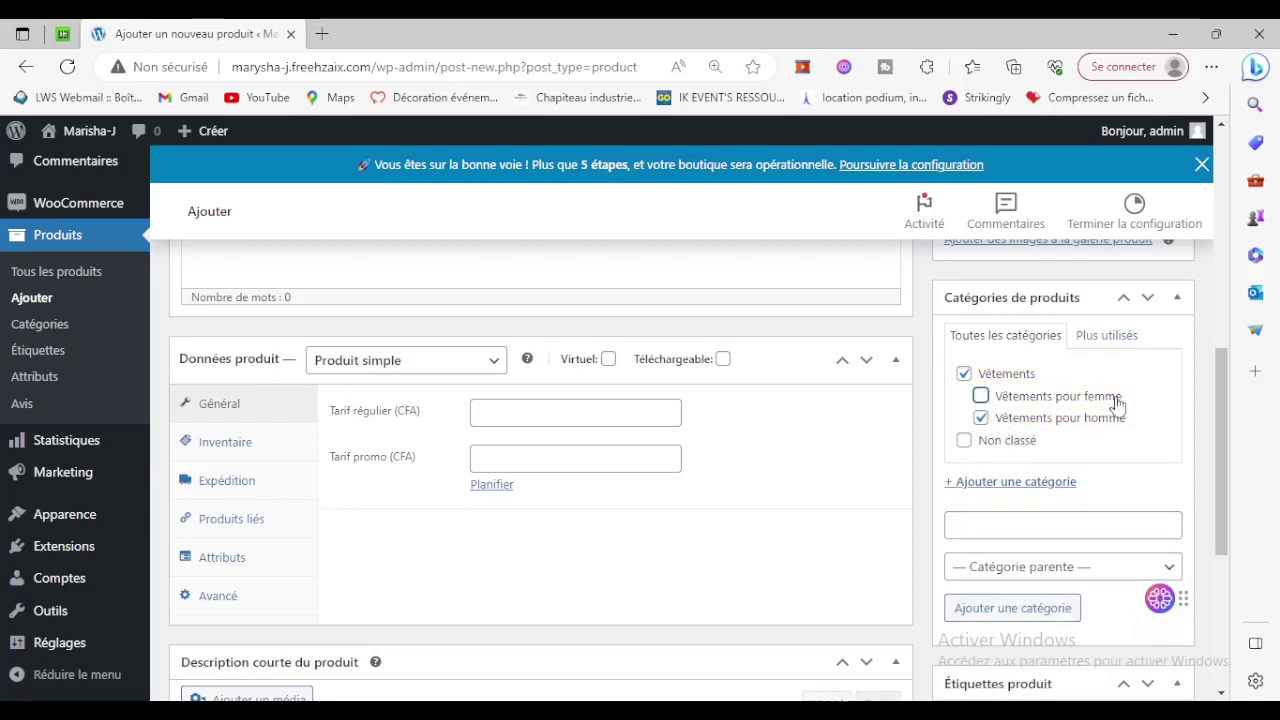
{"action": "left_click", "coordinate": [981, 418]}
{"action": "left_click", "coordinate": [981, 396]}
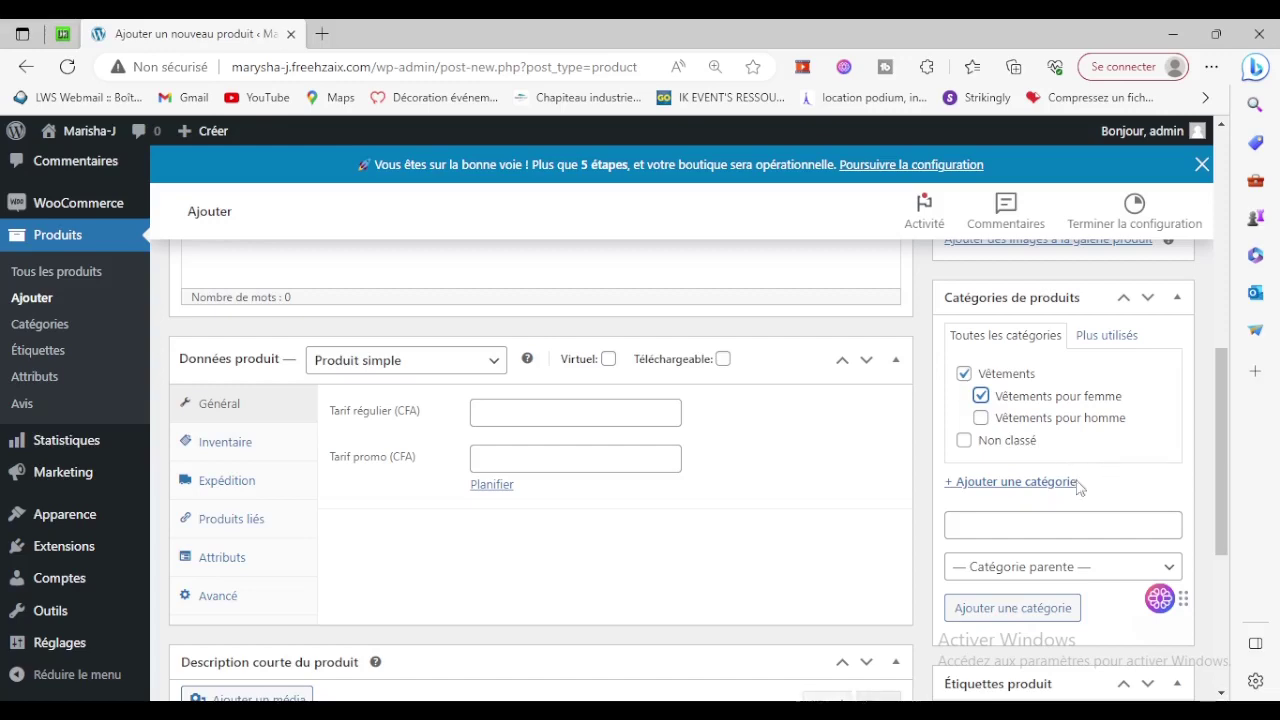
{"action": "scroll", "coordinate": [791, 506], "scroll_direction": "up", "scroll_amount": 6}
{"action": "scroll", "coordinate": [750, 528], "scroll_direction": "down", "scroll_amount": 2}
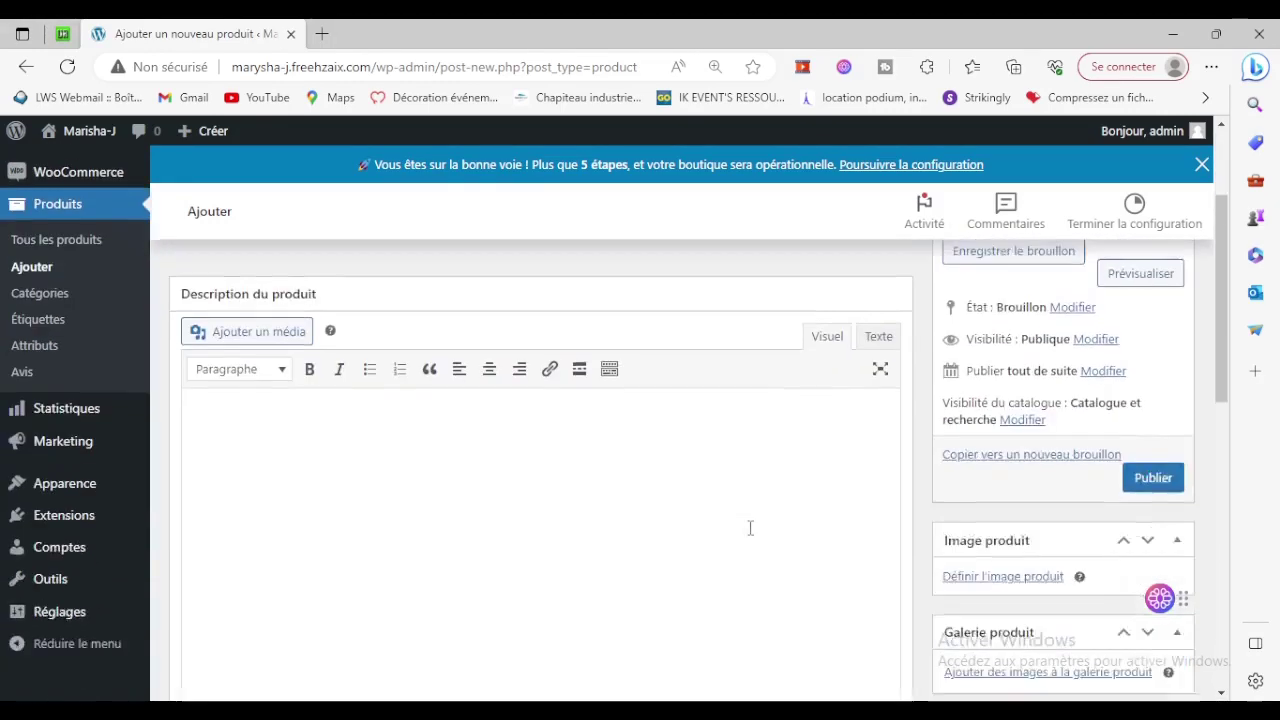
{"action": "scroll", "coordinate": [750, 528], "scroll_direction": "down", "scroll_amount": 3}
Upload the silver satin pyjama photo and set it as the product image.
{"action": "left_click", "coordinate": [1003, 319]}
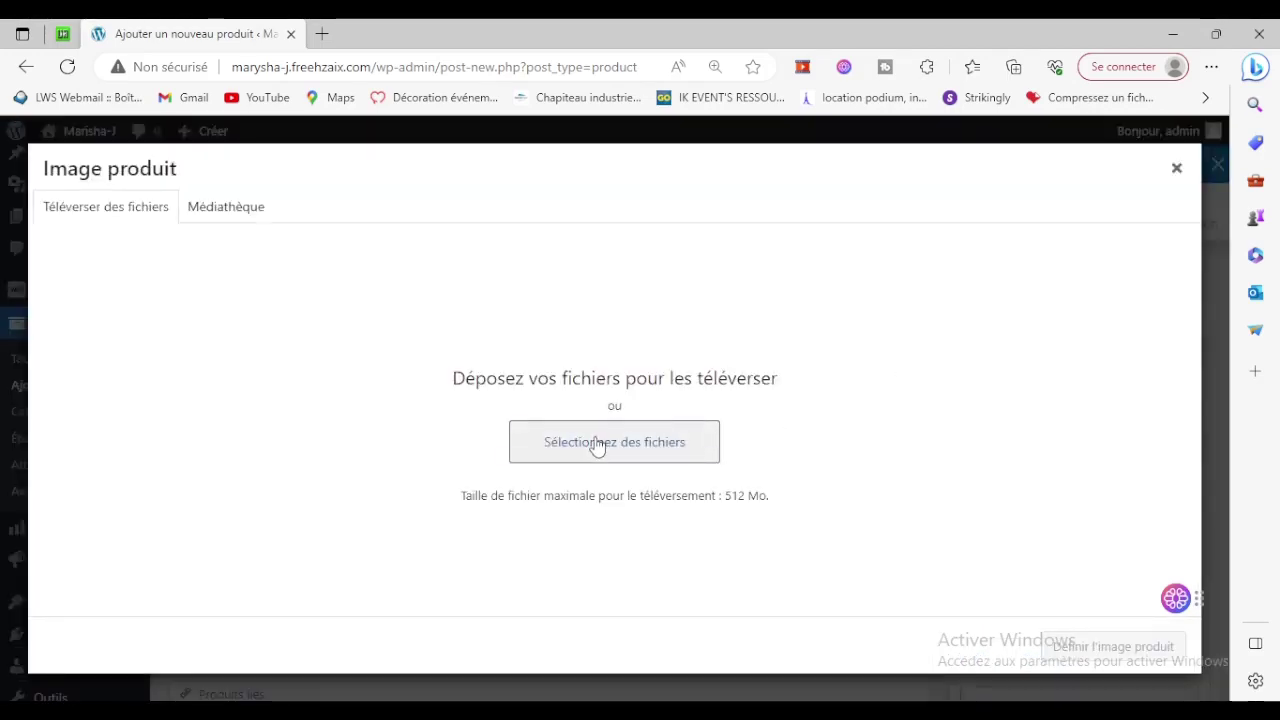
{"action": "left_click", "coordinate": [597, 446]}
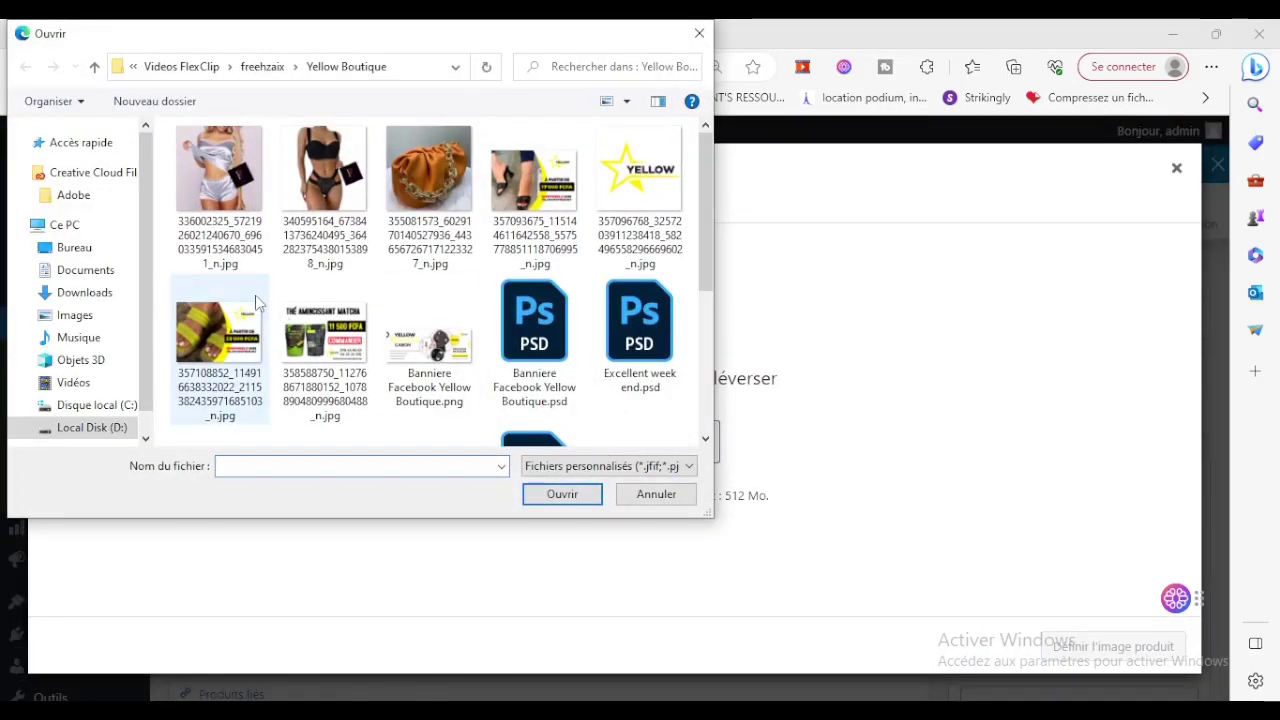
{"action": "left_click", "coordinate": [218, 168]}
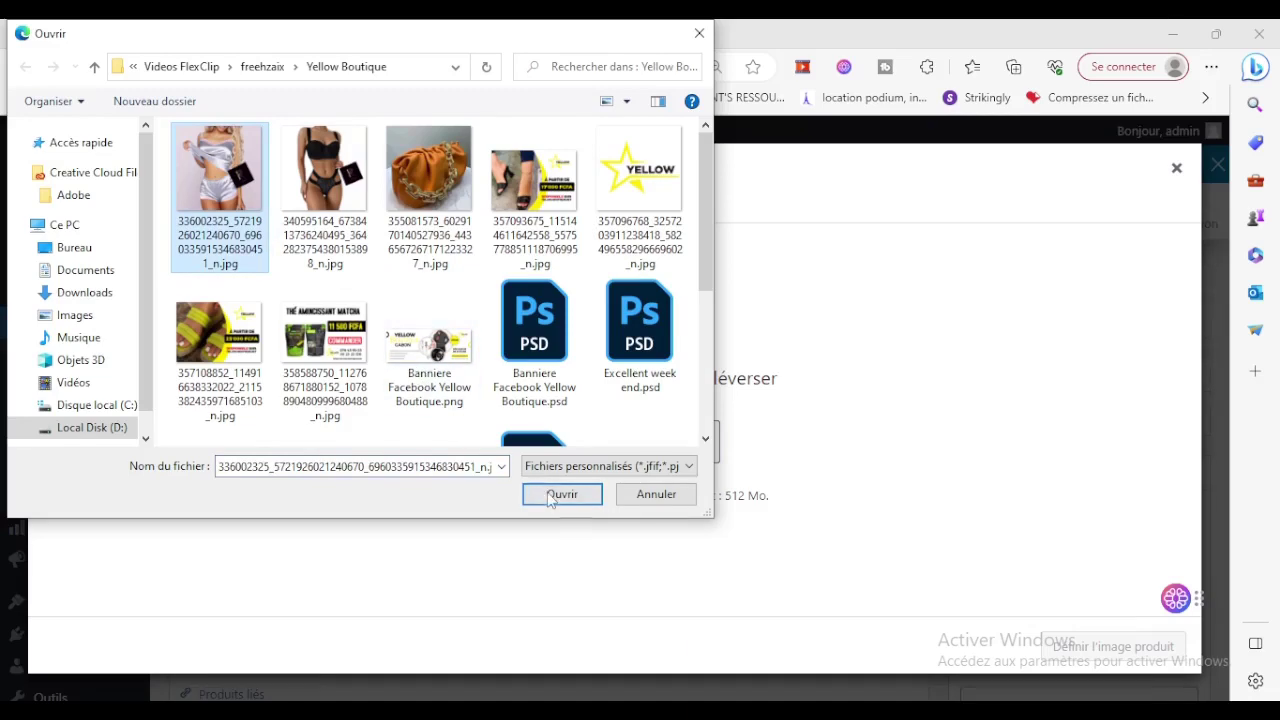
{"action": "left_click", "coordinate": [561, 494]}
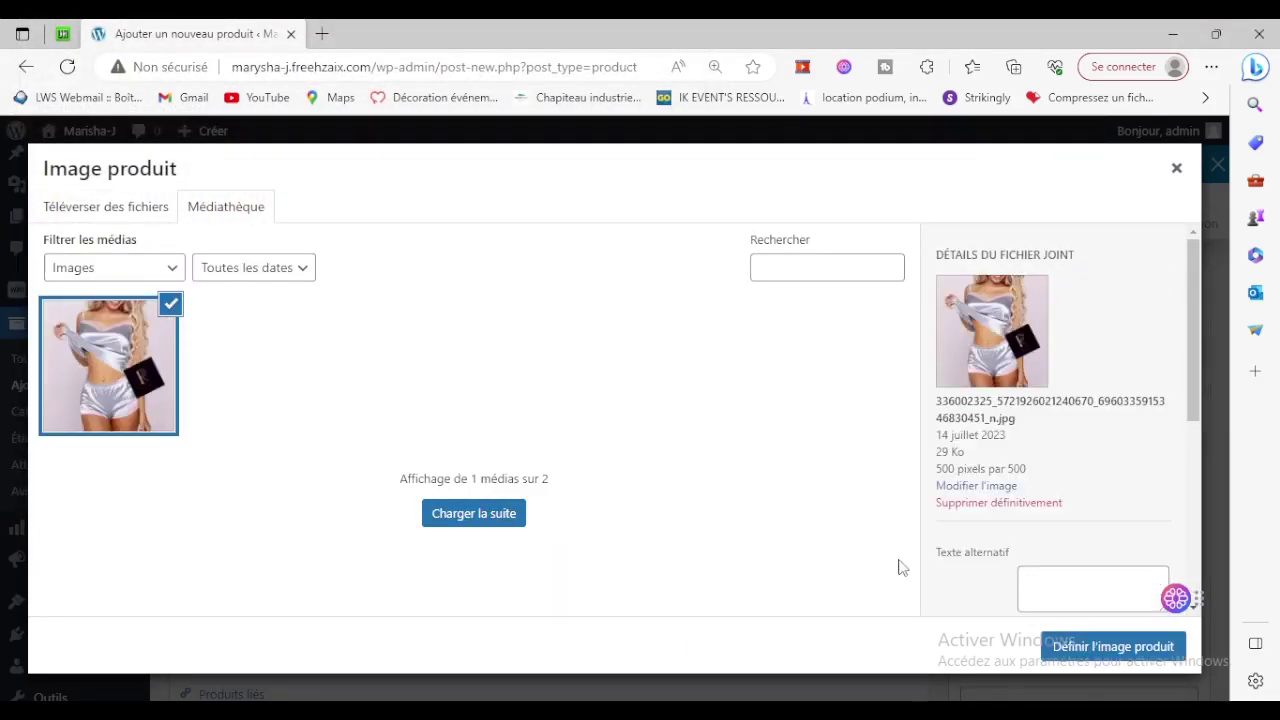
{"action": "left_click", "coordinate": [1058, 646]}
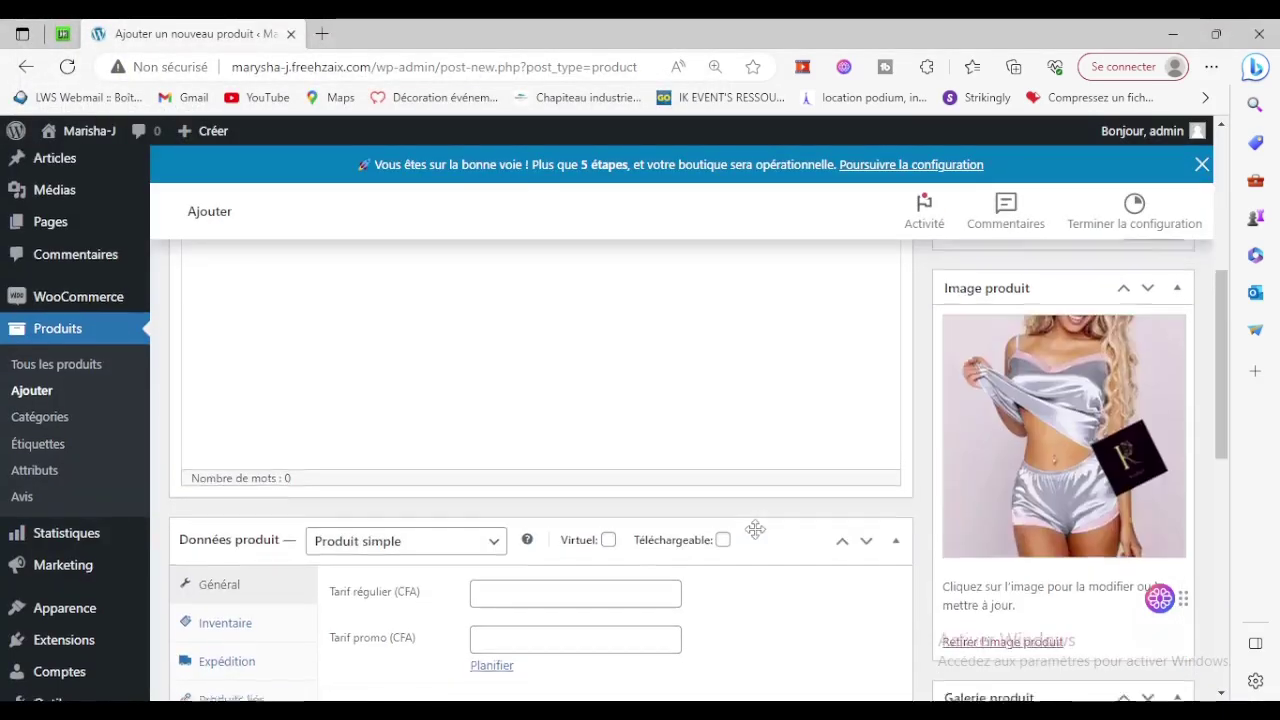
{"action": "scroll", "coordinate": [755, 530], "scroll_direction": "up", "scroll_amount": 5}
{"action": "left_click", "coordinate": [538, 391]}
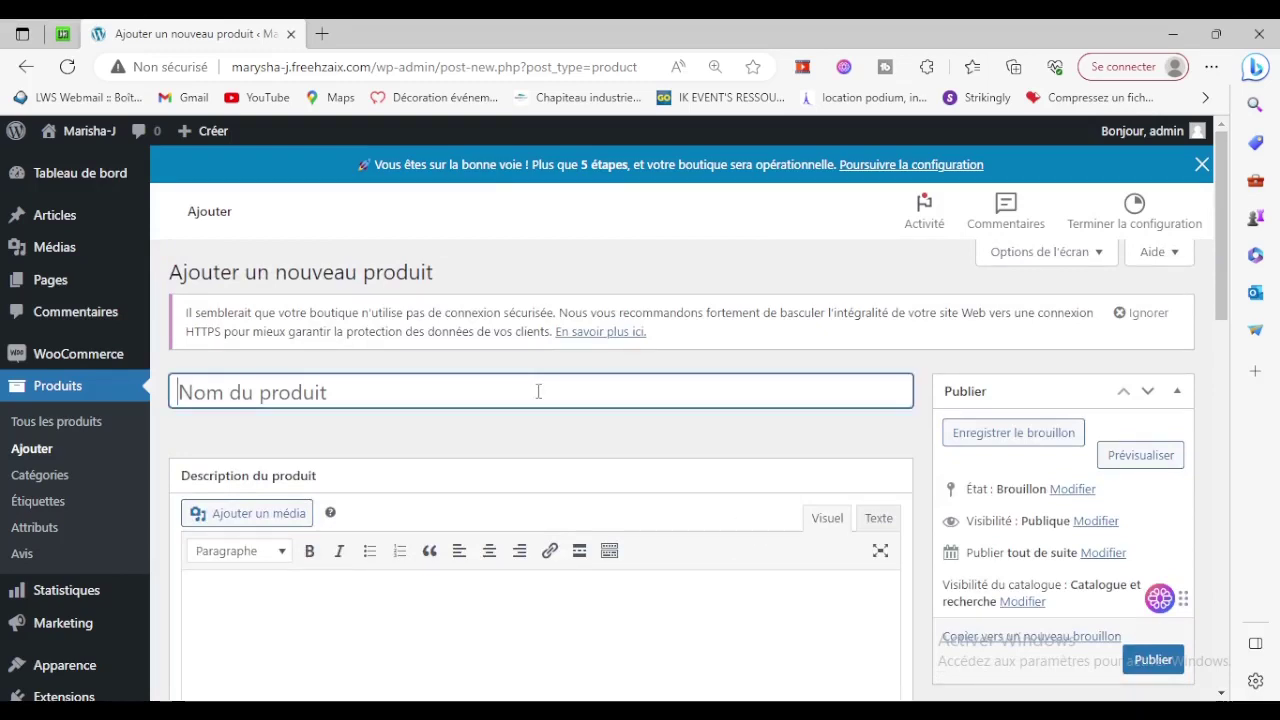
Name the product 'Lingerie de nuit', correcting the misspelled 'someil'.
{"action": "type", "text": "Lin"}
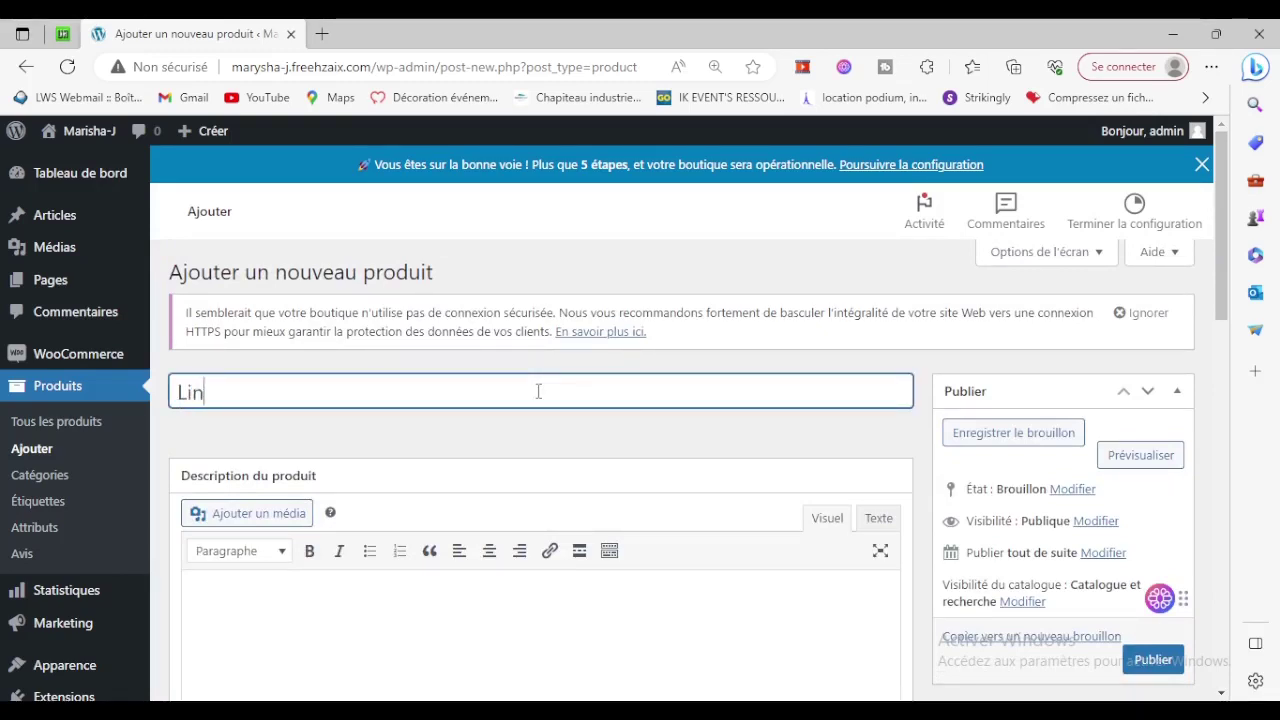
{"action": "type", "text": "gerie de "}
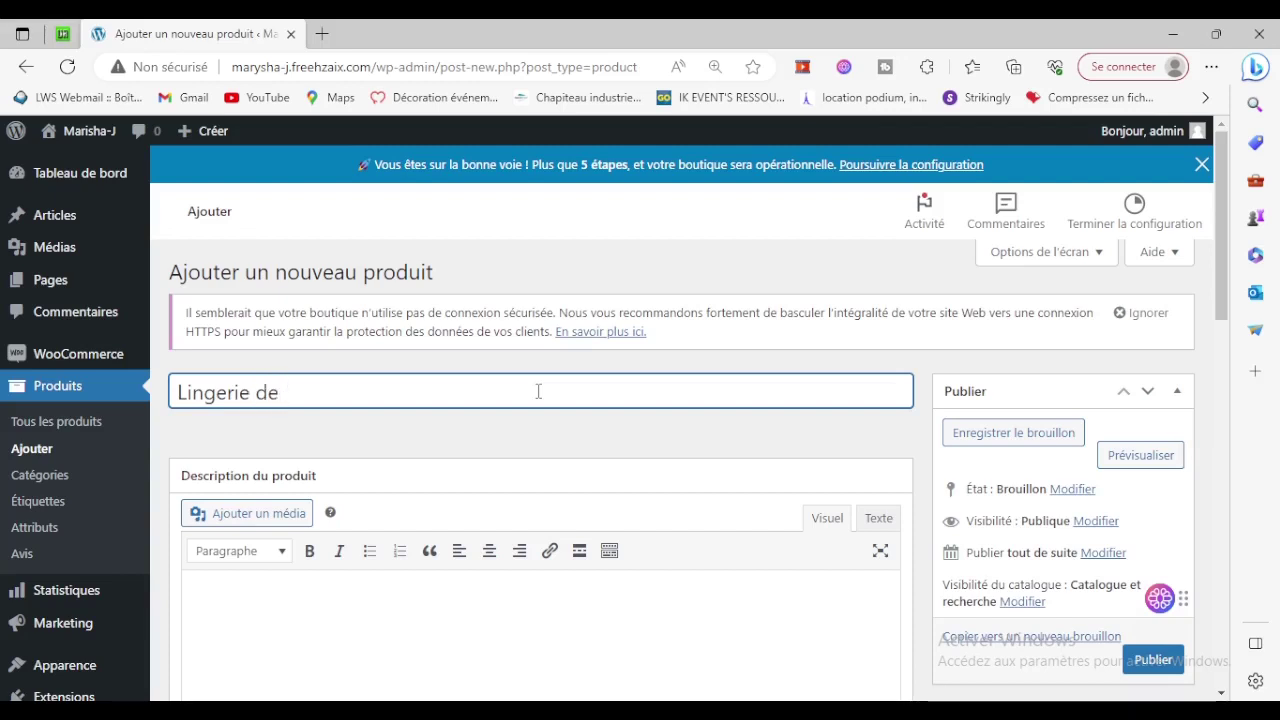
{"action": "type", "text": "som"}
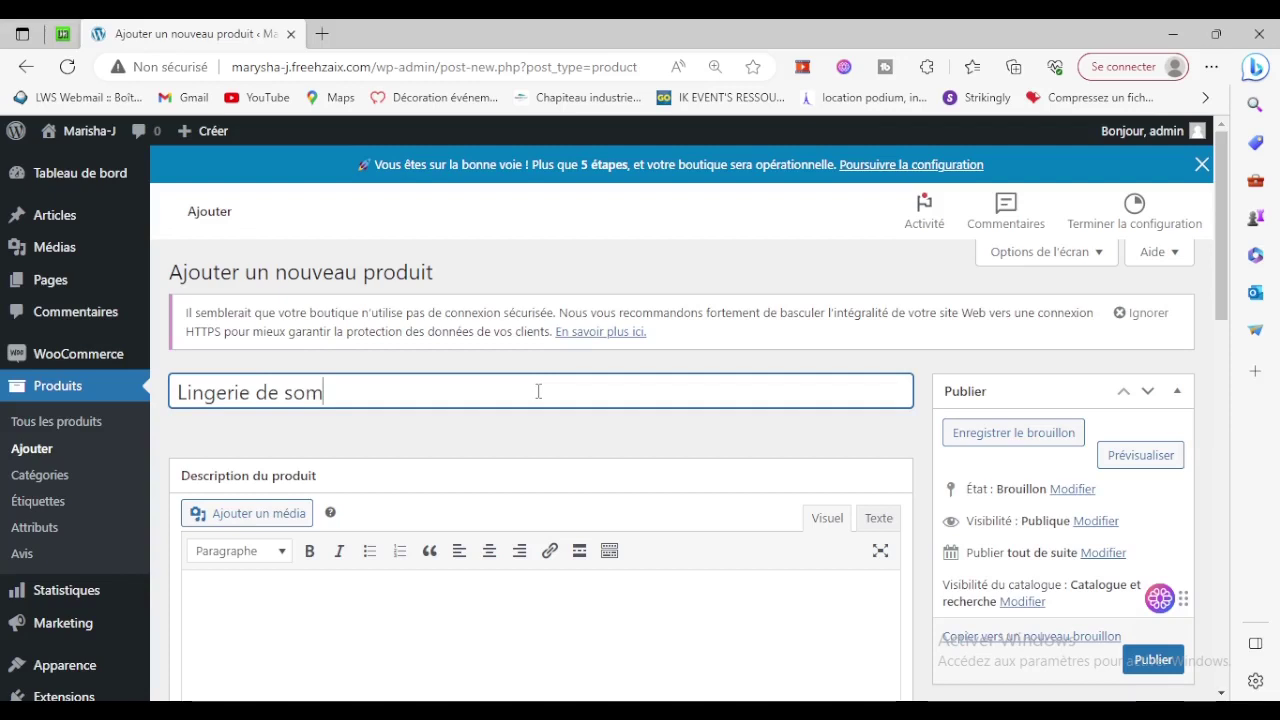
{"action": "type", "text": "eil"}
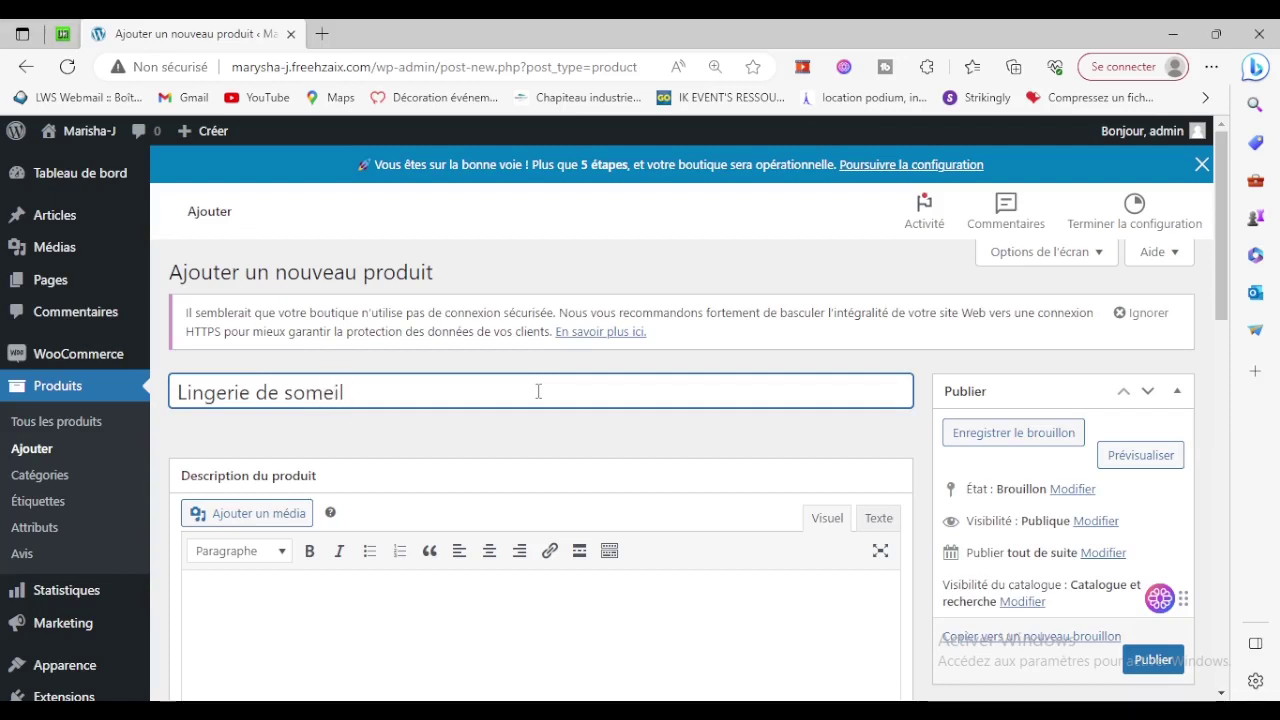
{"action": "key", "text": "BackSpace"}
{"action": "key", "text": "BackSpace"}
{"action": "type", "text": "meil"}
{"action": "key", "text": "BackSpace"}
{"action": "key", "text": "BackSpace"}
{"action": "key", "text": "BackSpace"}
{"action": "key", "text": "BackSpace"}
{"action": "key", "text": "BackSpace"}
{"action": "key", "text": "BackSpace"}
{"action": "type", "text": "nuit"}
Write the description 'Profitez d'une belle tenu legère pour dormir.' and select it to copy.
{"action": "scroll", "coordinate": [466, 534], "scroll_direction": "down", "scroll_amount": 1}
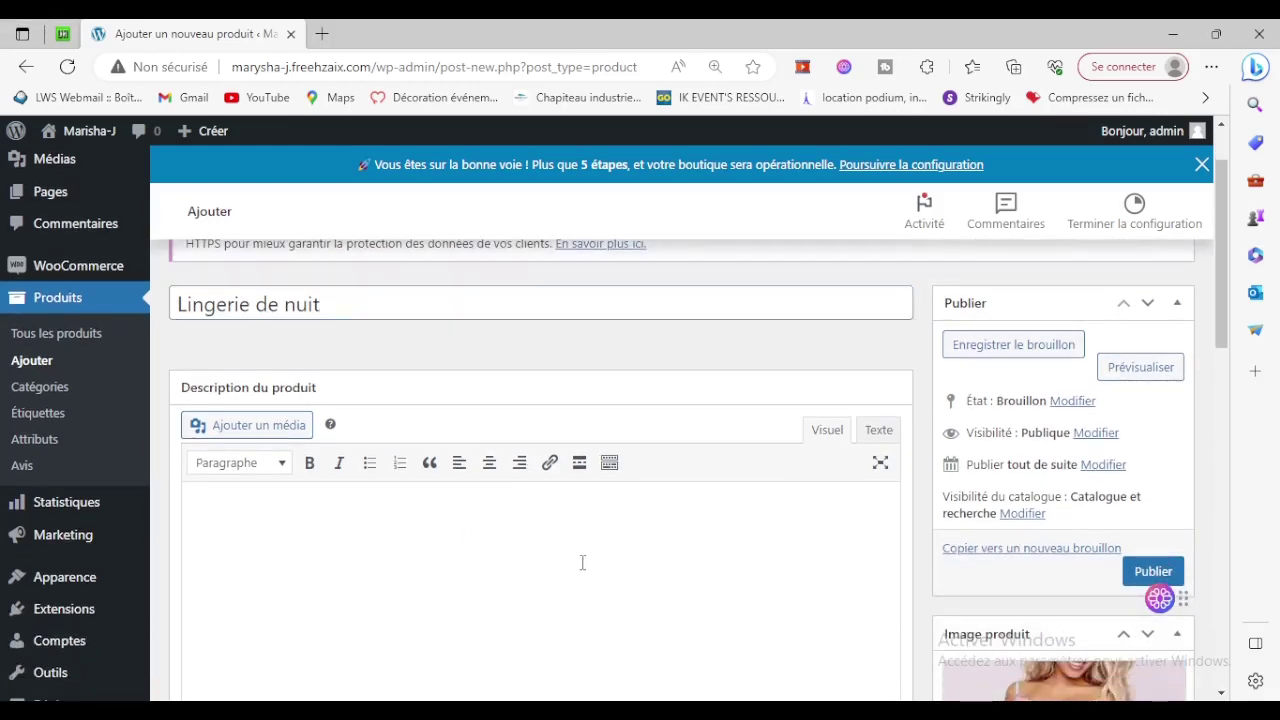
{"action": "scroll", "coordinate": [671, 540], "scroll_direction": "down", "scroll_amount": 2}
{"action": "left_click", "coordinate": [543, 489]}
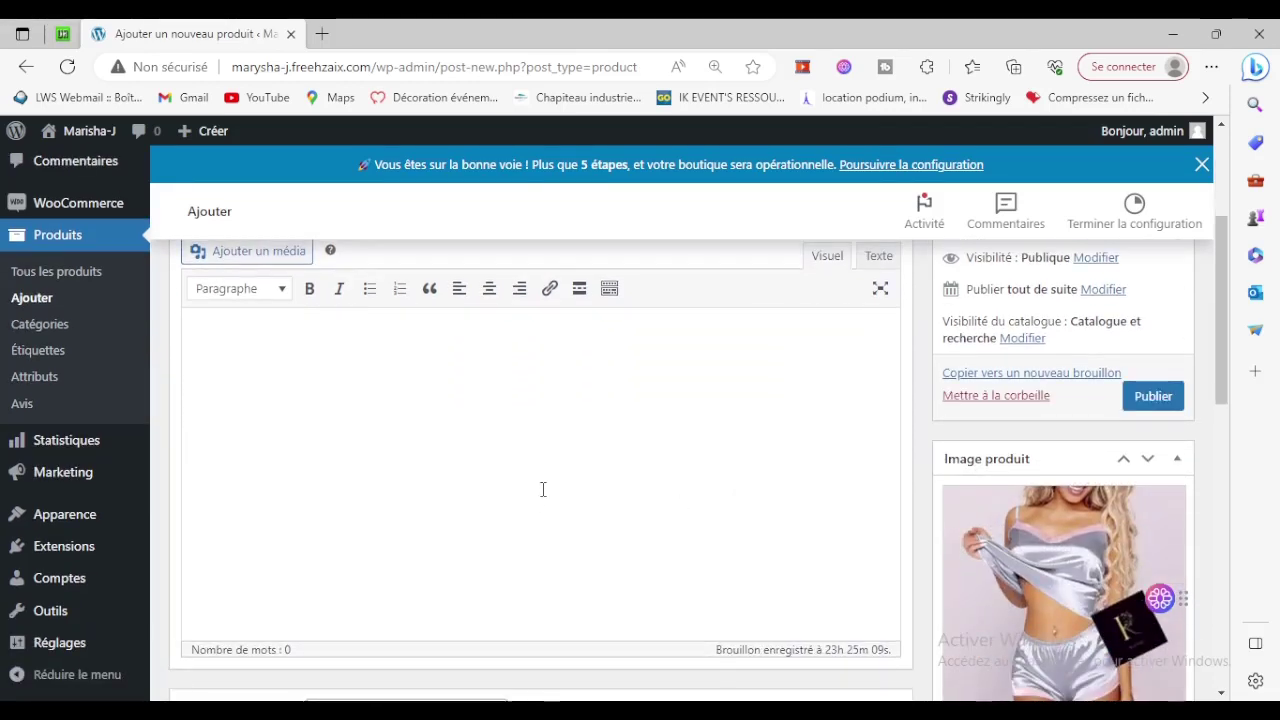
{"action": "type", "text": "Profitez d'"}
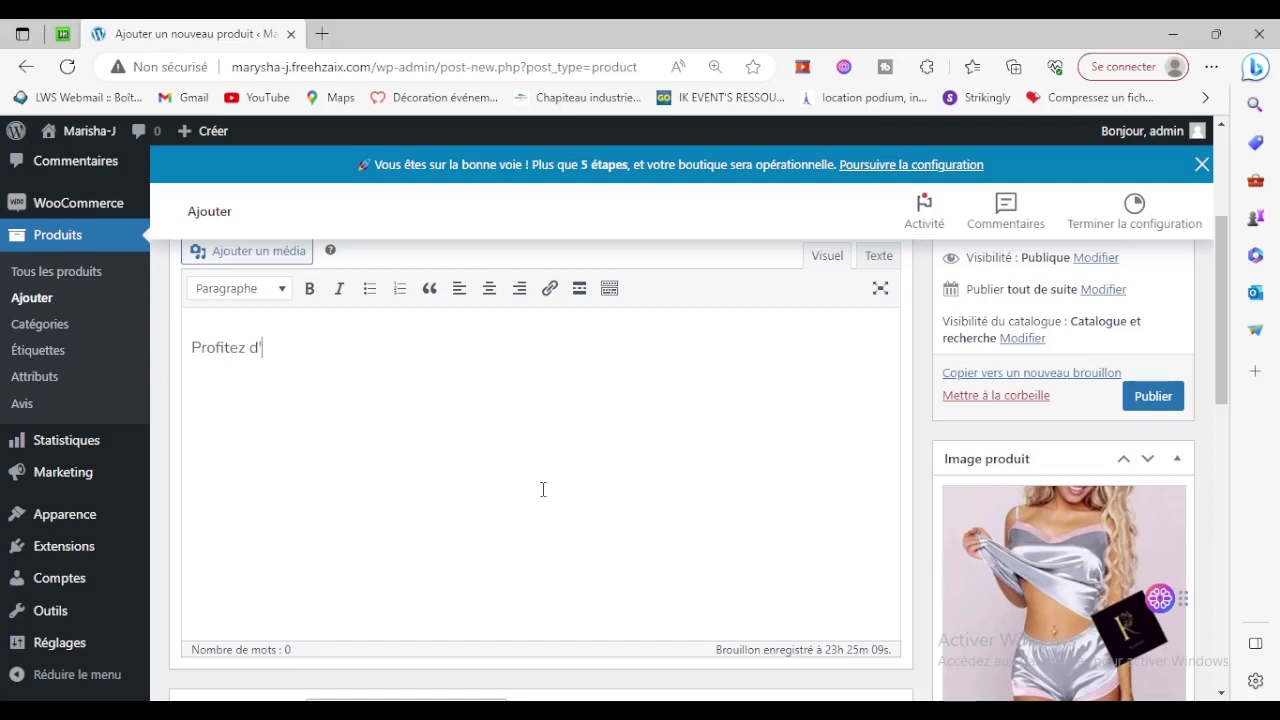
{"action": "type", "text": "une belle tenu "}
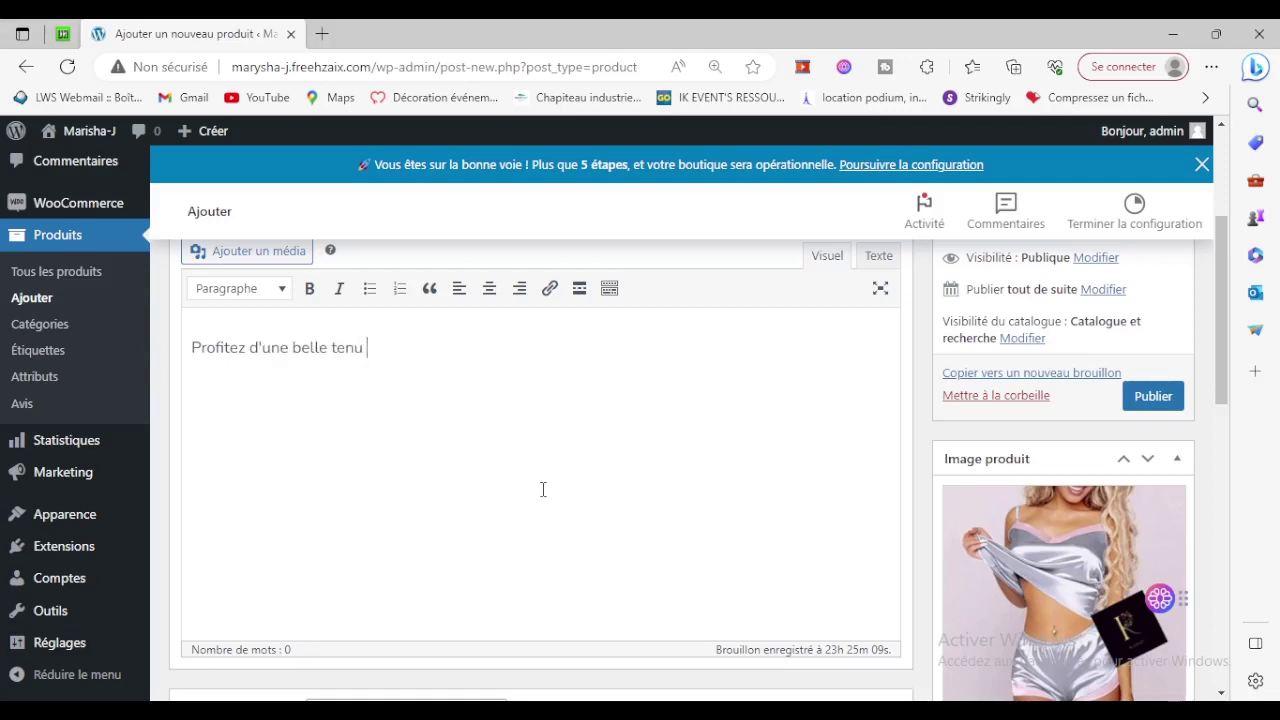
{"action": "type", "text": "legère pour dormir."}
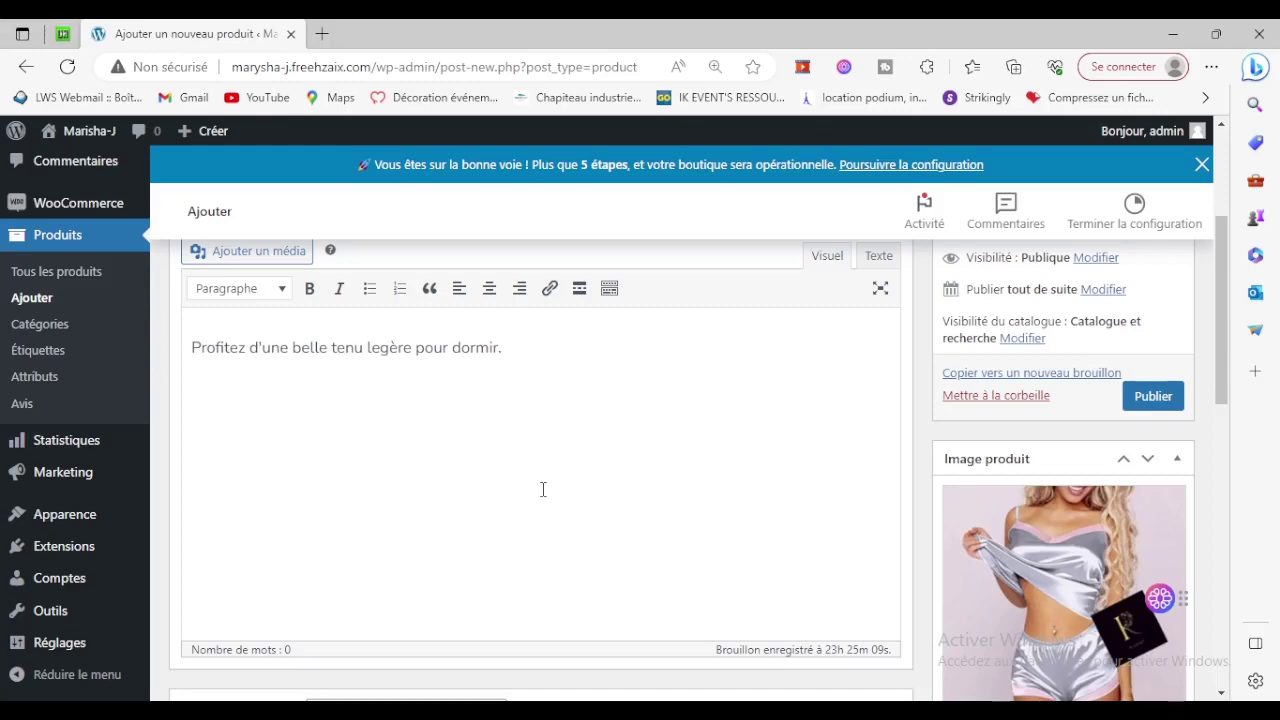
{"action": "key", "text": "ctrl+a"}
{"action": "key", "text": "ctrl+c"}
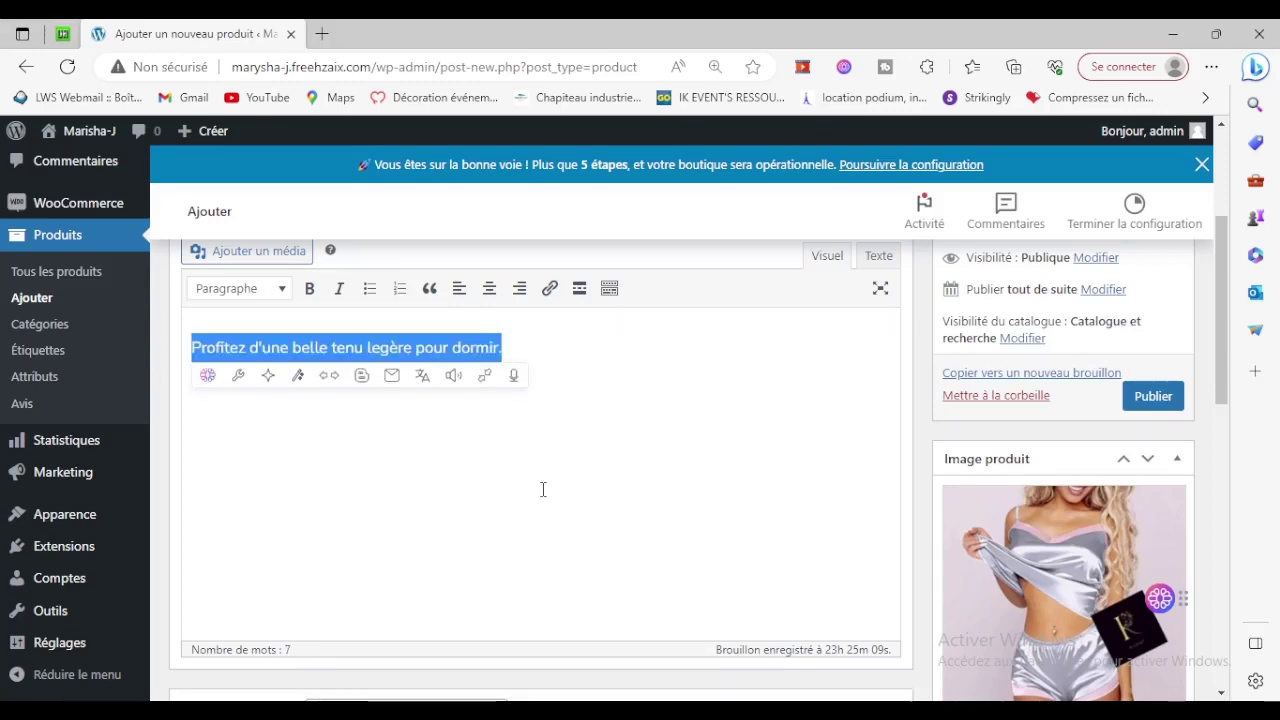
{"action": "scroll", "coordinate": [543, 489], "scroll_direction": "down", "scroll_amount": 10}
{"action": "scroll", "coordinate": [584, 503], "scroll_direction": "up", "scroll_amount": 2}
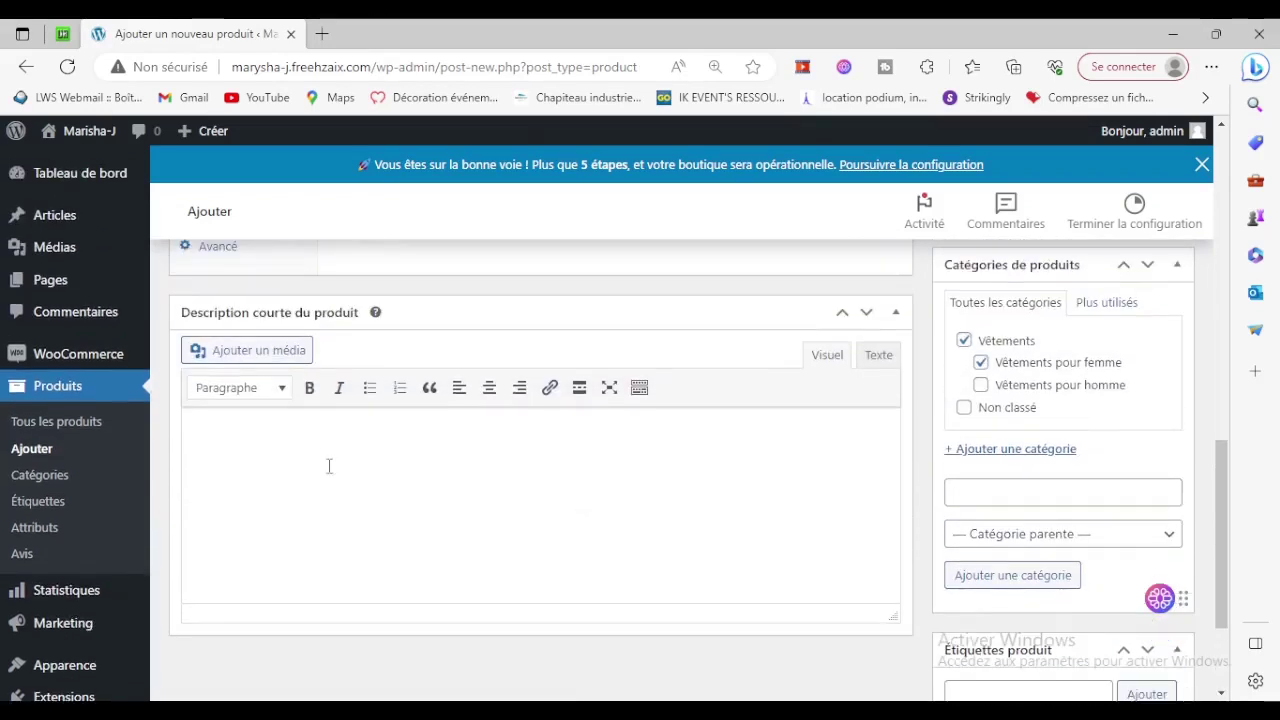
Paste the sentence into the short description and apply the légère spelling suggestion.
{"action": "left_click", "coordinate": [371, 466]}
{"action": "key", "text": "ctrl+v"}
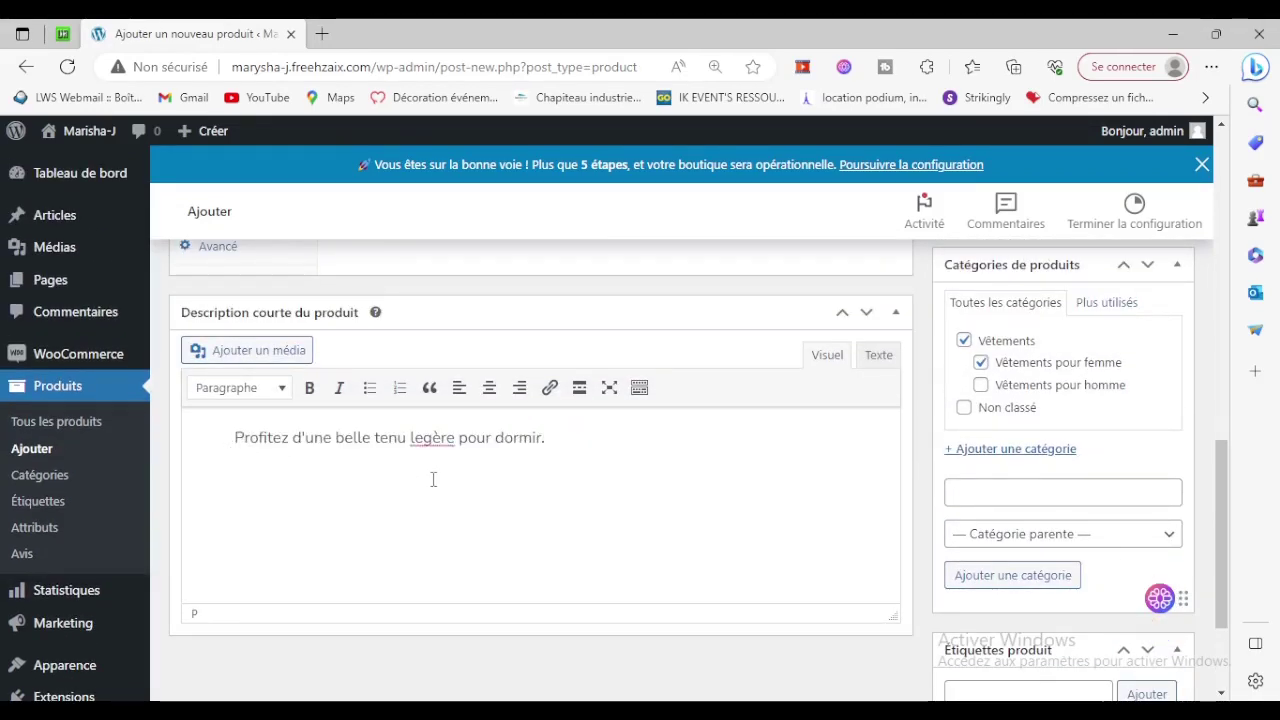
{"action": "right_click", "coordinate": [438, 440]}
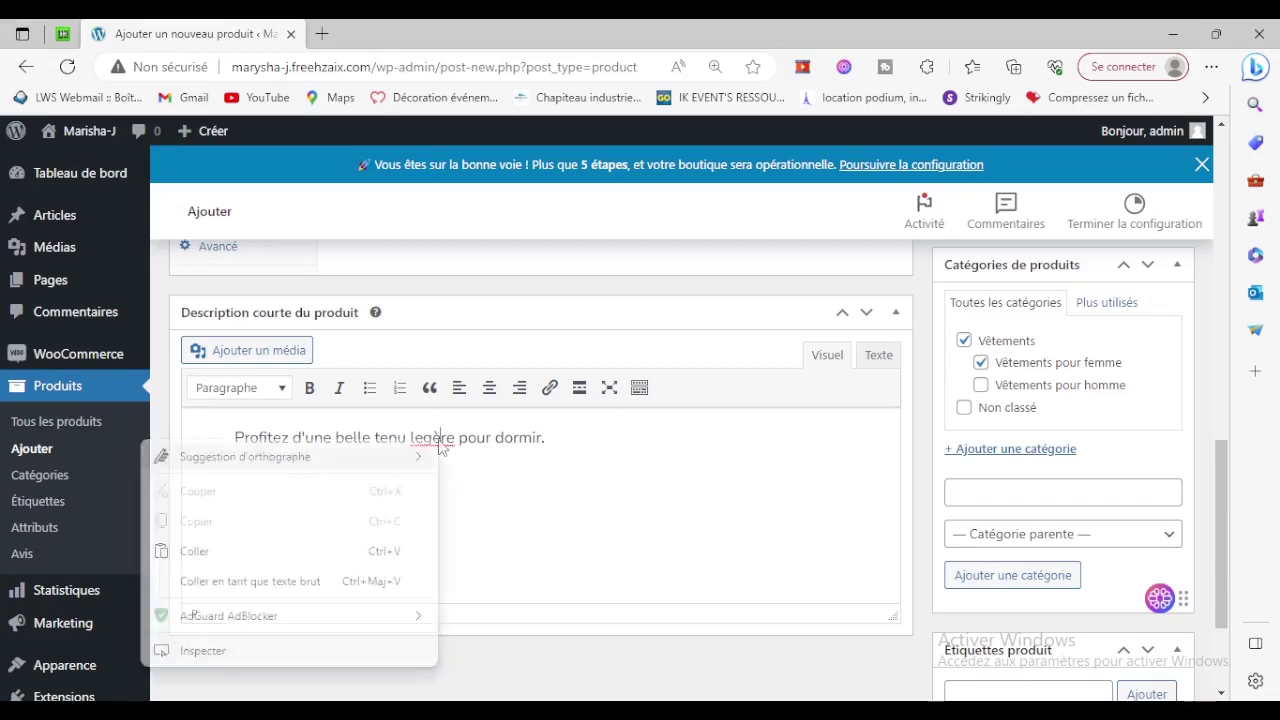
{"action": "mouse_move", "coordinate": [339, 460]}
{"action": "left_click", "coordinate": [486, 455]}
Change legère to légère in the main product description.
{"action": "scroll", "coordinate": [703, 458], "scroll_direction": "up", "scroll_amount": 8}
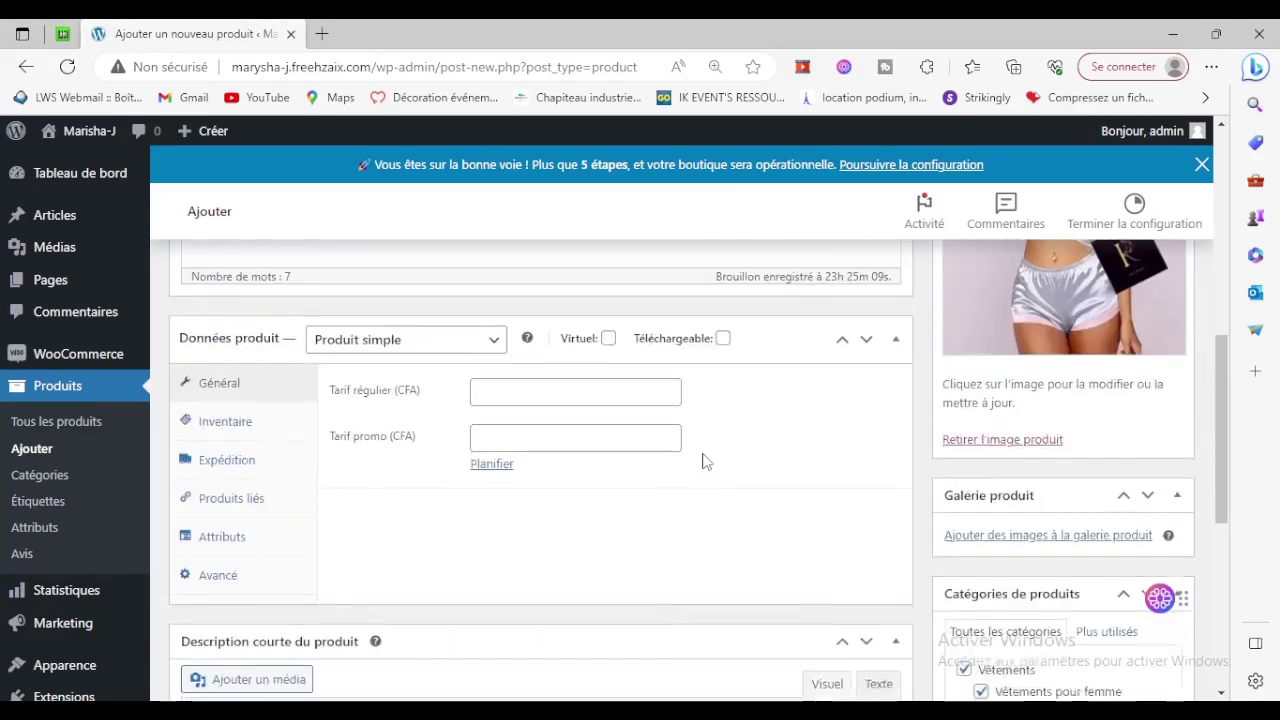
{"action": "scroll", "coordinate": [703, 458], "scroll_direction": "up", "scroll_amount": 2}
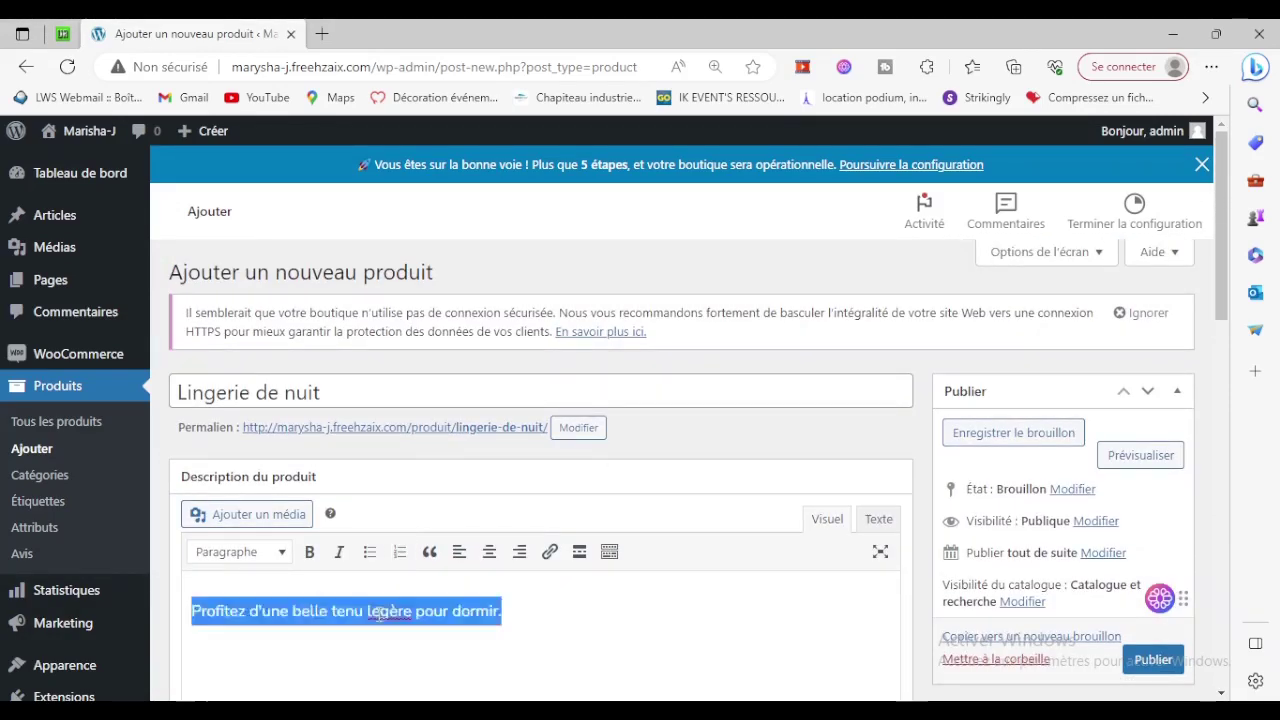
{"action": "left_click", "coordinate": [402, 644]}
{"action": "key", "text": "BackSpace"}
{"action": "type", "text": "é"}
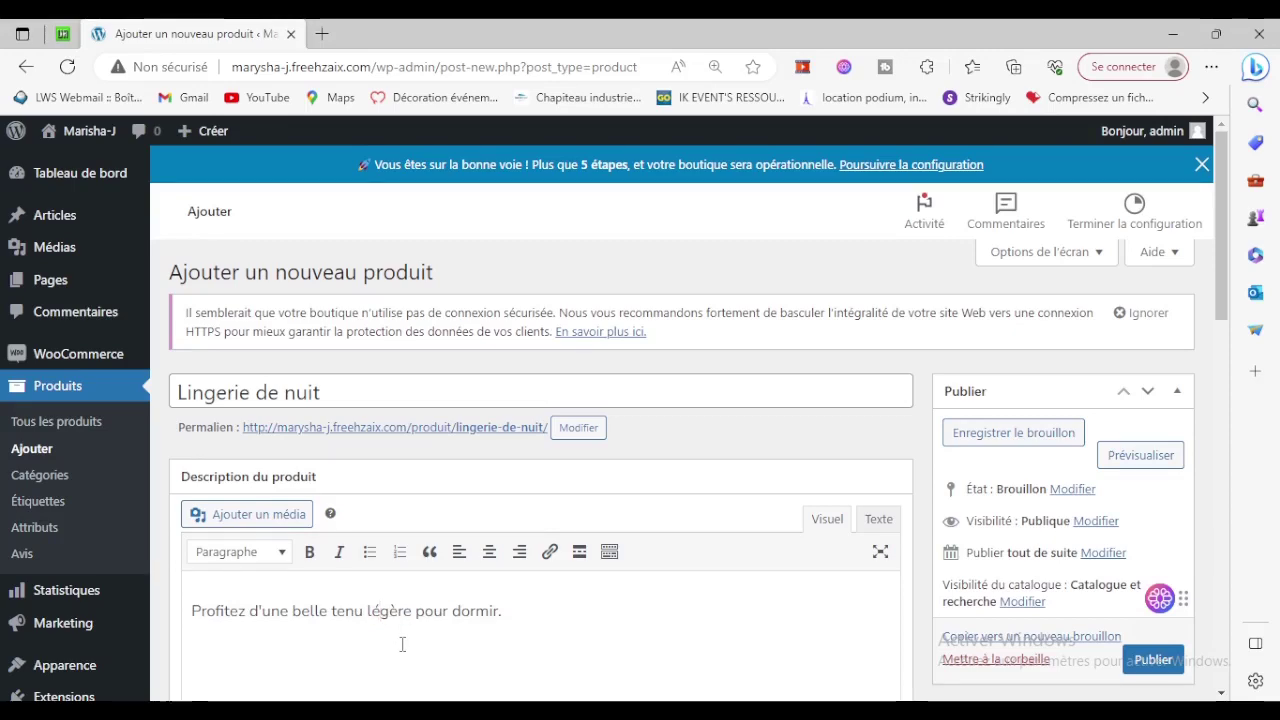
Begin the regular price by entering 150 in Tarif régulier (CFA).
{"action": "scroll", "coordinate": [651, 614], "scroll_direction": "down", "scroll_amount": 5}
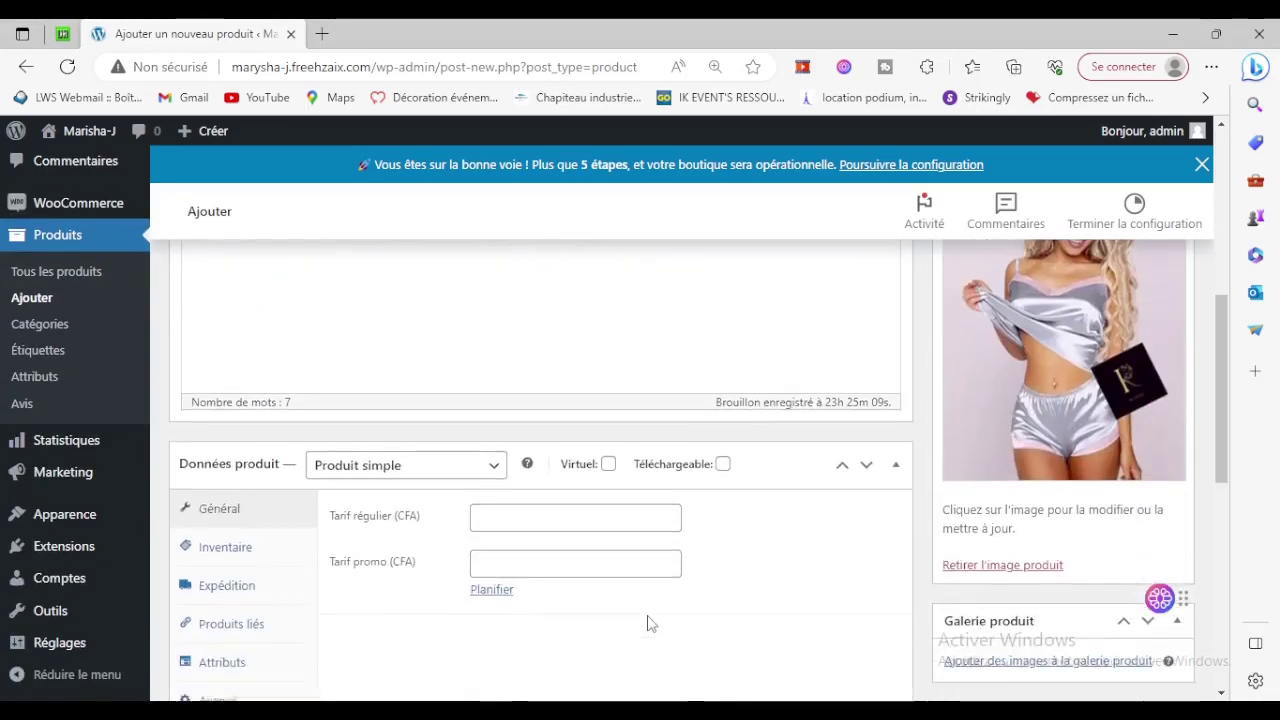
{"action": "left_click", "coordinate": [524, 499]}
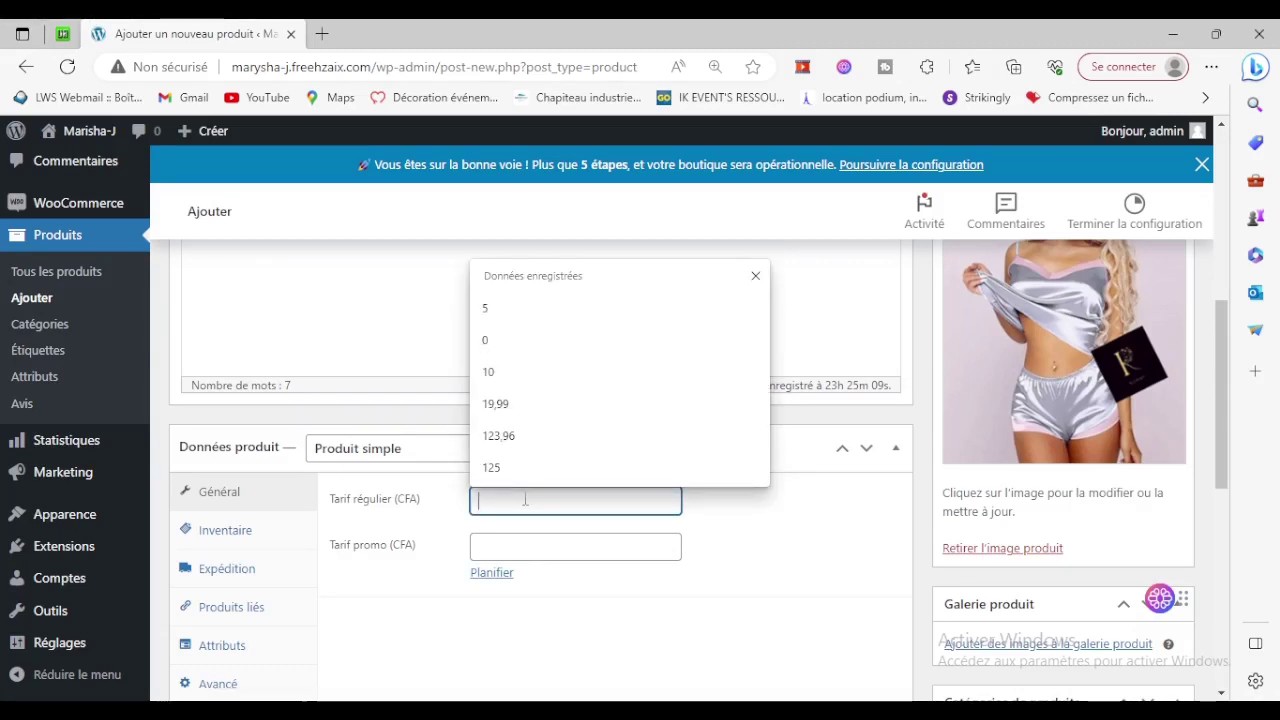
{"action": "type", "text": "15000"}
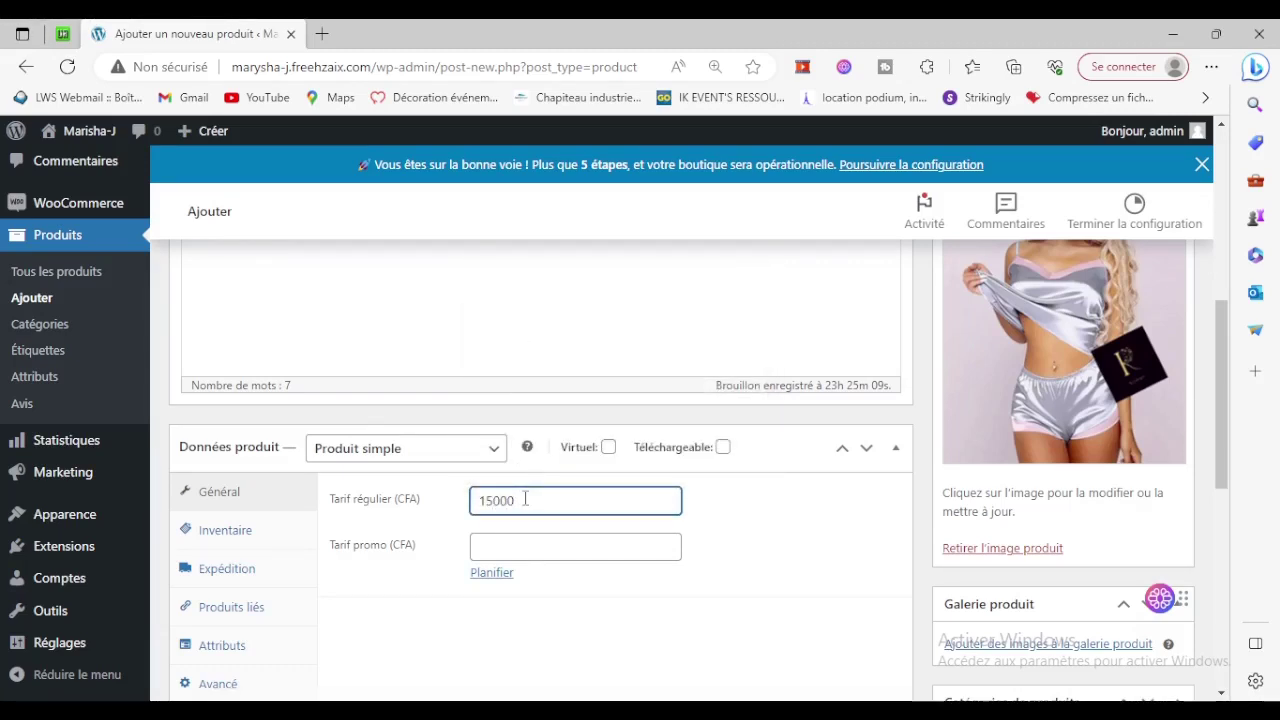
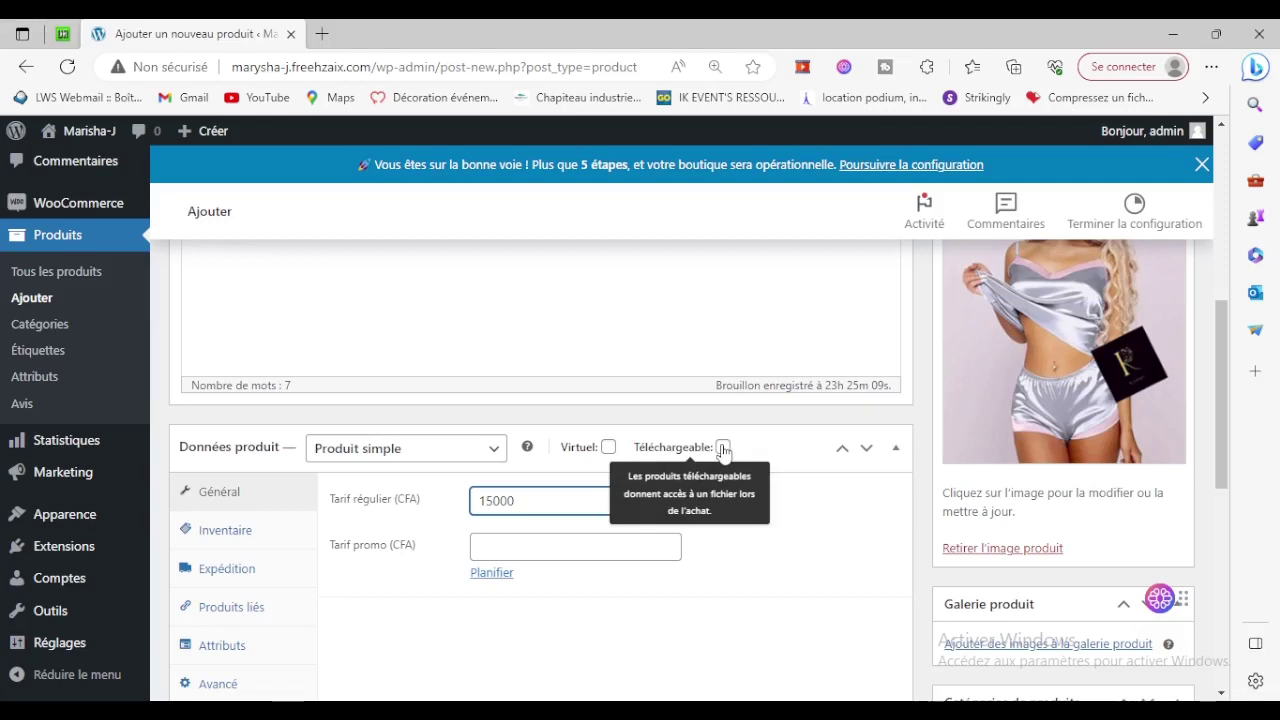
Keep the product type as a simple product.
{"action": "left_click", "coordinate": [470, 456]}
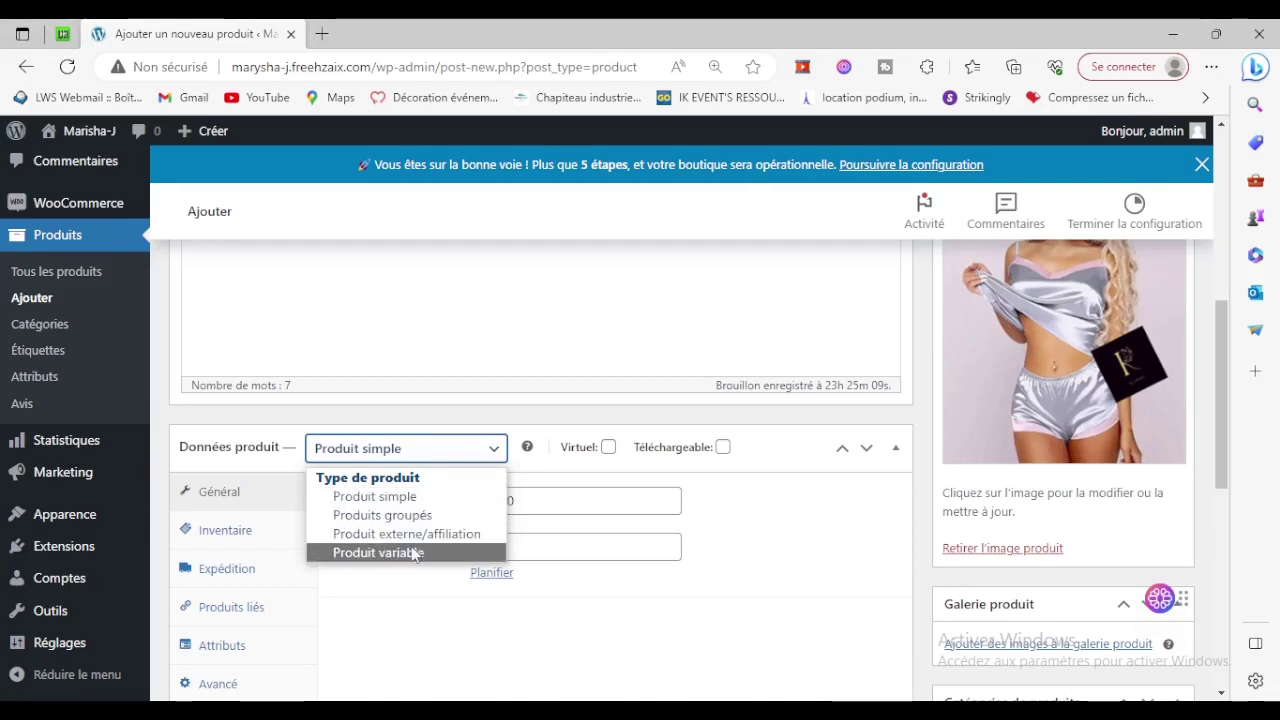
{"action": "left_click", "coordinate": [405, 496]}
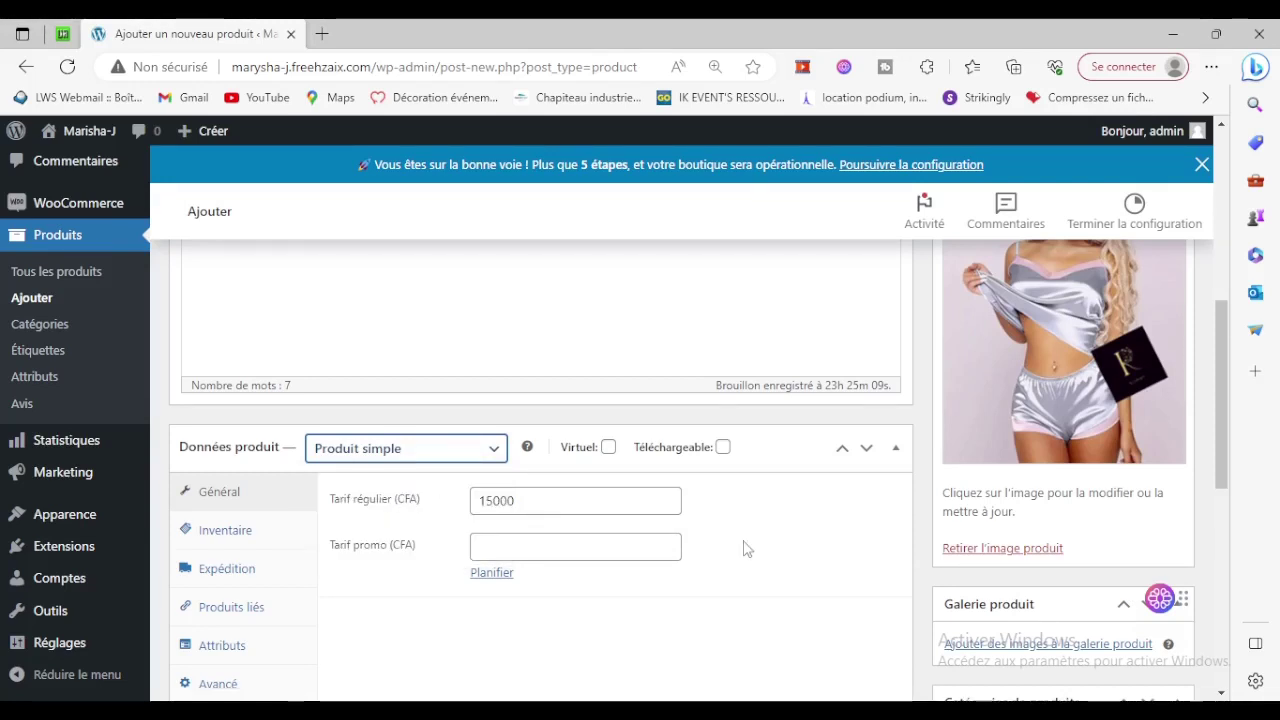
{"action": "scroll", "coordinate": [745, 550], "scroll_direction": "down", "scroll_amount": 1}
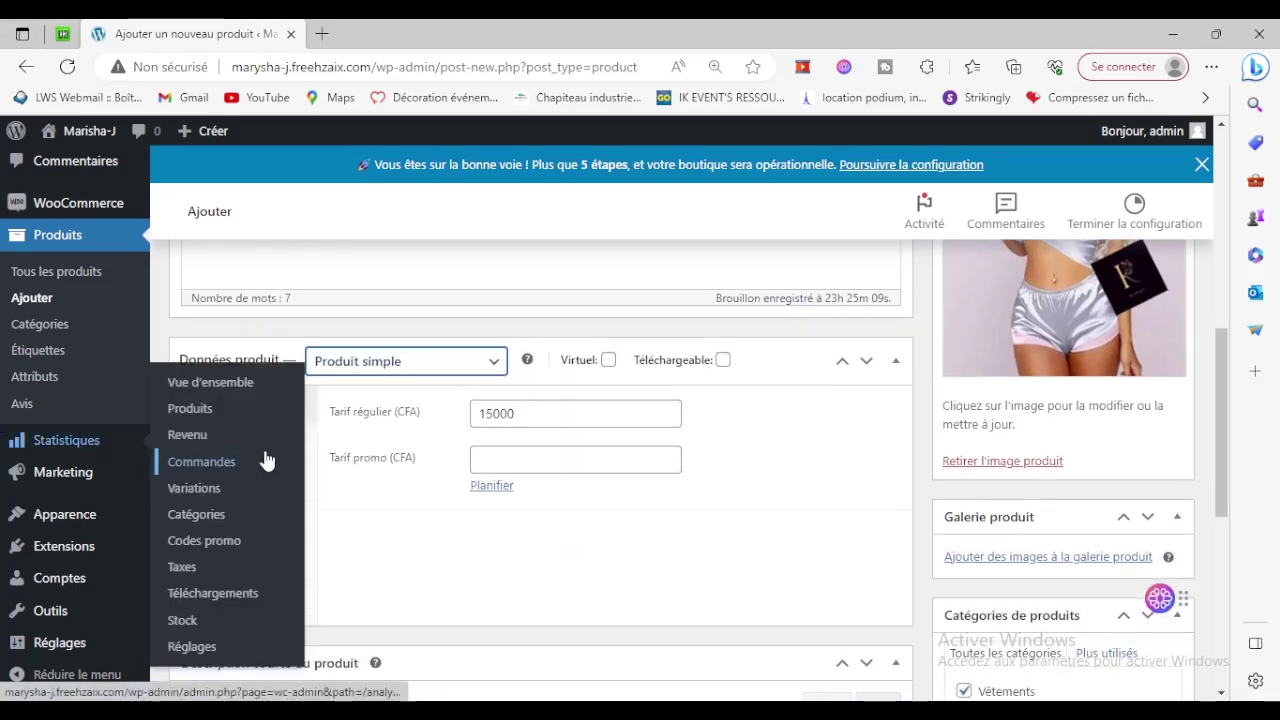
In Inventaire, turn on Gestion des stocks and set the stock quantity to 10.
{"action": "left_click", "coordinate": [246, 442]}
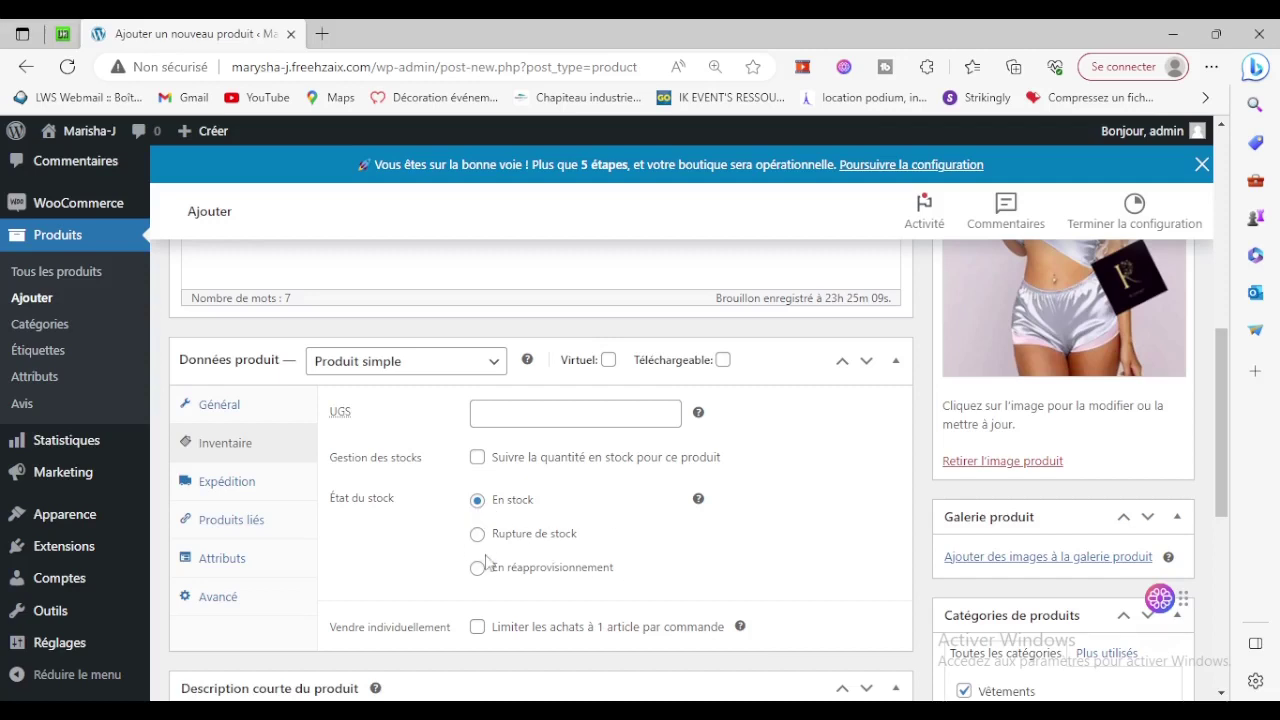
{"action": "left_click", "coordinate": [477, 458]}
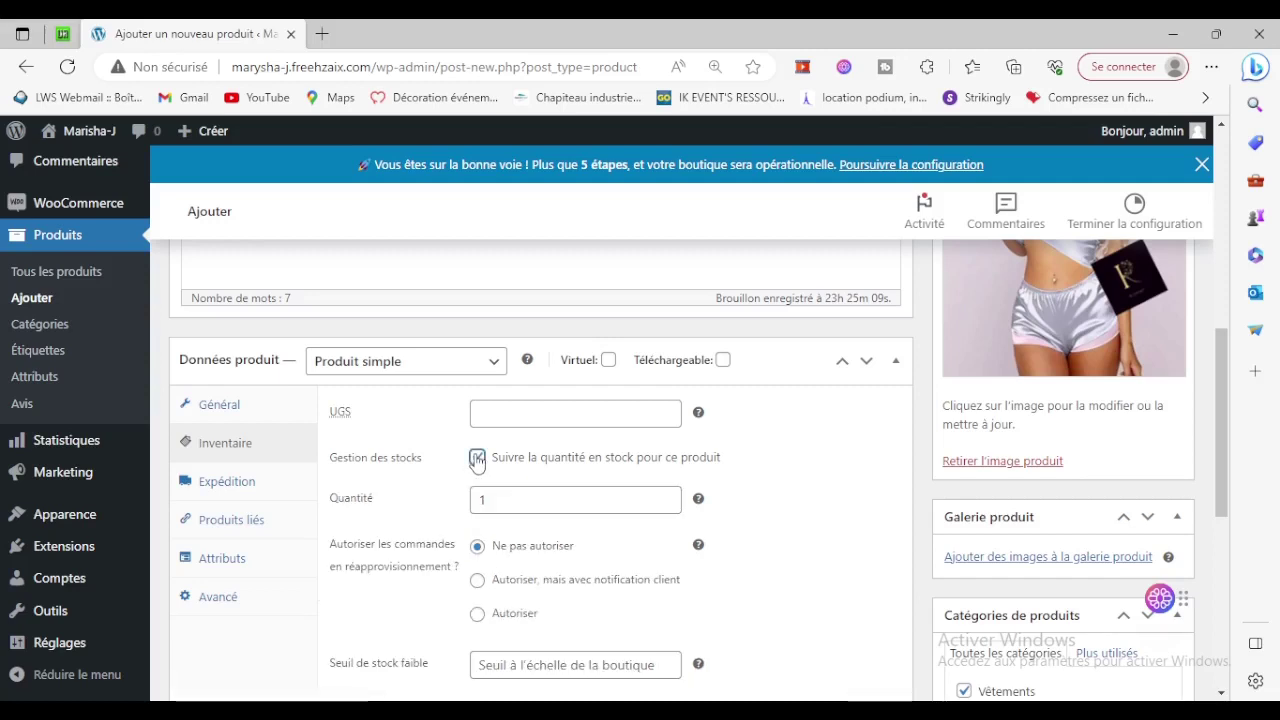
{"action": "left_click", "coordinate": [664, 497]}
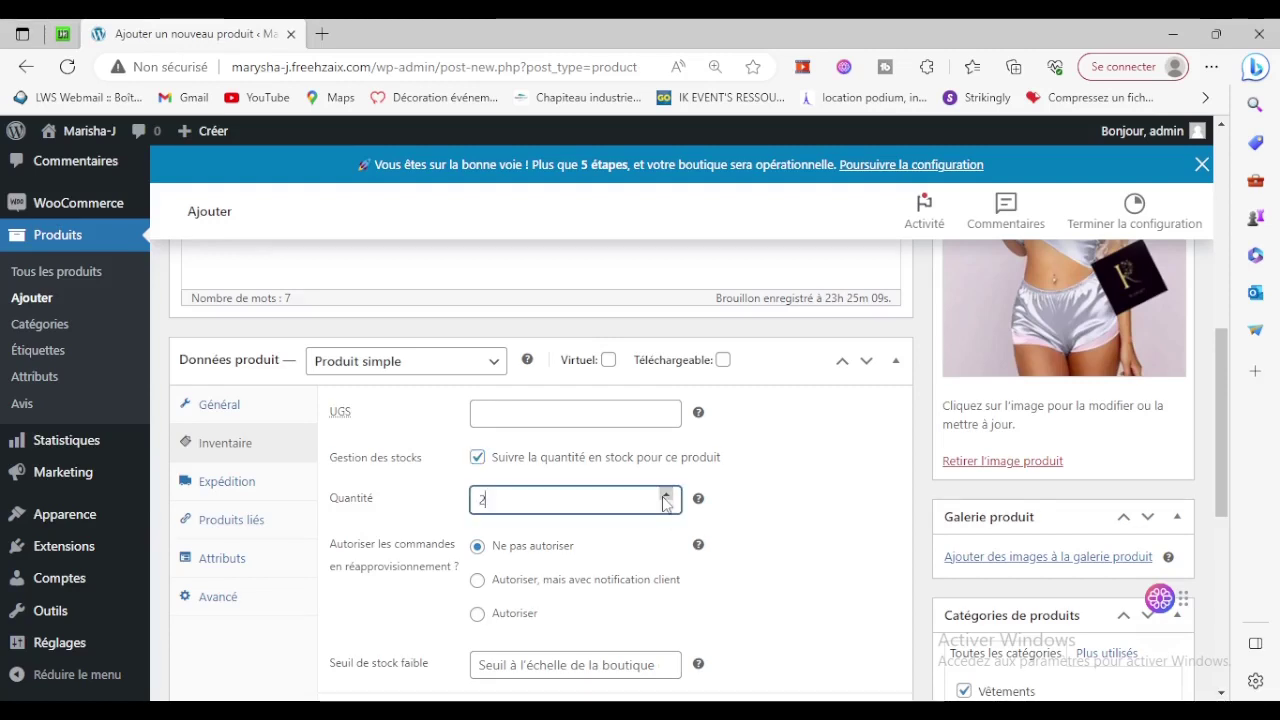
{"action": "left_click", "coordinate": [665, 496]}
{"action": "left_click", "coordinate": [665, 496]}
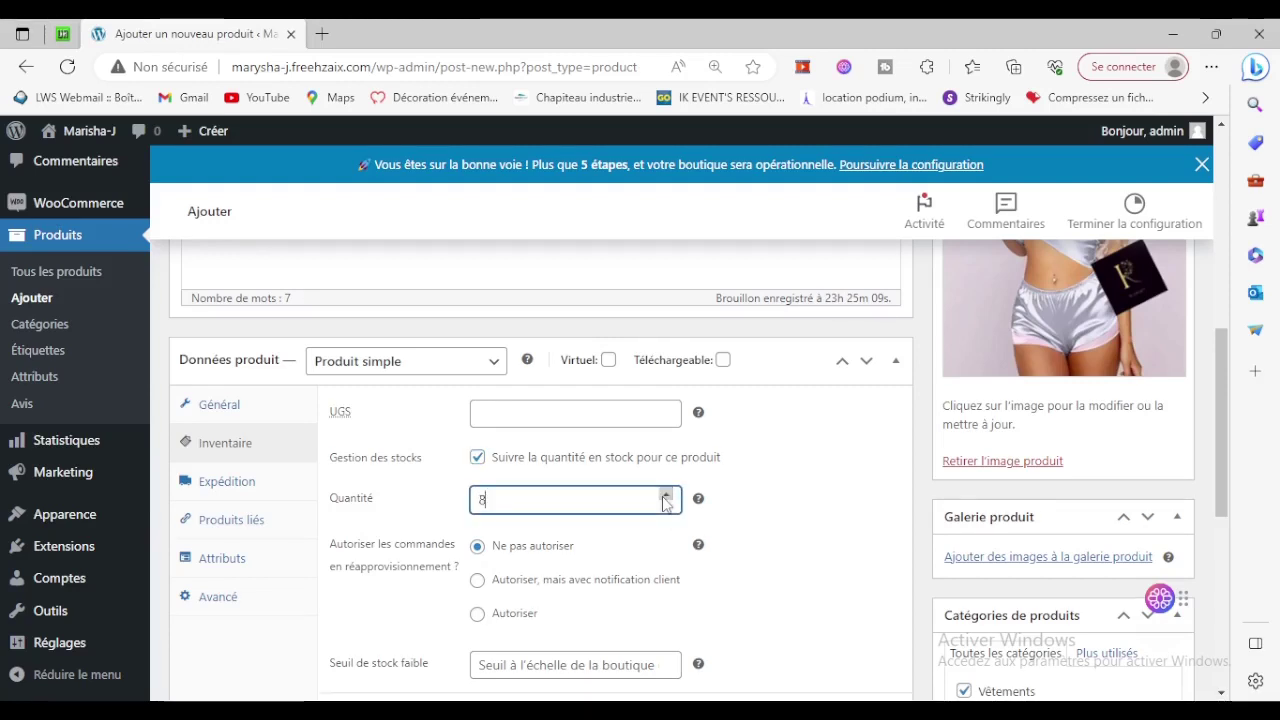
{"action": "left_click", "coordinate": [665, 496]}
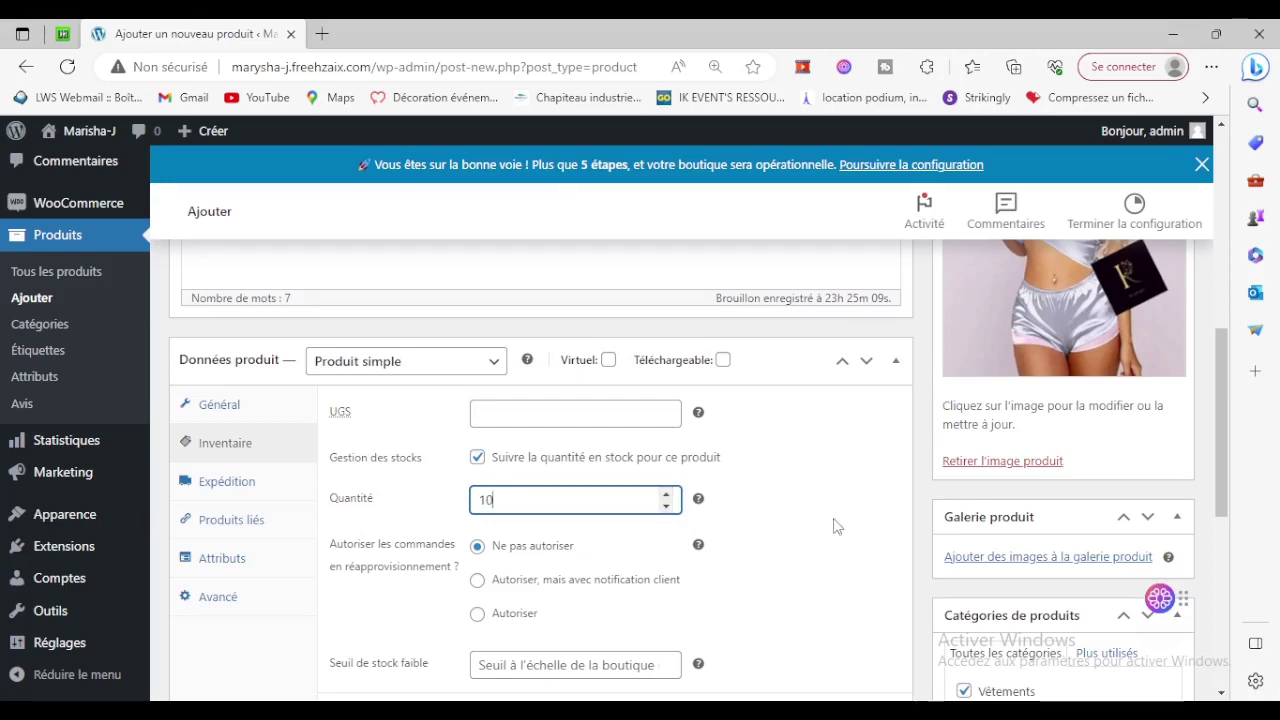
{"action": "scroll", "coordinate": [948, 519], "scroll_direction": "down", "scroll_amount": 3}
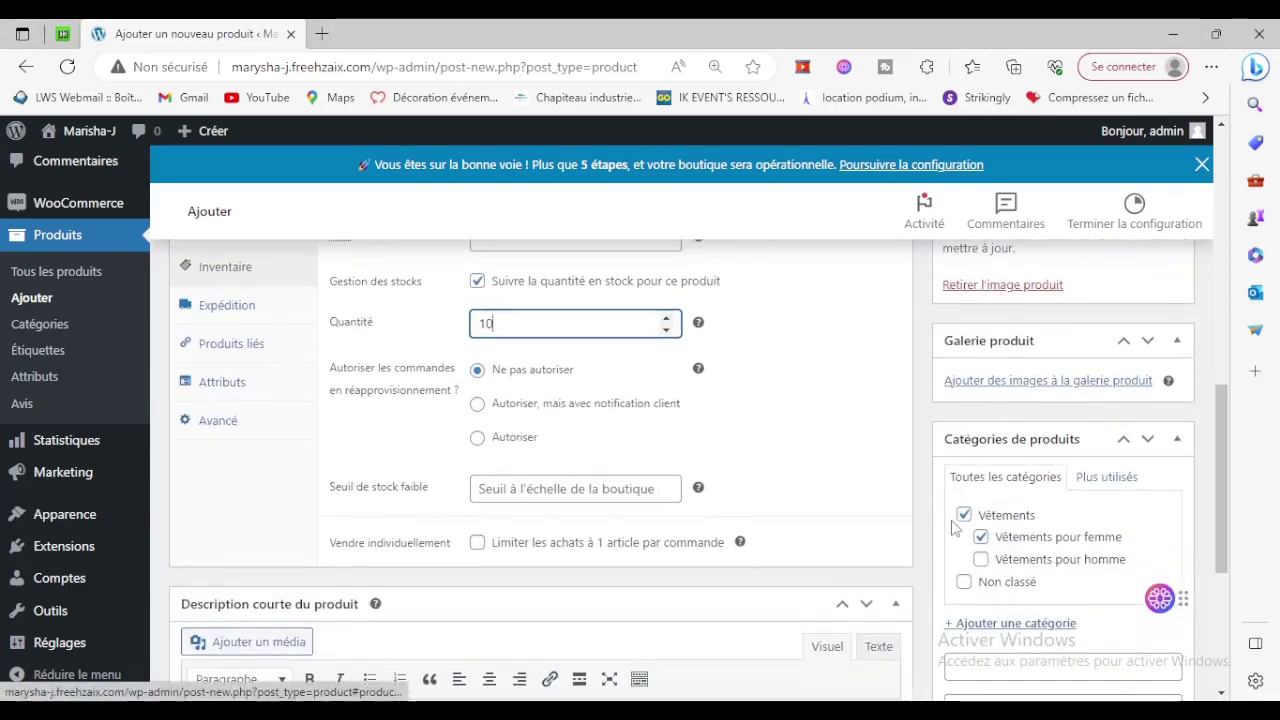
{"action": "scroll", "coordinate": [952, 527], "scroll_direction": "up", "scroll_amount": 3}
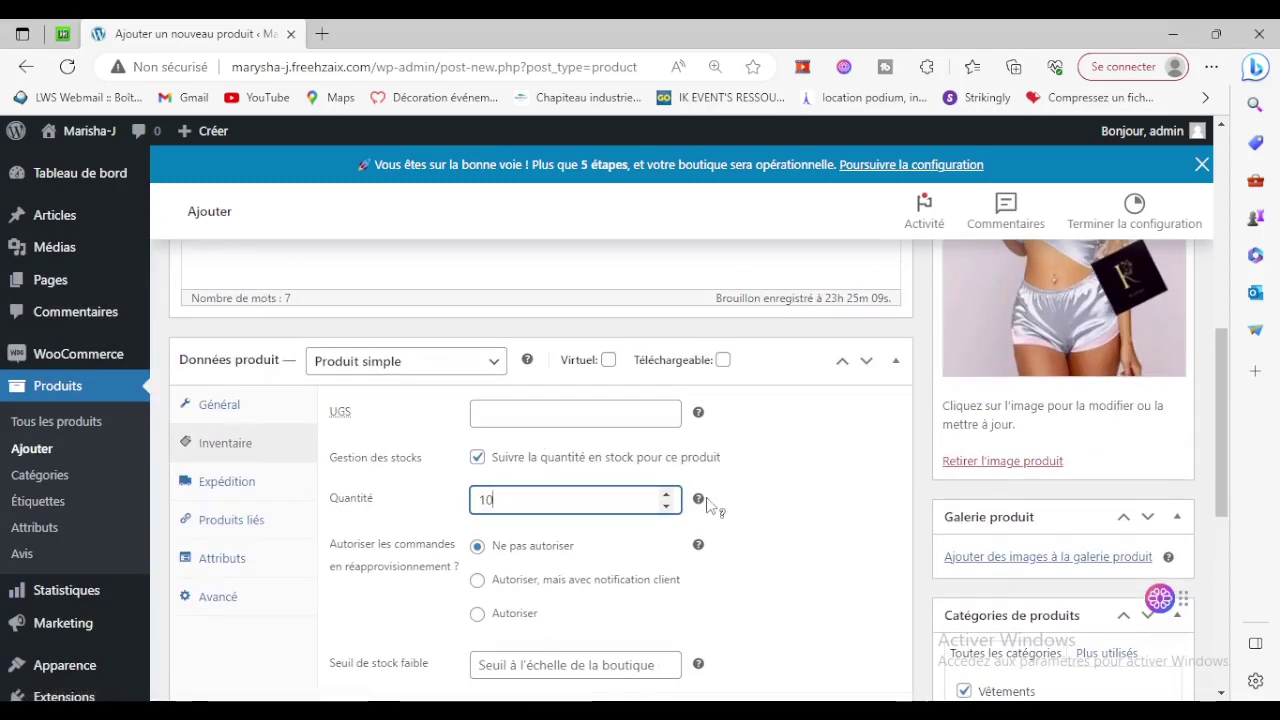
{"action": "scroll", "coordinate": [865, 523], "scroll_direction": "up", "scroll_amount": 6}
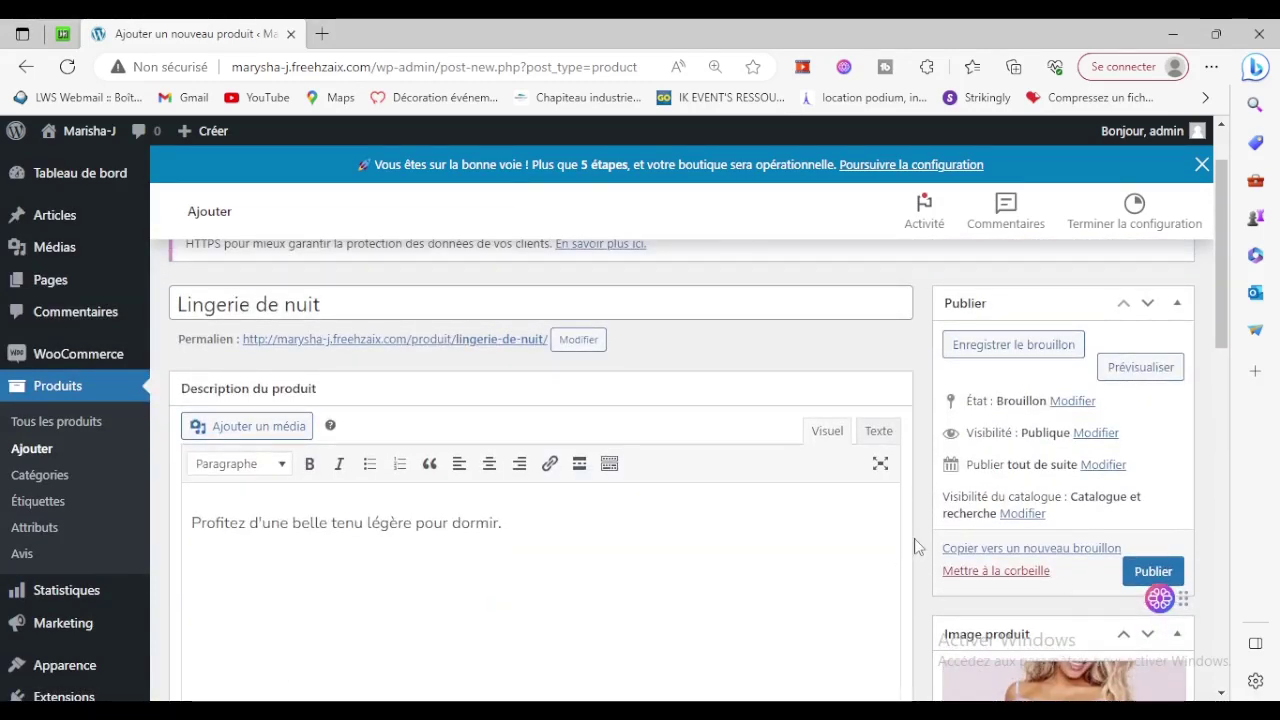
{"action": "scroll", "coordinate": [770, 538], "scroll_direction": "down", "scroll_amount": 7}
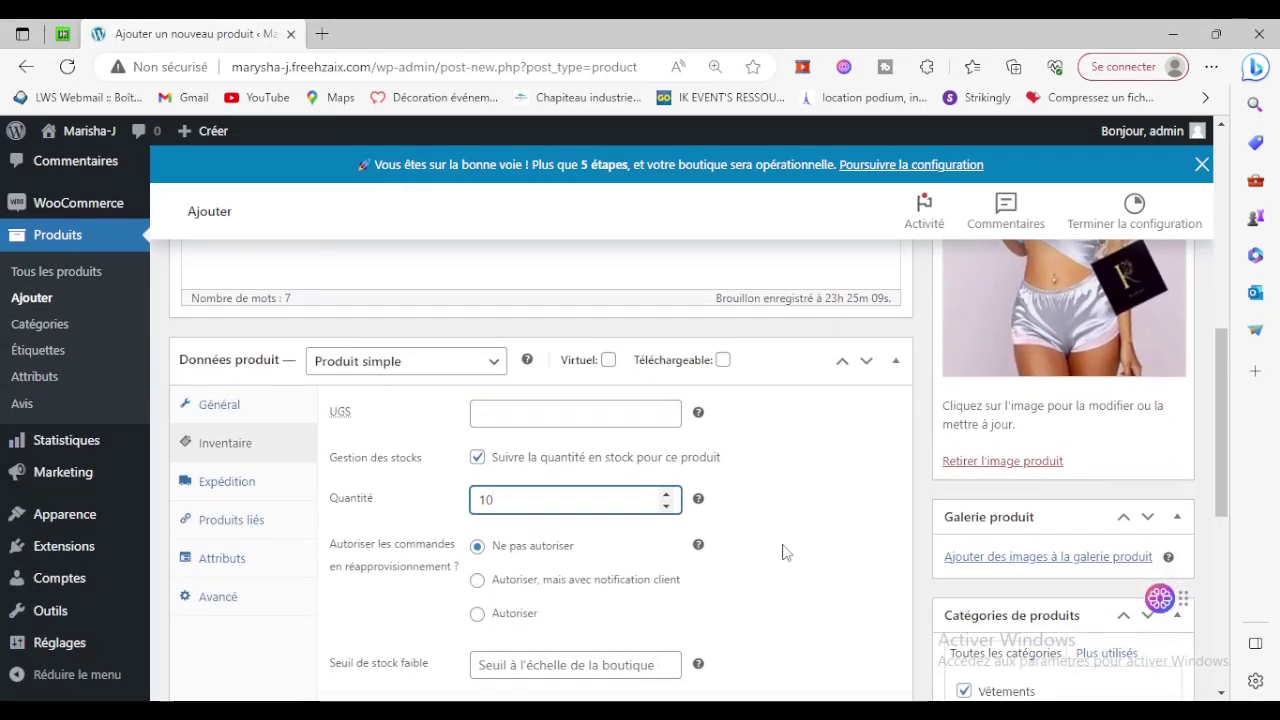
{"action": "scroll", "coordinate": [785, 552], "scroll_direction": "down", "scroll_amount": 1}
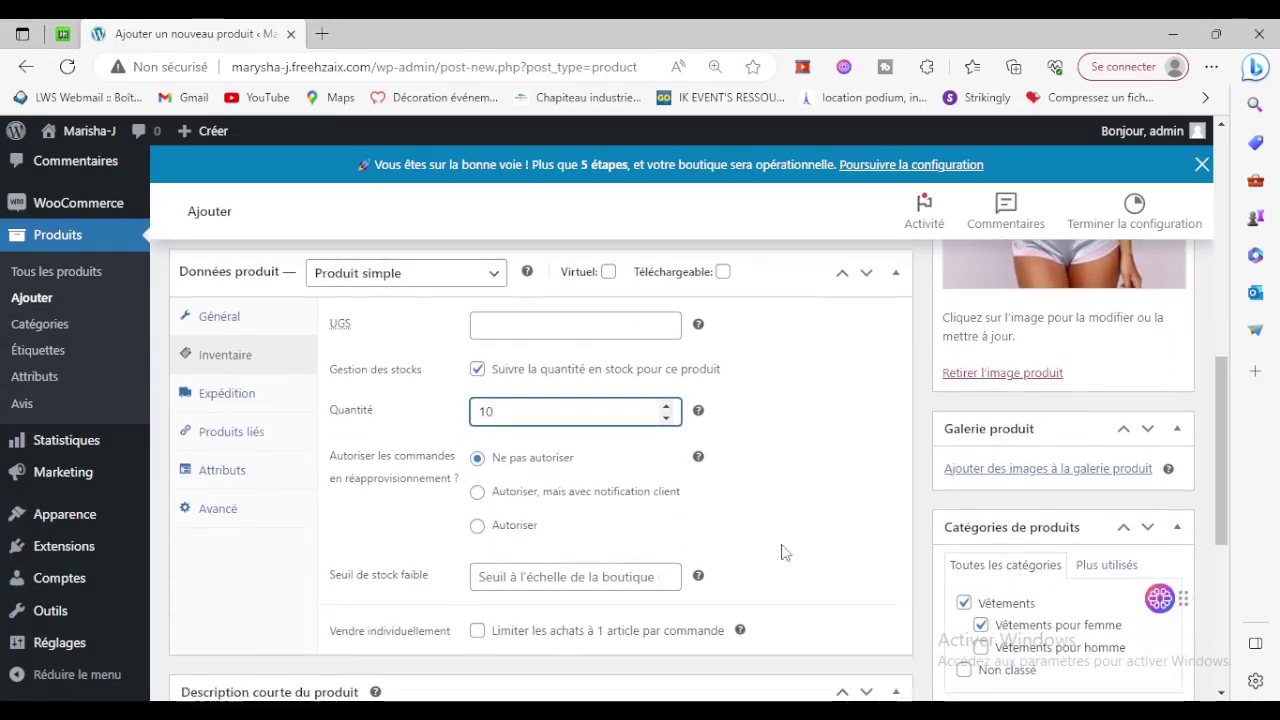
Enter a shipping weight of 0.3 kg in the Expédition tab.
{"action": "left_click", "coordinate": [268, 400]}
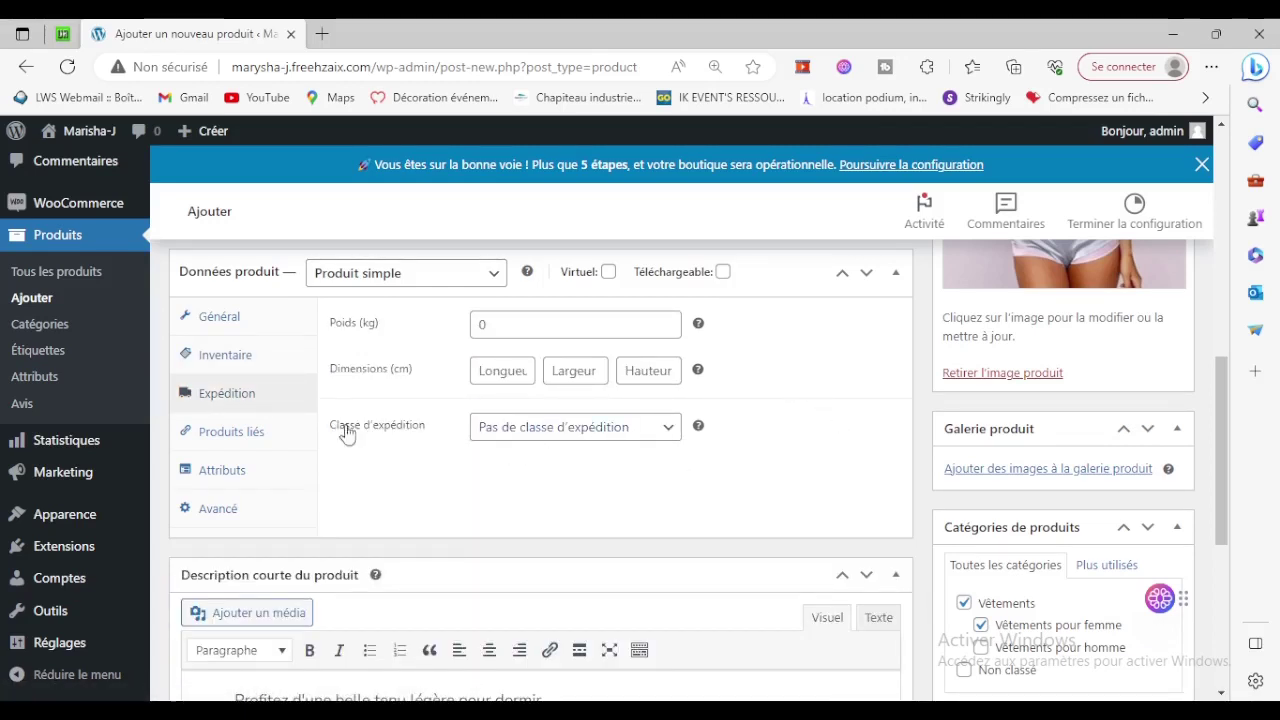
{"action": "left_click", "coordinate": [498, 324]}
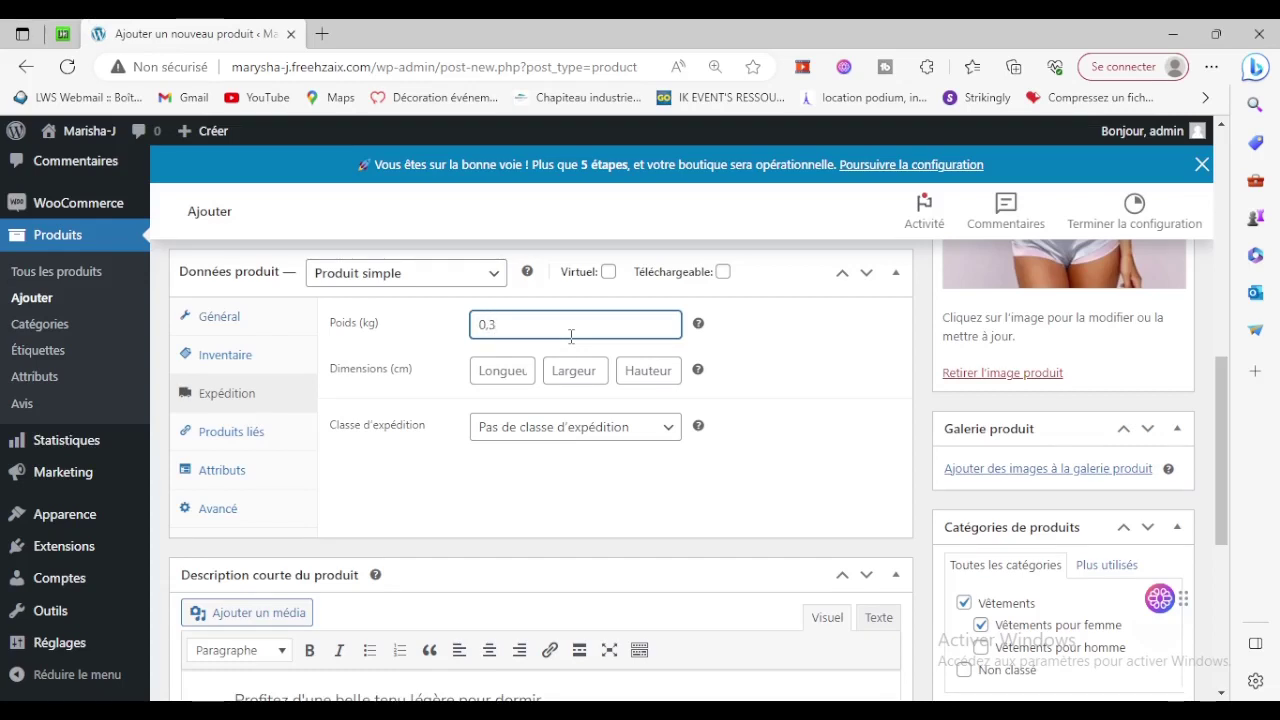
{"action": "scroll", "coordinate": [768, 381], "scroll_direction": "down", "scroll_amount": 3}
{"action": "scroll", "coordinate": [766, 377], "scroll_direction": "up", "scroll_amount": 3}
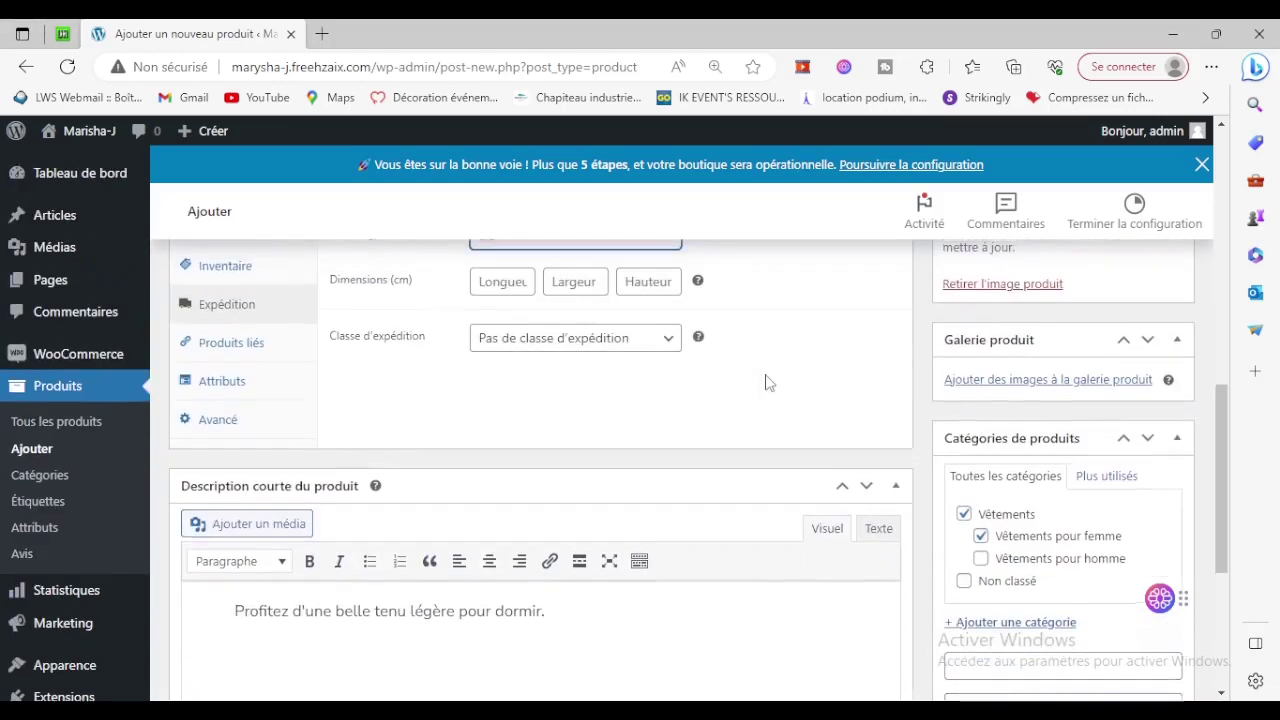
Look through the Produits liés and Attributs tabs, then return to Général.
{"action": "left_click", "coordinate": [203, 433]}
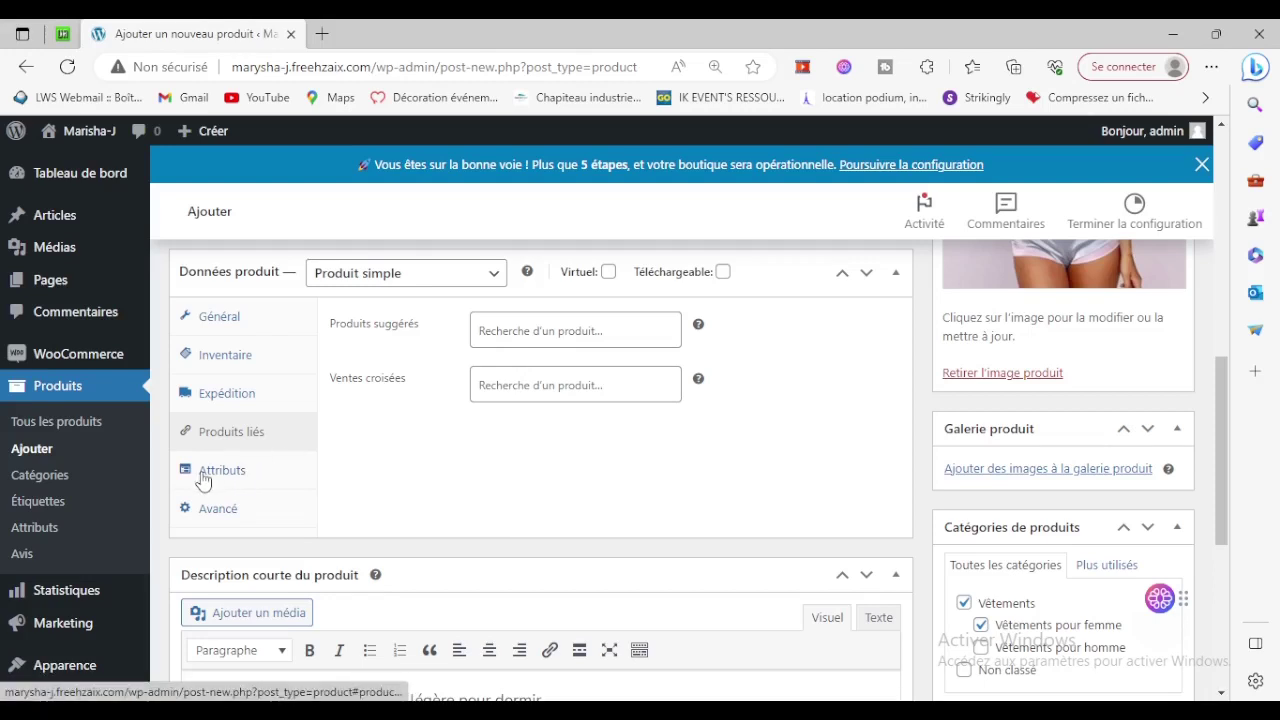
{"action": "left_click", "coordinate": [205, 472]}
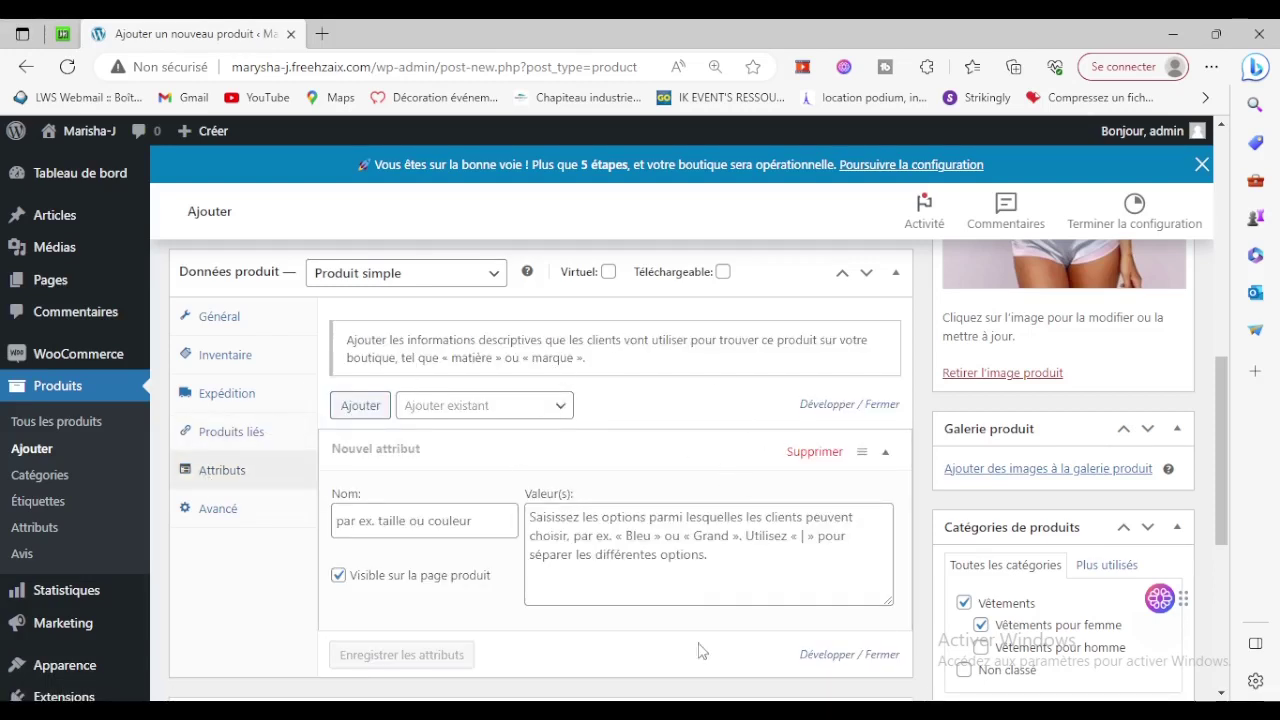
{"action": "left_click", "coordinate": [255, 327]}
{"action": "scroll", "coordinate": [723, 446], "scroll_direction": "up", "scroll_amount": 10}
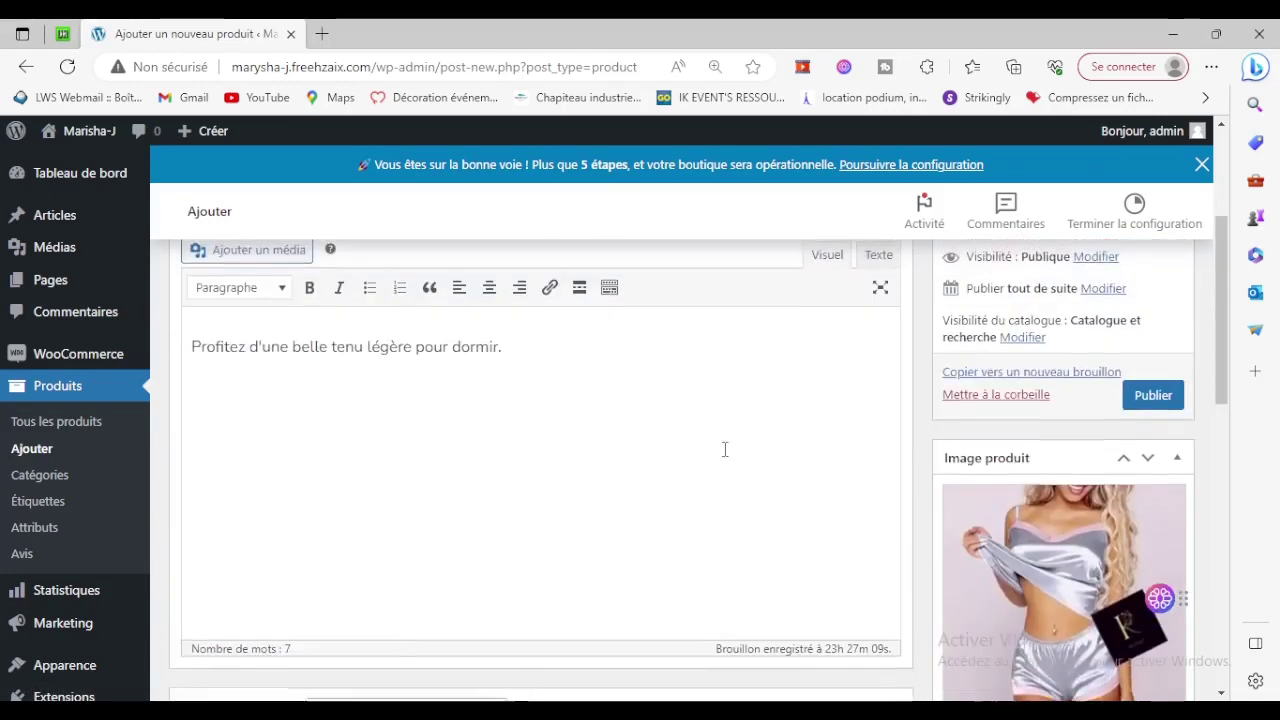
{"action": "scroll", "coordinate": [829, 486], "scroll_direction": "down", "scroll_amount": 10}
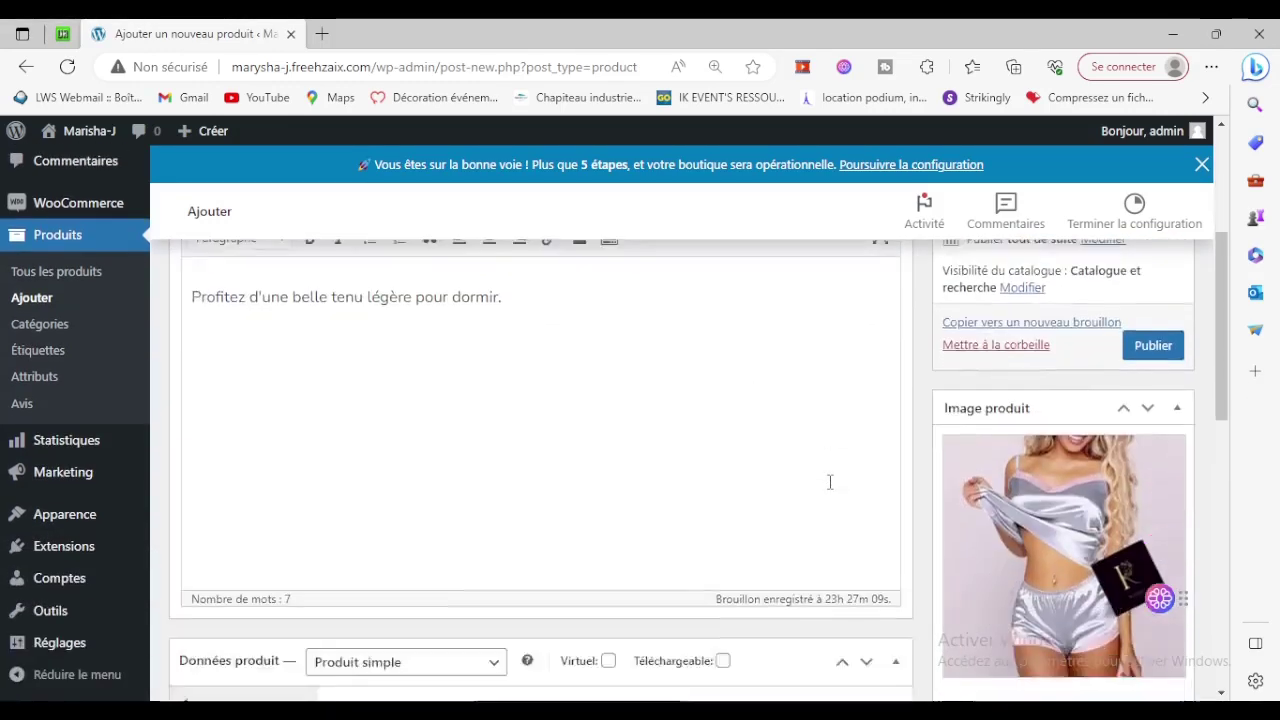
{"action": "scroll", "coordinate": [1122, 540], "scroll_direction": "up", "scroll_amount": 10}
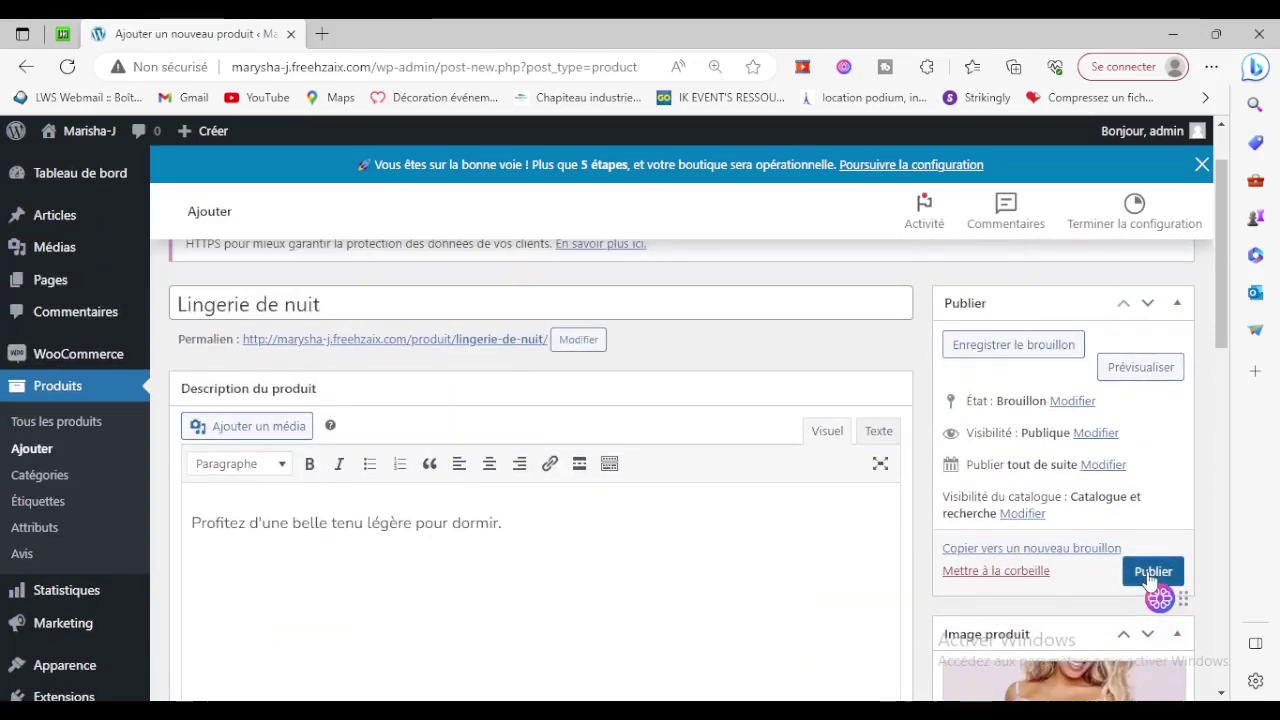
{"action": "scroll", "coordinate": [1165, 557], "scroll_direction": "down", "scroll_amount": 5}
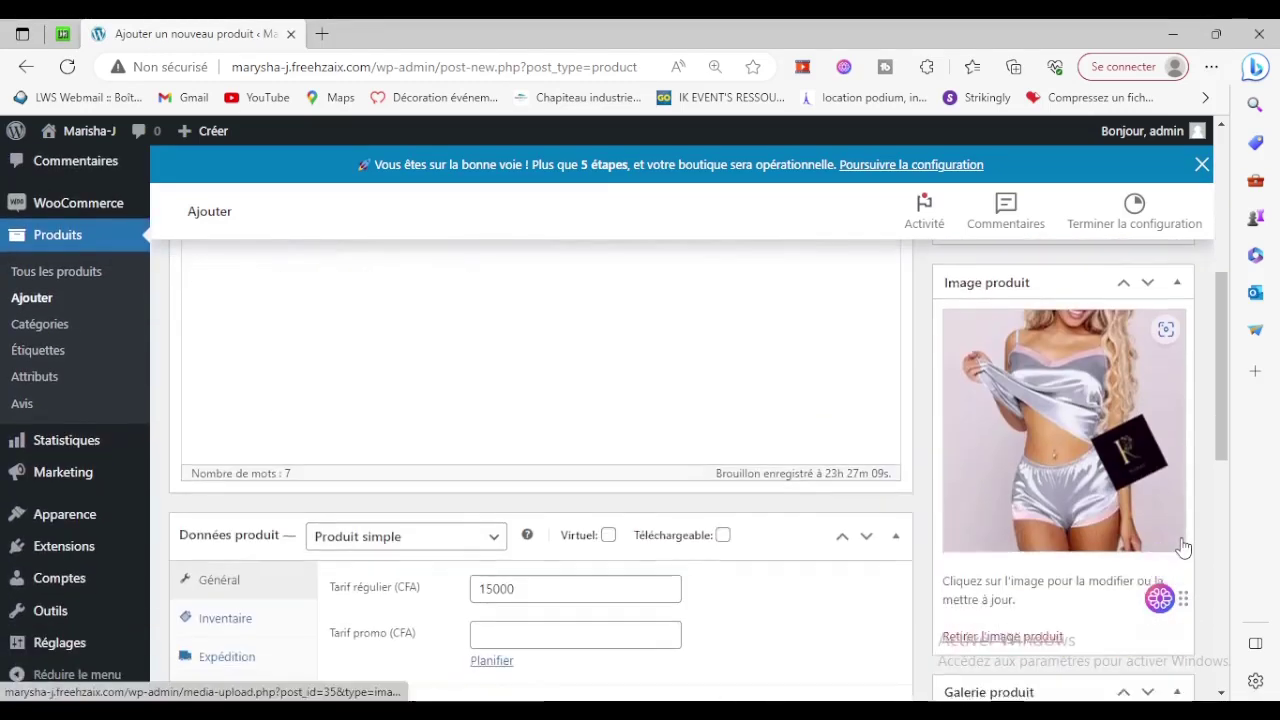
Upload the black lingerie photo and add it to the product gallery.
{"action": "left_click", "coordinate": [995, 560]}
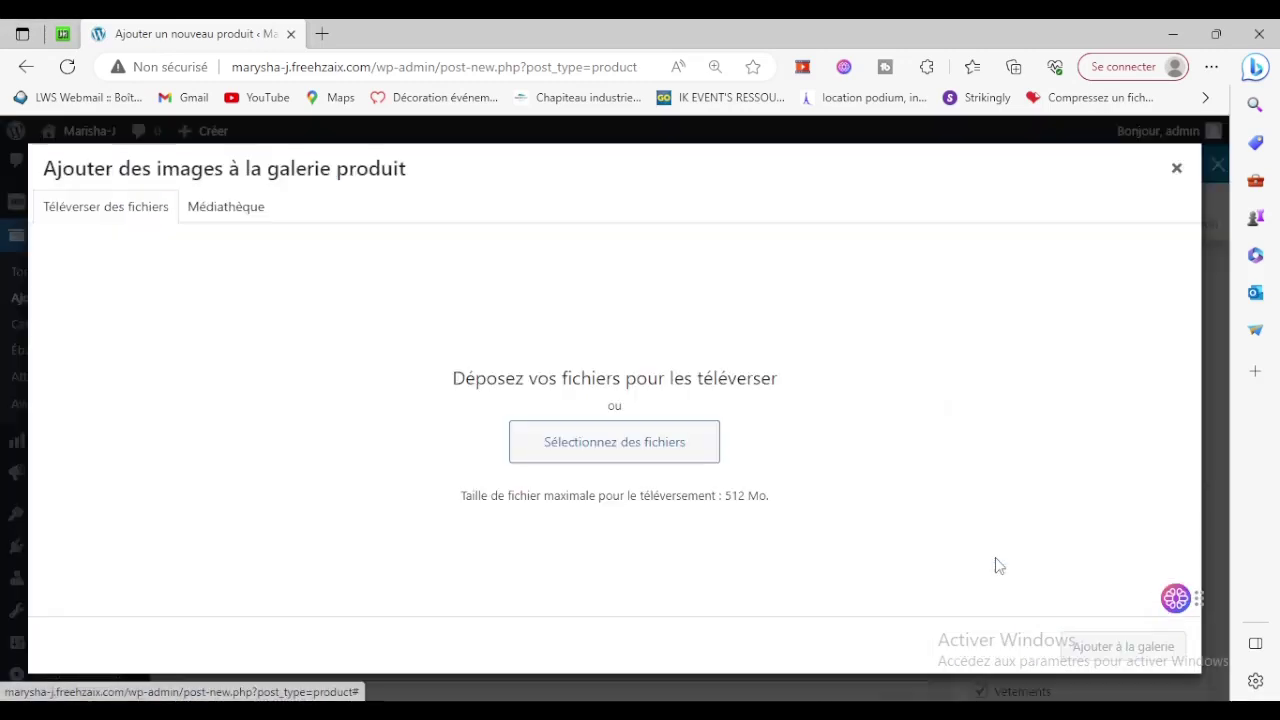
{"action": "left_click", "coordinate": [622, 450]}
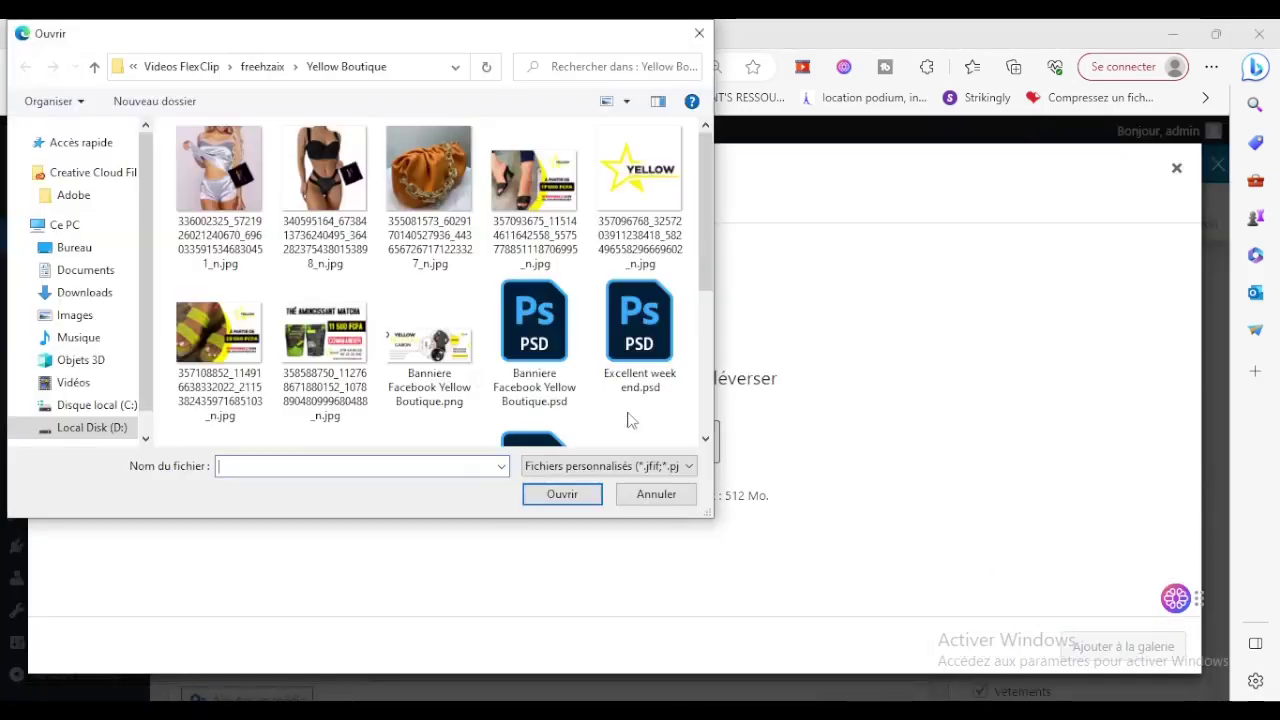
{"action": "left_click", "coordinate": [316, 190]}
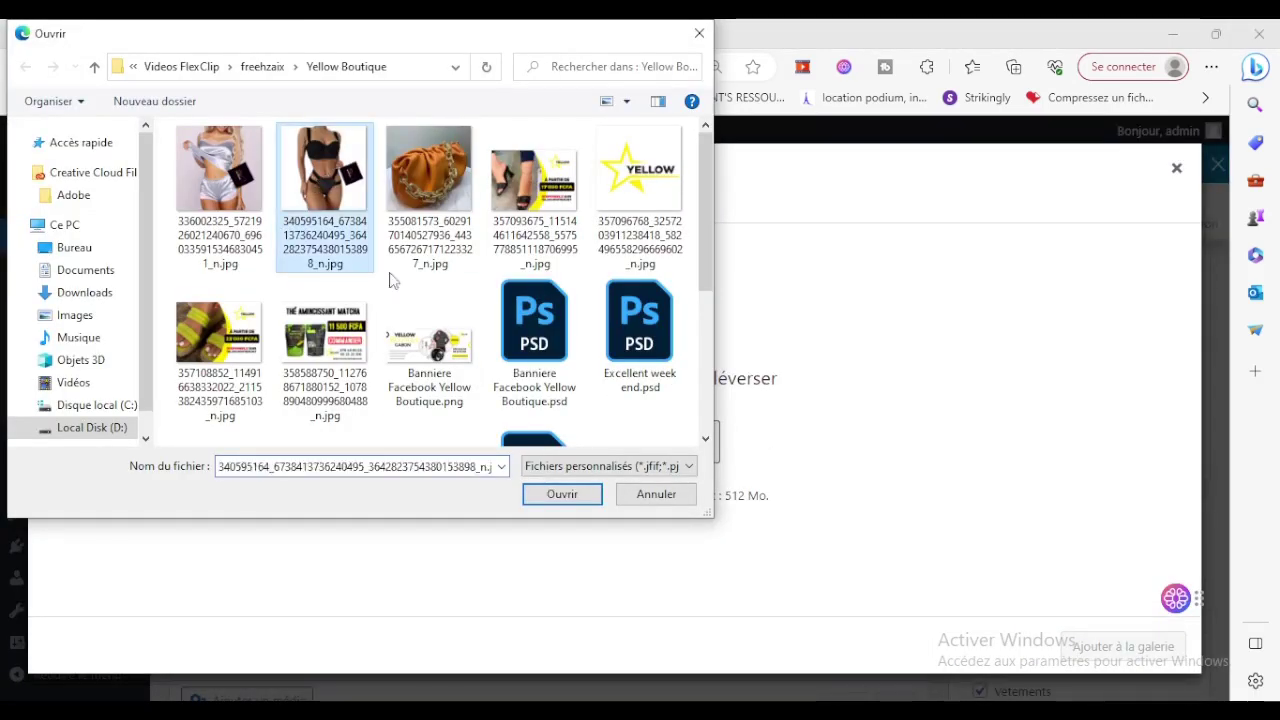
{"action": "left_click", "coordinate": [560, 494]}
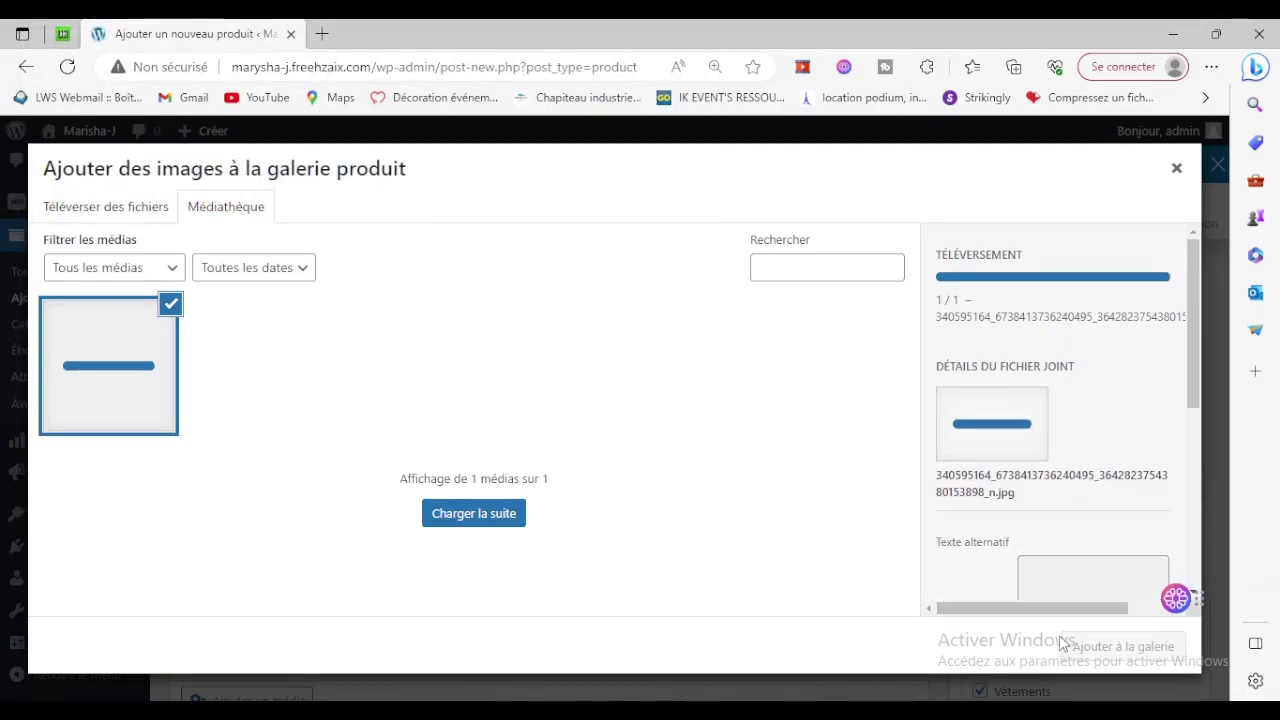
{"action": "left_click", "coordinate": [1118, 646]}
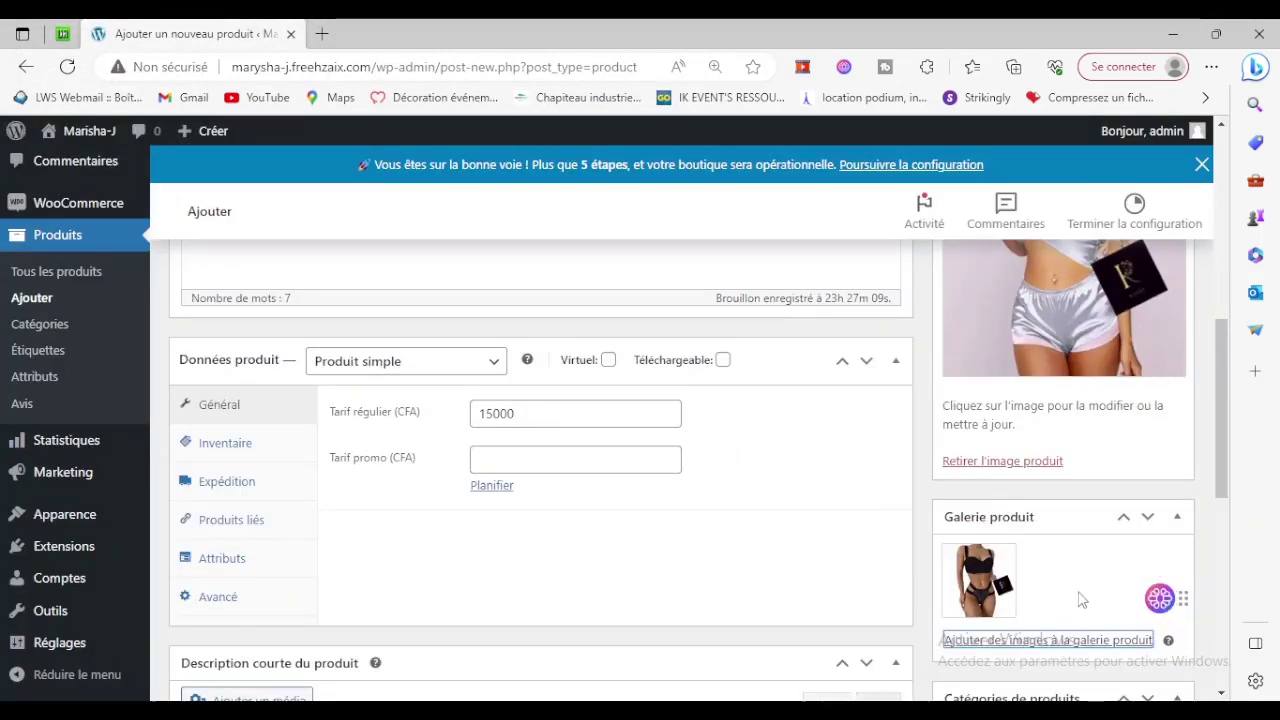
{"action": "scroll", "coordinate": [1080, 600], "scroll_direction": "down", "scroll_amount": 7}
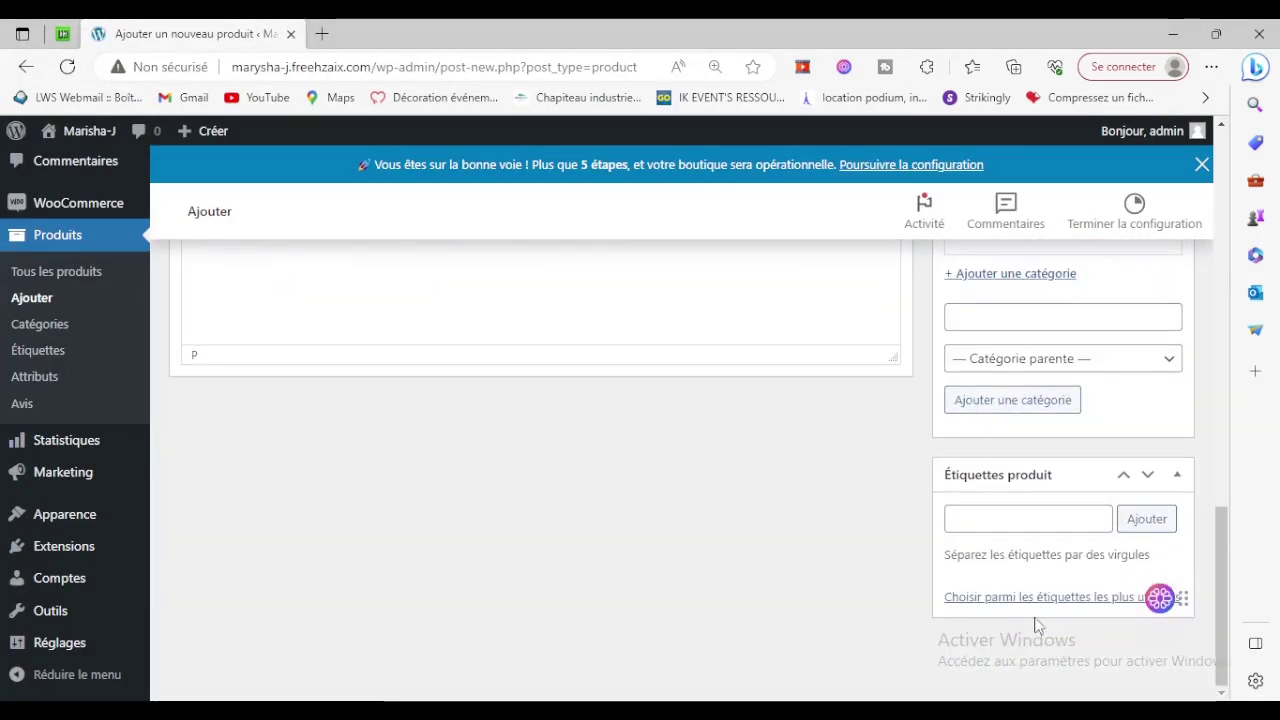
{"action": "scroll", "coordinate": [933, 620], "scroll_direction": "up", "scroll_amount": 7}
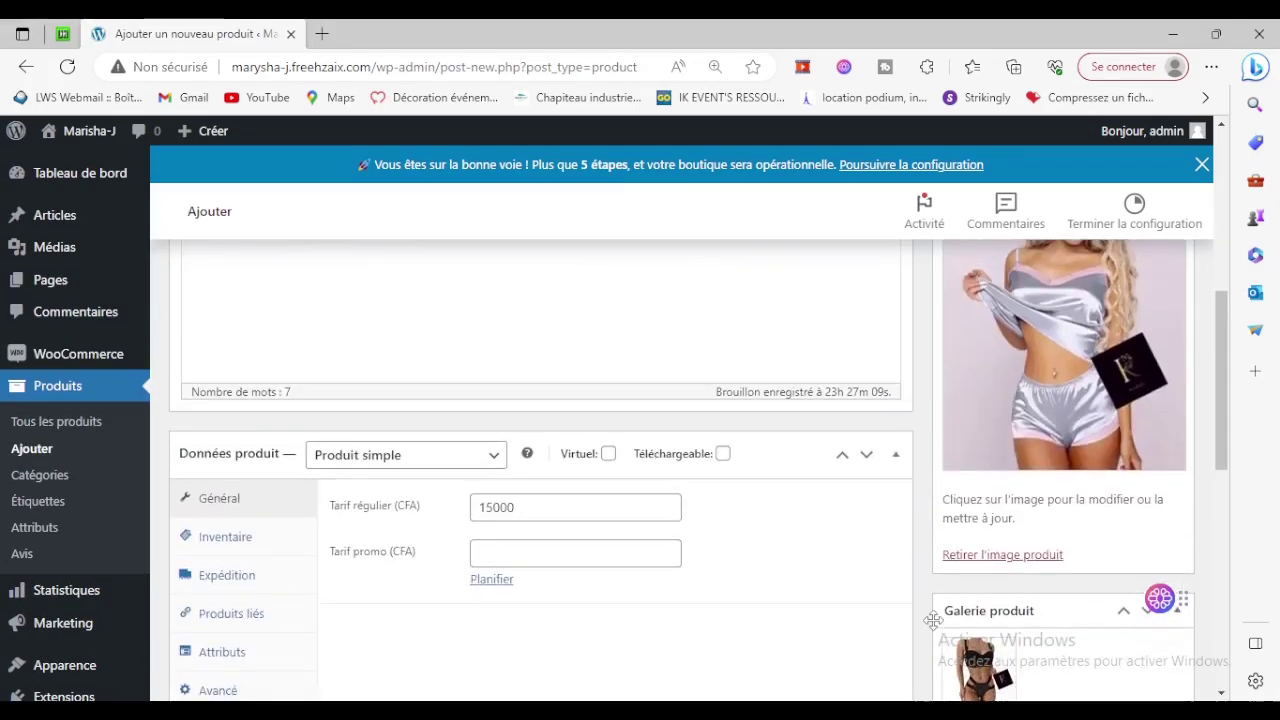
{"action": "scroll", "coordinate": [933, 620], "scroll_direction": "up", "scroll_amount": 5}
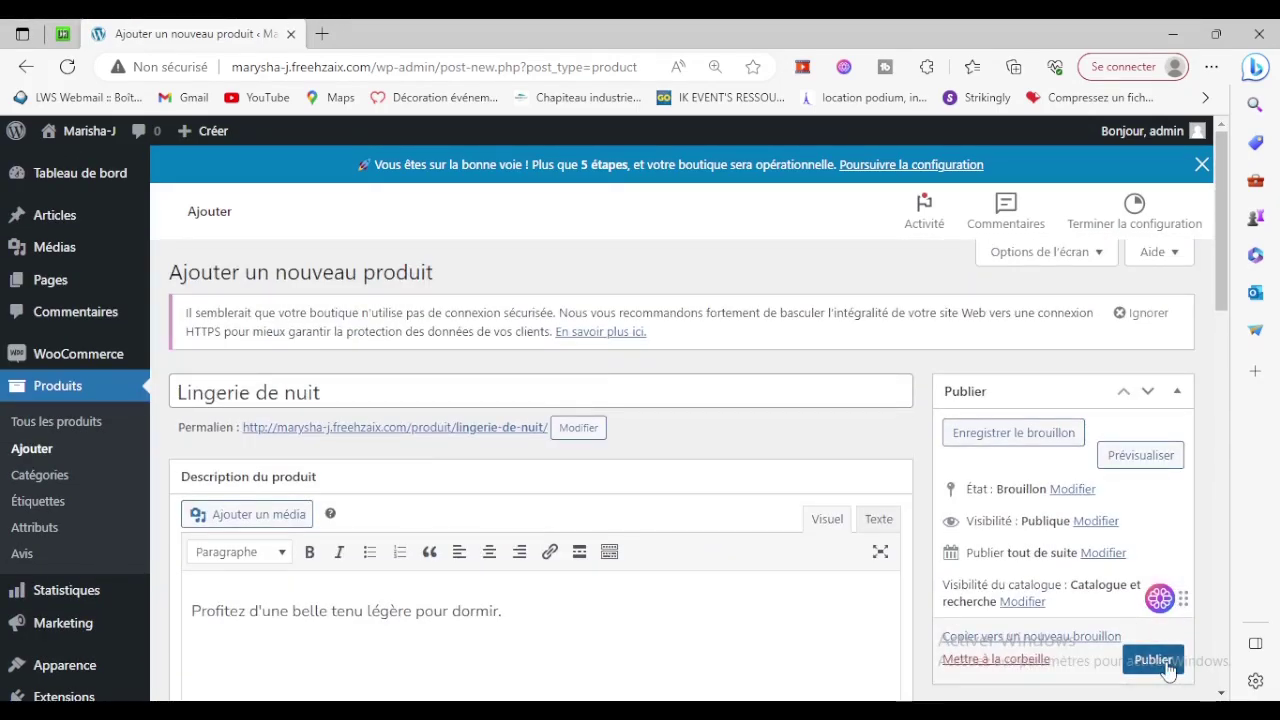
Publish Lingerie de nuit and view its live product page.
{"action": "left_click", "coordinate": [1168, 666]}
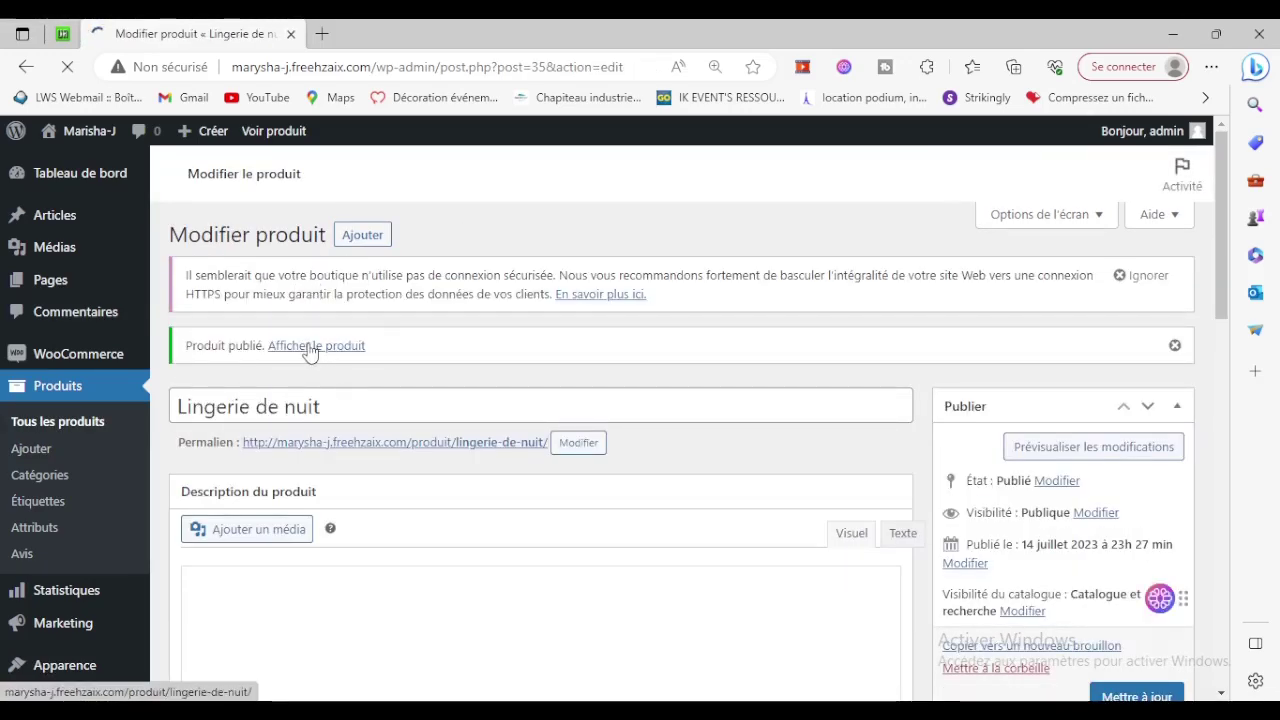
{"action": "left_click", "coordinate": [310, 352]}
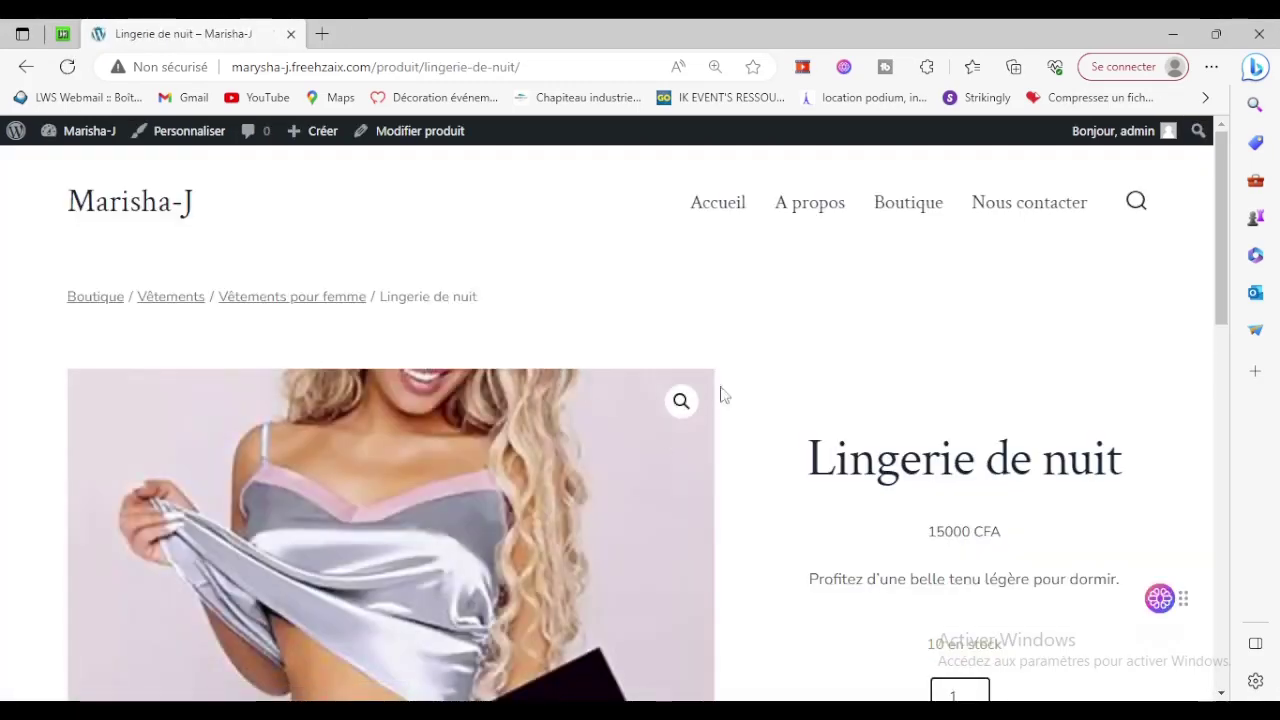
{"action": "scroll", "coordinate": [817, 408], "scroll_direction": "down", "scroll_amount": 3}
{"action": "scroll", "coordinate": [817, 408], "scroll_direction": "down", "scroll_amount": 2}
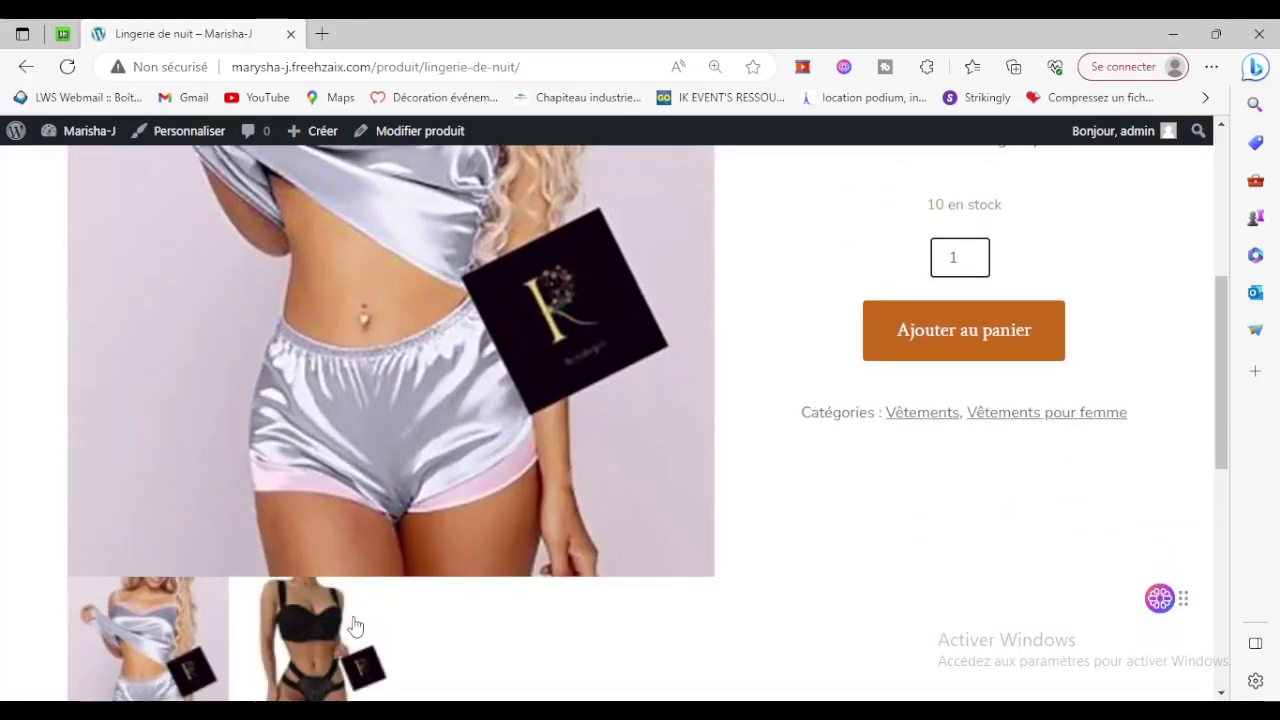
Switch between the black and silver gallery photos, then add the product to the cart.
{"action": "left_click", "coordinate": [352, 628]}
{"action": "scroll", "coordinate": [723, 571], "scroll_direction": "up", "scroll_amount": 3}
{"action": "scroll", "coordinate": [723, 571], "scroll_direction": "down", "scroll_amount": 4}
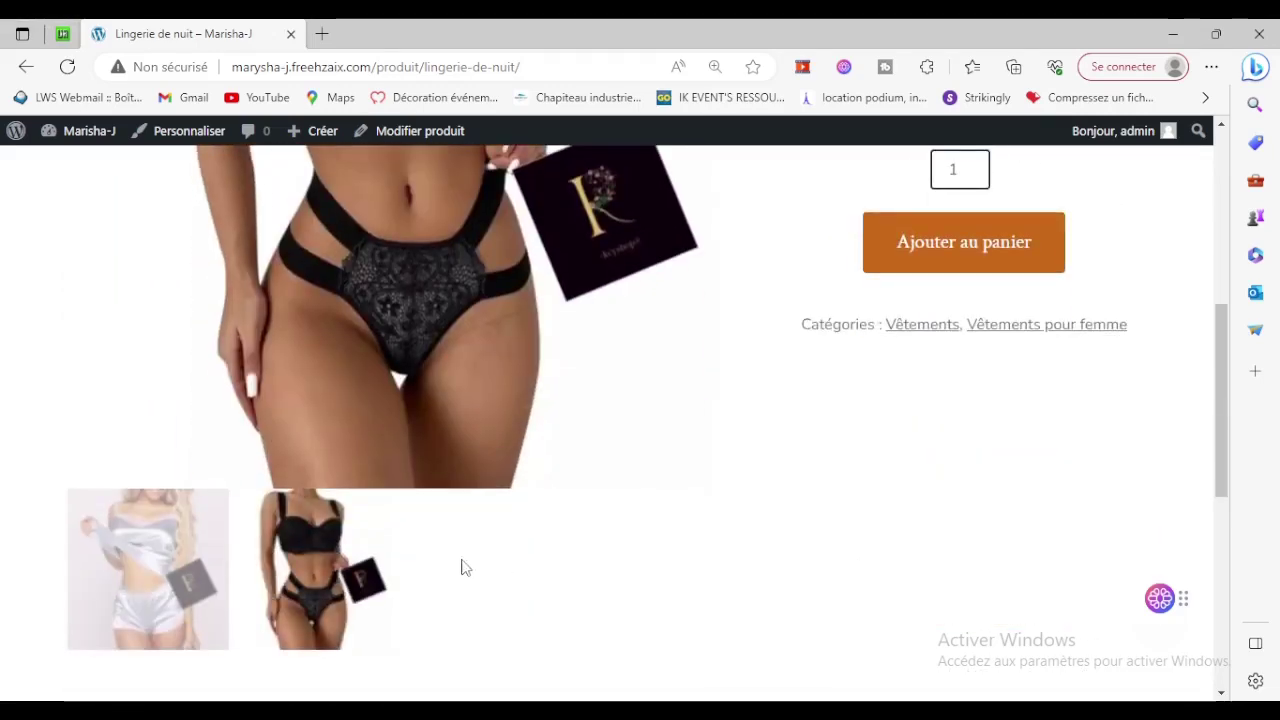
{"action": "left_click", "coordinate": [148, 586]}
{"action": "scroll", "coordinate": [980, 560], "scroll_direction": "up", "scroll_amount": 4}
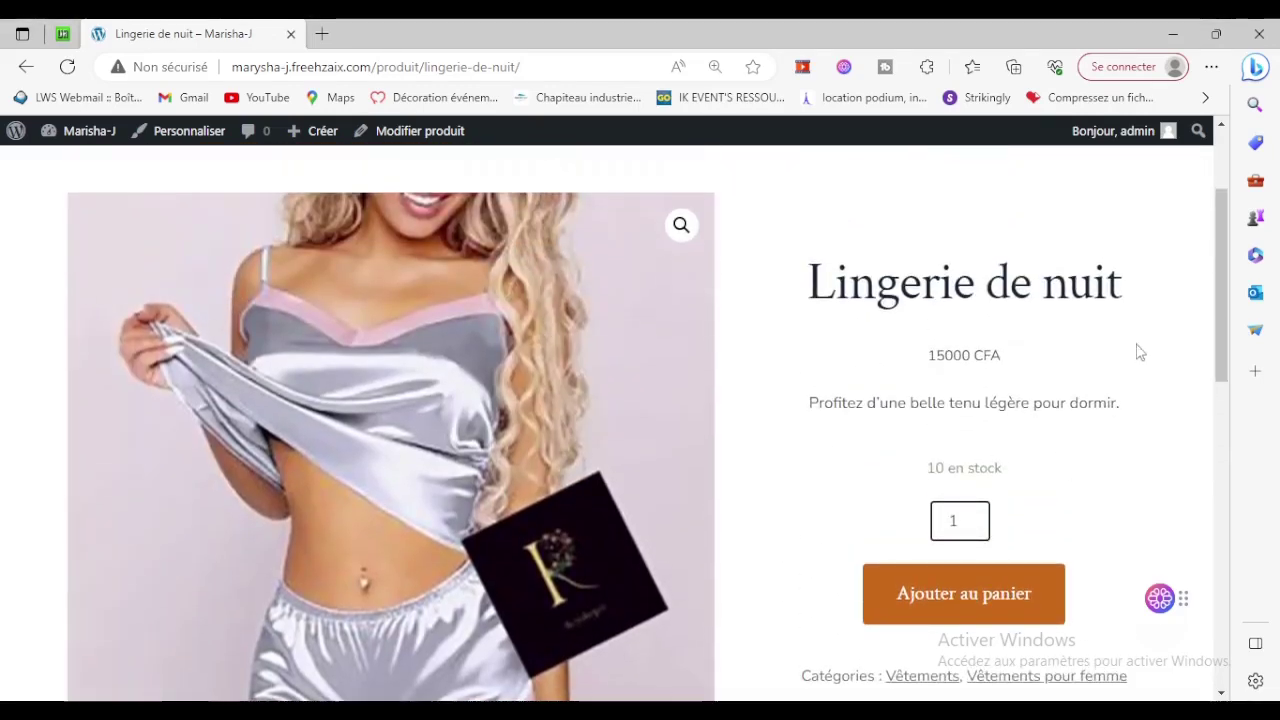
{"action": "scroll", "coordinate": [710, 462], "scroll_direction": "up", "scroll_amount": 2}
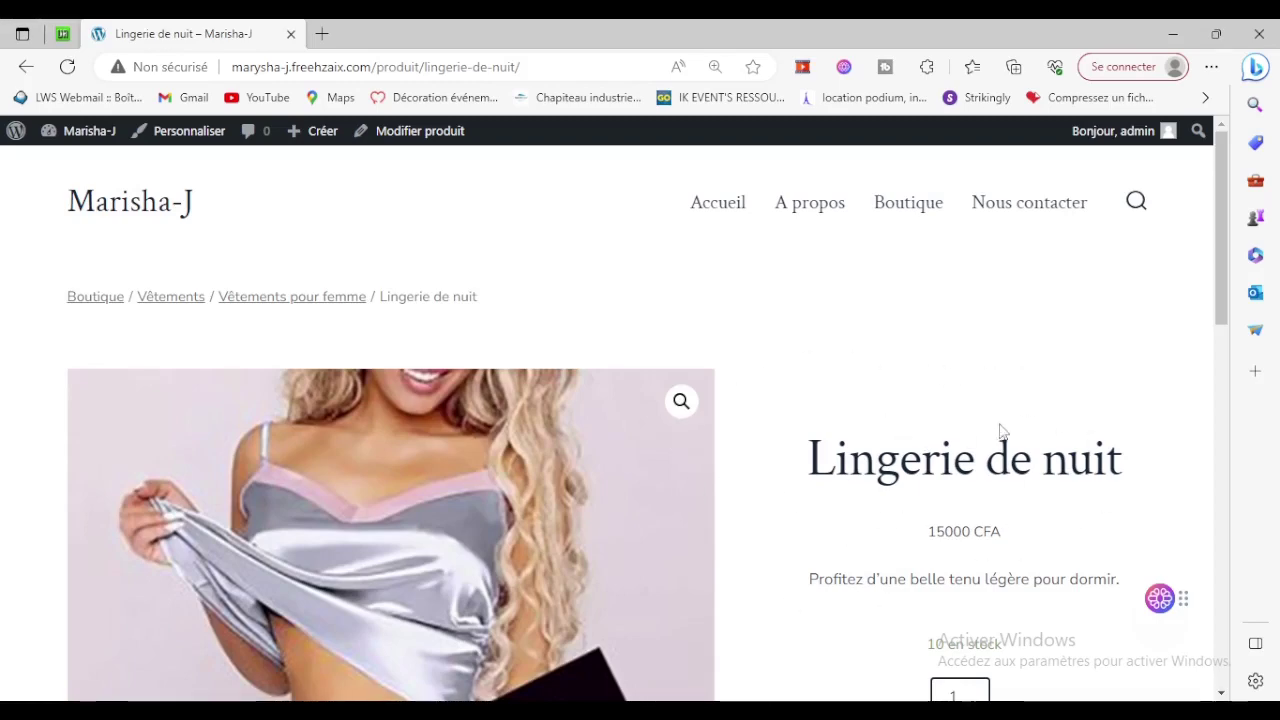
{"action": "scroll", "coordinate": [960, 445], "scroll_direction": "down", "scroll_amount": 3}
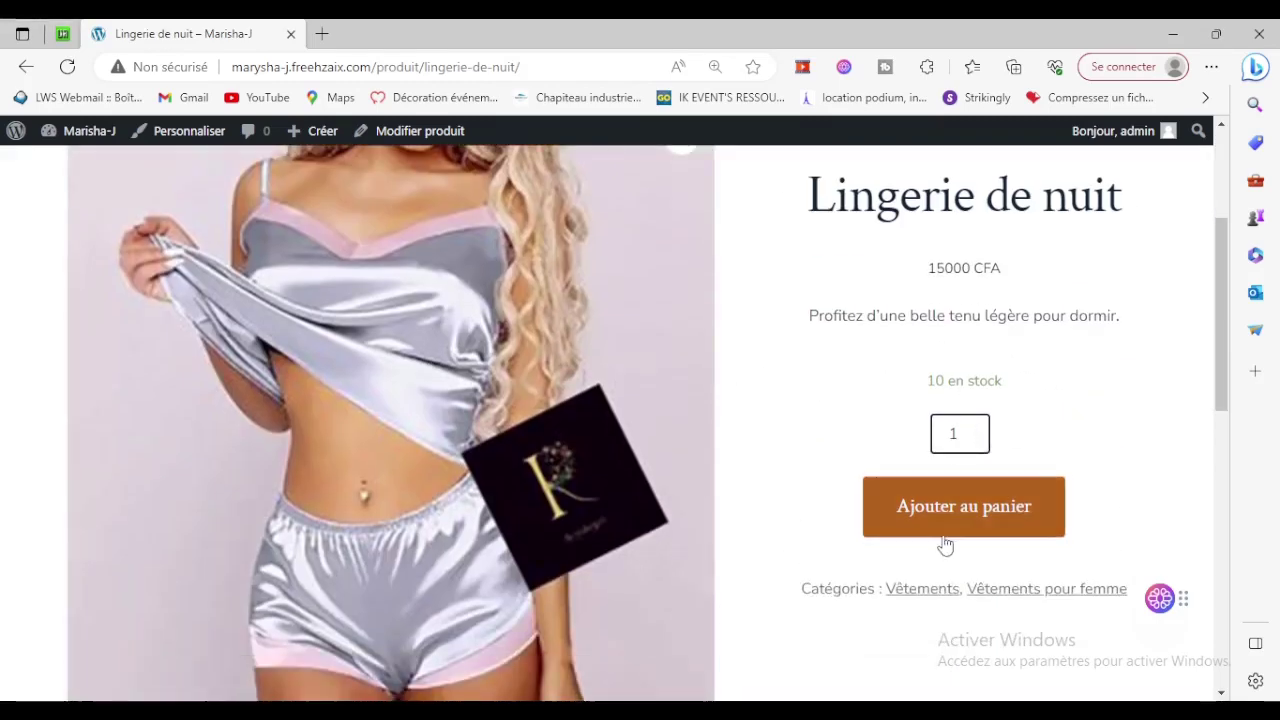
{"action": "left_click", "coordinate": [1005, 507]}
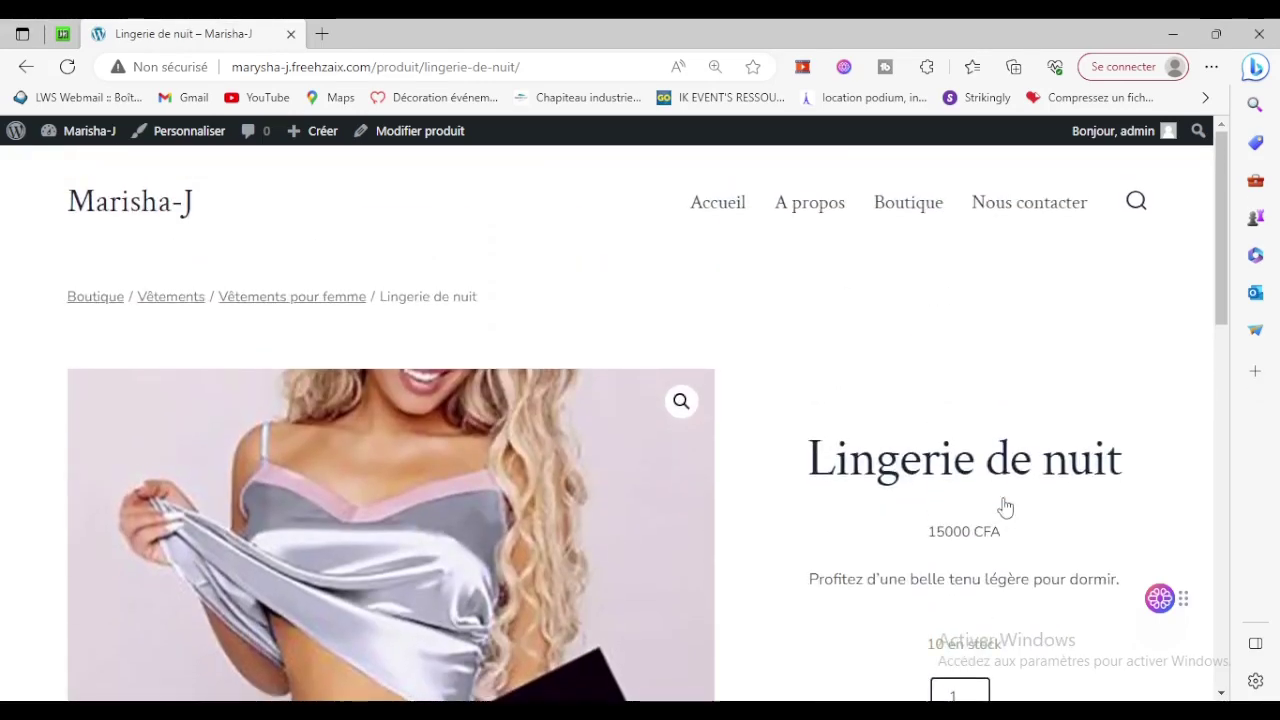
{"action": "left_click", "coordinate": [896, 222]}
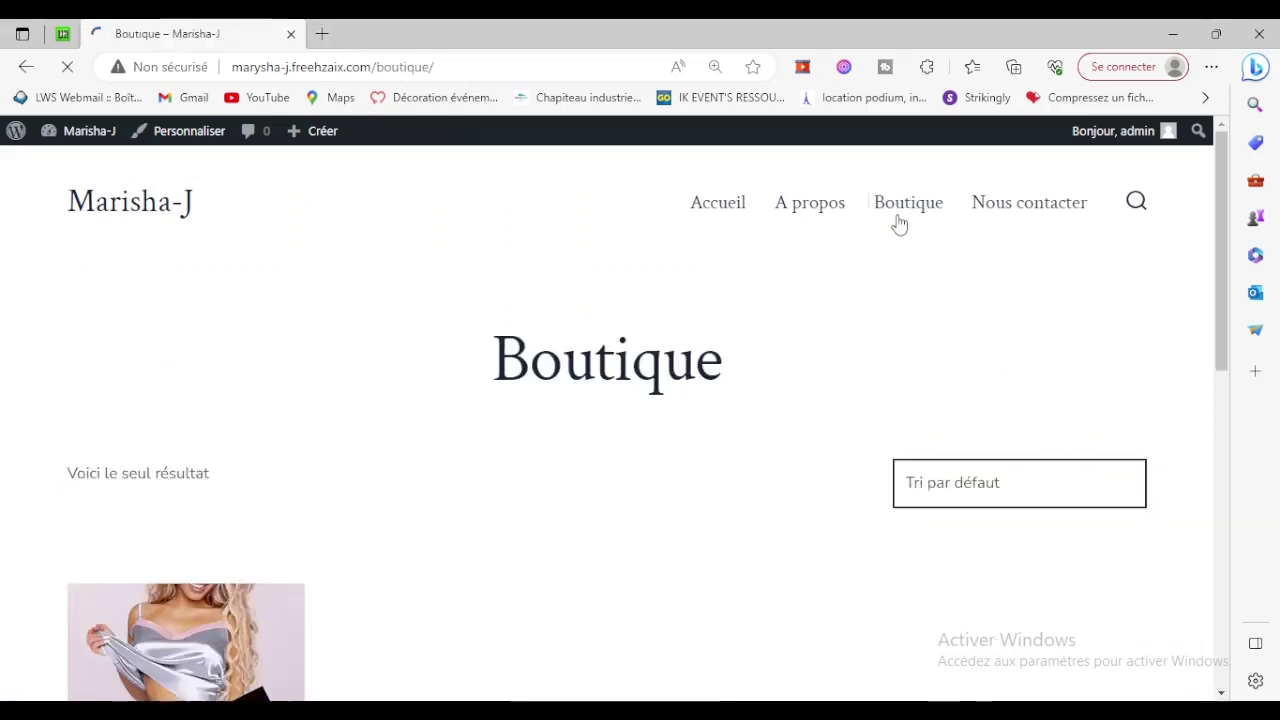
Add Lingerie de nuit from the Boutique page to the cart and view the cart.
{"action": "scroll", "coordinate": [898, 228], "scroll_direction": "down", "scroll_amount": 3}
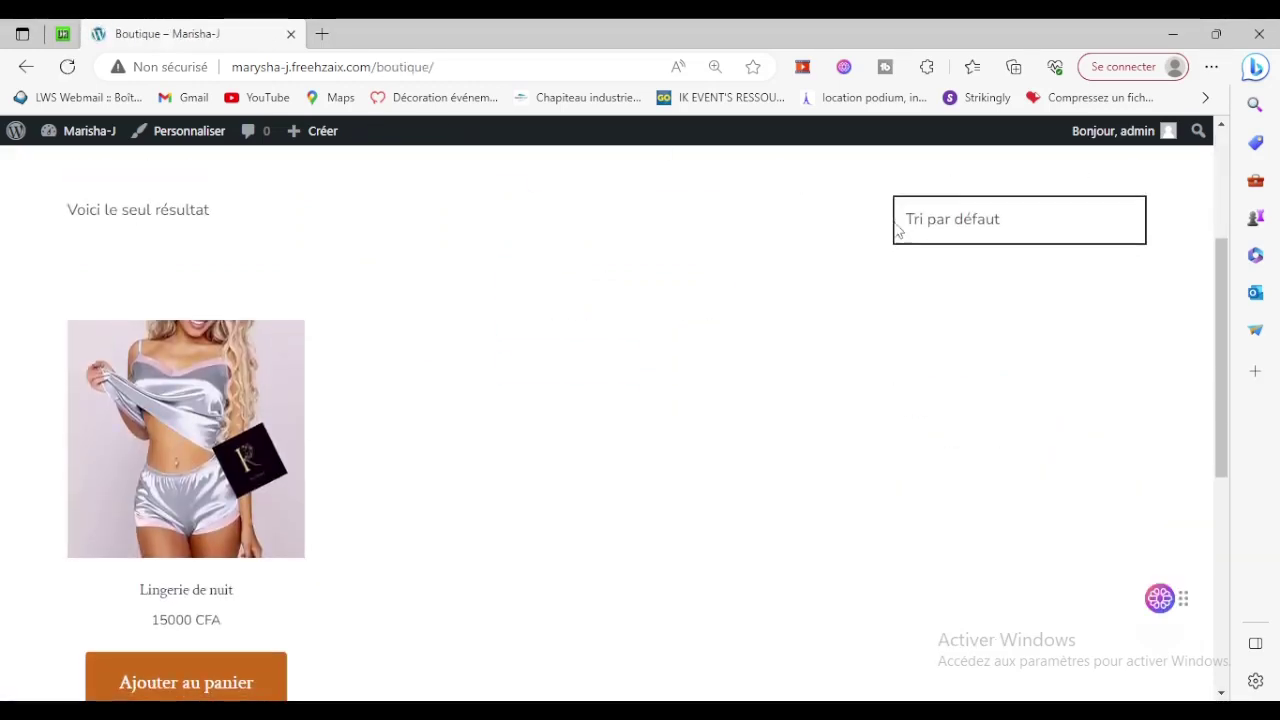
{"action": "scroll", "coordinate": [883, 320], "scroll_direction": "up", "scroll_amount": 2}
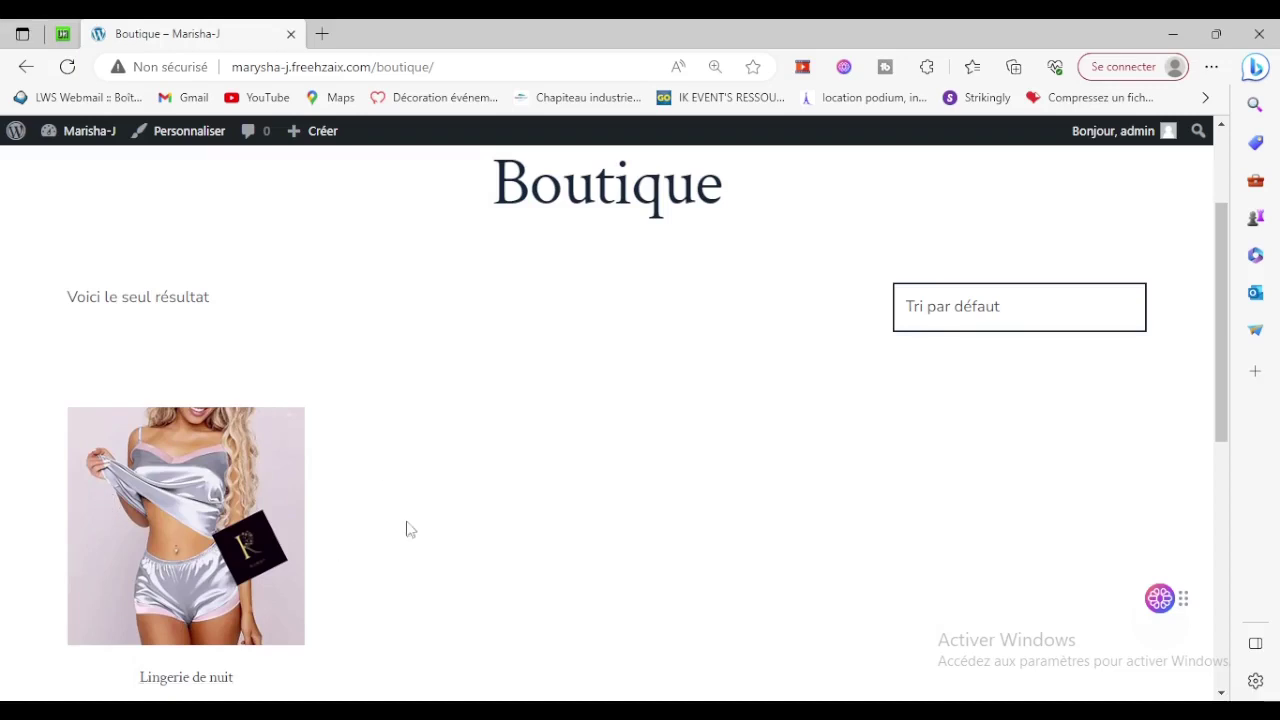
{"action": "scroll", "coordinate": [323, 460], "scroll_direction": "down", "scroll_amount": 2}
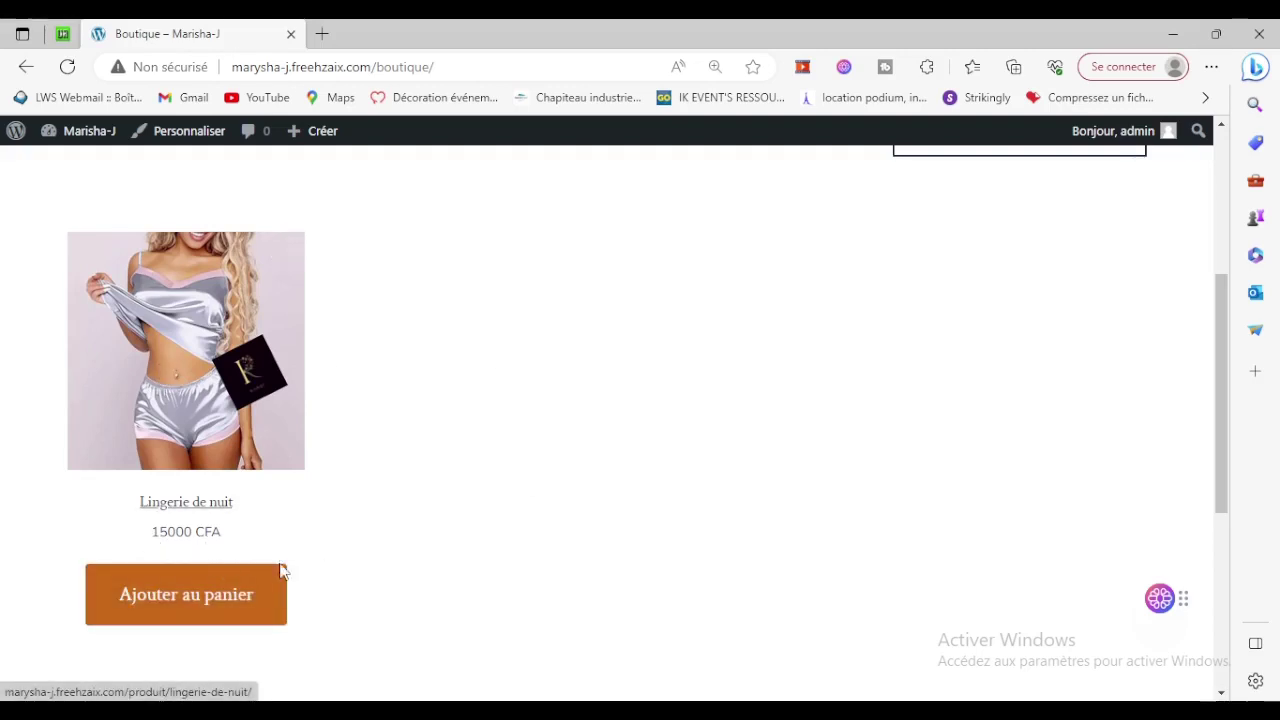
{"action": "left_click", "coordinate": [166, 601]}
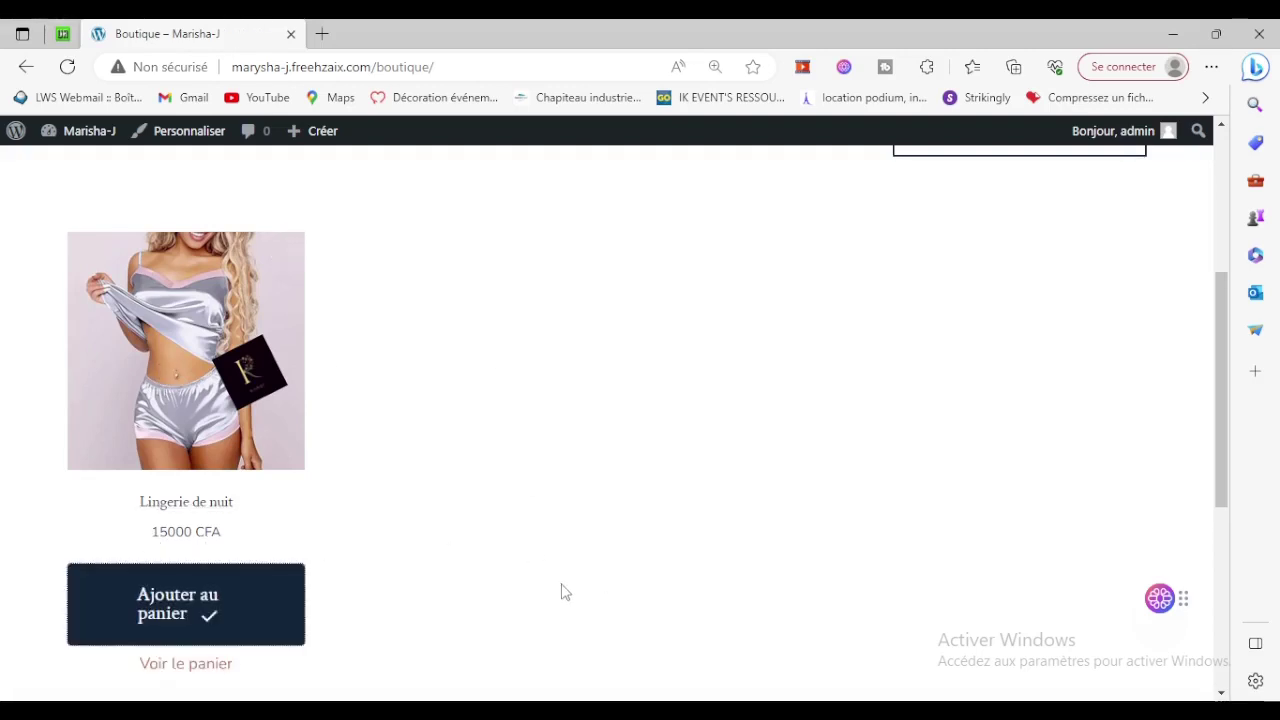
{"action": "scroll", "coordinate": [407, 575], "scroll_direction": "down", "scroll_amount": 3}
{"action": "left_click", "coordinate": [194, 410]}
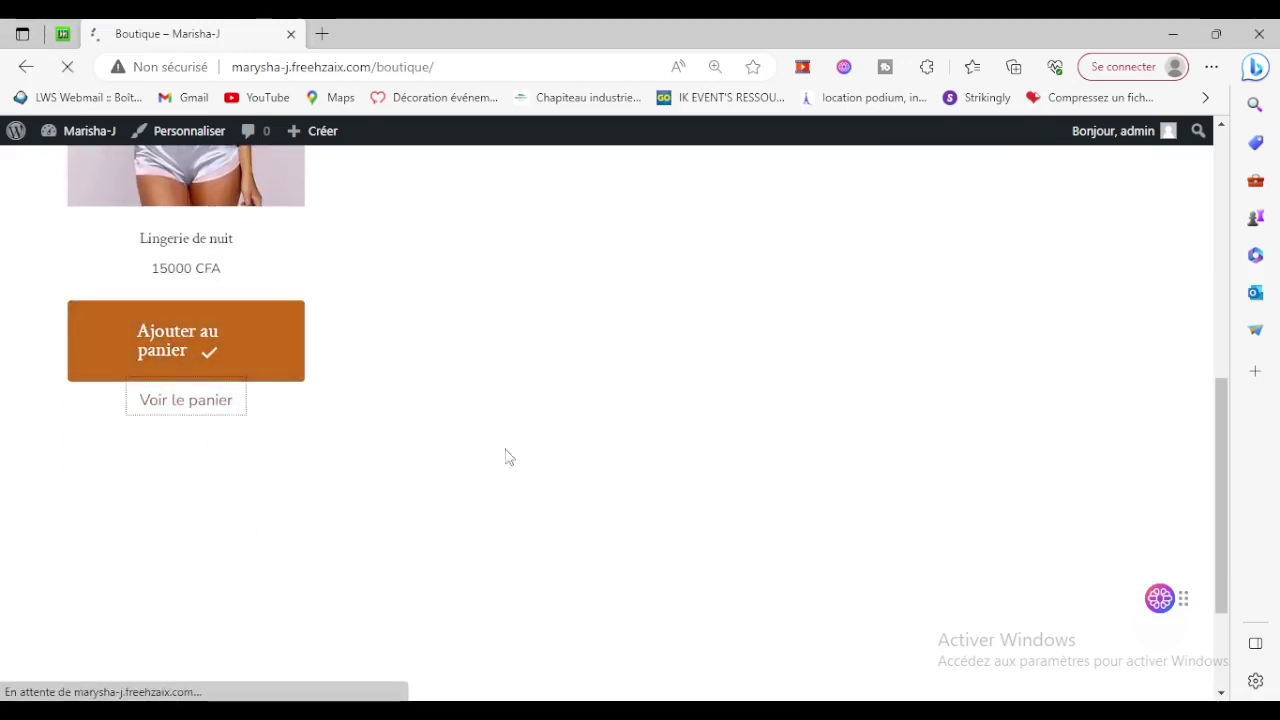
{"action": "scroll", "coordinate": [640, 500], "scroll_direction": "down", "scroll_amount": 6}
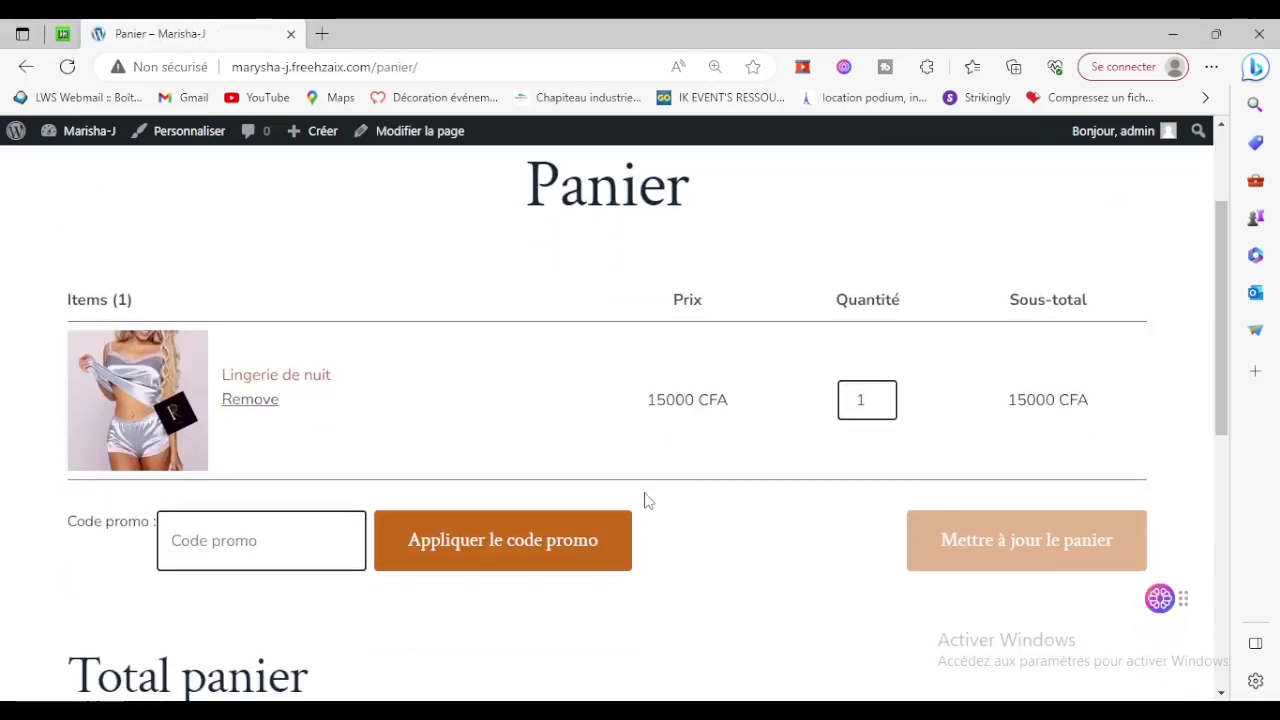
Proceed to checkout, try the Prénom and Nom fields, and find no payment method available.
{"action": "scroll", "coordinate": [1058, 539], "scroll_direction": "down", "scroll_amount": 1}
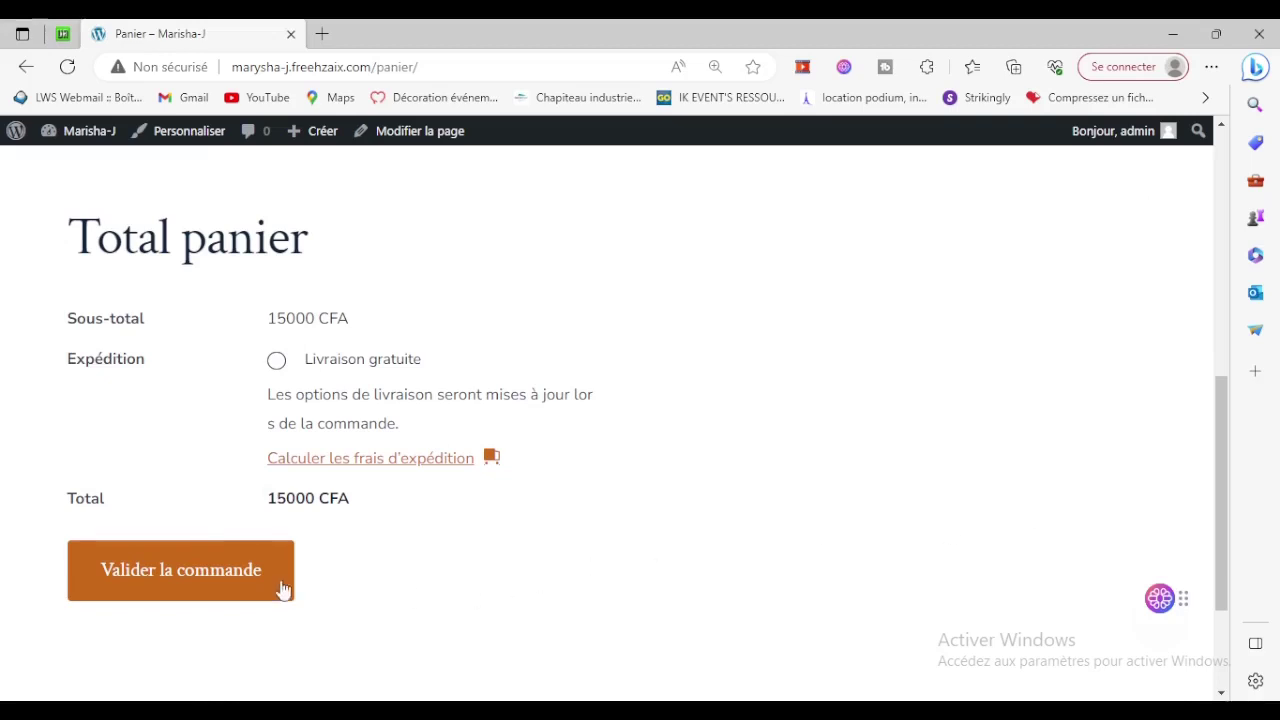
{"action": "left_click", "coordinate": [158, 582]}
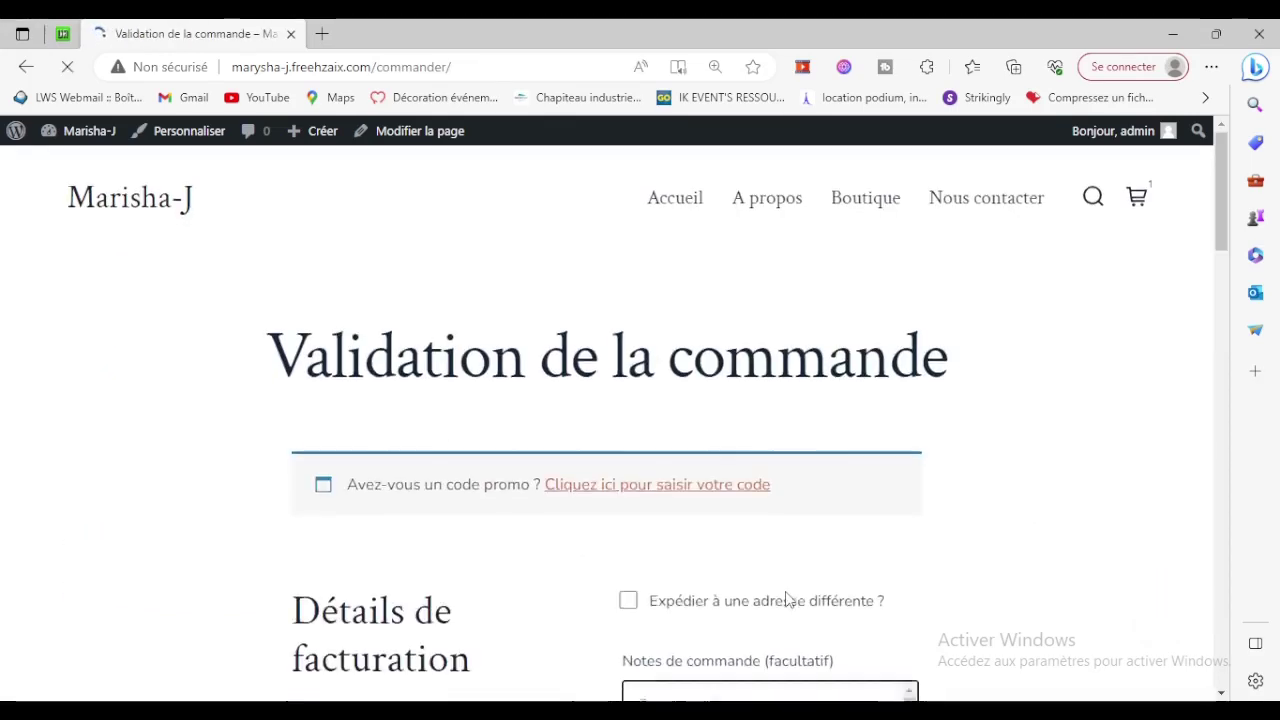
{"action": "scroll", "coordinate": [786, 597], "scroll_direction": "down", "scroll_amount": 3}
{"action": "scroll", "coordinate": [517, 596], "scroll_direction": "down", "scroll_amount": 2}
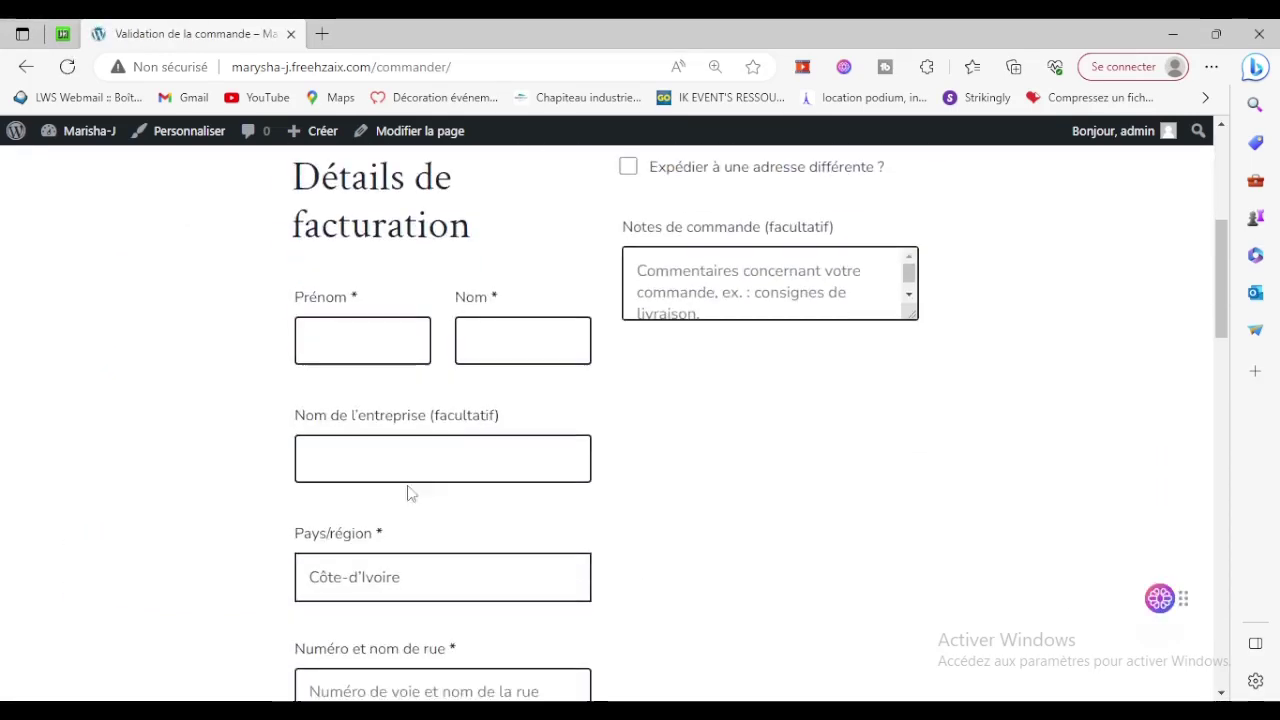
{"action": "left_click", "coordinate": [326, 336]}
{"action": "left_click", "coordinate": [476, 340]}
{"action": "scroll", "coordinate": [880, 466], "scroll_direction": "down", "scroll_amount": 7}
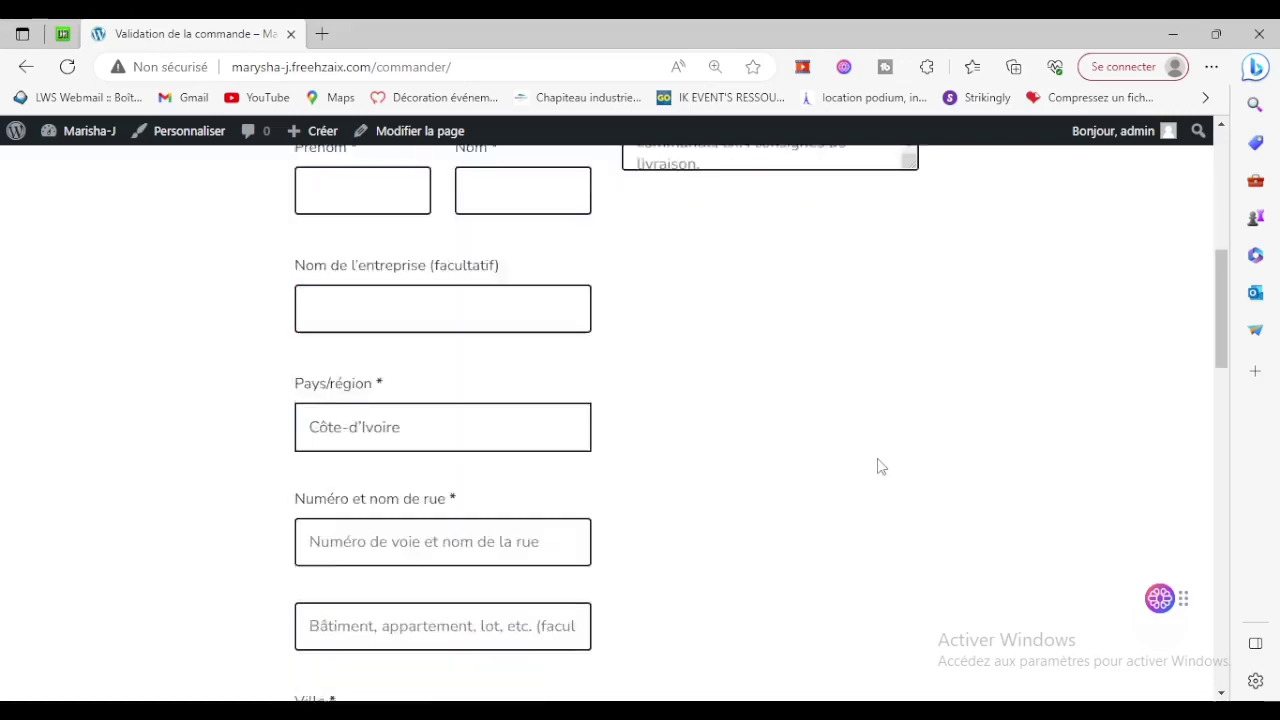
{"action": "scroll", "coordinate": [853, 508], "scroll_direction": "down", "scroll_amount": 5}
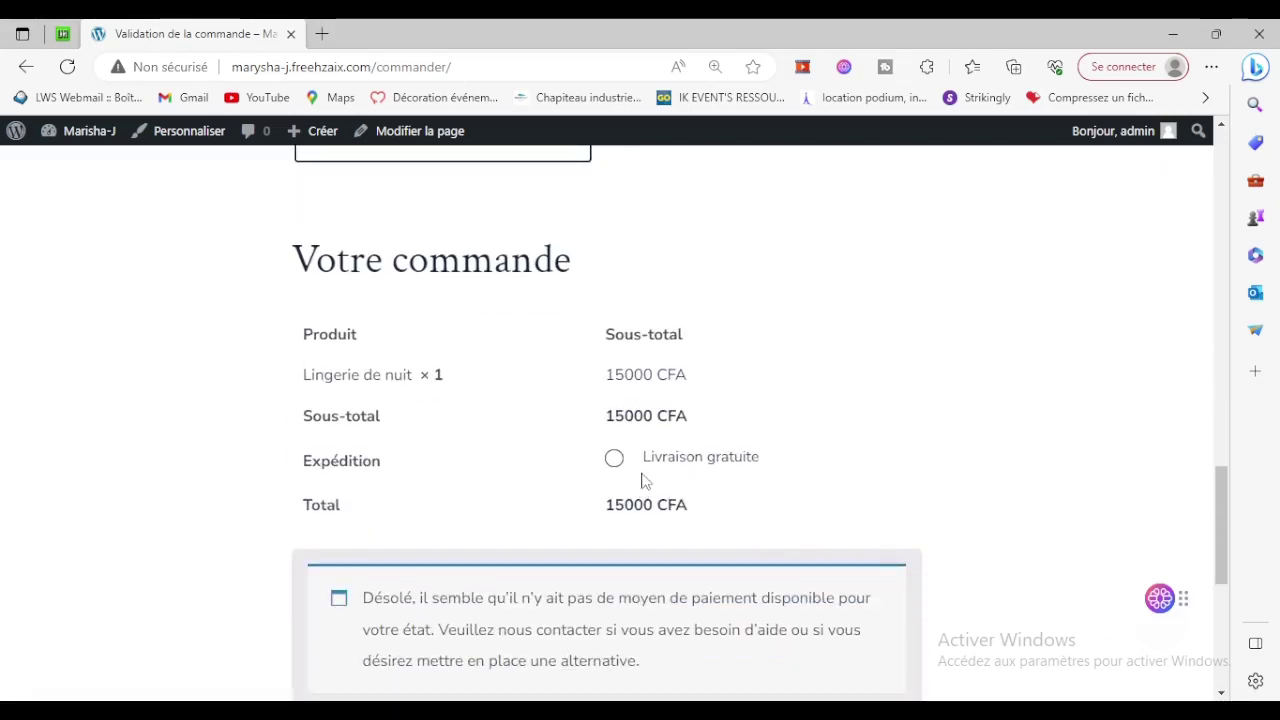
{"action": "scroll", "coordinate": [708, 479], "scroll_direction": "down", "scroll_amount": 3}
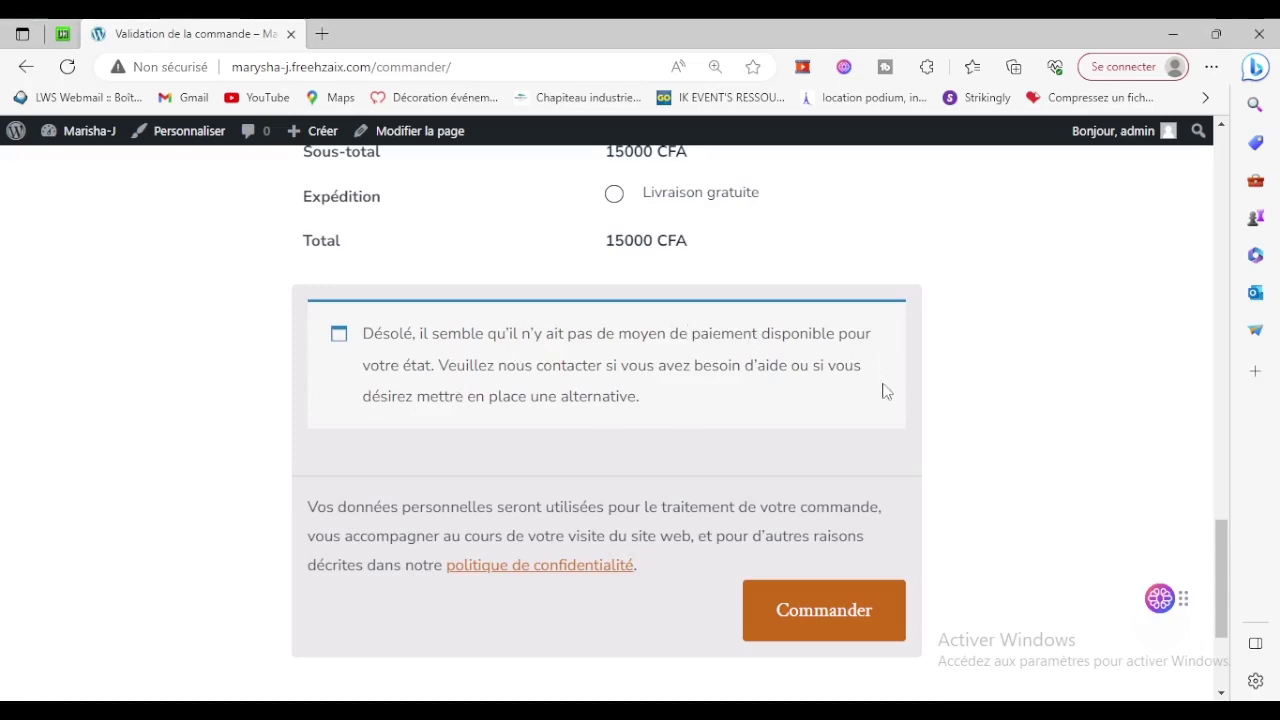
{"action": "scroll", "coordinate": [885, 391], "scroll_direction": "up", "scroll_amount": 5}
{"action": "scroll", "coordinate": [887, 392], "scroll_direction": "up", "scroll_amount": 10}
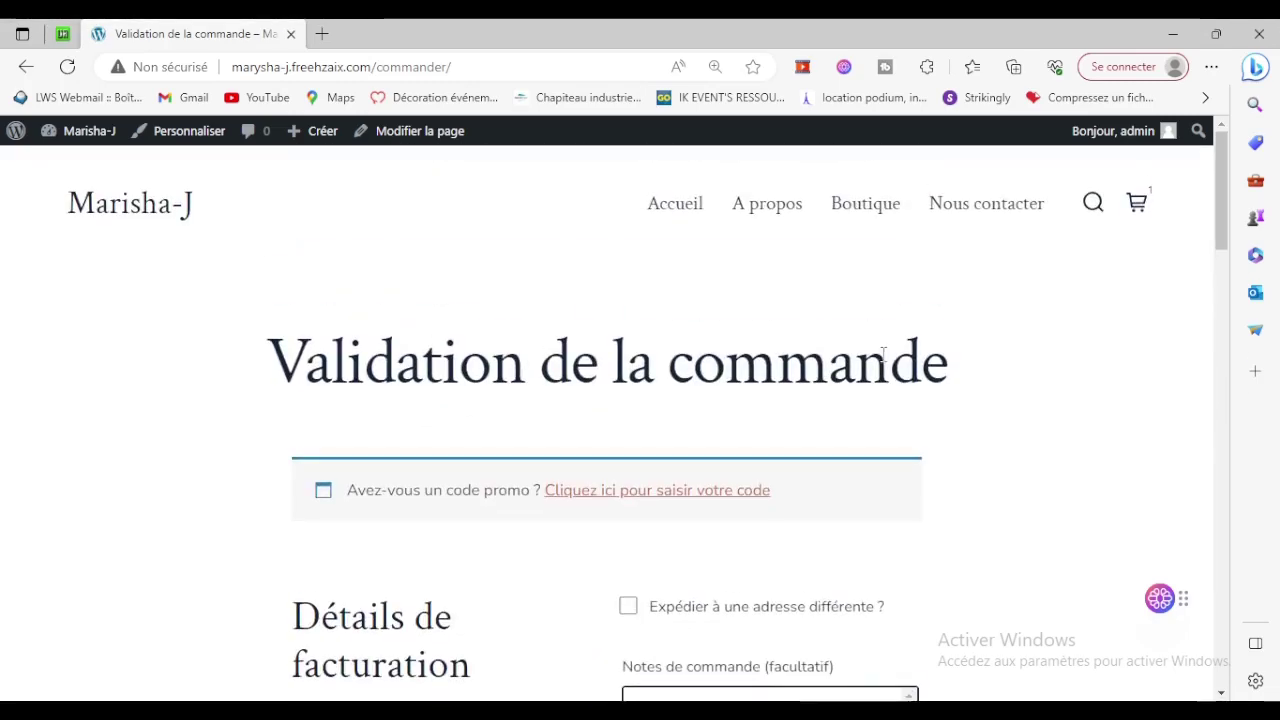
Open and close the mini cart, then go to the Marisha-J admin dashboard.
{"action": "left_click", "coordinate": [1152, 206]}
{"action": "left_click", "coordinate": [1139, 215]}
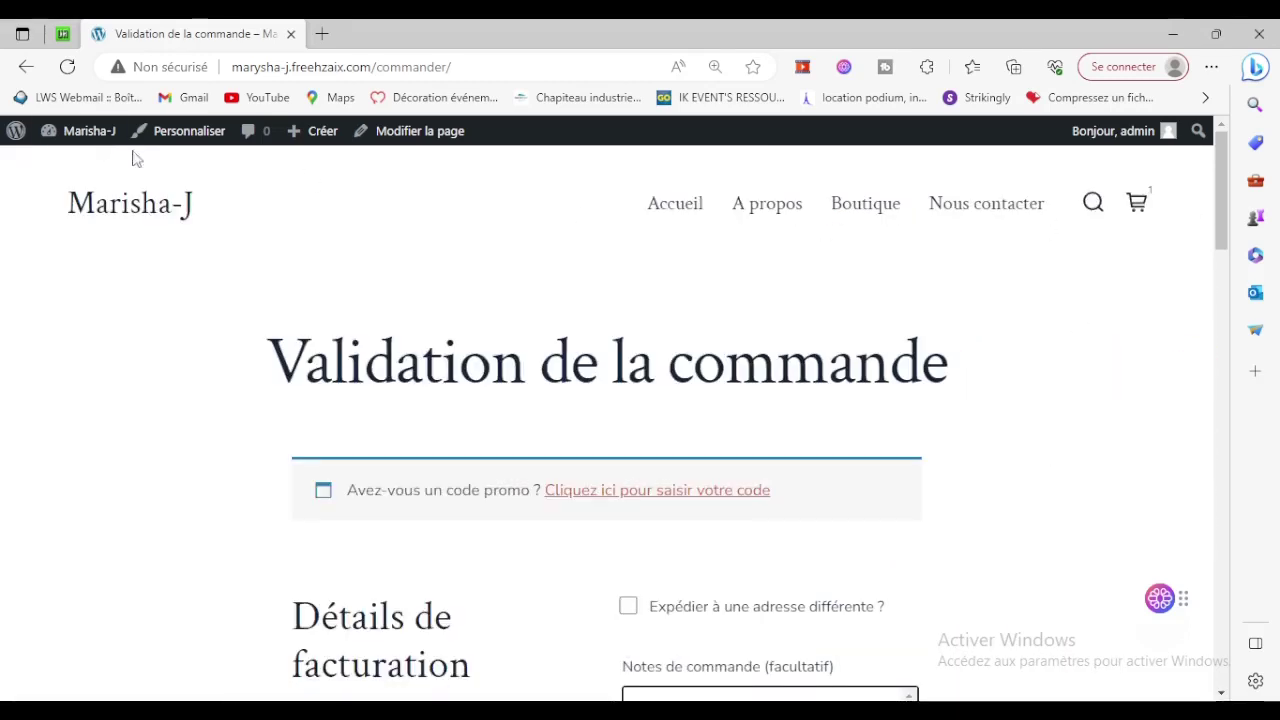
{"action": "mouse_move", "coordinate": [90, 131]}
{"action": "left_click", "coordinate": [64, 165]}
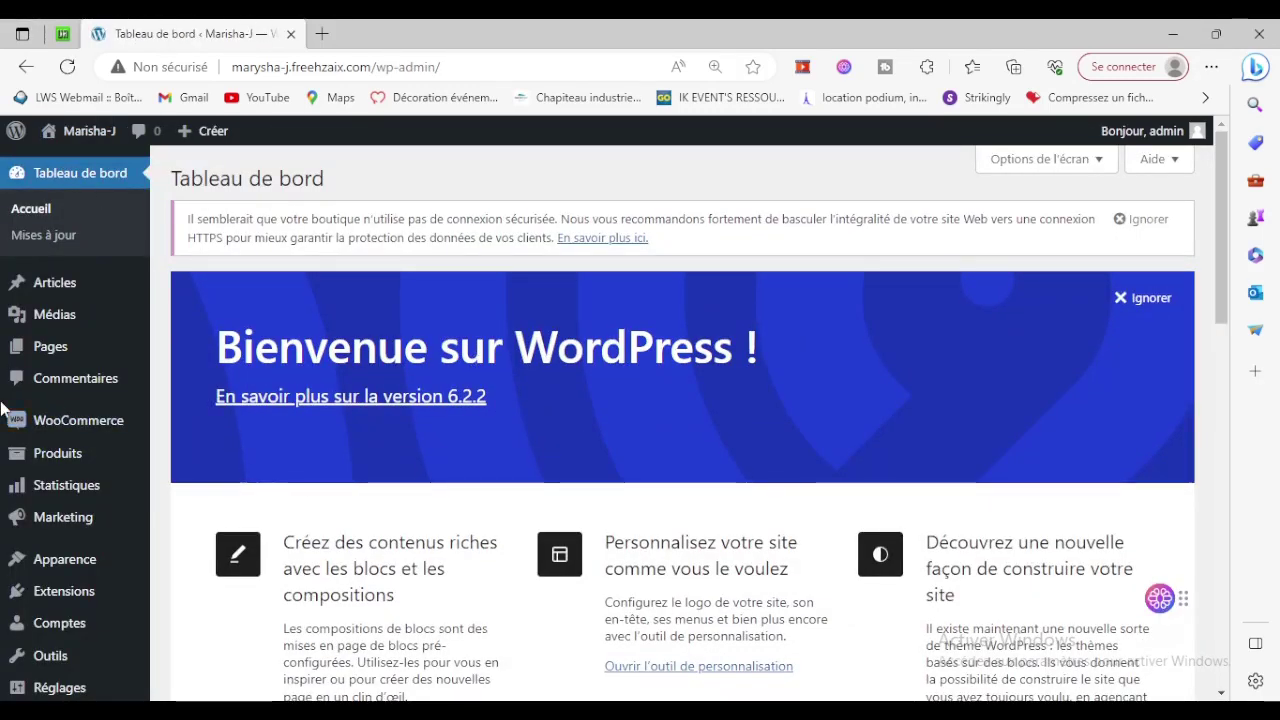
Enable Paiement à la livraison in WooCommerce payment settings, save, and return to the storefront.
{"action": "mouse_move", "coordinate": [87, 431]}
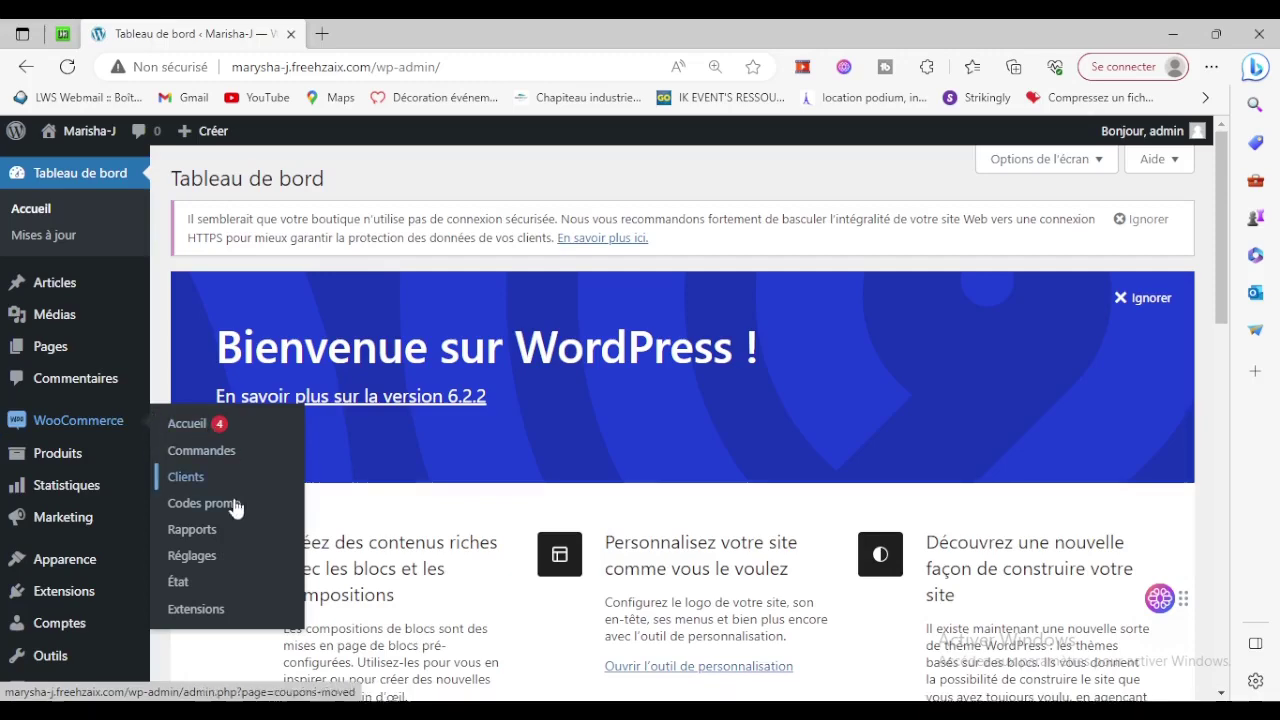
{"action": "left_click", "coordinate": [188, 562]}
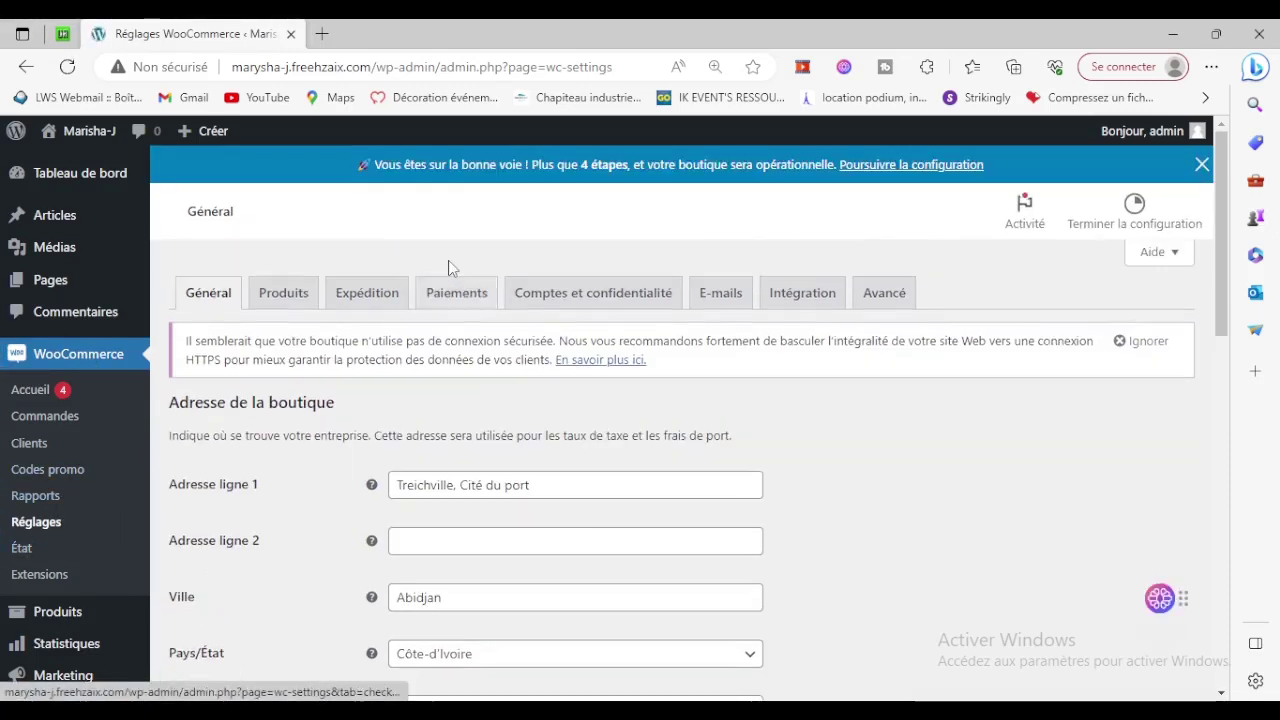
{"action": "left_click", "coordinate": [452, 300]}
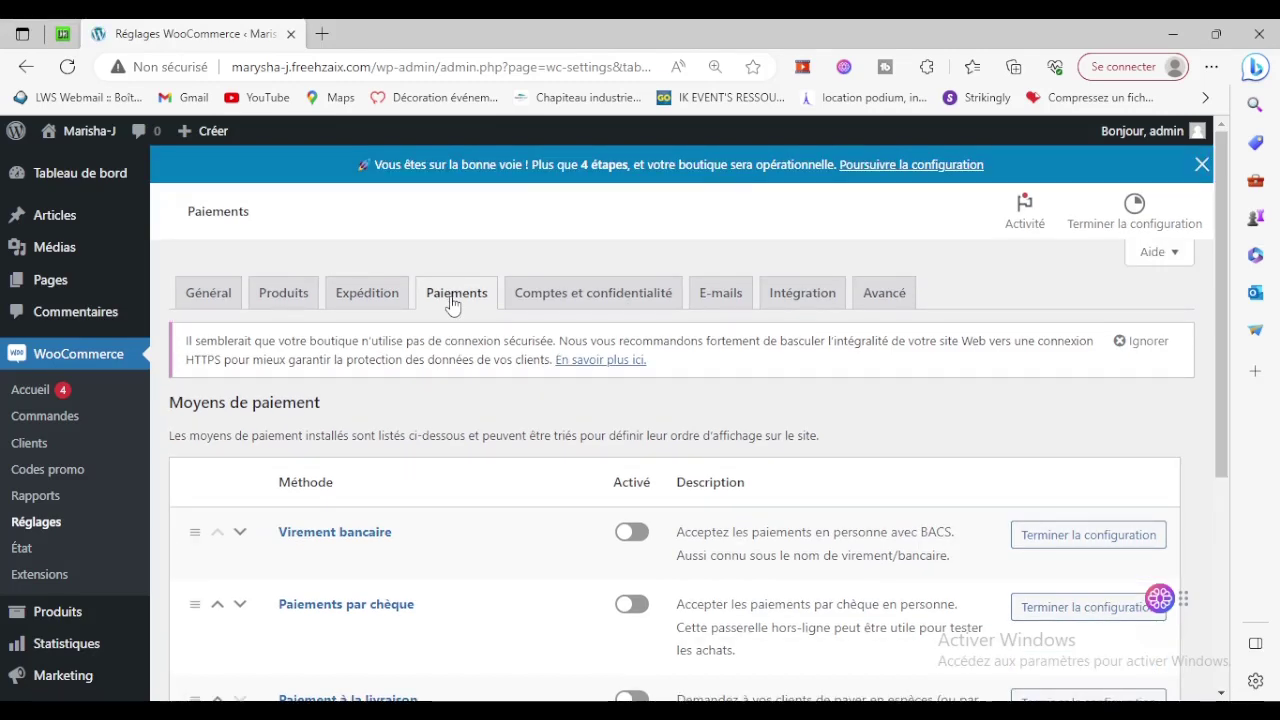
{"action": "scroll", "coordinate": [452, 305], "scroll_direction": "down", "scroll_amount": 2}
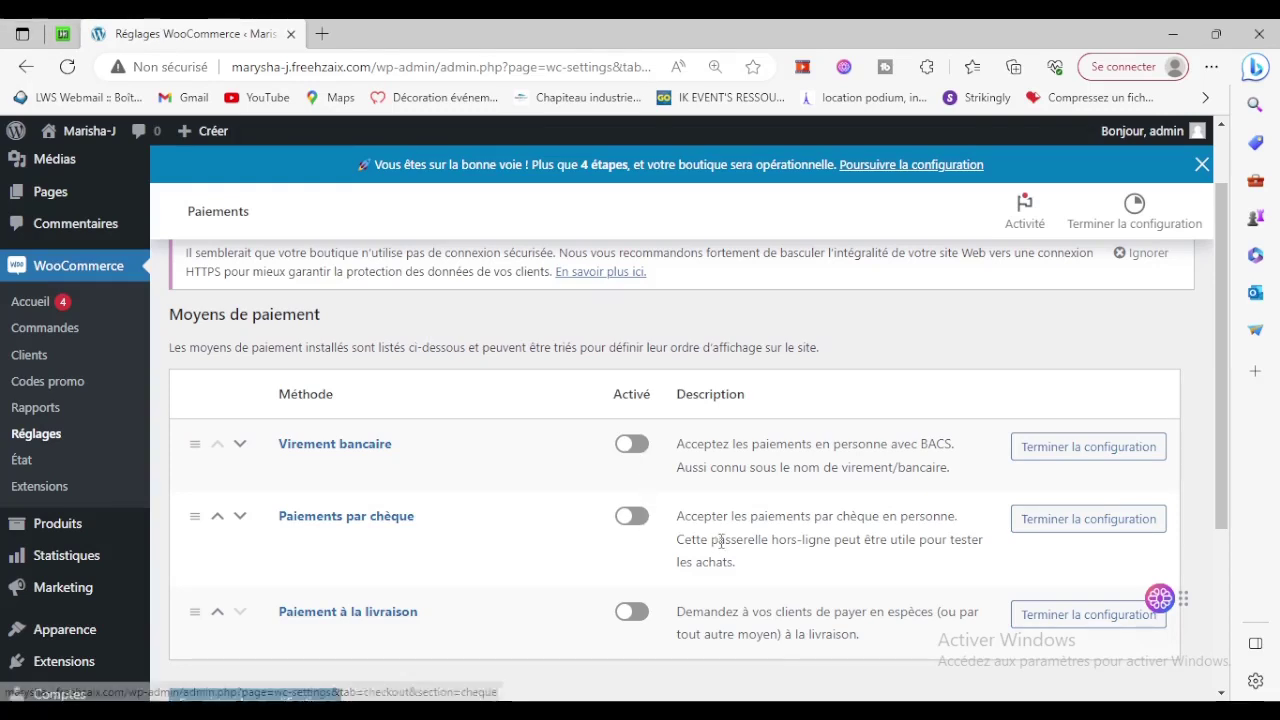
{"action": "scroll", "coordinate": [770, 510], "scroll_direction": "down", "scroll_amount": 2}
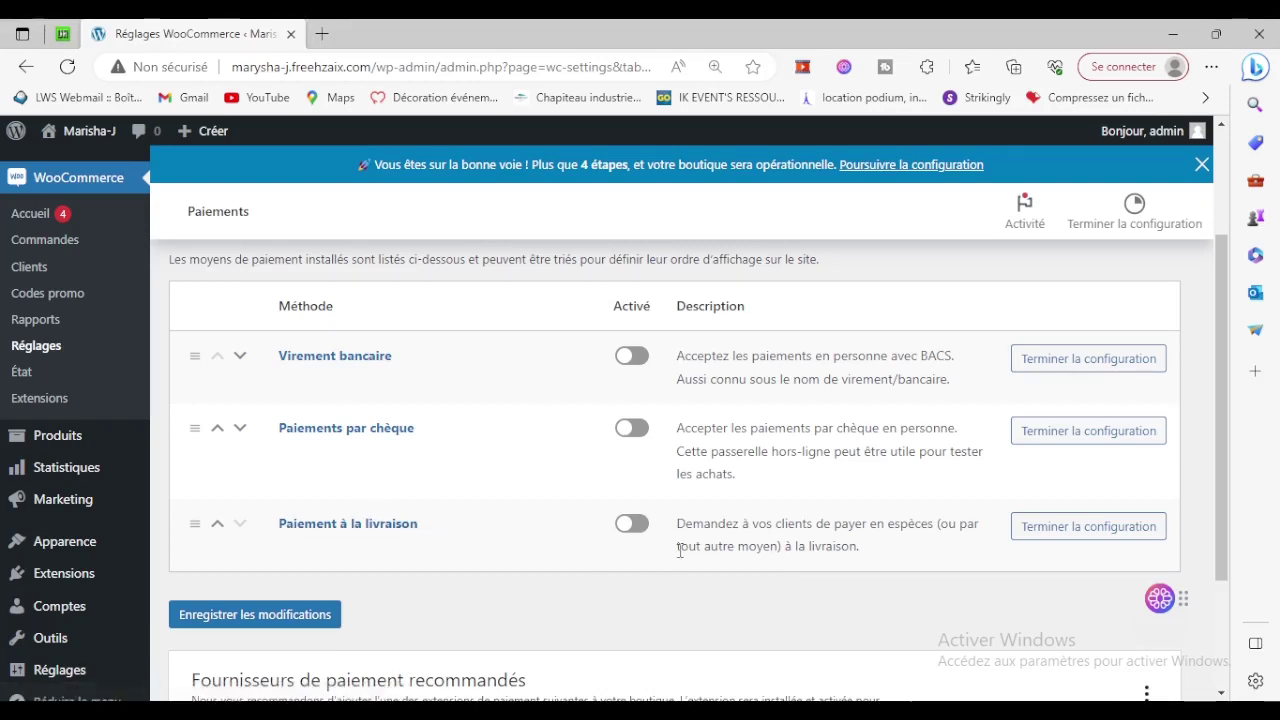
{"action": "left_click", "coordinate": [632, 524]}
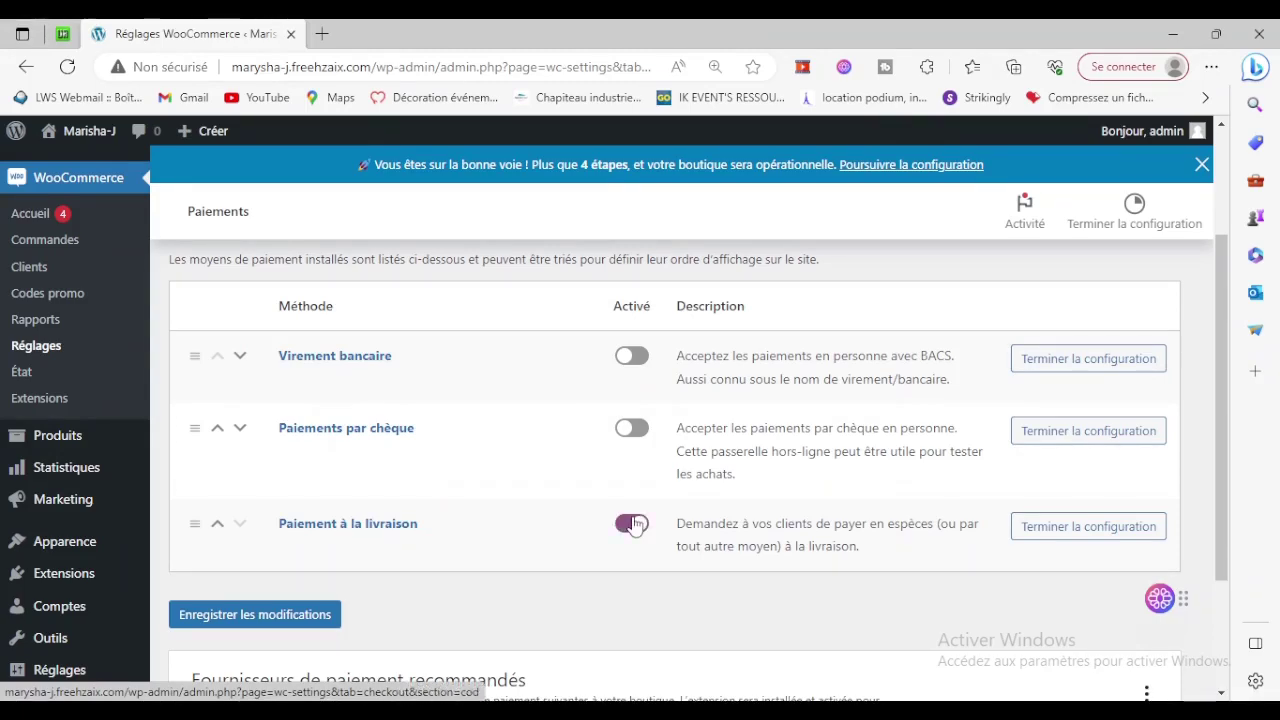
{"action": "left_click", "coordinate": [300, 615]}
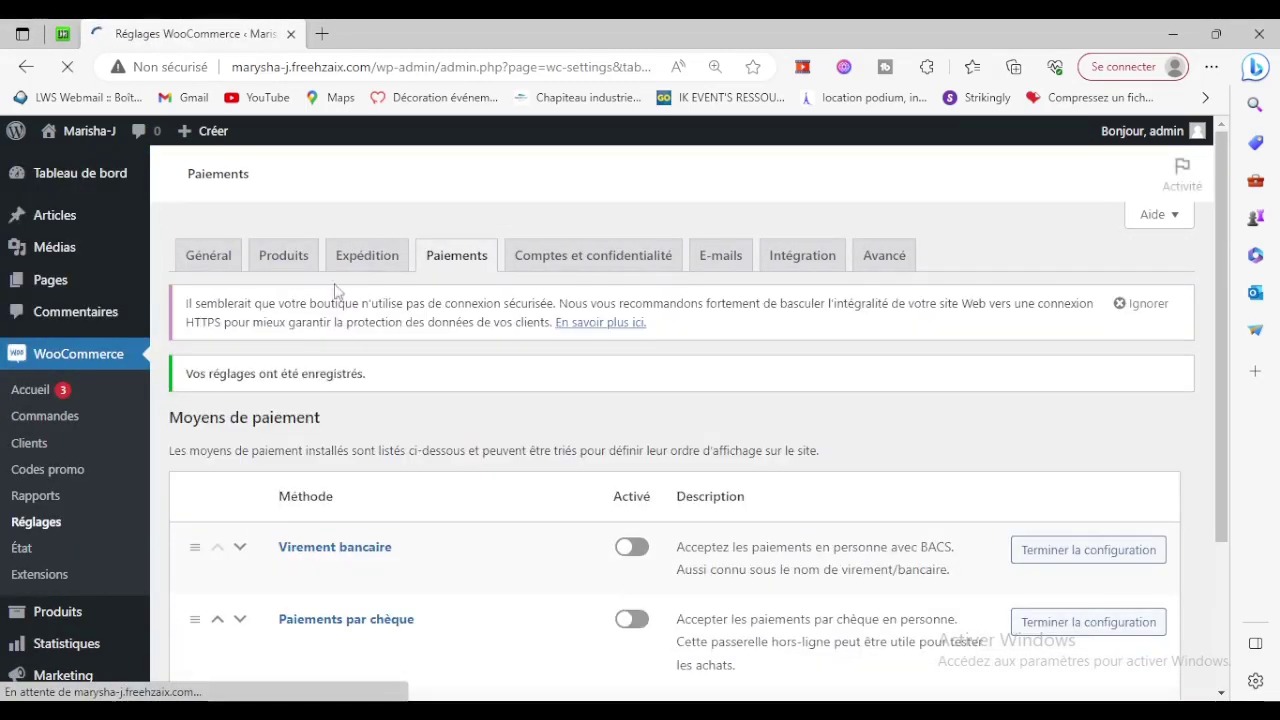
{"action": "mouse_move", "coordinate": [111, 134]}
{"action": "left_click", "coordinate": [101, 191]}
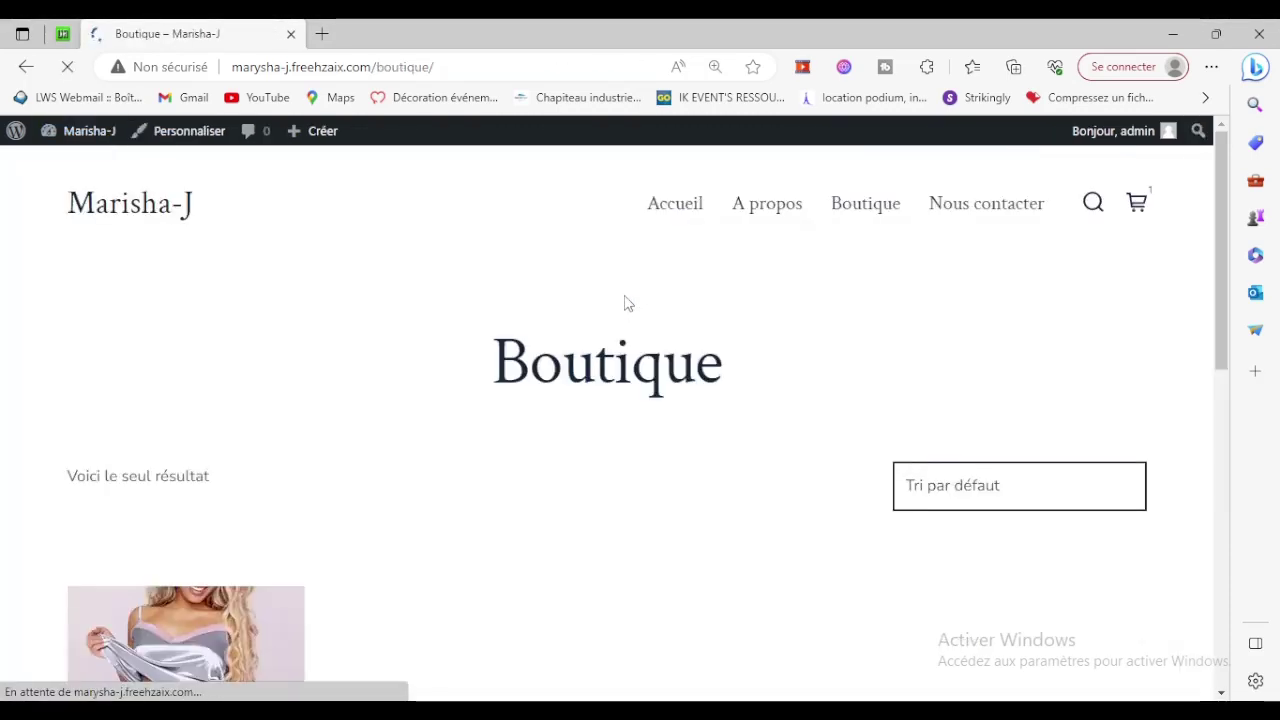
Go from the cart panel to checkout and review the 15000 CFA order with Paiement à la livraison.
{"action": "left_click", "coordinate": [1138, 205]}
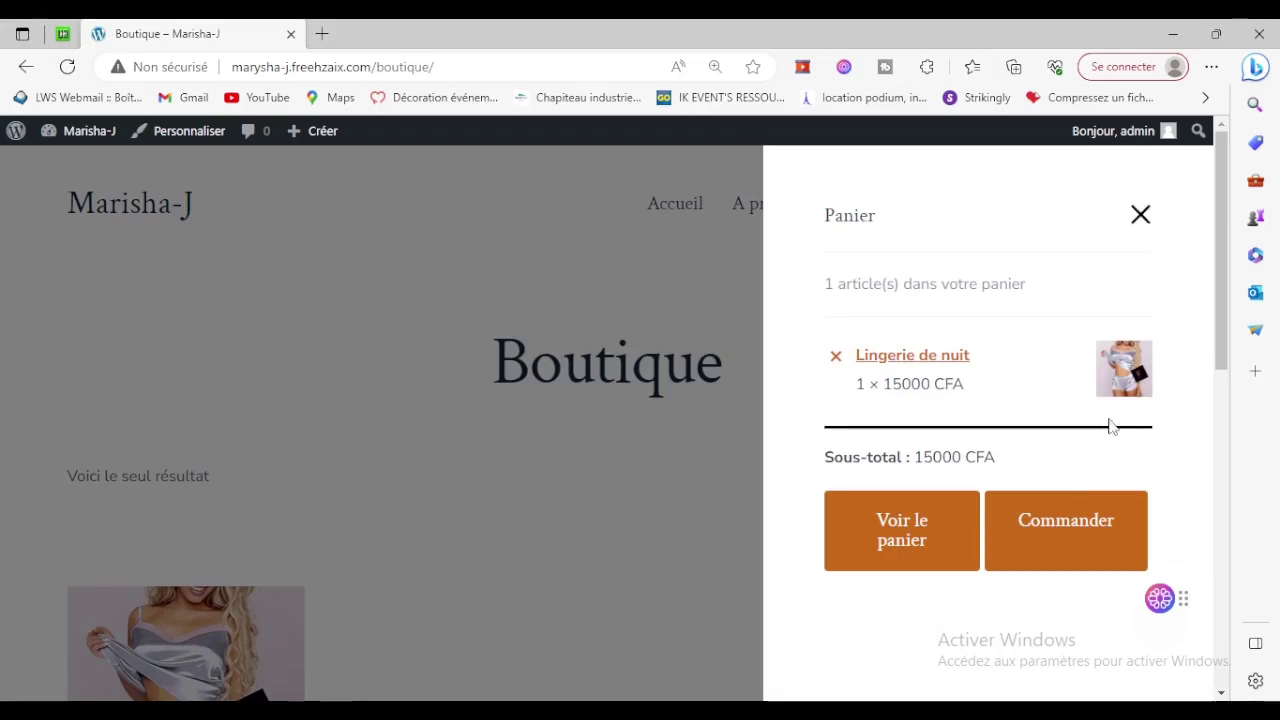
{"action": "left_click", "coordinate": [1083, 530]}
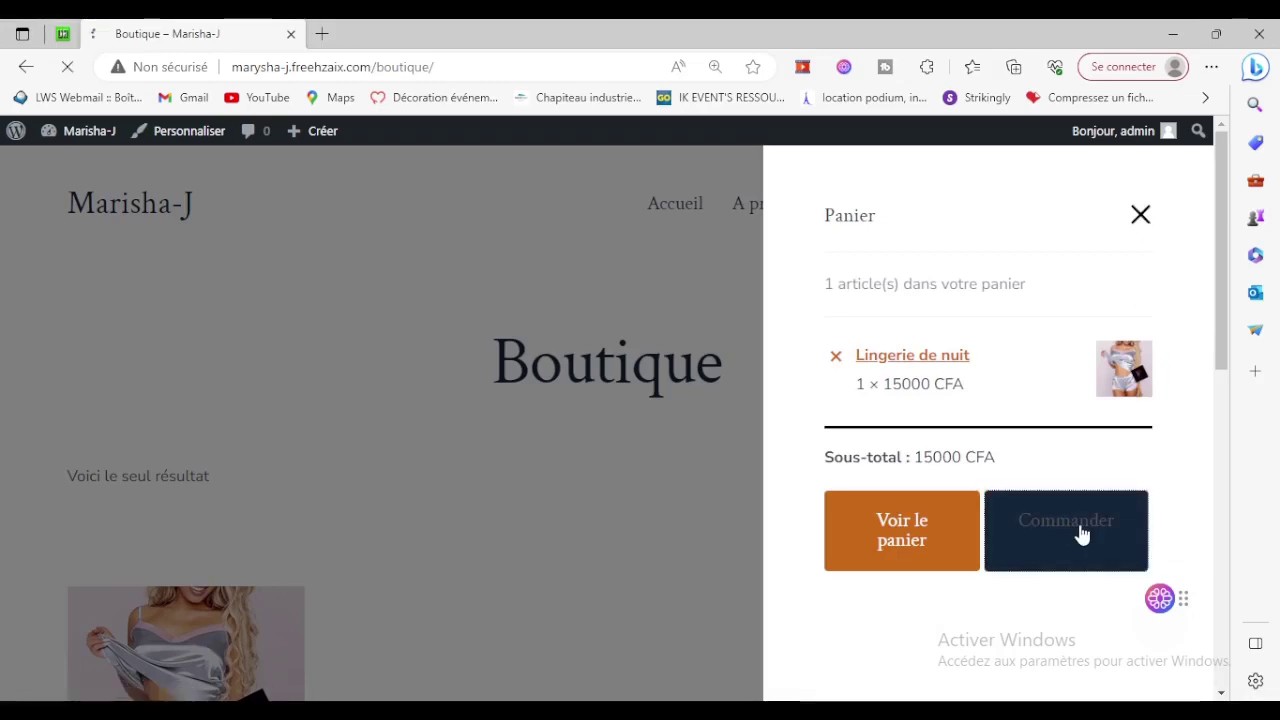
{"action": "scroll", "coordinate": [1081, 534], "scroll_direction": "down", "scroll_amount": 10}
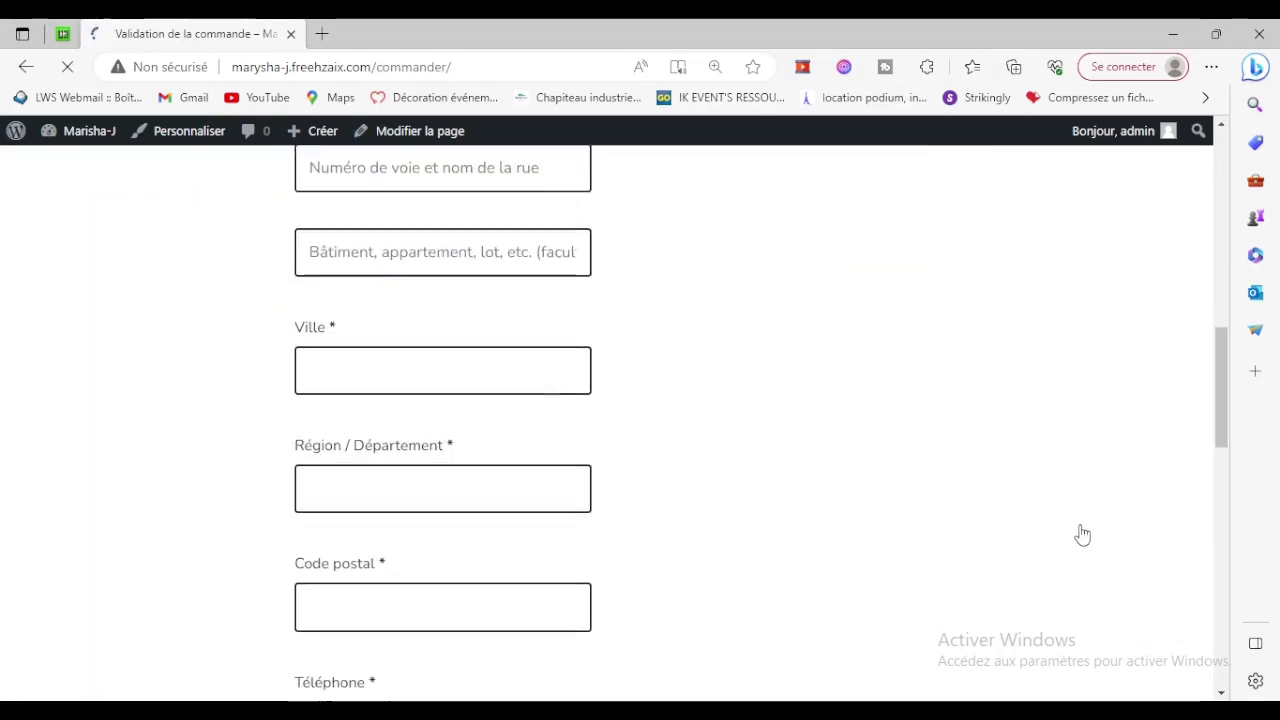
{"action": "scroll", "coordinate": [1081, 534], "scroll_direction": "down", "scroll_amount": 10}
{"action": "scroll", "coordinate": [1082, 535], "scroll_direction": "up", "scroll_amount": 3}
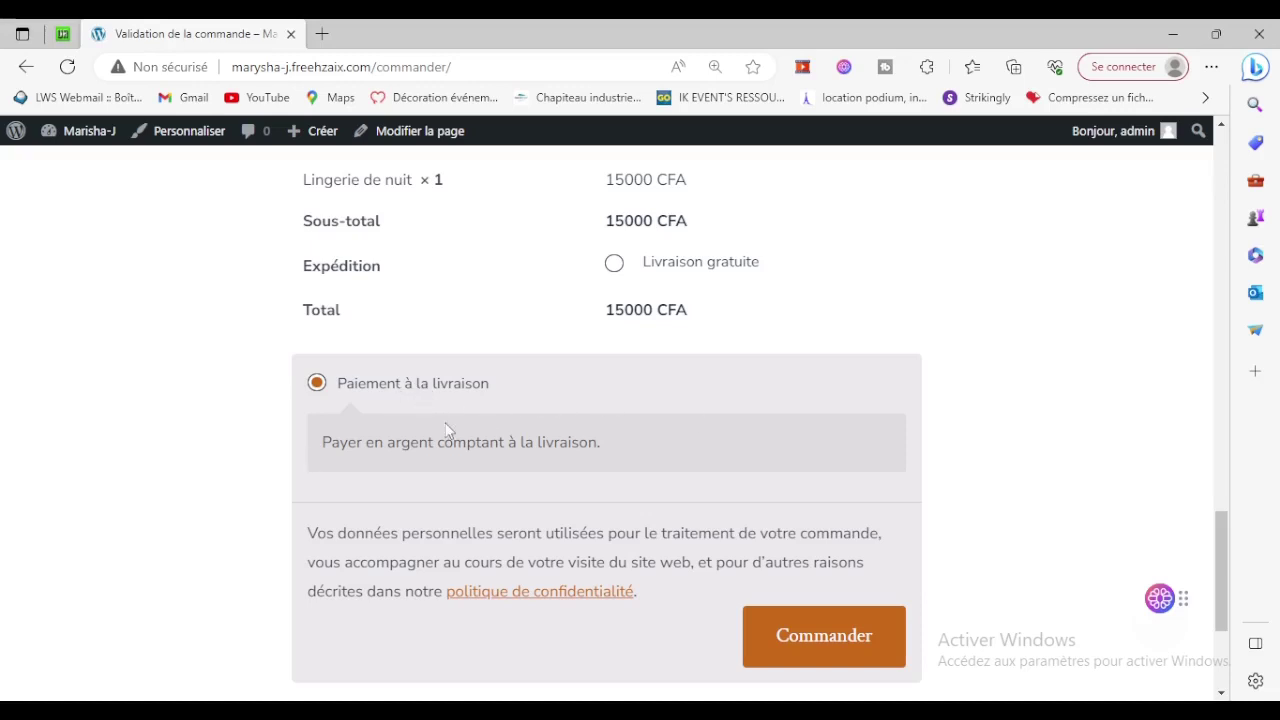
{"action": "scroll", "coordinate": [854, 437], "scroll_direction": "up", "scroll_amount": 15}
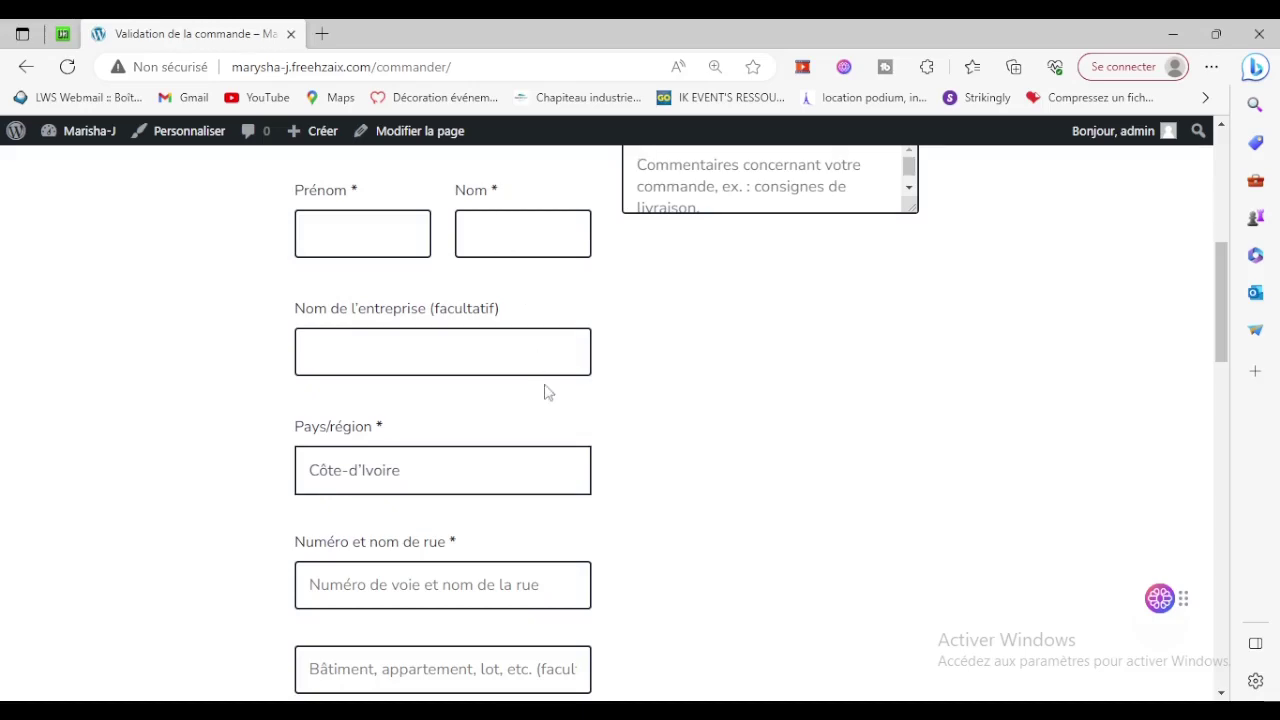
{"action": "scroll", "coordinate": [548, 392], "scroll_direction": "down", "scroll_amount": 15}
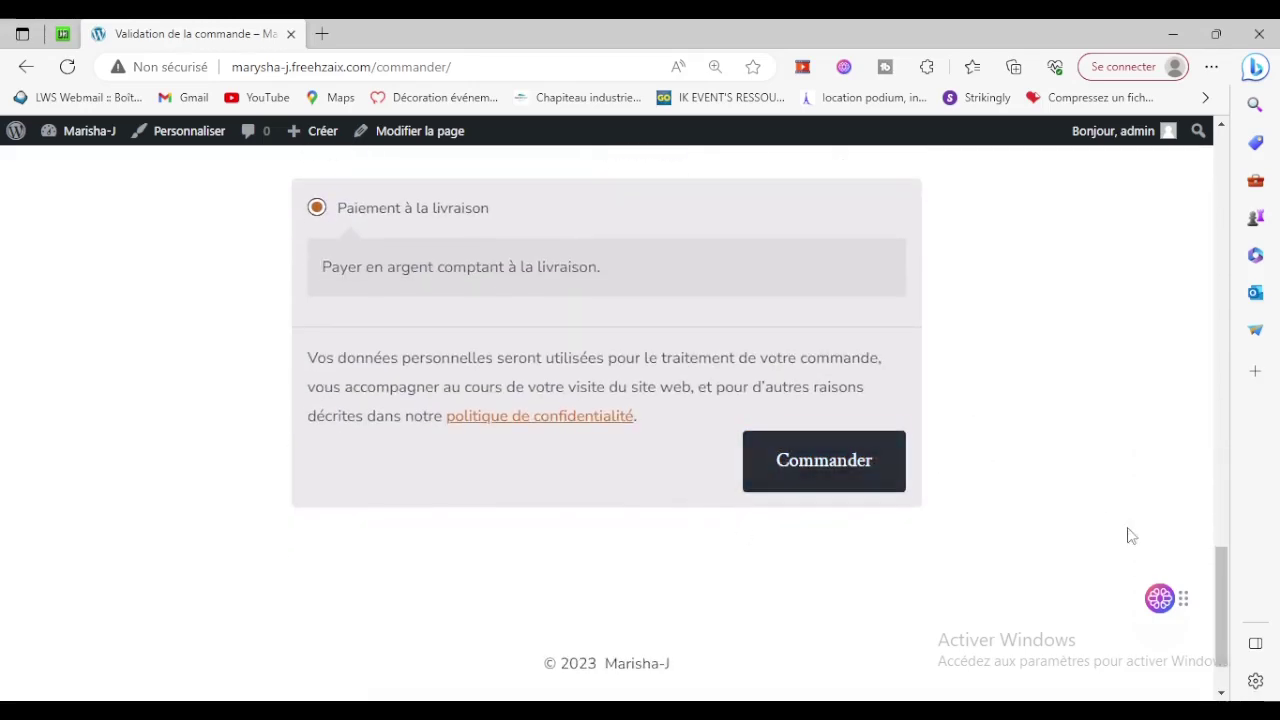
{"action": "scroll", "coordinate": [1095, 532], "scroll_direction": "up", "scroll_amount": 15}
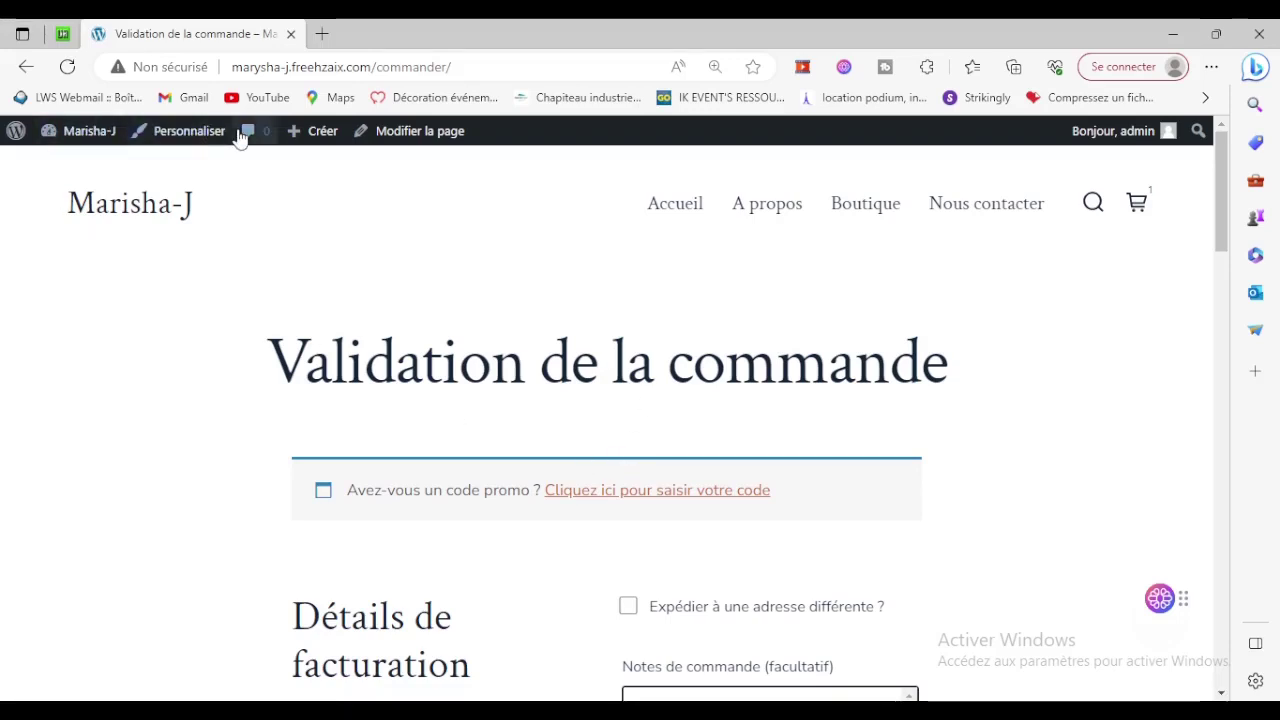
In the Customizer's En-tête settings, try the logo-right and centred-logo header layouts.
{"action": "left_click", "coordinate": [176, 144]}
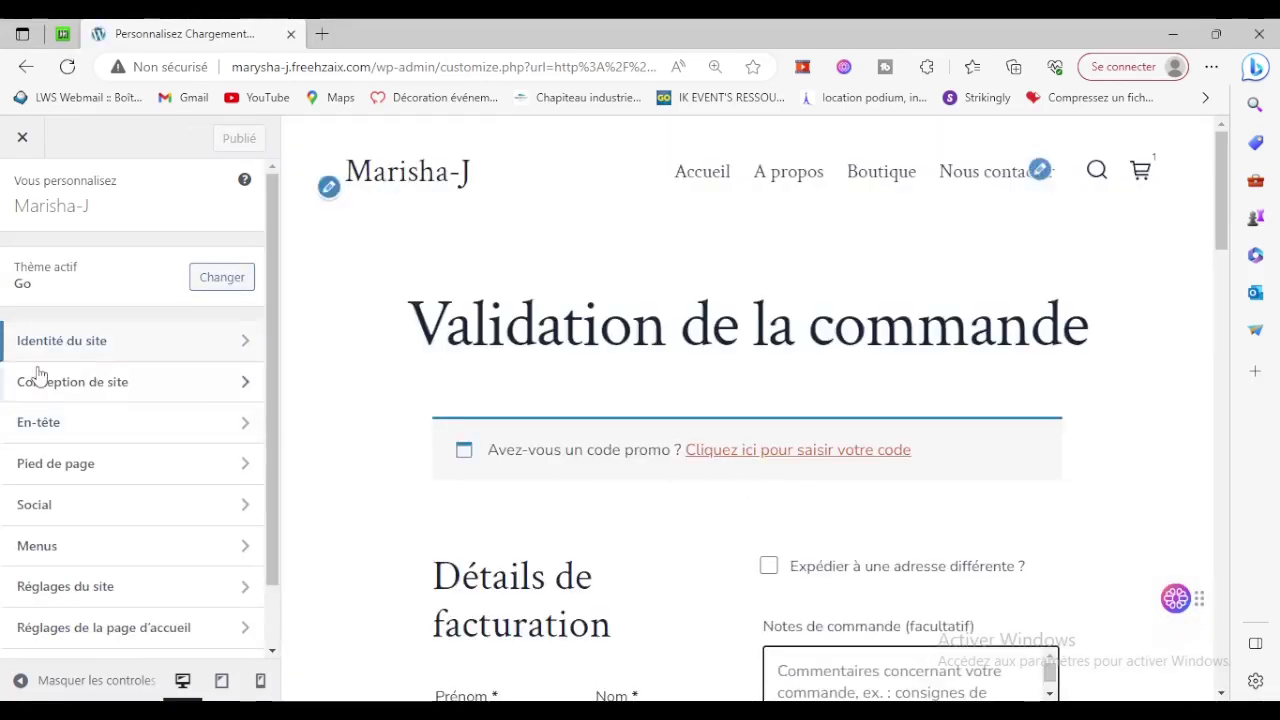
{"action": "left_click", "coordinate": [52, 428]}
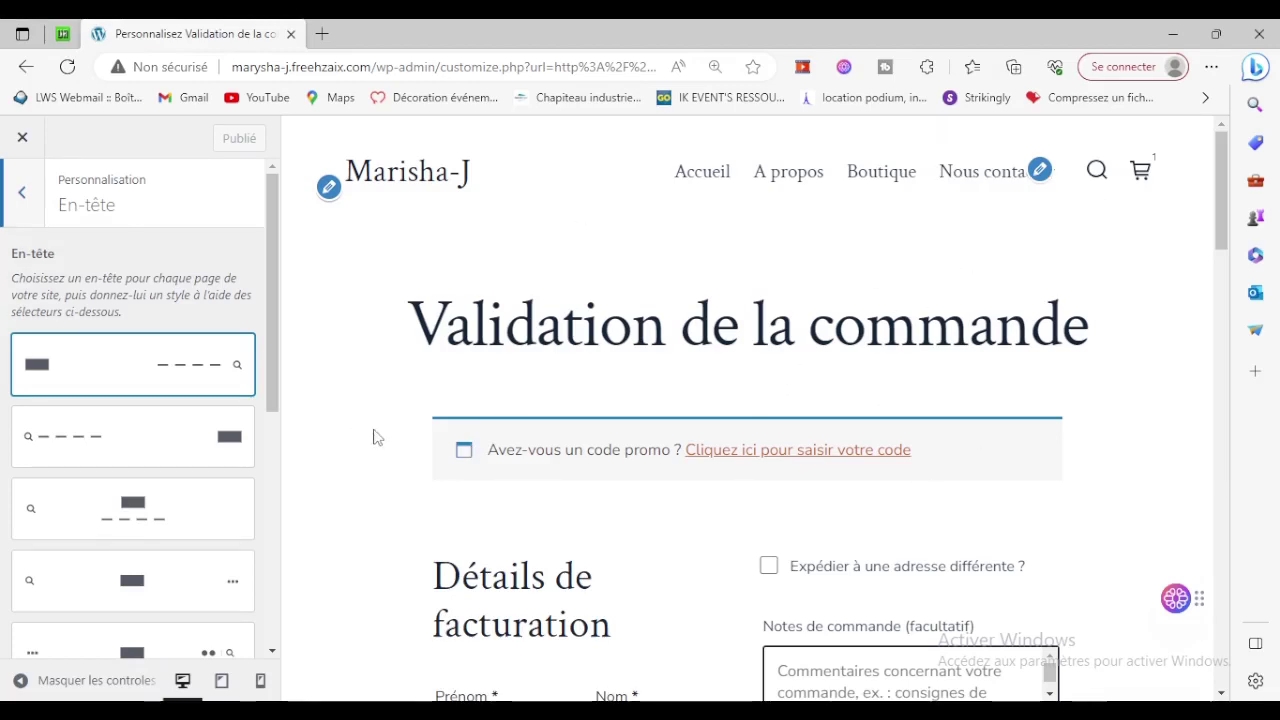
{"action": "left_click", "coordinate": [150, 431]}
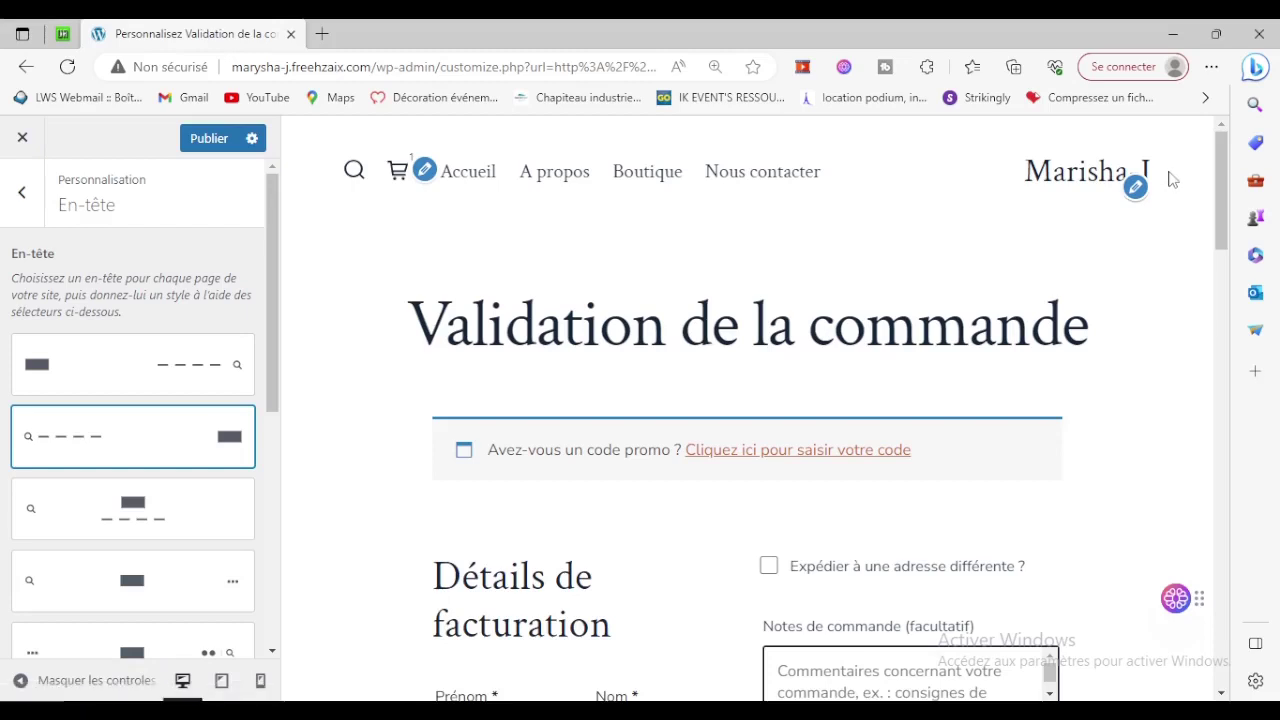
{"action": "left_click", "coordinate": [112, 510]}
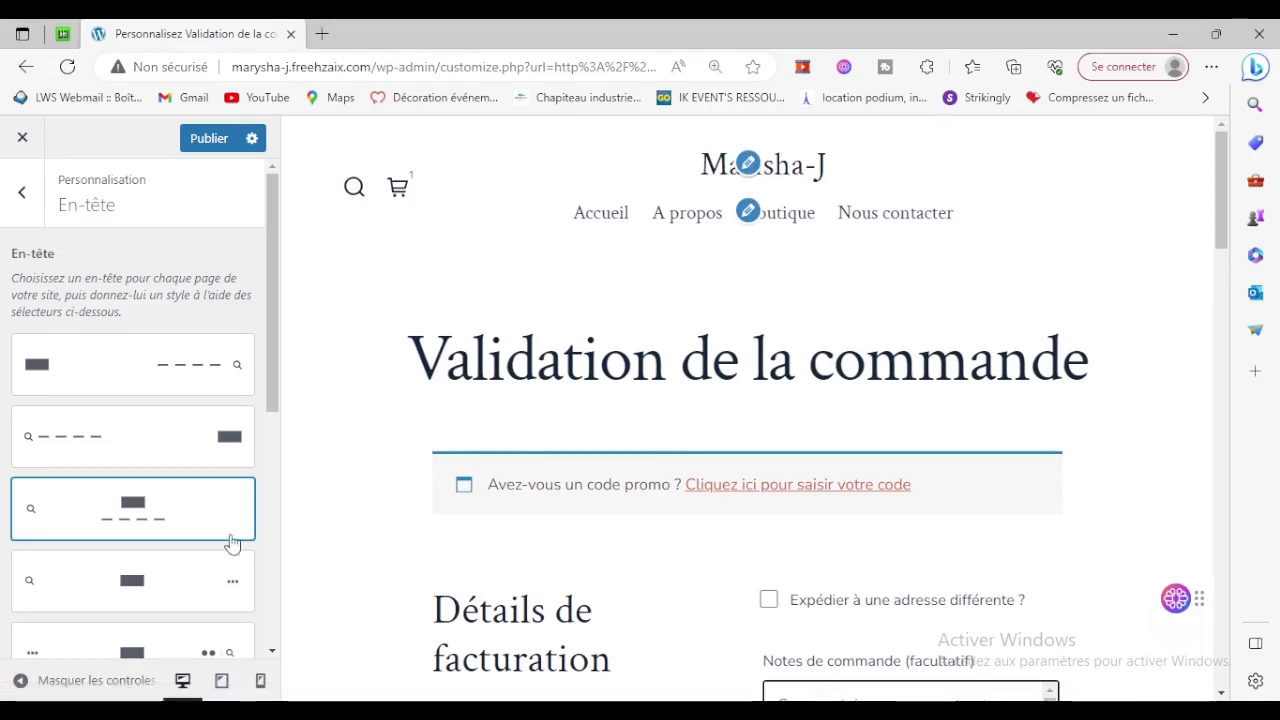
{"action": "scroll", "coordinate": [165, 560], "scroll_direction": "down", "scroll_amount": 1}
{"action": "left_click", "coordinate": [146, 509]}
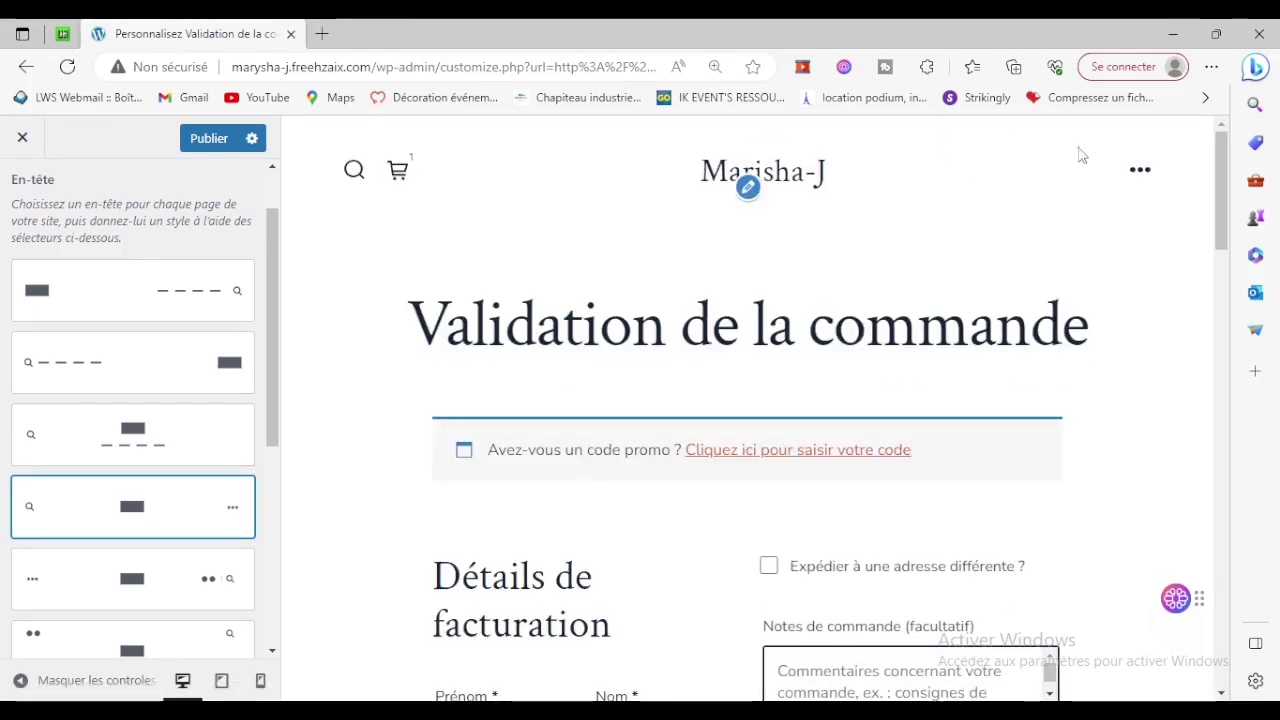
{"action": "left_click", "coordinate": [1142, 171]}
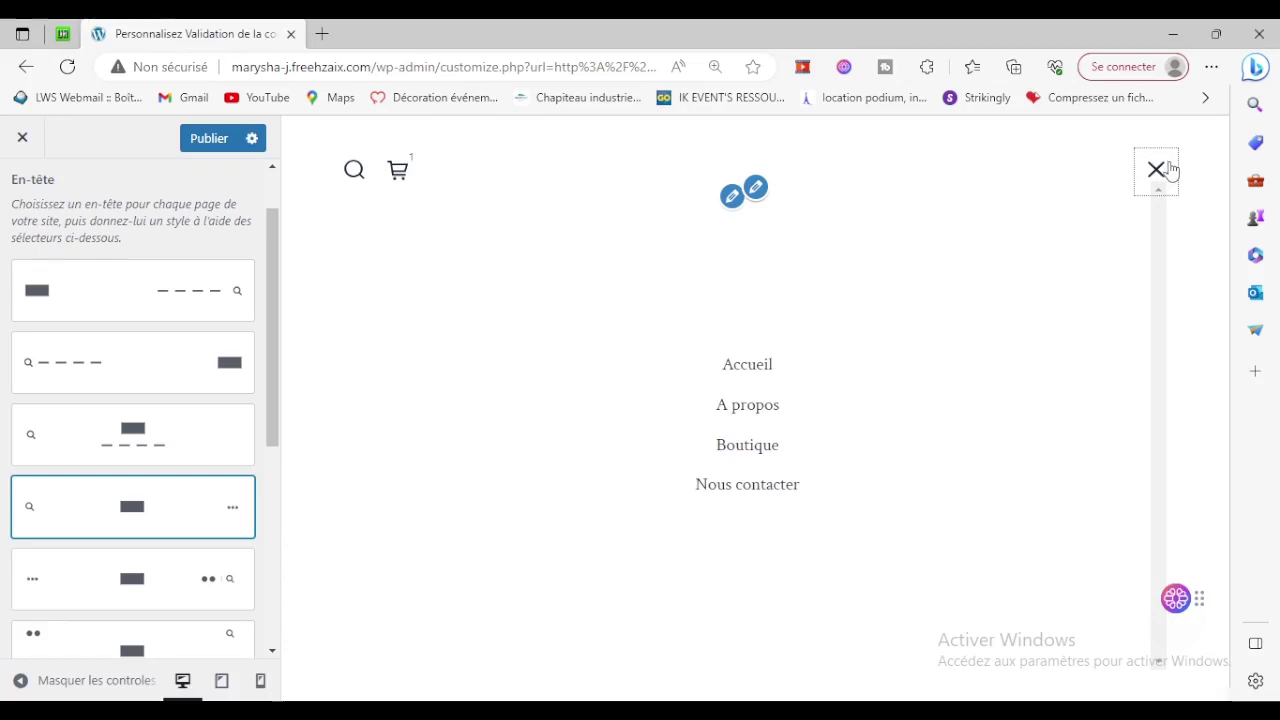
{"action": "left_click", "coordinate": [1157, 170]}
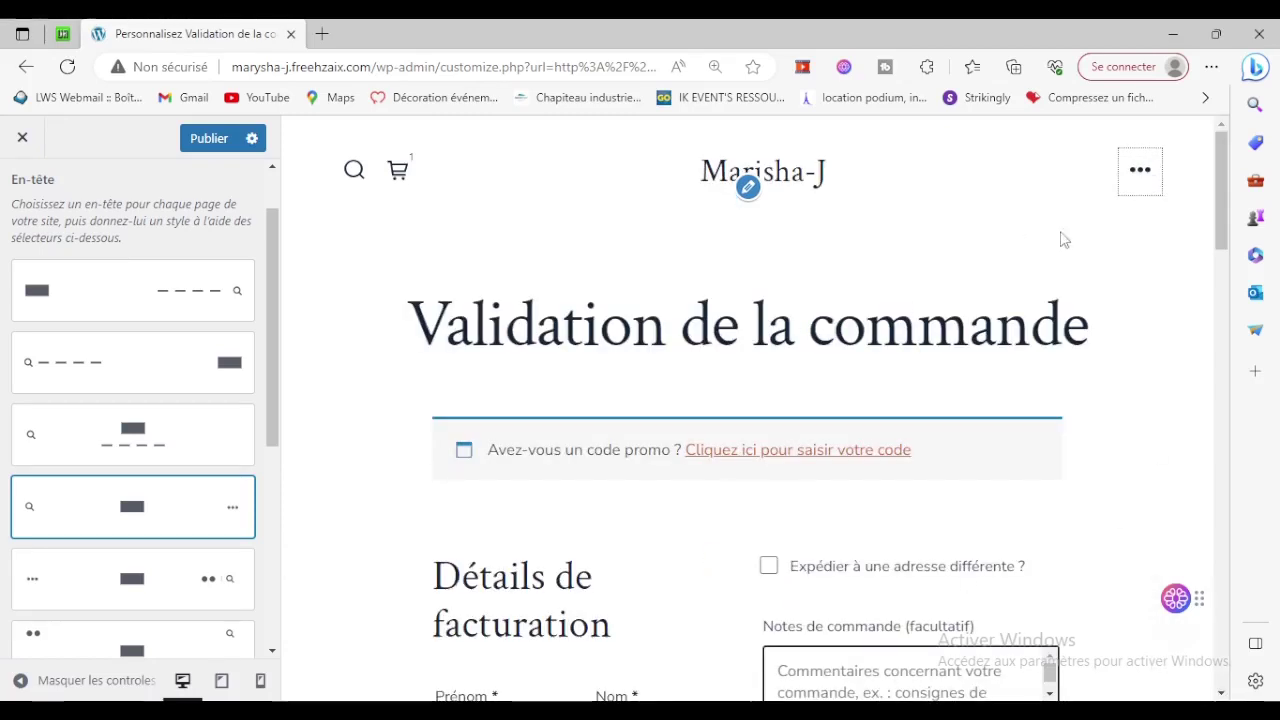
Try the remaining header layouts and apply the logo-left layout with cart and search right.
{"action": "left_click", "coordinate": [131, 590]}
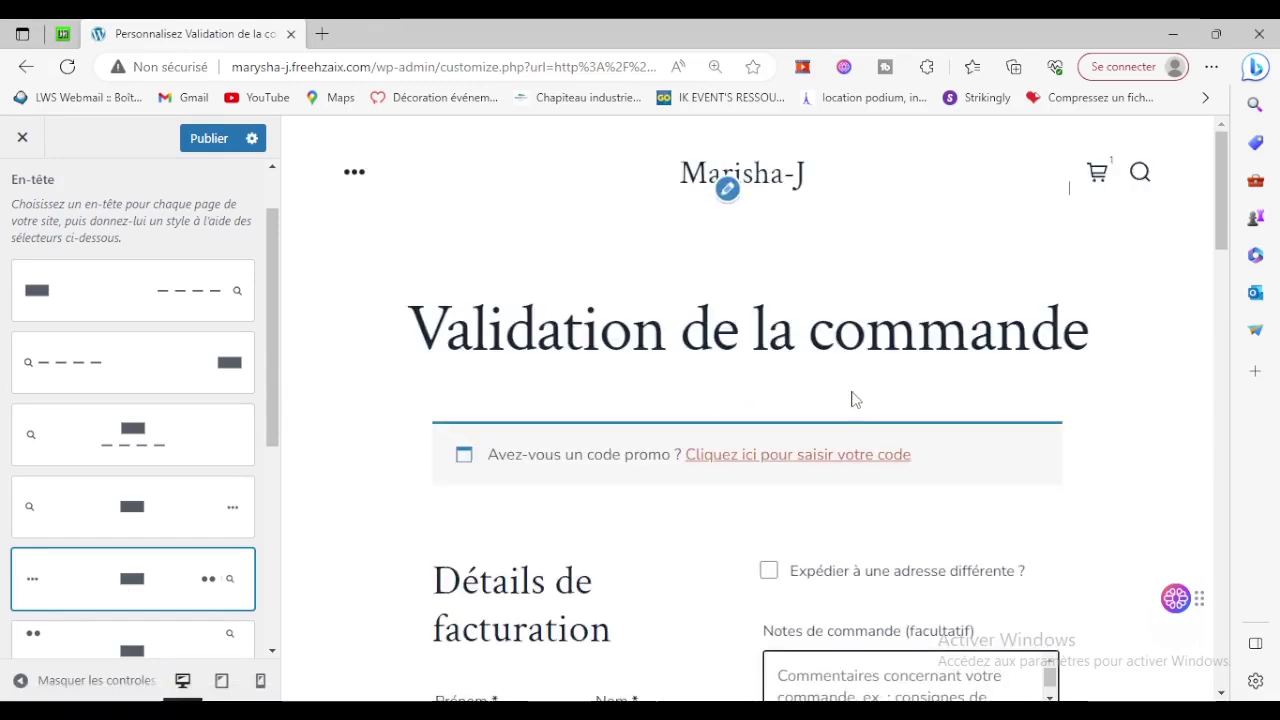
{"action": "scroll", "coordinate": [157, 603], "scroll_direction": "down", "scroll_amount": 1}
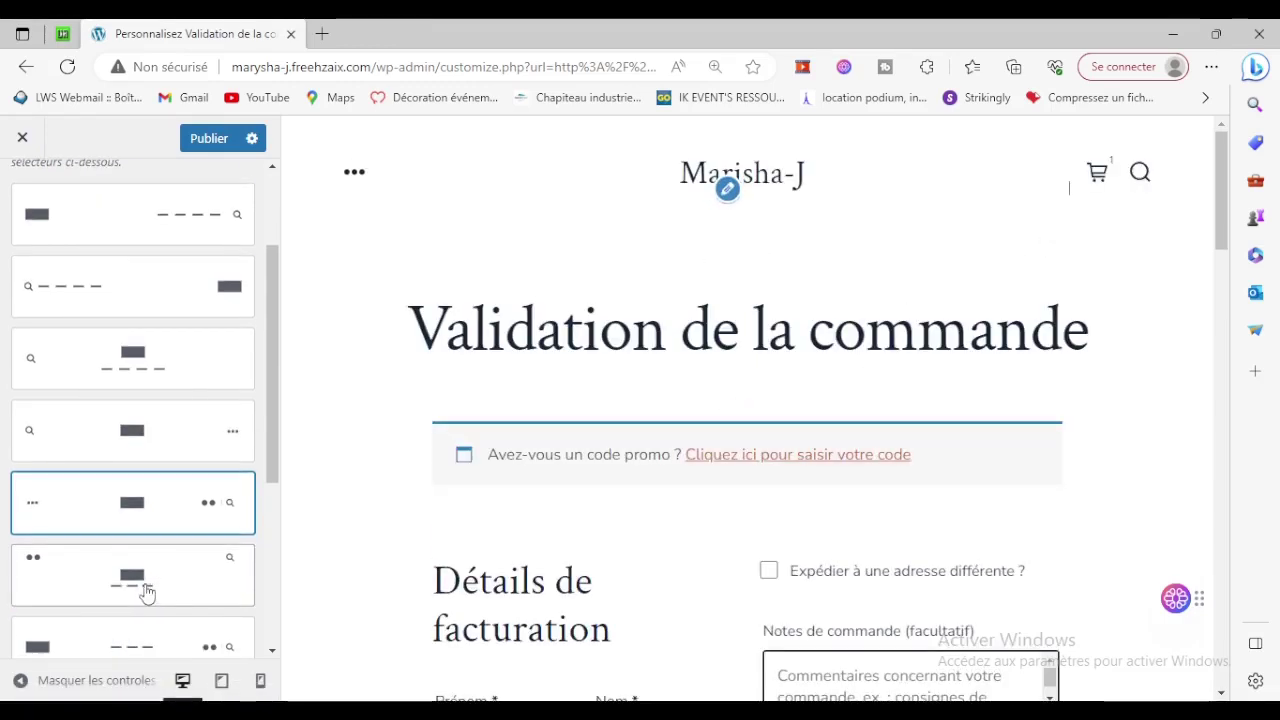
{"action": "left_click", "coordinate": [144, 591]}
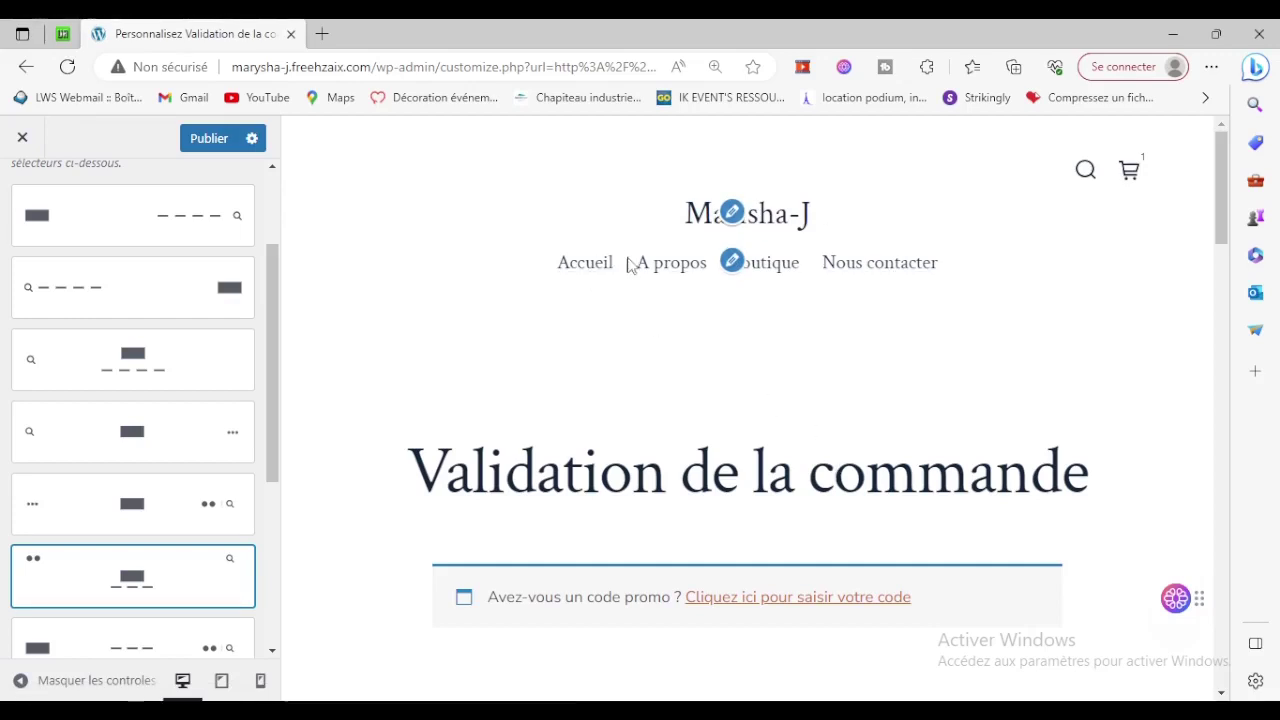
{"action": "scroll", "coordinate": [652, 271], "scroll_direction": "down", "scroll_amount": 2}
{"action": "scroll", "coordinate": [969, 280], "scroll_direction": "up", "scroll_amount": 2}
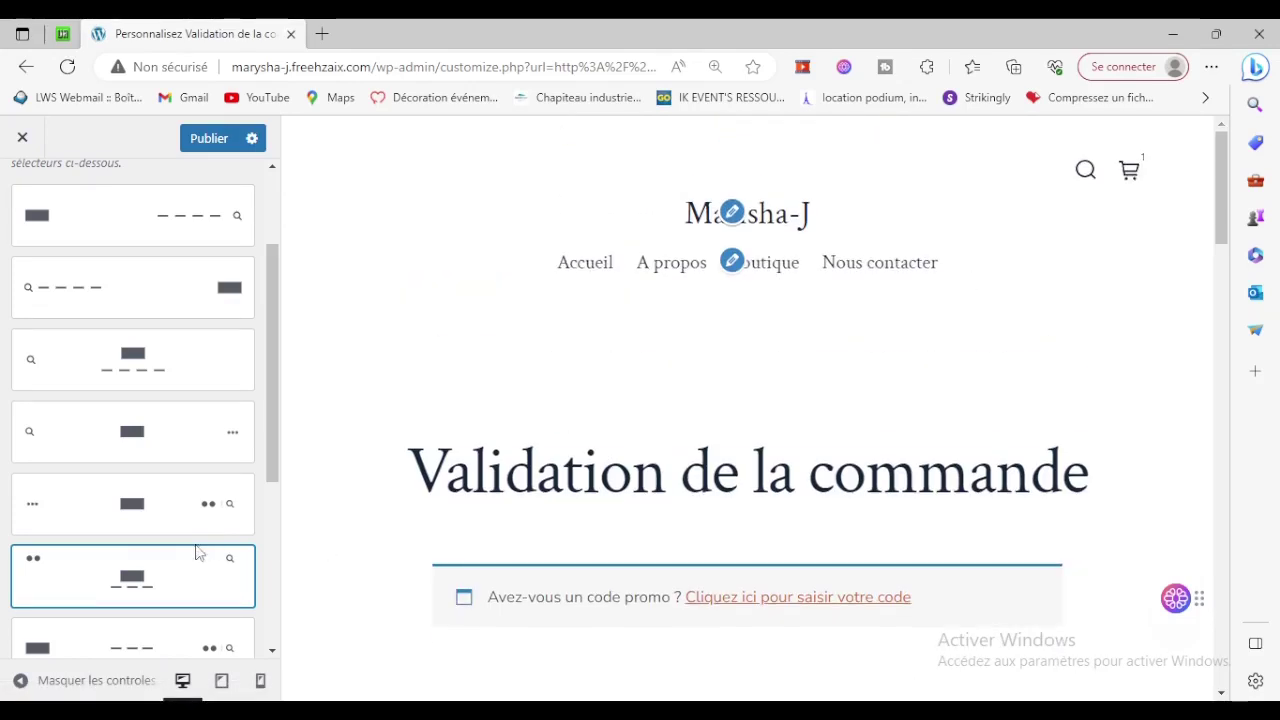
{"action": "scroll", "coordinate": [123, 569], "scroll_direction": "down", "scroll_amount": 1}
{"action": "left_click", "coordinate": [123, 569]}
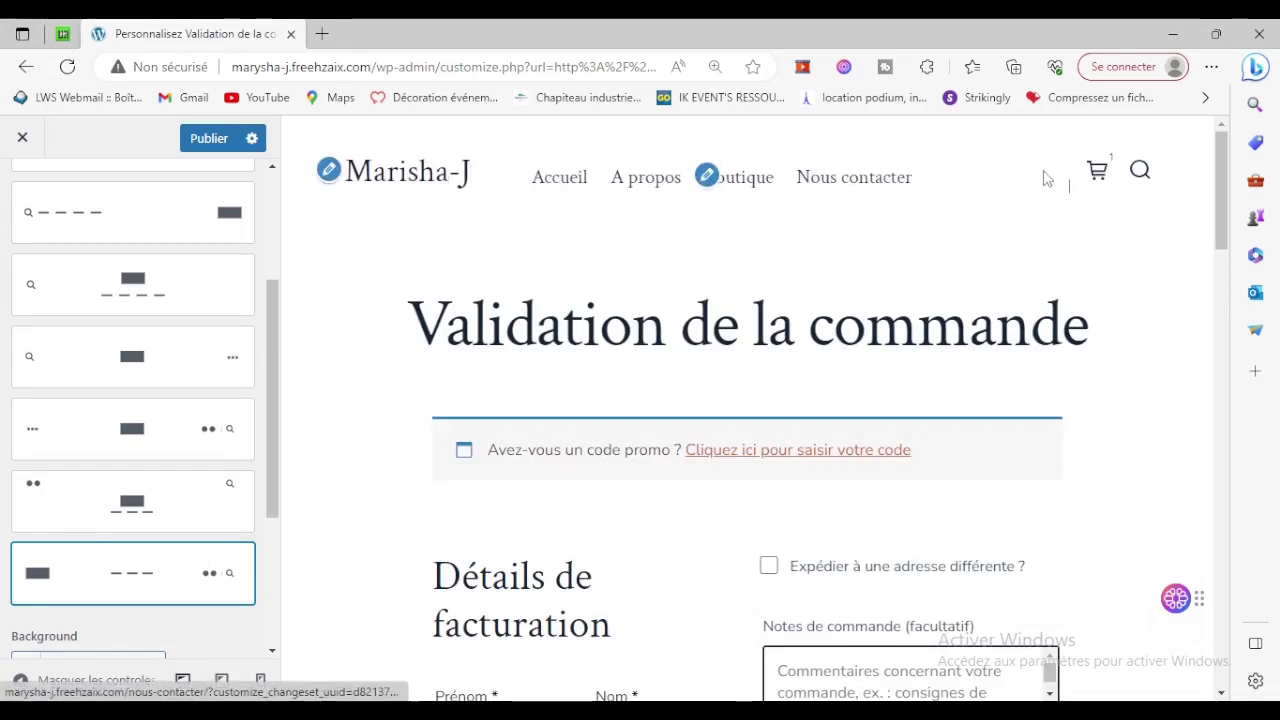
{"action": "scroll", "coordinate": [563, 473], "scroll_direction": "down", "scroll_amount": 1}
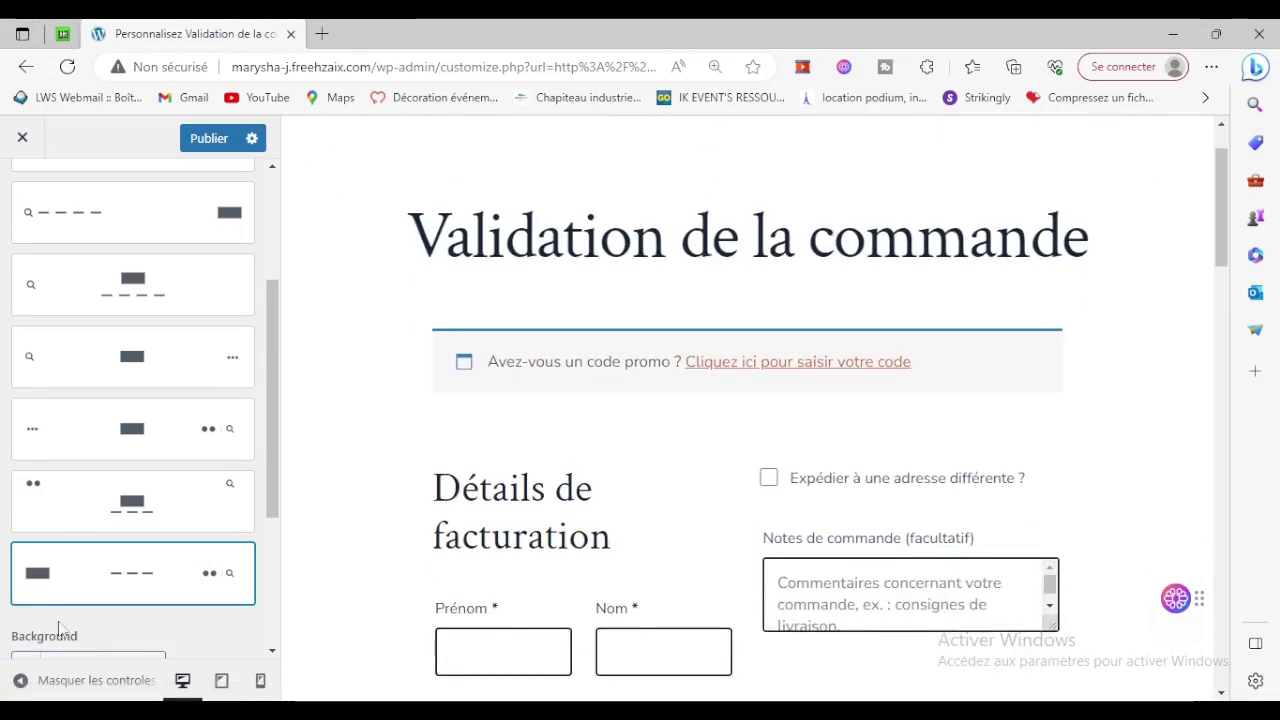
{"action": "scroll", "coordinate": [54, 620], "scroll_direction": "up", "scroll_amount": 3}
{"action": "scroll", "coordinate": [151, 363], "scroll_direction": "down", "scroll_amount": 4}
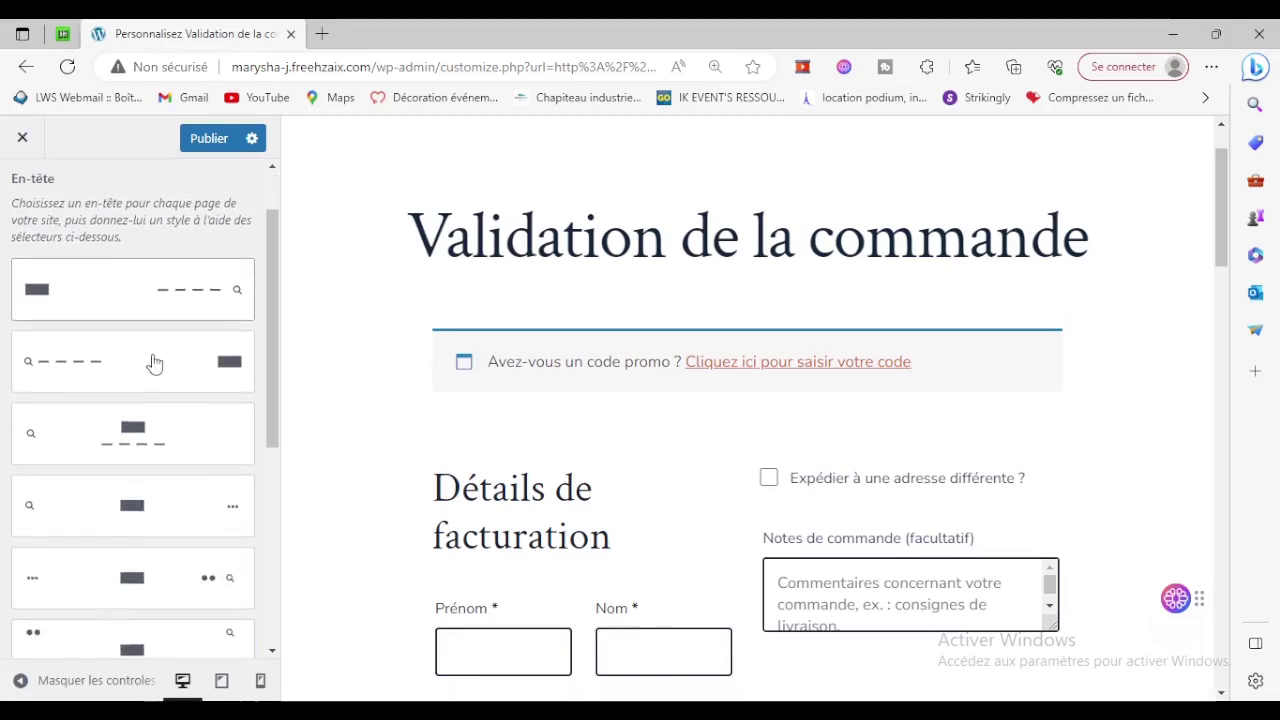
{"action": "scroll", "coordinate": [1033, 276], "scroll_direction": "up", "scroll_amount": 1}
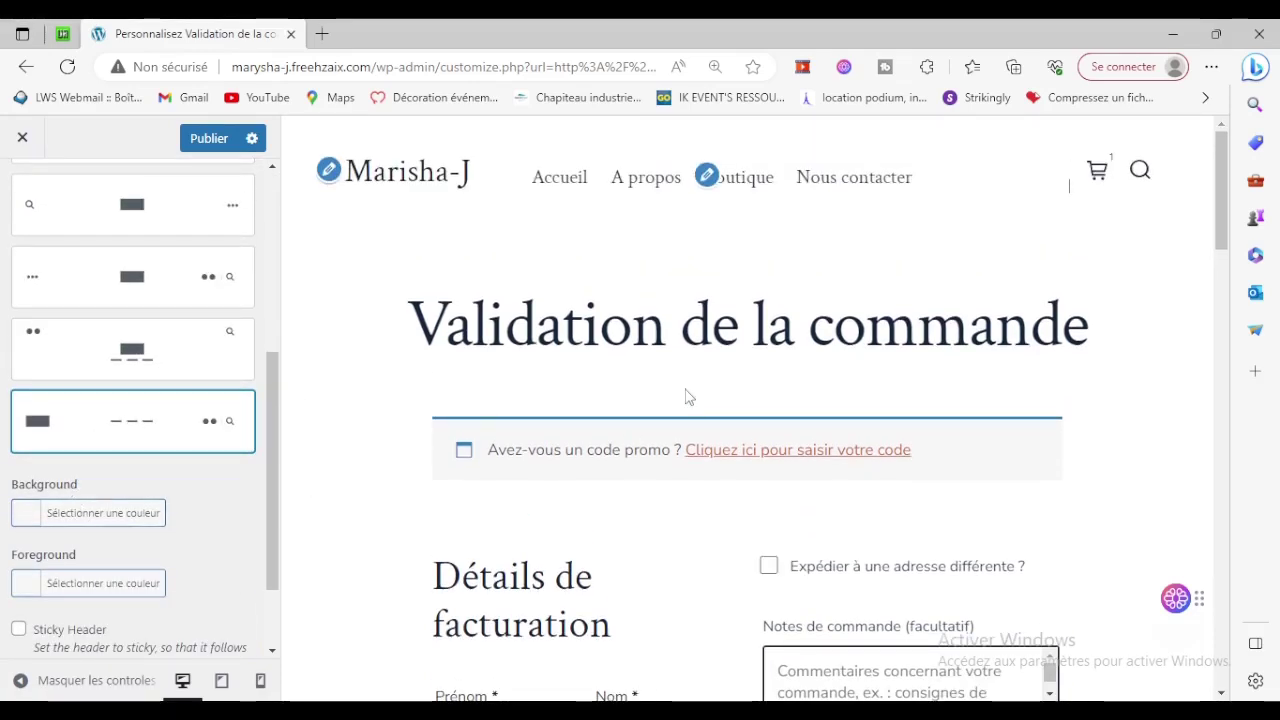
{"action": "scroll", "coordinate": [200, 475], "scroll_direction": "down", "scroll_amount": 1}
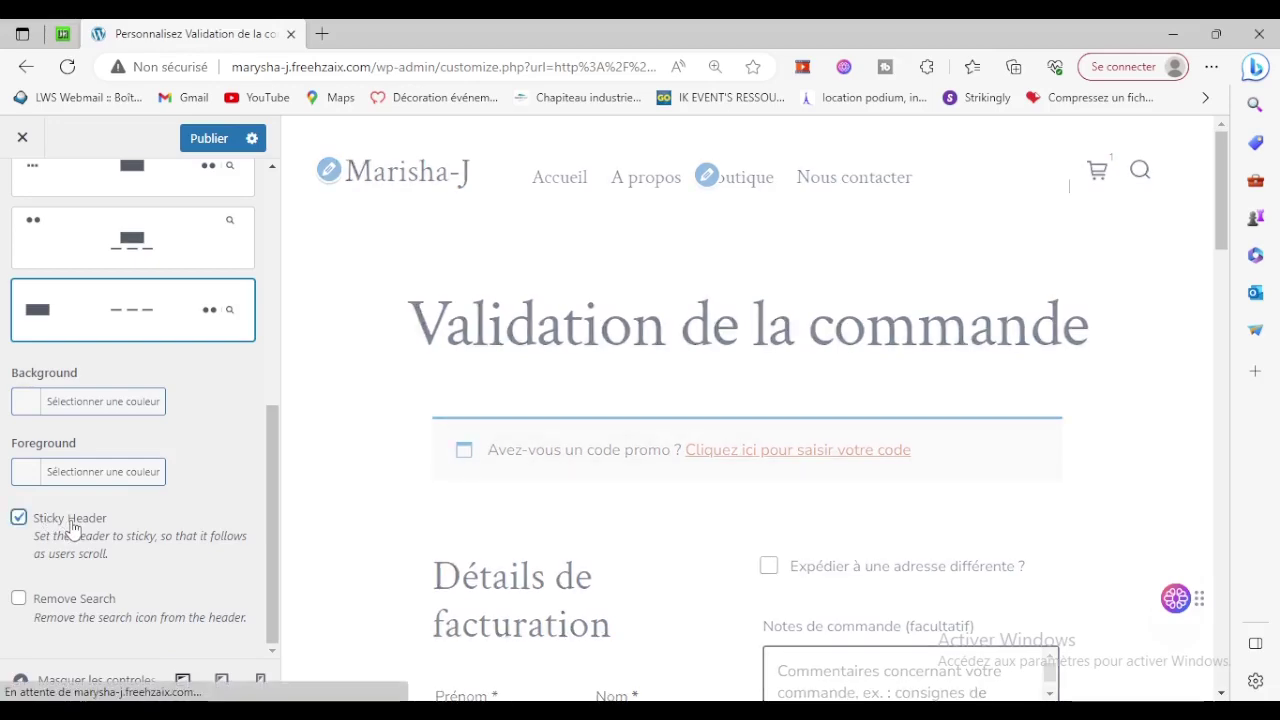
{"action": "left_click", "coordinate": [202, 139]}
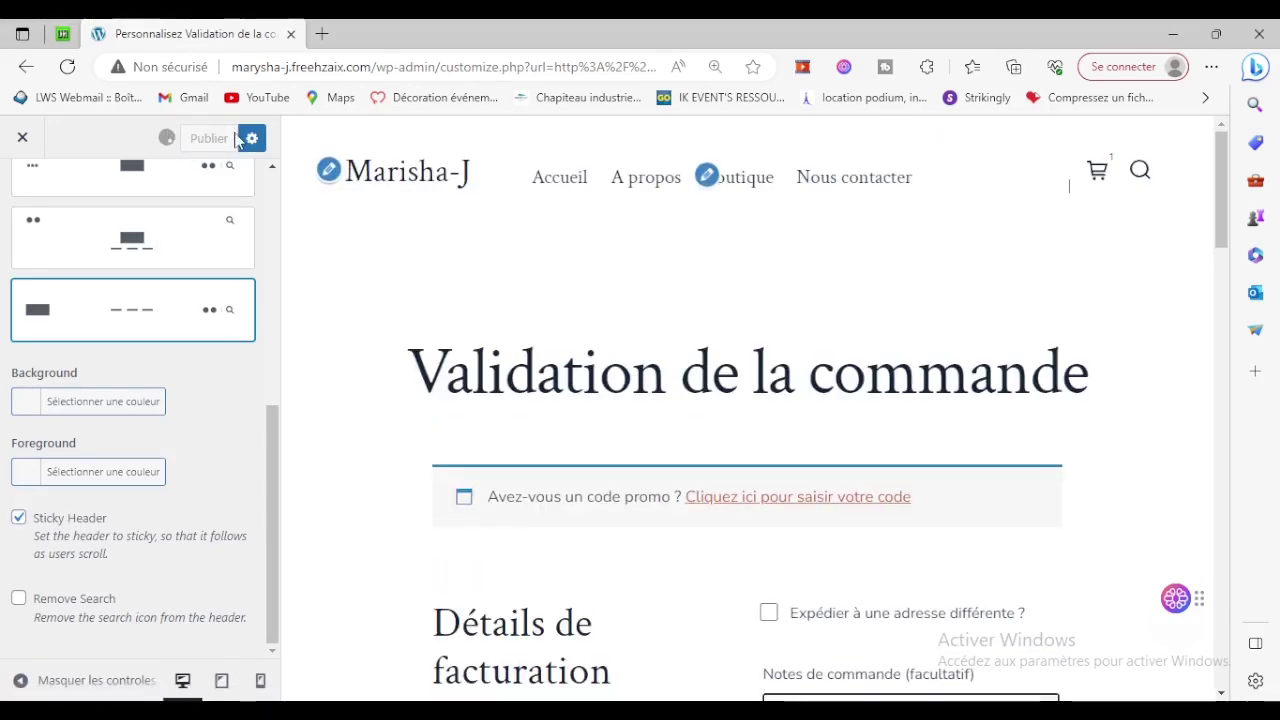
{"action": "scroll", "coordinate": [897, 300], "scroll_direction": "down", "scroll_amount": 3}
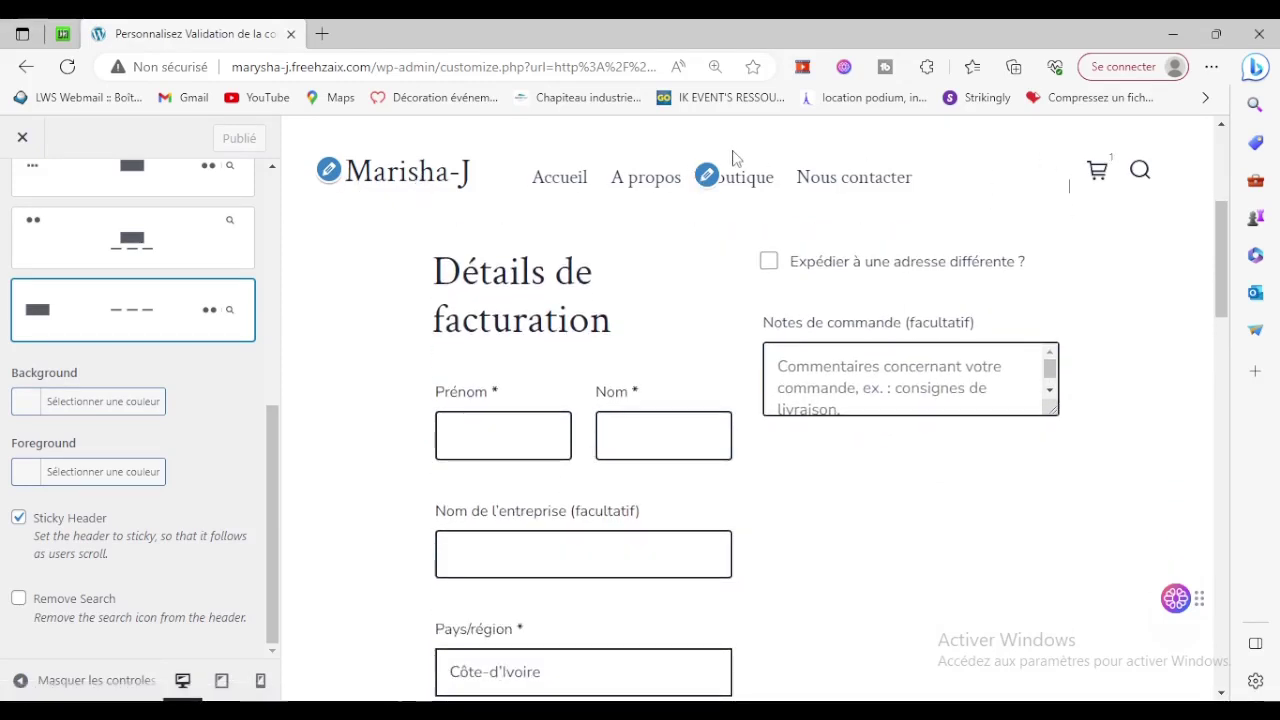
{"action": "scroll", "coordinate": [1014, 366], "scroll_direction": "down", "scroll_amount": 10}
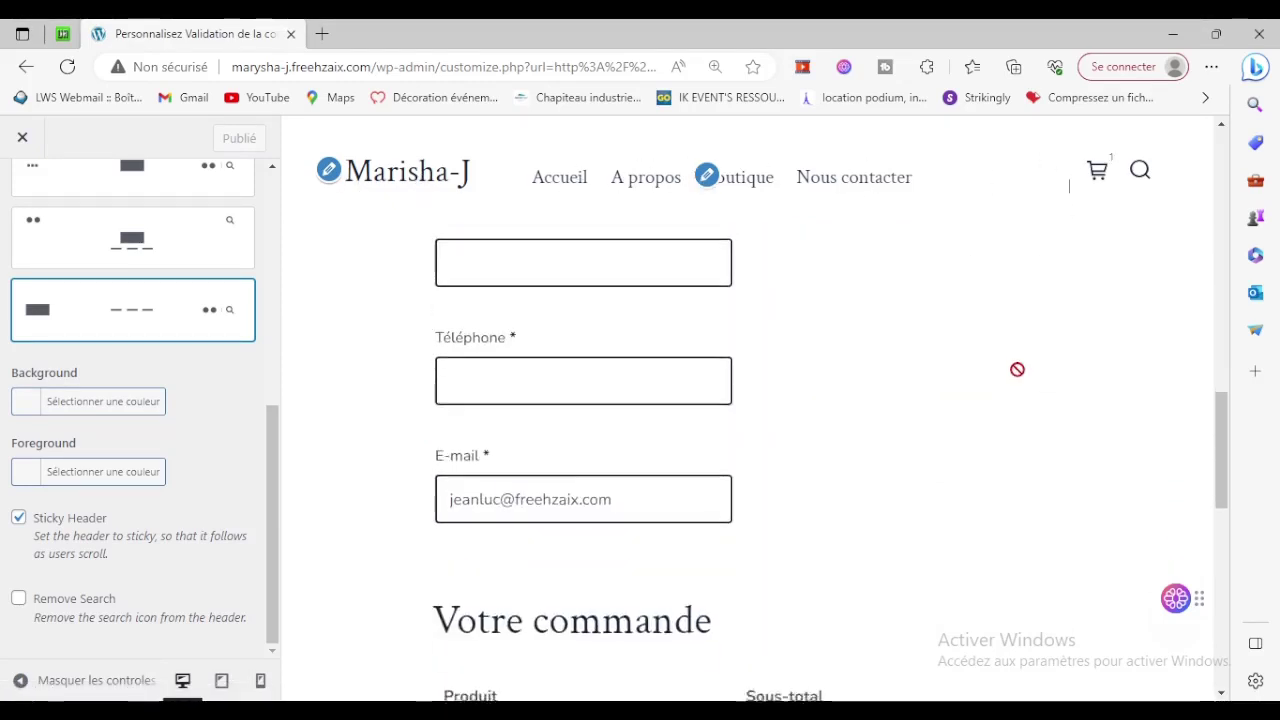
{"action": "scroll", "coordinate": [1017, 369], "scroll_direction": "down", "scroll_amount": 3}
{"action": "scroll", "coordinate": [1017, 369], "scroll_direction": "up", "scroll_amount": 15}
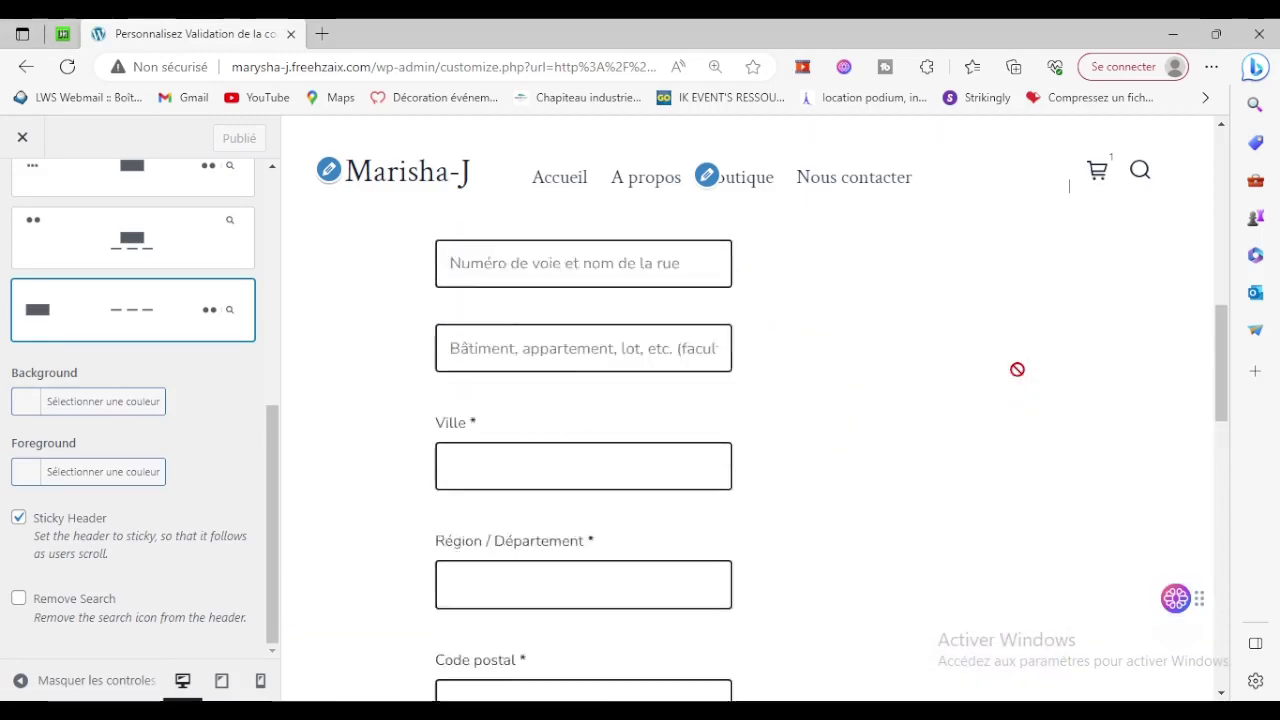
{"action": "scroll", "coordinate": [1014, 366], "scroll_direction": "down", "scroll_amount": 10}
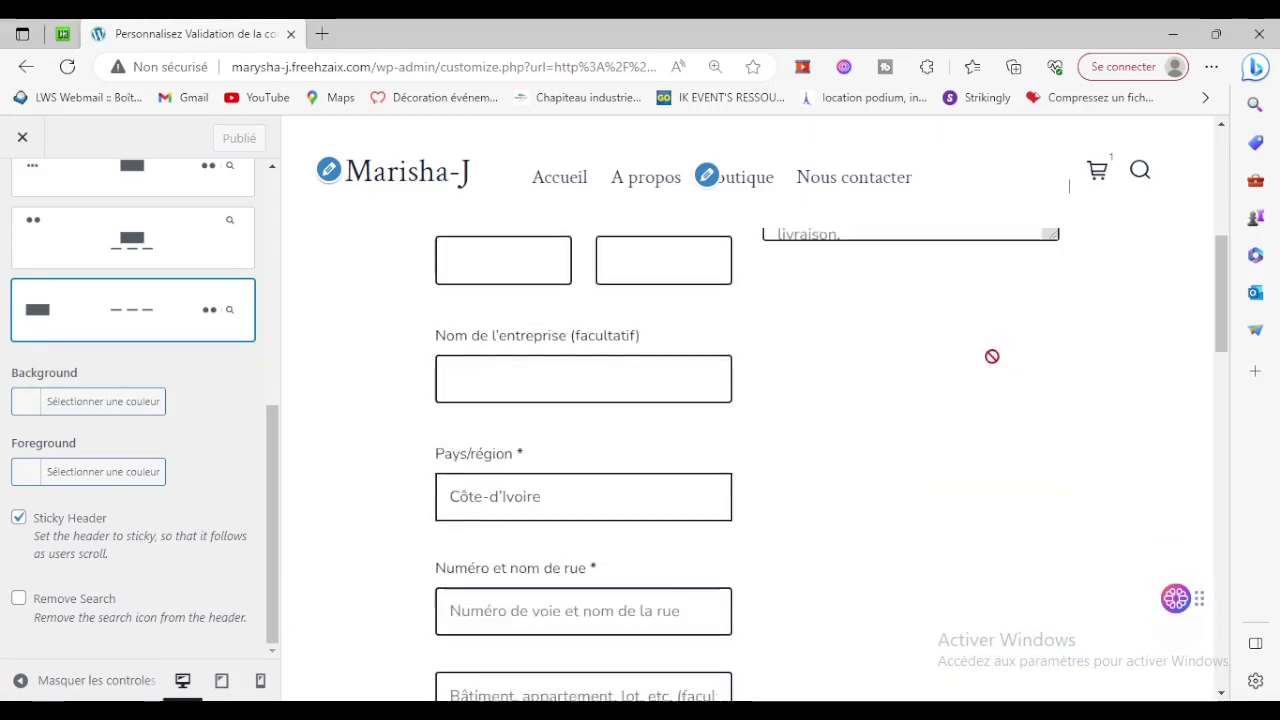
{"action": "scroll", "coordinate": [551, 427], "scroll_direction": "up", "scroll_amount": 8}
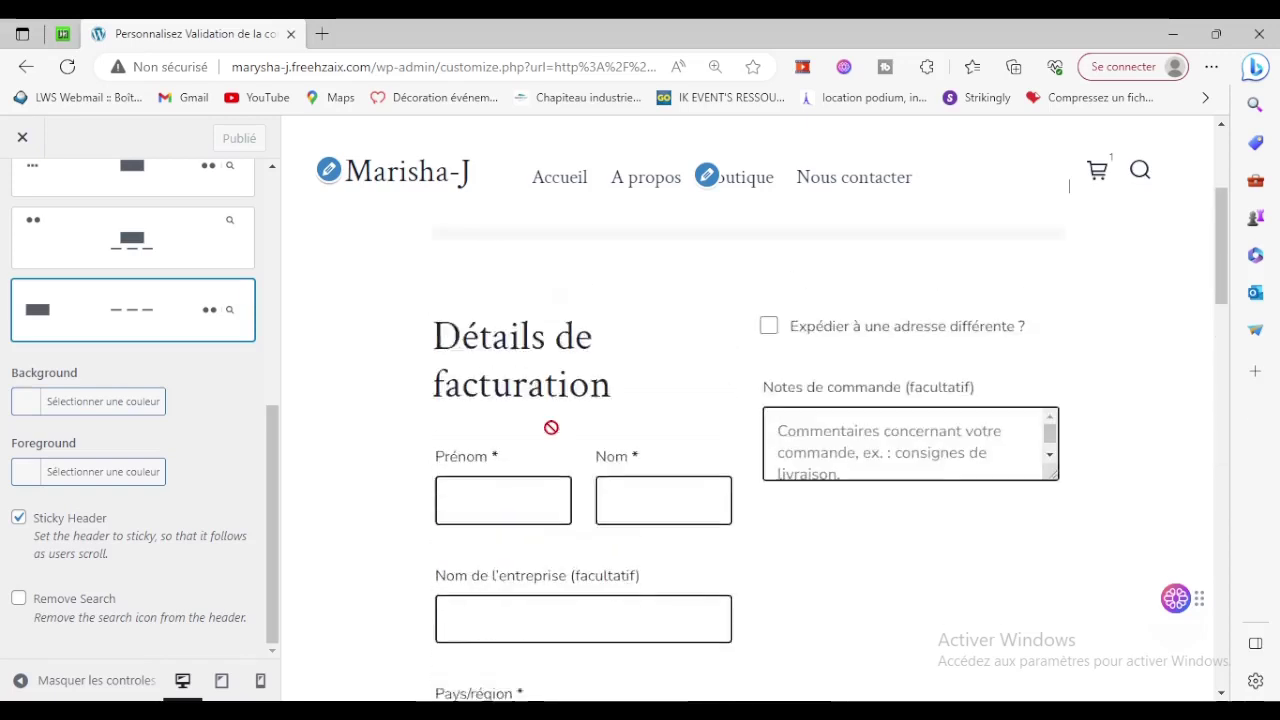
{"action": "scroll", "coordinate": [37, 263], "scroll_direction": "up", "scroll_amount": 5}
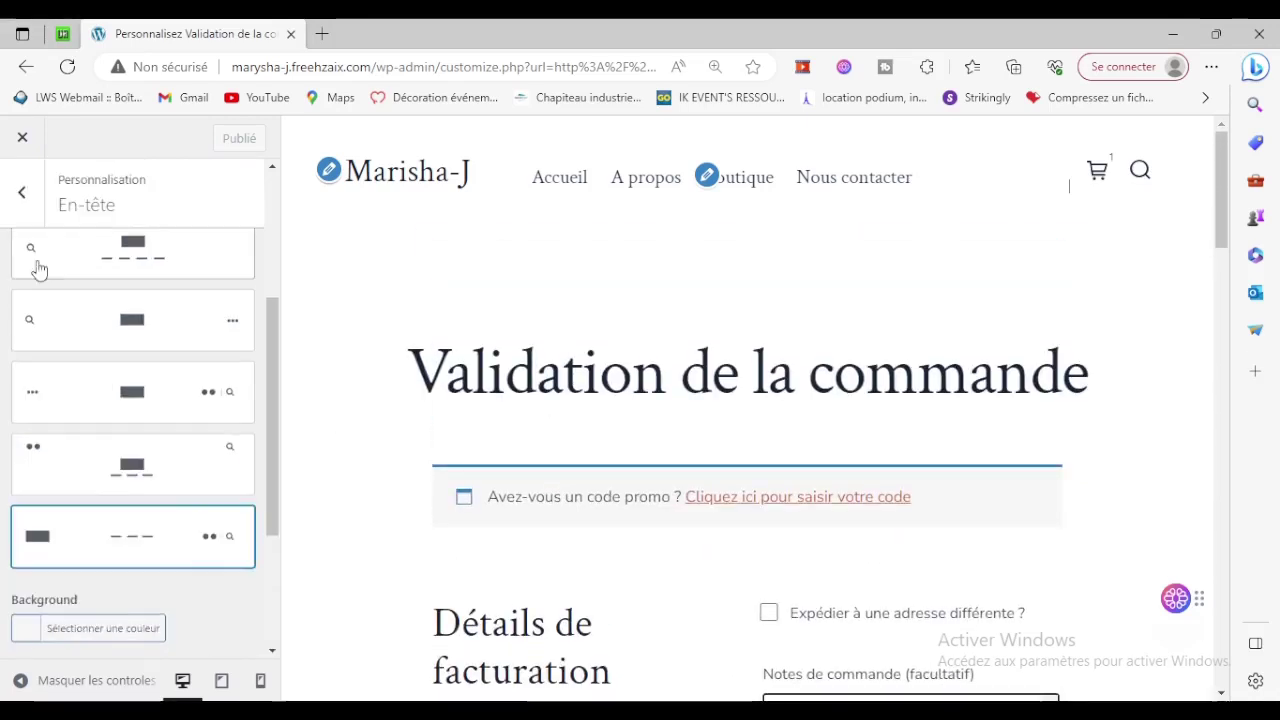
In Conception de site, drag the Site Spacing slider fully left to its minimum.
{"action": "left_click", "coordinate": [16, 200]}
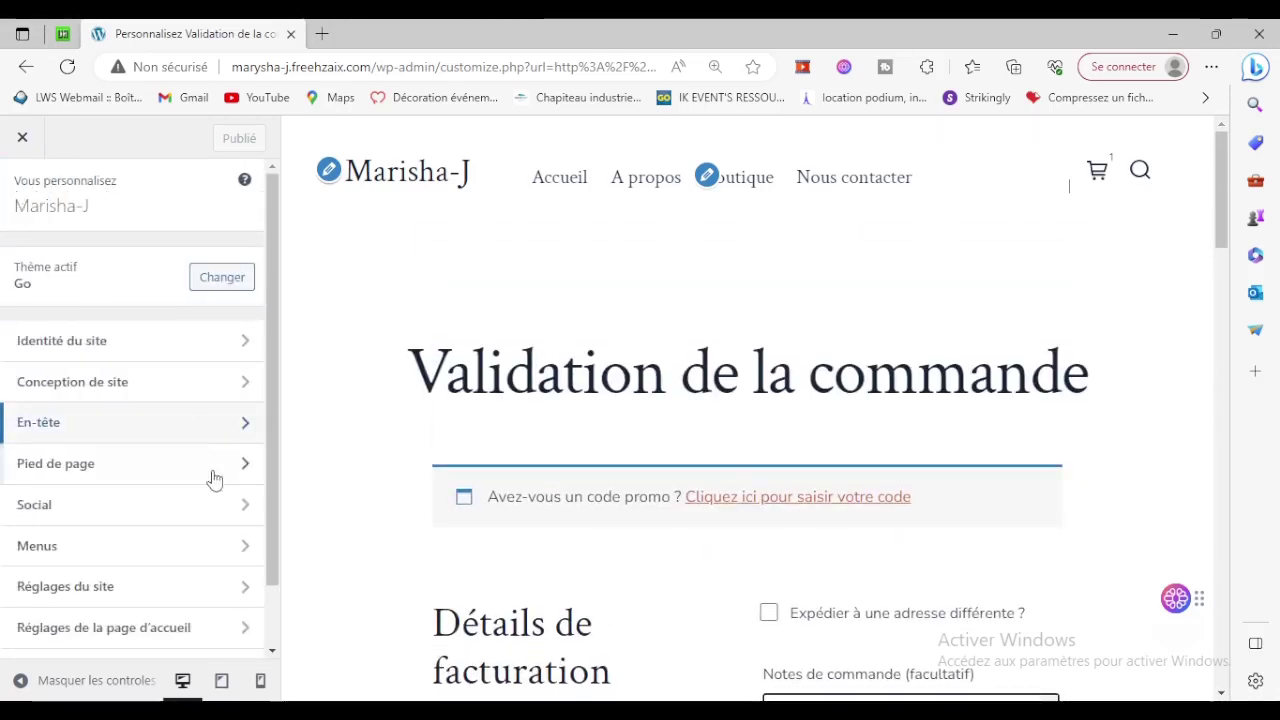
{"action": "left_click", "coordinate": [118, 384]}
{"action": "scroll", "coordinate": [120, 380], "scroll_direction": "down", "scroll_amount": 4}
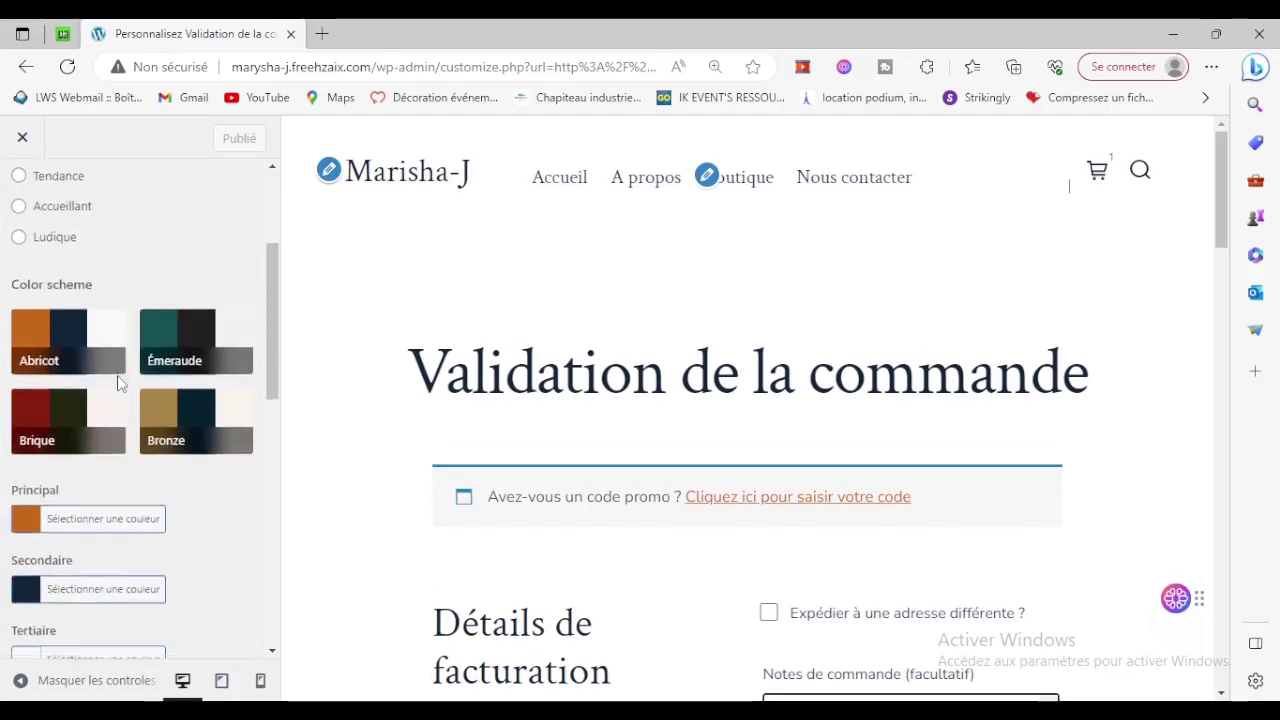
{"action": "scroll", "coordinate": [203, 451], "scroll_direction": "down", "scroll_amount": 10}
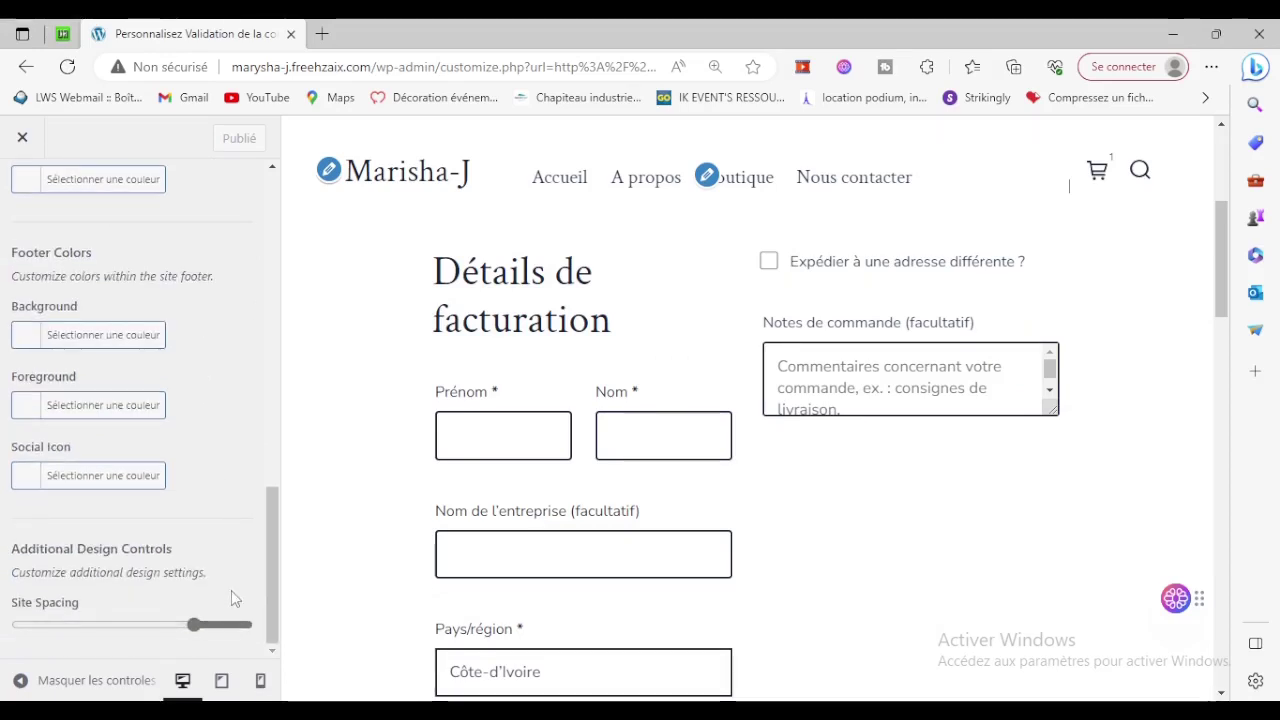
{"action": "left_click_drag", "start_coordinate": [190, 628], "coordinate": [3, 634]}
{"action": "scroll", "coordinate": [685, 468], "scroll_direction": "up", "scroll_amount": 4}
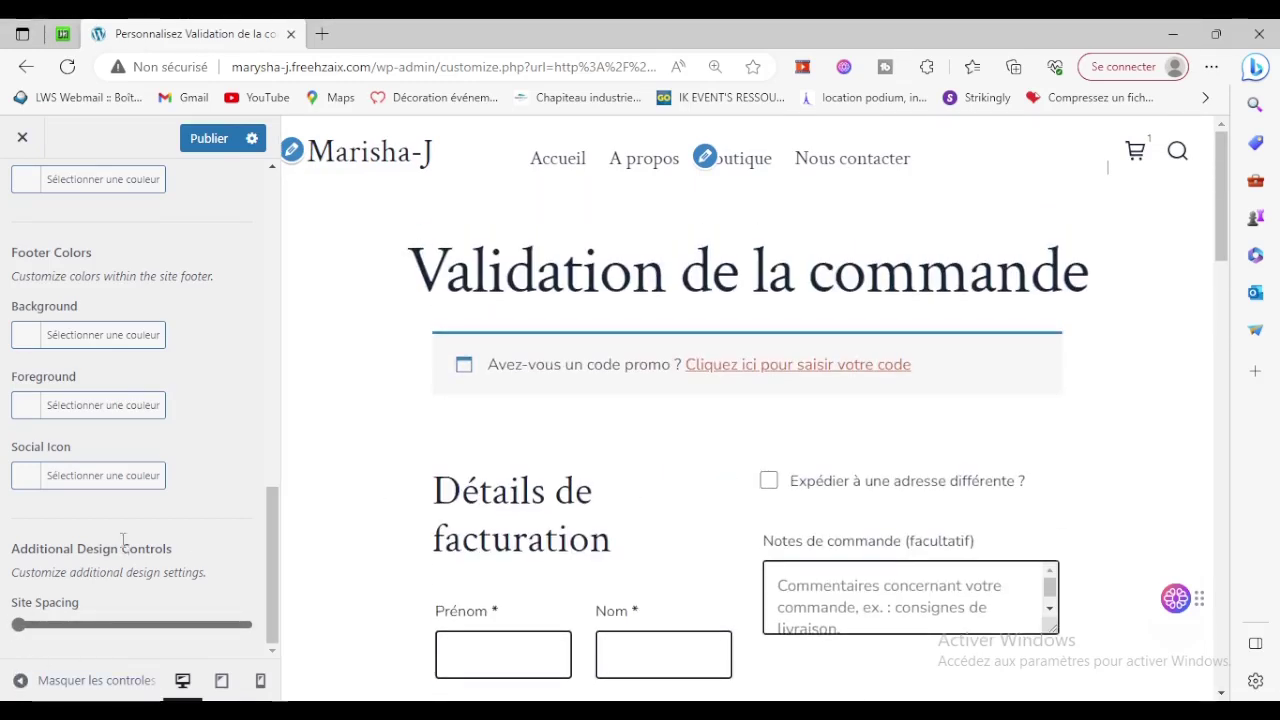
{"action": "scroll", "coordinate": [122, 541], "scroll_direction": "up", "scroll_amount": 15}
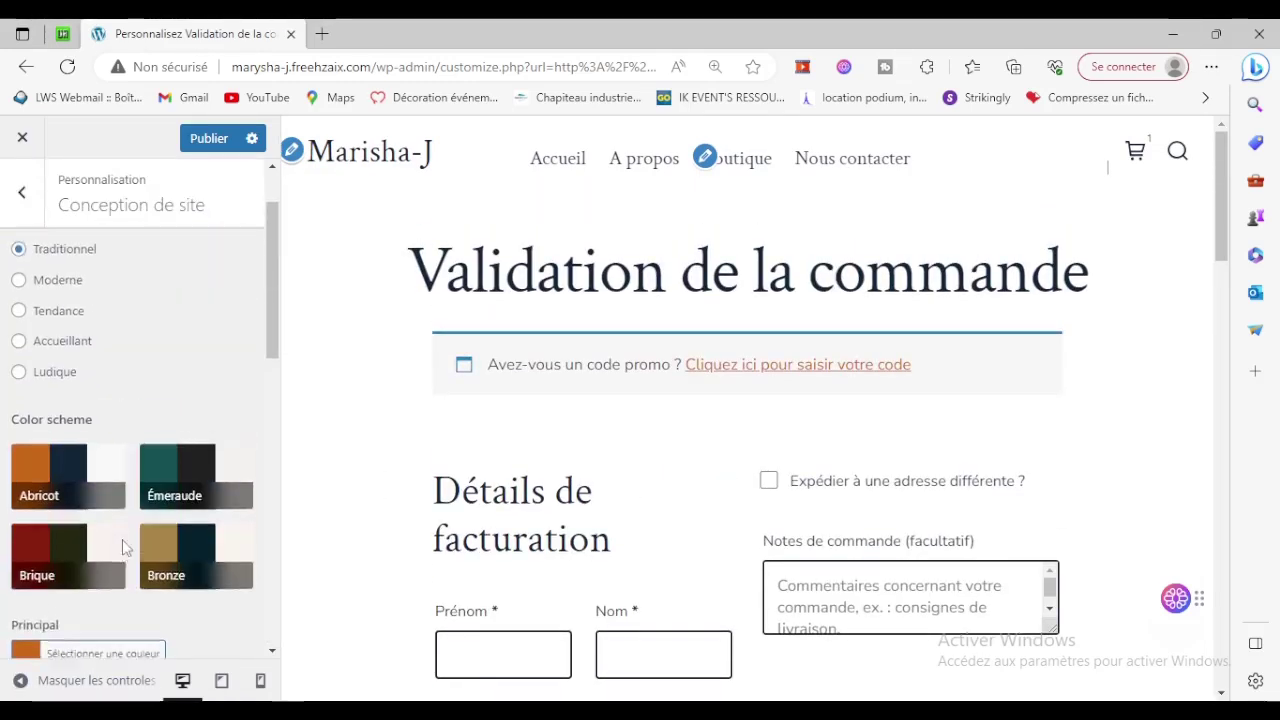
Preview the Moderne design style, then switch the site to Tendance.
{"action": "left_click", "coordinate": [60, 370]}
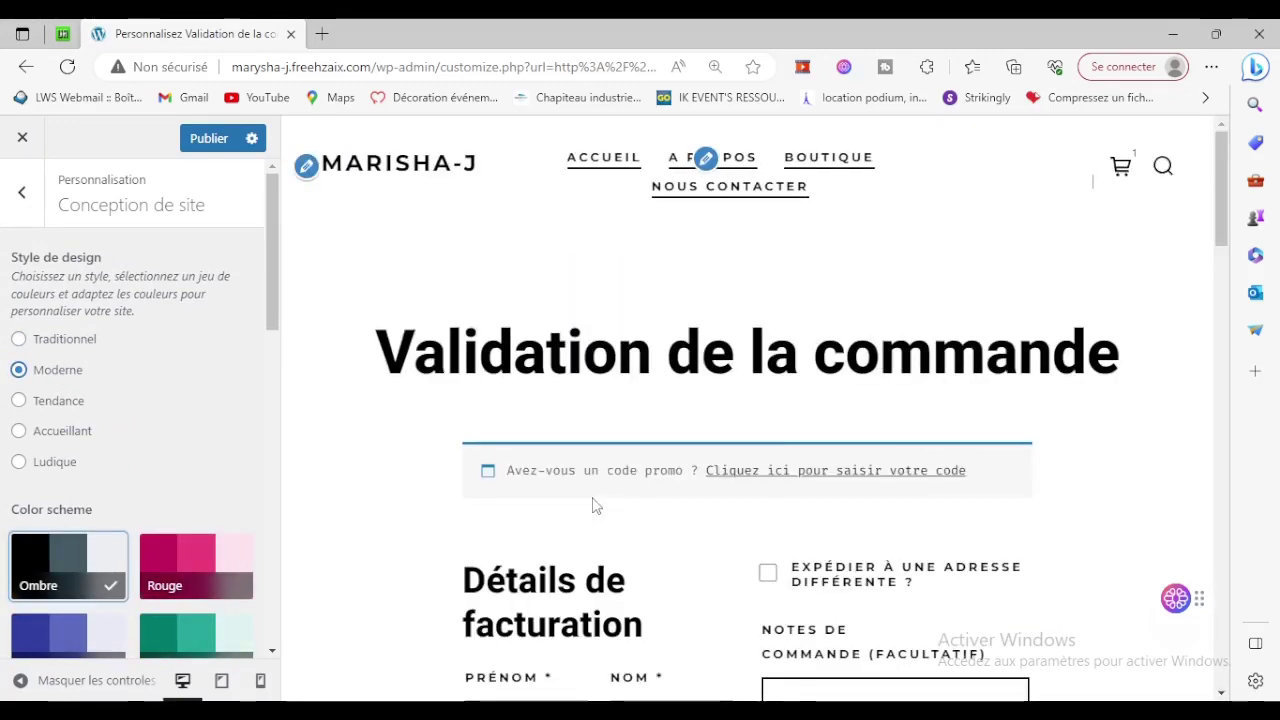
{"action": "scroll", "coordinate": [593, 505], "scroll_direction": "down", "scroll_amount": 12}
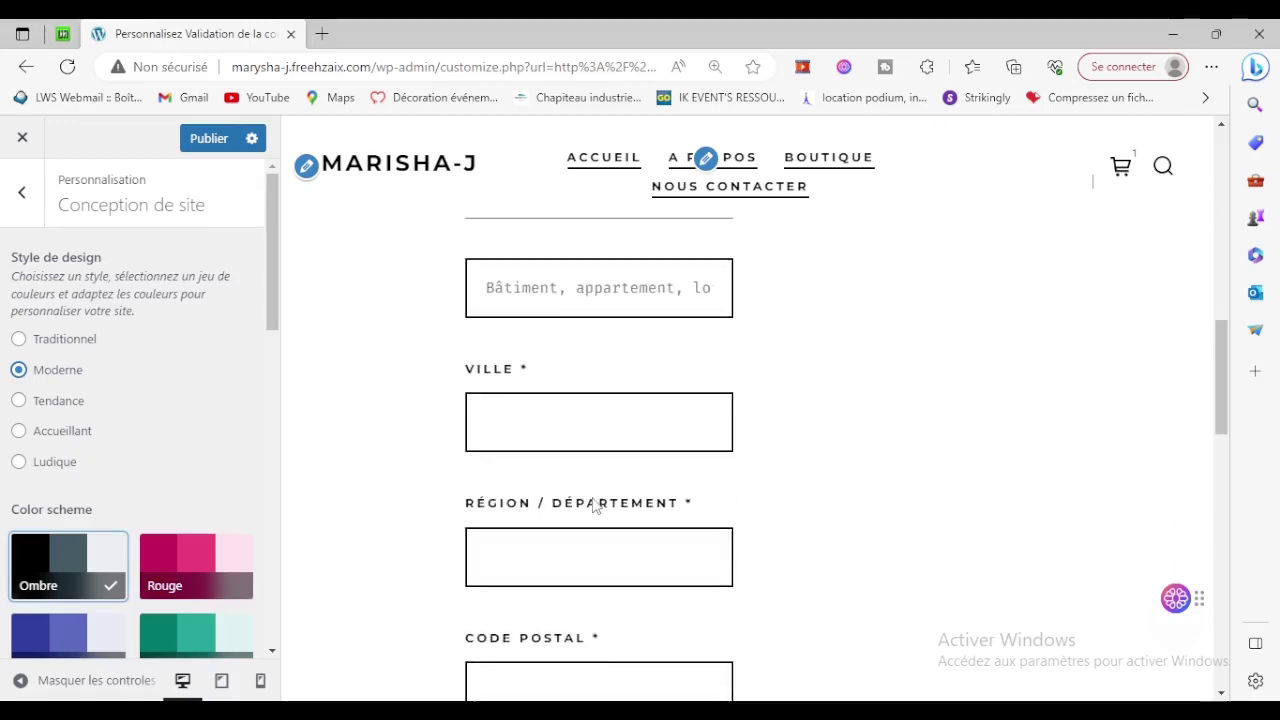
{"action": "scroll", "coordinate": [593, 505], "scroll_direction": "down", "scroll_amount": 6}
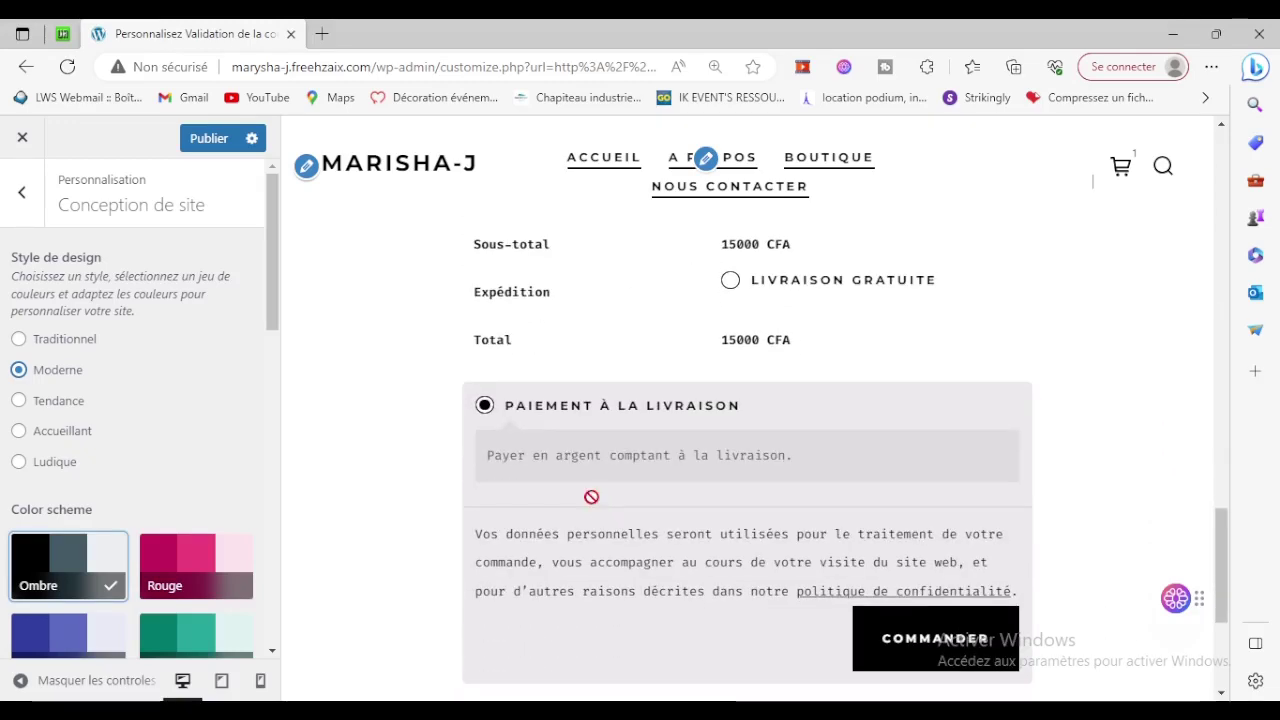
{"action": "scroll", "coordinate": [591, 497], "scroll_direction": "down", "scroll_amount": 3}
{"action": "scroll", "coordinate": [592, 497], "scroll_direction": "up", "scroll_amount": 12}
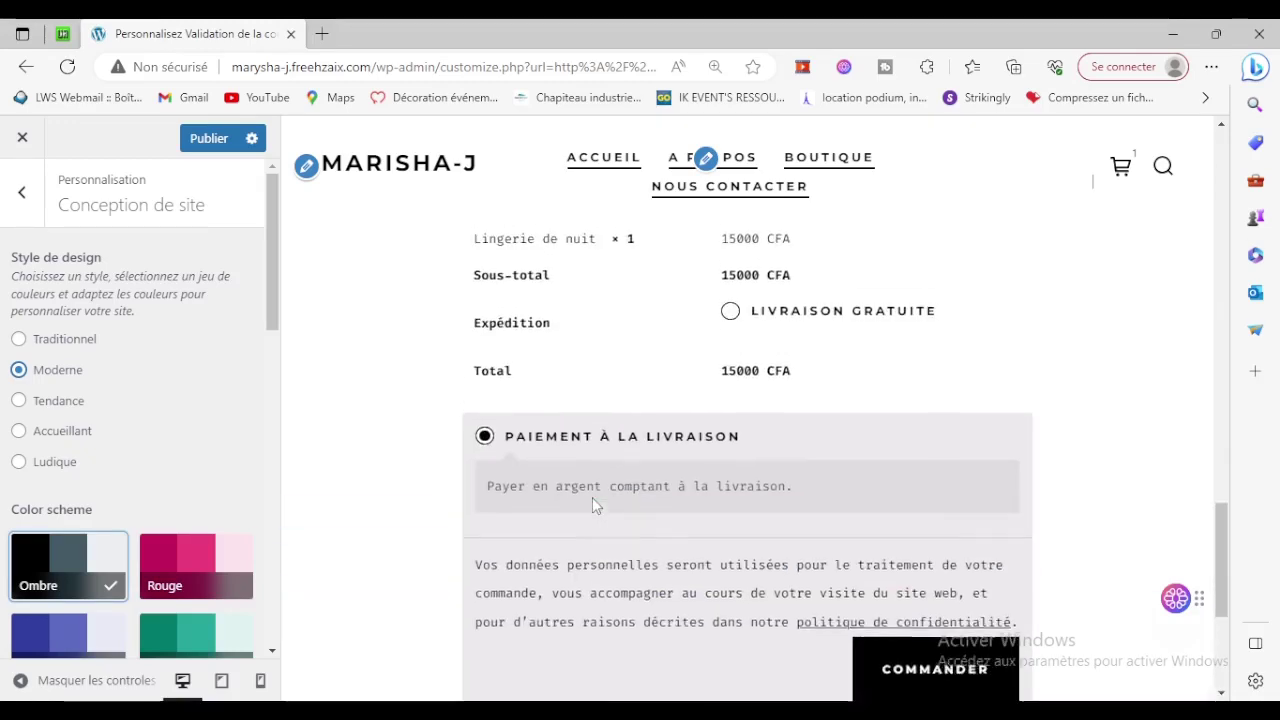
{"action": "left_click", "coordinate": [19, 400]}
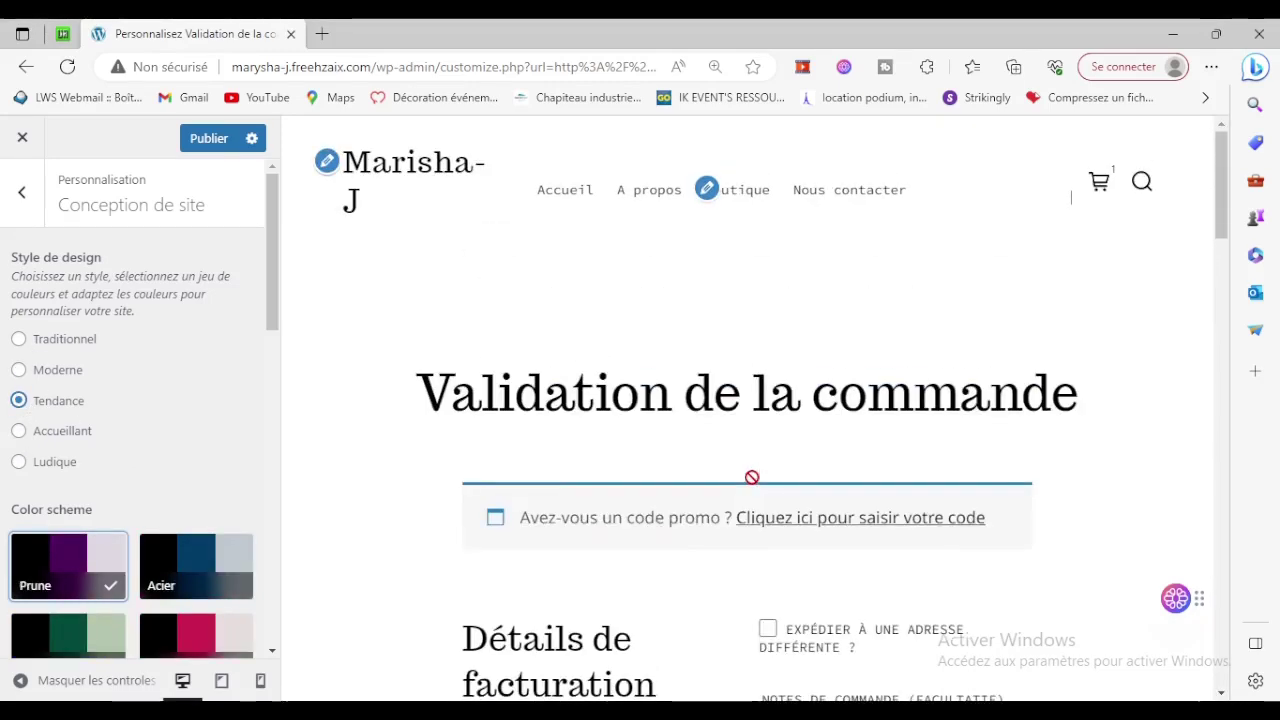
Drag the Site Spacing slider down to reduce the site spacing.
{"action": "scroll", "coordinate": [752, 477], "scroll_direction": "down", "scroll_amount": 6}
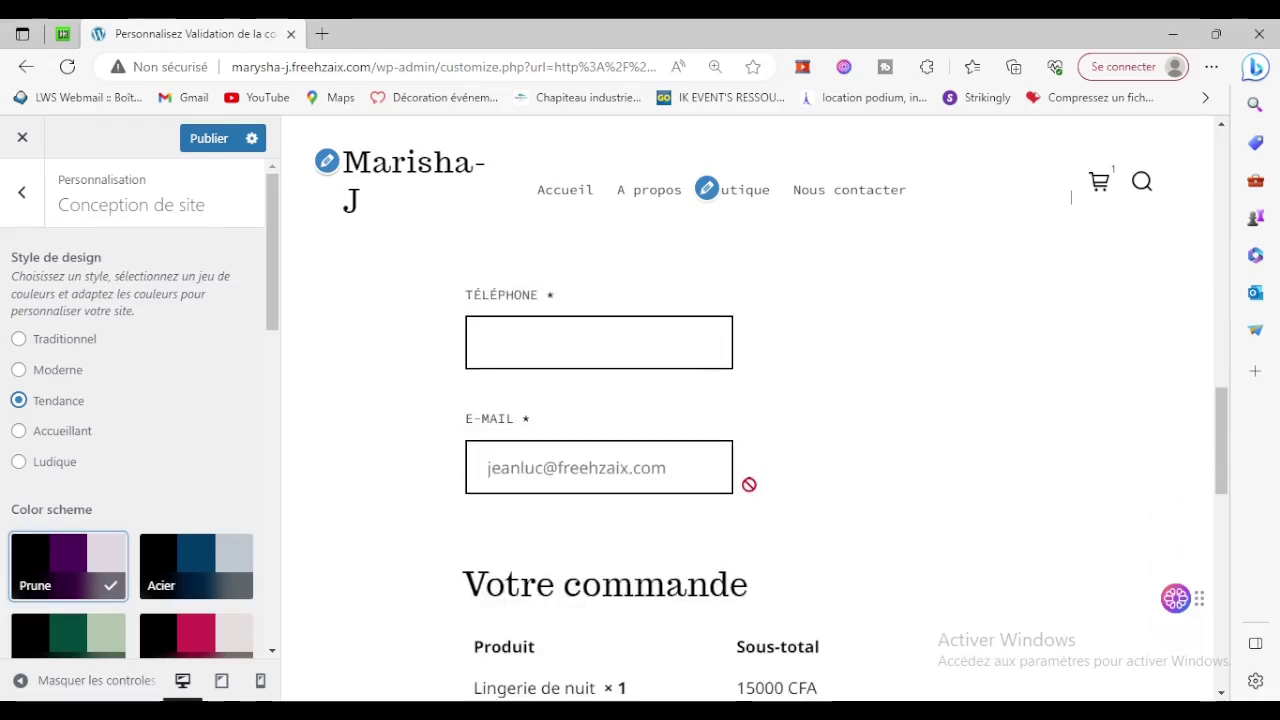
{"action": "scroll", "coordinate": [23, 517], "scroll_direction": "down", "scroll_amount": 6}
{"action": "scroll", "coordinate": [116, 532], "scroll_direction": "down", "scroll_amount": 3}
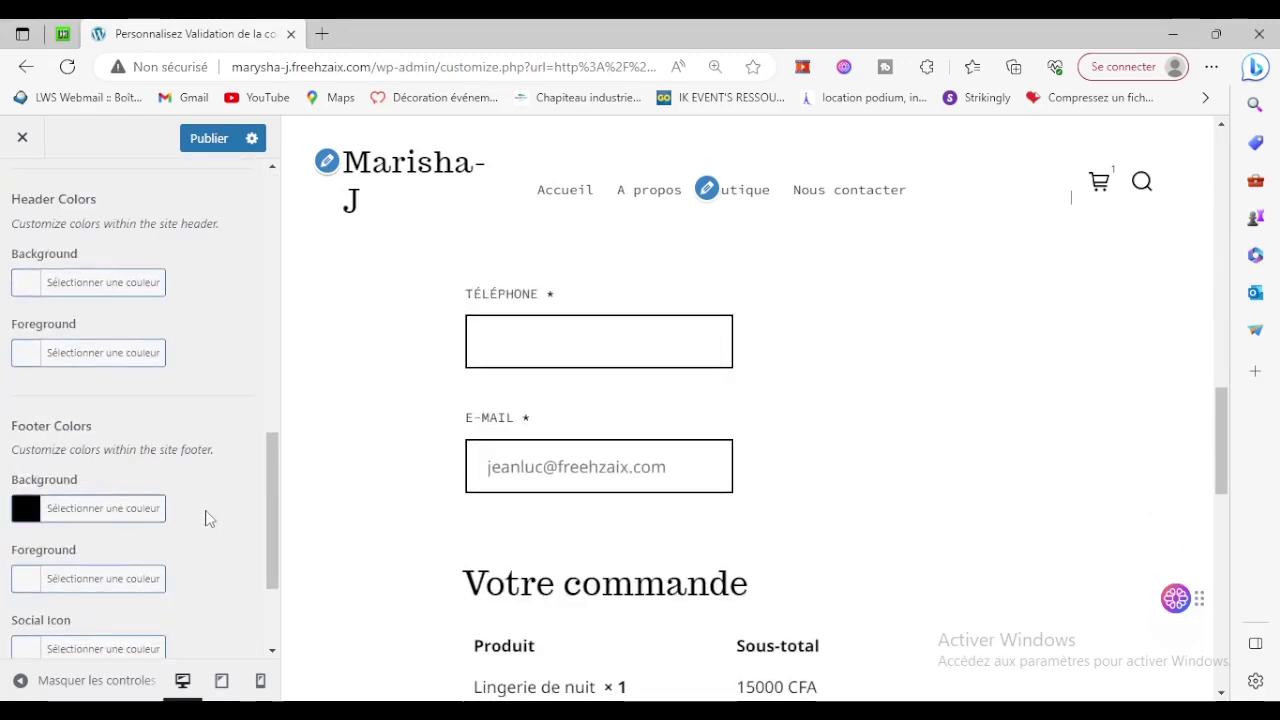
{"action": "scroll", "coordinate": [206, 517], "scroll_direction": "down", "scroll_amount": 2}
{"action": "left_click_drag", "start_coordinate": [200, 622], "coordinate": [41, 628]}
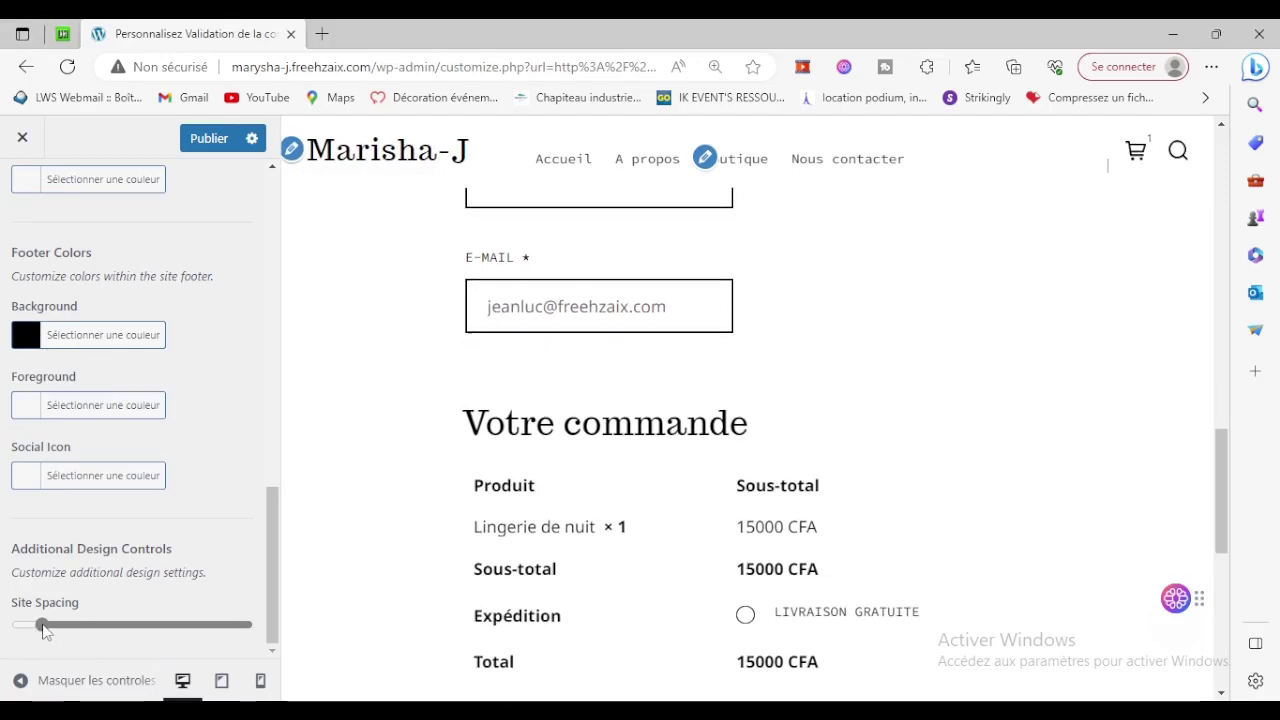
{"action": "scroll", "coordinate": [116, 548], "scroll_direction": "up", "scroll_amount": 10}
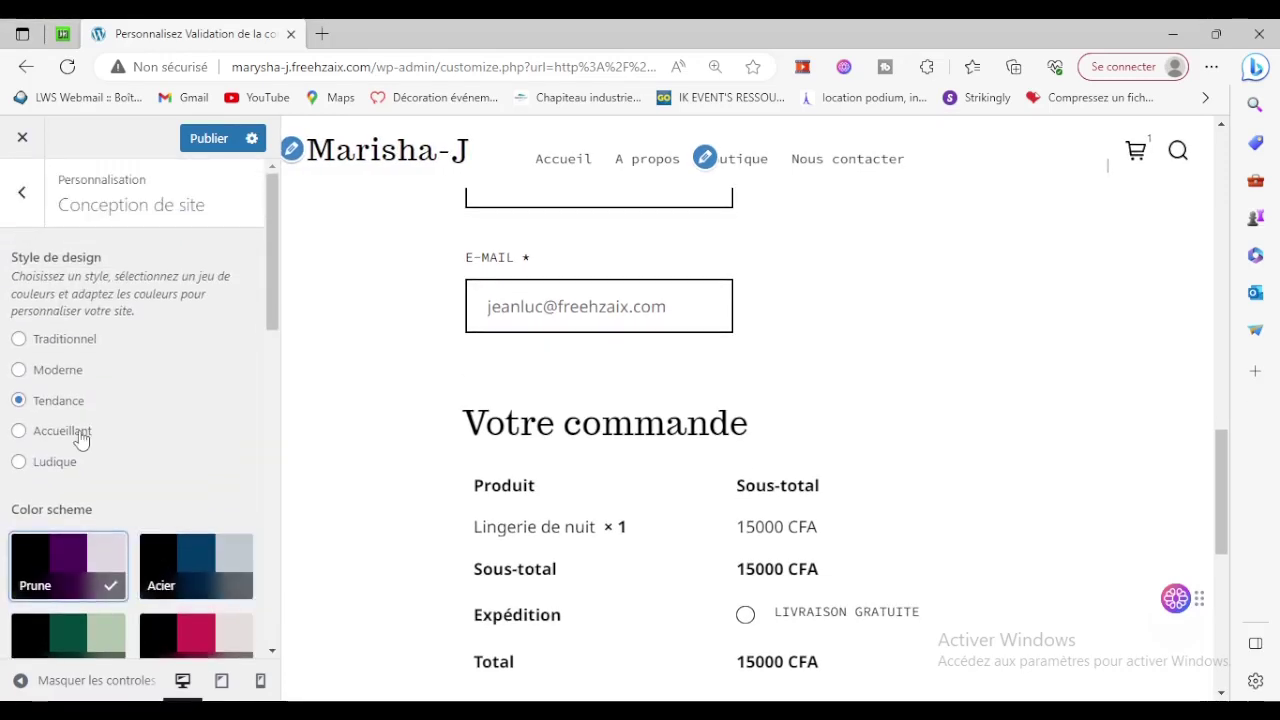
Switch to the Accueillant design style and shrink Site Spacing almost to minimum.
{"action": "left_click", "coordinate": [75, 433]}
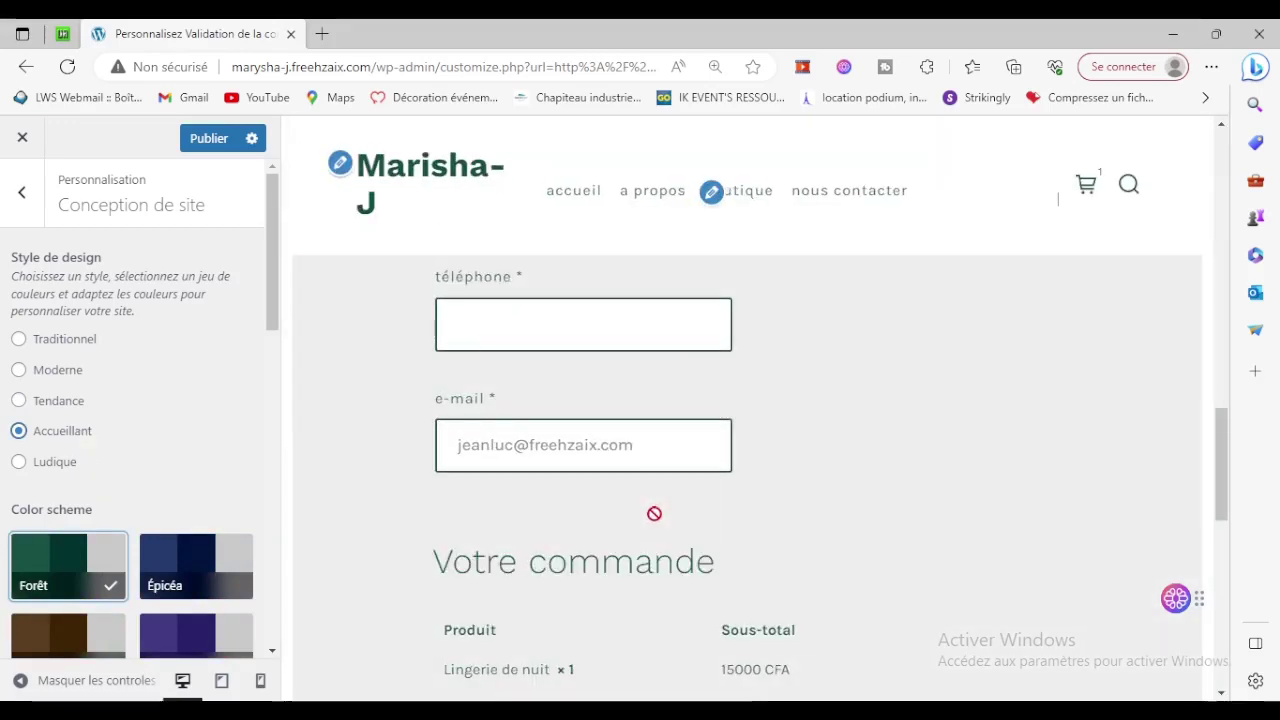
{"action": "scroll", "coordinate": [872, 521], "scroll_direction": "down", "scroll_amount": 10}
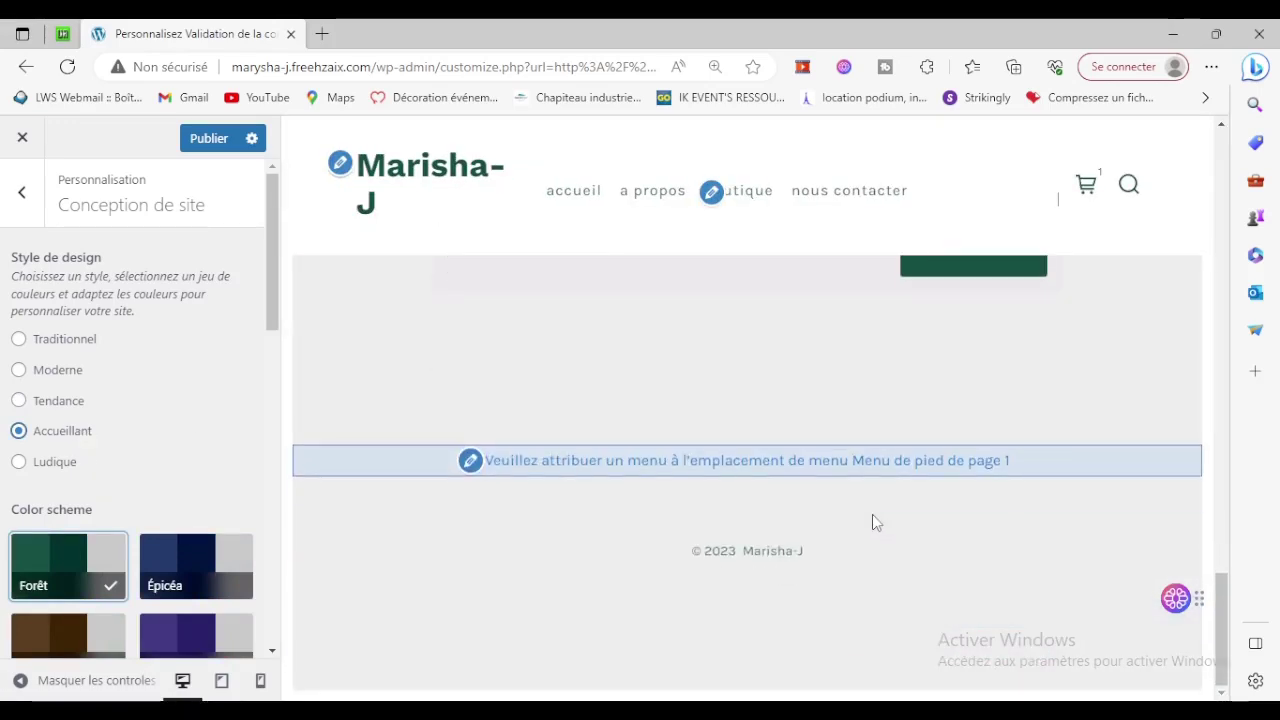
{"action": "scroll", "coordinate": [872, 521], "scroll_direction": "up", "scroll_amount": 15}
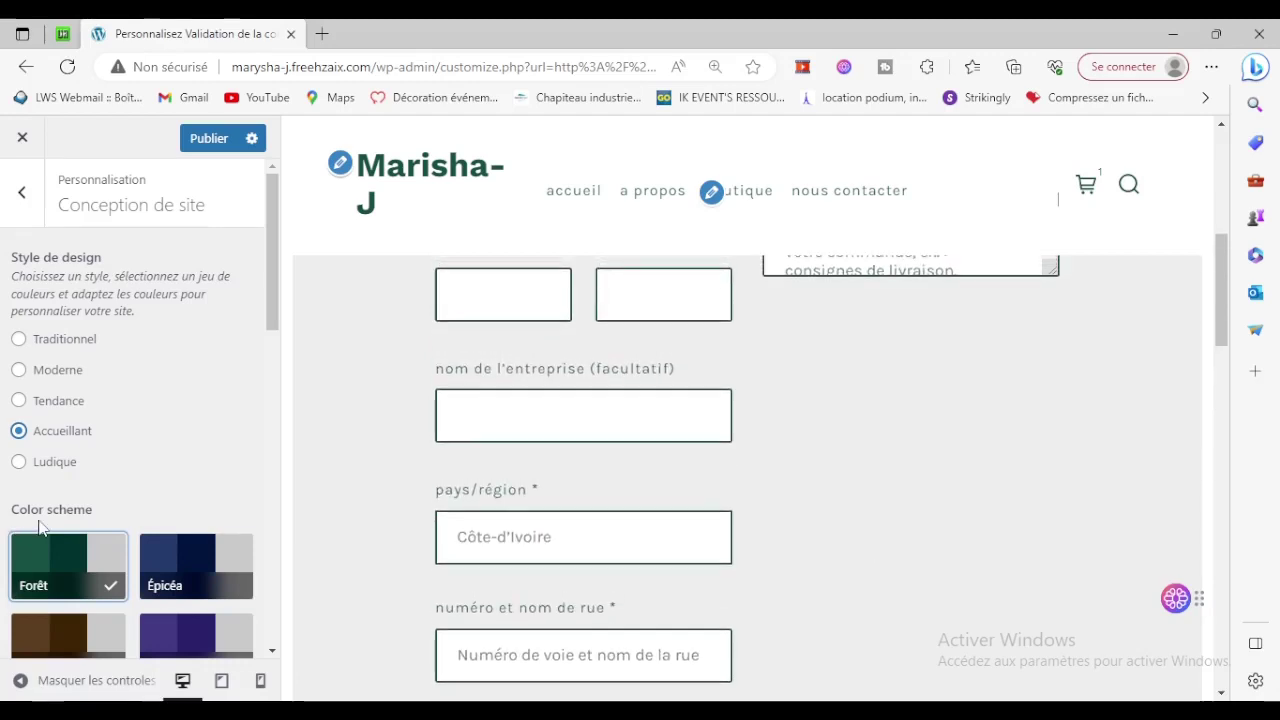
{"action": "scroll", "coordinate": [66, 529], "scroll_direction": "down", "scroll_amount": 10}
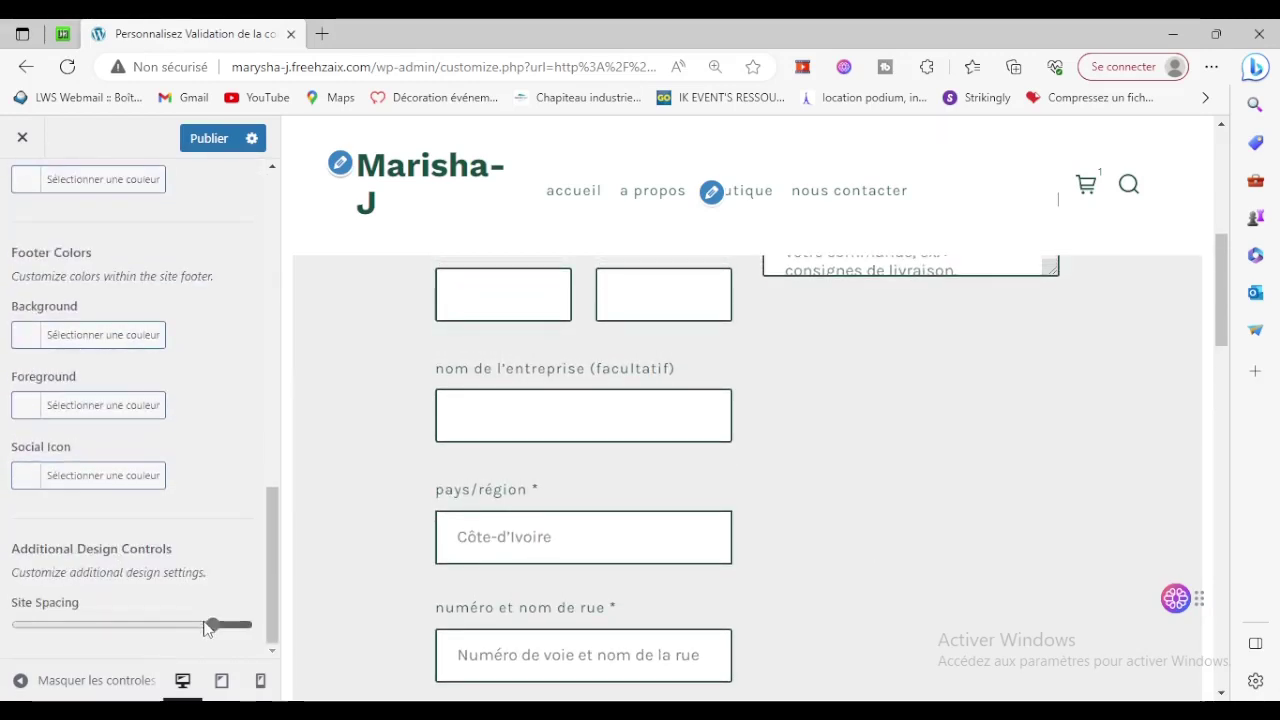
{"action": "left_click_drag", "start_coordinate": [214, 627], "coordinate": [24, 617]}
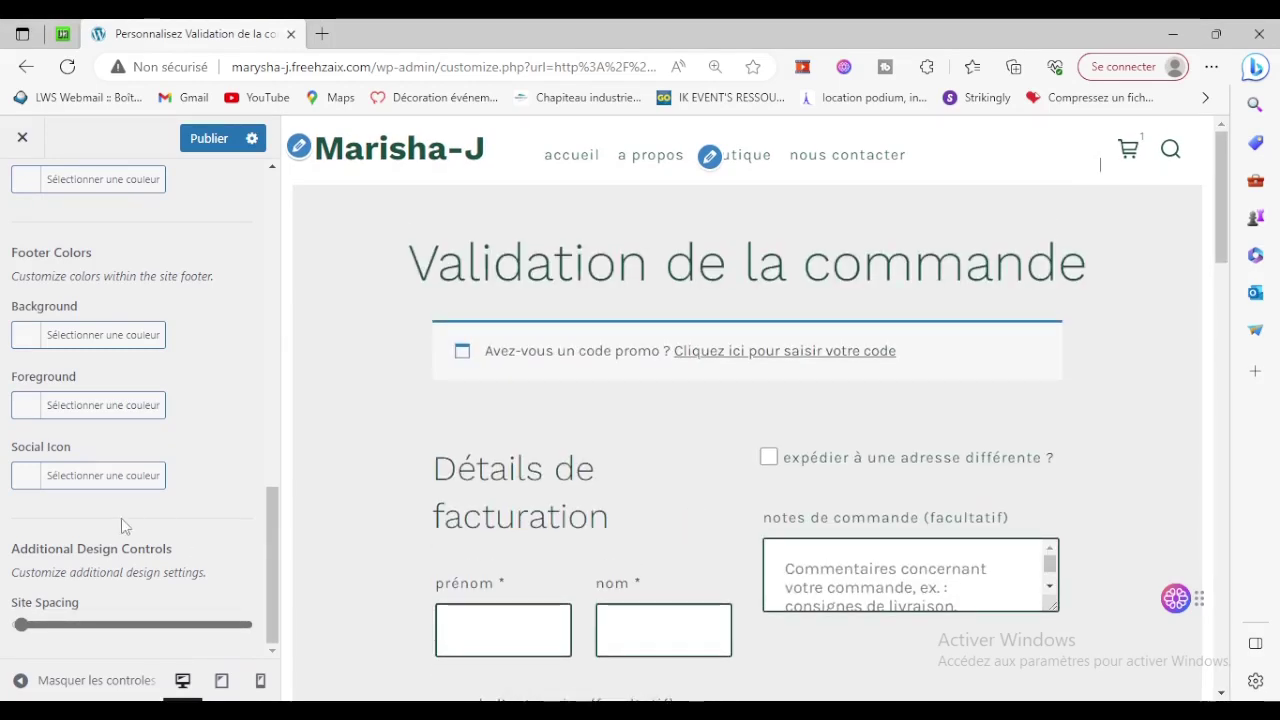
{"action": "scroll", "coordinate": [80, 518], "scroll_direction": "up", "scroll_amount": 12}
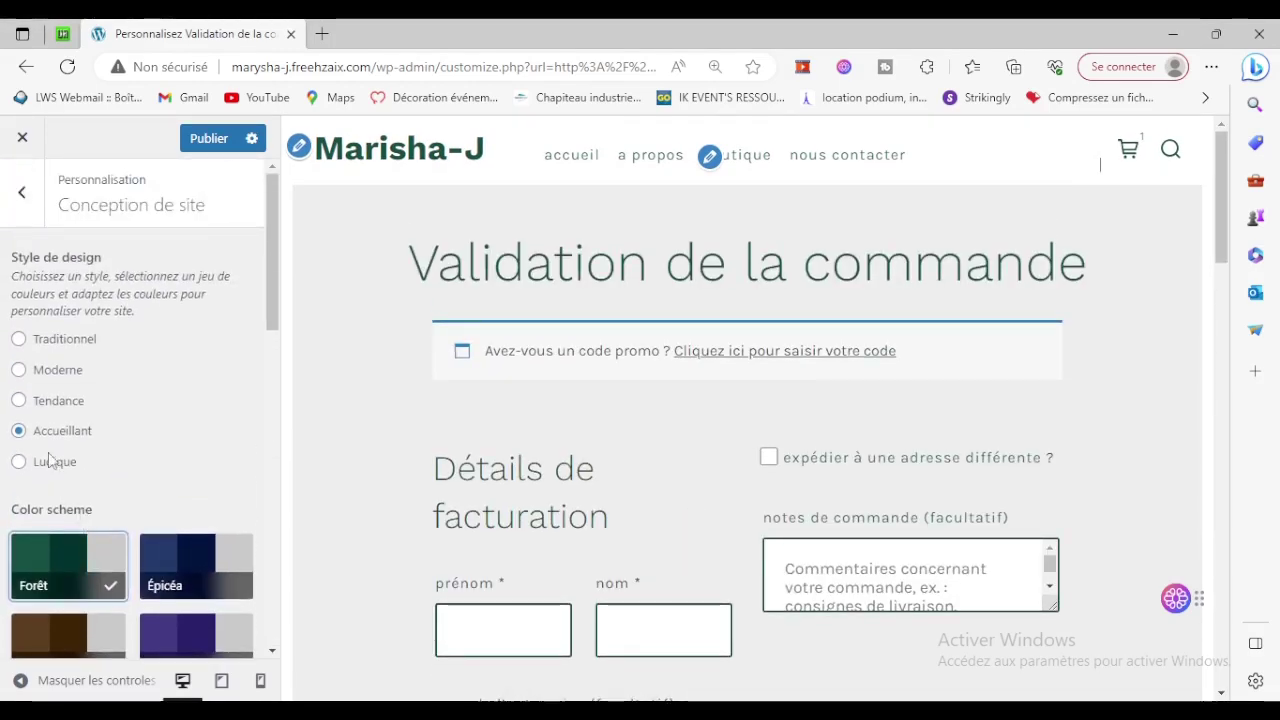
Try the Ludique style, return to Accueillant, and set Site Spacing to its minimum.
{"action": "left_click", "coordinate": [52, 465]}
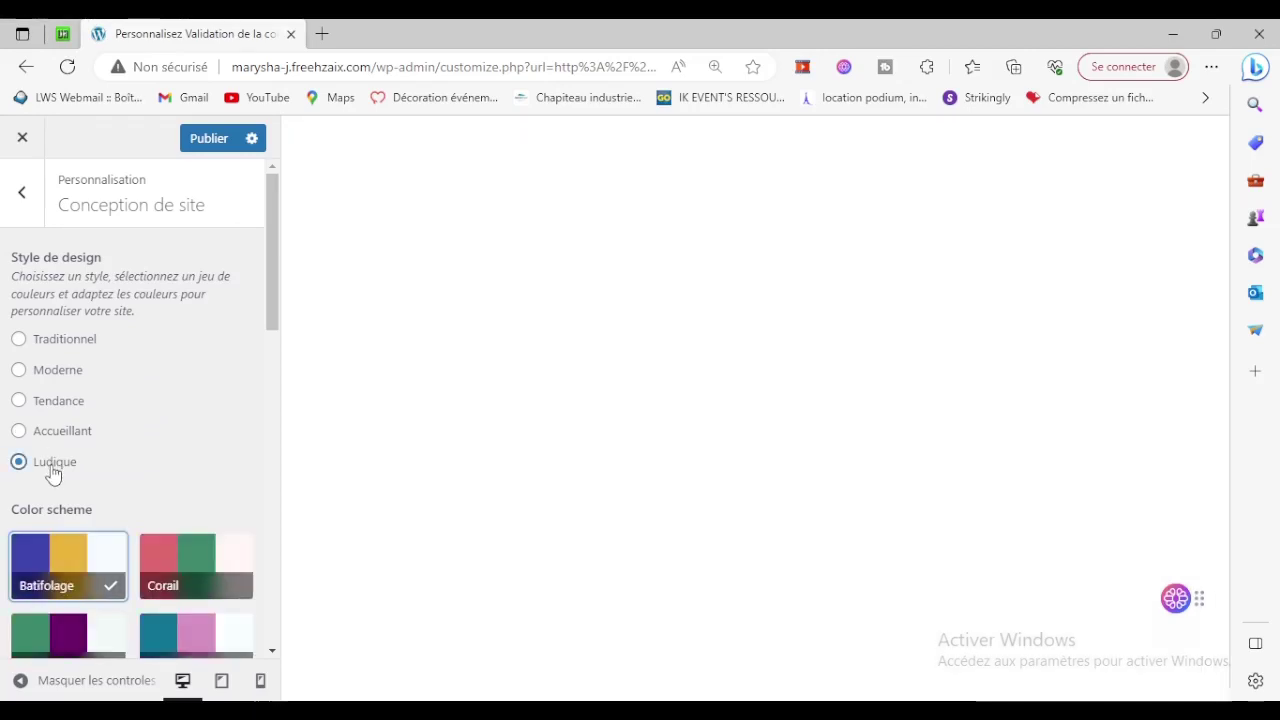
{"action": "scroll", "coordinate": [686, 487], "scroll_direction": "down", "scroll_amount": 13}
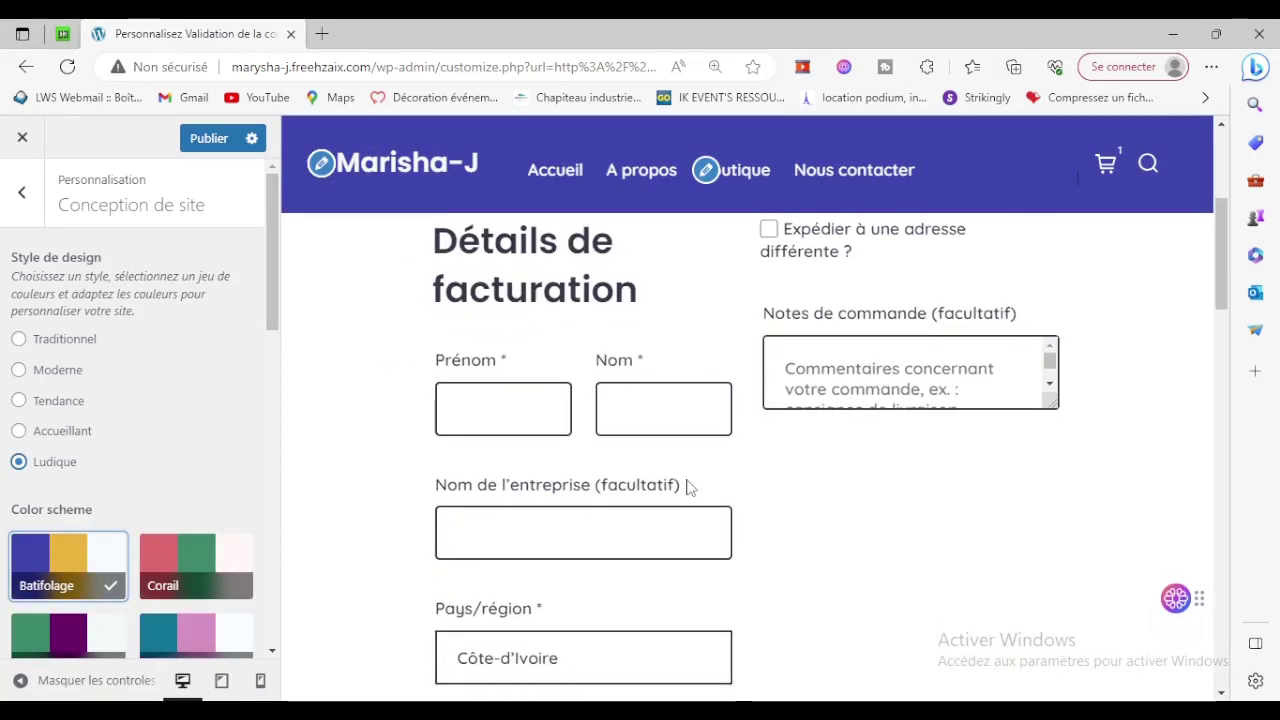
{"action": "scroll", "coordinate": [686, 487], "scroll_direction": "down", "scroll_amount": 10}
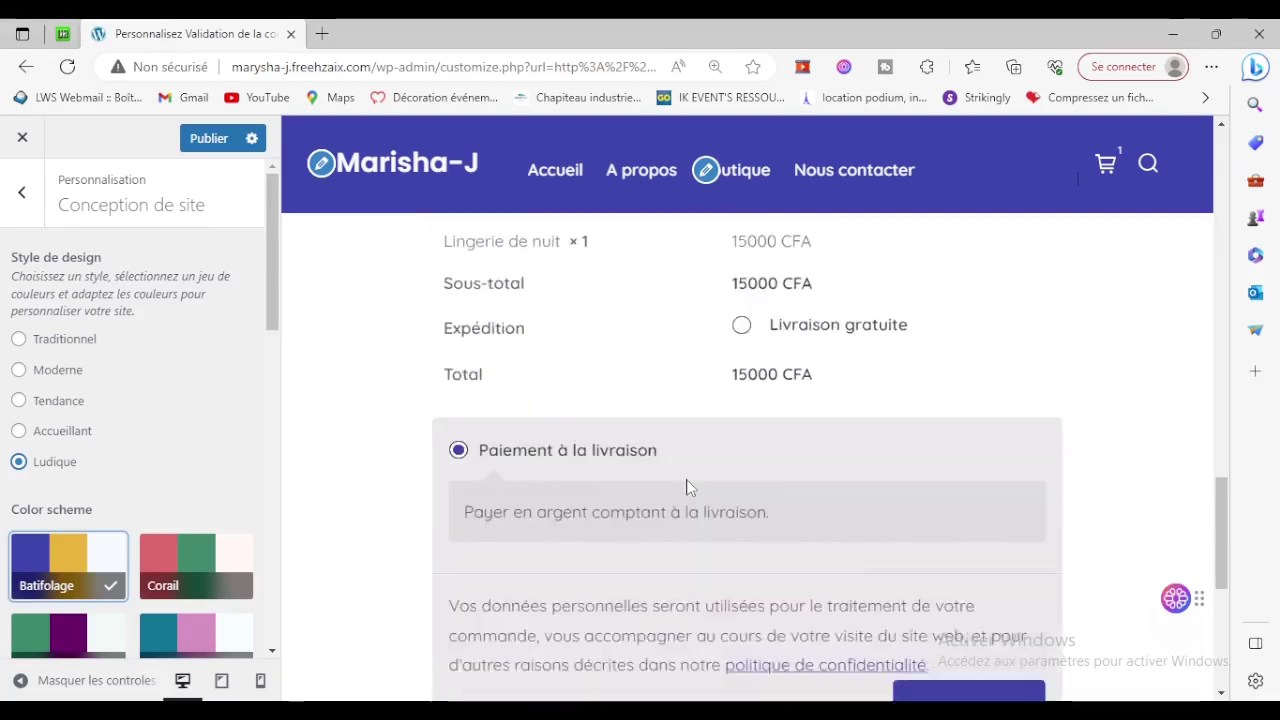
{"action": "left_click", "coordinate": [63, 438]}
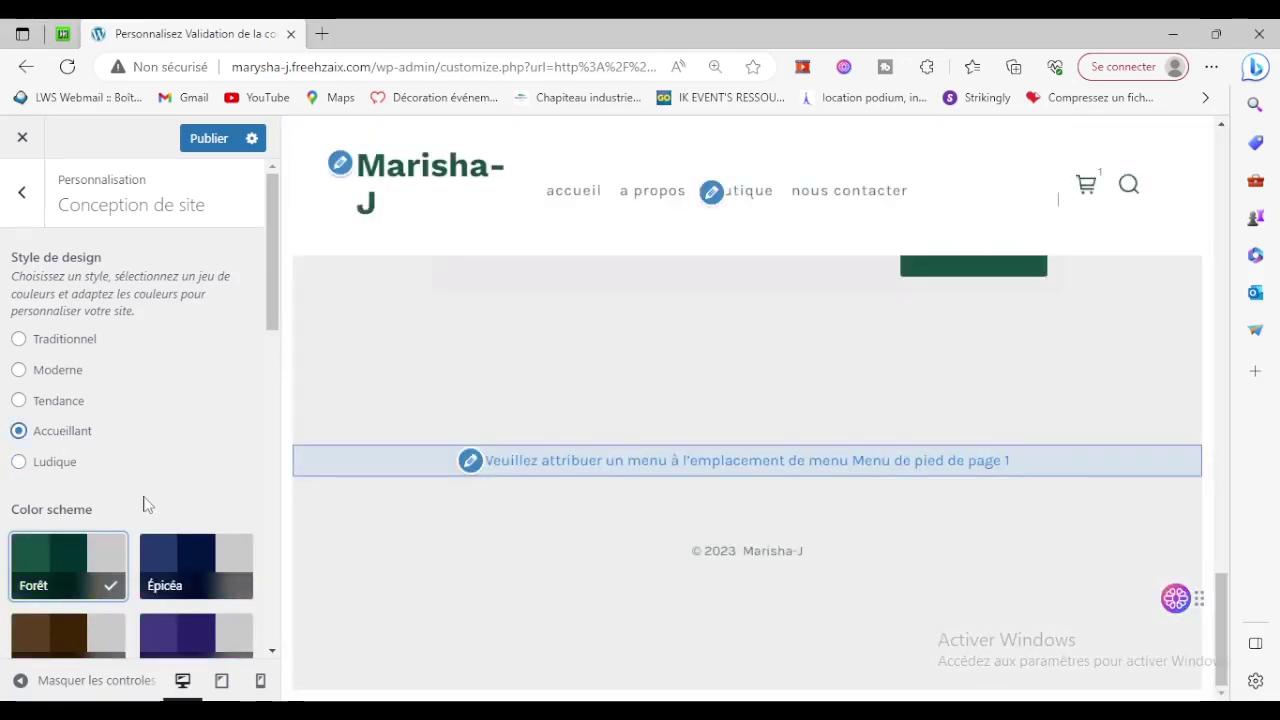
{"action": "scroll", "coordinate": [140, 495], "scroll_direction": "down", "scroll_amount": 2}
{"action": "scroll", "coordinate": [143, 503], "scroll_direction": "down", "scroll_amount": 10}
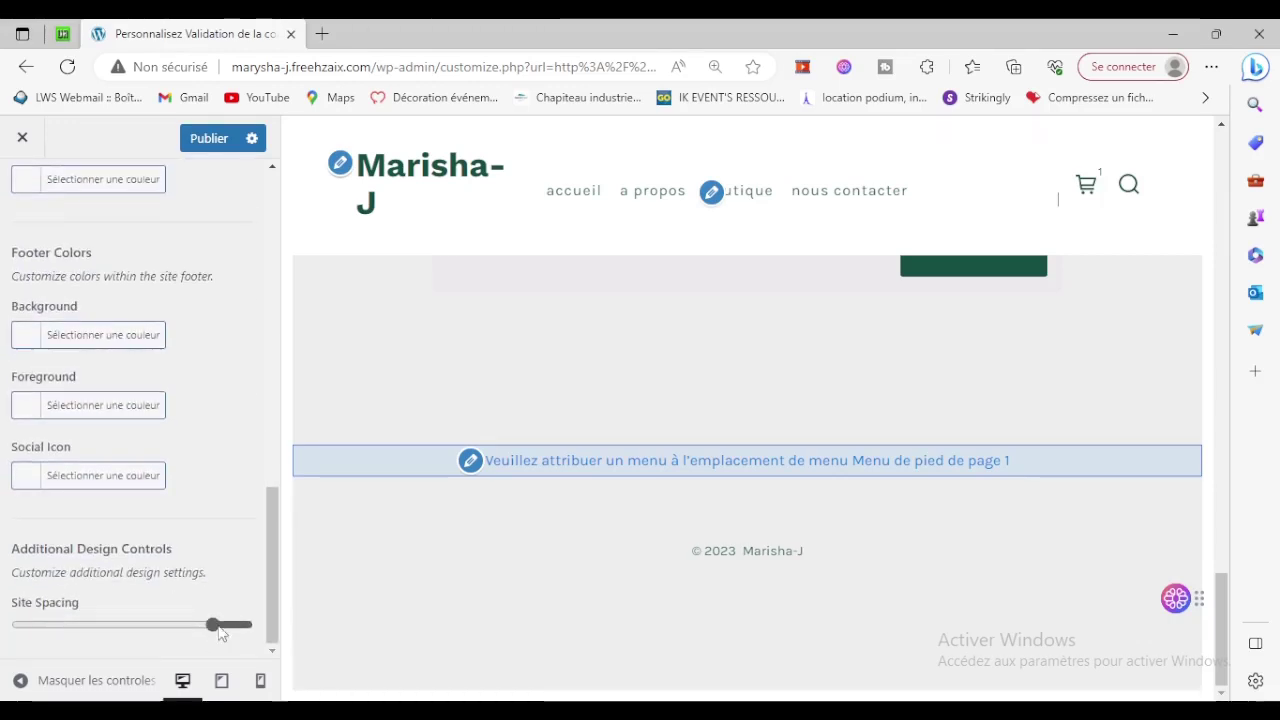
{"action": "left_click_drag", "start_coordinate": [221, 633], "coordinate": [23, 626]}
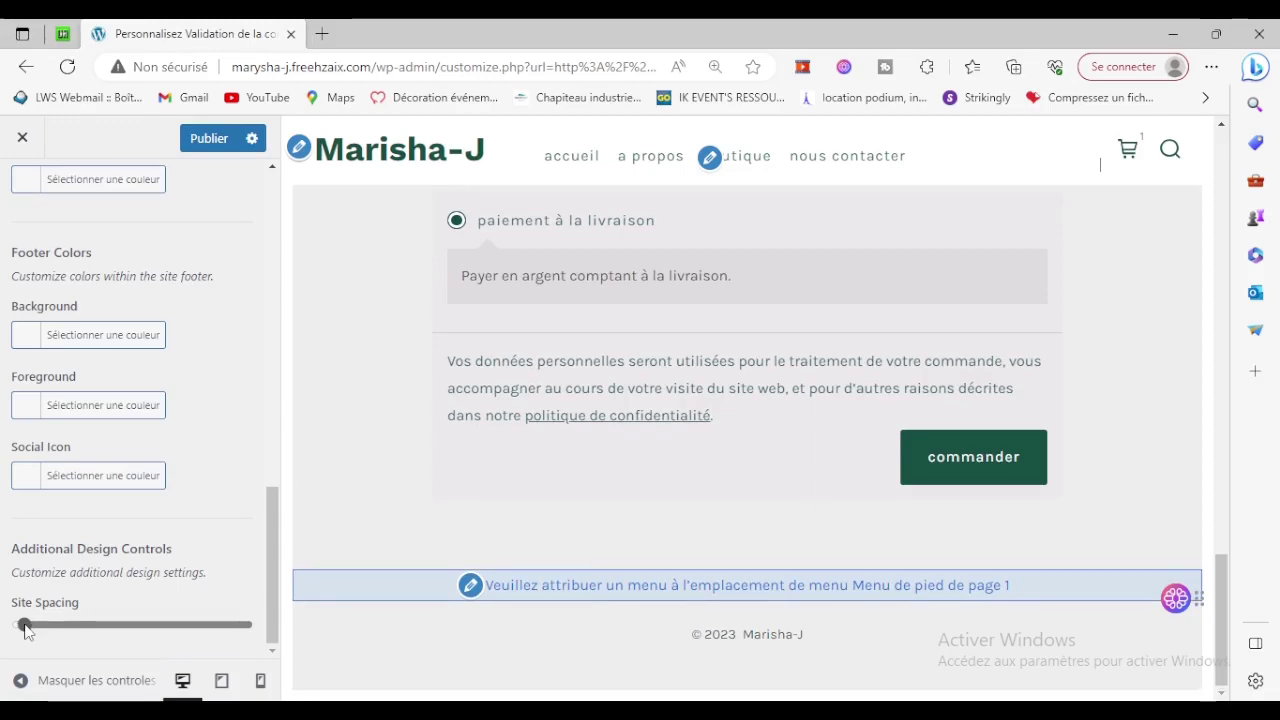
Publish the spacing change and bring the Conception de site colour palette into view.
{"action": "left_click", "coordinate": [197, 141]}
{"action": "scroll", "coordinate": [715, 537], "scroll_direction": "up", "scroll_amount": 10}
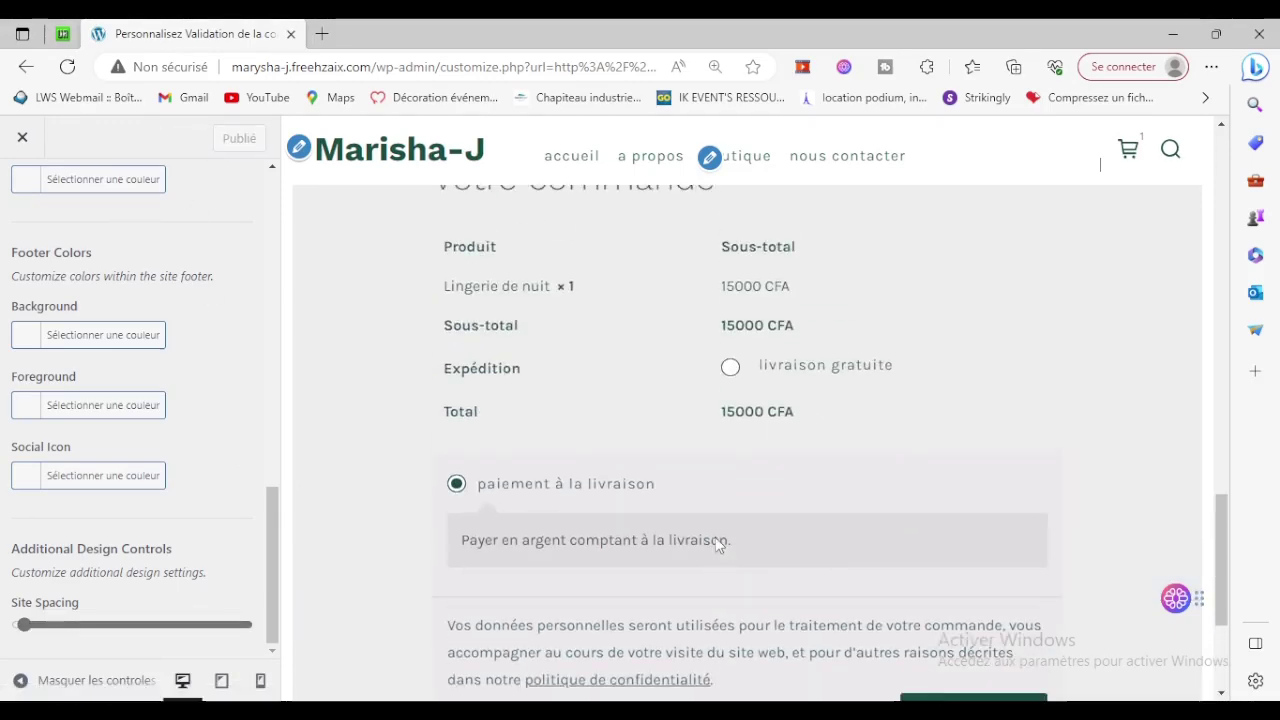
{"action": "scroll", "coordinate": [714, 535], "scroll_direction": "up", "scroll_amount": 8}
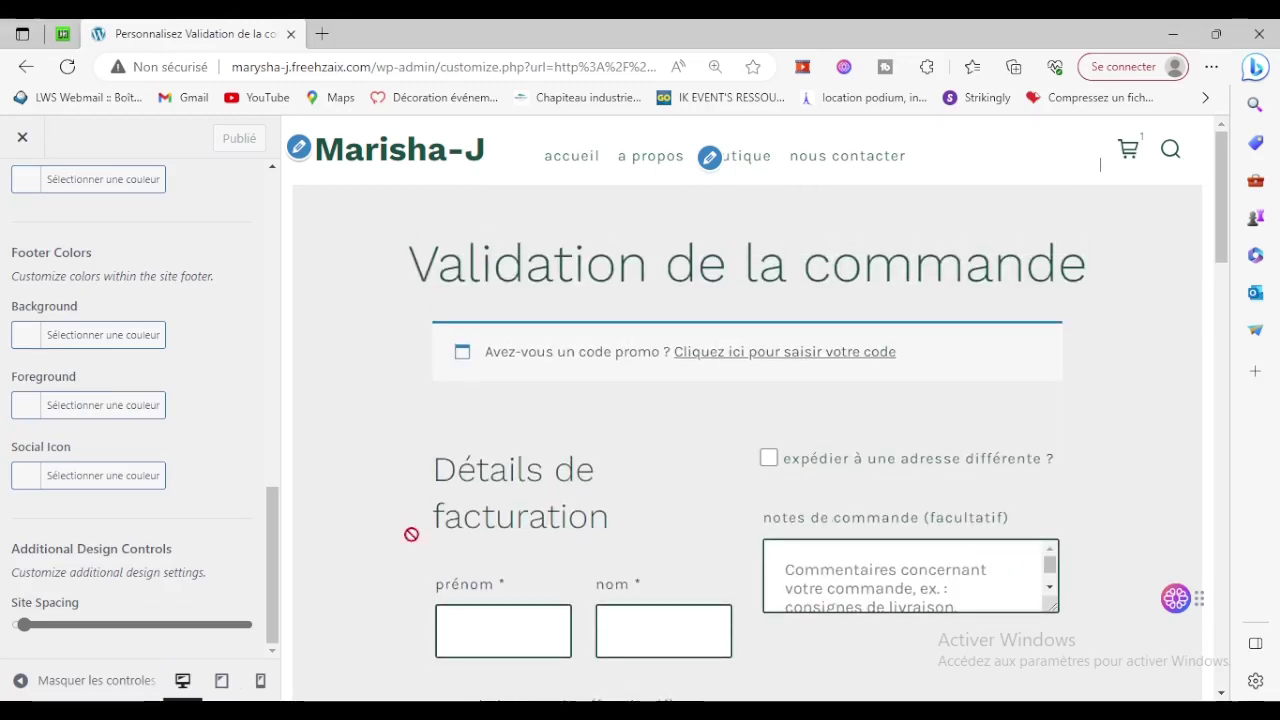
{"action": "scroll", "coordinate": [107, 500], "scroll_direction": "up", "scroll_amount": 10}
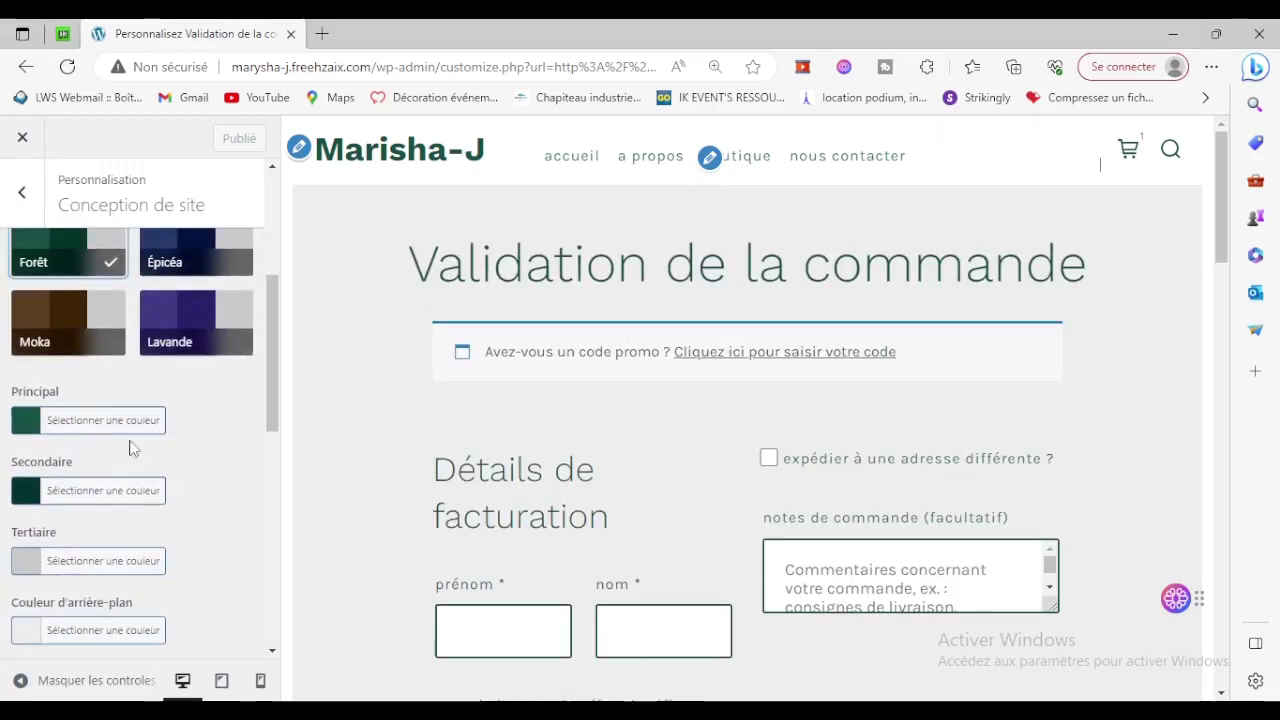
Set the primary colour to deep blue #001fd1 and the secondary to bright blue, then publish.
{"action": "left_click", "coordinate": [82, 425]}
{"action": "scroll", "coordinate": [125, 440], "scroll_direction": "down", "scroll_amount": 3}
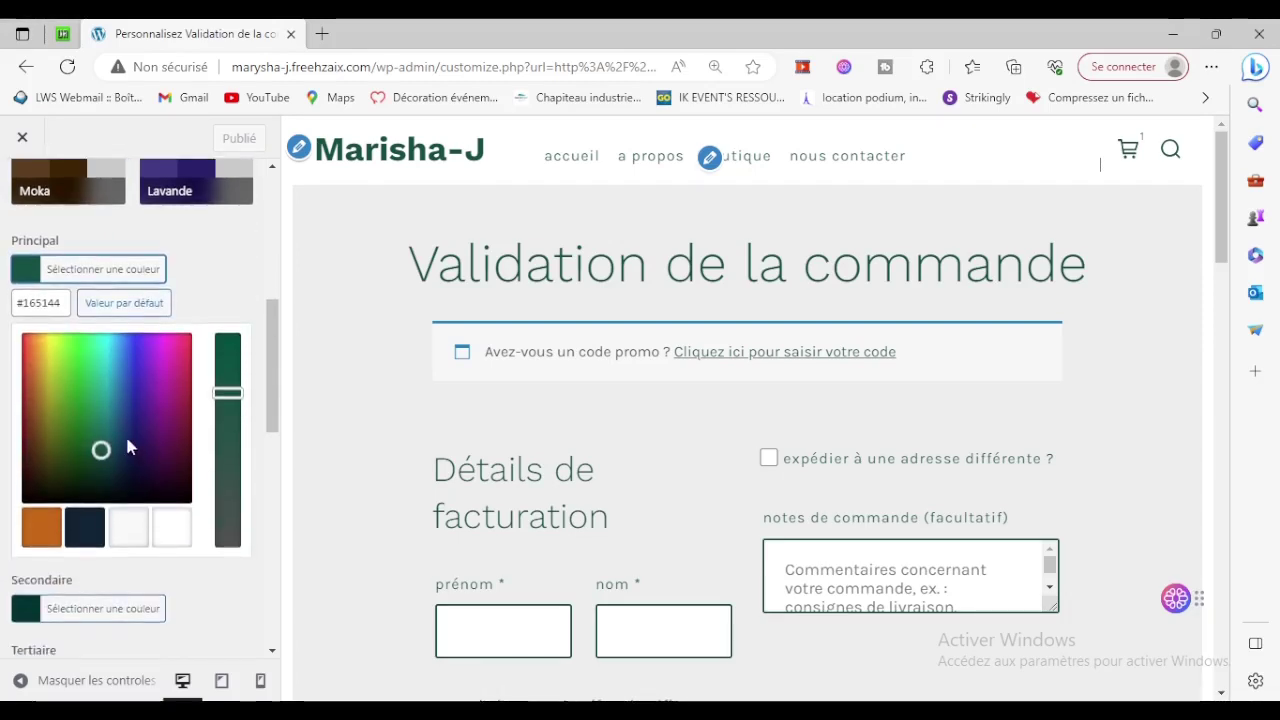
{"action": "mouse_move", "coordinate": [126, 348]}
{"action": "left_mouse_down"}
{"action": "mouse_move", "coordinate": [130, 338]}
{"action": "mouse_move", "coordinate": [132, 366]}
{"action": "left_mouse_up"}
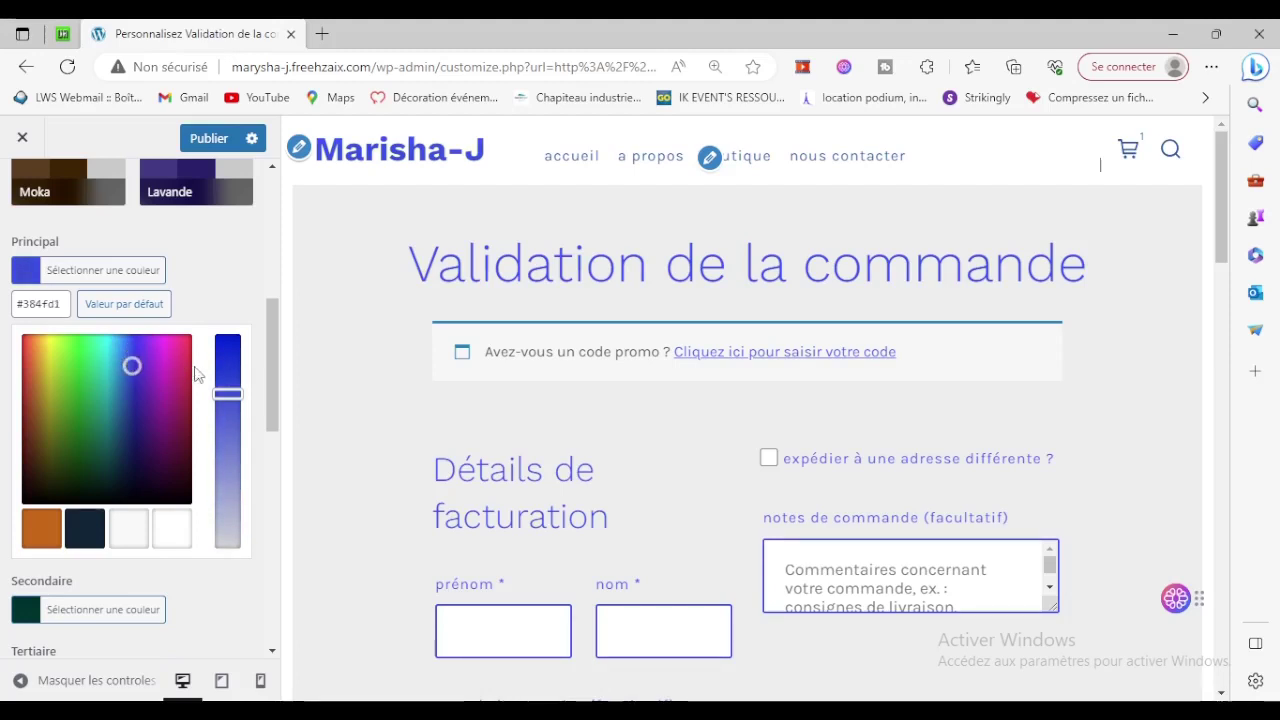
{"action": "left_click_drag", "start_coordinate": [227, 392], "coordinate": [228, 338]}
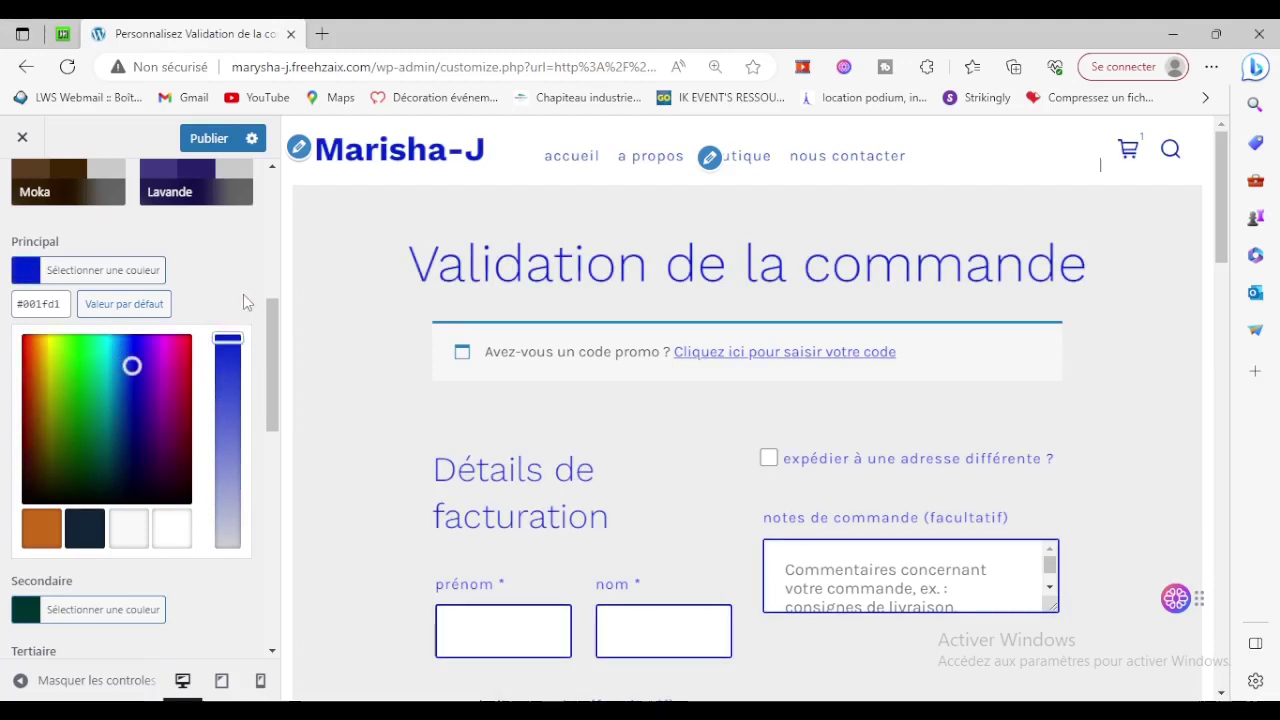
{"action": "left_click", "coordinate": [206, 603]}
{"action": "left_click", "coordinate": [80, 345]}
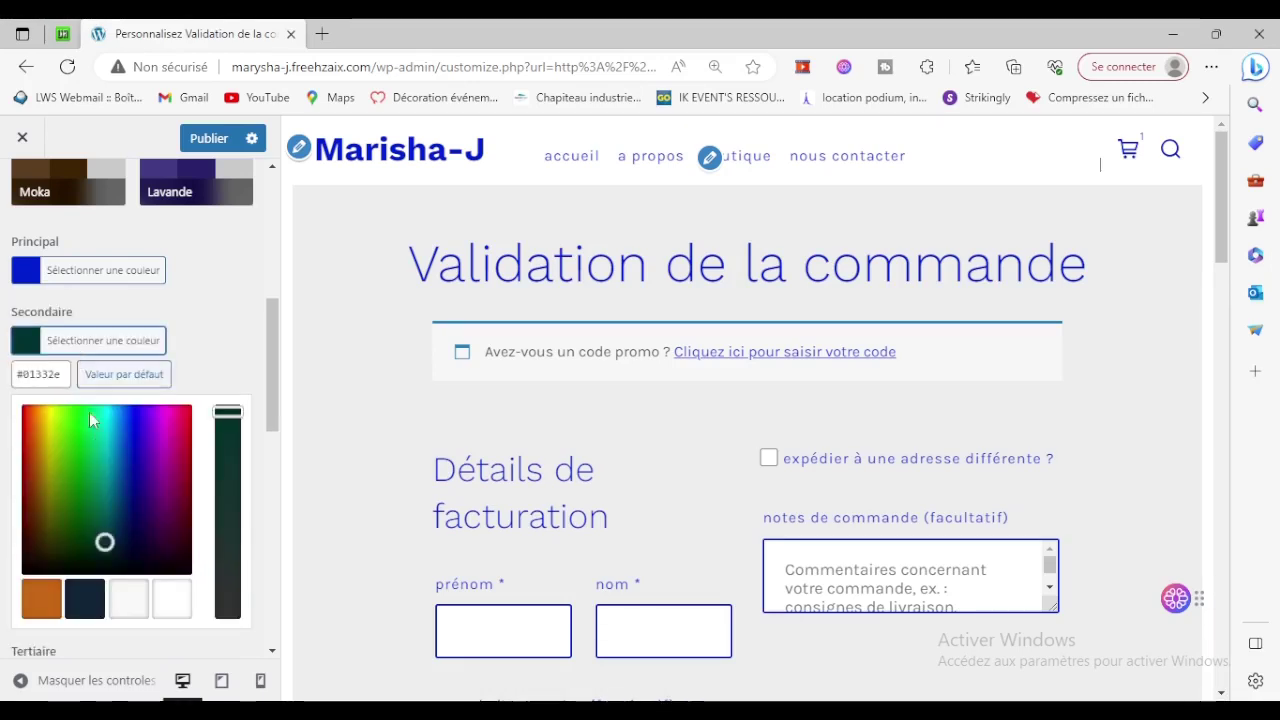
{"action": "left_click_drag", "start_coordinate": [120, 439], "coordinate": [123, 398]}
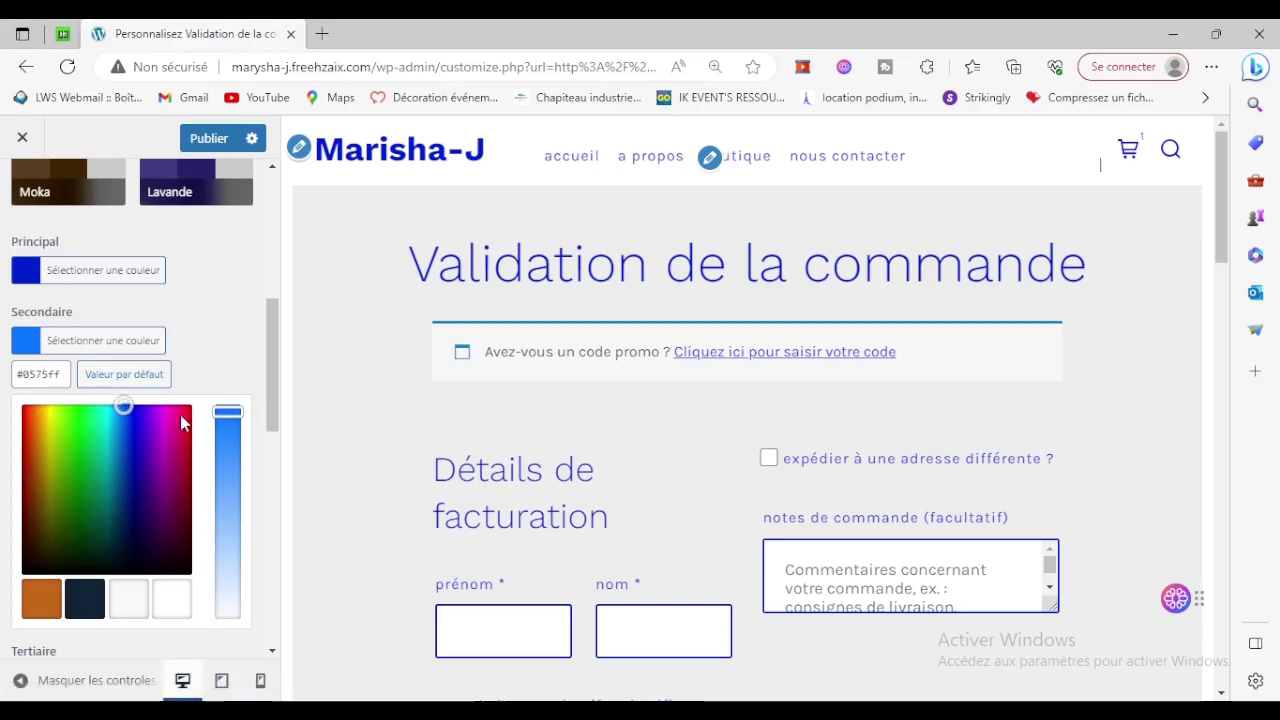
{"action": "left_click", "coordinate": [207, 138]}
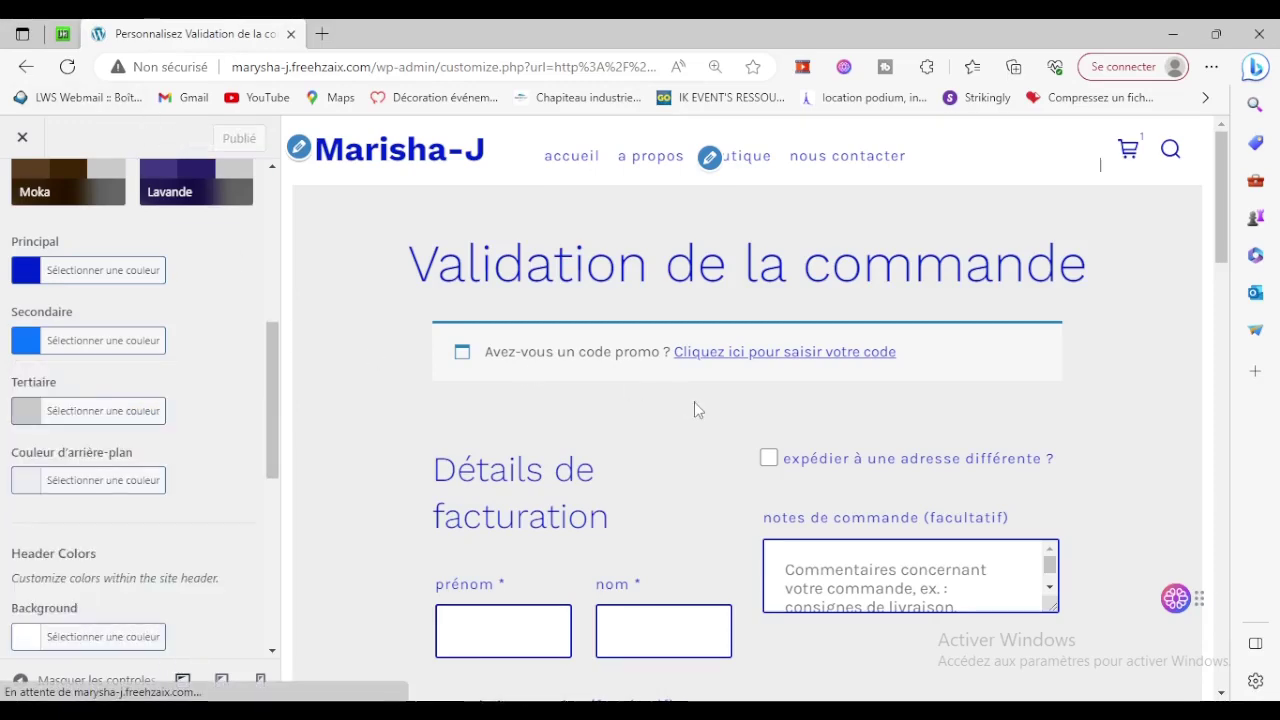
Change the secondary colour to the orange swatch #c76919 and publish.
{"action": "scroll", "coordinate": [694, 409], "scroll_direction": "down", "scroll_amount": 10}
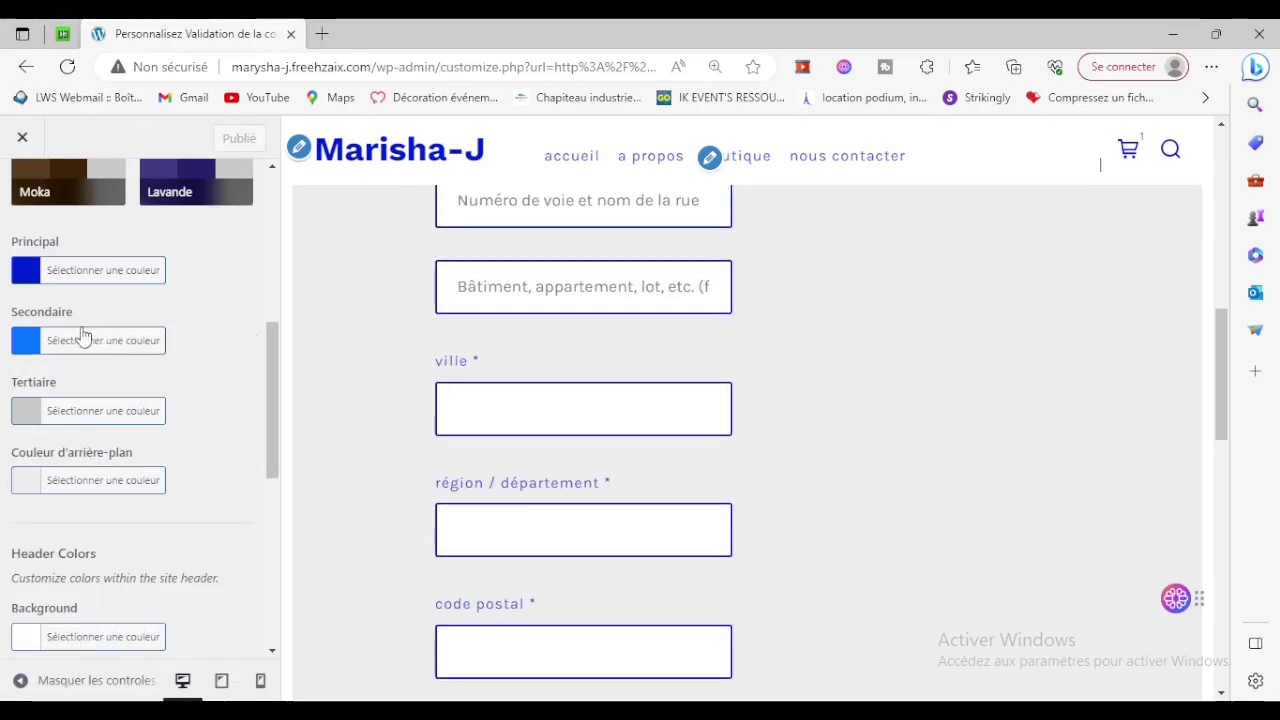
{"action": "left_click", "coordinate": [68, 342]}
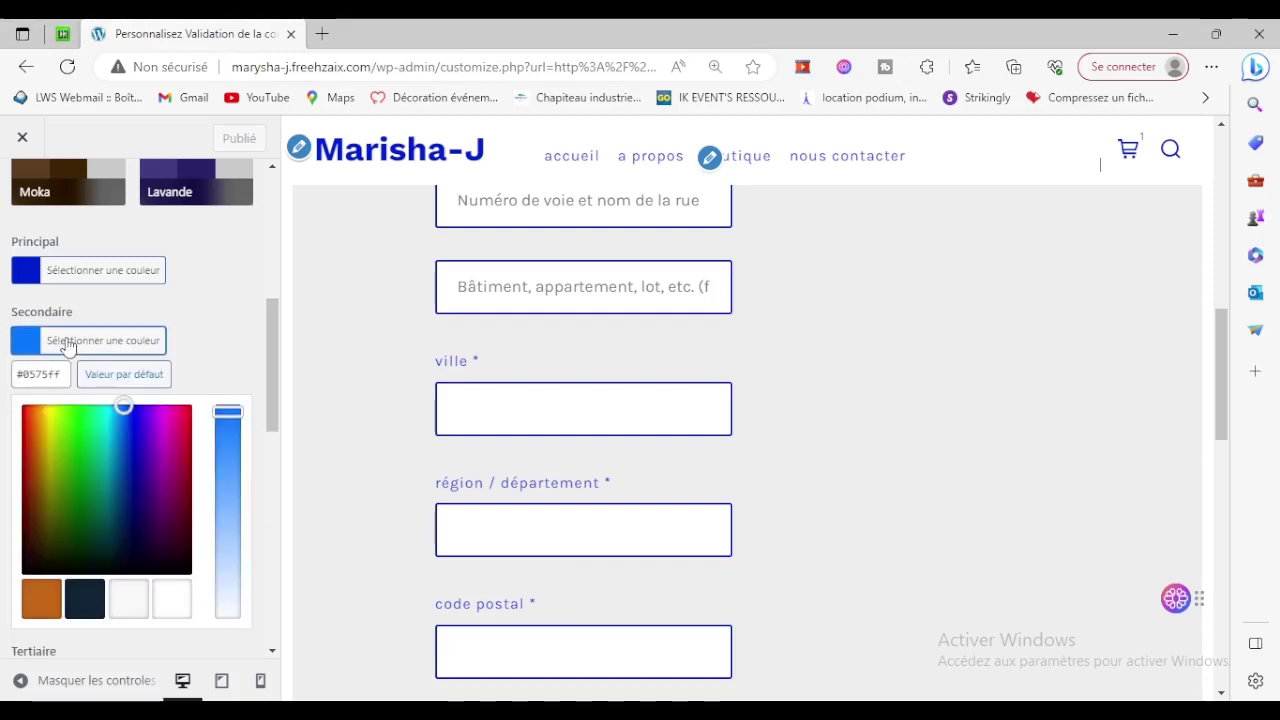
{"action": "left_click", "coordinate": [45, 598]}
{"action": "left_click", "coordinate": [200, 138]}
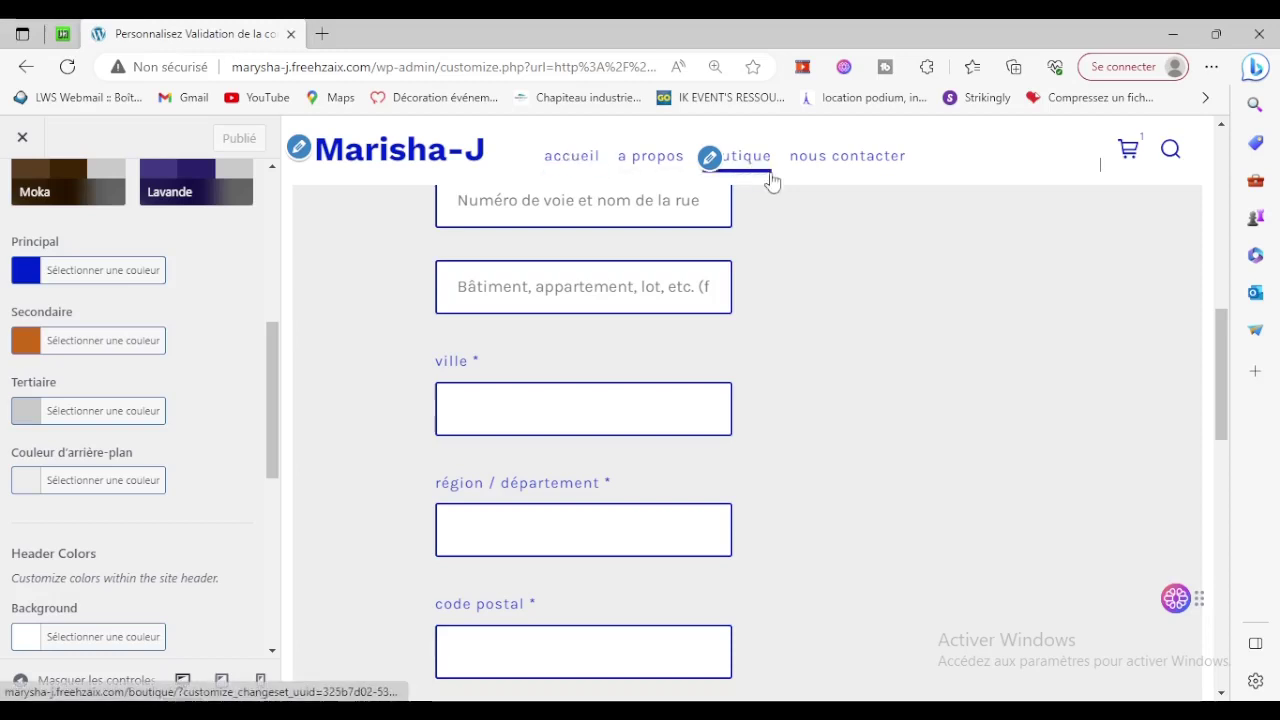
{"action": "scroll", "coordinate": [902, 424], "scroll_direction": "up", "scroll_amount": 7}
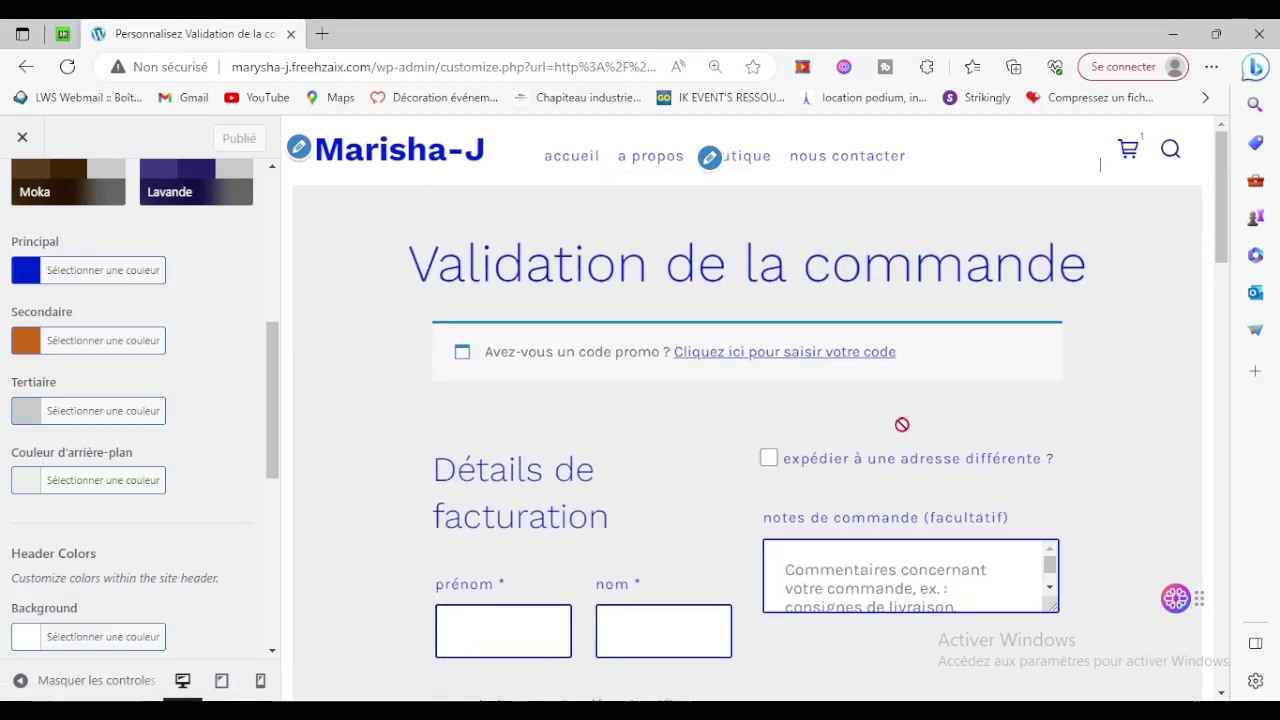
{"action": "scroll", "coordinate": [142, 325], "scroll_direction": "up", "scroll_amount": 5}
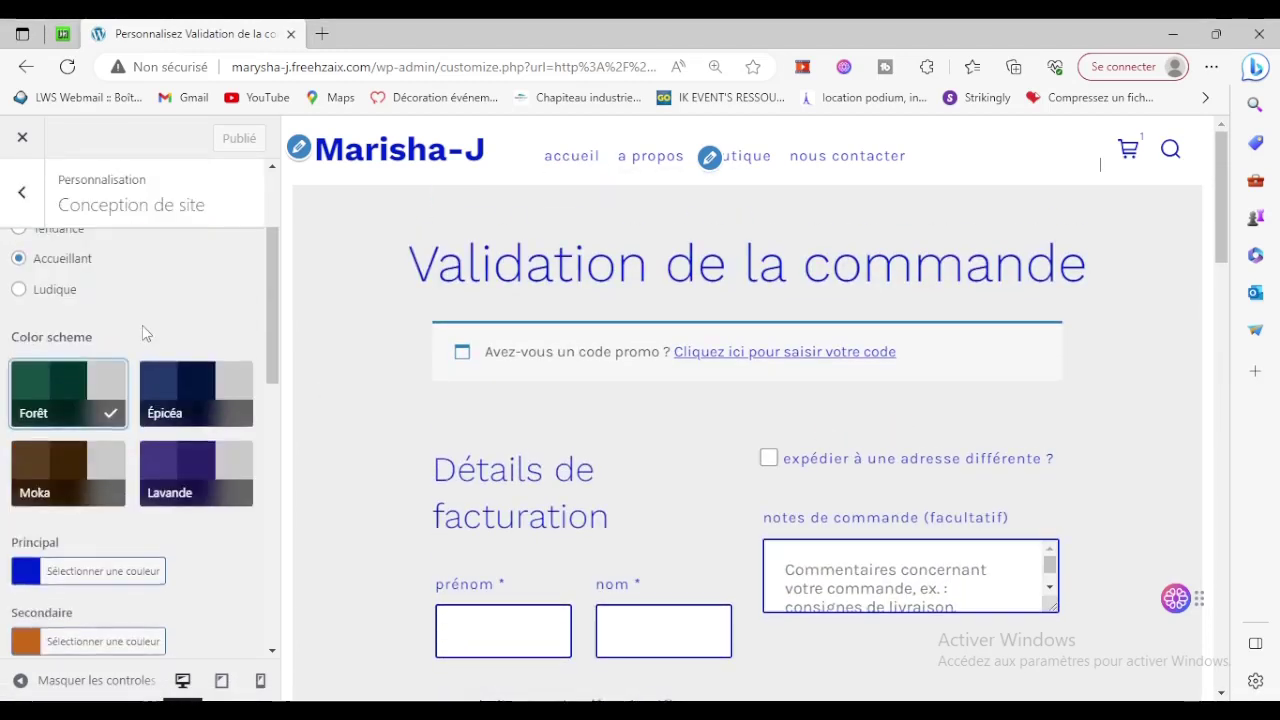
Open the Social settings and enter the Facebook page URL.
{"action": "left_click", "coordinate": [24, 196]}
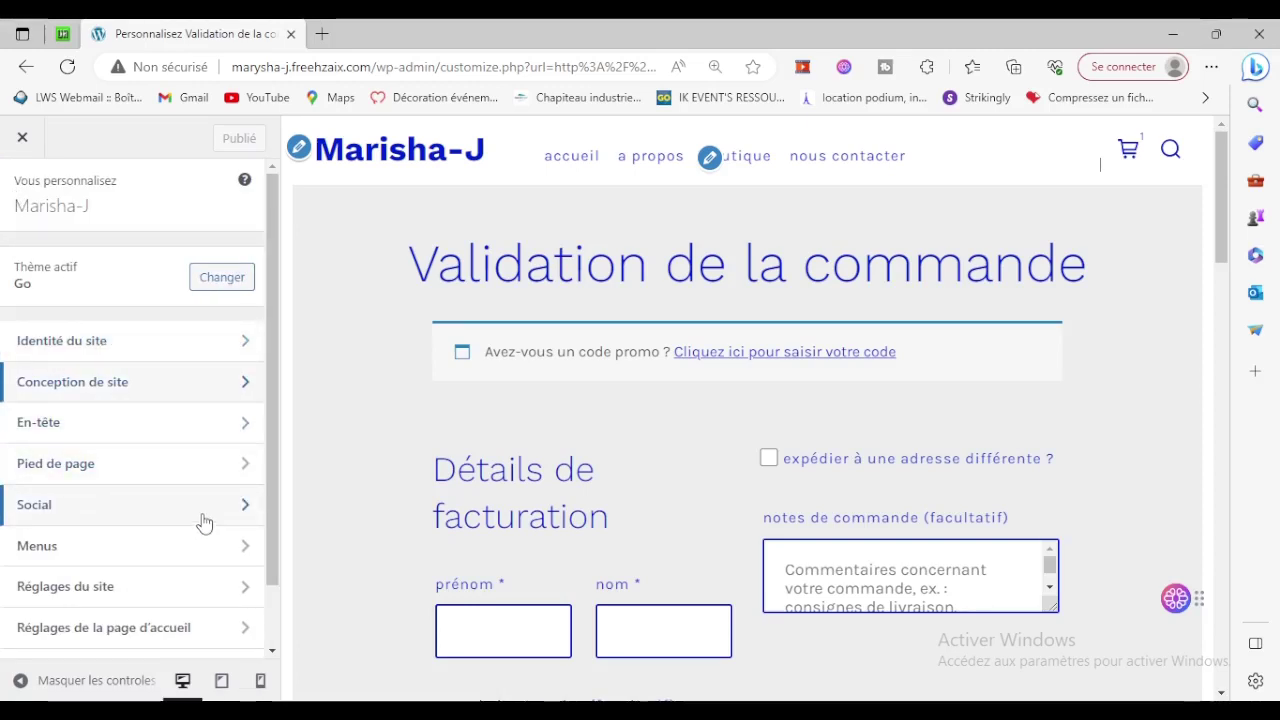
{"action": "scroll", "coordinate": [200, 520], "scroll_direction": "down", "scroll_amount": 1}
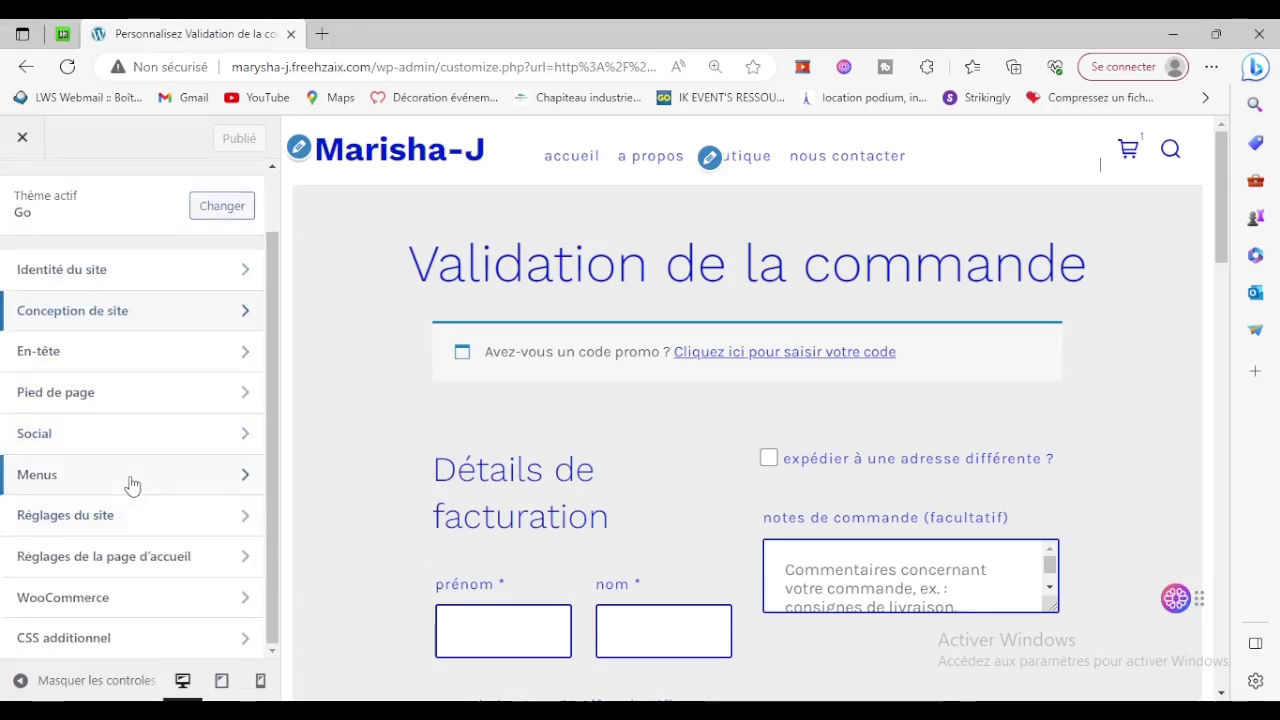
{"action": "left_click", "coordinate": [37, 432]}
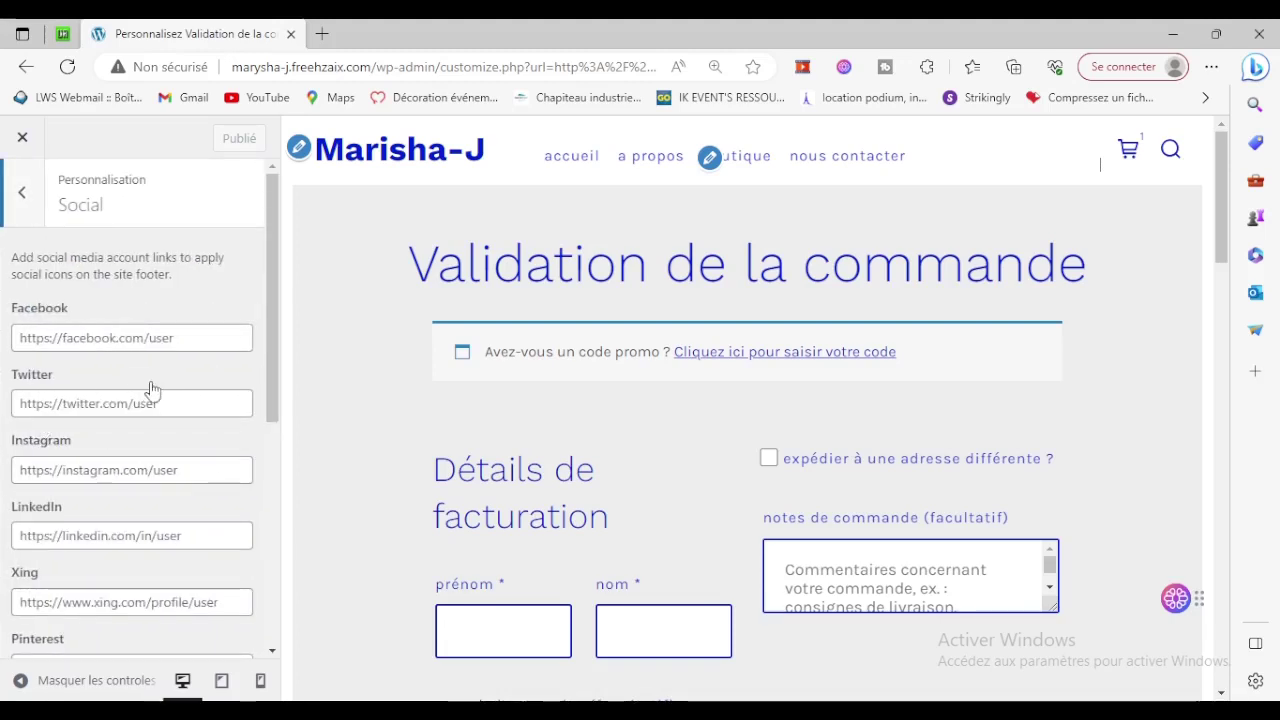
{"action": "left_click", "coordinate": [187, 340]}
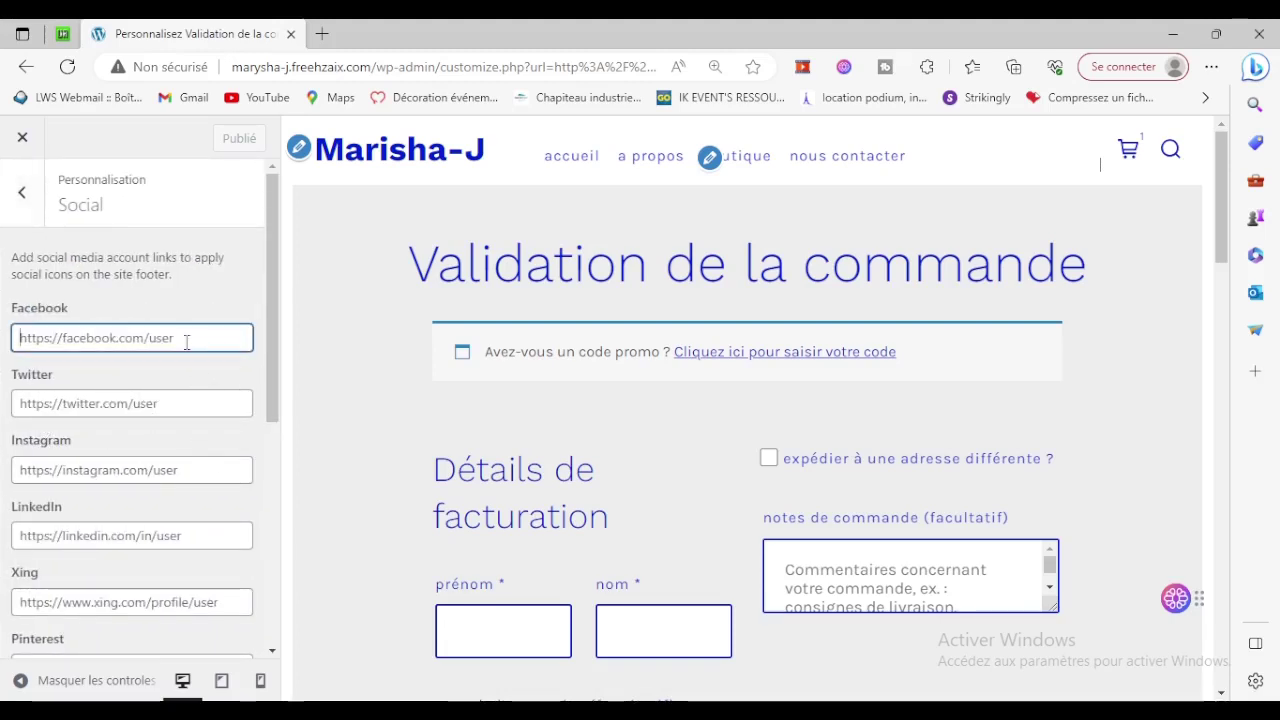
{"action": "scroll", "coordinate": [152, 548], "scroll_direction": "down", "scroll_amount": 5}
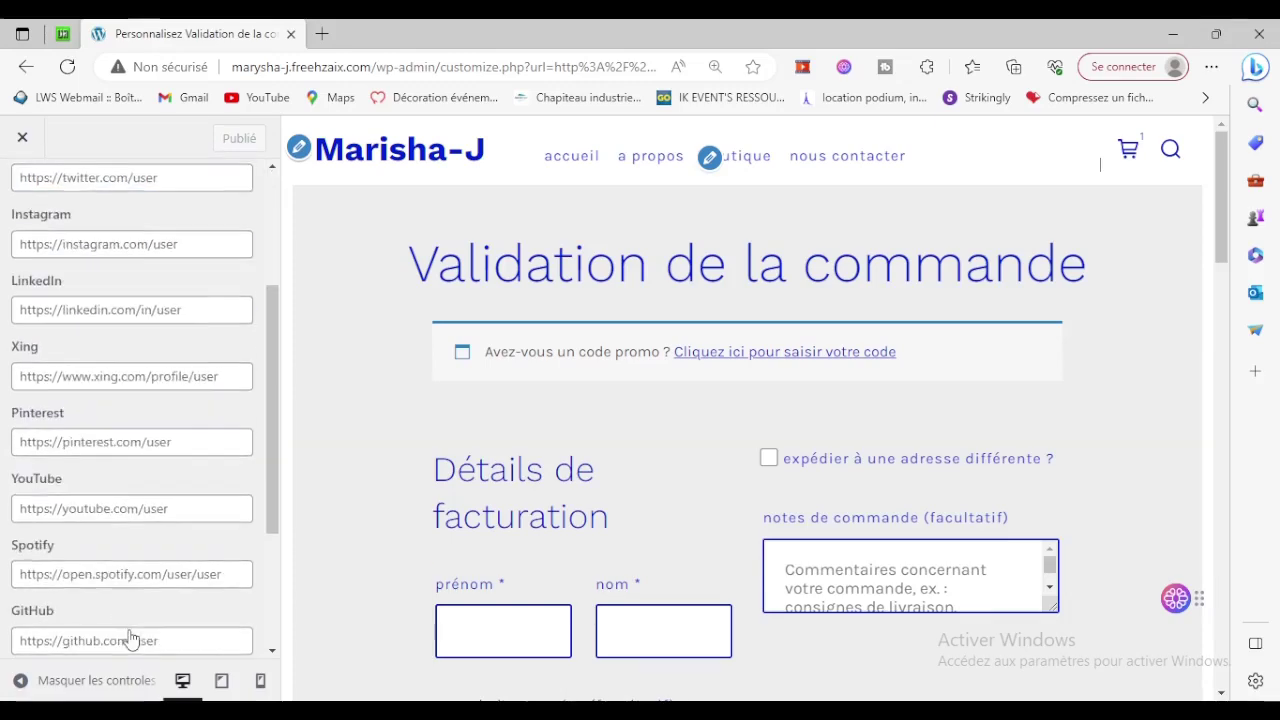
{"action": "scroll", "coordinate": [130, 500], "scroll_direction": "up", "scroll_amount": 5}
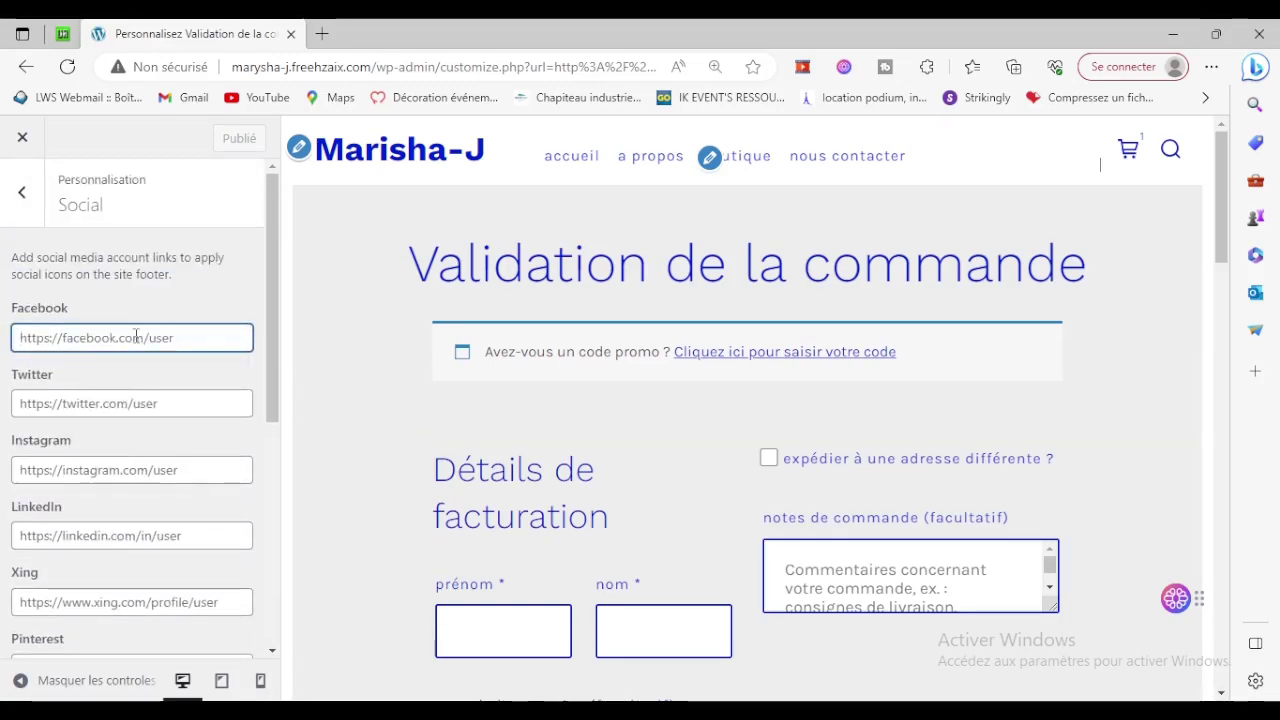
{"action": "type", "text": "h"}
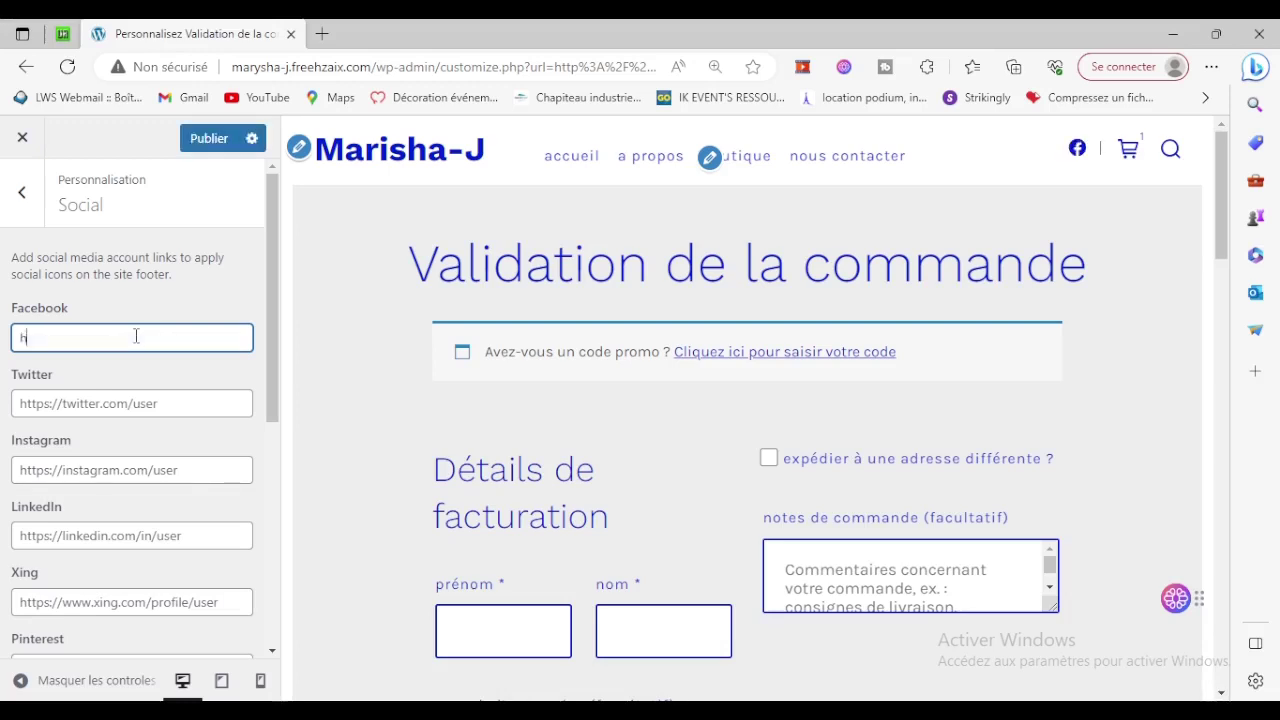
{"action": "type", "text": "ttps://facebook.com/freehzaix"}
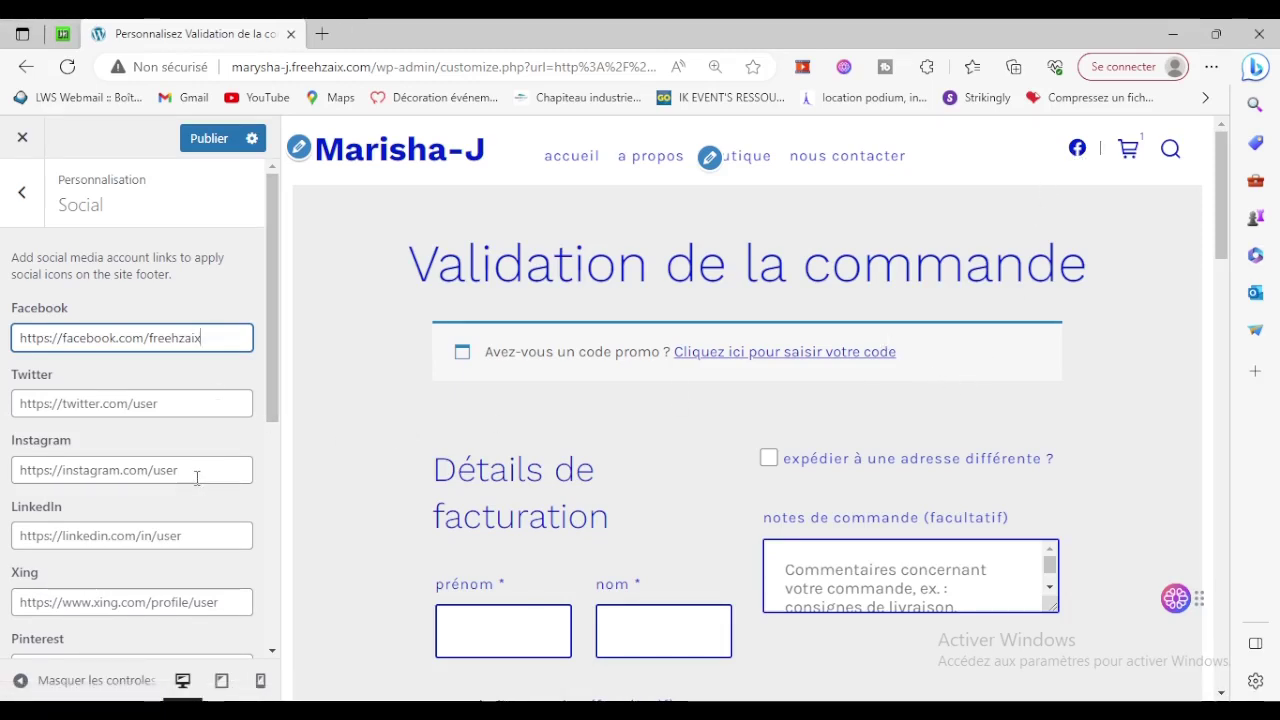
Copy the Facebook URL into the Instagram field and replace 'facebook' with 'instagram'.
{"action": "triple_click", "coordinate": [228, 334]}
{"action": "key", "text": "ctrl+c"}
{"action": "left_click", "coordinate": [203, 465]}
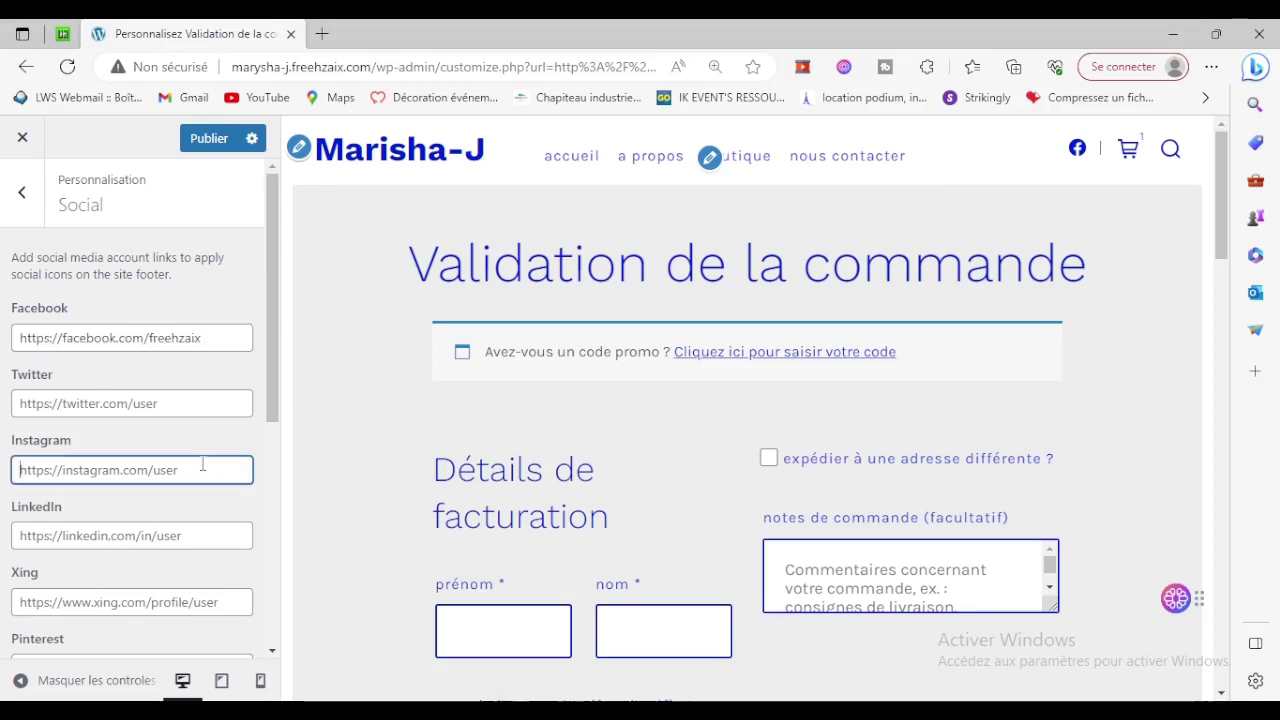
{"action": "key", "text": "ctrl+v"}
{"action": "double_click", "coordinate": [125, 469]}
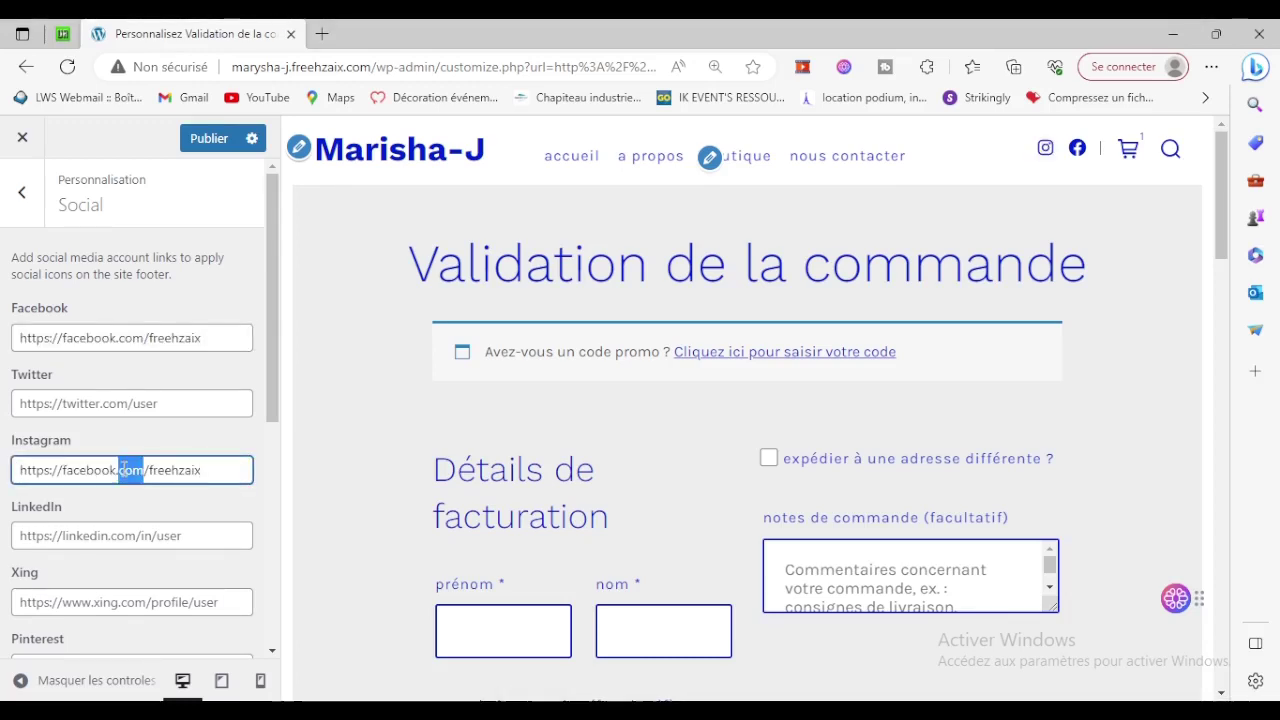
{"action": "double_click", "coordinate": [85, 462]}
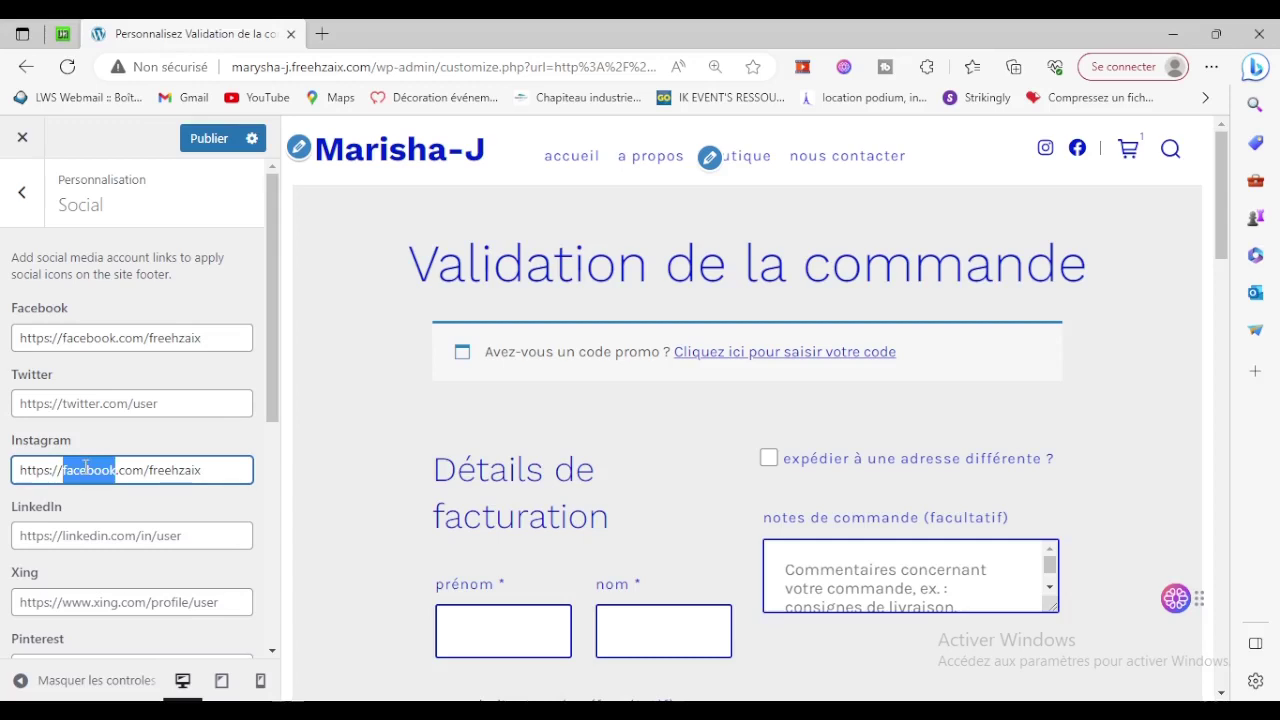
{"action": "type", "text": "ins"}
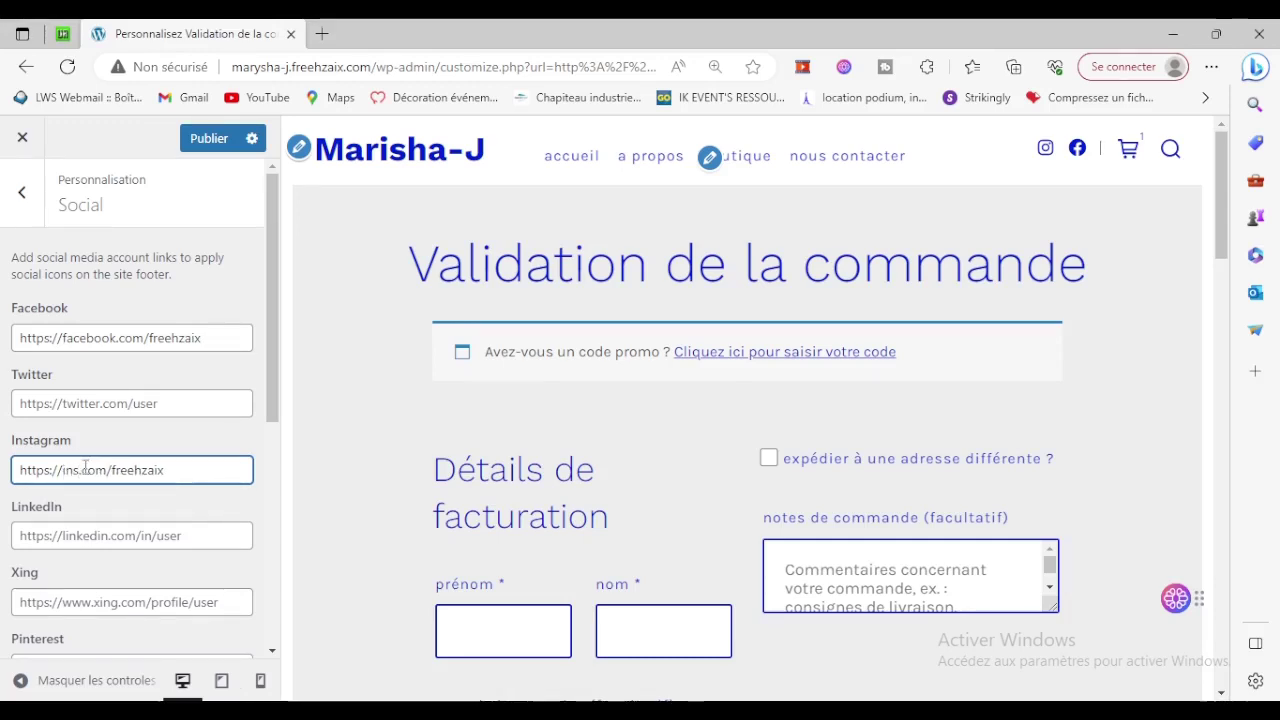
{"action": "type", "text": "tagram"}
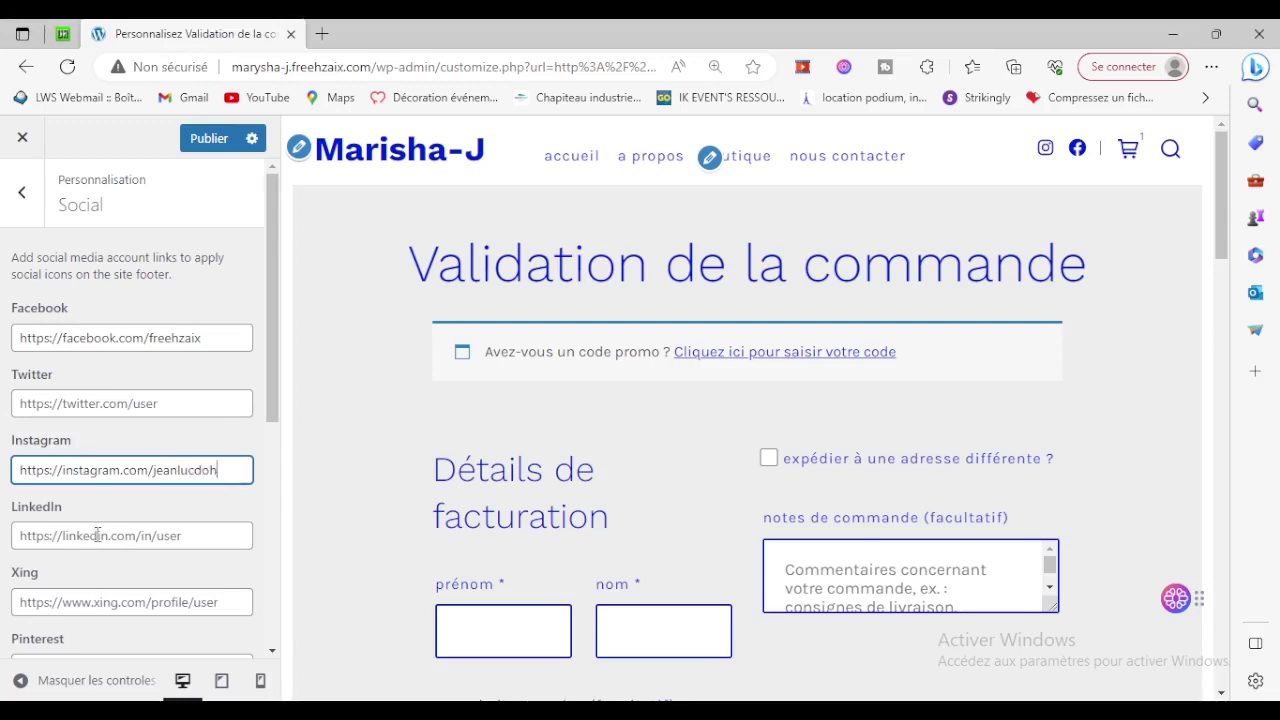
{"action": "left_click", "coordinate": [176, 537]}
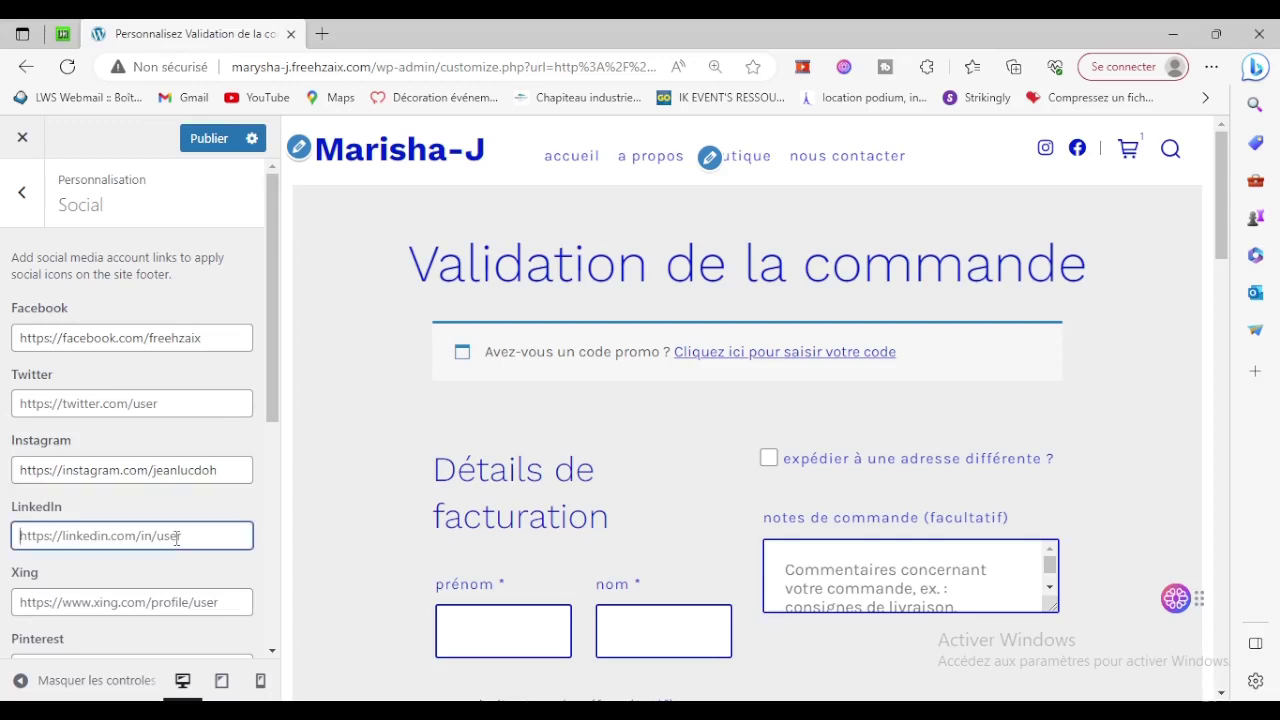
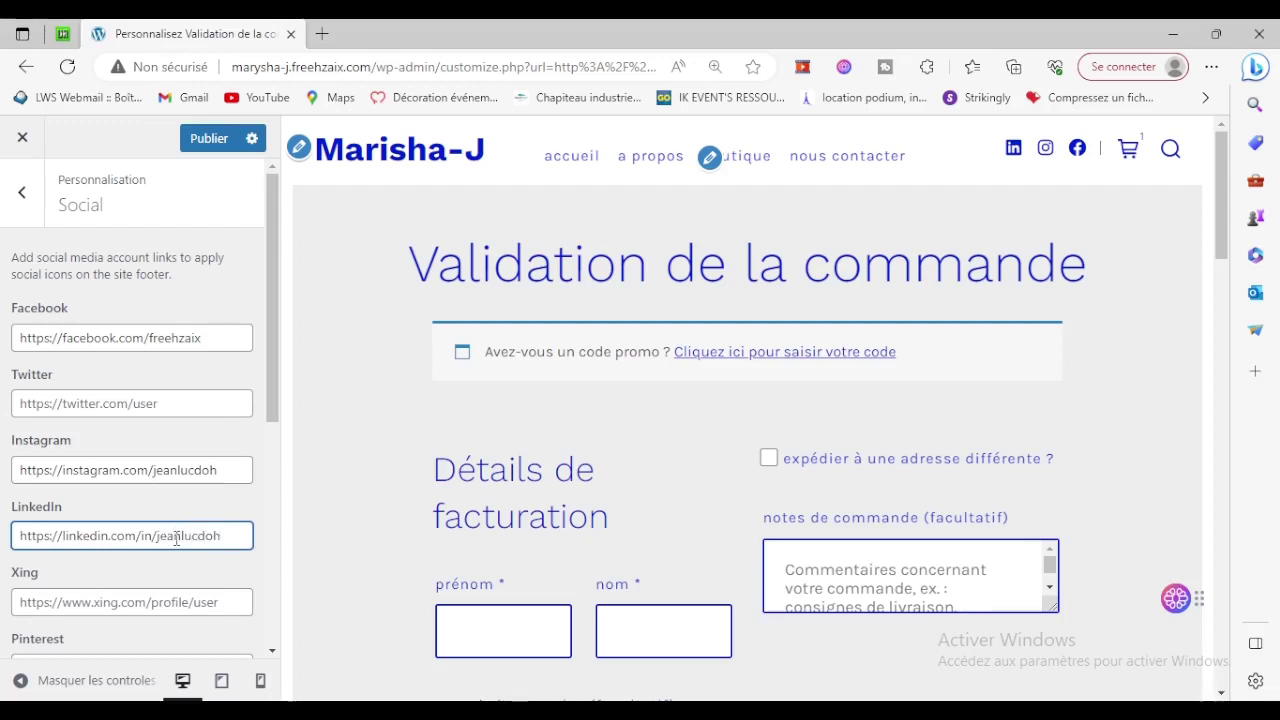
{"action": "scroll", "coordinate": [176, 538], "scroll_direction": "down", "scroll_amount": 3}
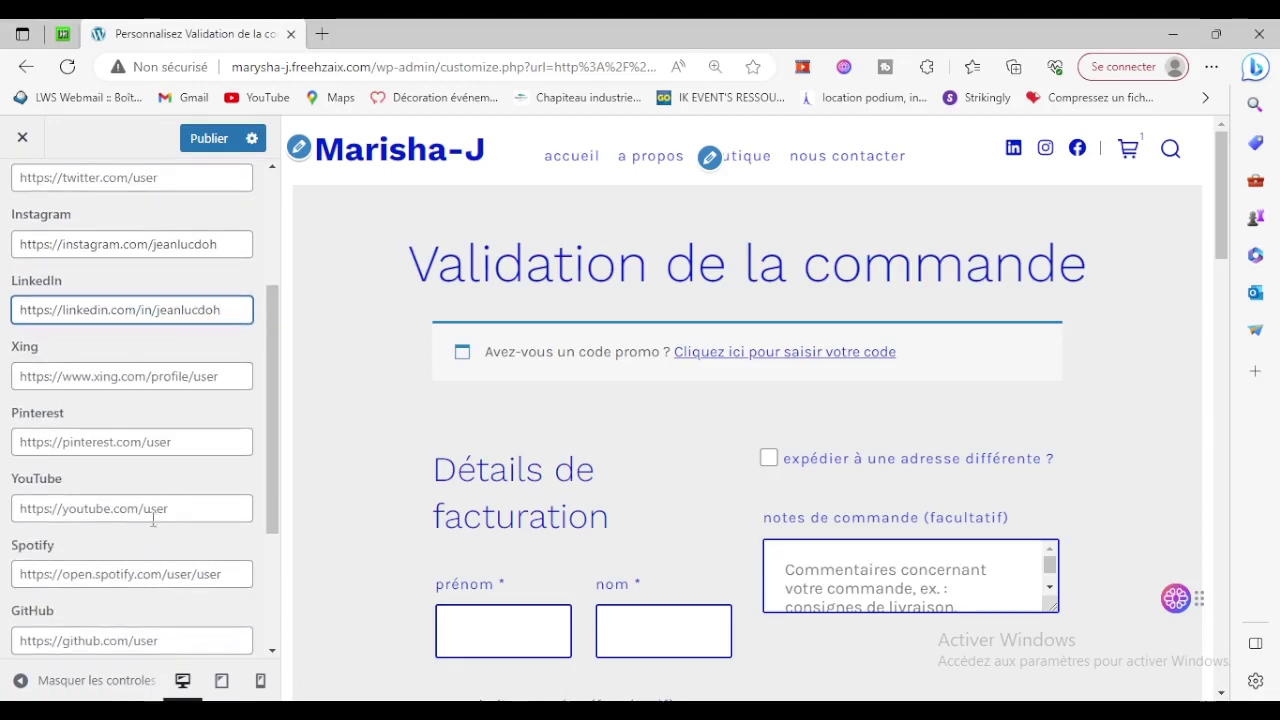
{"action": "left_click", "coordinate": [170, 510]}
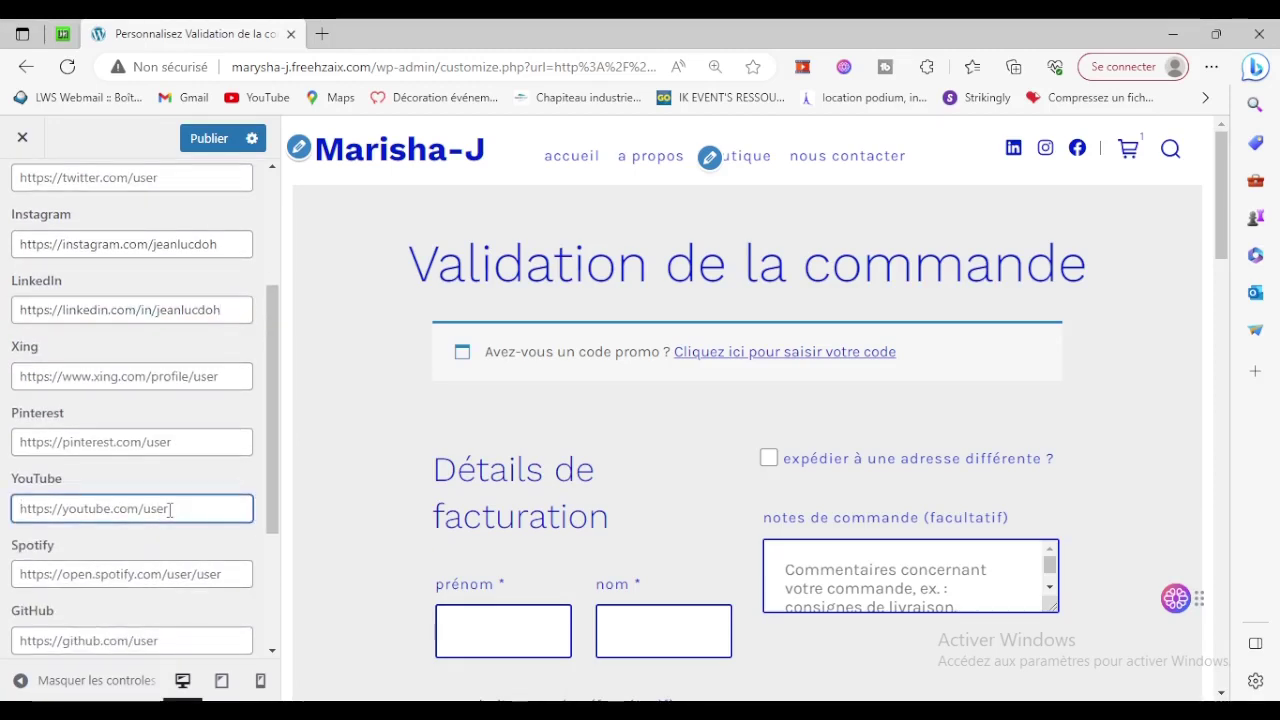
{"action": "type", "text": "http"}
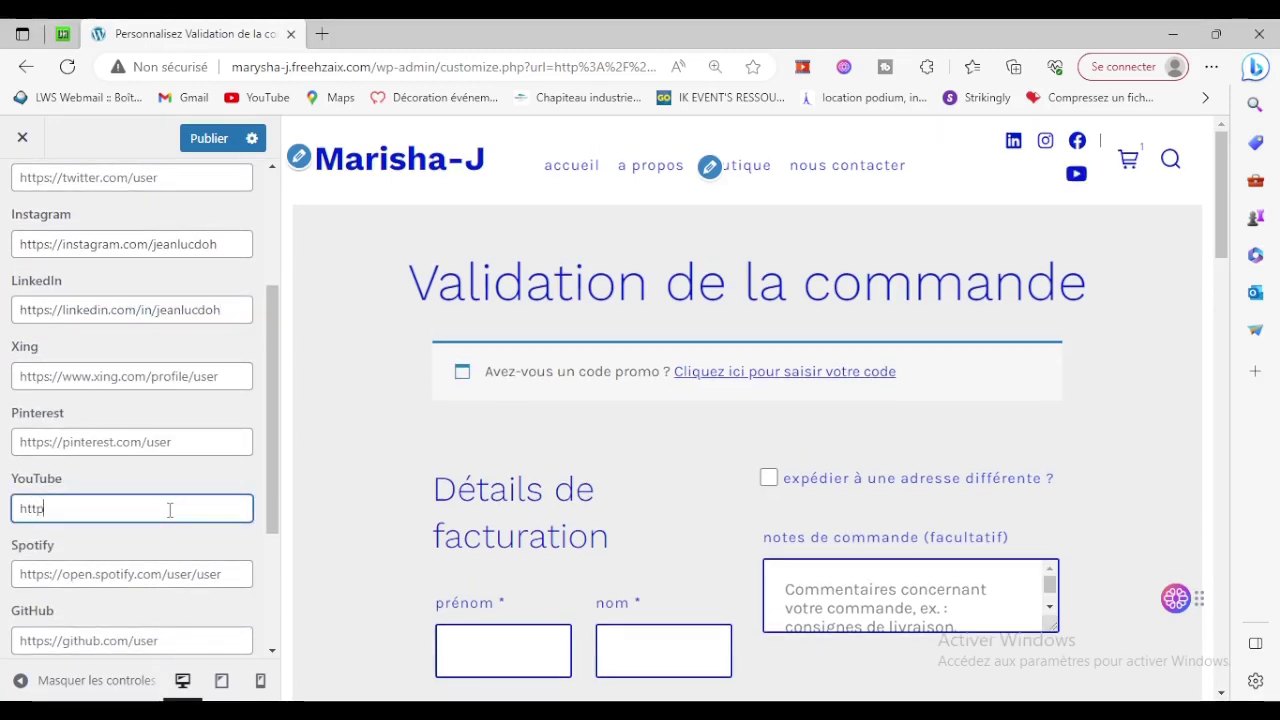
{"action": "type", "text": "s://youtube.com/@freehzaix"}
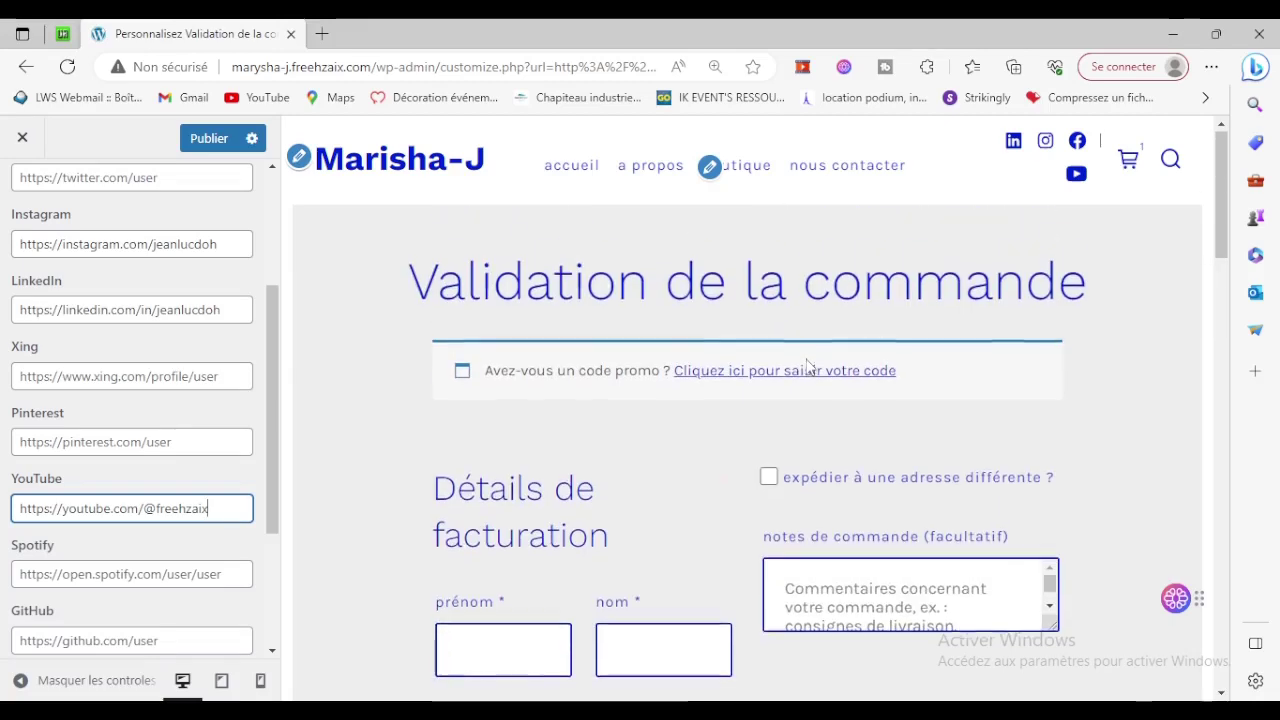
{"action": "scroll", "coordinate": [86, 480], "scroll_direction": "down", "scroll_amount": 2}
{"action": "scroll", "coordinate": [70, 515], "scroll_direction": "up", "scroll_amount": 3}
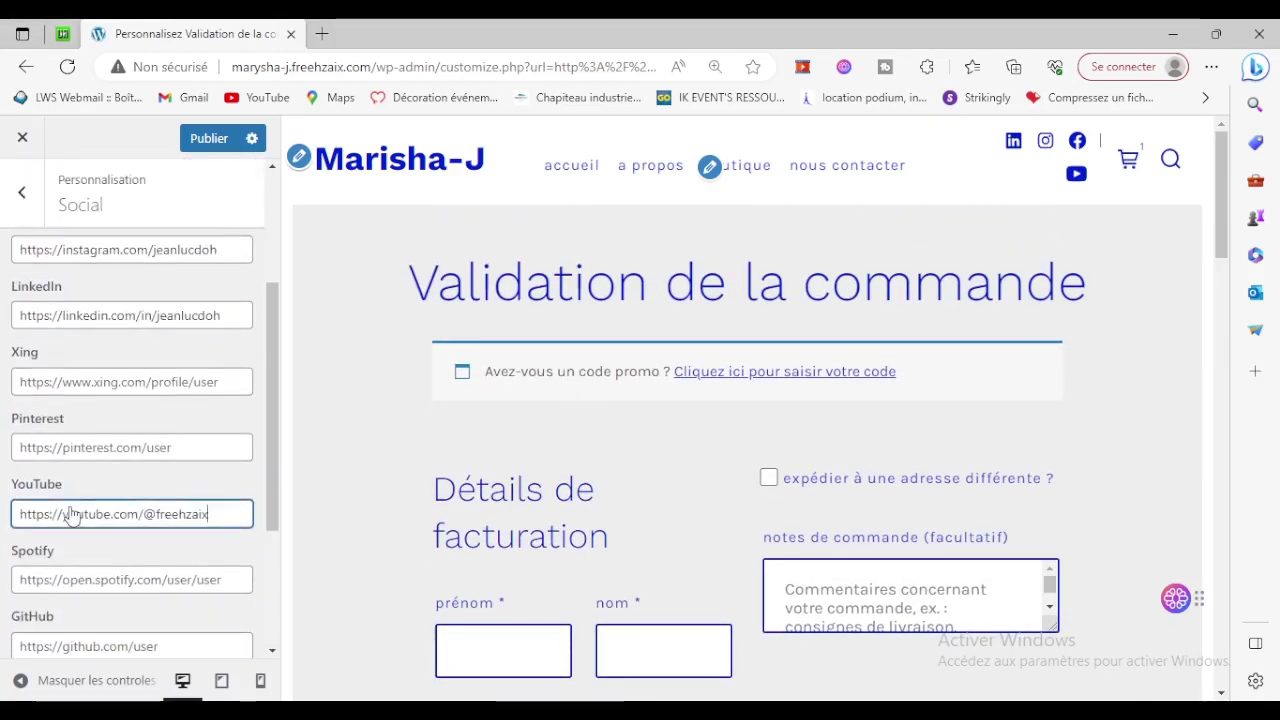
{"action": "scroll", "coordinate": [210, 380], "scroll_direction": "up", "scroll_amount": 2}
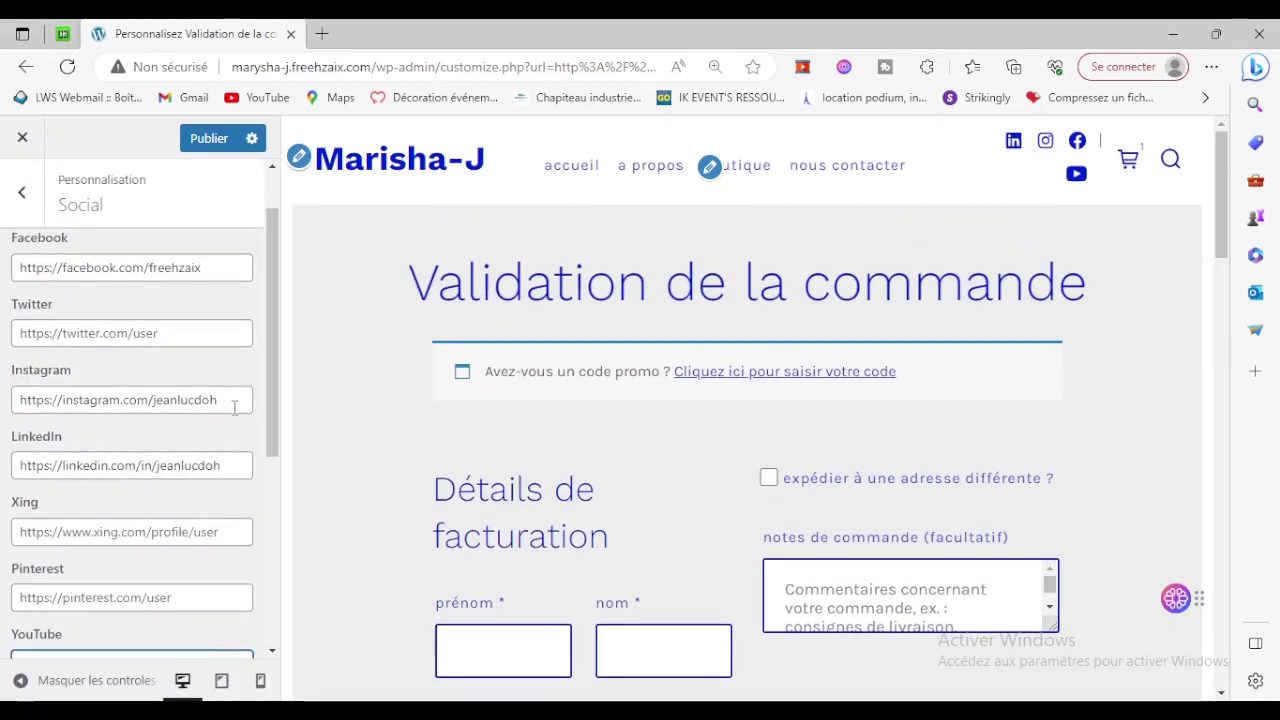
Clear the LinkedIn link and publish the social changes.
{"action": "left_click_drag", "start_coordinate": [216, 399], "coordinate": [10, 422]}
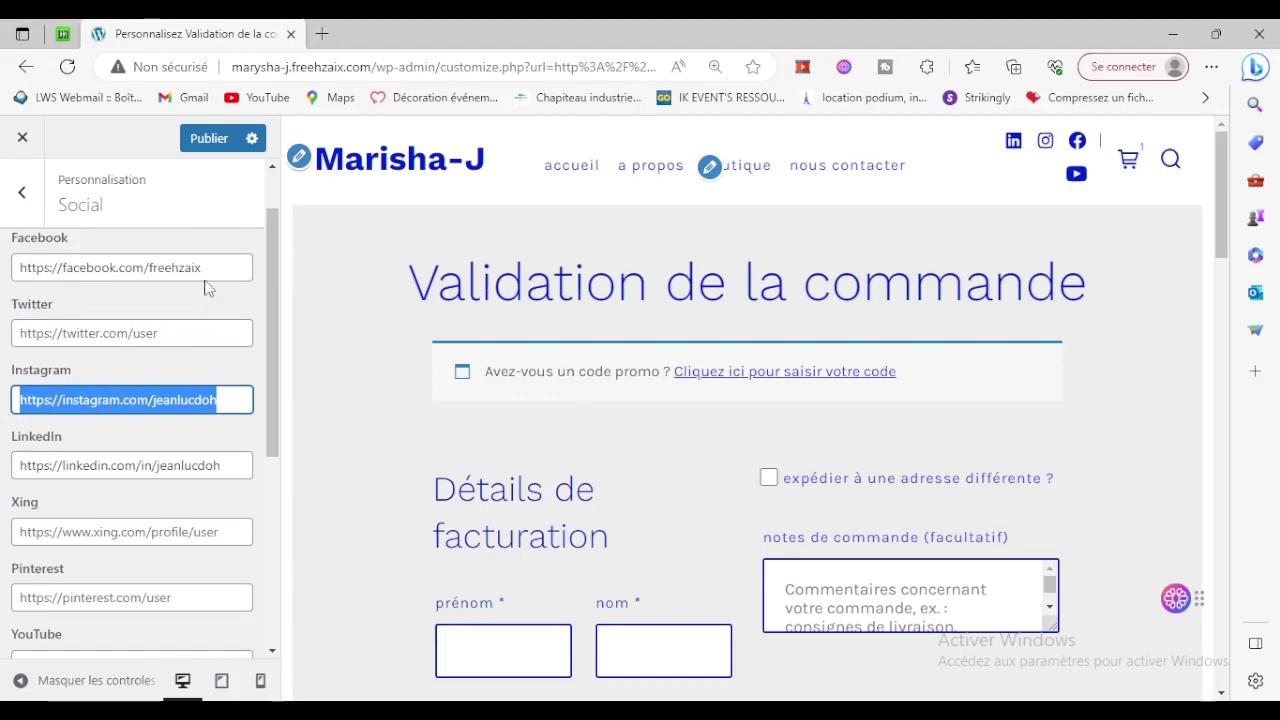
{"action": "left_click_drag", "start_coordinate": [221, 465], "coordinate": [12, 465]}
{"action": "key", "text": "BackSpace"}
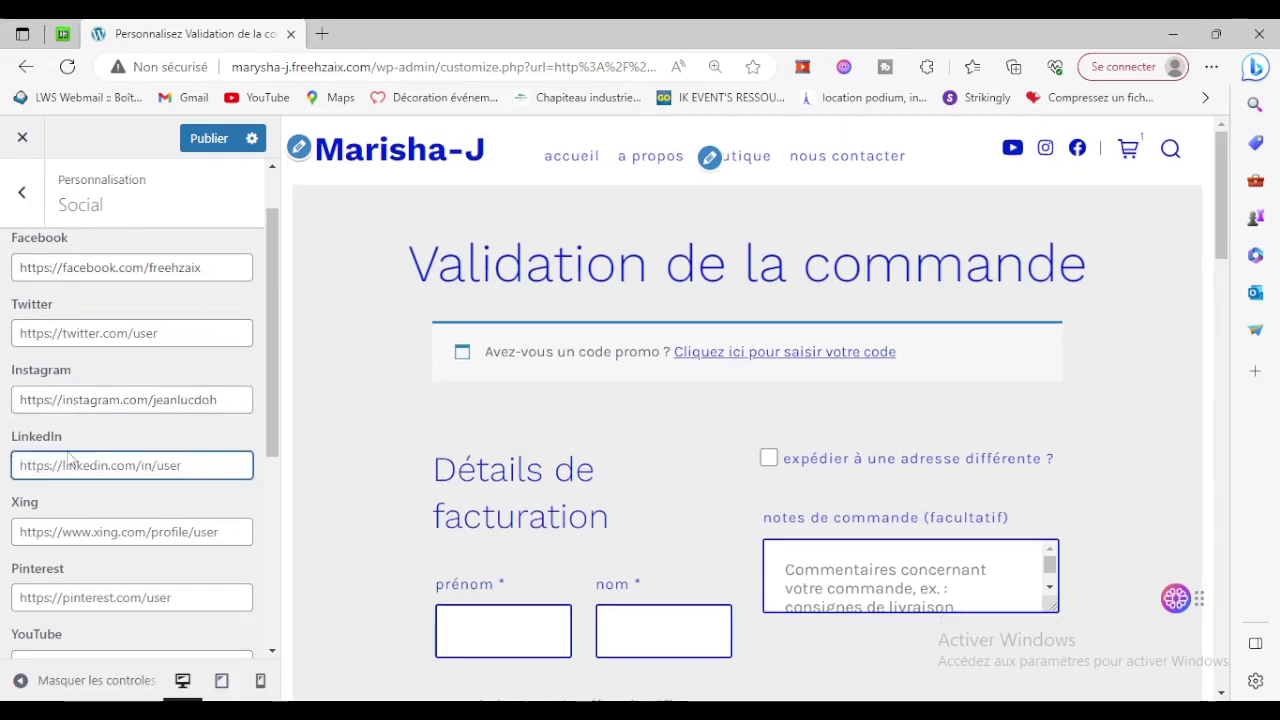
{"action": "left_click", "coordinate": [207, 139]}
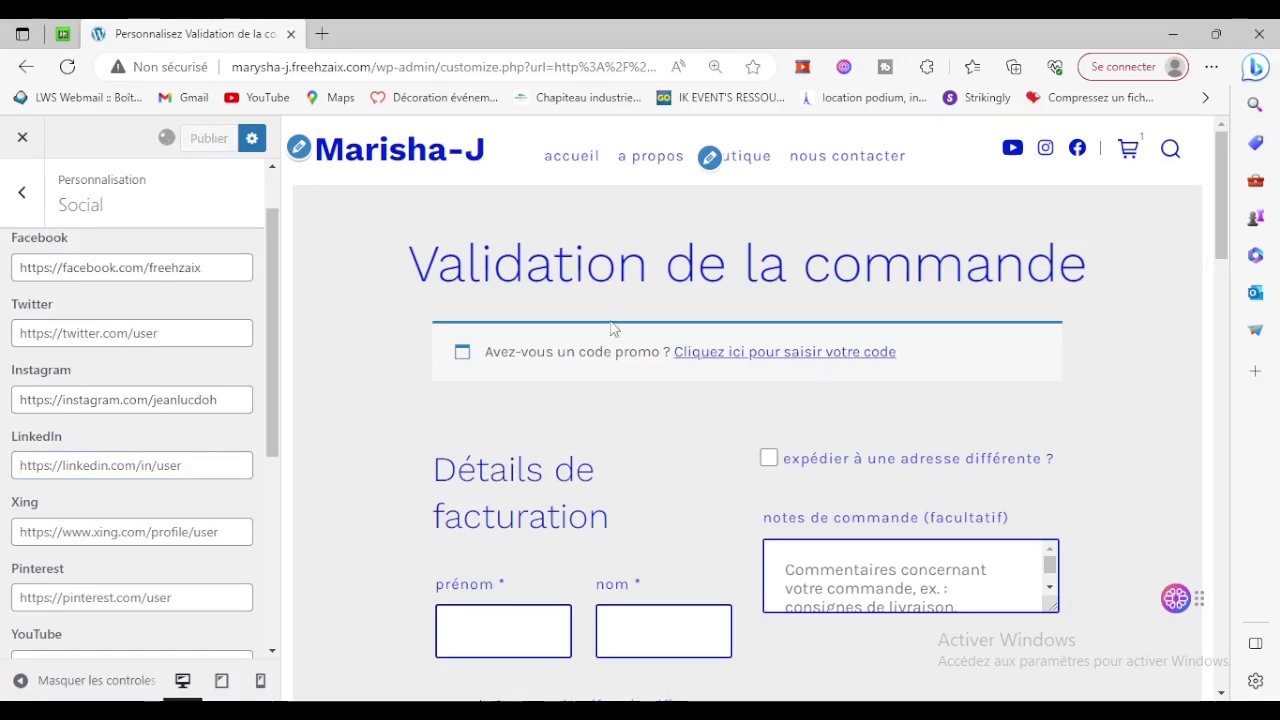
{"action": "scroll", "coordinate": [613, 329], "scroll_direction": "down", "scroll_amount": 15}
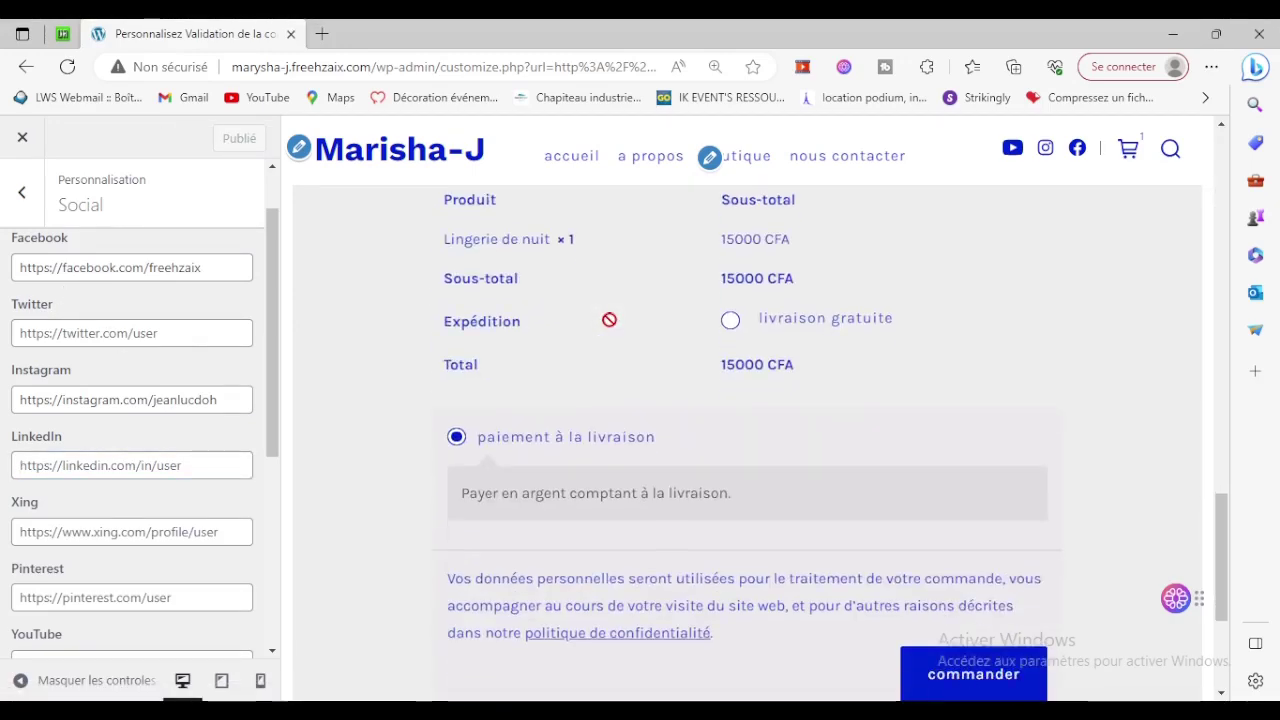
{"action": "scroll", "coordinate": [609, 320], "scroll_direction": "down", "scroll_amount": 3}
{"action": "scroll", "coordinate": [342, 402], "scroll_direction": "up", "scroll_amount": 3}
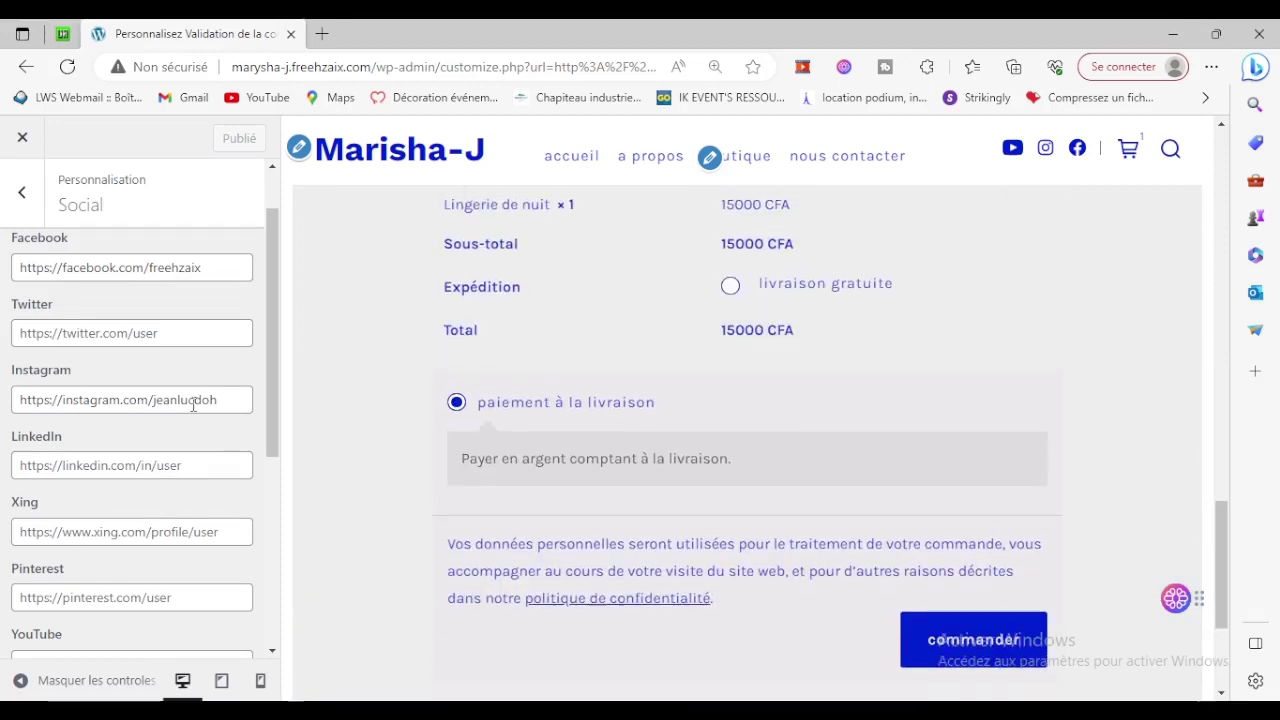
{"action": "scroll", "coordinate": [193, 404], "scroll_direction": "up", "scroll_amount": 1}
{"action": "scroll", "coordinate": [417, 414], "scroll_direction": "down", "scroll_amount": 3}
{"action": "scroll", "coordinate": [417, 414], "scroll_direction": "up", "scroll_amount": 3}
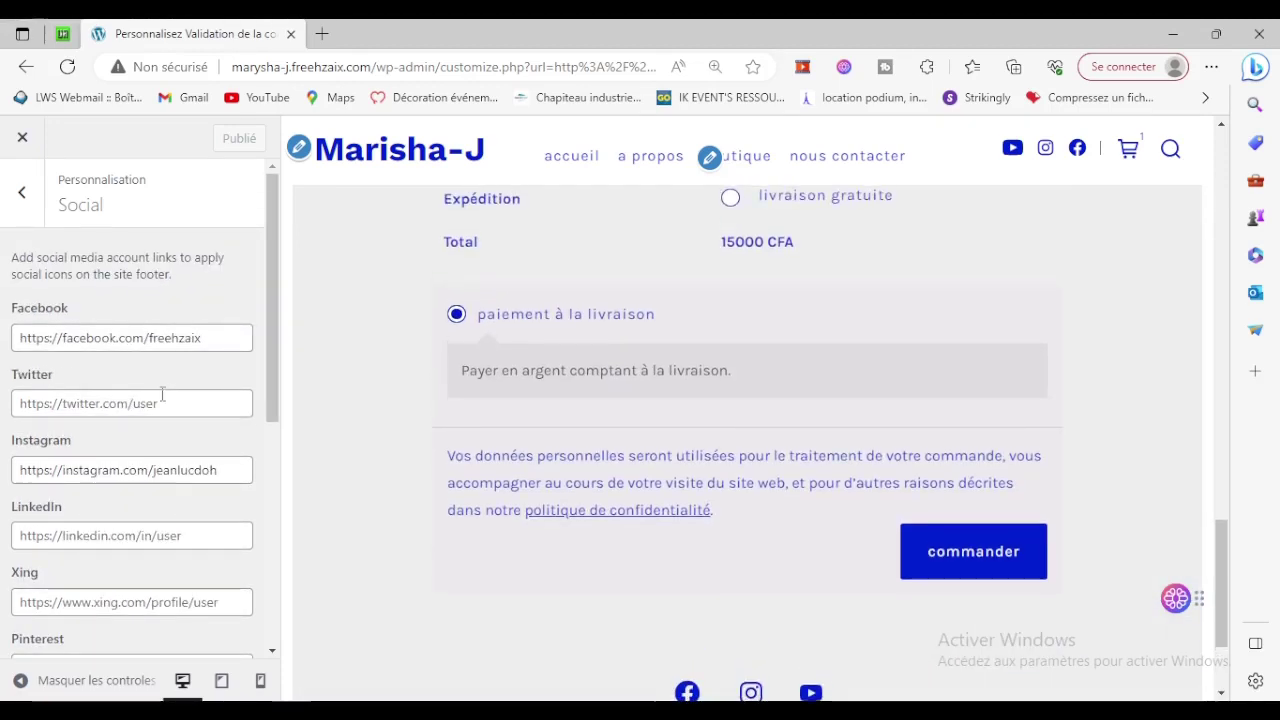
In Conception de site, set the primary colour to navy #092e6b and publish.
{"action": "left_click", "coordinate": [3, 204]}
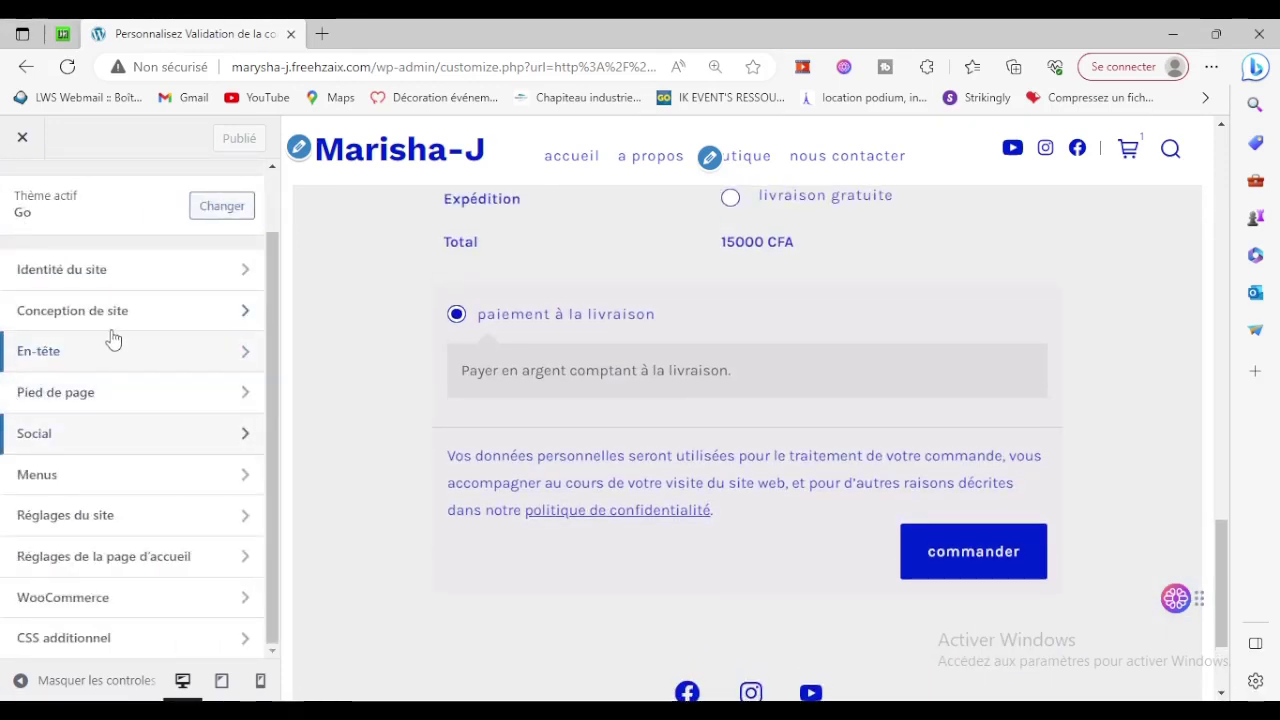
{"action": "left_click", "coordinate": [113, 318]}
{"action": "scroll", "coordinate": [190, 400], "scroll_direction": "down", "scroll_amount": 4}
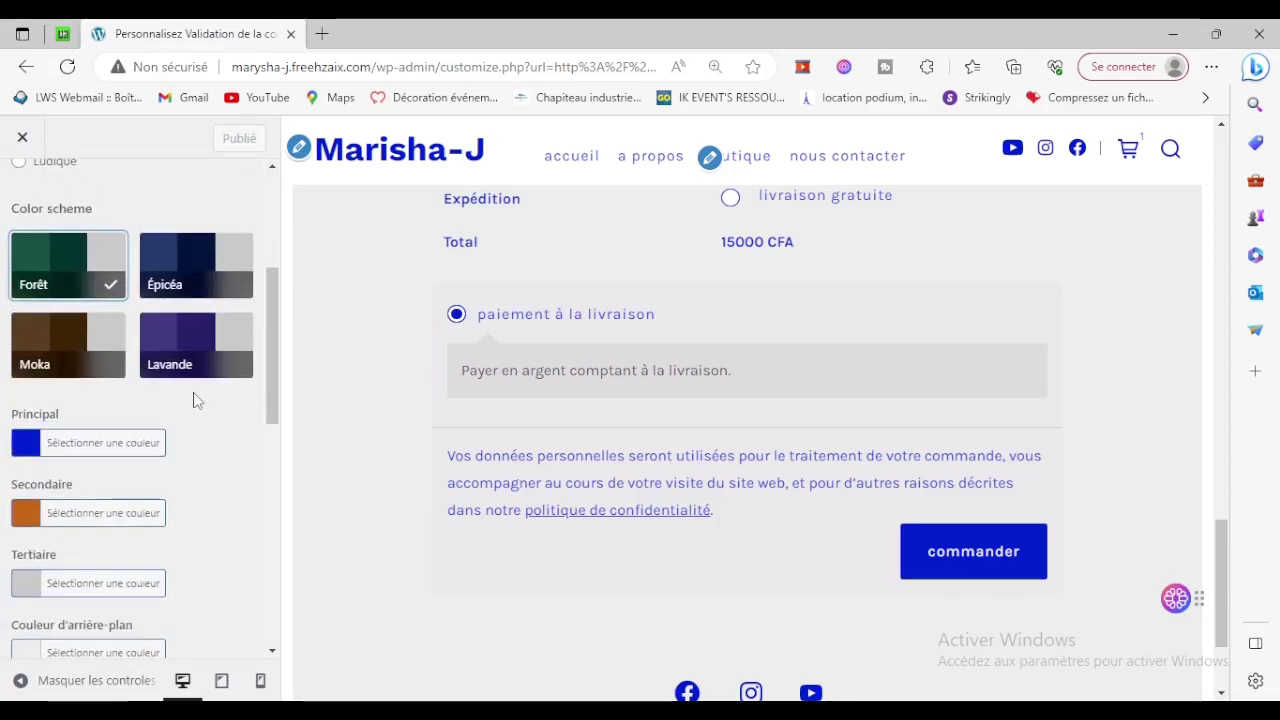
{"action": "left_click", "coordinate": [108, 372]}
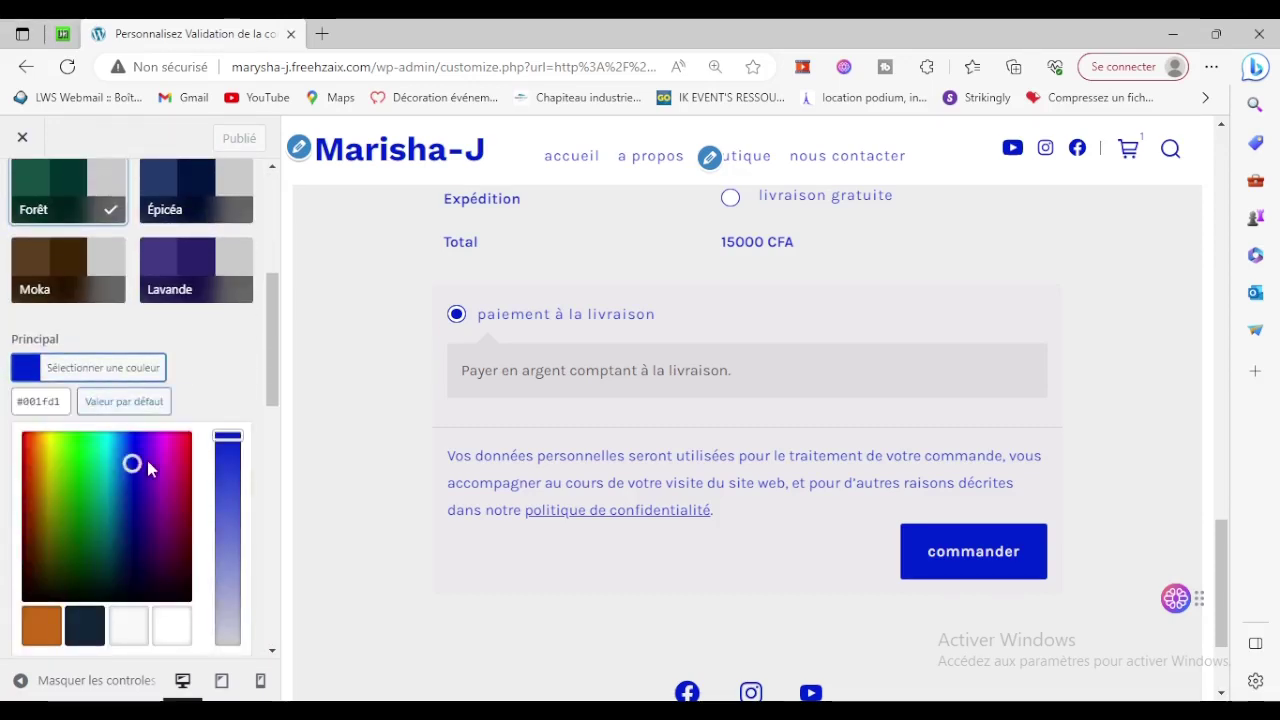
{"action": "left_click_drag", "start_coordinate": [130, 462], "coordinate": [124, 530]}
{"action": "left_click", "coordinate": [228, 454]}
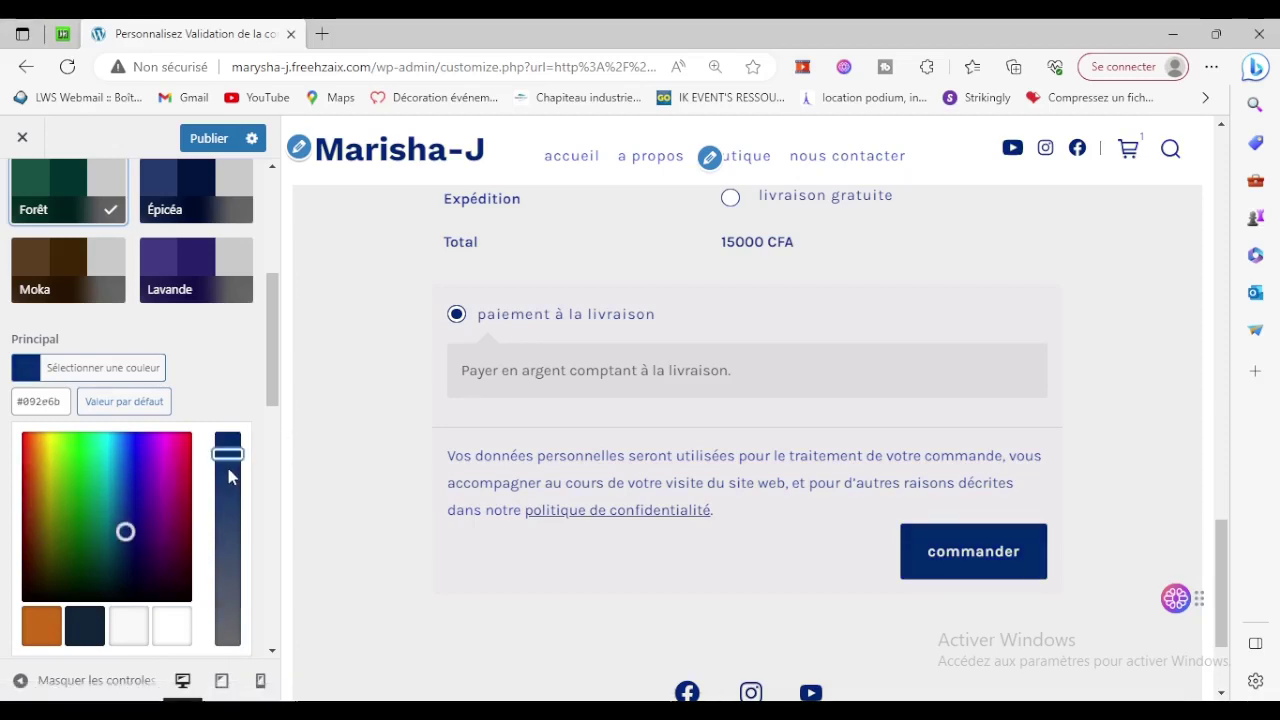
{"action": "left_click", "coordinate": [210, 138]}
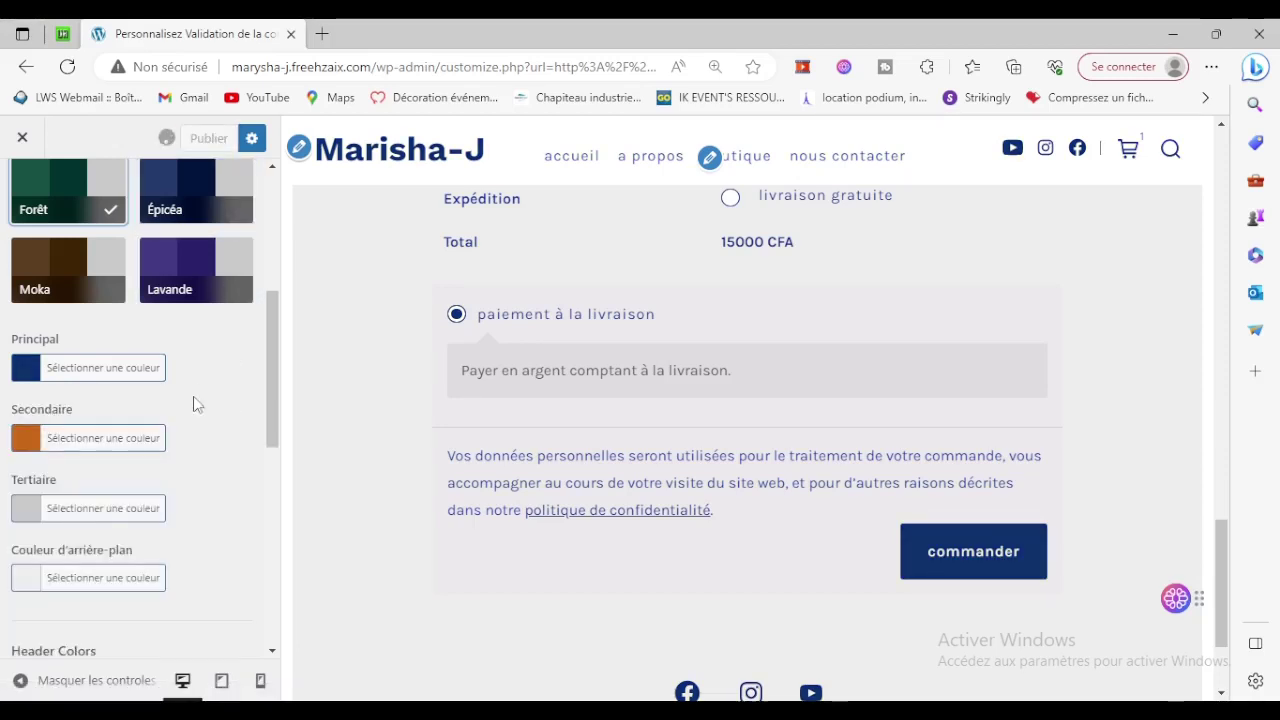
{"action": "scroll", "coordinate": [578, 502], "scroll_direction": "down", "scroll_amount": 2}
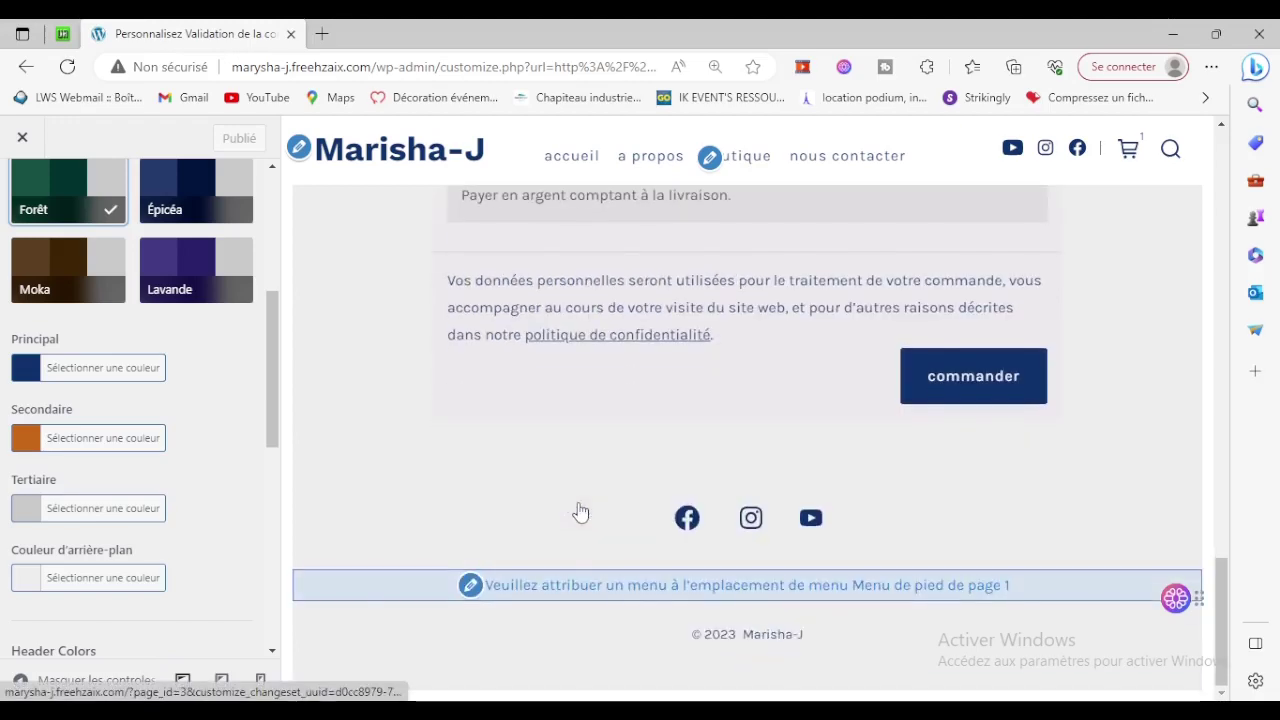
{"action": "scroll", "coordinate": [578, 502], "scroll_direction": "up", "scroll_amount": 1}
{"action": "scroll", "coordinate": [578, 502], "scroll_direction": "up", "scroll_amount": 8}
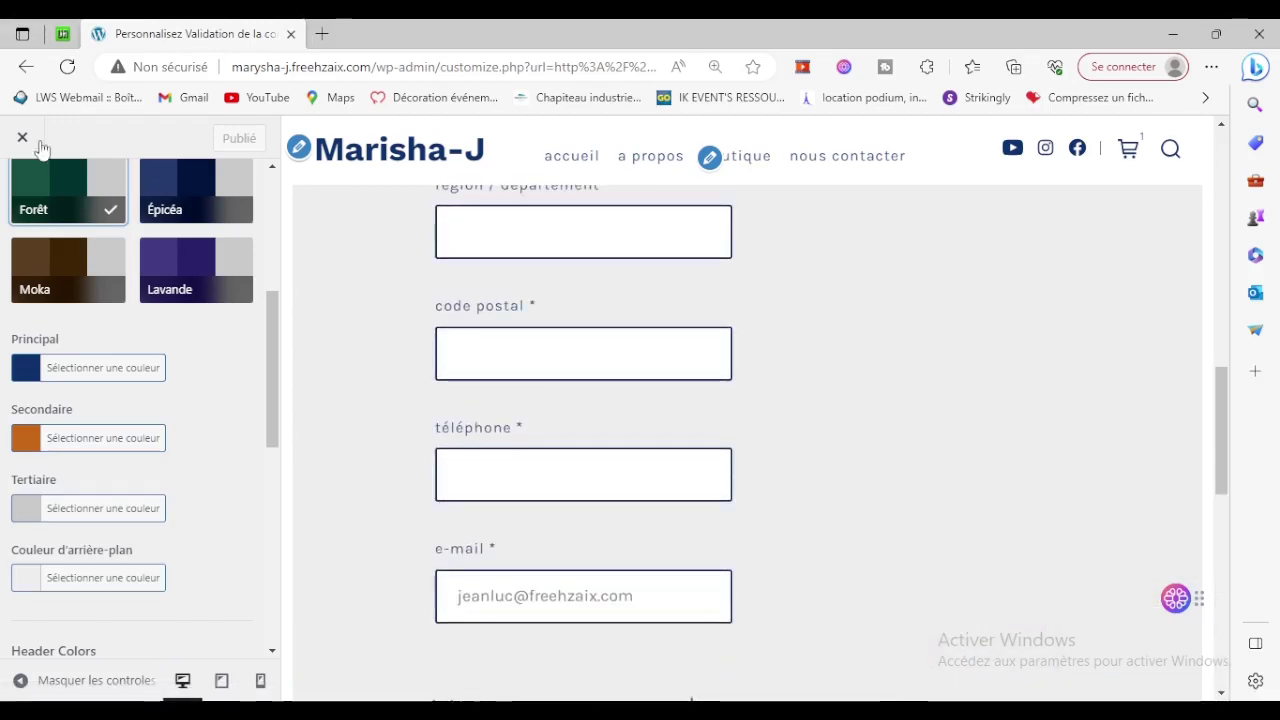
Exit the customizer and browse the live shop pages to the Lingerie de nuit card at 15000 CFA.
{"action": "left_click", "coordinate": [22, 137]}
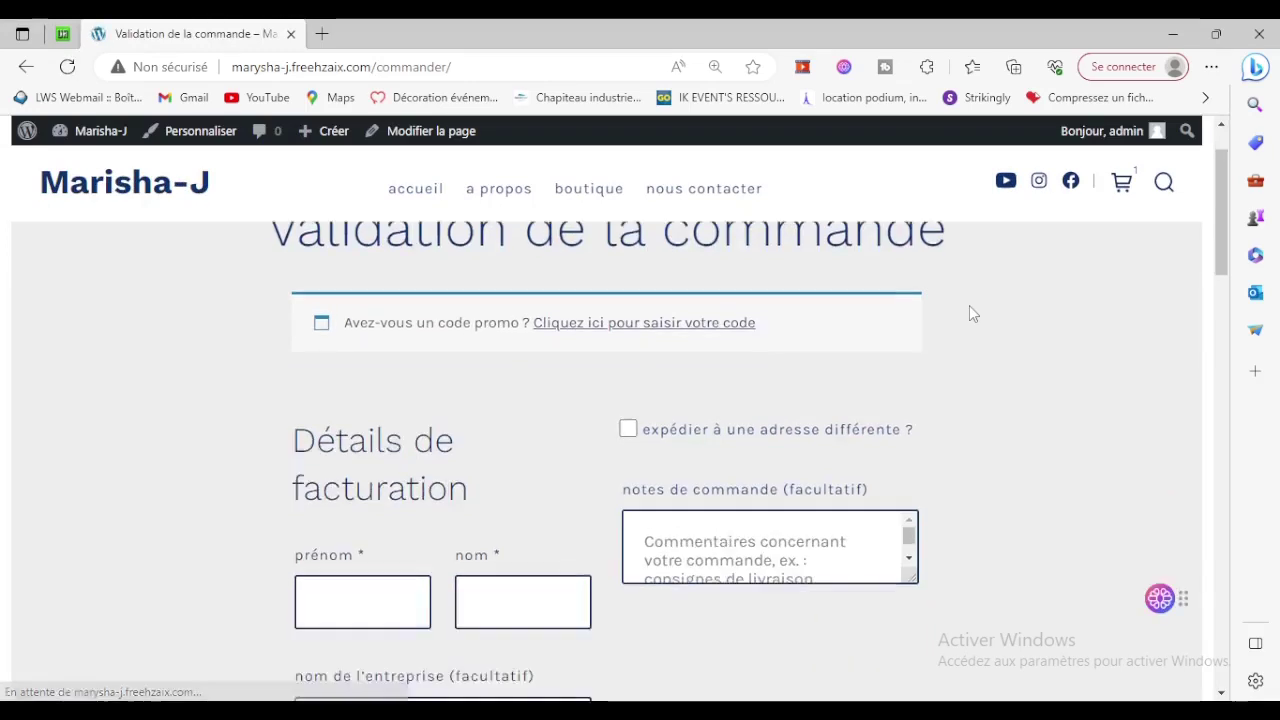
{"action": "left_click", "coordinate": [420, 198]}
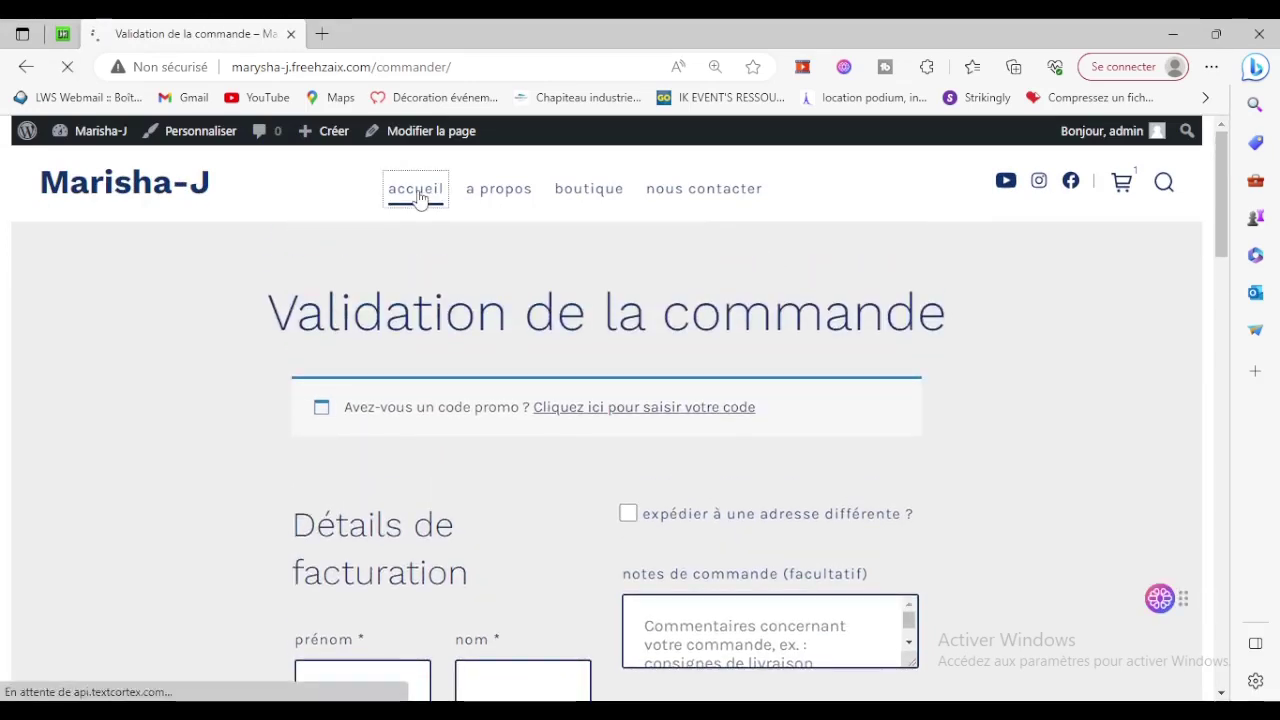
{"action": "scroll", "coordinate": [1081, 408], "scroll_direction": "down", "scroll_amount": 5}
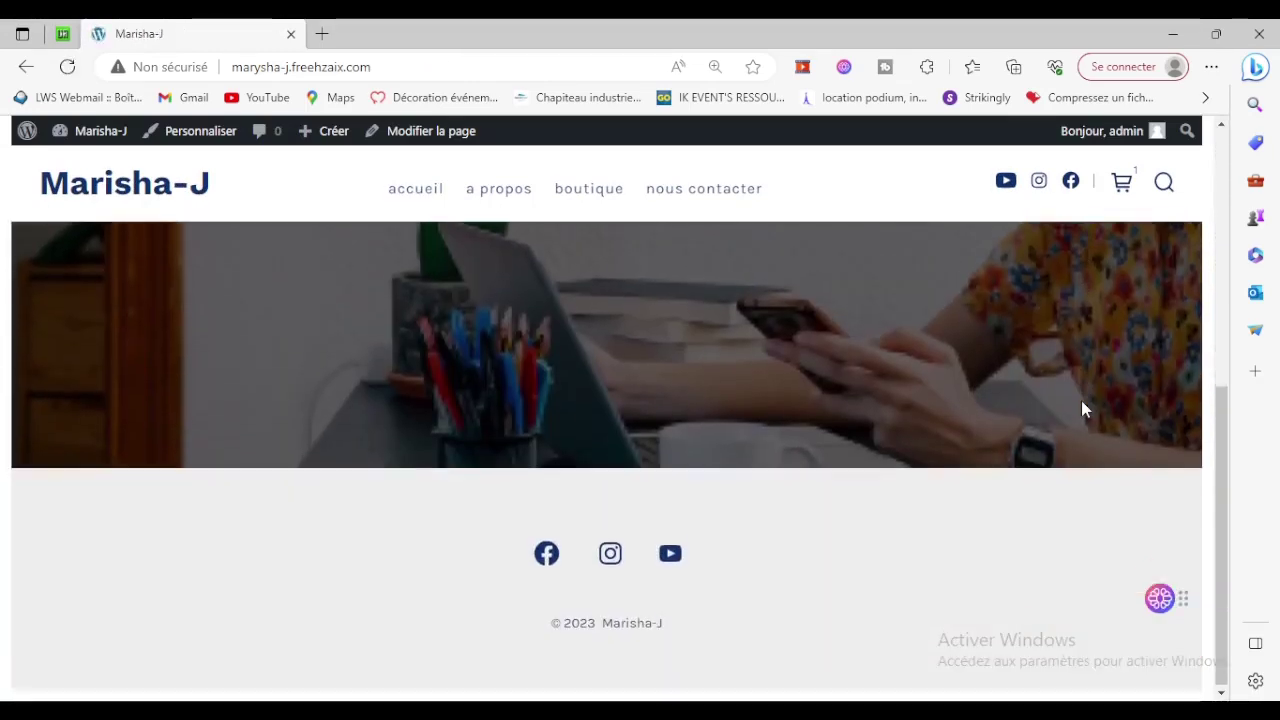
{"action": "scroll", "coordinate": [1081, 408], "scroll_direction": "up", "scroll_amount": 5}
{"action": "left_click", "coordinate": [520, 195]}
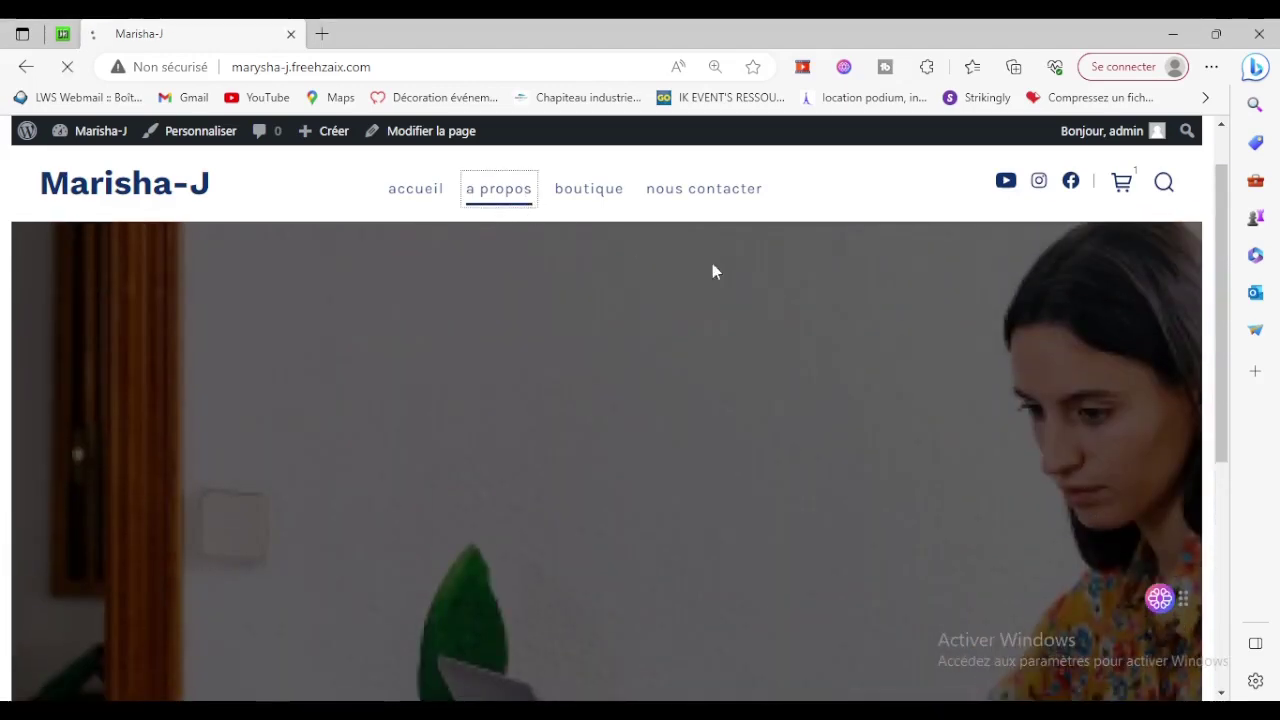
{"action": "scroll", "coordinate": [795, 318], "scroll_direction": "down", "scroll_amount": 3}
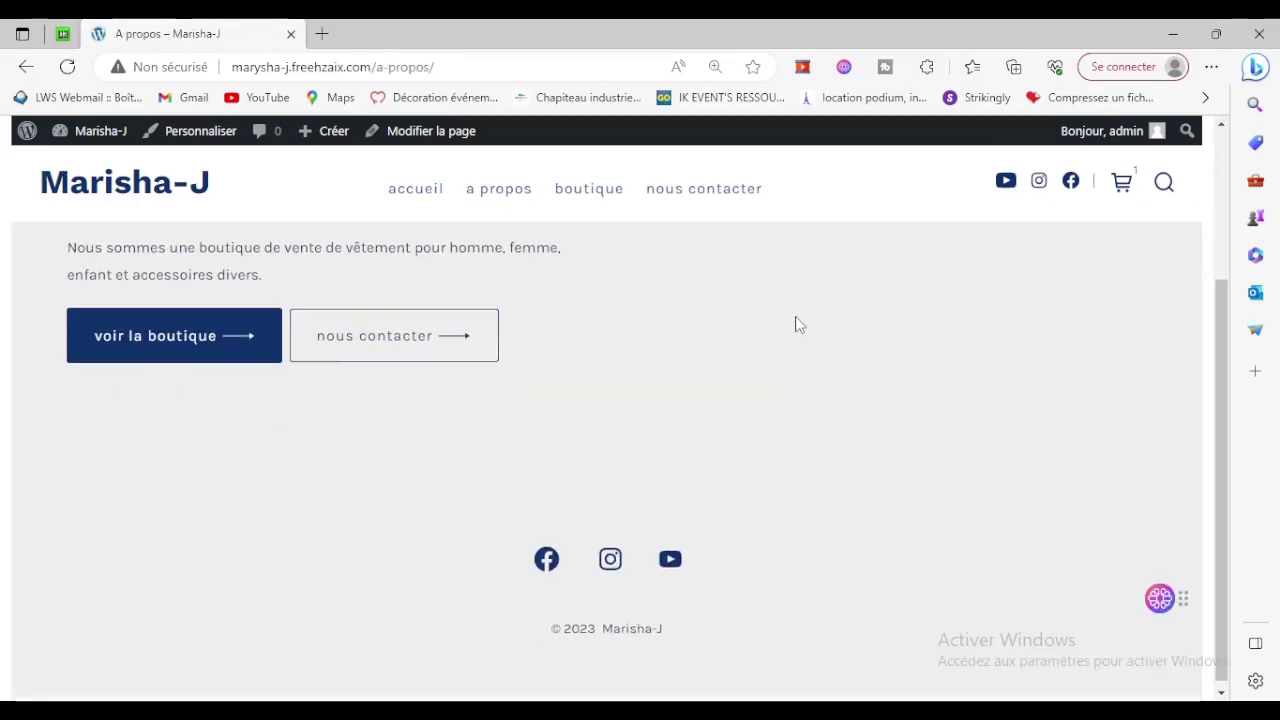
{"action": "scroll", "coordinate": [797, 322], "scroll_direction": "up", "scroll_amount": 3}
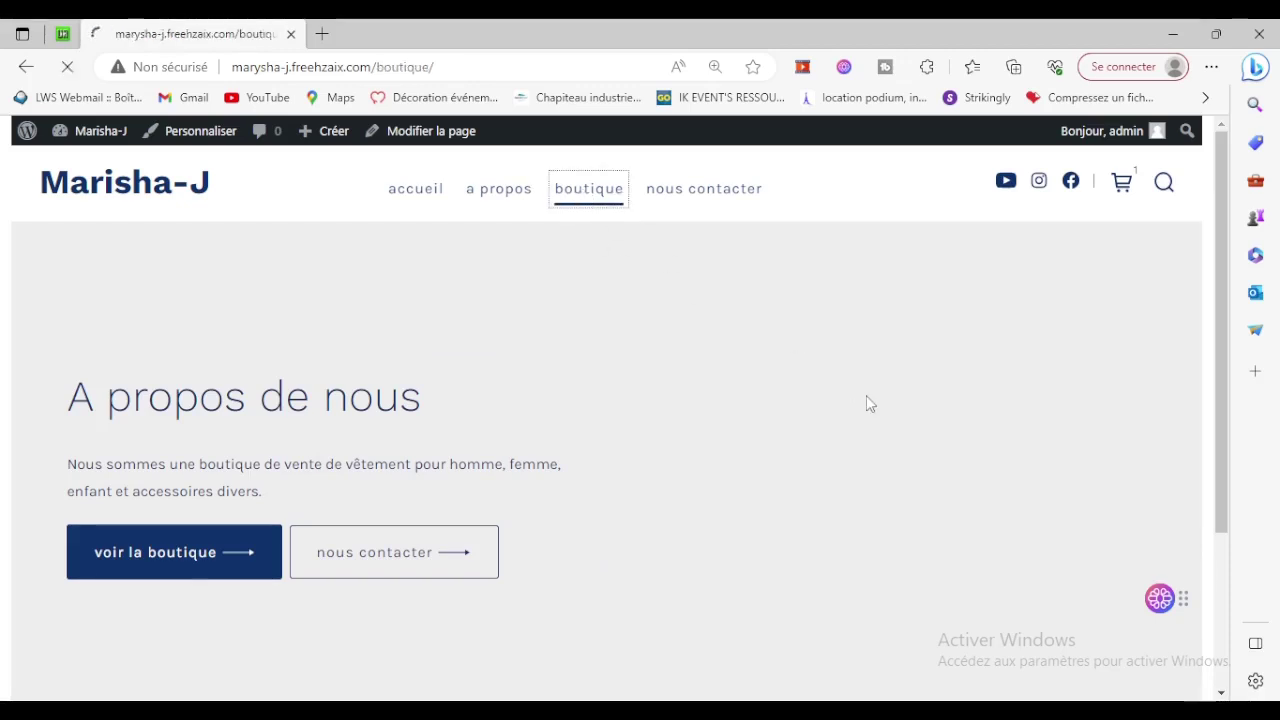
{"action": "scroll", "coordinate": [866, 395], "scroll_direction": "down", "scroll_amount": 3}
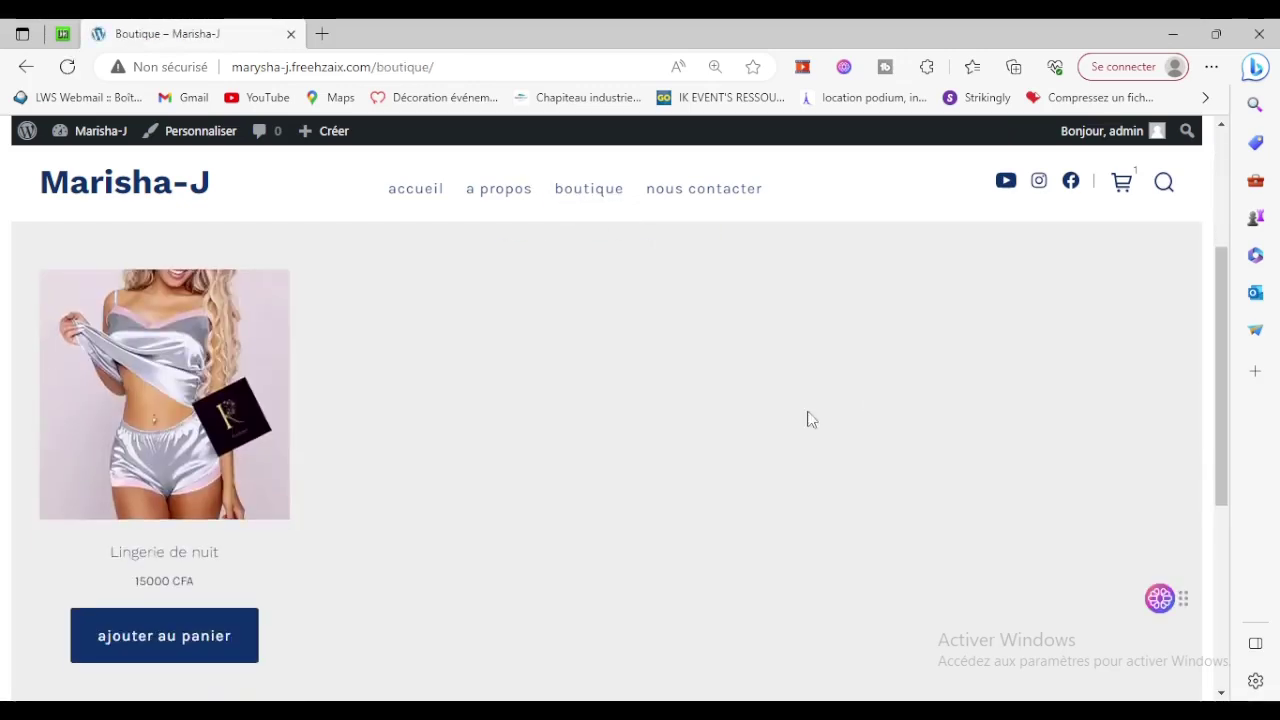
Open the Lingerie de nuit product page and add it to the cart.
{"action": "left_click", "coordinate": [175, 470]}
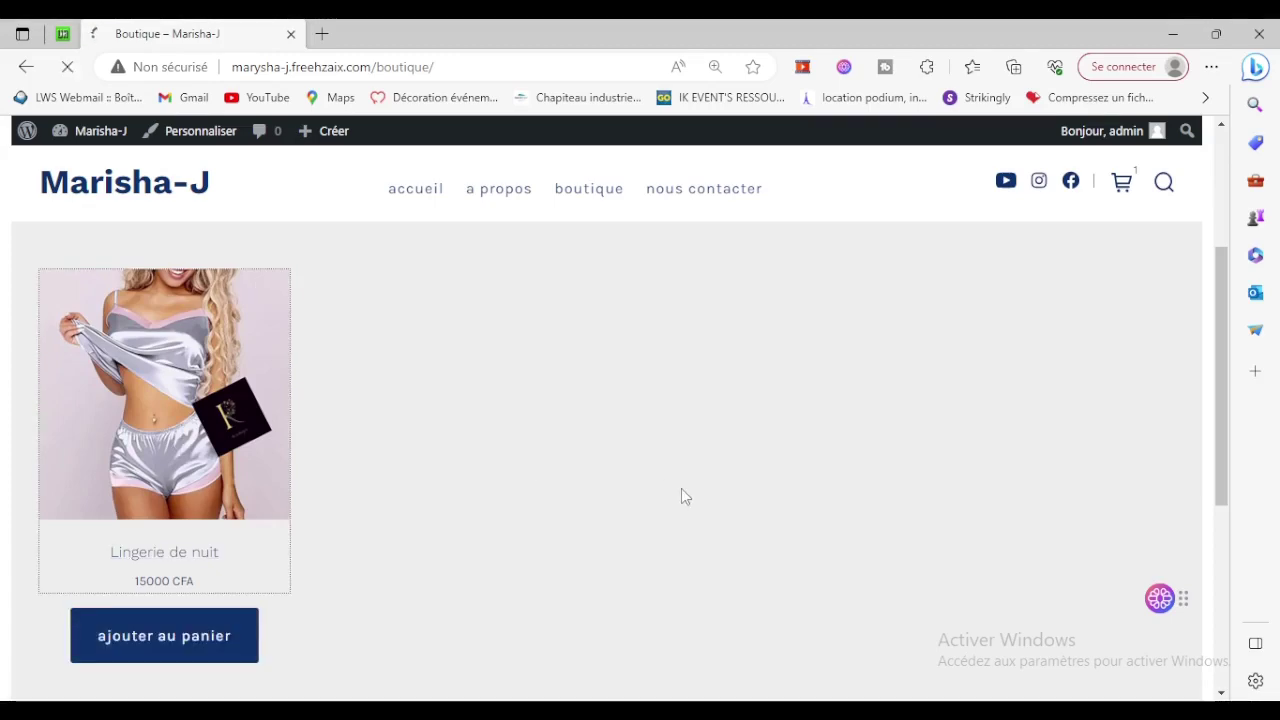
{"action": "scroll", "coordinate": [681, 497], "scroll_direction": "down", "scroll_amount": 3}
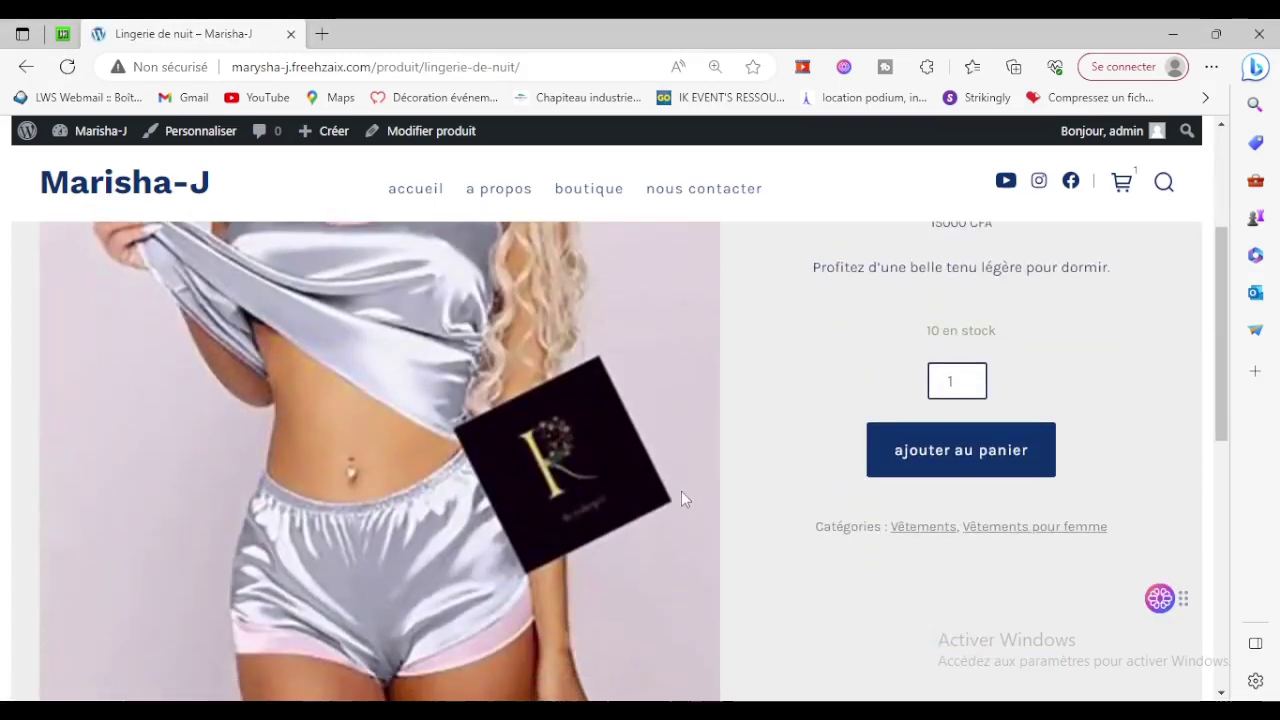
{"action": "left_click", "coordinate": [928, 471]}
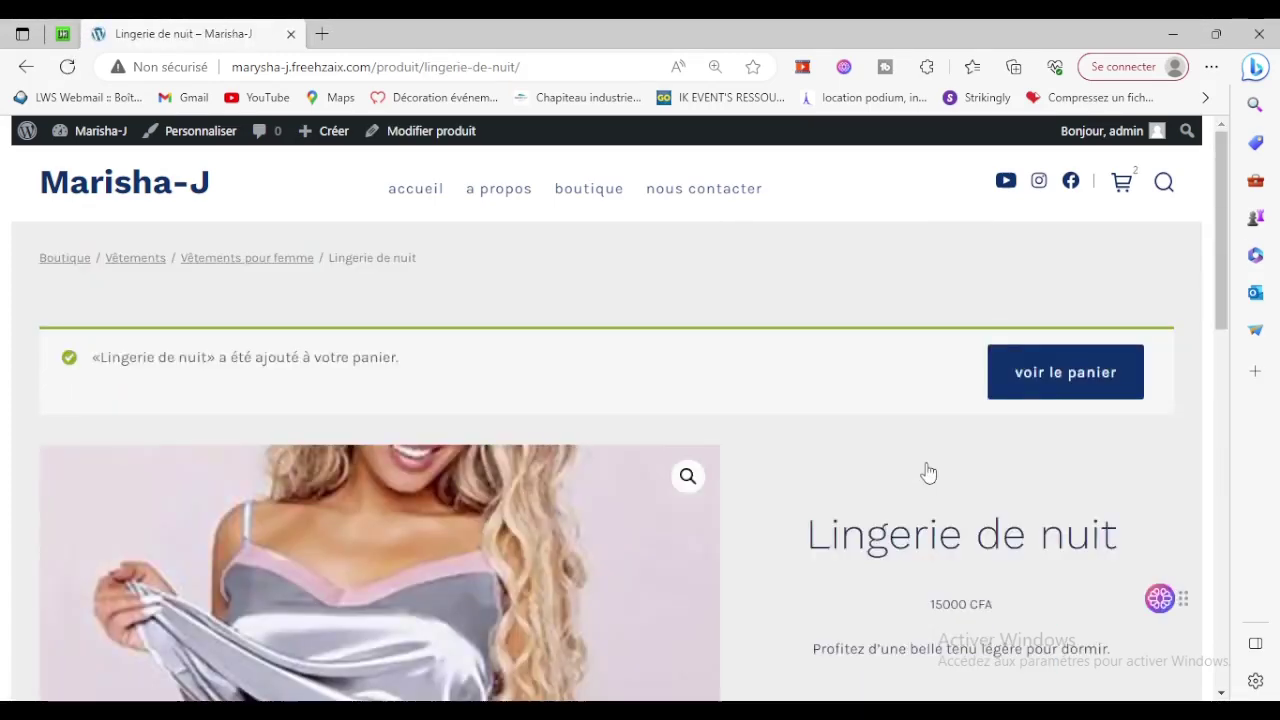
{"action": "scroll", "coordinate": [928, 471], "scroll_direction": "up", "scroll_amount": 2}
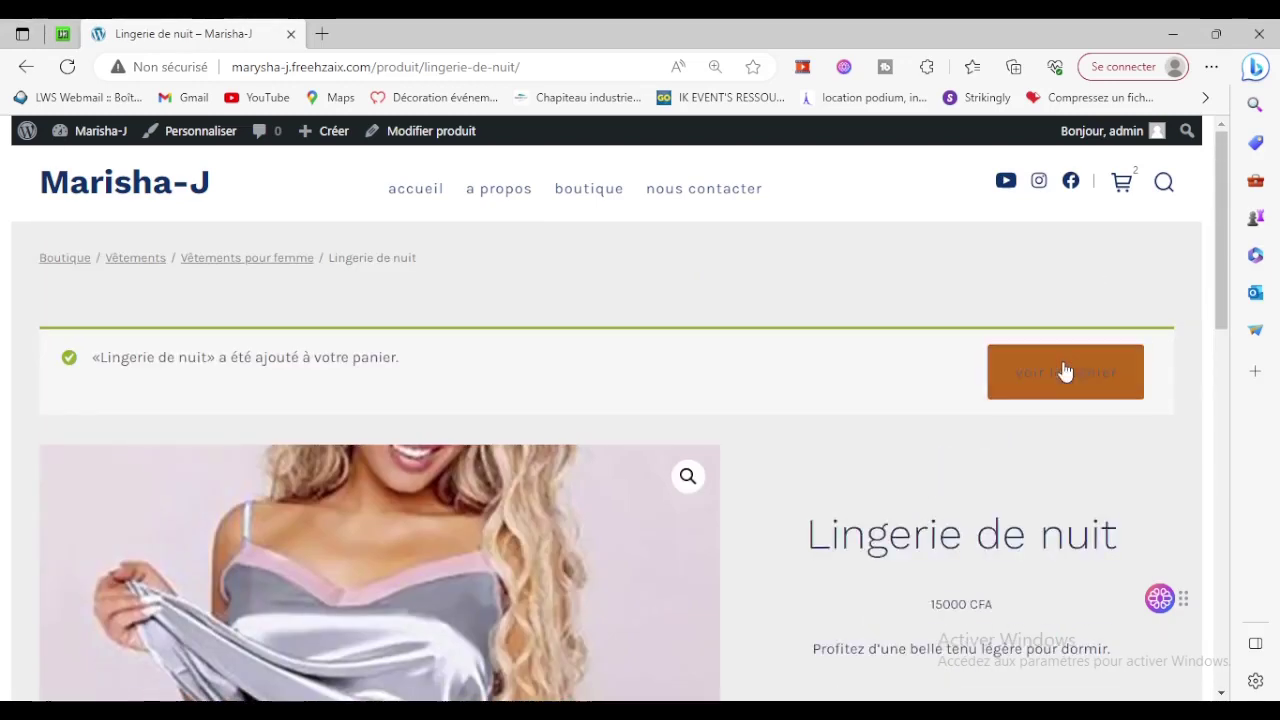
In the cart, lower Lingerie de nuit quantity from 2 to 1 and update, giving 15000 CFA.
{"action": "left_click", "coordinate": [1066, 376]}
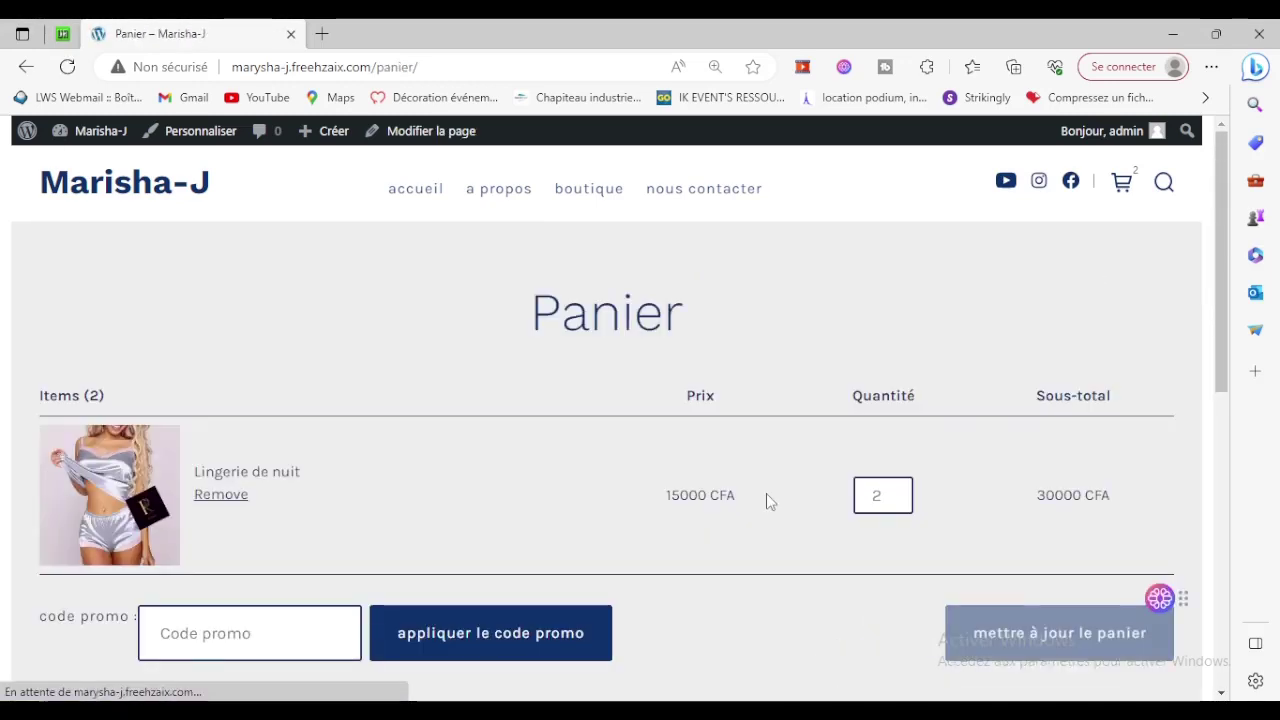
{"action": "left_click", "coordinate": [897, 500]}
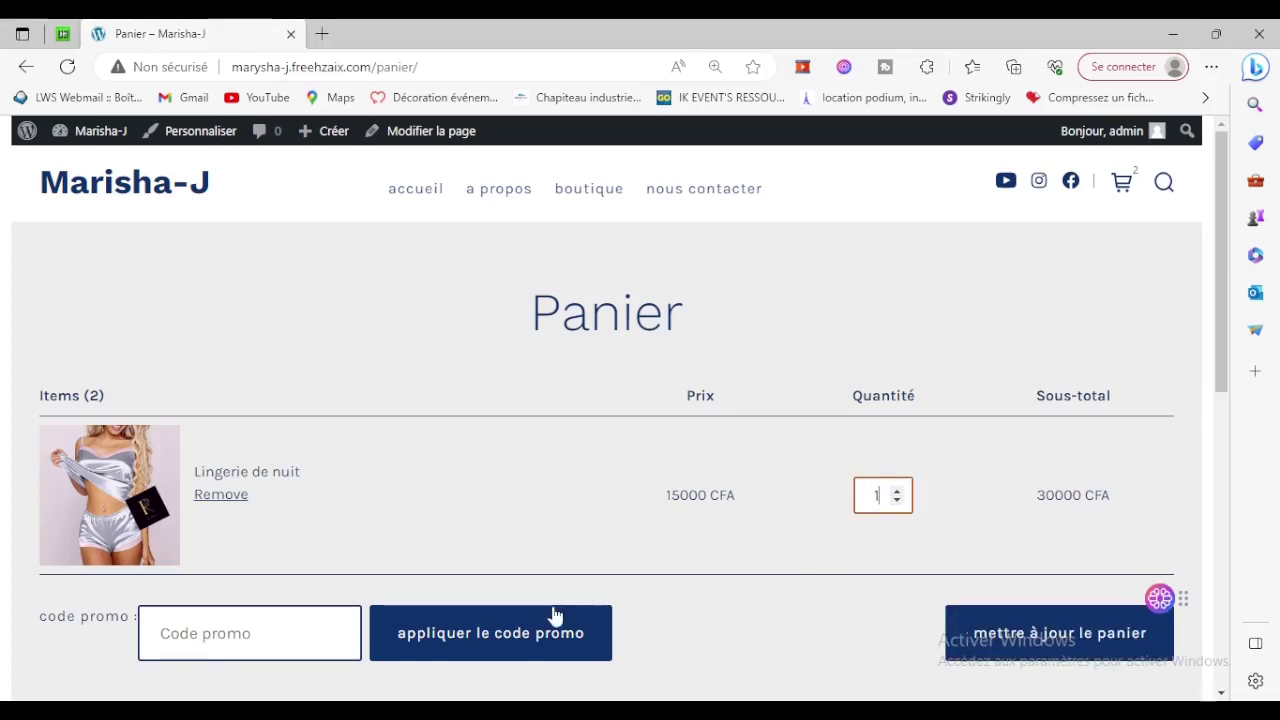
{"action": "left_click", "coordinate": [1088, 638]}
{"action": "scroll", "coordinate": [776, 586], "scroll_direction": "down", "scroll_amount": 5}
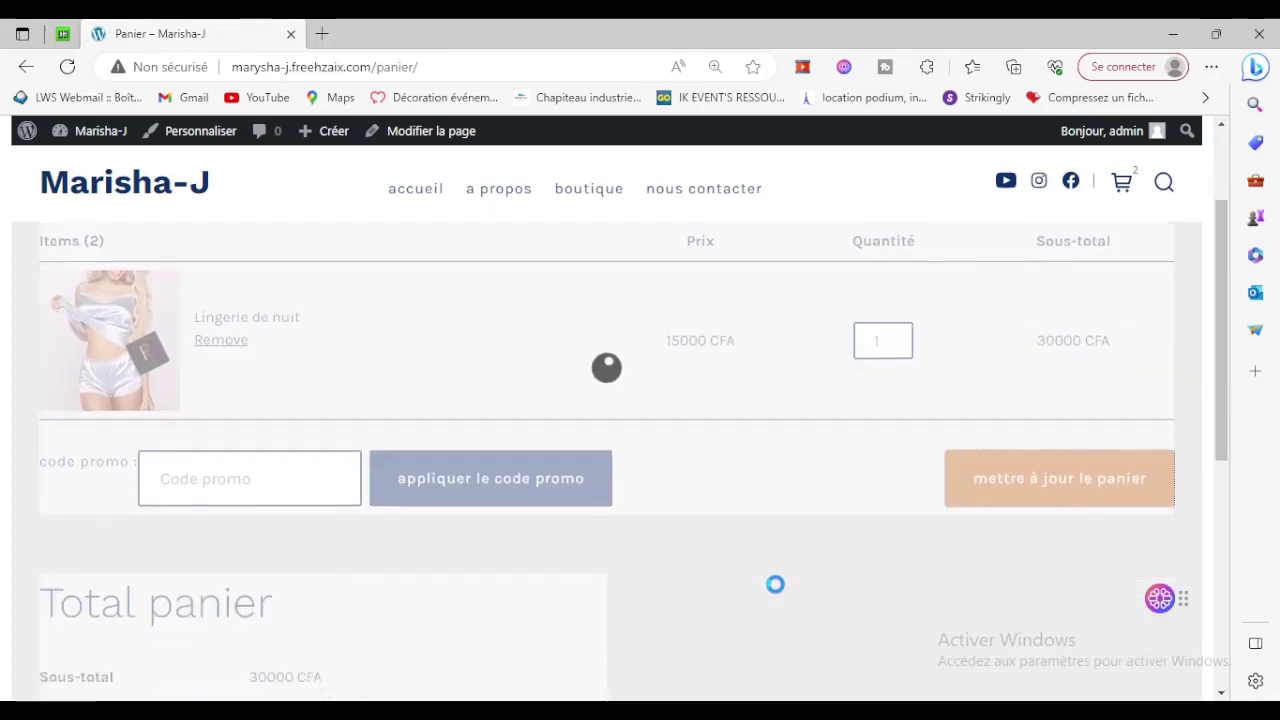
{"action": "scroll", "coordinate": [497, 549], "scroll_direction": "up", "scroll_amount": 4}
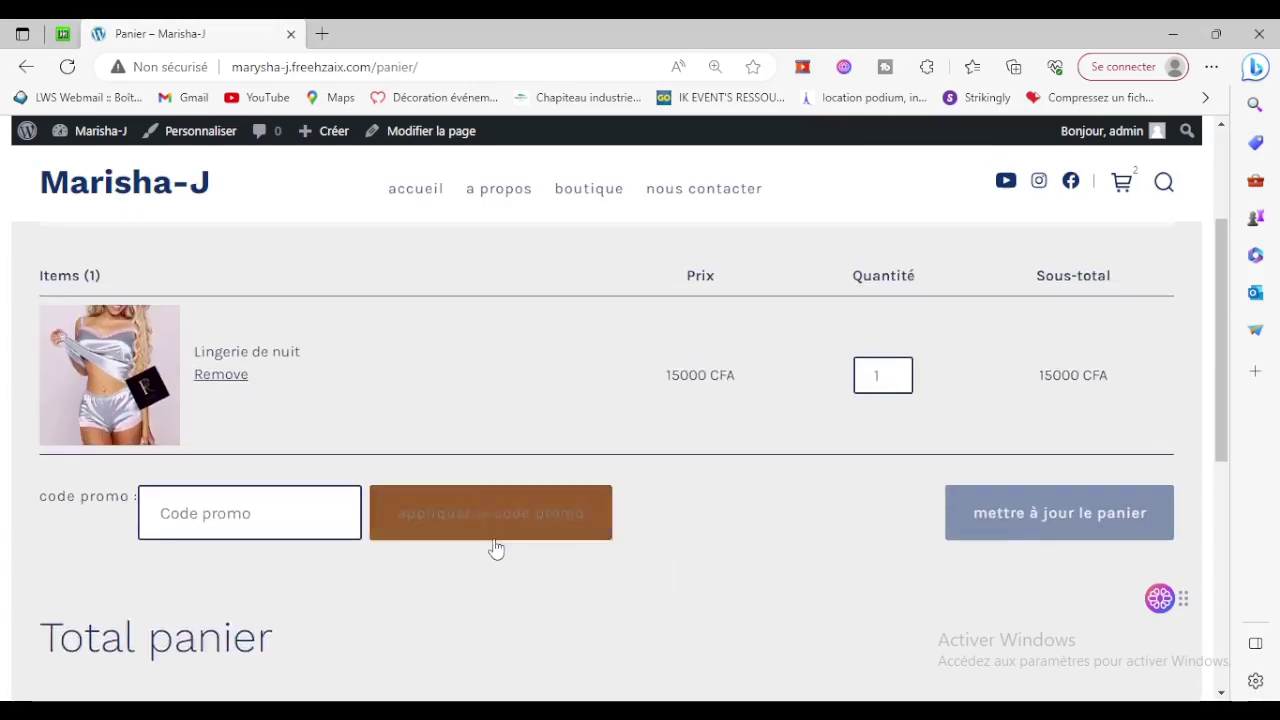
{"action": "scroll", "coordinate": [497, 549], "scroll_direction": "down", "scroll_amount": 5}
Review the checkout form and order summary, then return to the Boutique page.
{"action": "left_click", "coordinate": [88, 421]}
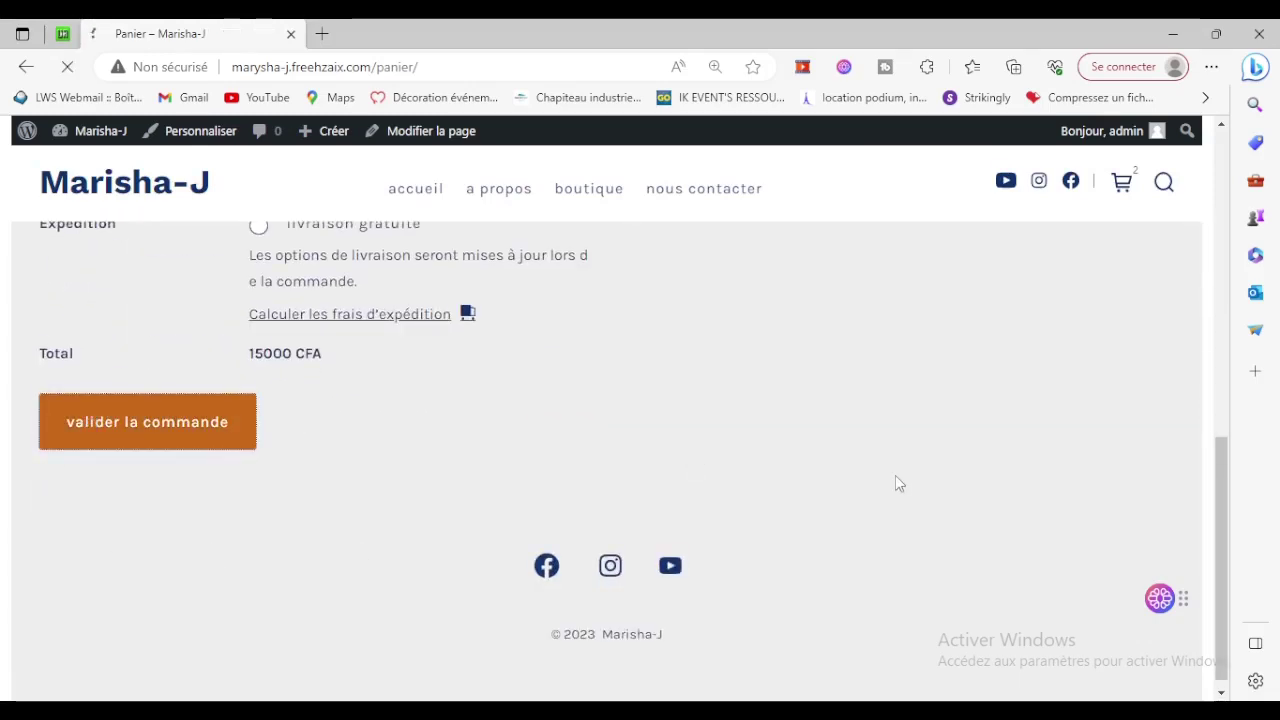
{"action": "scroll", "coordinate": [896, 484], "scroll_direction": "down", "scroll_amount": 3}
{"action": "scroll", "coordinate": [897, 484], "scroll_direction": "down", "scroll_amount": 9}
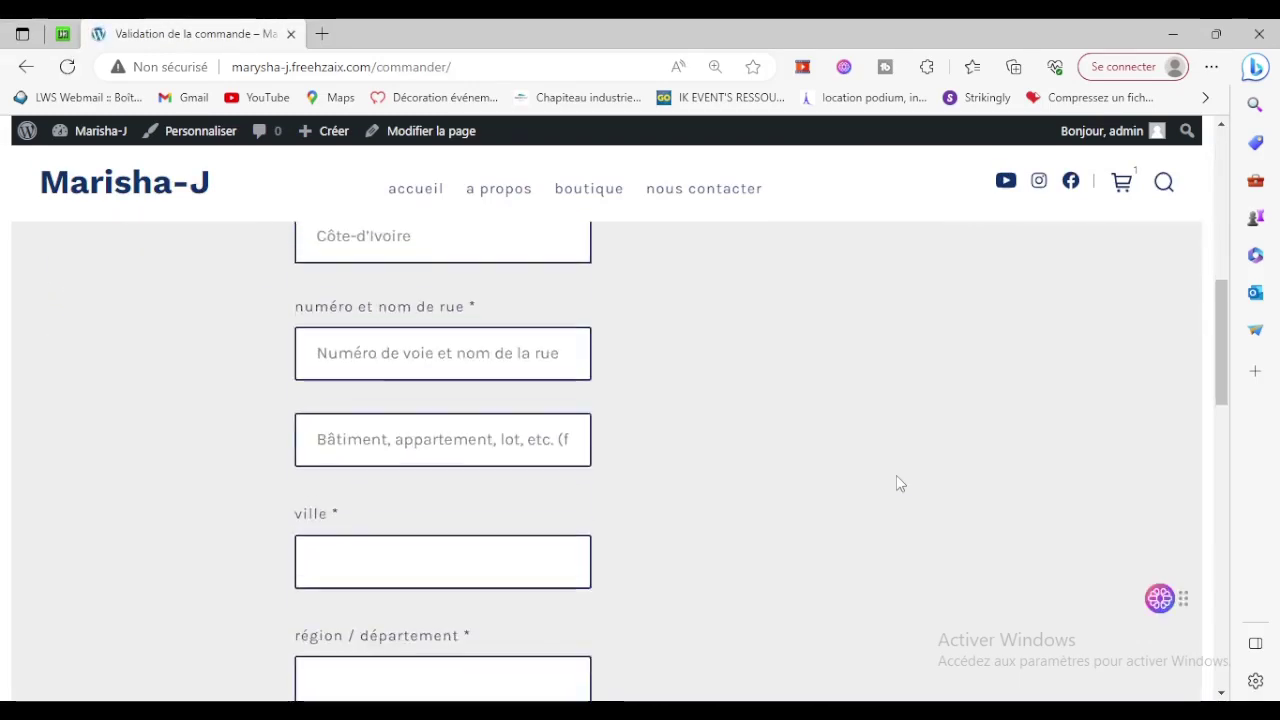
{"action": "scroll", "coordinate": [897, 483], "scroll_direction": "down", "scroll_amount": 7}
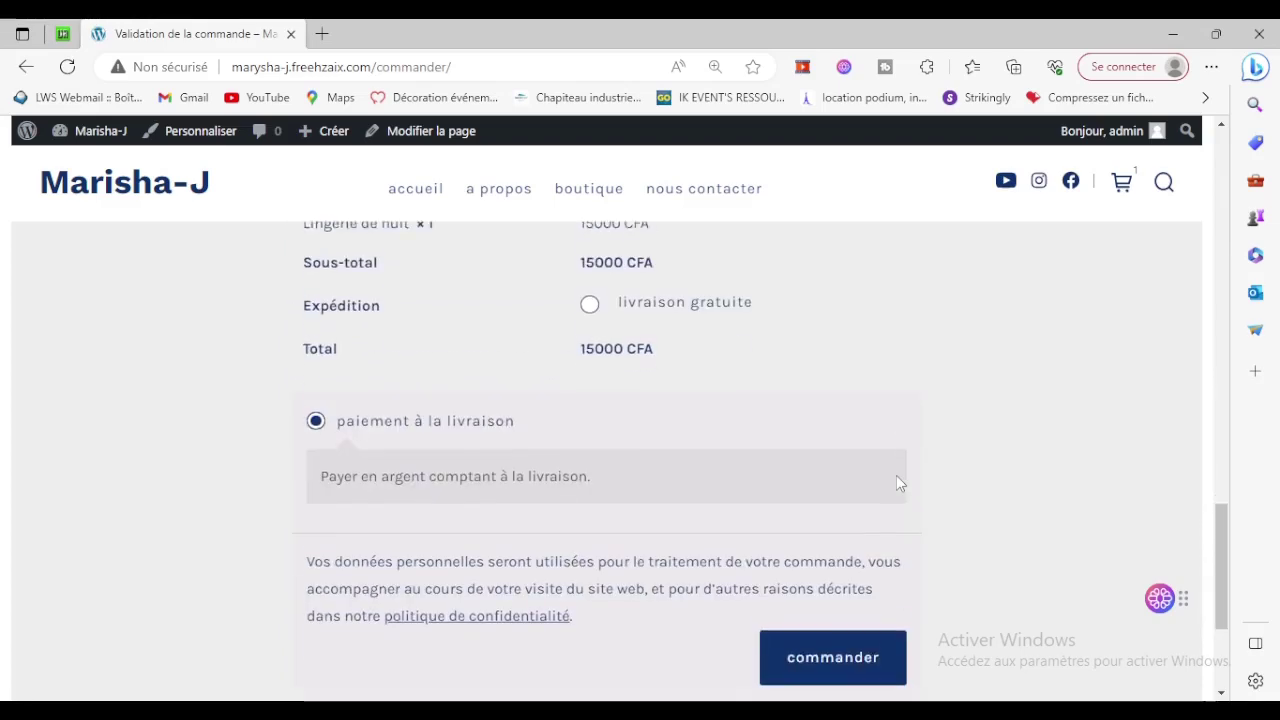
{"action": "scroll", "coordinate": [897, 483], "scroll_direction": "up", "scroll_amount": 4}
{"action": "scroll", "coordinate": [899, 484], "scroll_direction": "up", "scroll_amount": 12}
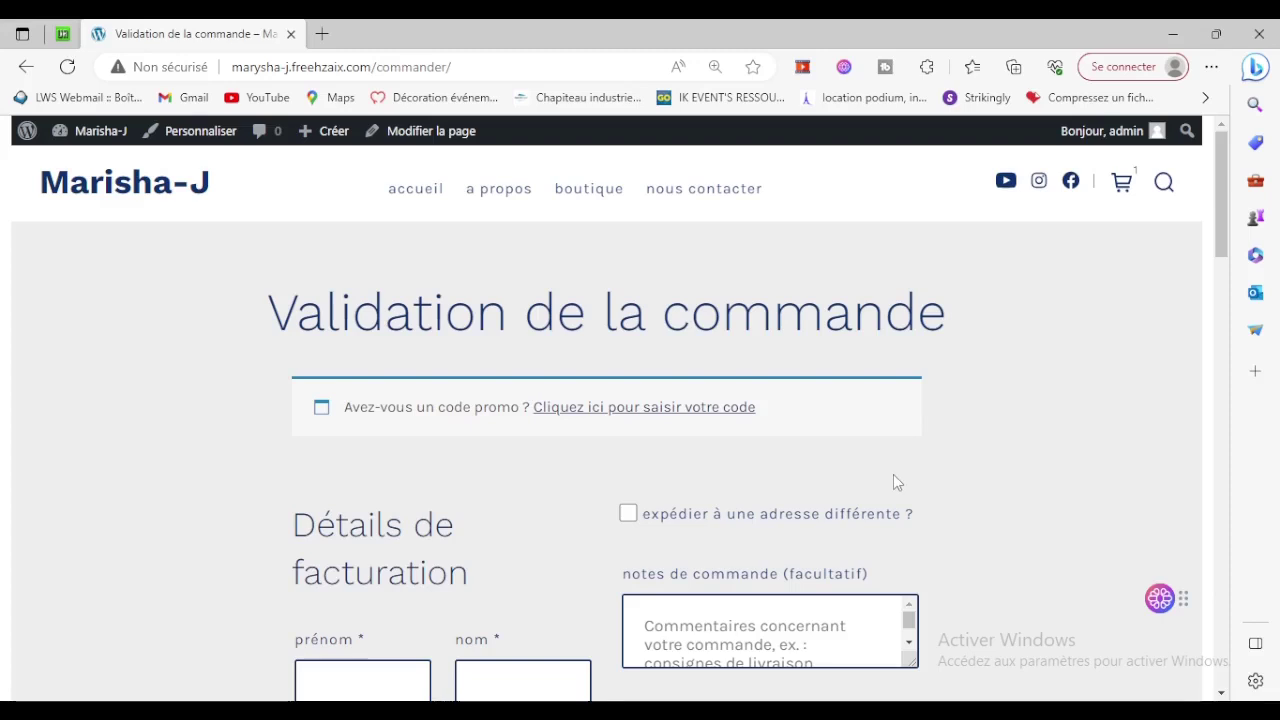
{"action": "left_click", "coordinate": [589, 190]}
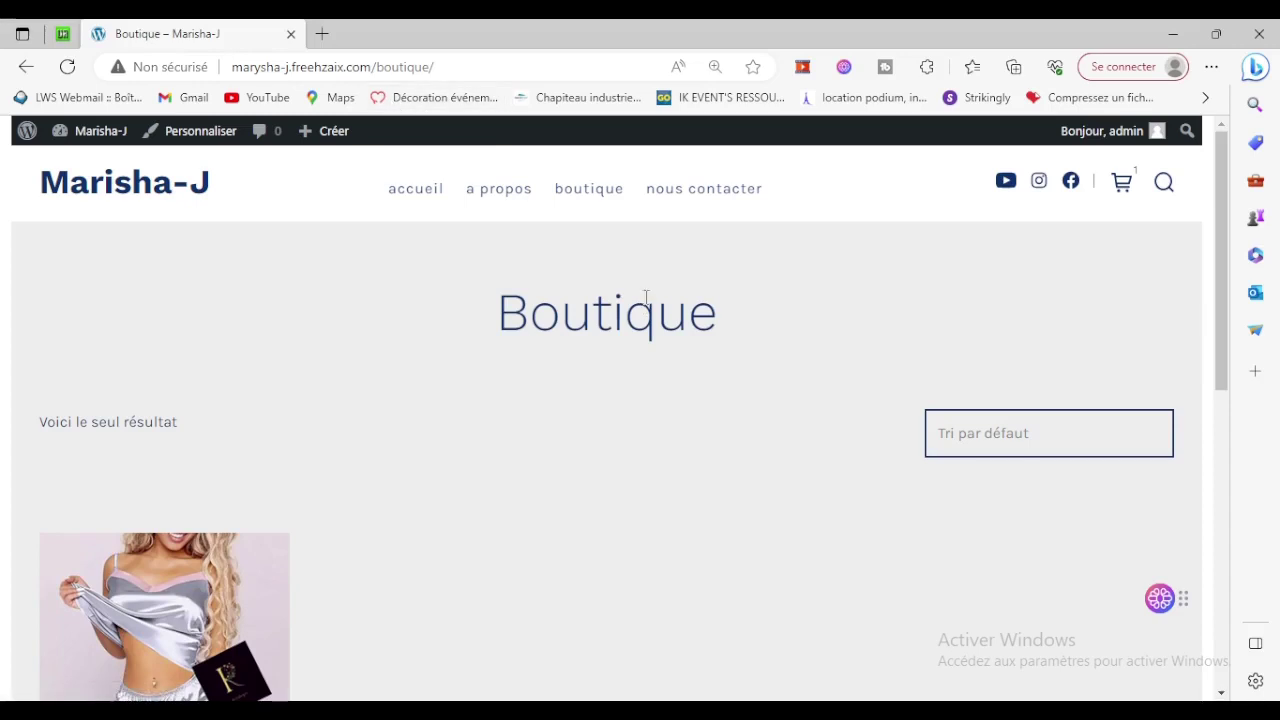
Visit the Accueil and A propos pages, then open a new browser tab.
{"action": "scroll", "coordinate": [660, 330], "scroll_direction": "down", "scroll_amount": 6}
{"action": "scroll", "coordinate": [703, 351], "scroll_direction": "up", "scroll_amount": 5}
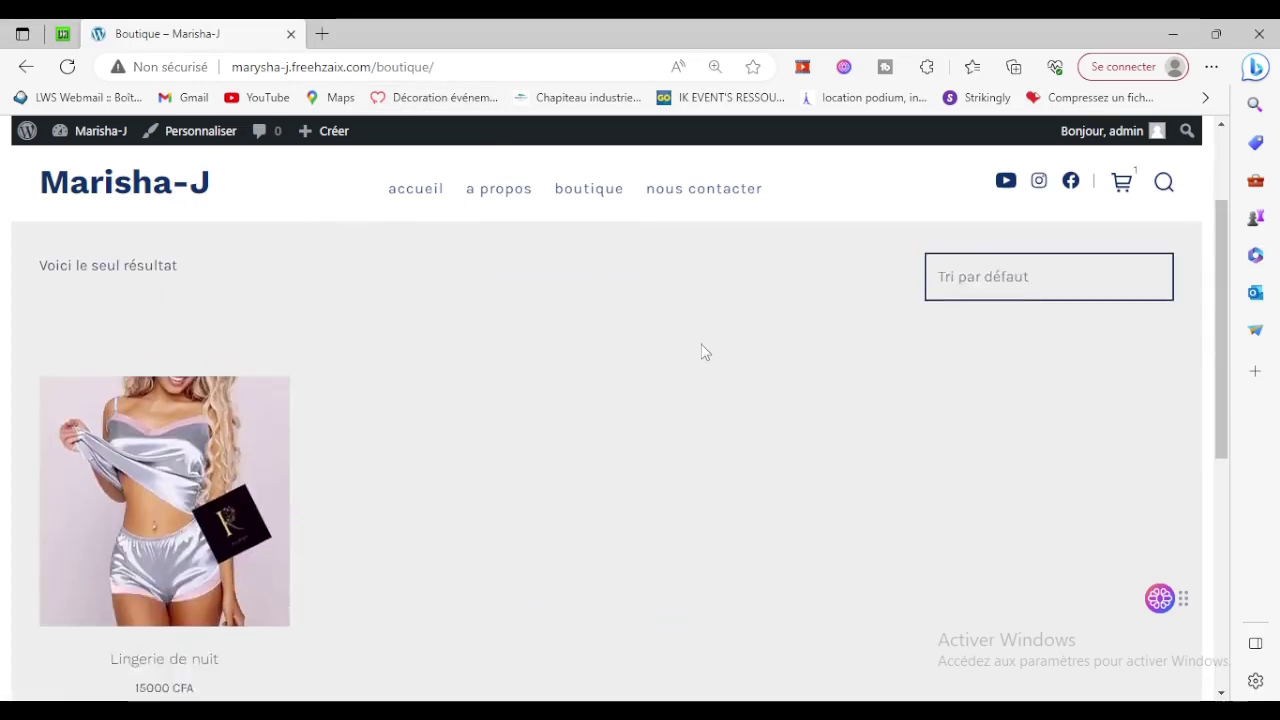
{"action": "scroll", "coordinate": [750, 360], "scroll_direction": "up", "scroll_amount": 2}
{"action": "left_click", "coordinate": [418, 192]}
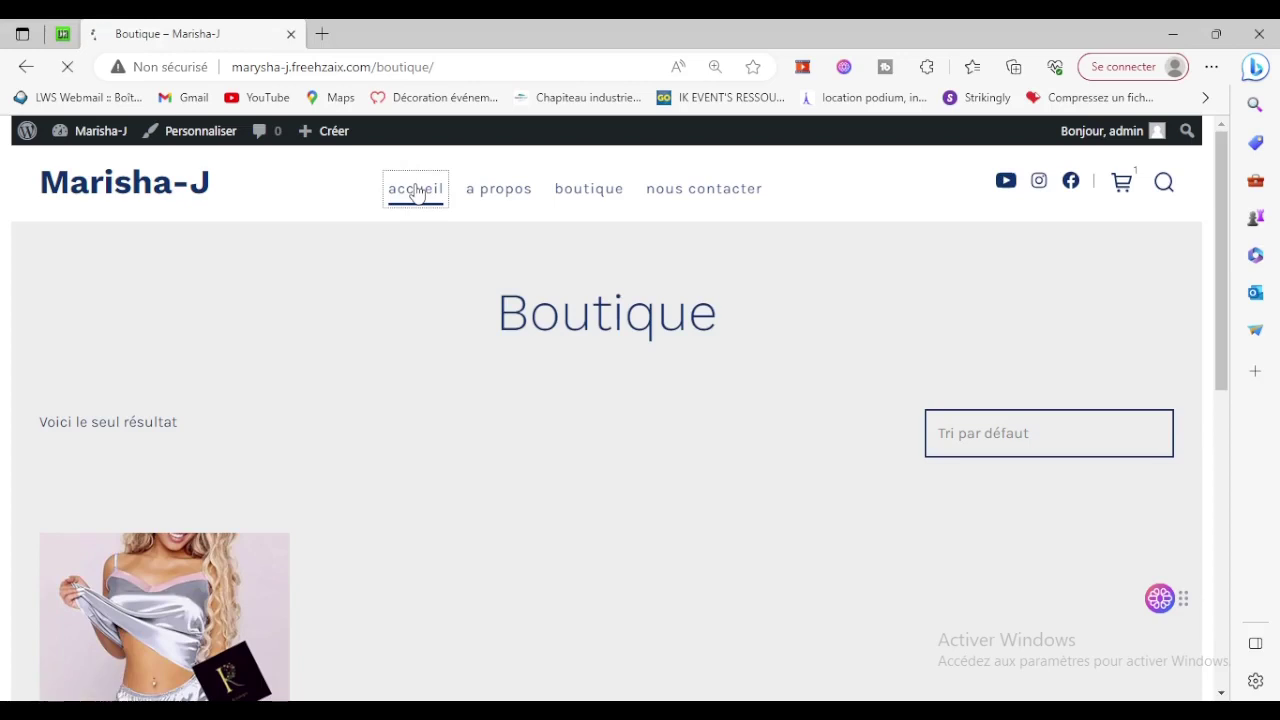
{"action": "scroll", "coordinate": [728, 368], "scroll_direction": "down", "scroll_amount": 1}
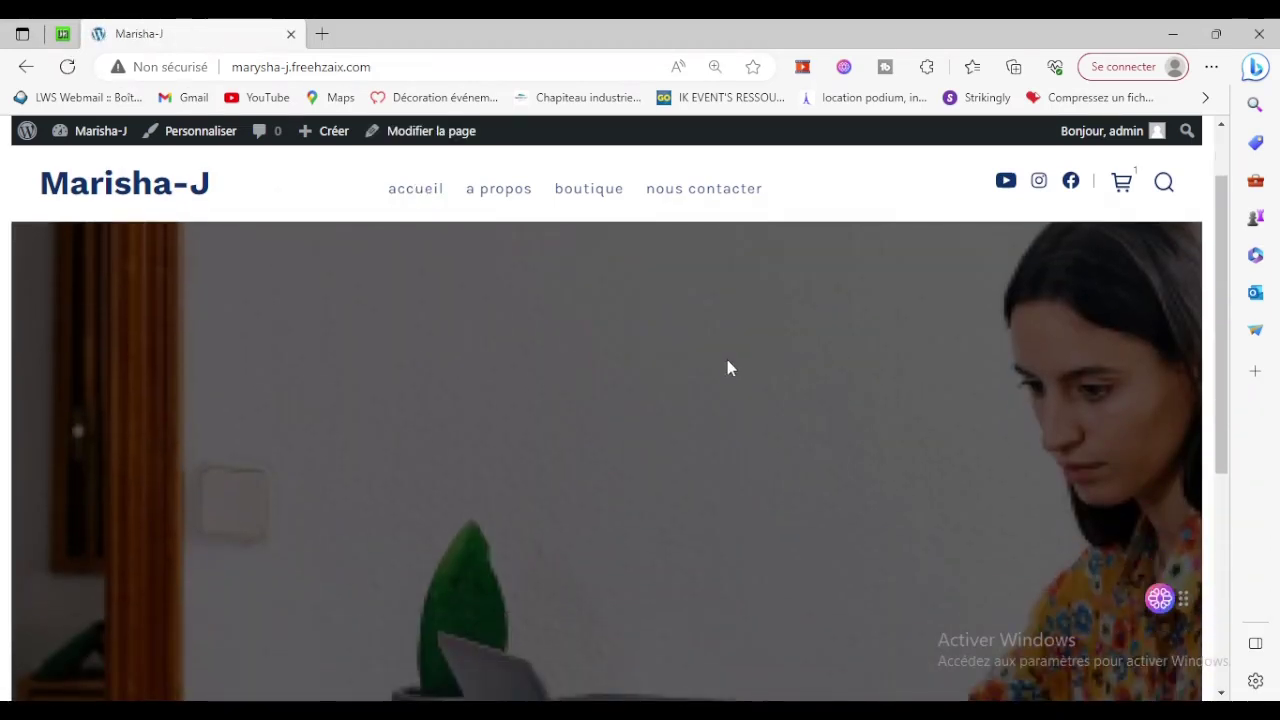
{"action": "left_click", "coordinate": [515, 192]}
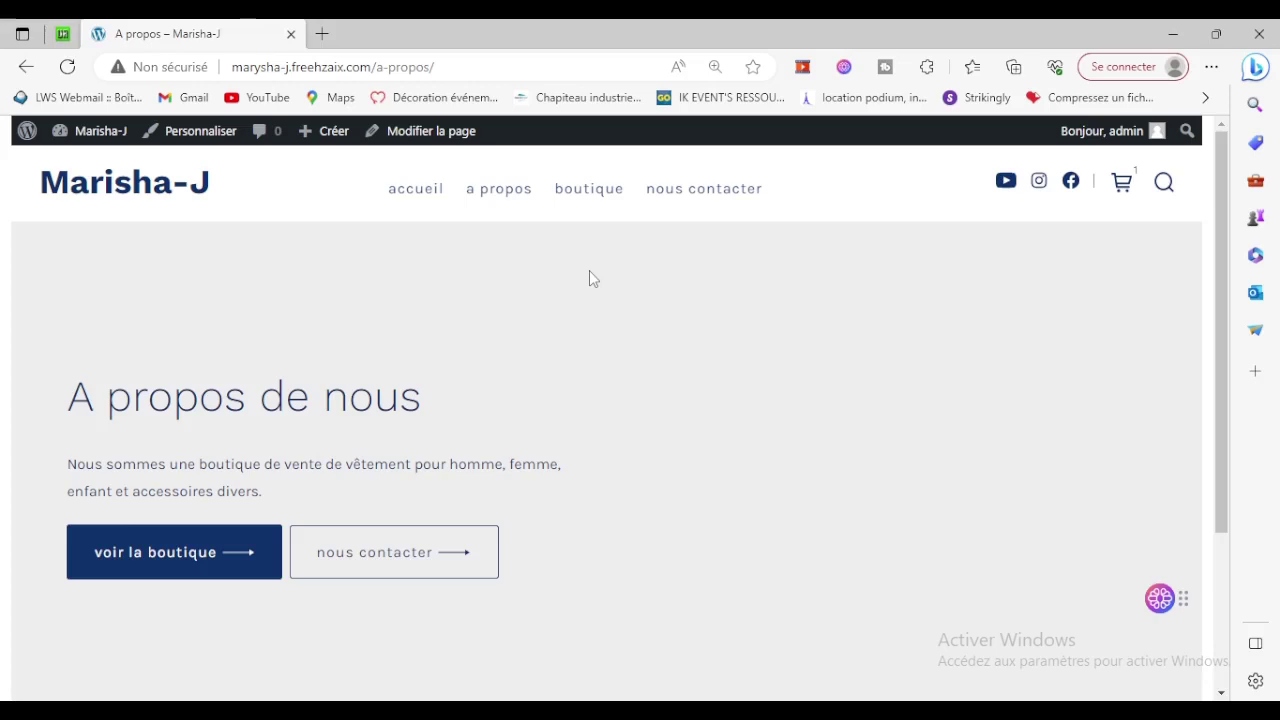
{"action": "left_click", "coordinate": [322, 32]}
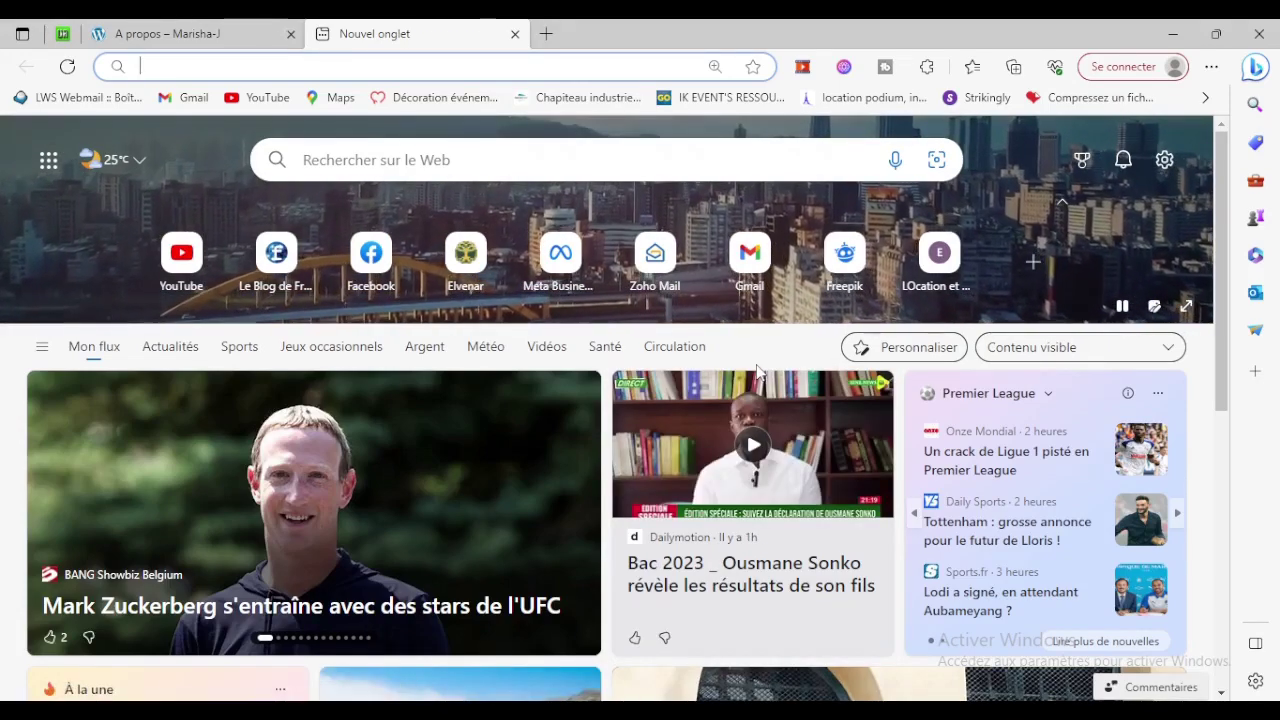
Load yellow-boutique.net and scroll through its home page.
{"action": "type", "text": "yellow-boutique.net"}
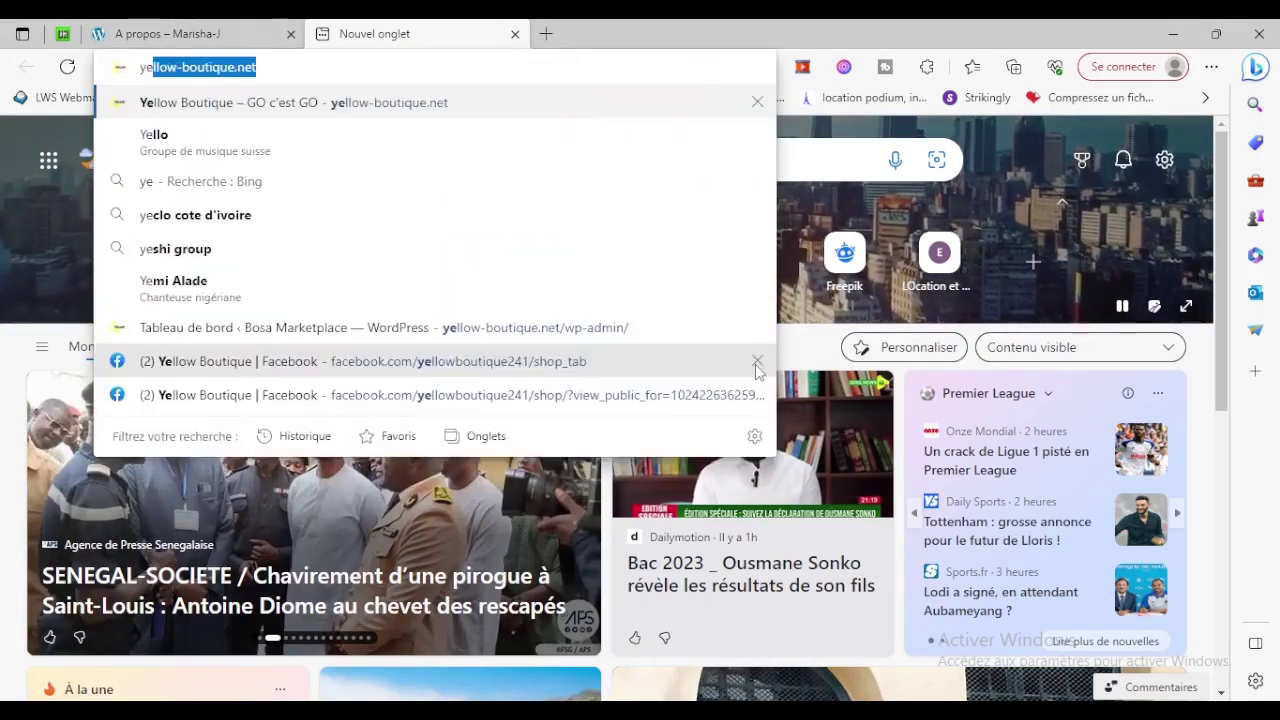
{"action": "key", "text": "Return"}
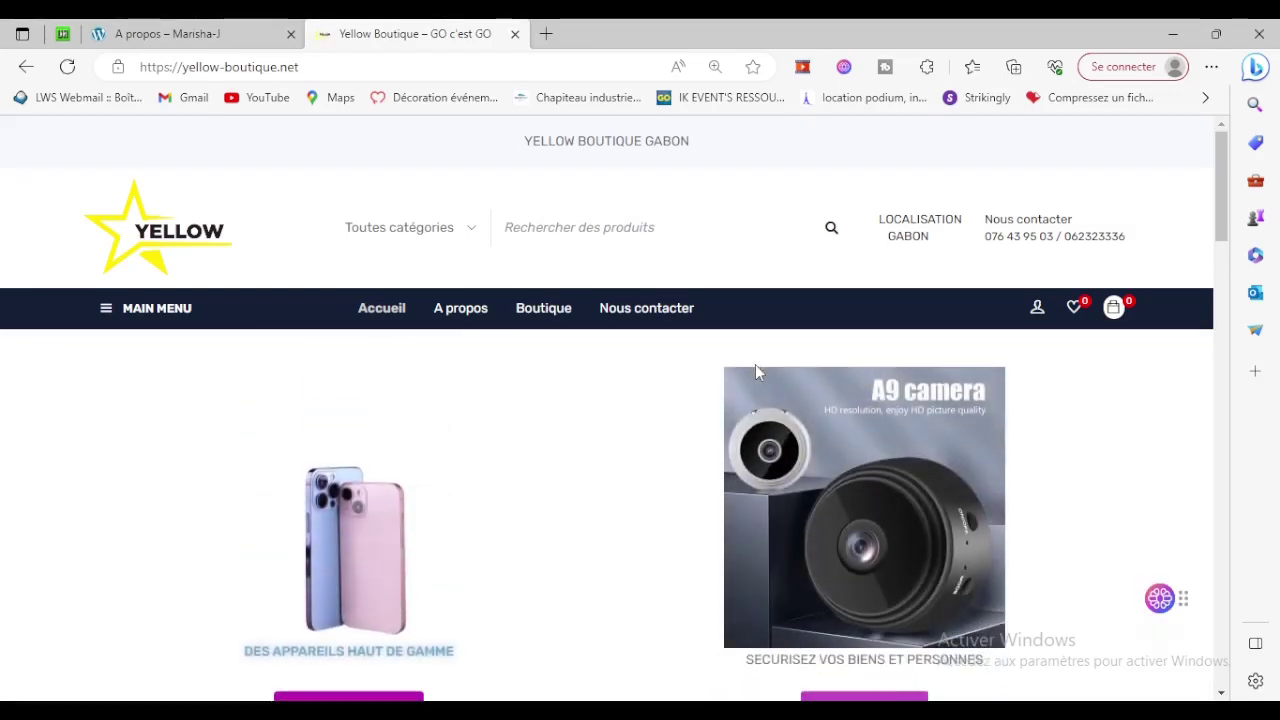
{"action": "scroll", "coordinate": [755, 370], "scroll_direction": "down", "scroll_amount": 15}
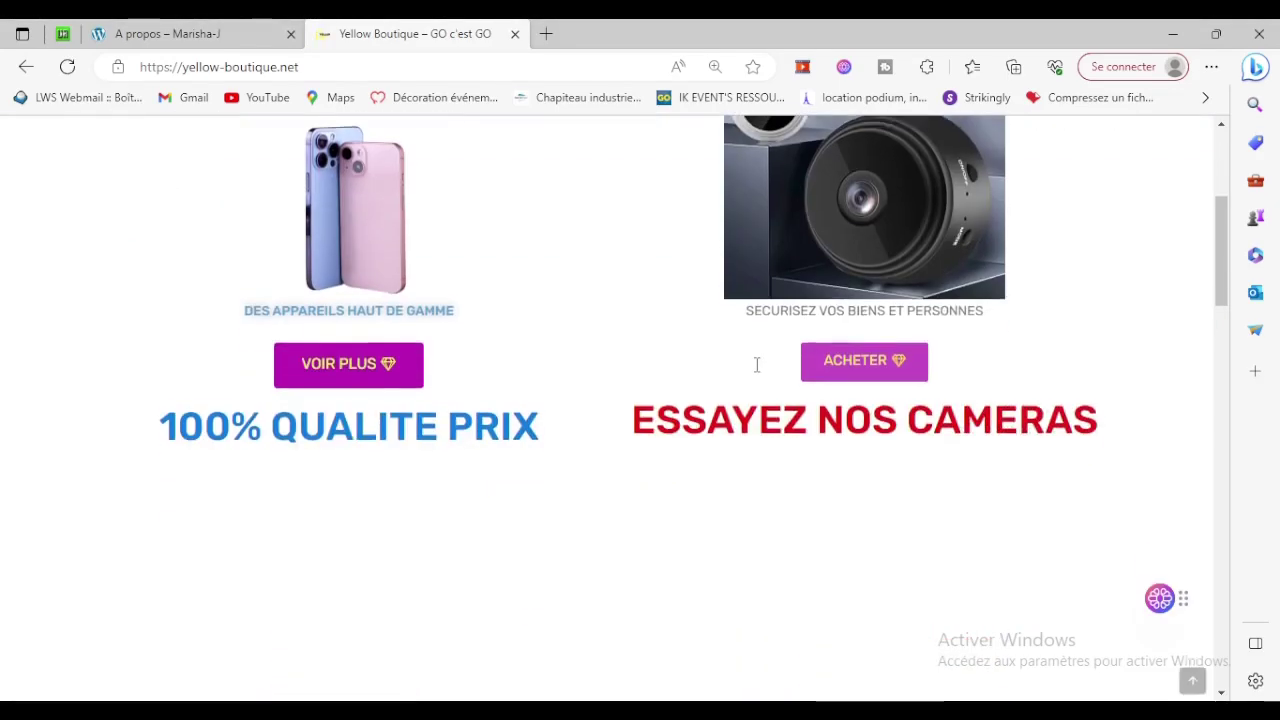
{"action": "scroll", "coordinate": [757, 371], "scroll_direction": "down", "scroll_amount": 10}
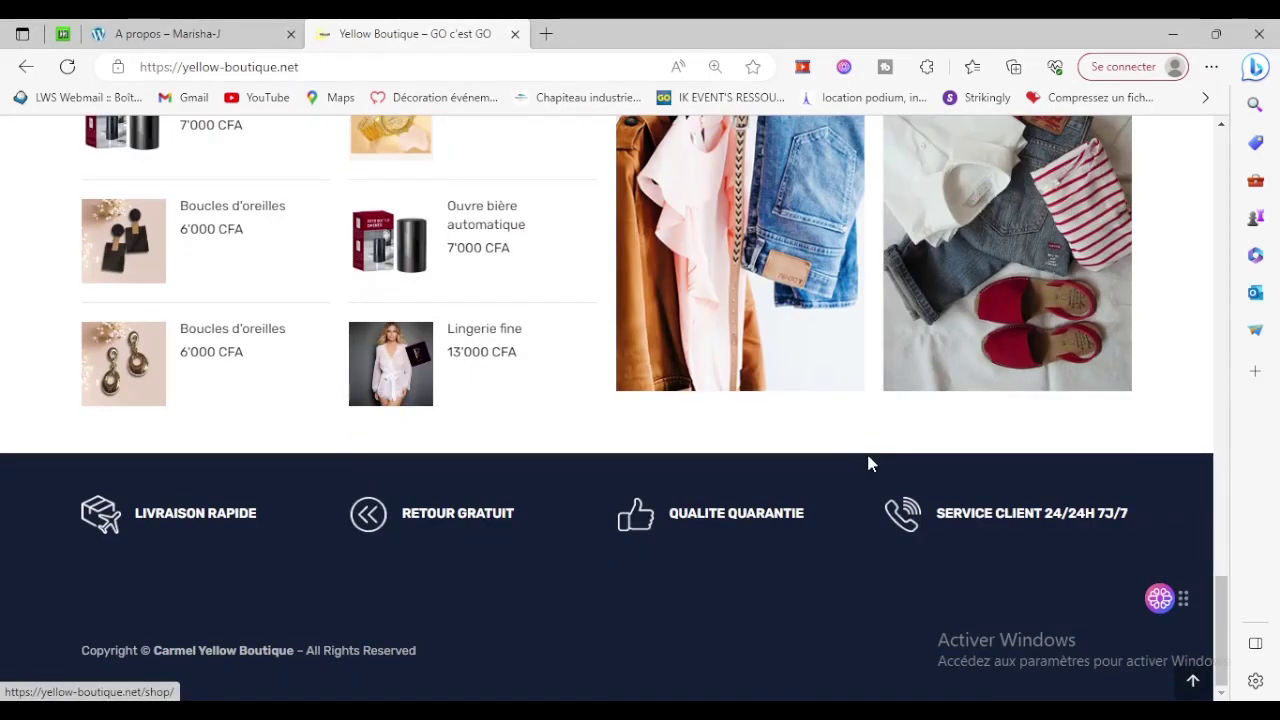
{"action": "scroll", "coordinate": [868, 463], "scroll_direction": "up", "scroll_amount": 4}
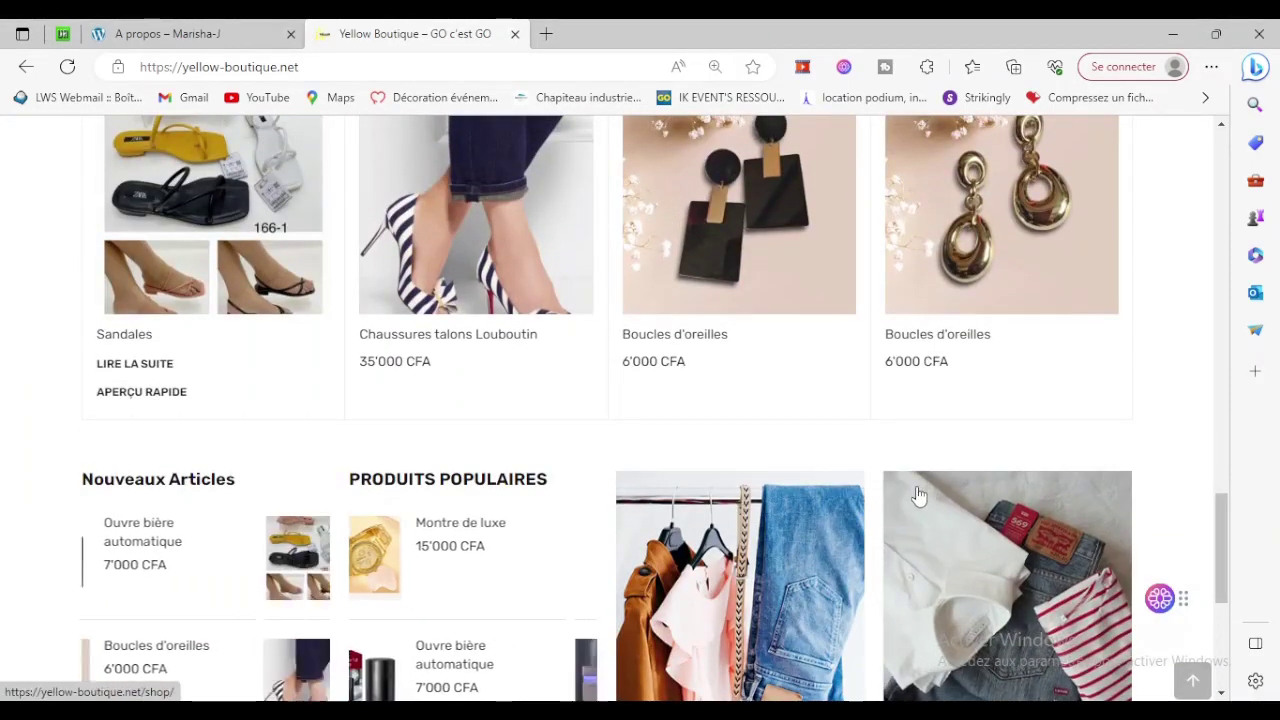
{"action": "scroll", "coordinate": [919, 495], "scroll_direction": "up", "scroll_amount": 10}
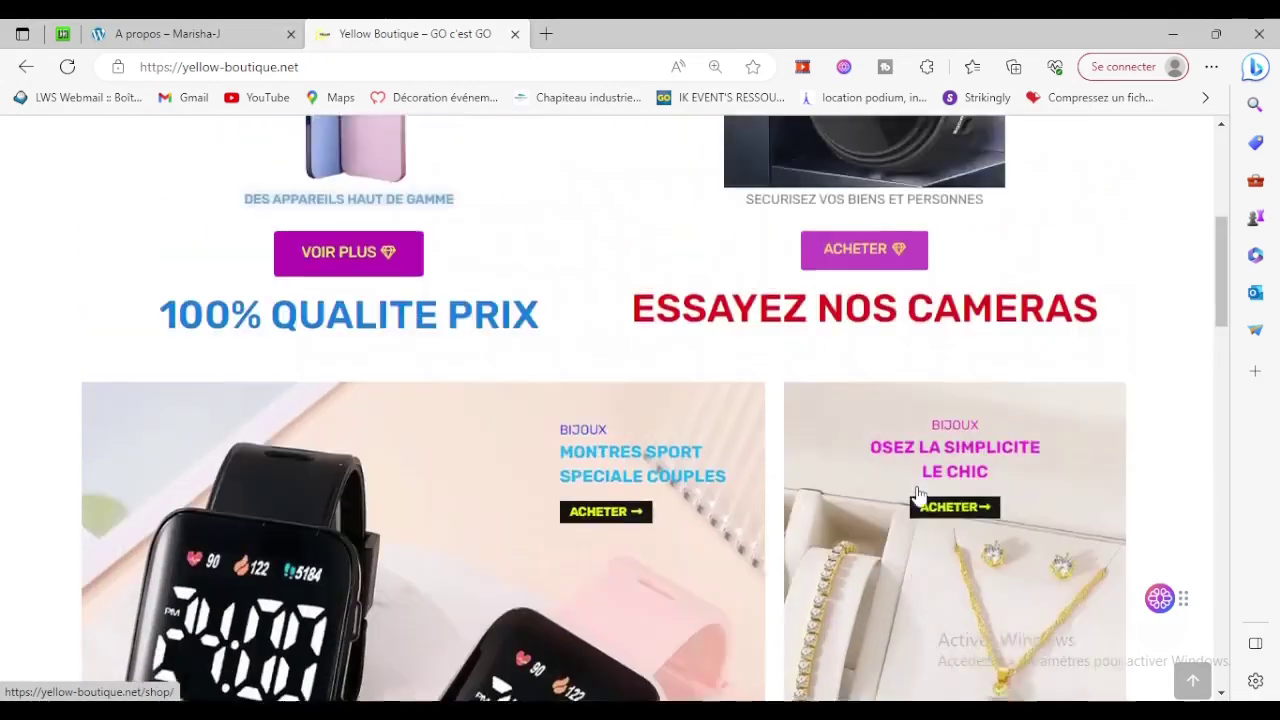
{"action": "scroll", "coordinate": [919, 495], "scroll_direction": "up", "scroll_amount": 5}
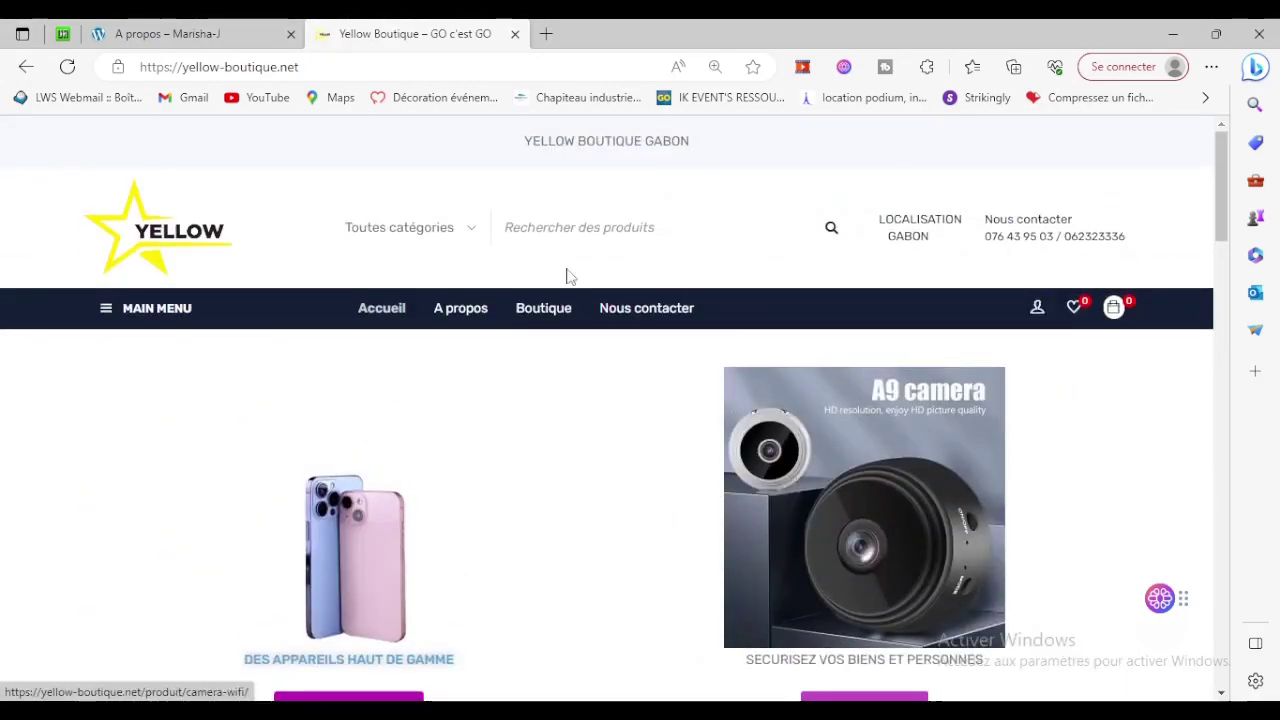
Open the Yellow Boutique shop and browse the FEMMES product category.
{"action": "left_click", "coordinate": [545, 316]}
{"action": "scroll", "coordinate": [586, 337], "scroll_direction": "down", "scroll_amount": 2}
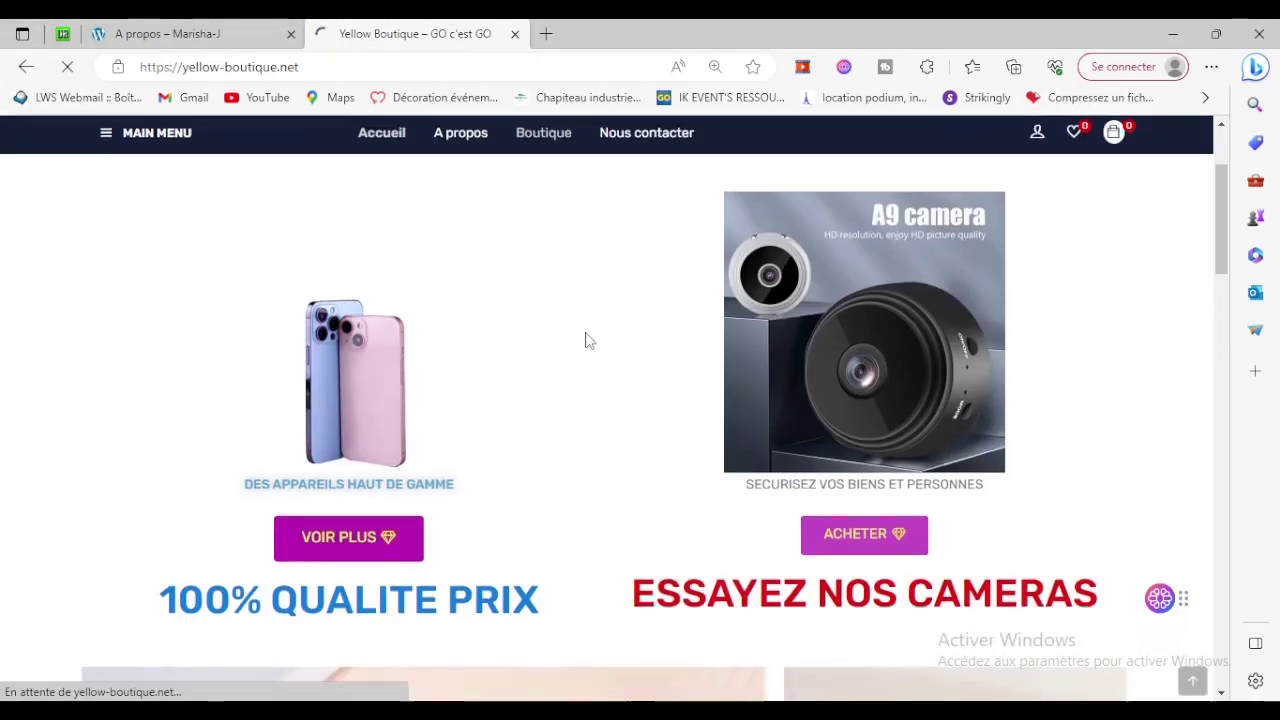
{"action": "scroll", "coordinate": [590, 342], "scroll_direction": "down", "scroll_amount": 3}
{"action": "scroll", "coordinate": [590, 342], "scroll_direction": "down", "scroll_amount": 6}
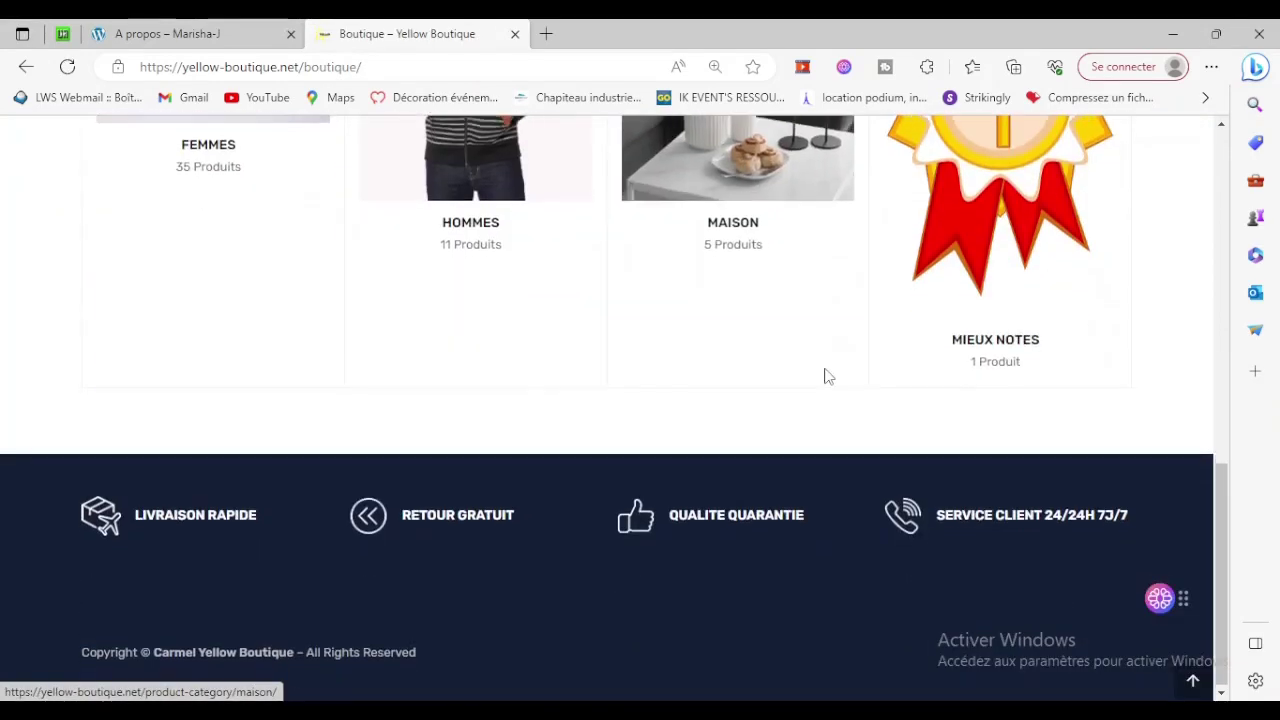
{"action": "scroll", "coordinate": [826, 374], "scroll_direction": "up", "scroll_amount": 3}
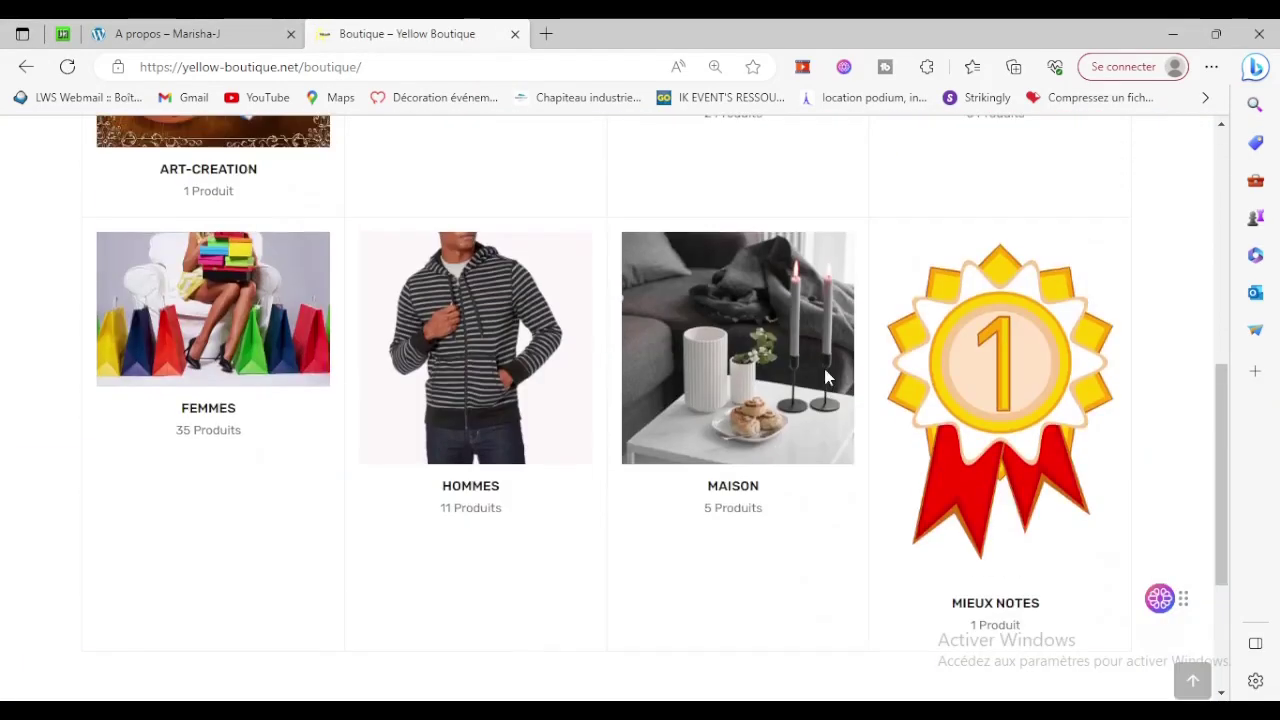
{"action": "left_click", "coordinate": [165, 295]}
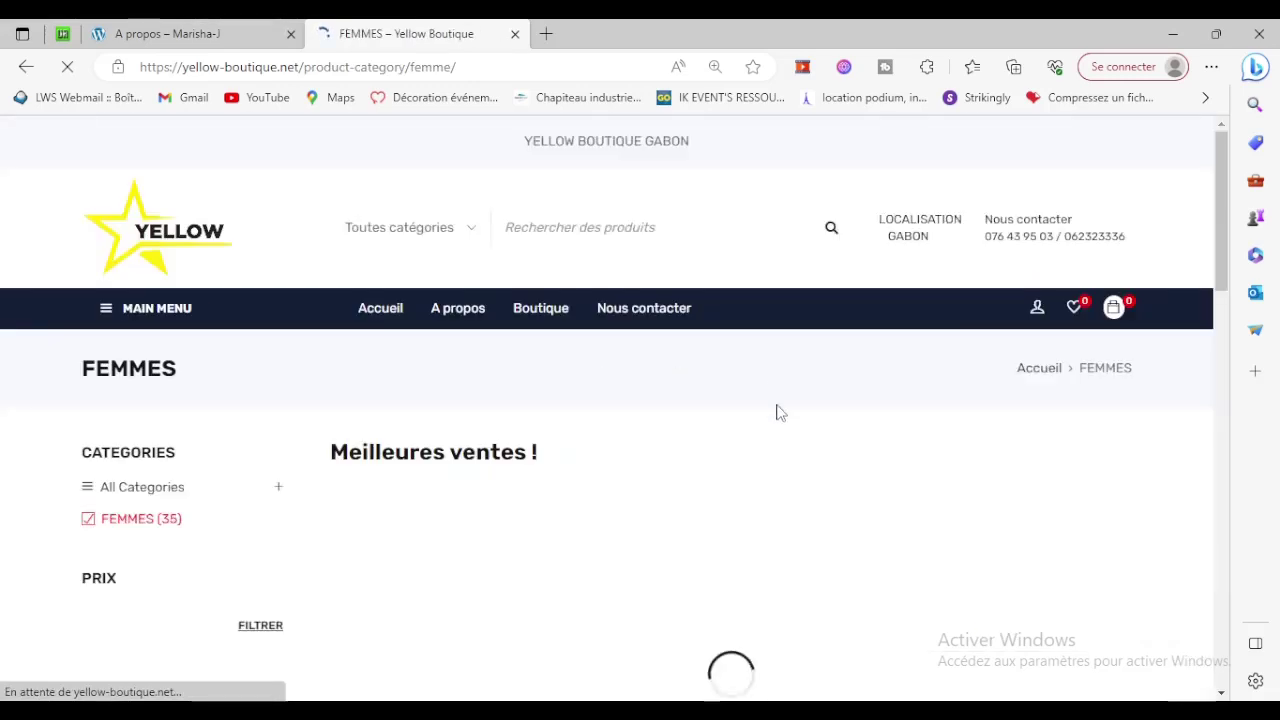
{"action": "scroll", "coordinate": [774, 426], "scroll_direction": "down", "scroll_amount": 5}
{"action": "scroll", "coordinate": [775, 426], "scroll_direction": "down", "scroll_amount": 3}
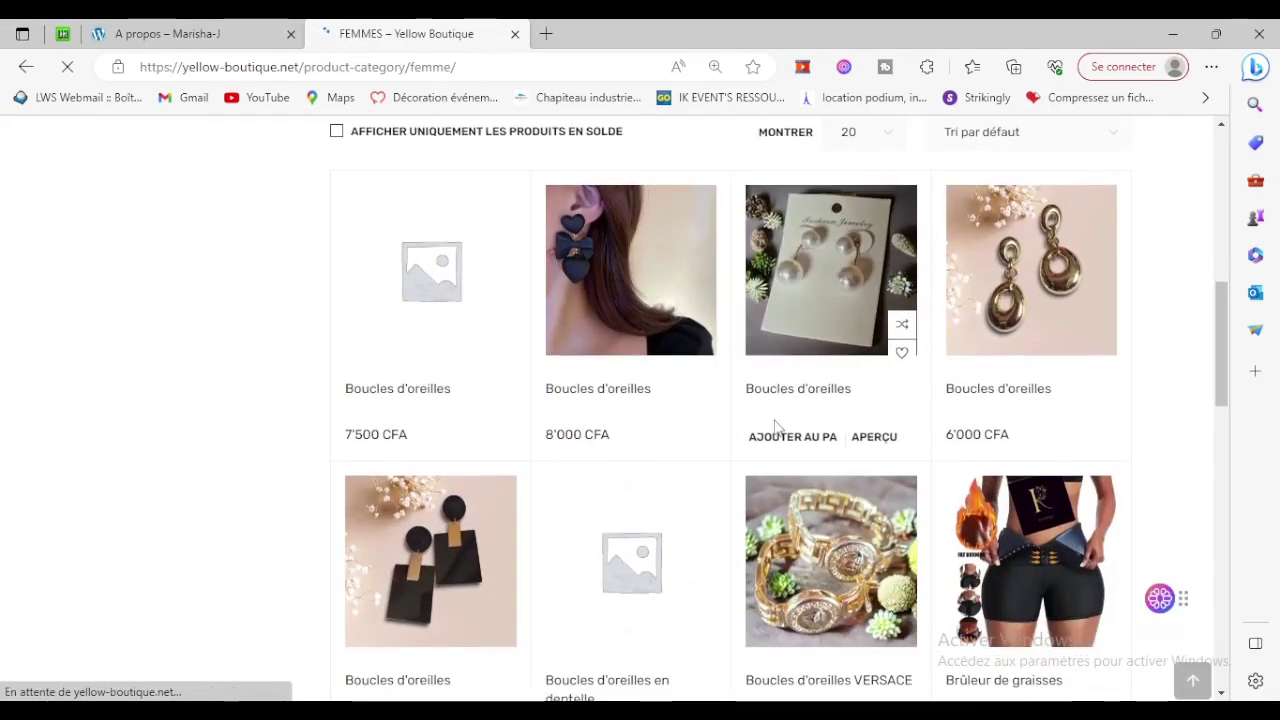
{"action": "scroll", "coordinate": [971, 363], "scroll_direction": "down", "scroll_amount": 1}
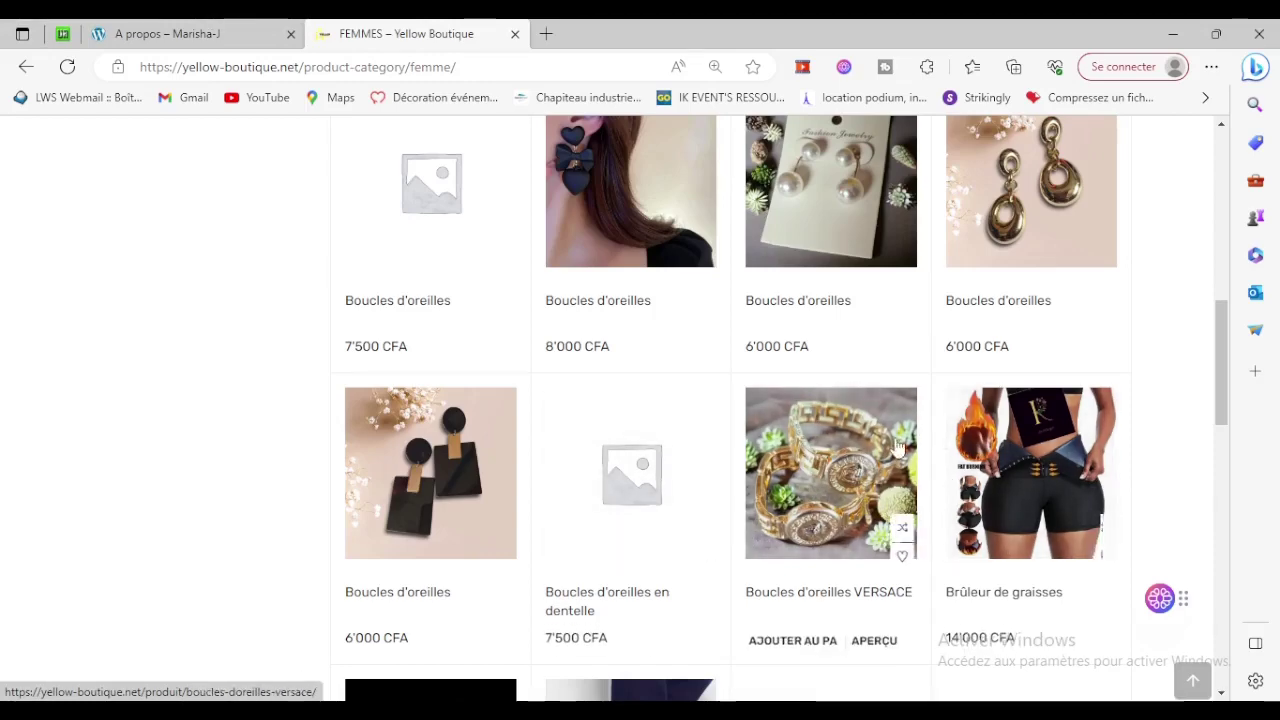
View the Boucles d'oreilles VERSACE product page at 12'000 CFA, then start a blank tab.
{"action": "left_click", "coordinate": [810, 452]}
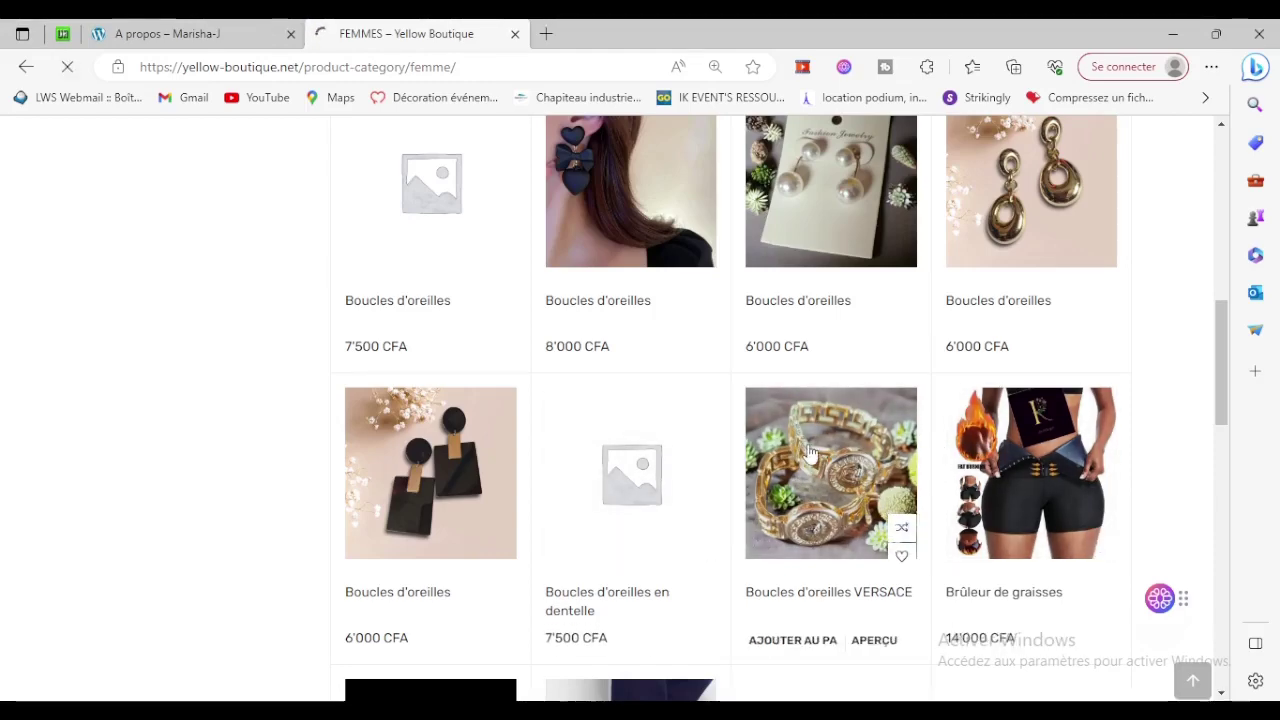
{"action": "scroll", "coordinate": [809, 452], "scroll_direction": "down", "scroll_amount": 2}
{"action": "scroll", "coordinate": [809, 452], "scroll_direction": "down", "scroll_amount": 2}
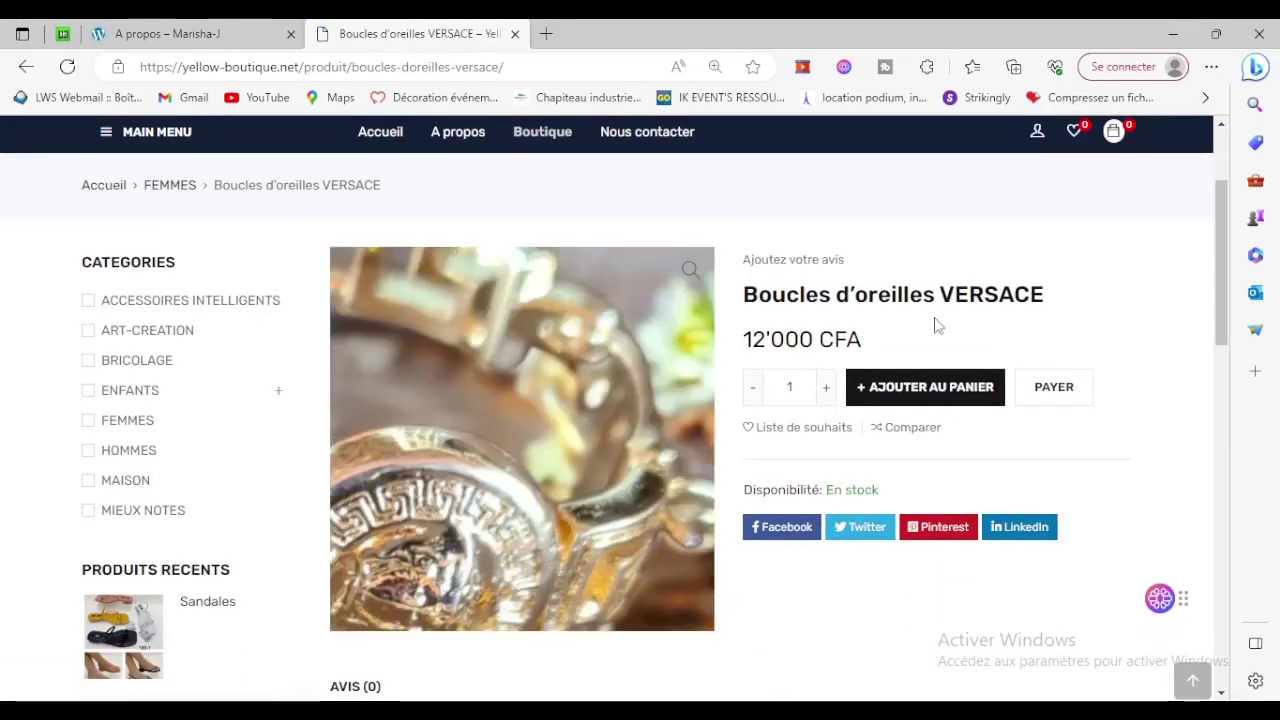
{"action": "scroll", "coordinate": [811, 340], "scroll_direction": "down", "scroll_amount": 3}
{"action": "scroll", "coordinate": [812, 339], "scroll_direction": "up", "scroll_amount": 5}
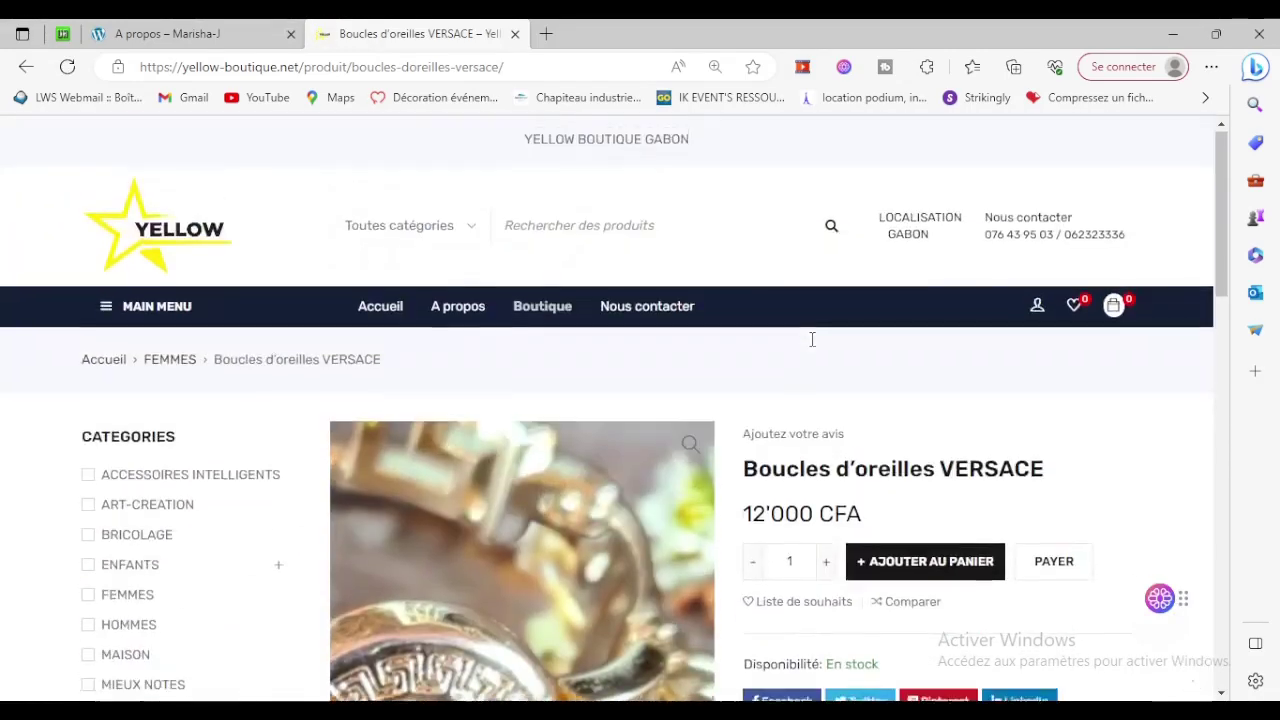
{"action": "left_click", "coordinate": [545, 35]}
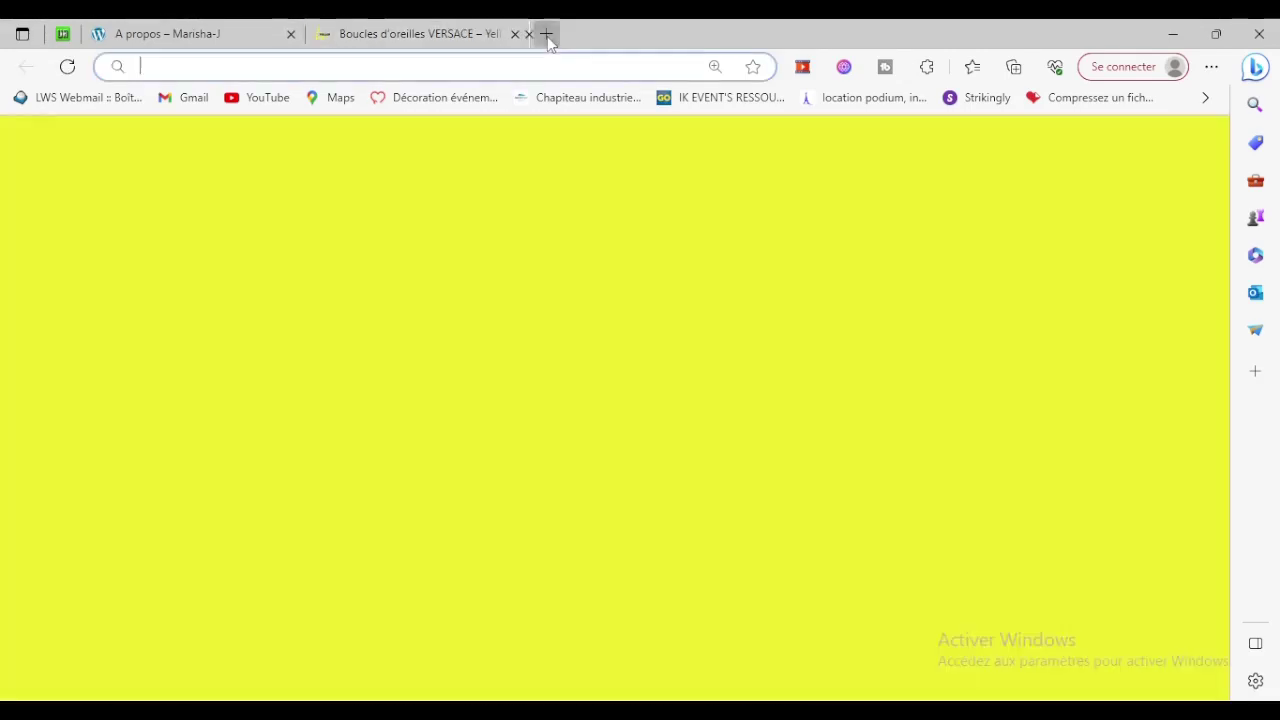
Load ap2stechnologies.com and look over its 'Qui sommes-nous ?' home page, then start another tab.
{"action": "type", "text": "ap2stechnologies.com"}
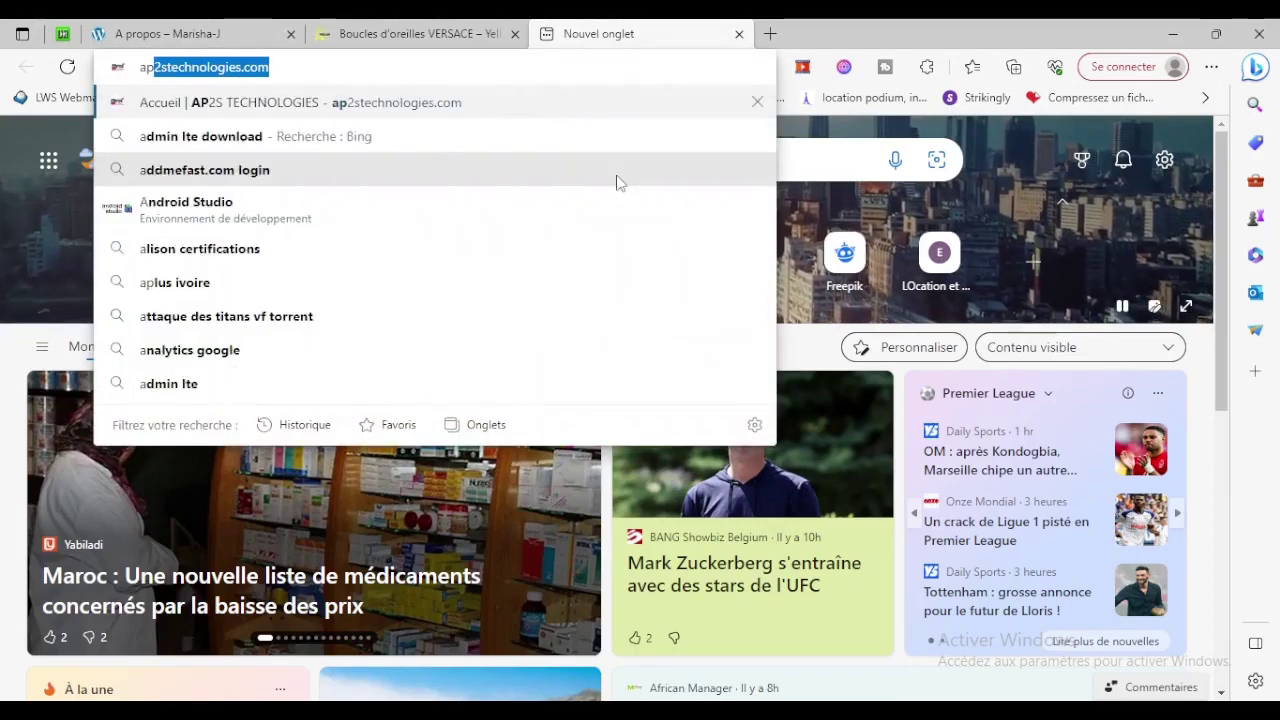
{"action": "key", "text": "Return"}
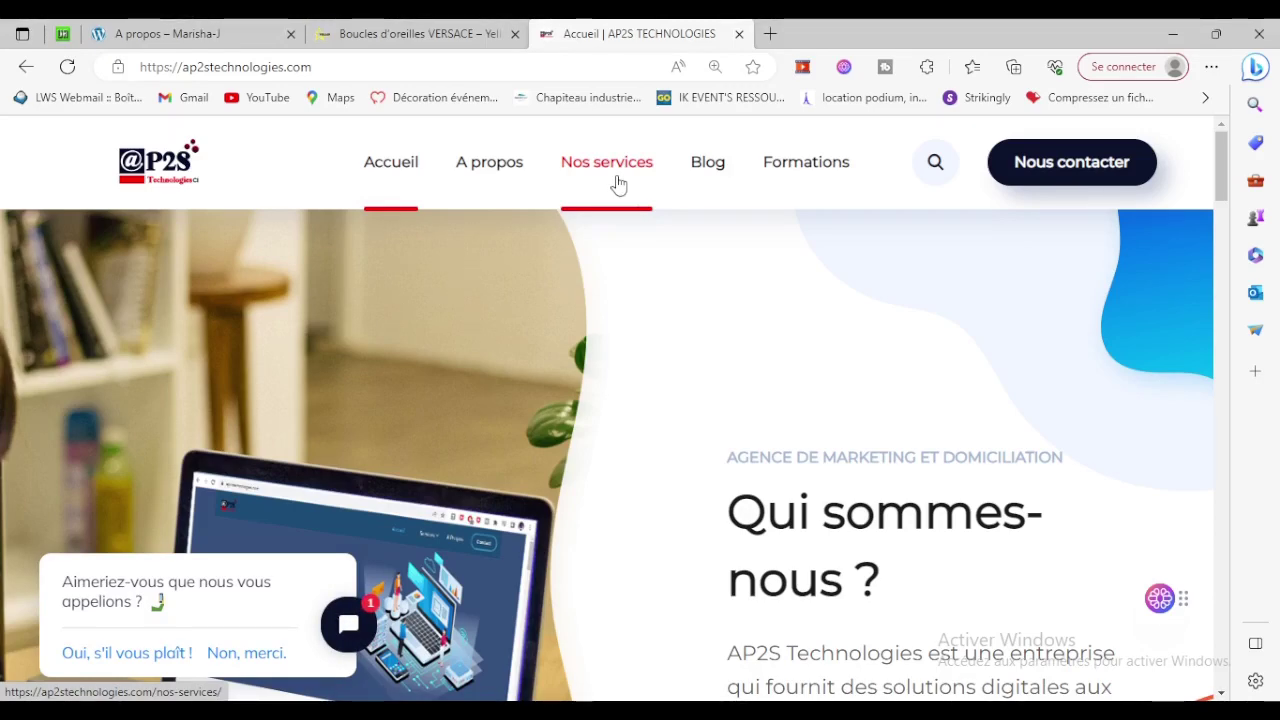
{"action": "scroll", "coordinate": [671, 286], "scroll_direction": "down", "scroll_amount": 15}
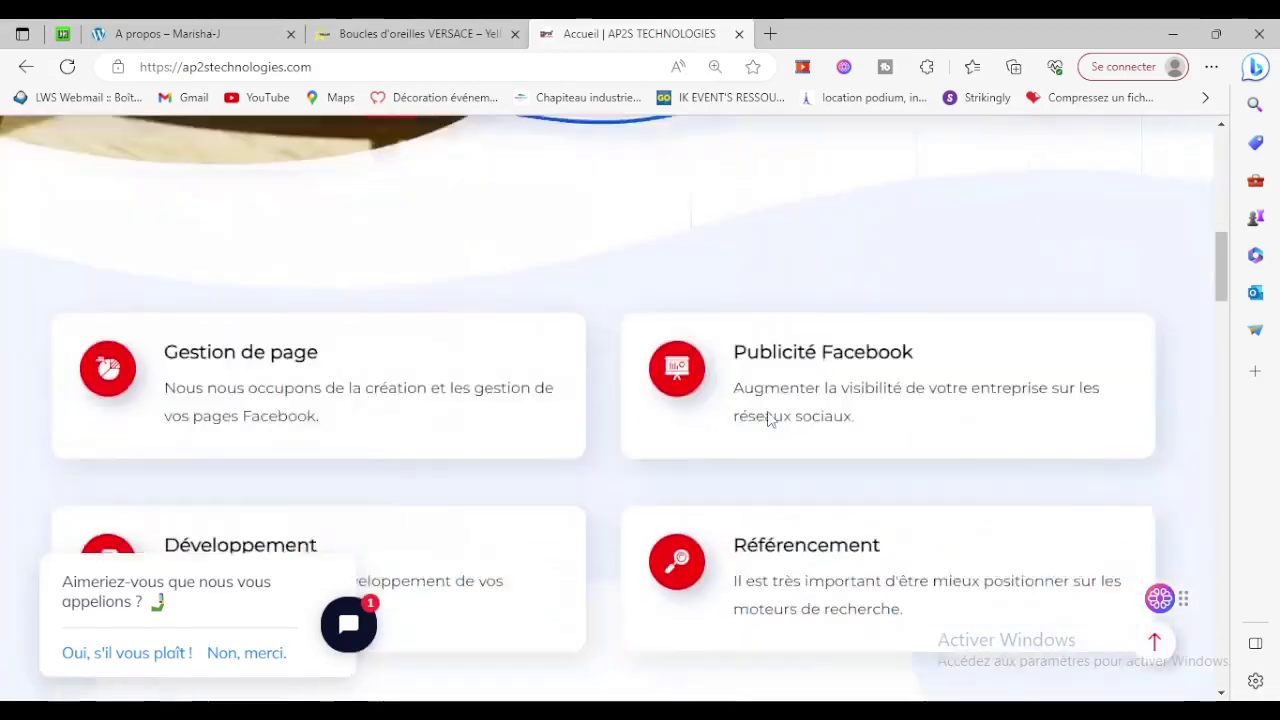
{"action": "scroll", "coordinate": [767, 420], "scroll_direction": "down", "scroll_amount": 9}
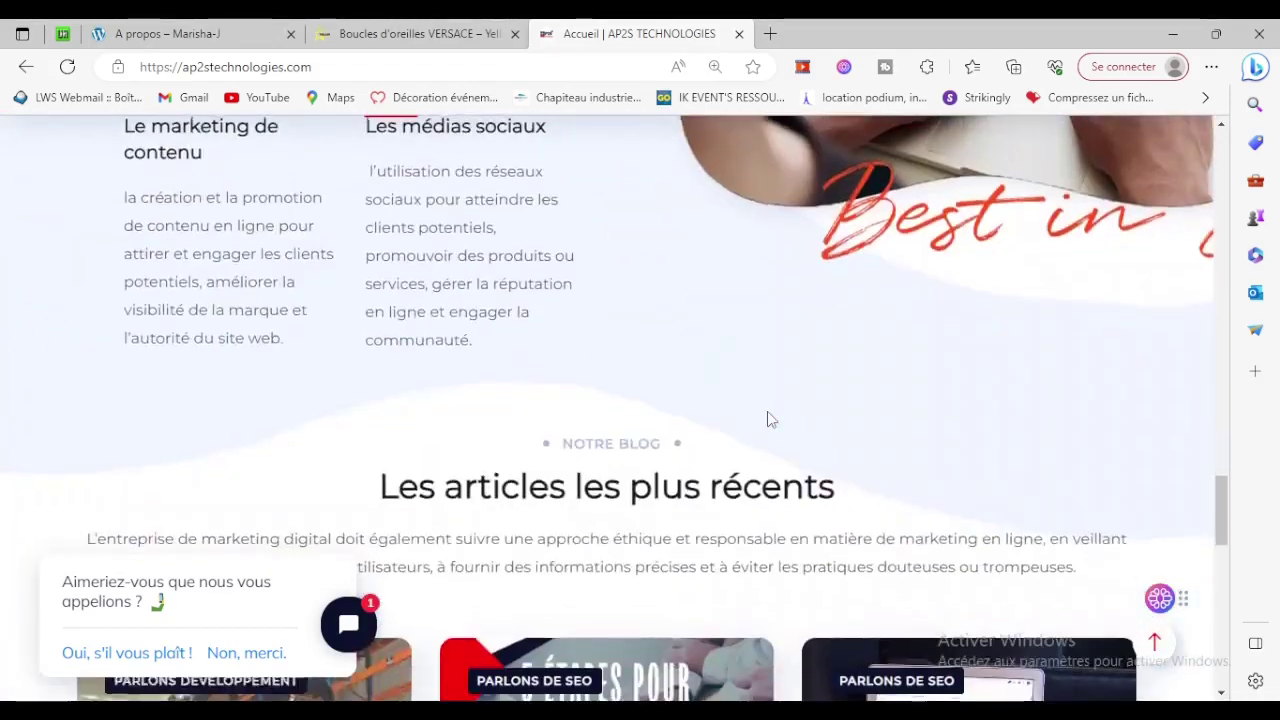
{"action": "scroll", "coordinate": [767, 420], "scroll_direction": "up", "scroll_amount": 15}
{"action": "scroll", "coordinate": [767, 420], "scroll_direction": "up", "scroll_amount": 5}
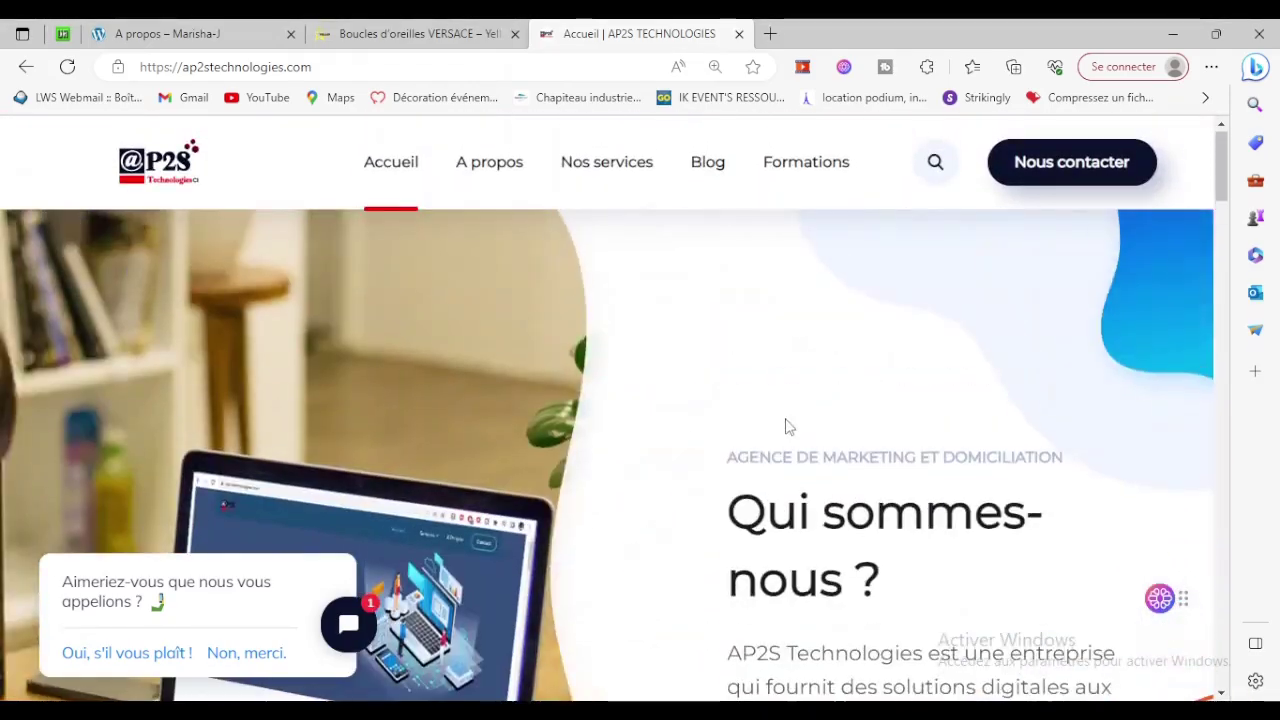
{"action": "scroll", "coordinate": [789, 427], "scroll_direction": "down", "scroll_amount": 5}
{"action": "scroll", "coordinate": [792, 420], "scroll_direction": "up", "scroll_amount": 5}
{"action": "left_click", "coordinate": [770, 33]}
Load freehzaix.com, browse its Boutique of four discounted ebooks, then return to Marisha-J's A propos page.
{"action": "type", "text": "fr"}
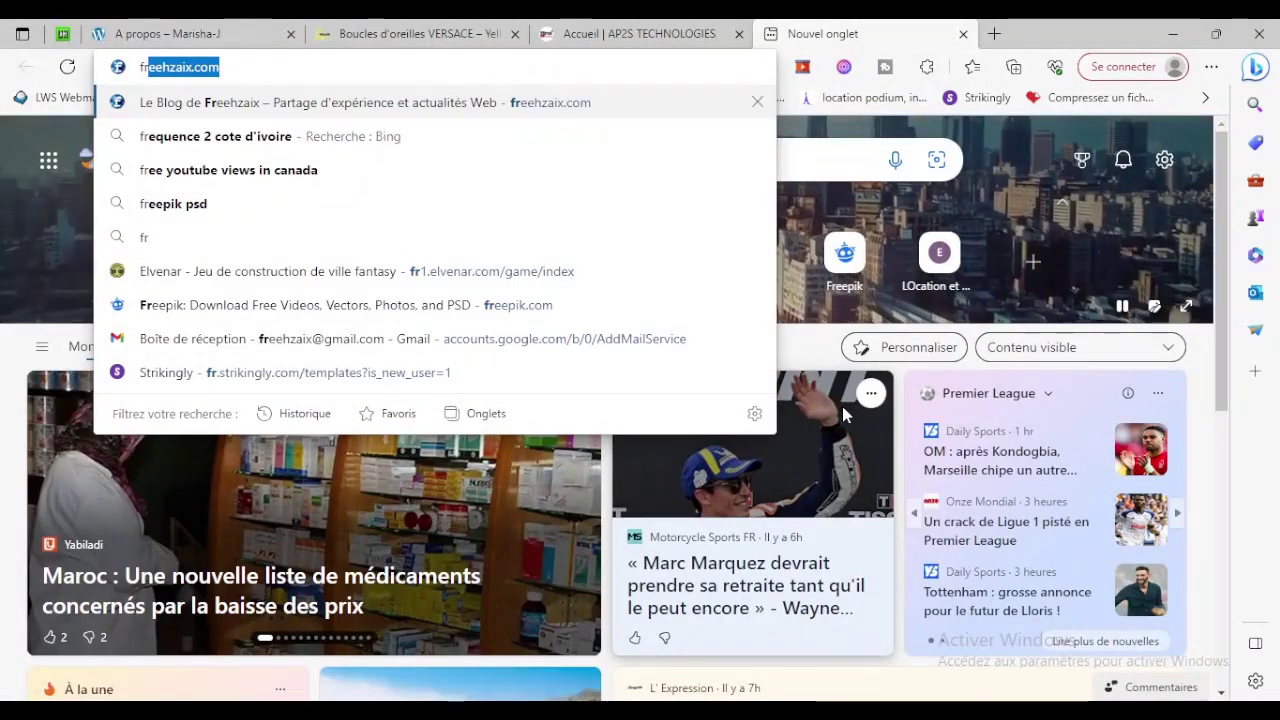
{"action": "key", "text": "Return"}
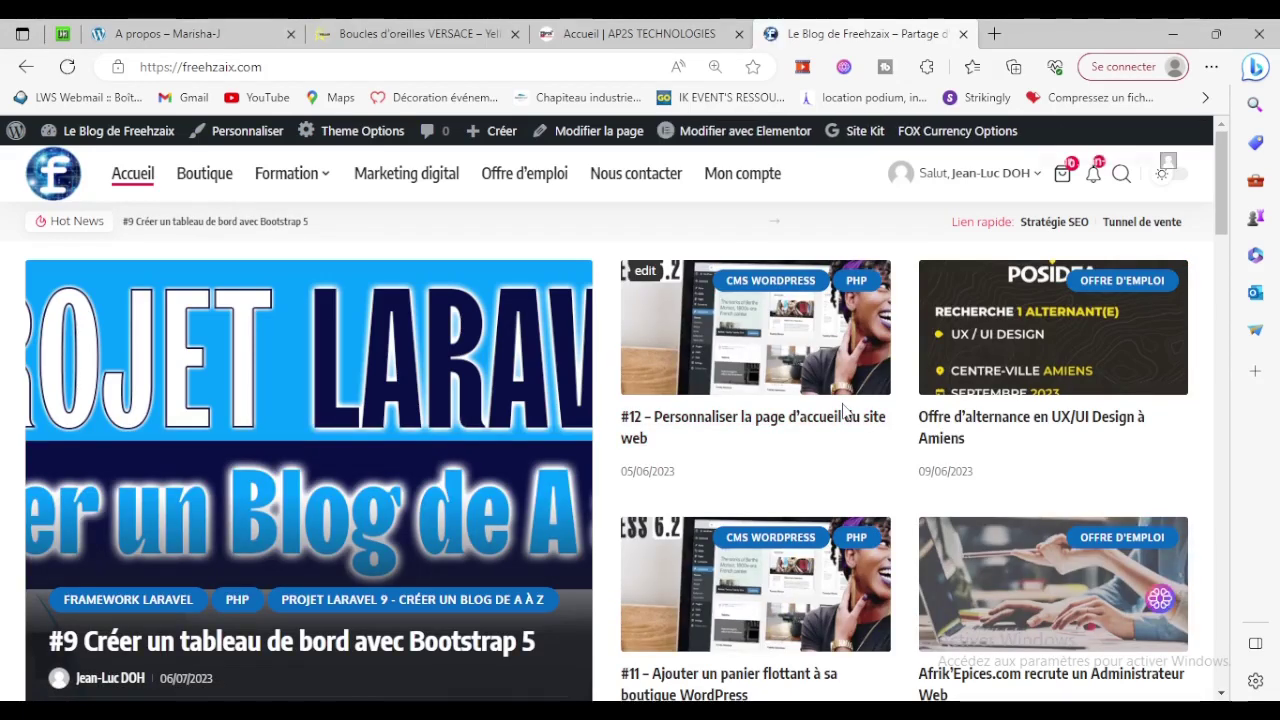
{"action": "left_click", "coordinate": [201, 185]}
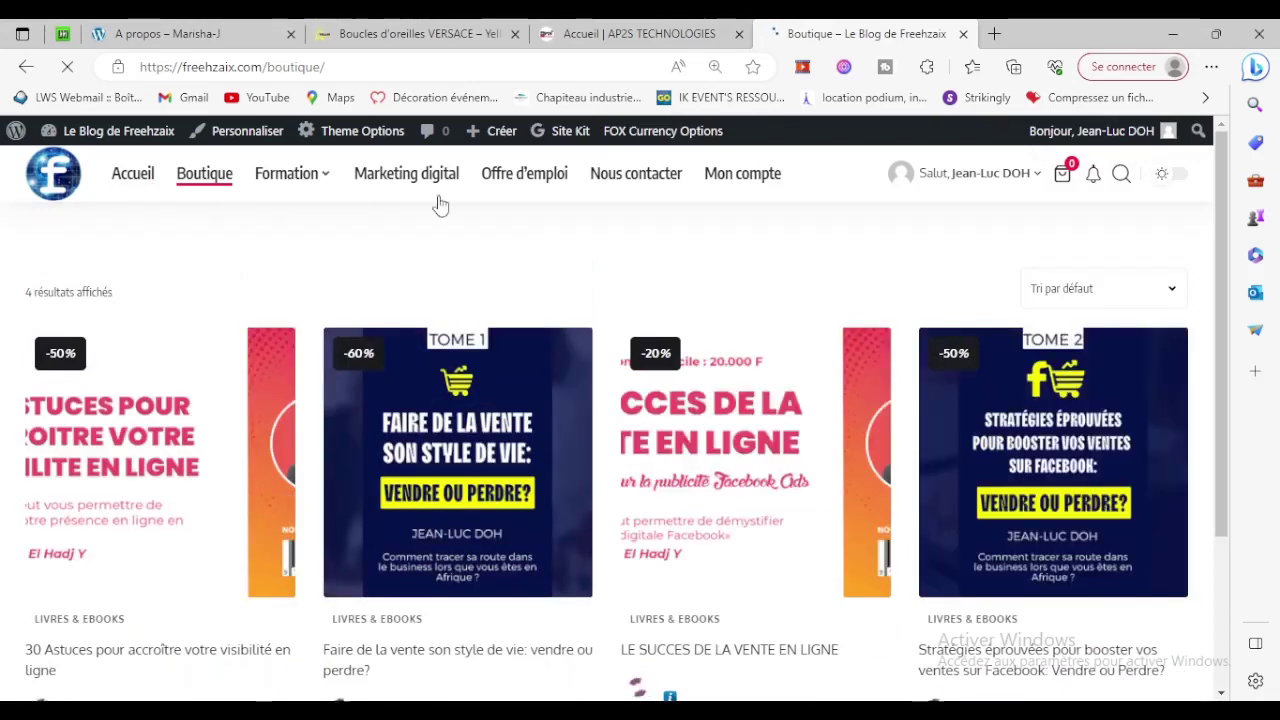
{"action": "scroll", "coordinate": [700, 500], "scroll_direction": "down", "scroll_amount": 1}
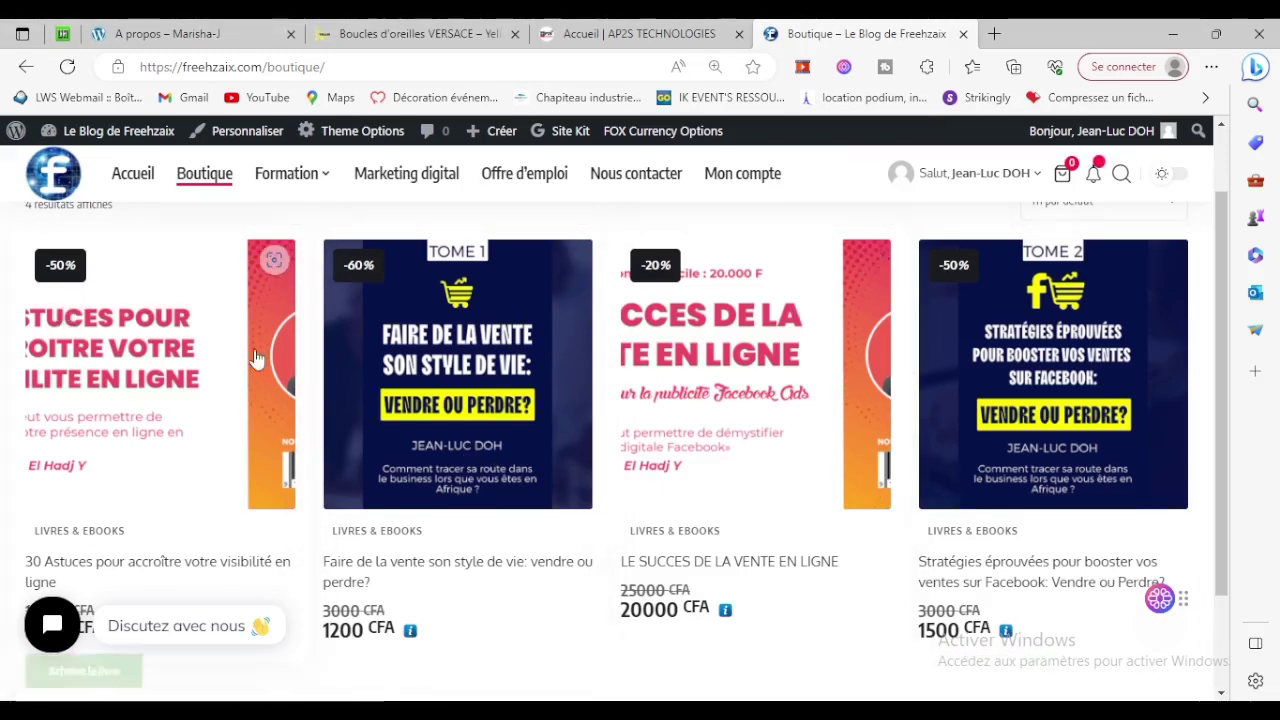
{"action": "scroll", "coordinate": [843, 509], "scroll_direction": "up", "scroll_amount": 1}
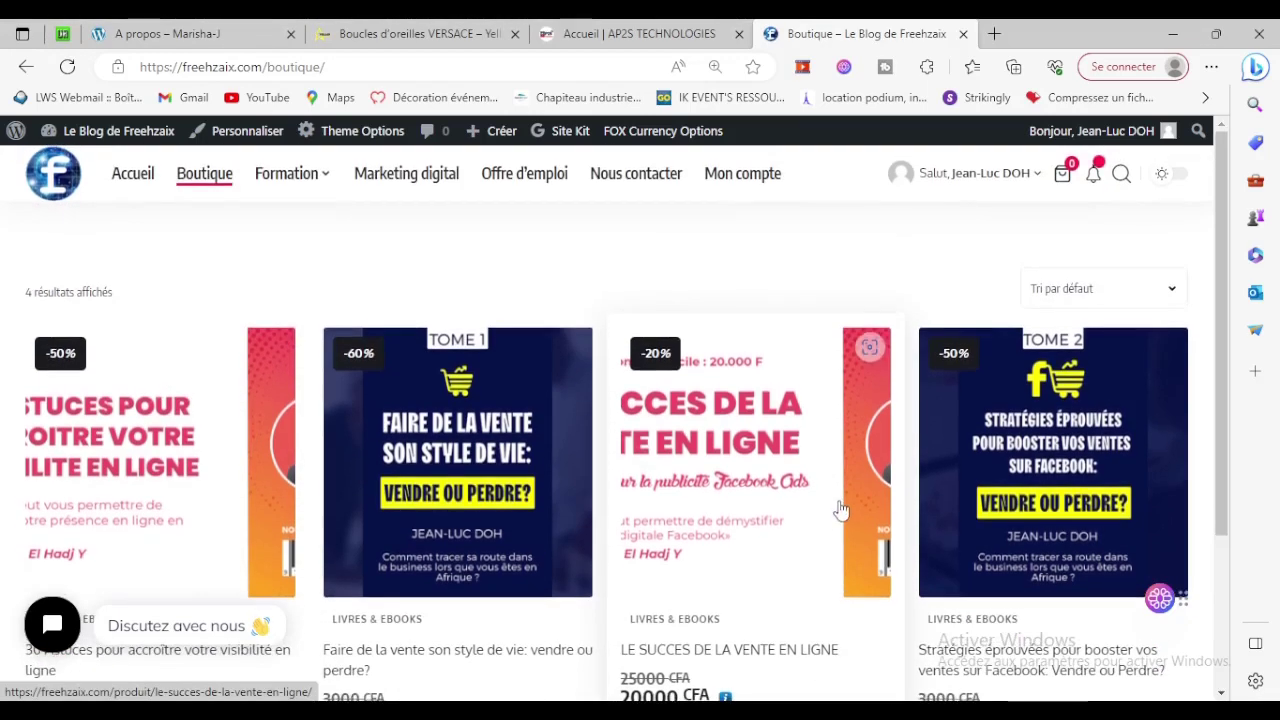
{"action": "scroll", "coordinate": [848, 505], "scroll_direction": "down", "scroll_amount": 3}
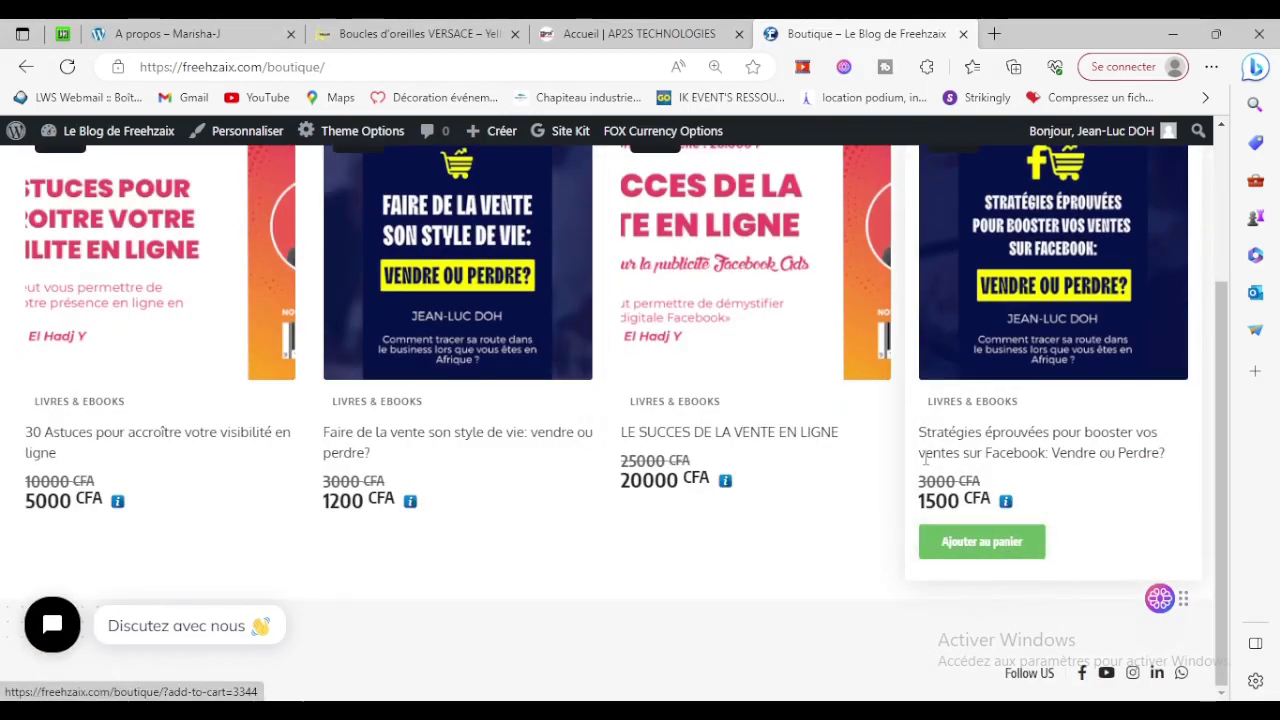
{"action": "scroll", "coordinate": [1110, 532], "scroll_direction": "up", "scroll_amount": 2}
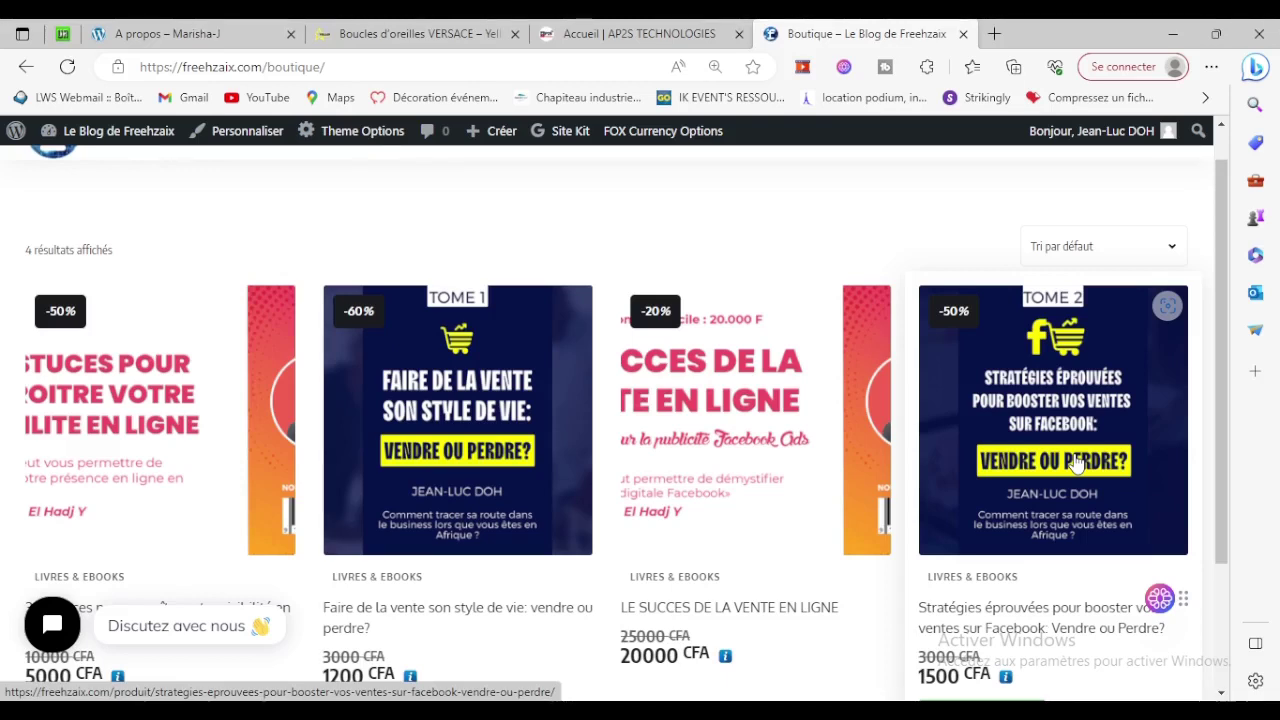
{"action": "scroll", "coordinate": [1077, 462], "scroll_direction": "down", "scroll_amount": 1}
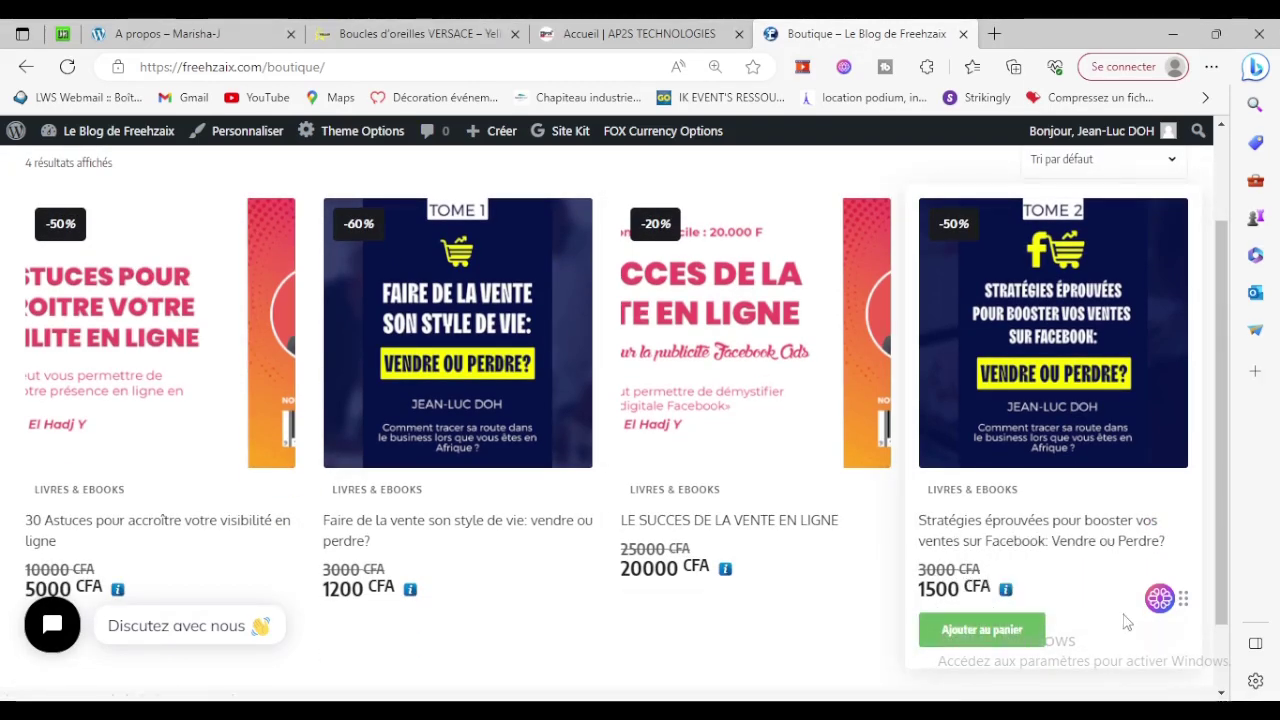
{"action": "mouse_move", "coordinate": [947, 597]}
{"action": "left_click", "coordinate": [168, 33]}
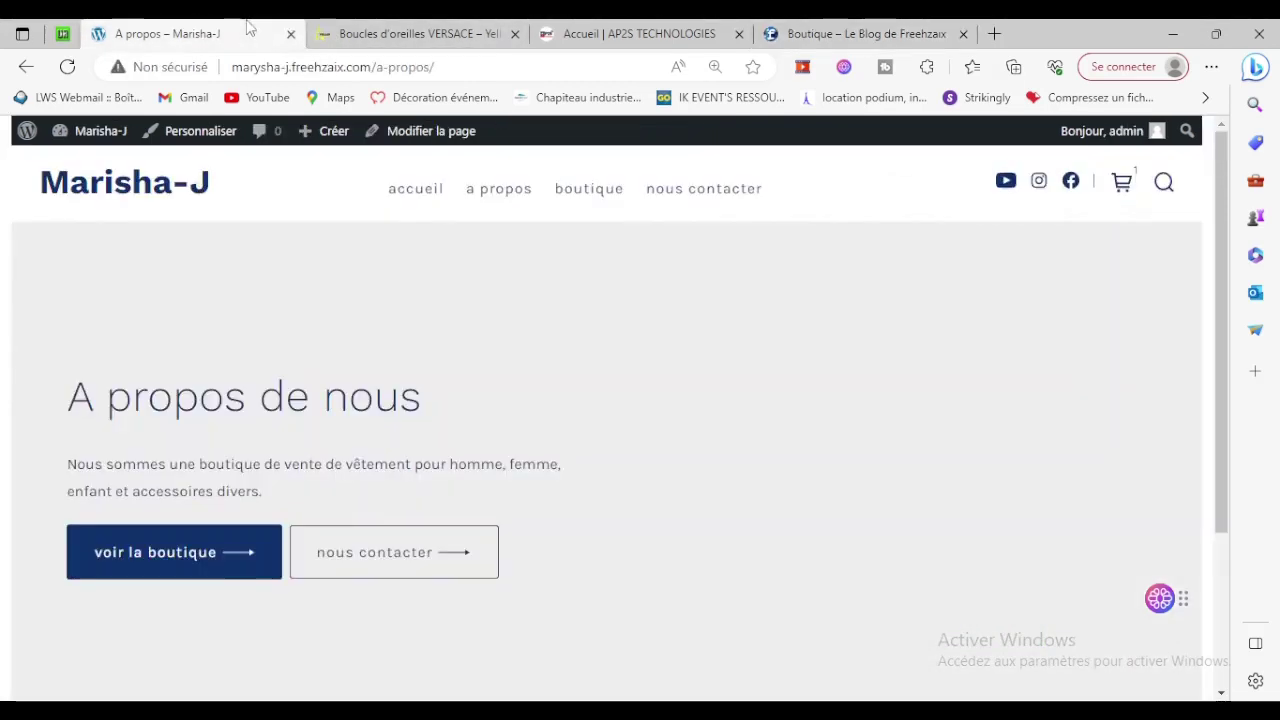